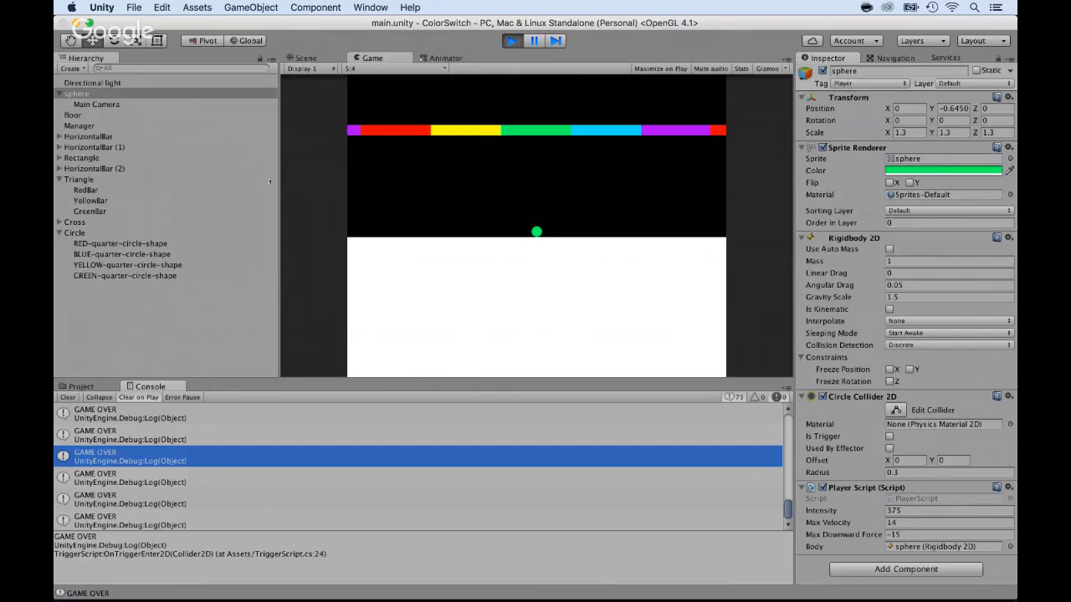
# Stop the game preview and open openclipart.org in a new Chrome tab
pyautogui.press('super+p')
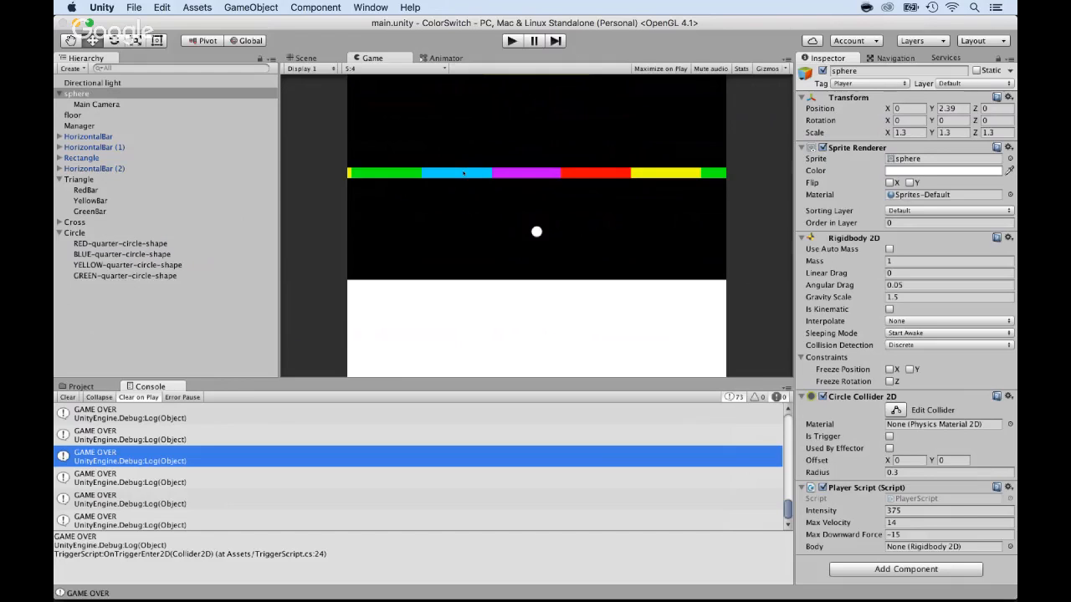
pyautogui.press('super+Tab')
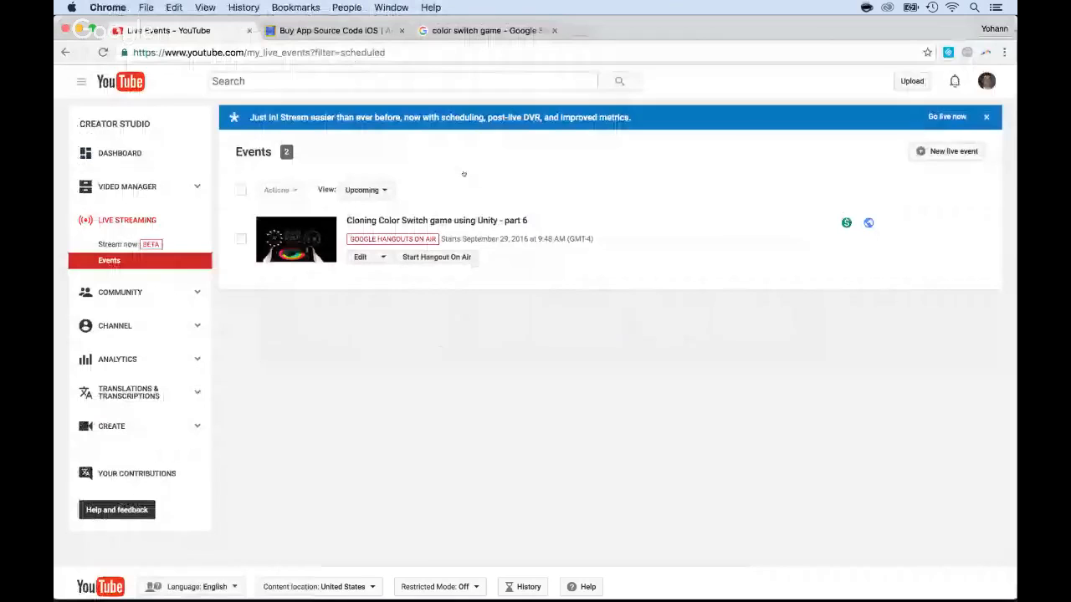
pyautogui.press('super+t')
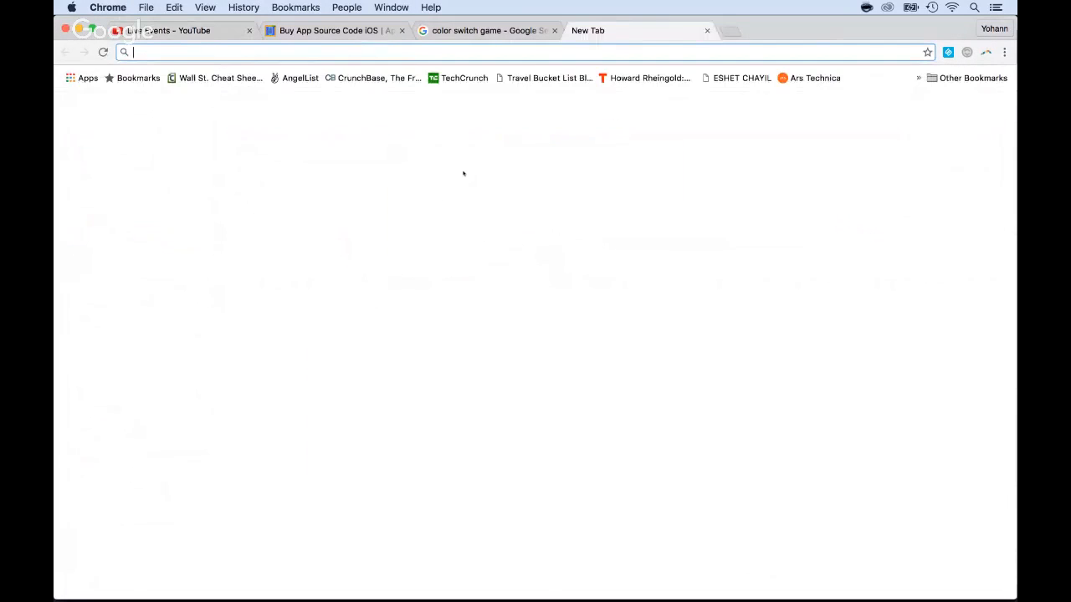
pyautogui.write('openclipart.org')
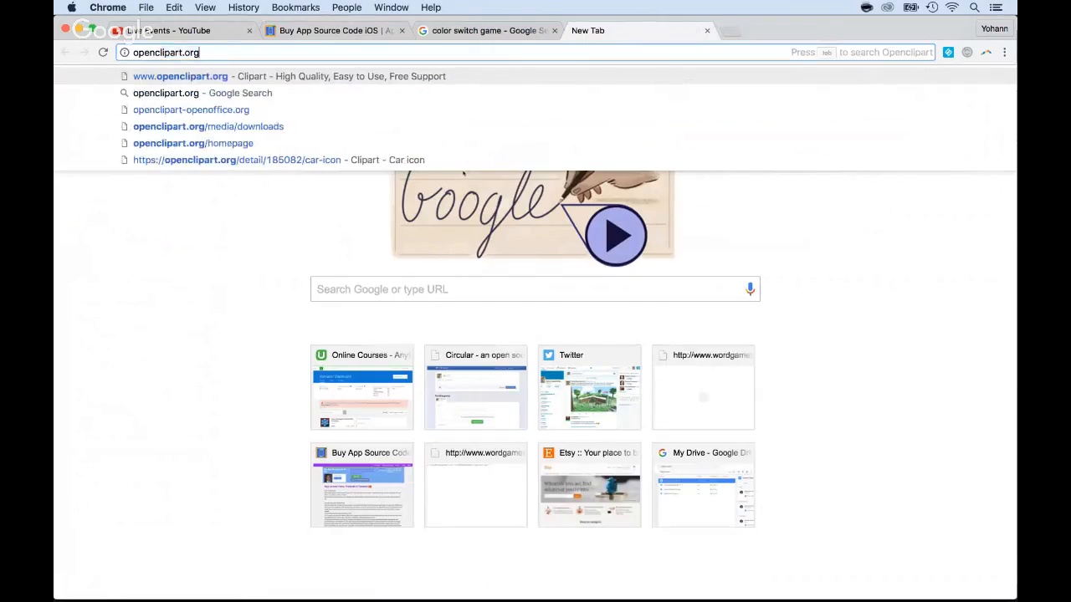
pyautogui.press('Return')
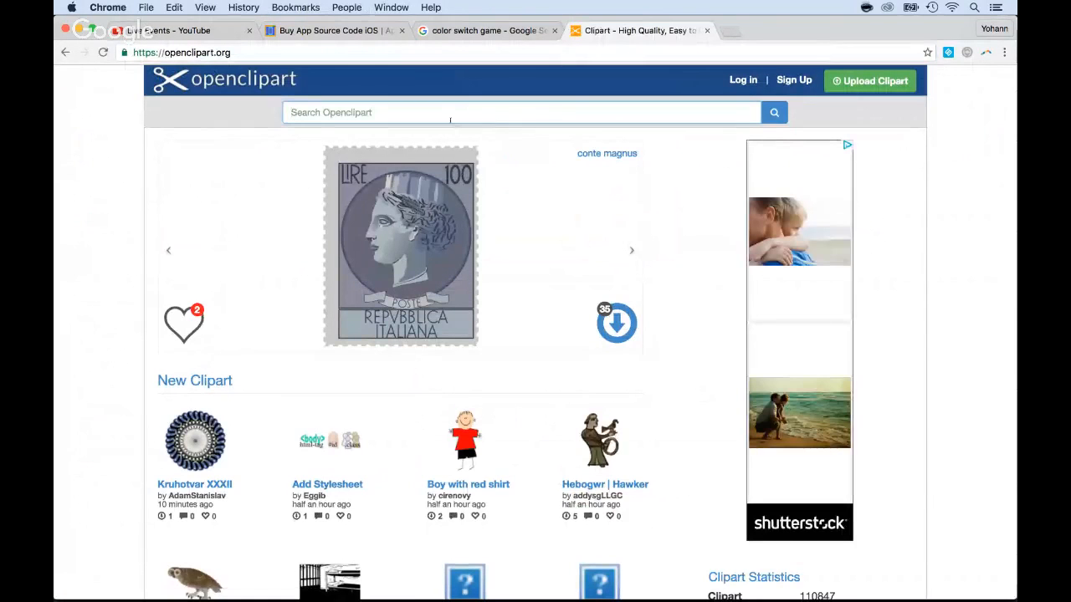
# Search Openclipart for "star"
pyautogui.click(450, 115)
pyautogui.write('star')
pyautogui.press('Return')
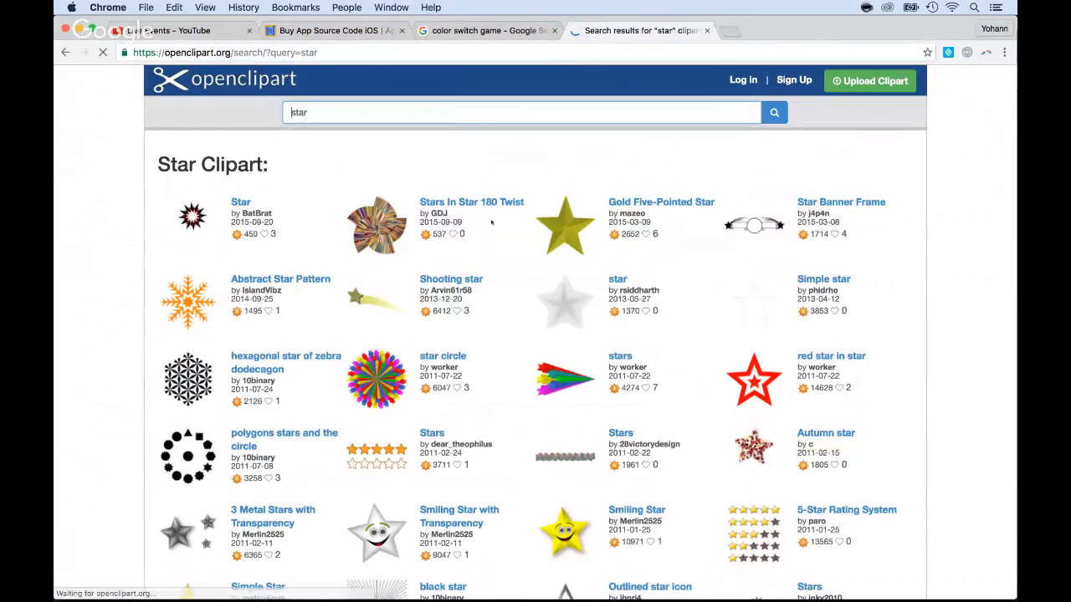
# Browse the star clipart results and open the "Simple star" clipart by phidrho
pyautogui.scroll(-1, 486, 368)
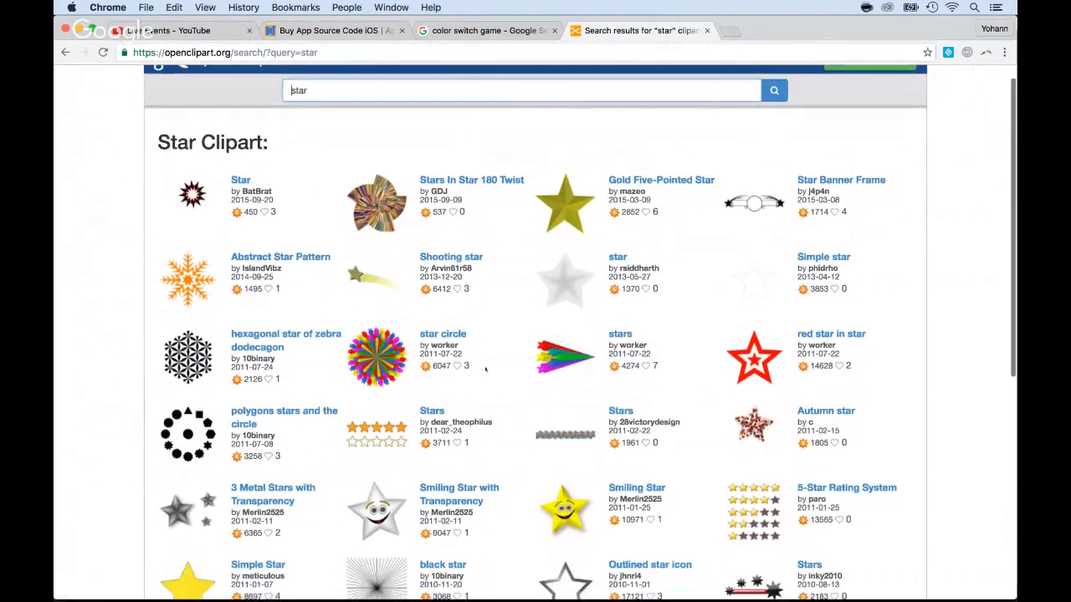
pyautogui.scroll(-3, 485, 368)
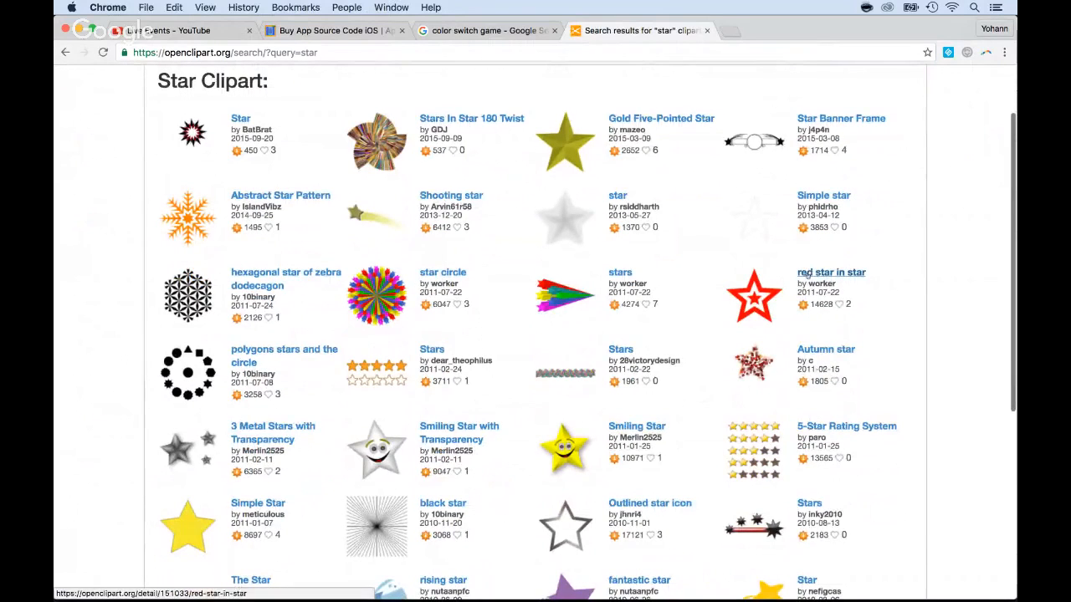
pyautogui.scroll(-3, 415, 418)
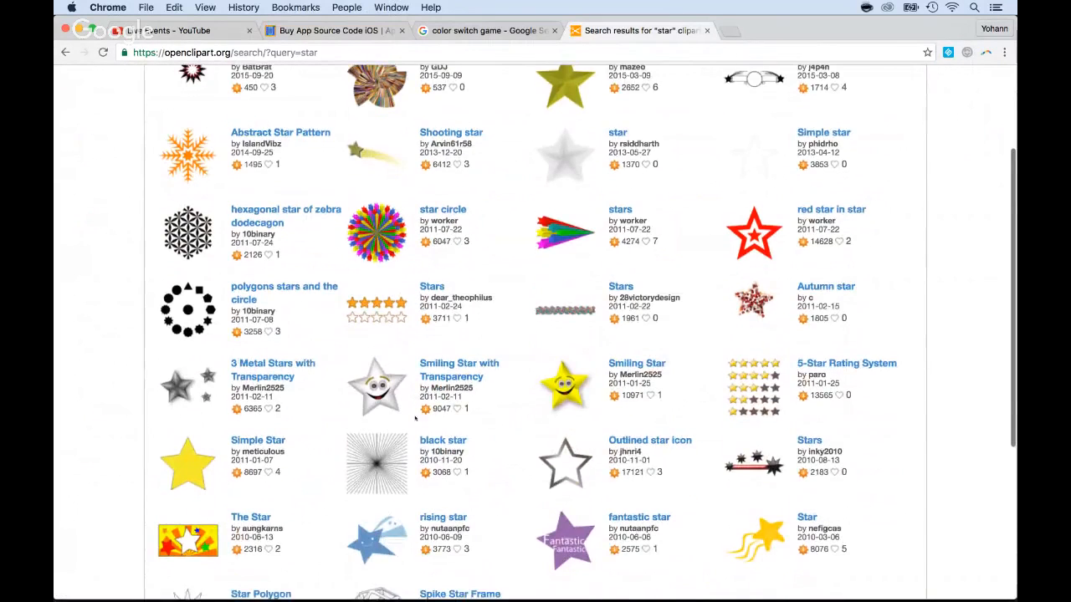
pyautogui.scroll(-3, 422, 423)
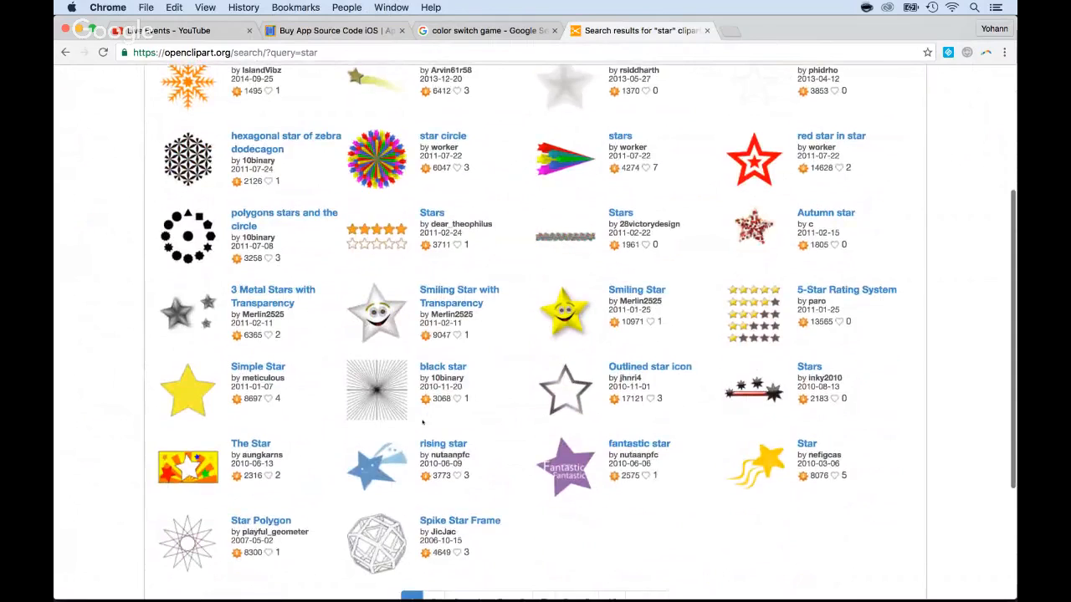
pyautogui.scroll(3, 423, 422)
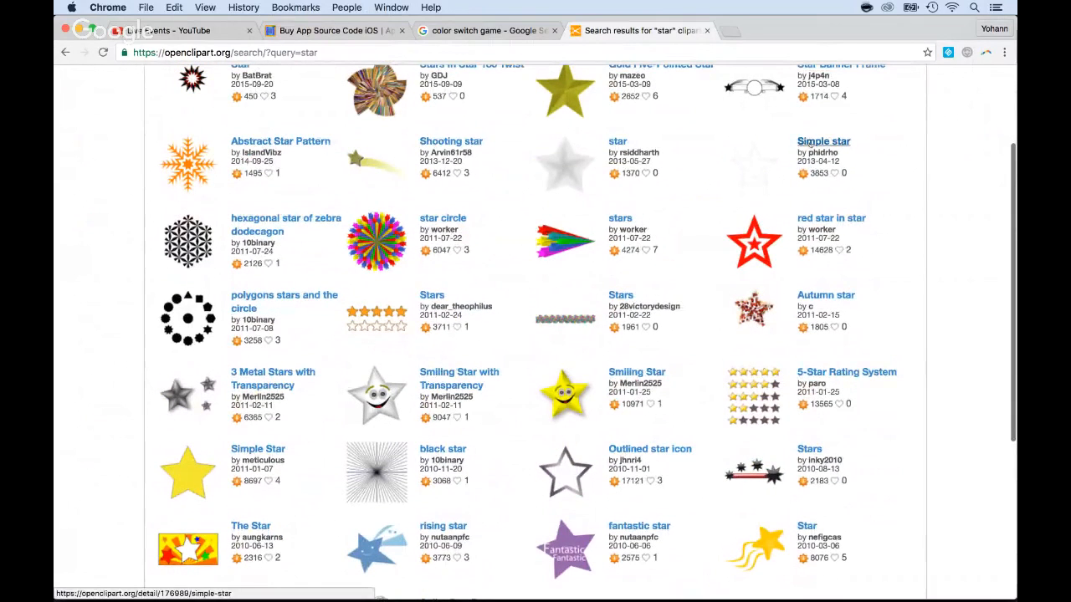
pyautogui.click(810, 143)
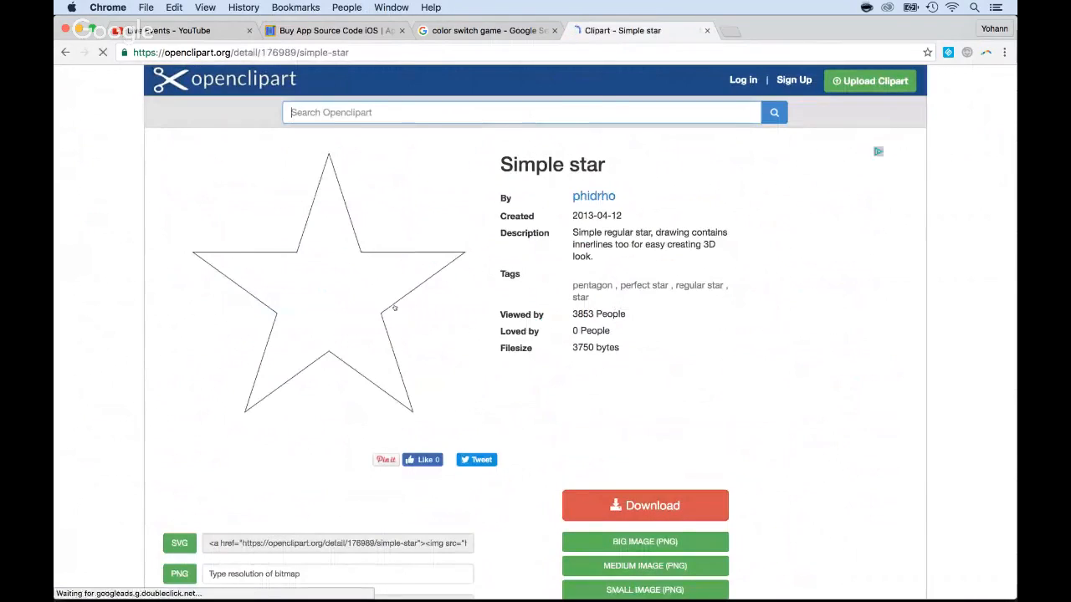
# Download the Simple star as a medium PNG image and show the downloaded file in Finder
pyautogui.scroll(-3, 395, 307)
pyautogui.scroll(-2, 607, 476)
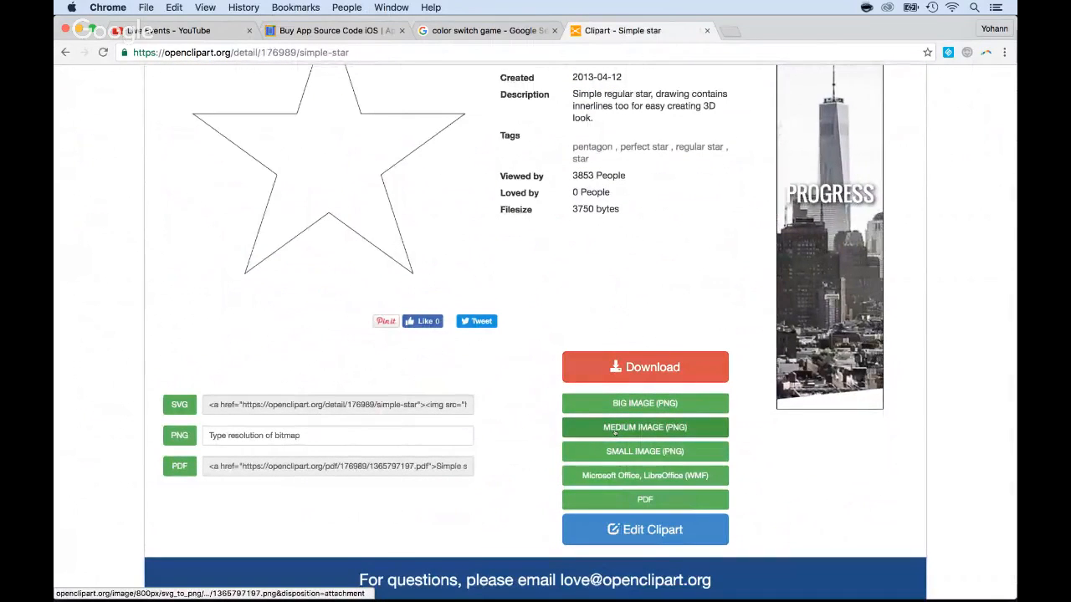
pyautogui.click(615, 428)
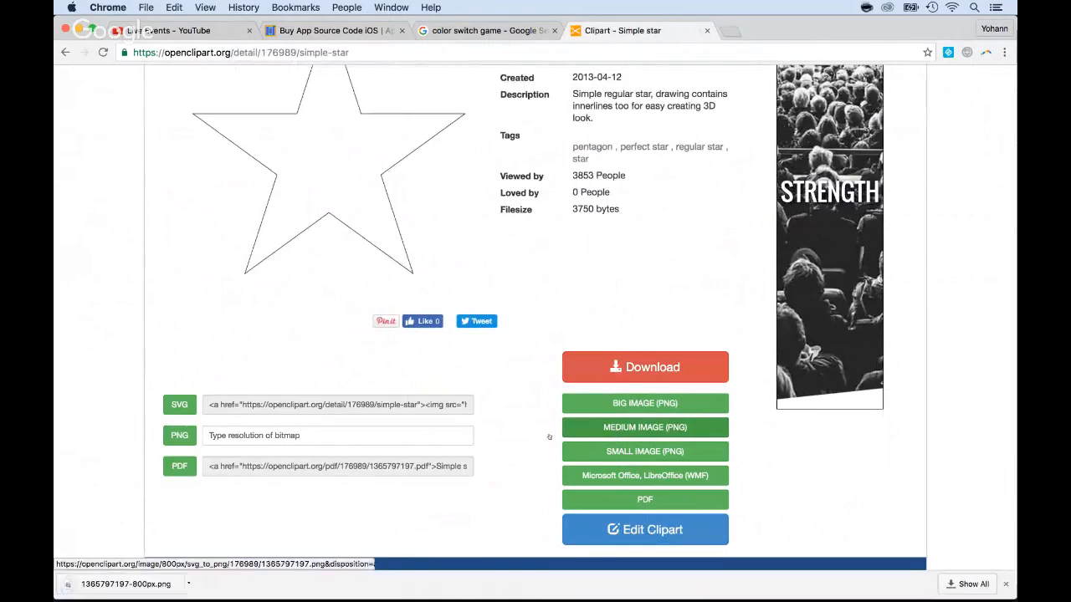
pyautogui.click(182, 584)
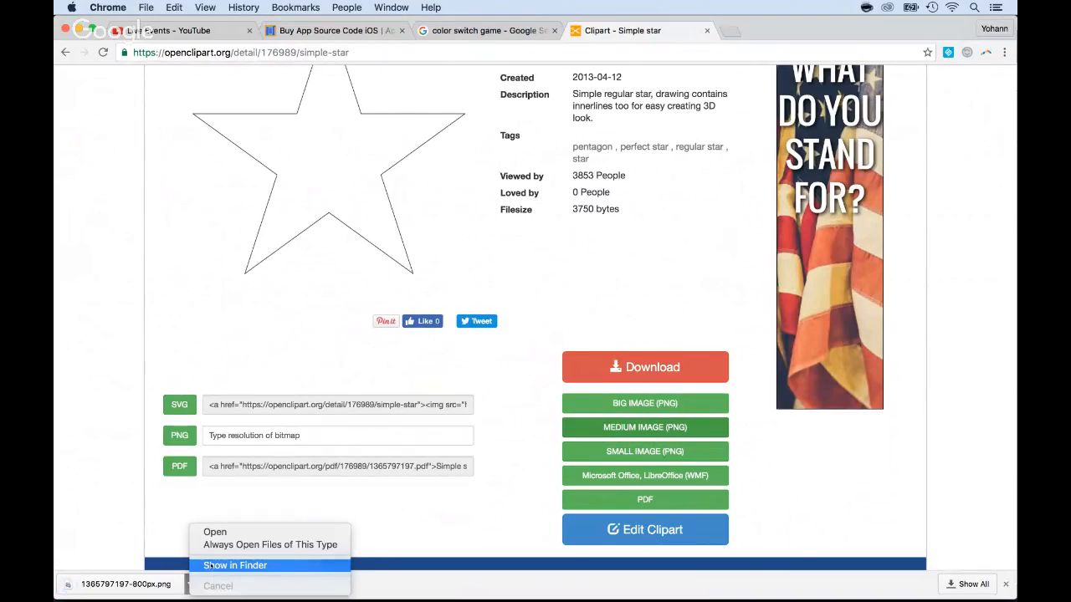
pyautogui.click(235, 566)
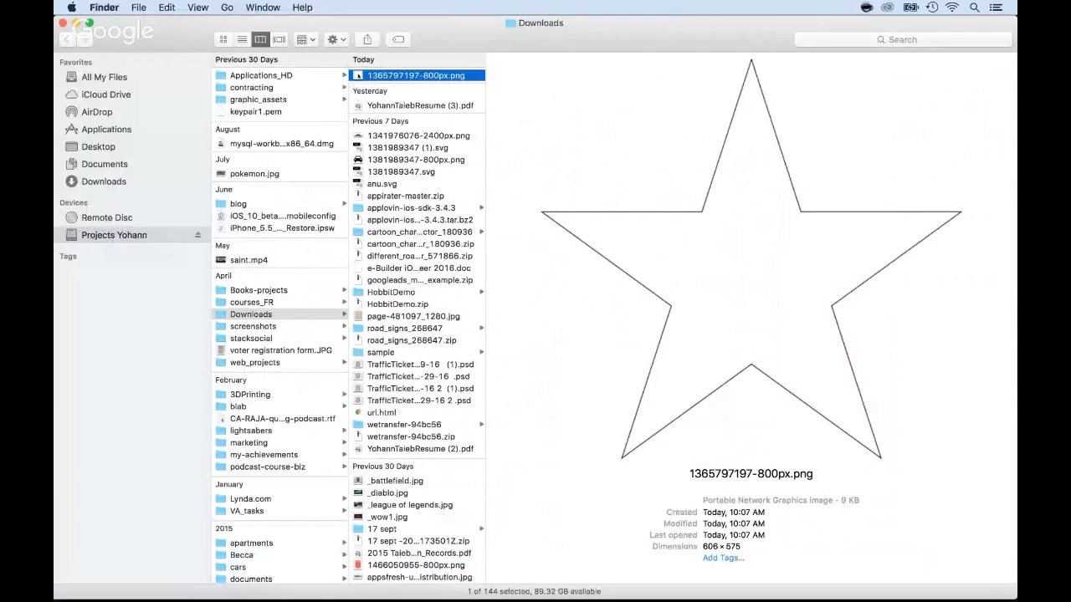
pyautogui.moveTo(358, 75); pyautogui.dragTo(77, 387)
pyautogui.press('super+Tab')
pyautogui.press('super+Tab')
pyautogui.click(78, 387)
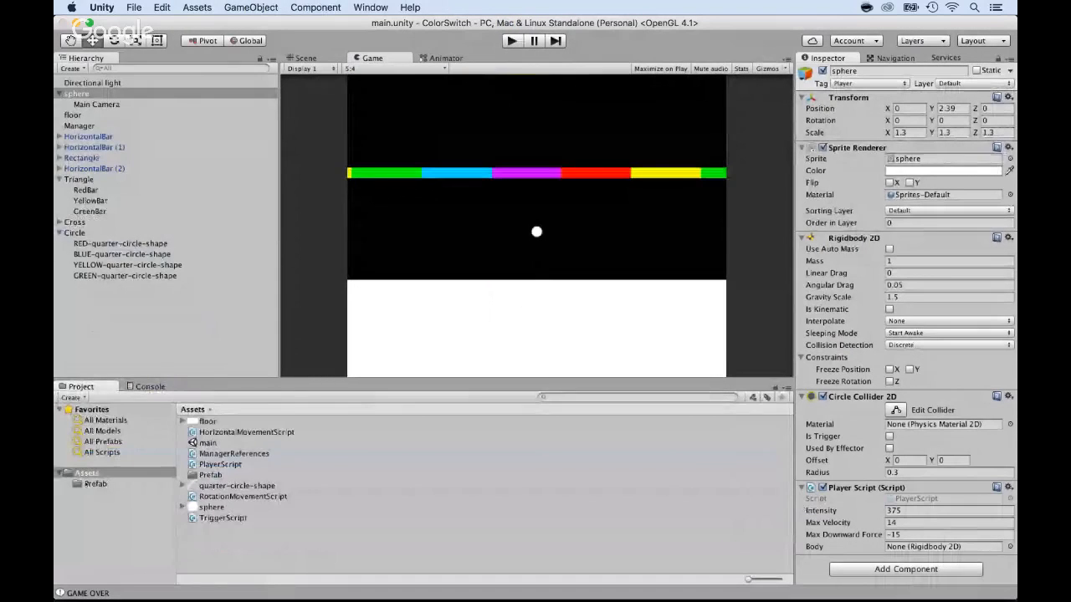
pyautogui.press('super+Tab')
pyautogui.moveTo(361, 77); pyautogui.dragTo(98, 477)
pyautogui.press('super+Tab')
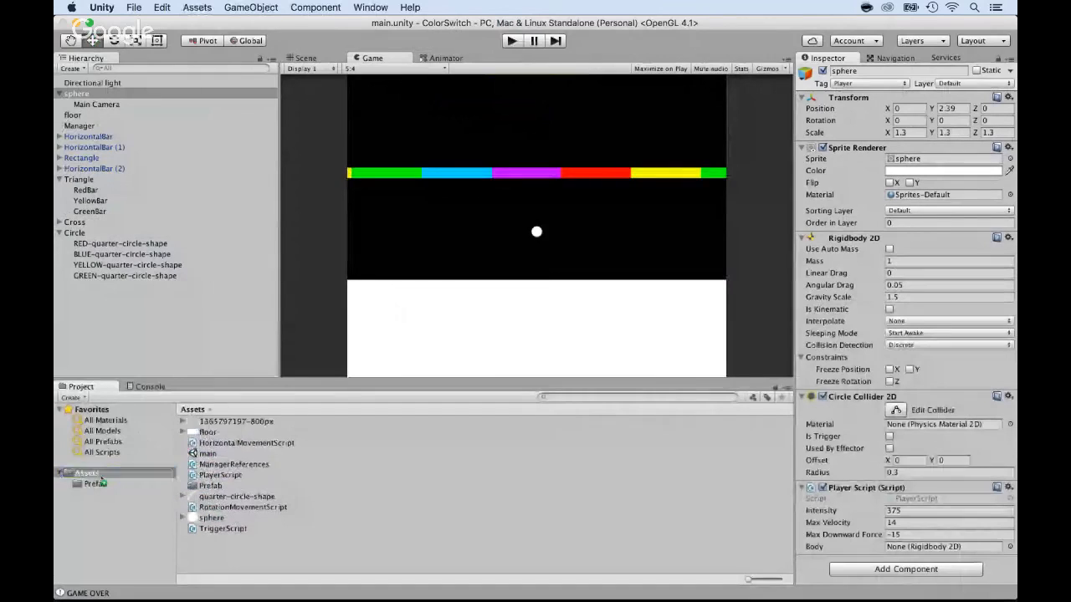
pyautogui.click(214, 423)
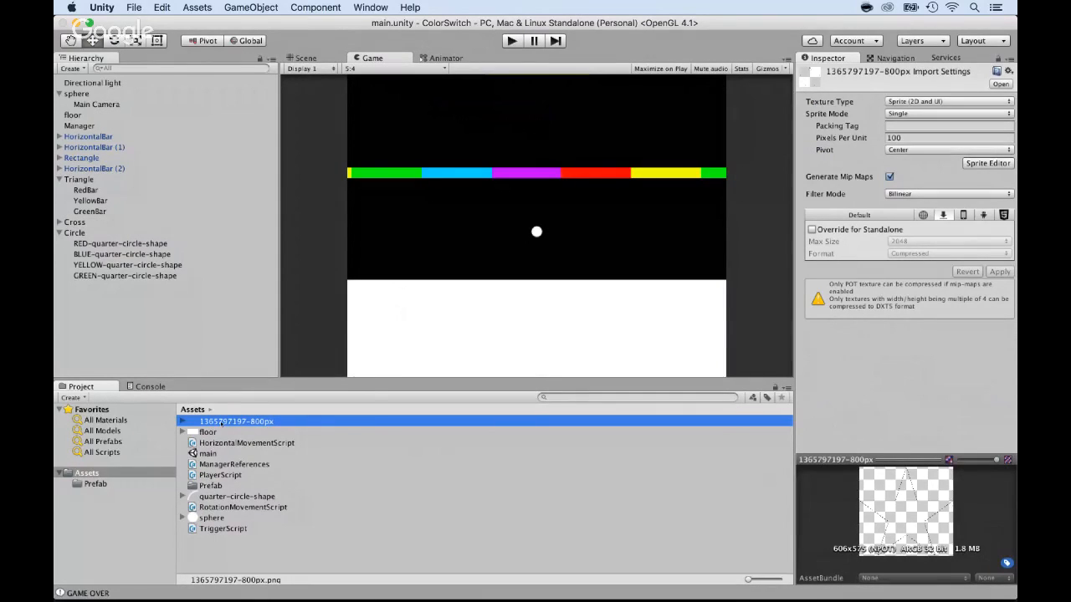
pyautogui.rightClick(222, 424)
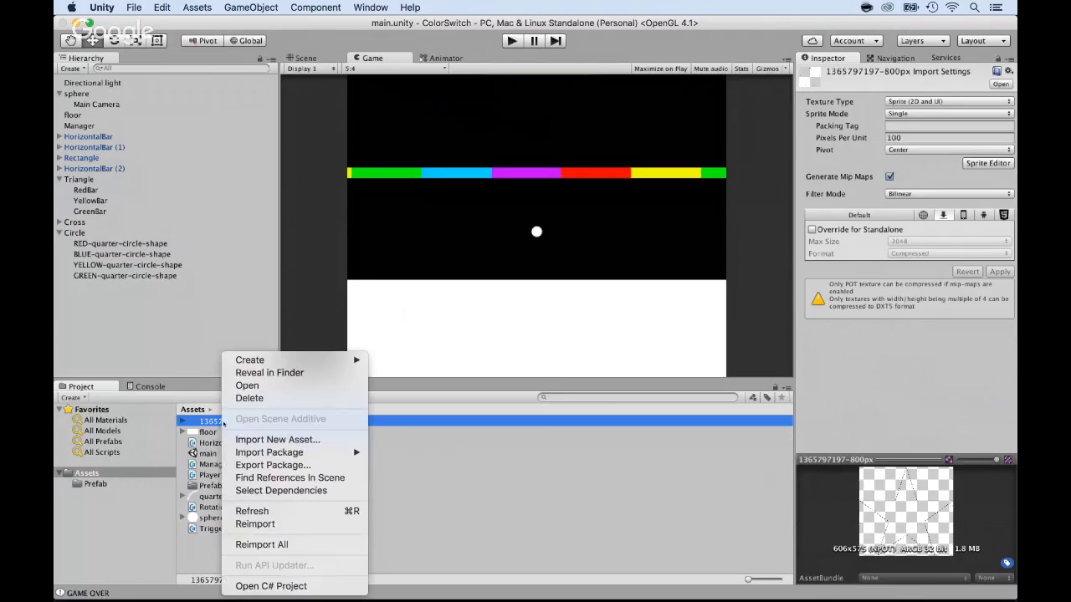
pyautogui.click(247, 372)
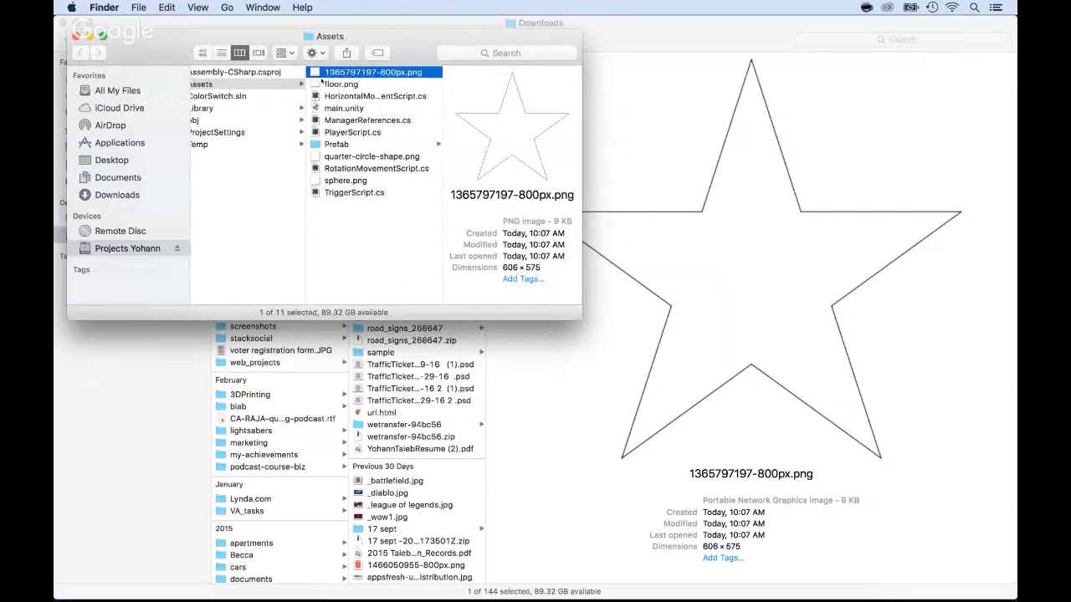
pyautogui.press('Return')
pyautogui.write('star')
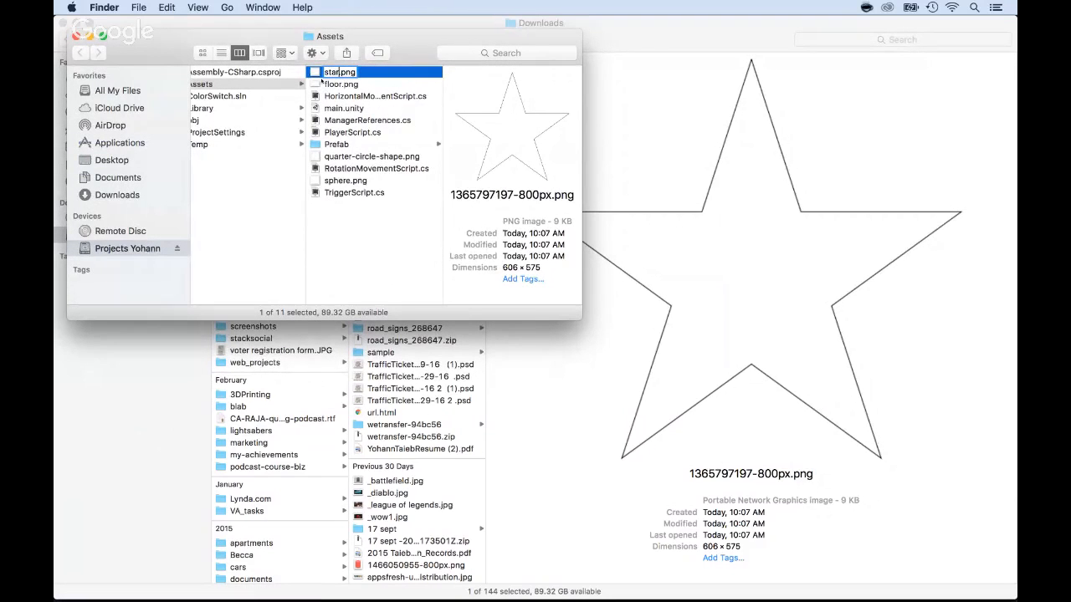
pyautogui.press('Return')
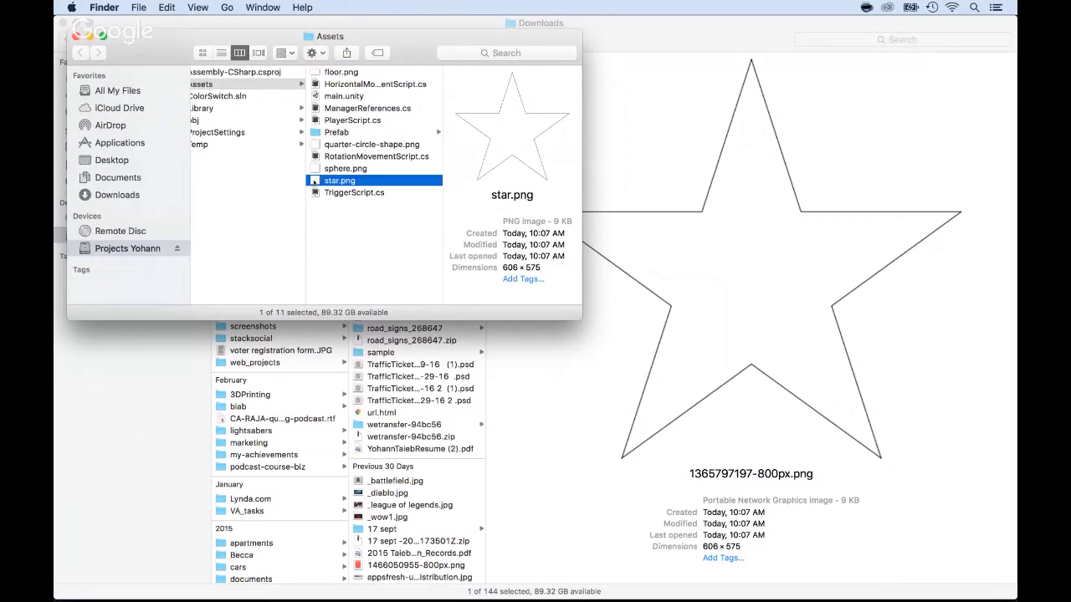
# Open star.png from the Assets folder in Adobe Photoshop CC 2015
pyautogui.rightClick(314, 182)
pyautogui.moveTo(341, 201)
pyautogui.click(503, 236)
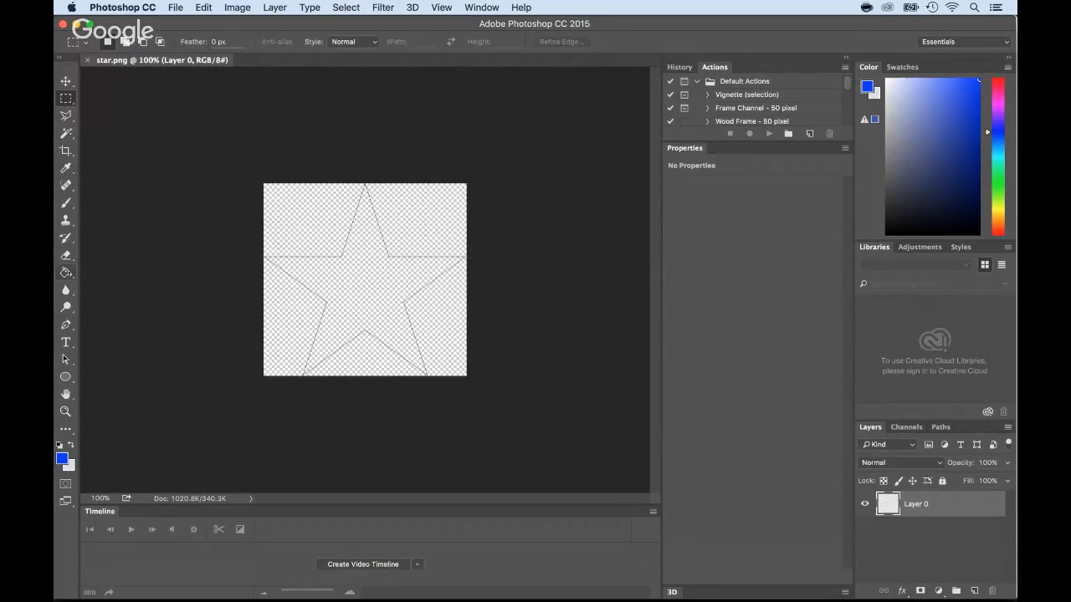
# Try filling the star's interior with the blue foreground color using the Paint Bucket Tool, and undo the fill
pyautogui.click(67, 273)
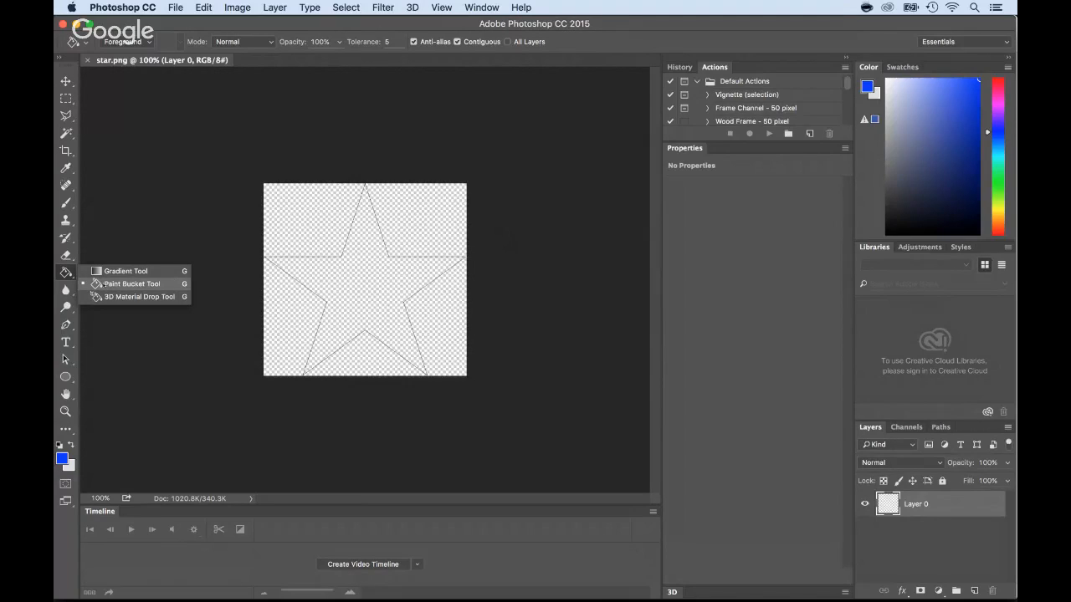
pyautogui.click(103, 285)
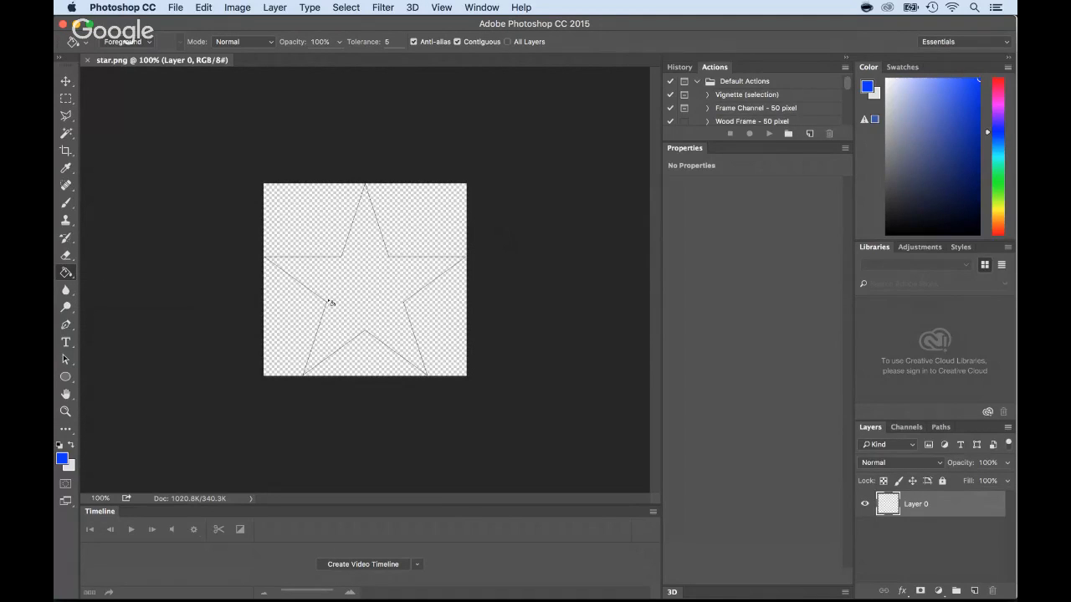
pyautogui.click(368, 293)
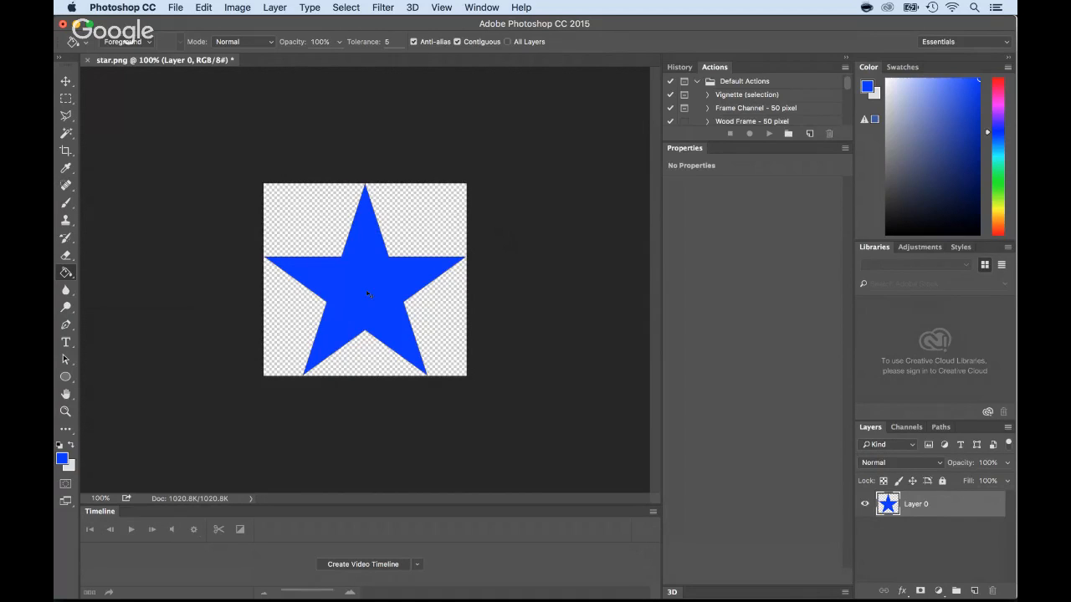
pyautogui.press('super+z')
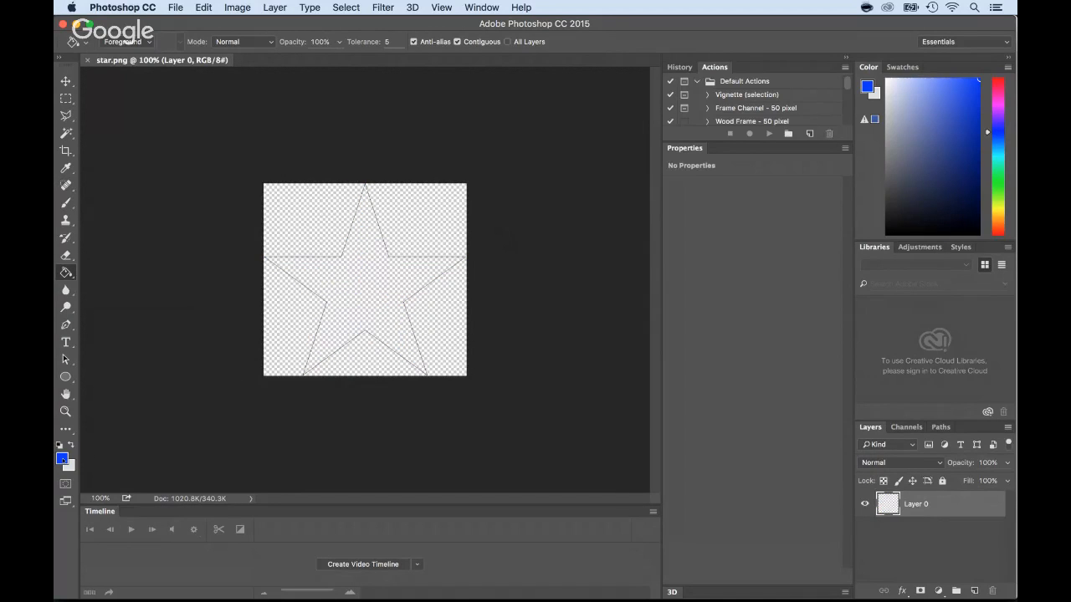
# Set the foreground color to ffffff and fill the star's interior with it using the Paint Bucket Tool
pyautogui.click(62, 459)
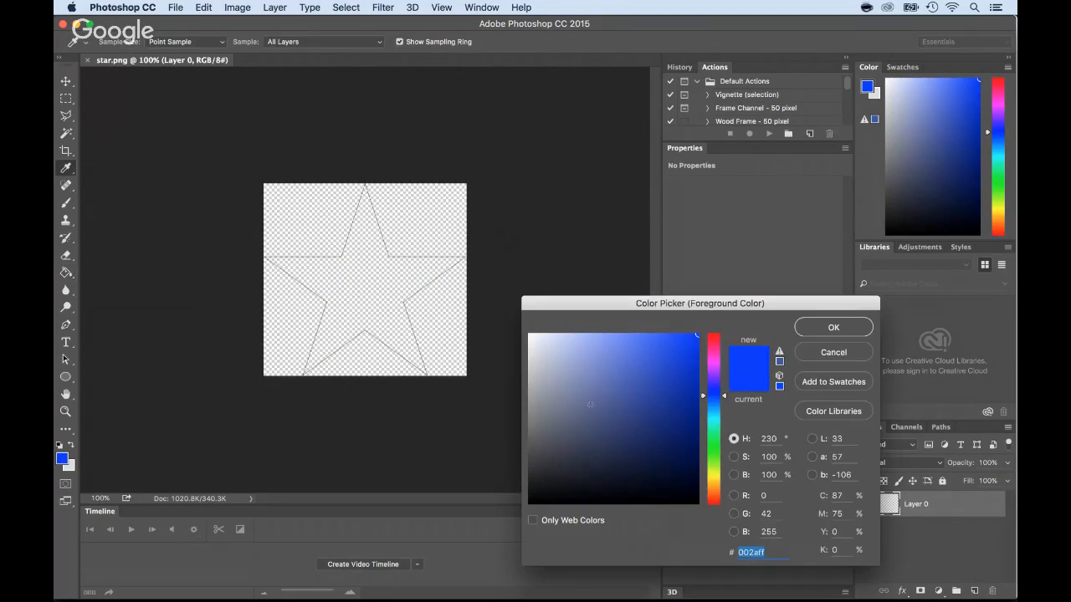
pyautogui.write('ffffff')
pyautogui.press('Return')
pyautogui.press('g')
pyautogui.click(353, 298)
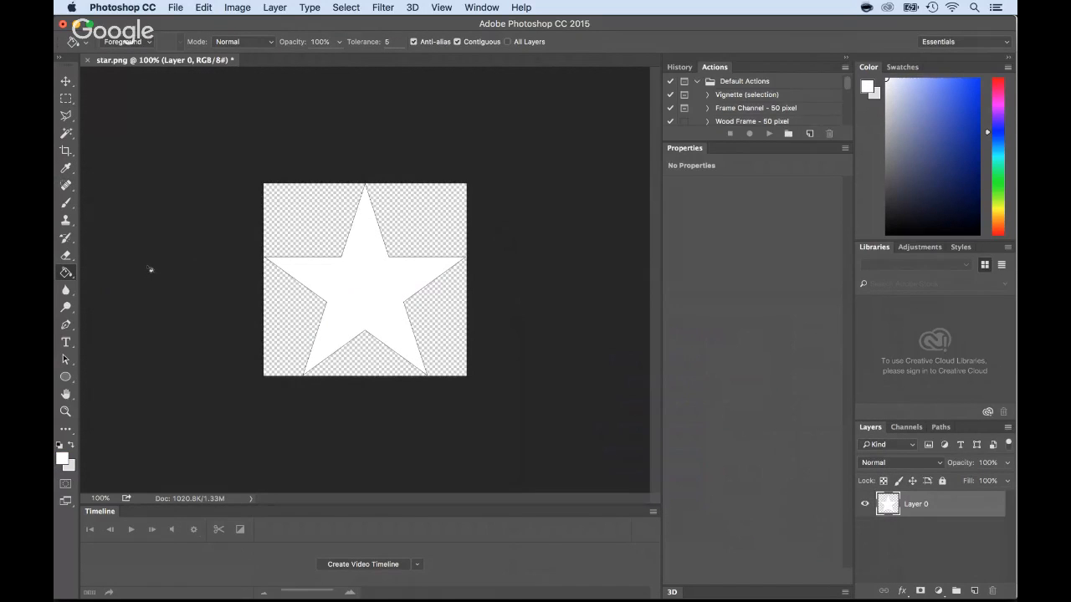
# Export the white star for web as a transparent PNG-24, replacing star.png in Assets, and close the document without saving changes
pyautogui.press('super+alt+shift+s')
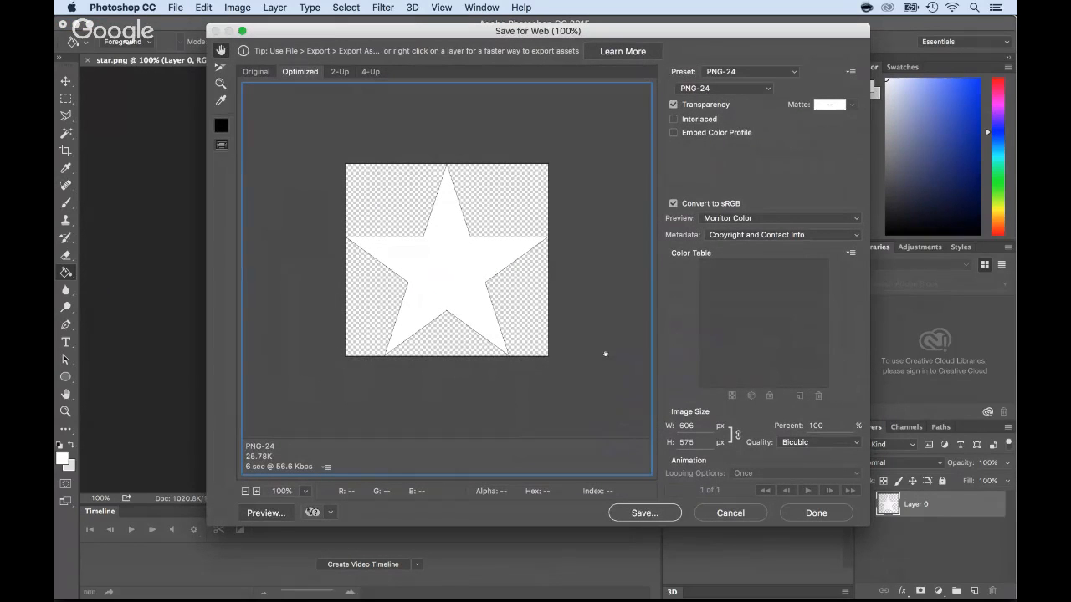
pyautogui.press('Return')
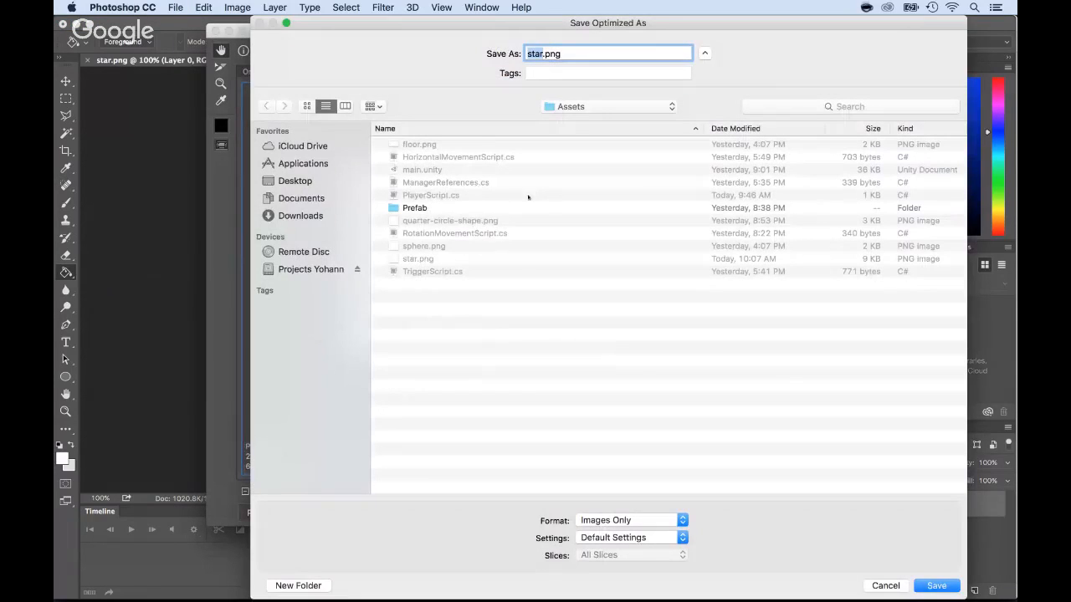
pyautogui.press('Return')
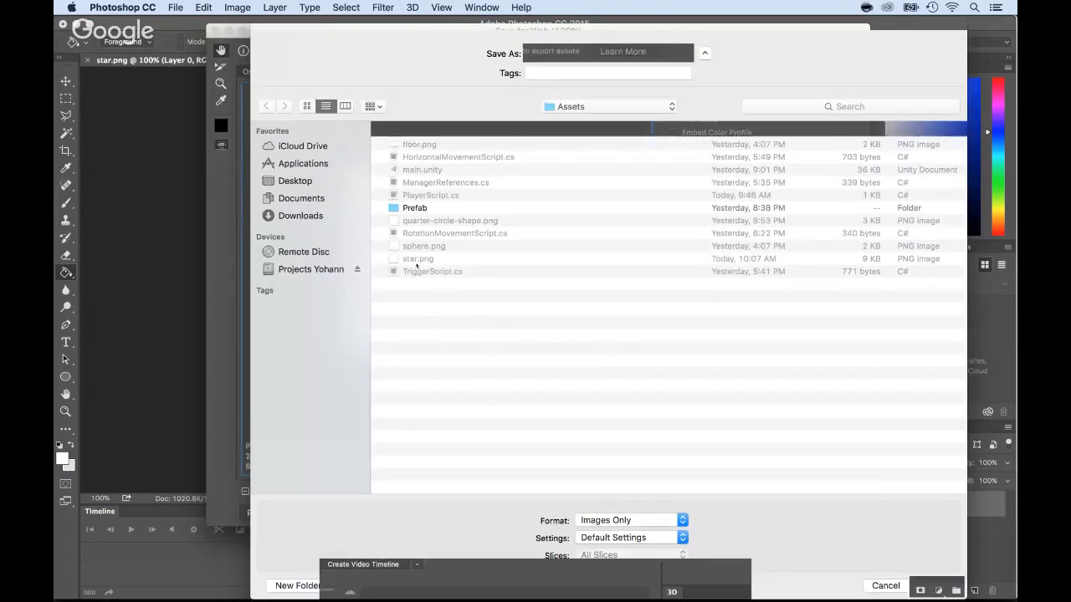
pyautogui.click(700, 333)
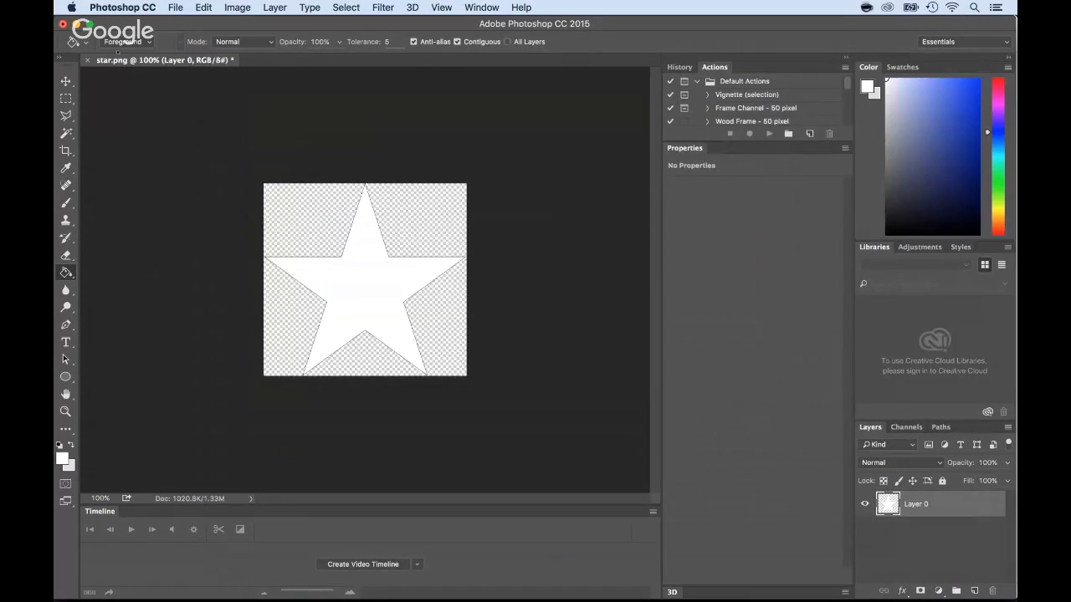
pyautogui.press('super+w')
pyautogui.click(465, 220)
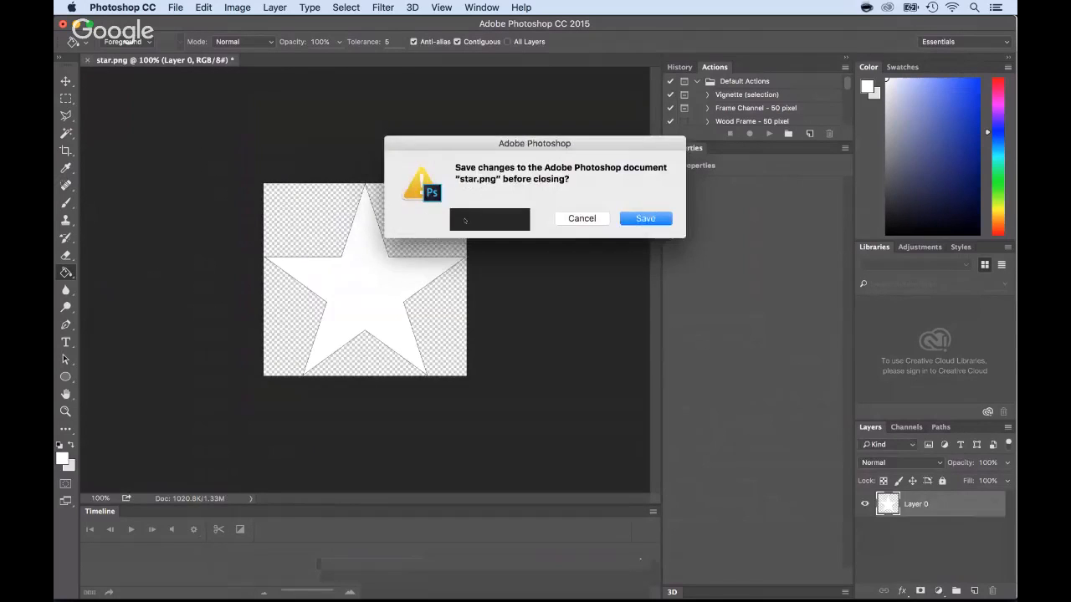
# Switch to Unity and add the star sprite from Assets to the scene as a game object
pyautogui.press('super+Tab')
pyautogui.press('super+Tab')
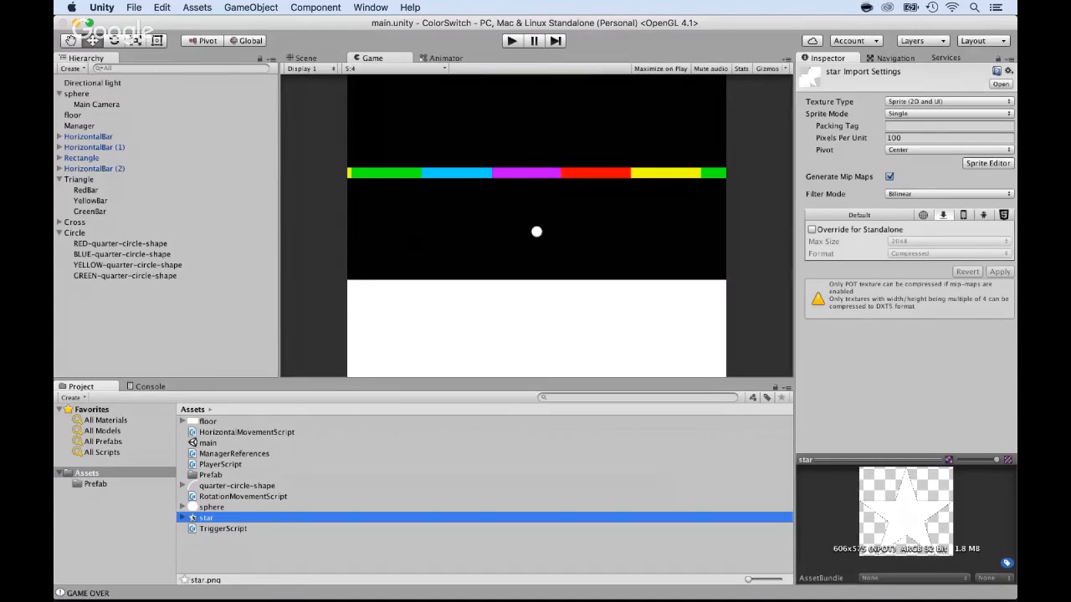
pyautogui.moveTo(205, 518); pyautogui.dragTo(72, 337)
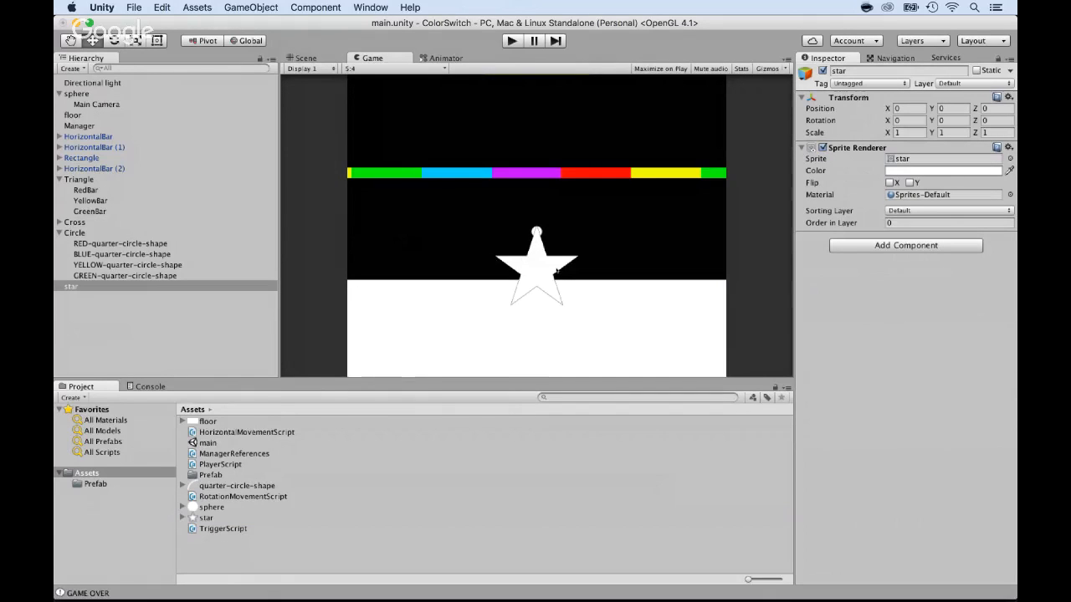
# Set the star object's X, Y and Z scale to 0.3
pyautogui.click(899, 132)
pyautogui.doubleClick(900, 133)
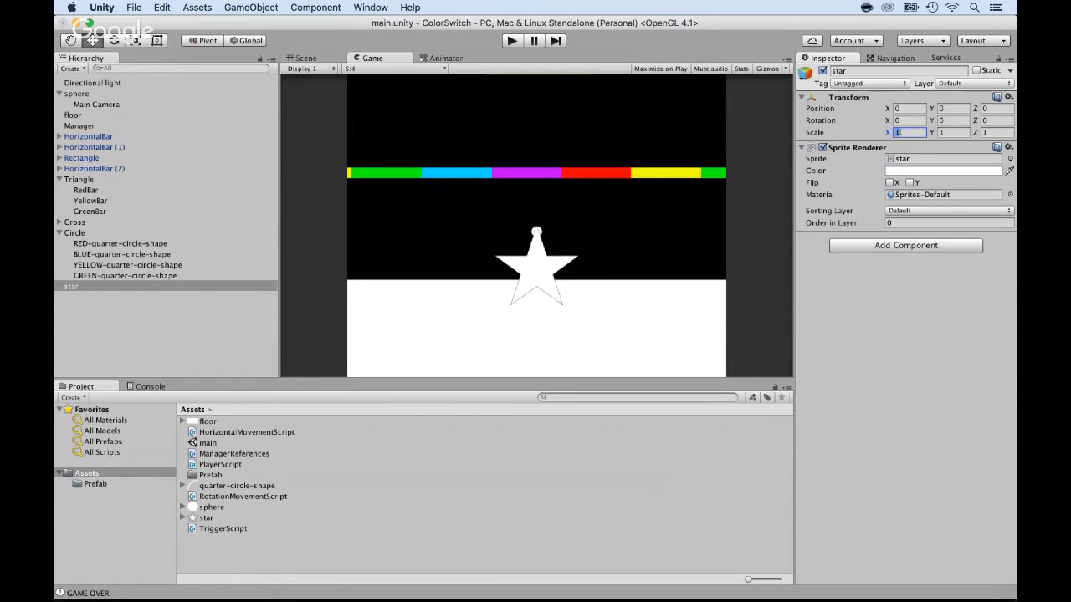
pyautogui.write('0.3')
pyautogui.press('Tab')
pyautogui.write('0.3')
pyautogui.press('Tab')
pyautogui.write('0.3')
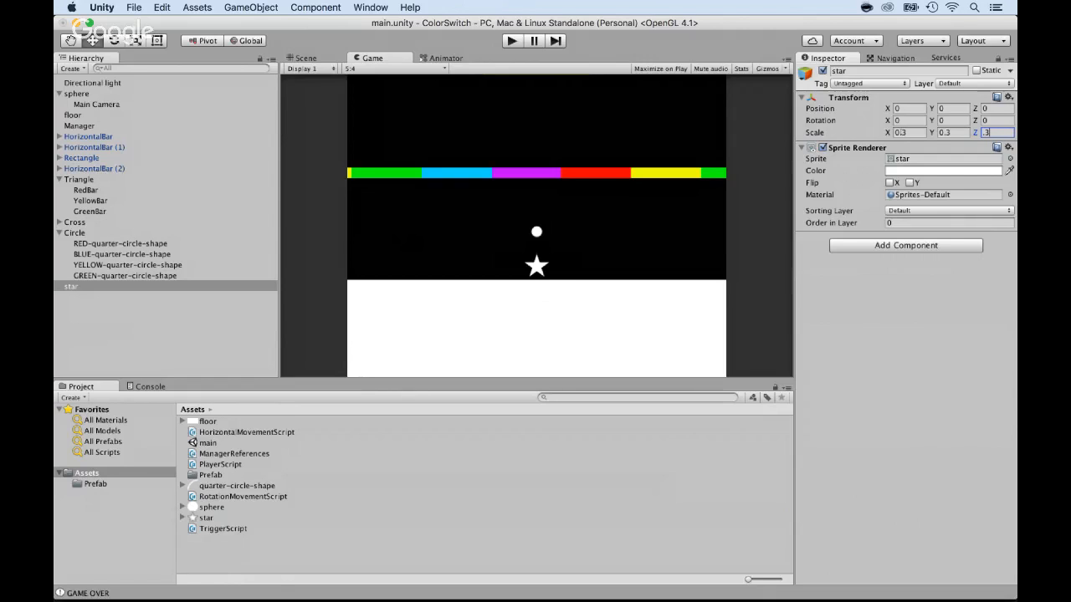
pyautogui.press('Return')
# Create an empty game object at the root level of the hierarchy and rename it StarCheckPoint
pyautogui.click(81, 286)
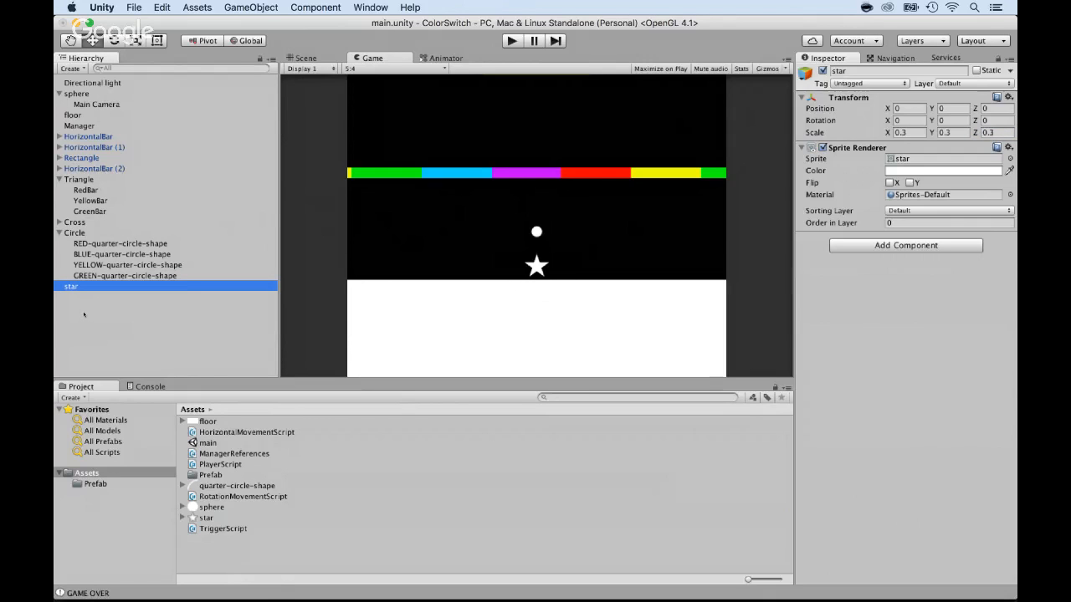
pyautogui.rightClick(87, 309)
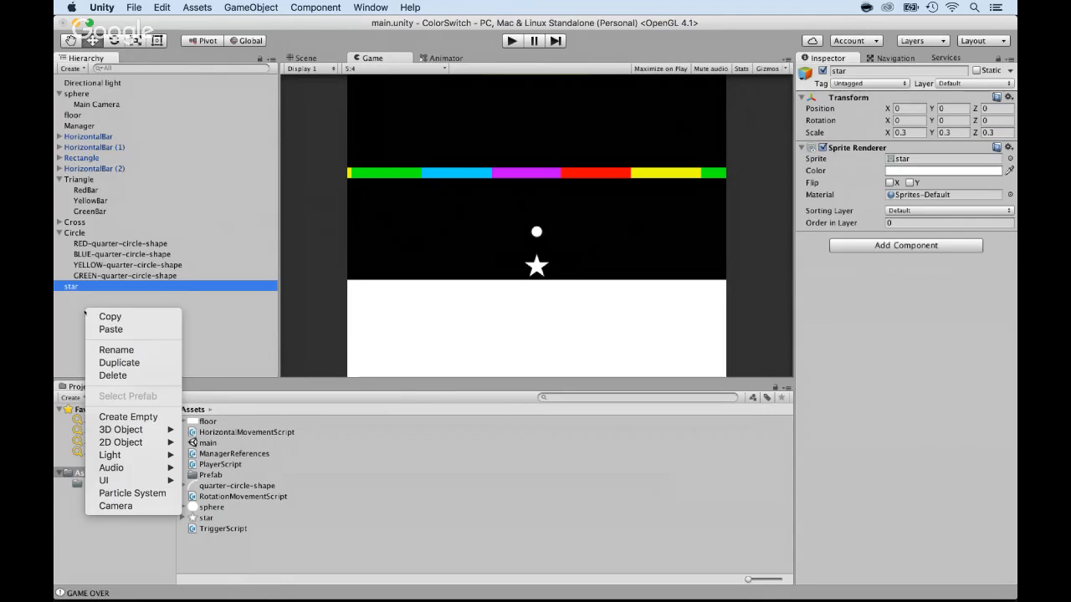
pyautogui.click(109, 416)
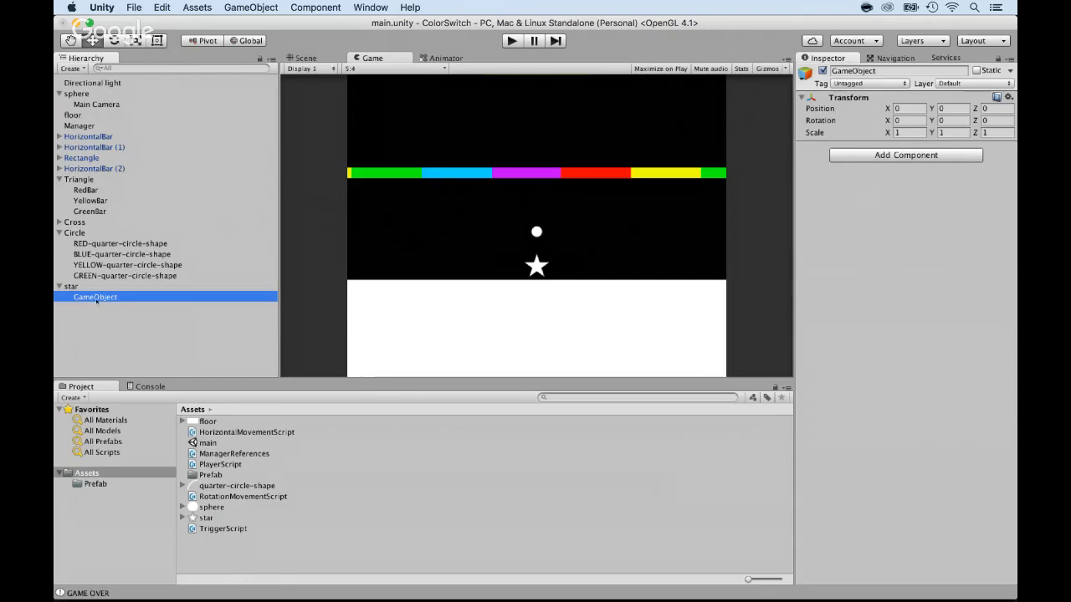
pyautogui.moveTo(96, 300); pyautogui.dragTo(69, 314)
pyautogui.click(87, 298)
pyautogui.write('s')
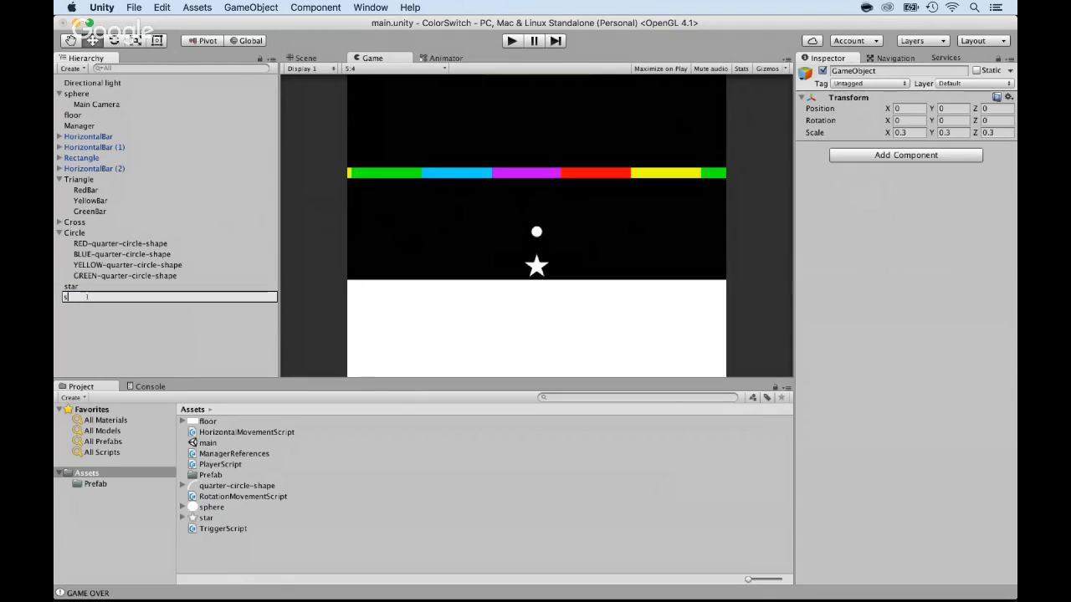
pyautogui.write('tarCheckPo')
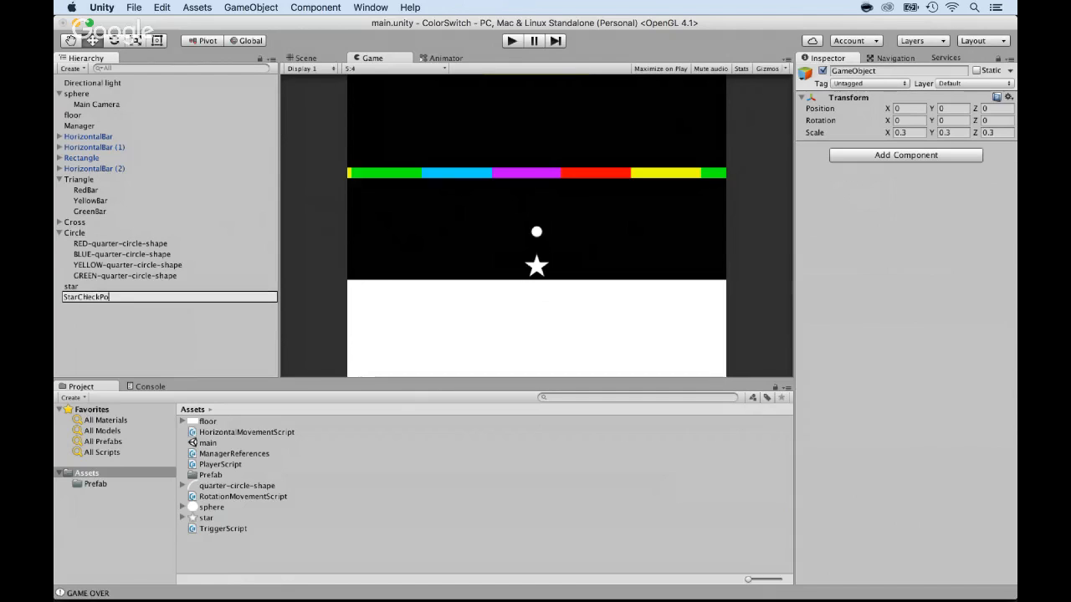
pyautogui.write('int')
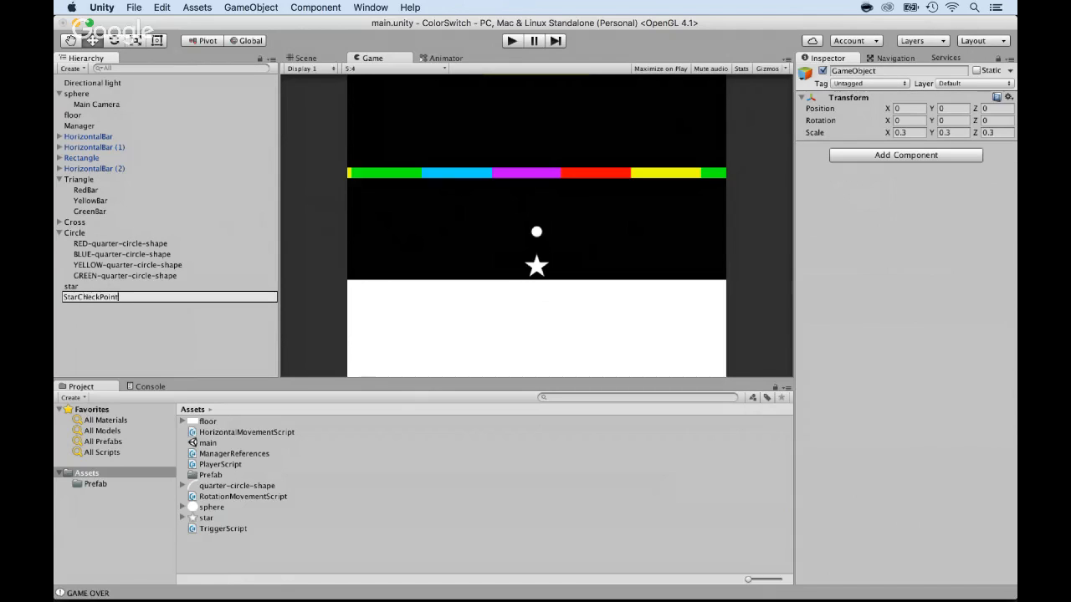
pyautogui.press('Return')
# Make the star object a child of StarCheckPoint
pyautogui.moveTo(71, 286); pyautogui.dragTo(97, 297)
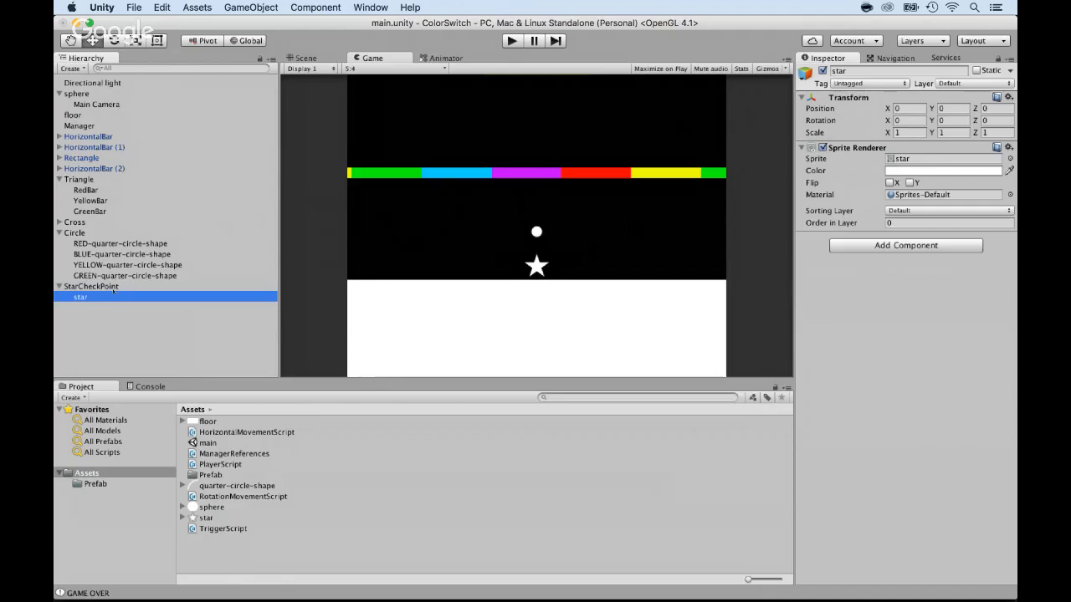
pyautogui.click(113, 287)
pyautogui.click(103, 296)
pyautogui.click(103, 287)
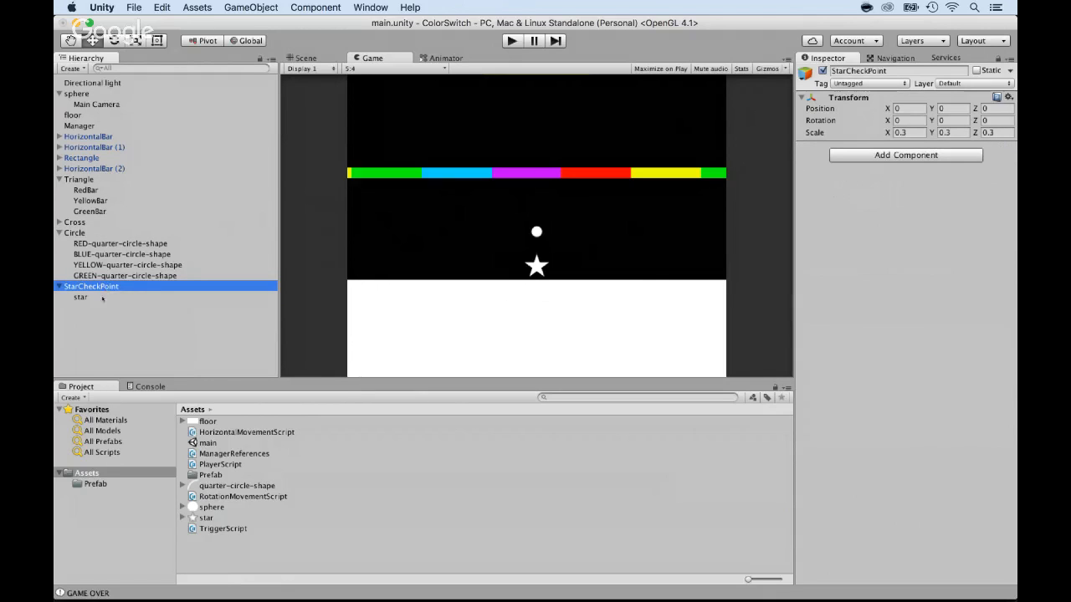
# Add a Box Collider 2D component to the star object and enable Is Trigger on it
pyautogui.click(102, 297)
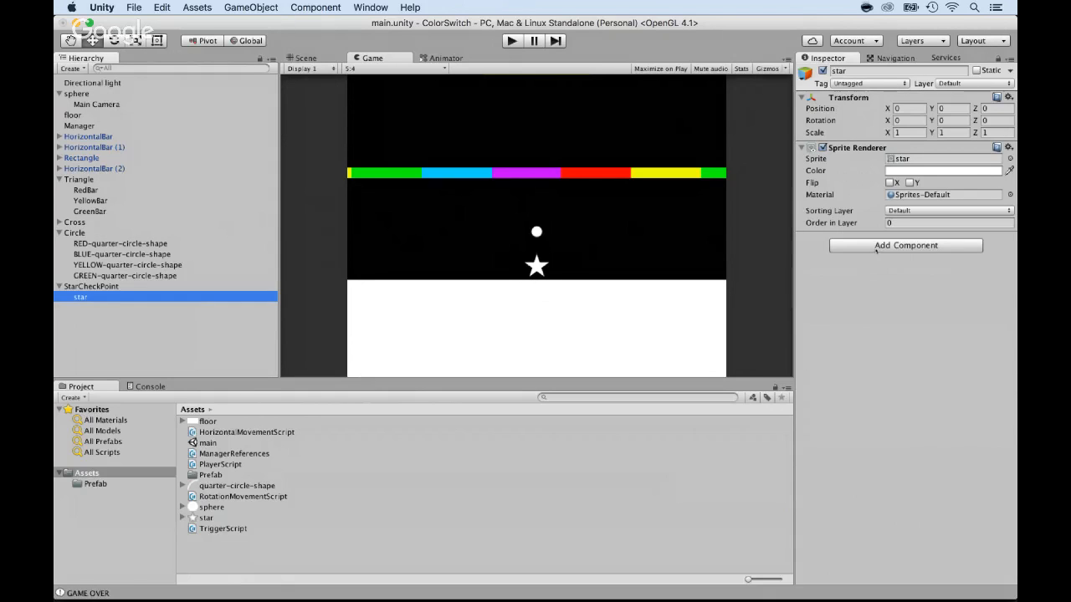
pyautogui.click(876, 246)
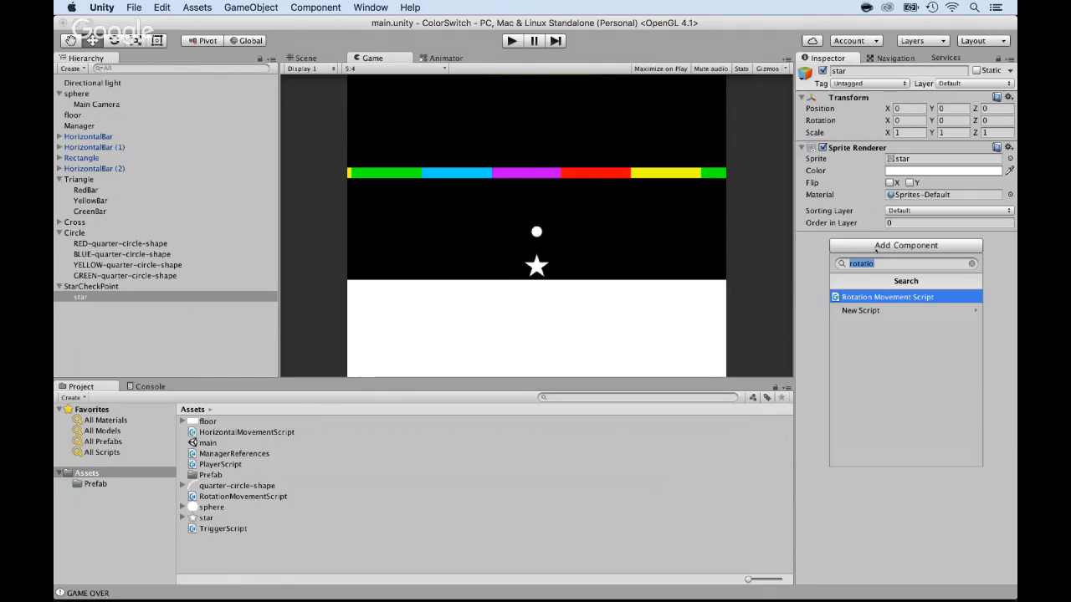
pyautogui.write('box')
pyautogui.click(870, 310)
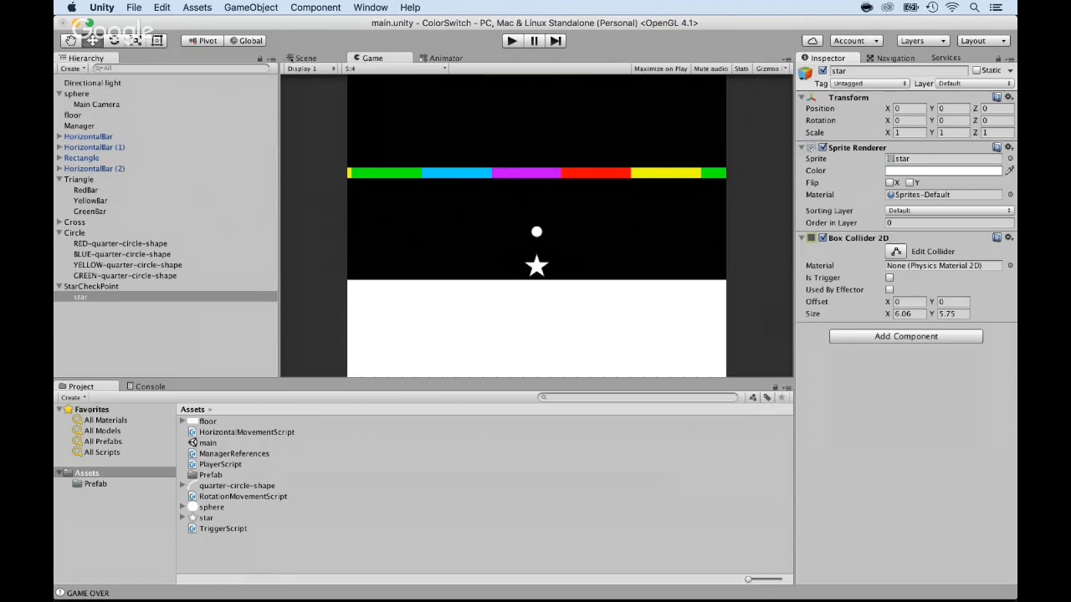
pyautogui.click(293, 59)
pyautogui.doubleClick(80, 297)
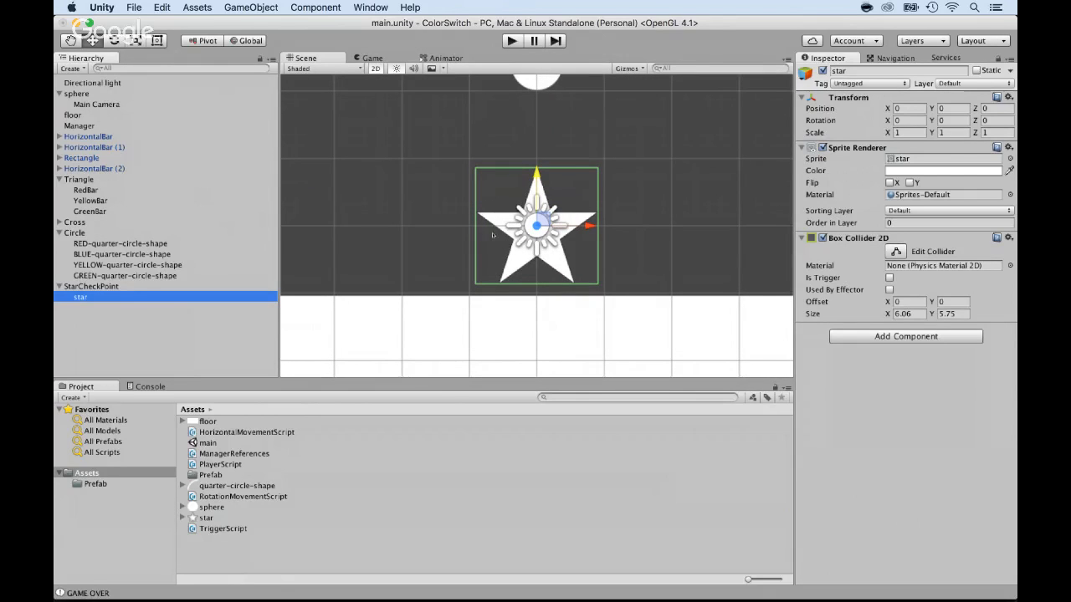
pyautogui.click(889, 278)
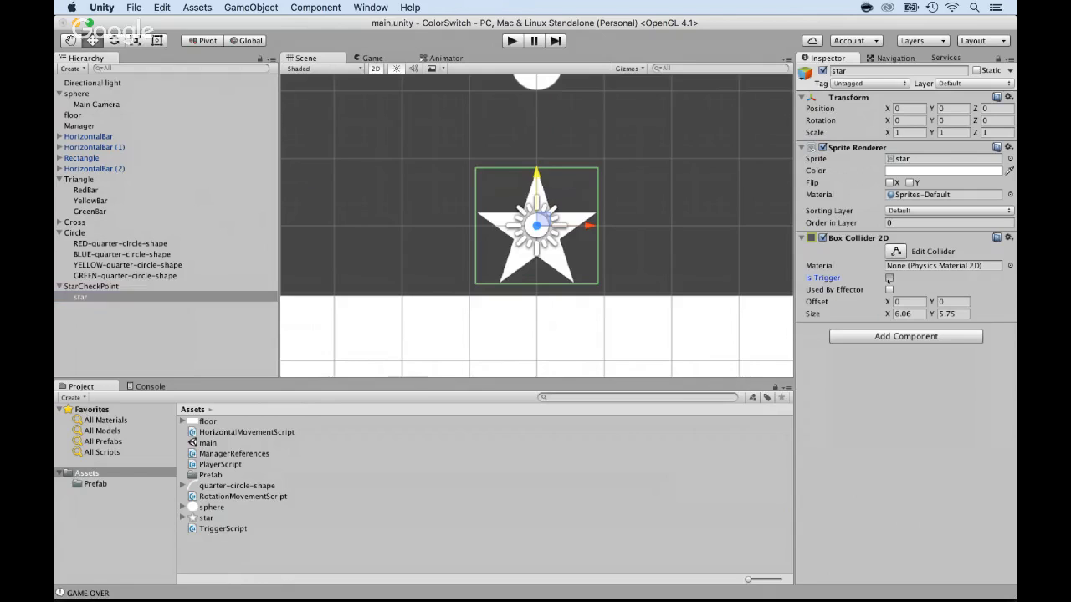
pyautogui.click(889, 278)
# Create a new C Sharp script named CheckPointScript and add it to the star object
pyautogui.click(893, 337)
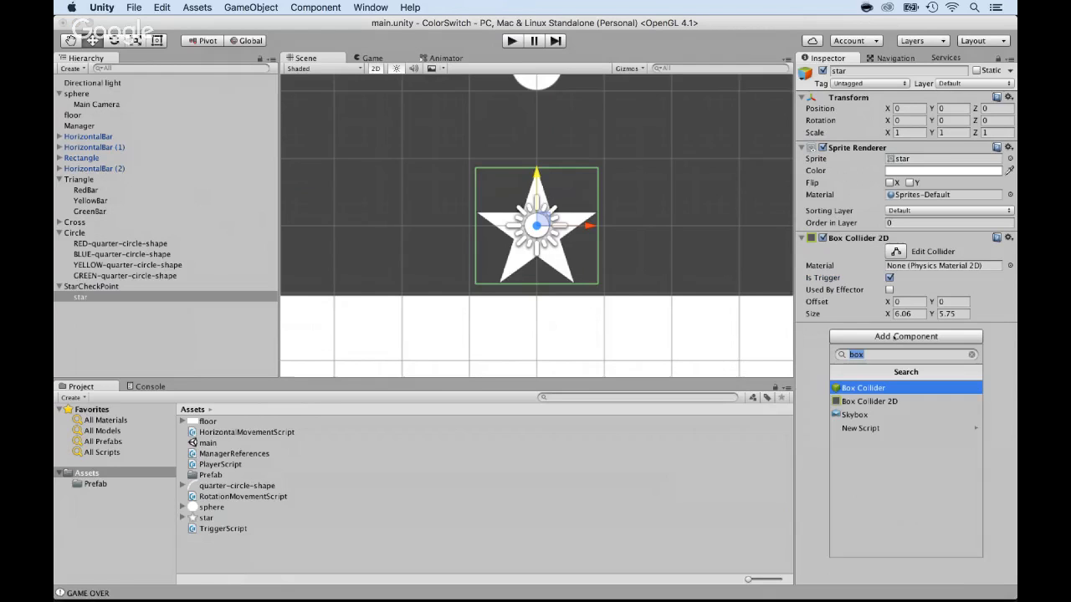
pyautogui.click(859, 428)
pyautogui.write('StarScript')
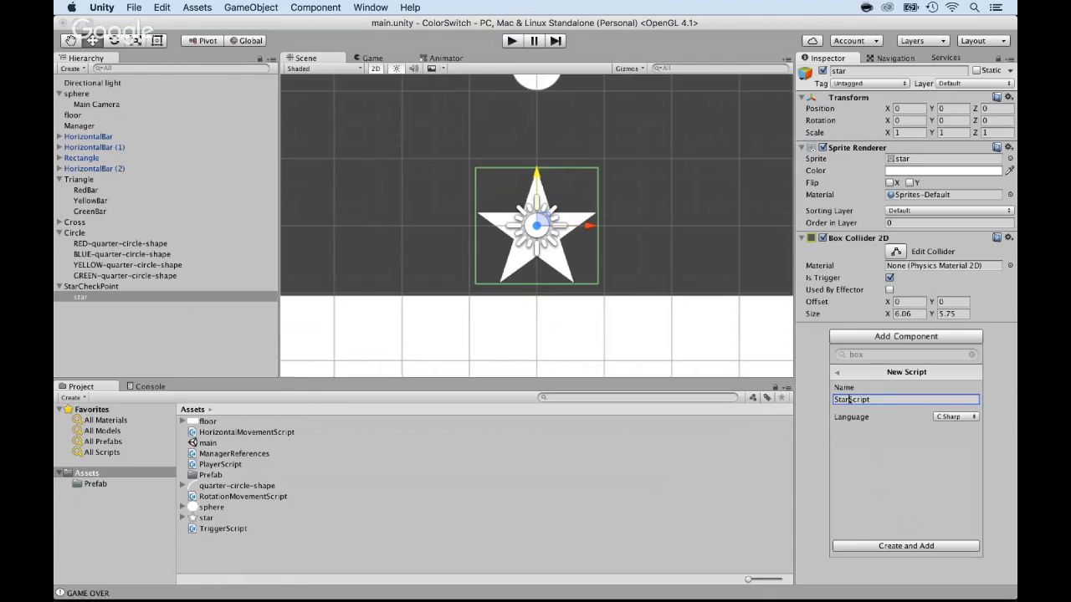
pyautogui.write('CheckPoint')
pyautogui.moveTo(851, 400); pyautogui.dragTo(826, 400)
pyautogui.press('BackSpace')
pyautogui.click(879, 546)
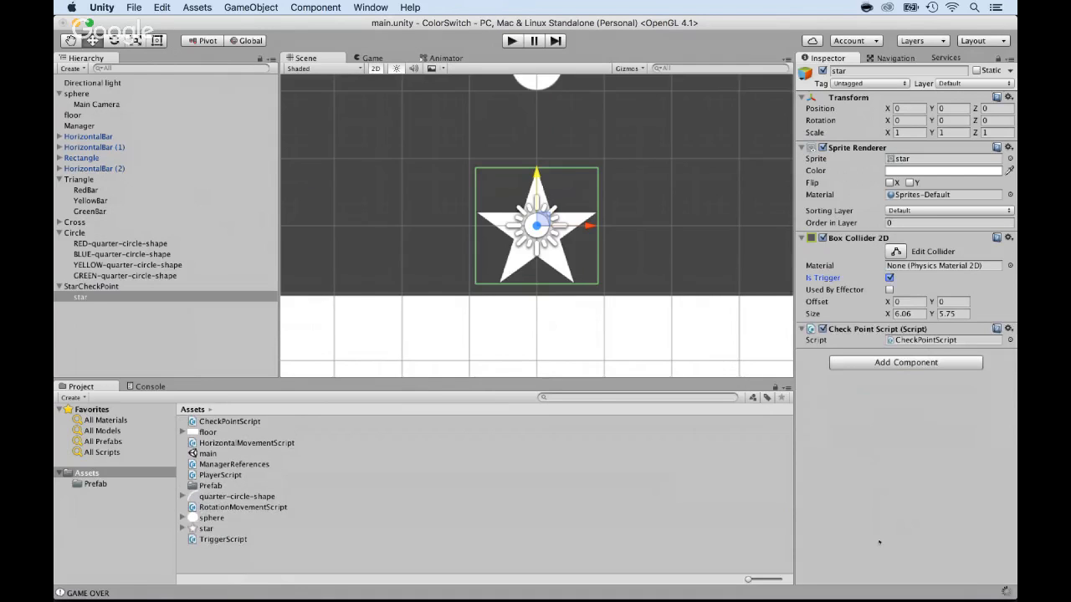
# Open CheckPointScript in MonoDevelop and copy the whole OnTriggerEnter2D method from TriggerScript.cs
pyautogui.doubleClick(910, 341)
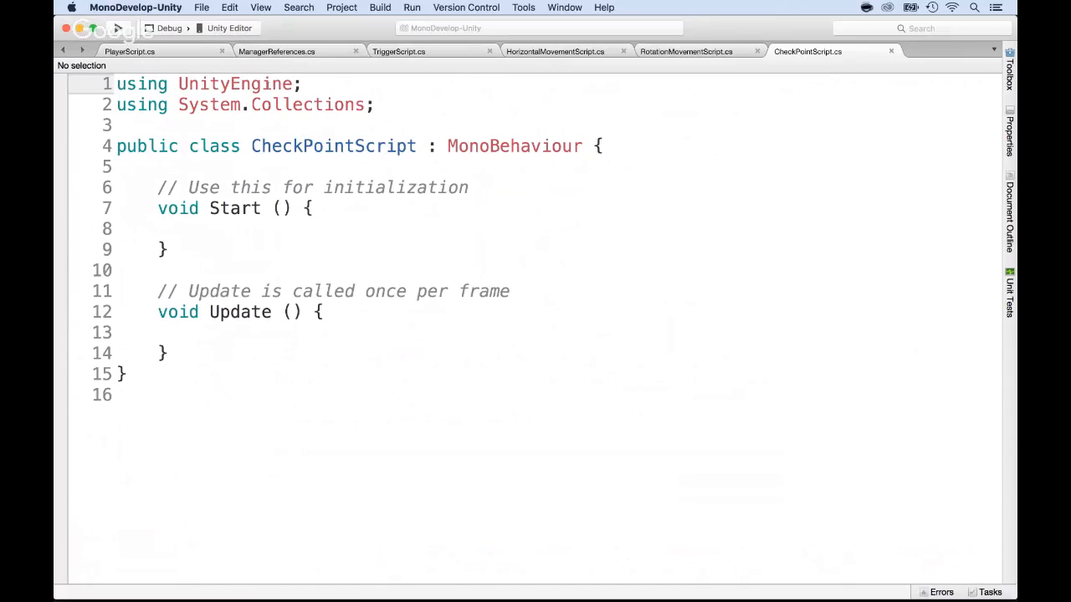
pyautogui.click(391, 52)
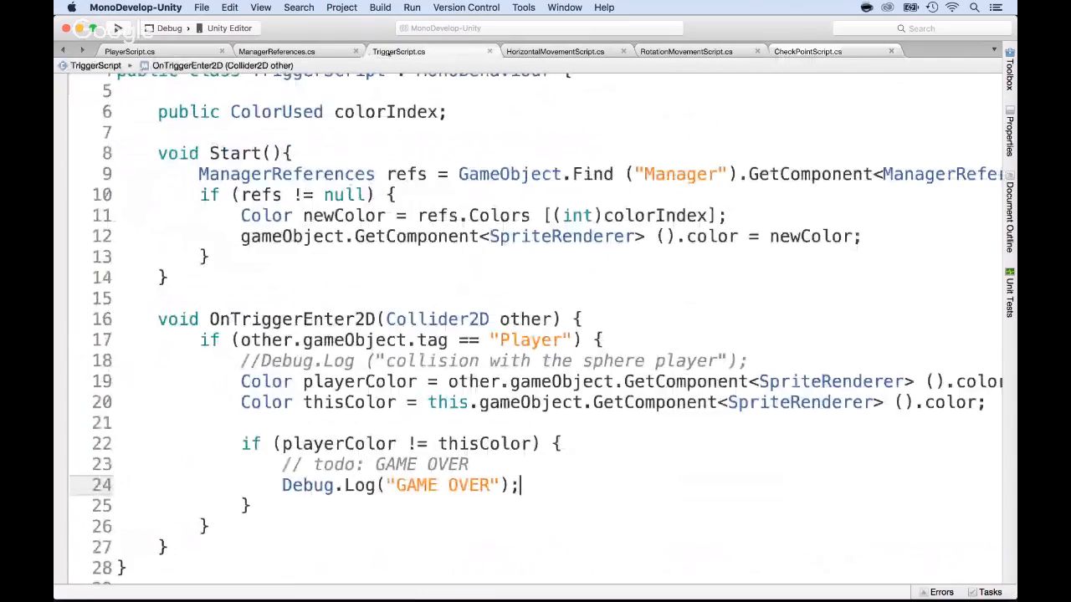
pyautogui.scroll(1, 299, 272)
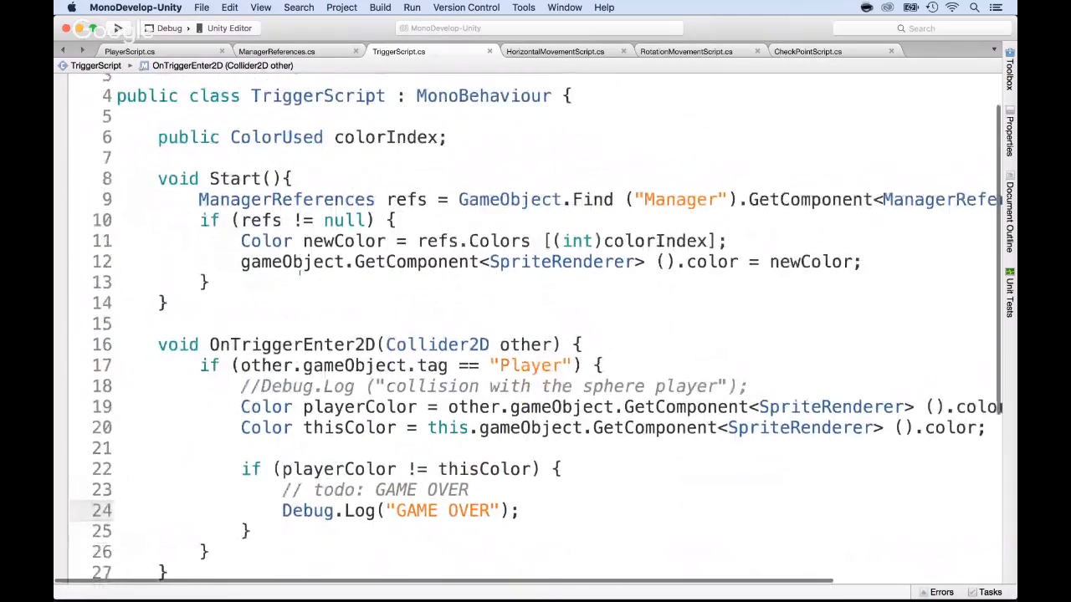
pyautogui.moveTo(158, 344); pyautogui.dragTo(602, 366)
pyautogui.scroll(-2, 536, 329)
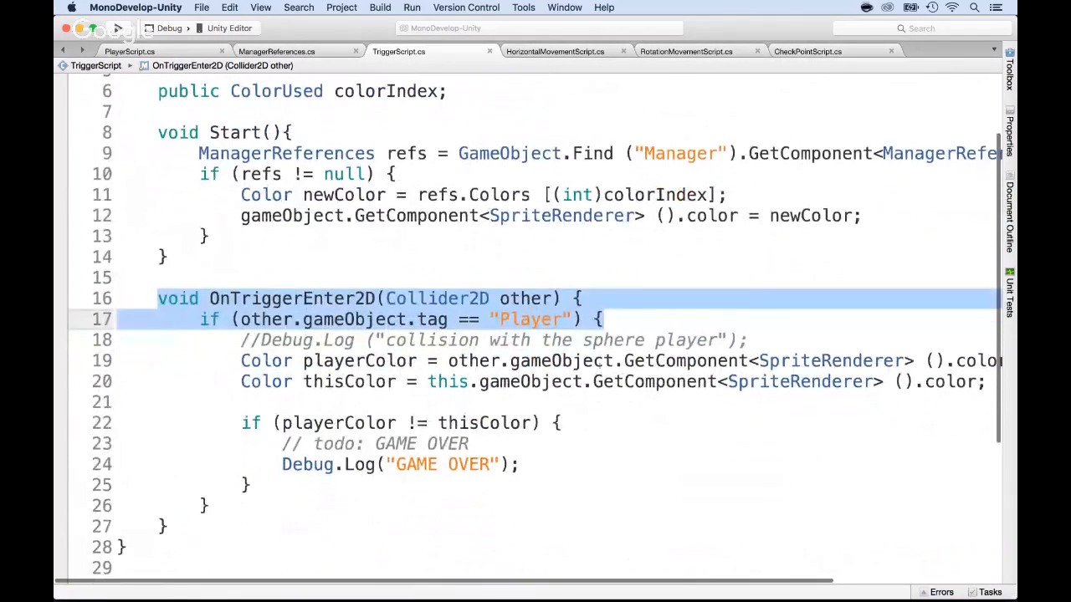
pyautogui.keyDown('shift'); pyautogui.click(180, 522); pyautogui.keyUp('shift')
pyautogui.press('super+c')
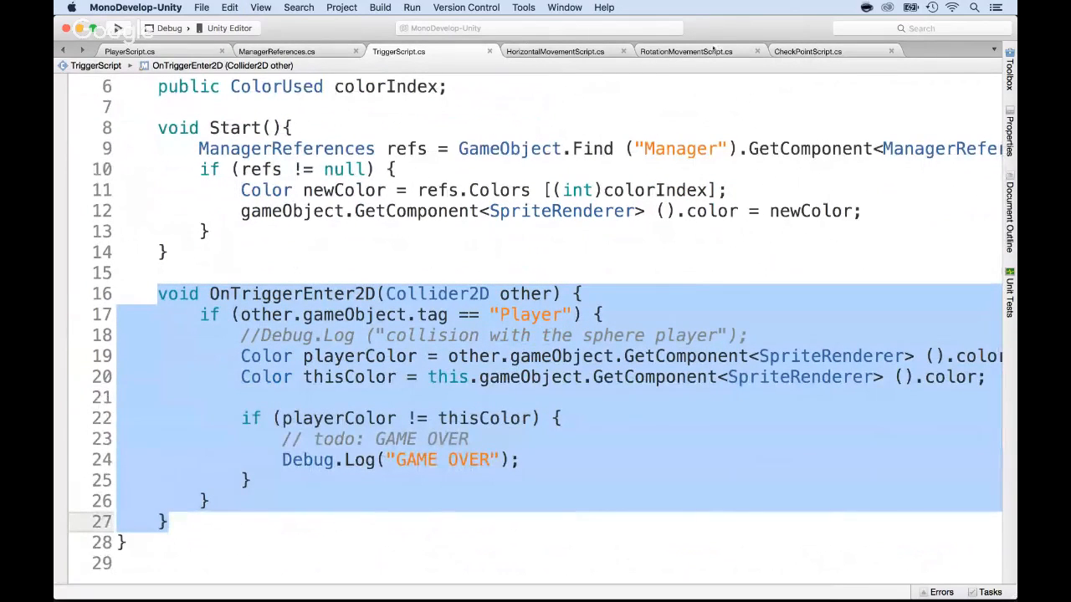
# Replace the default Start and Update methods in CheckPointScript.cs with the copied OnTriggerEnter2D method
pyautogui.click(782, 50)
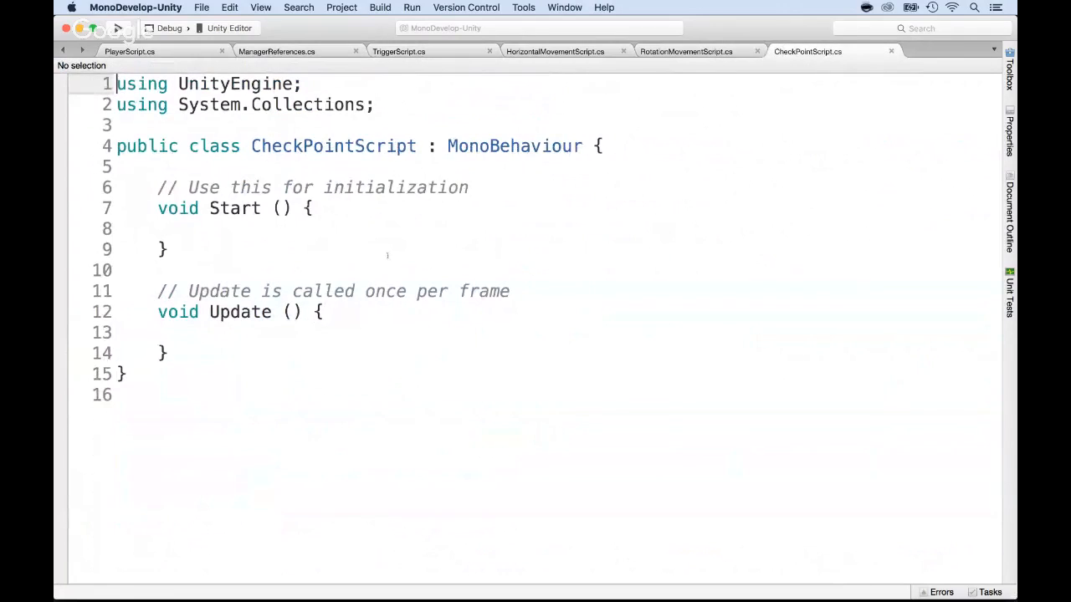
pyautogui.moveTo(194, 351); pyautogui.dragTo(159, 188)
pyautogui.press('BackSpace')
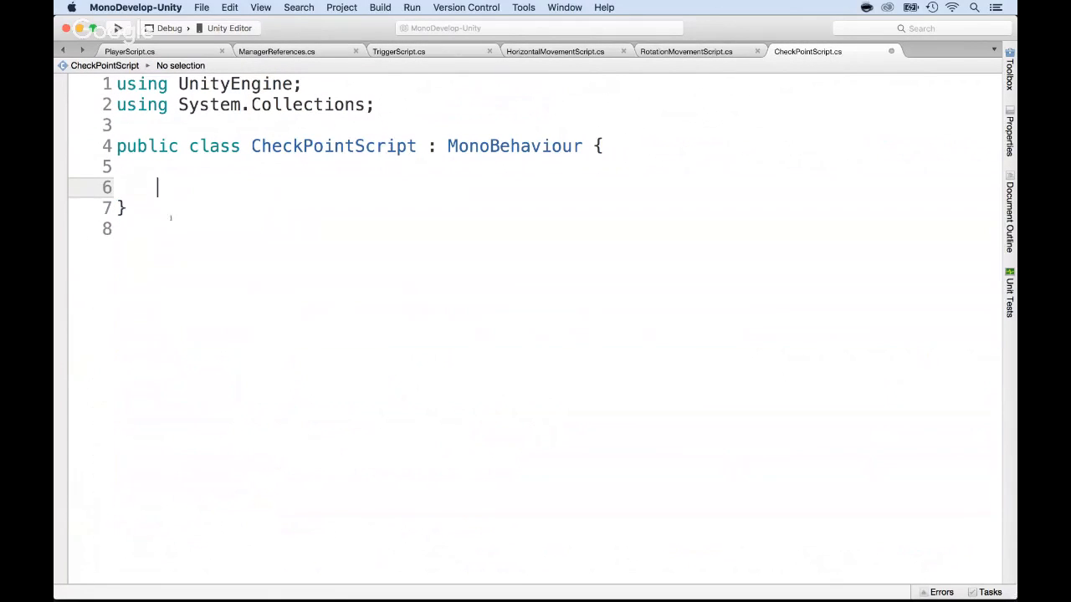
pyautogui.press('super+v')
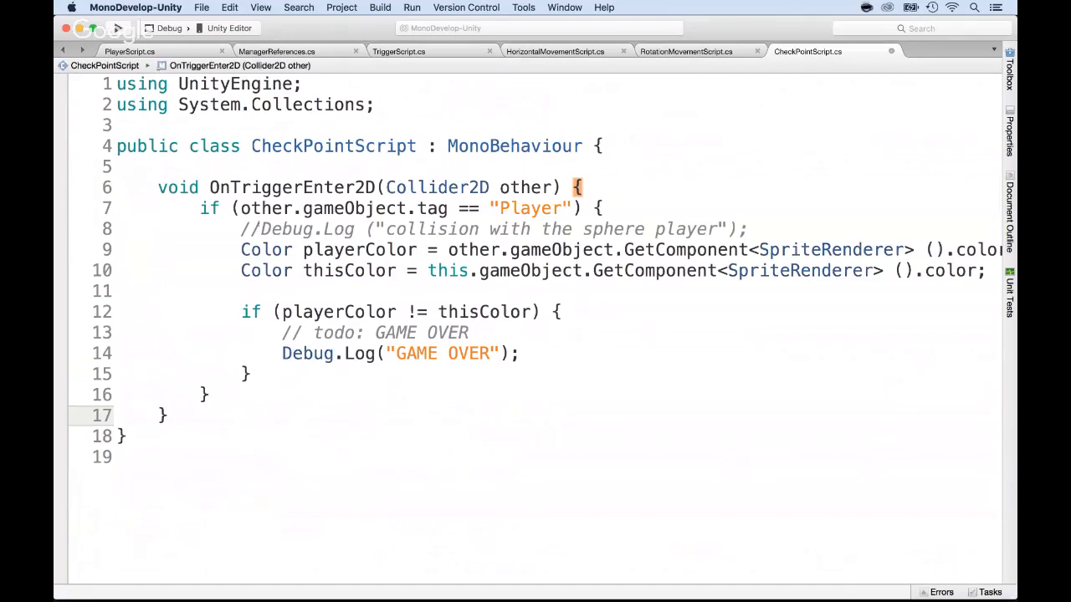
# Delete the color comparison and GAME OVER code inside the "Player" tag check, leaving the if block empty
pyautogui.moveTo(241, 229); pyautogui.dragTo(386, 368)
pyautogui.press('BackSpace')
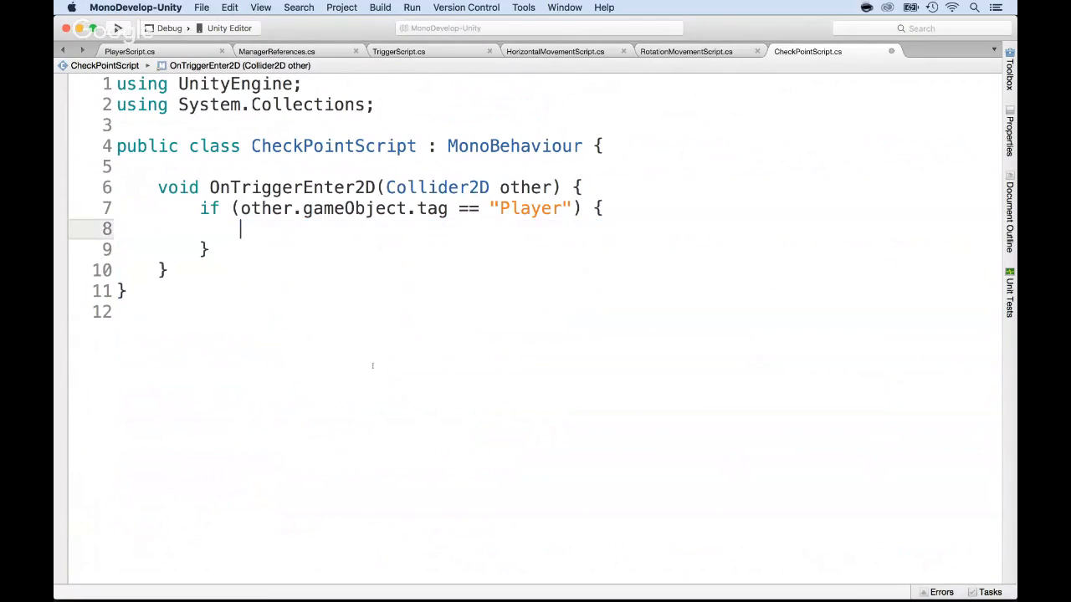
pyautogui.doubleClick(292, 187)
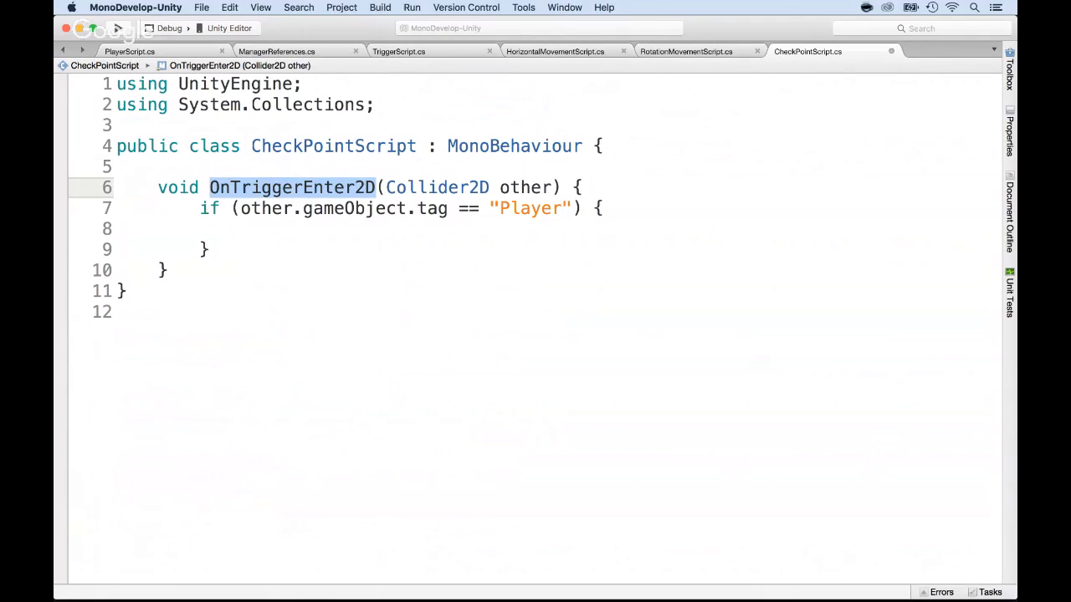
pyautogui.moveTo(118, 208); pyautogui.dragTo(221, 225)
pyautogui.click(499, 208)
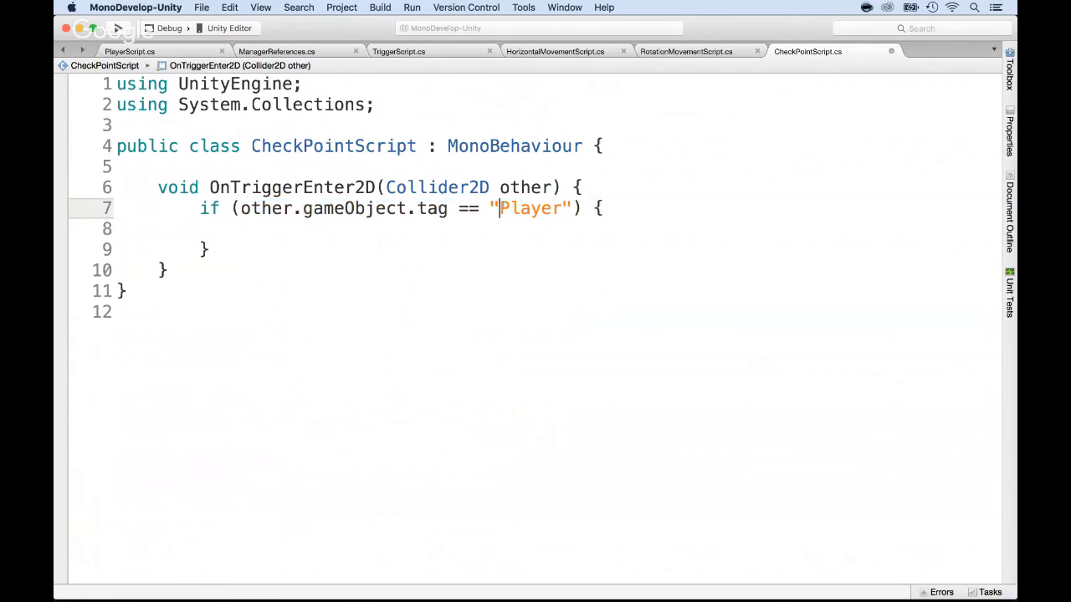
pyautogui.click(613, 208)
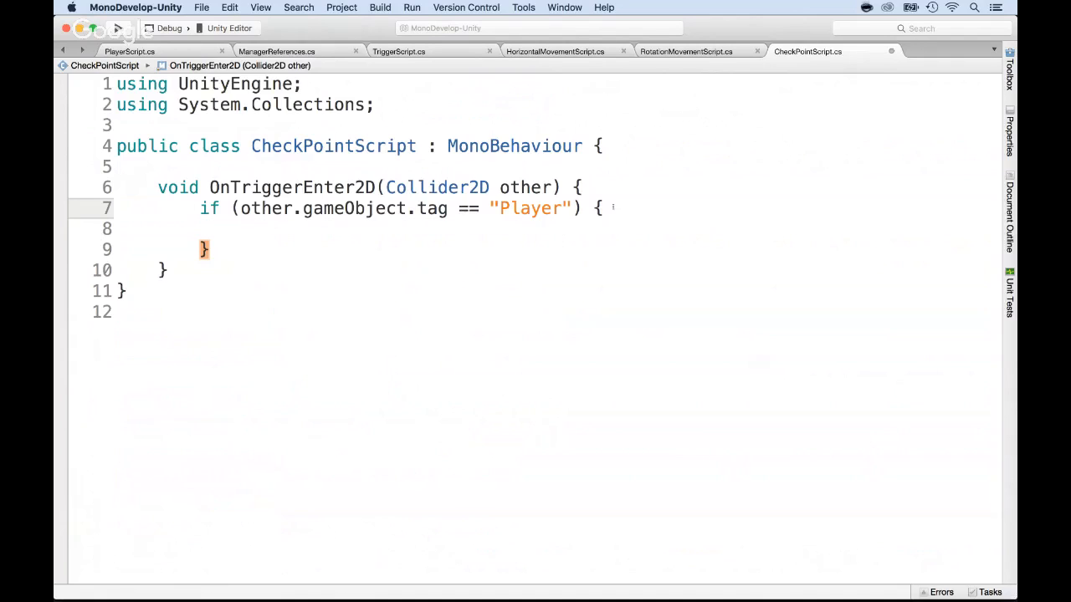
# In ManagerReferences.cs, declare a public int variable named score with the value 0 below the Colors array
pyautogui.click(283, 53)
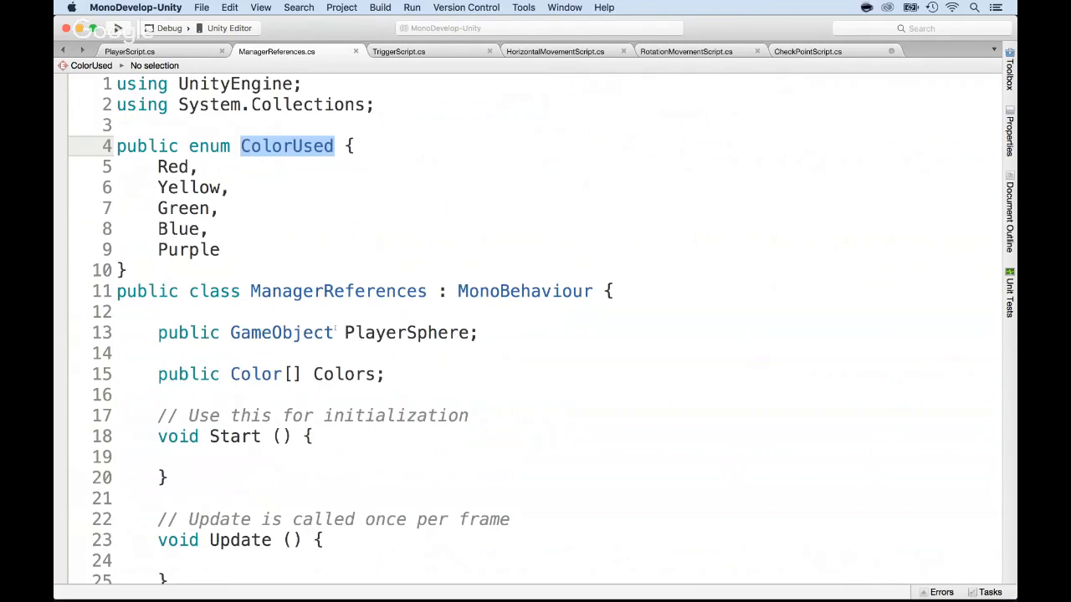
pyautogui.scroll(-1, 336, 329)
pyautogui.scroll(-4, 335, 329)
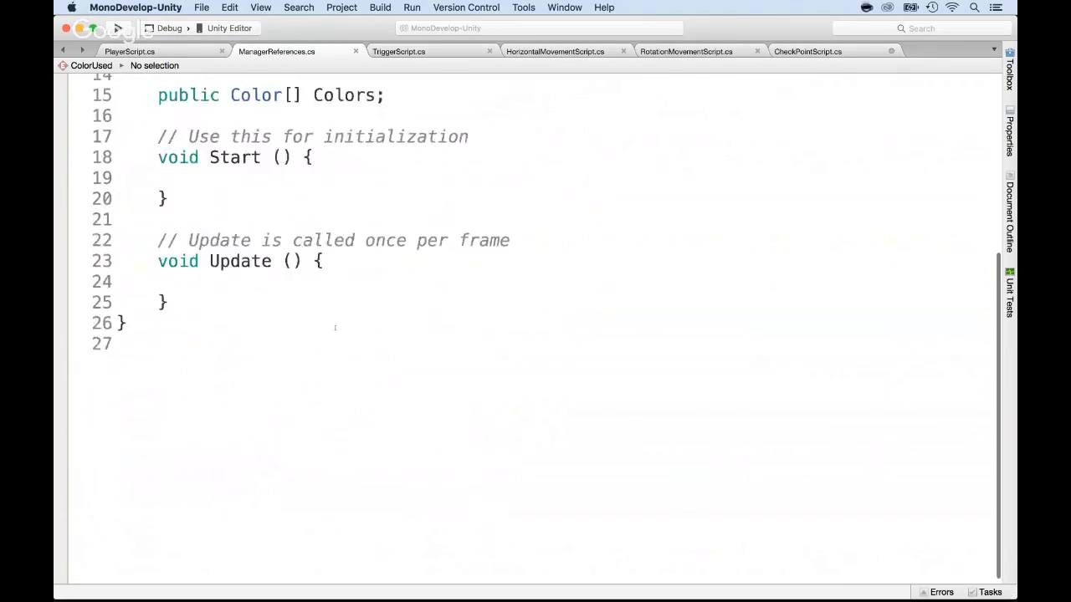
pyautogui.scroll(2, 333, 328)
pyautogui.scroll(1, 332, 328)
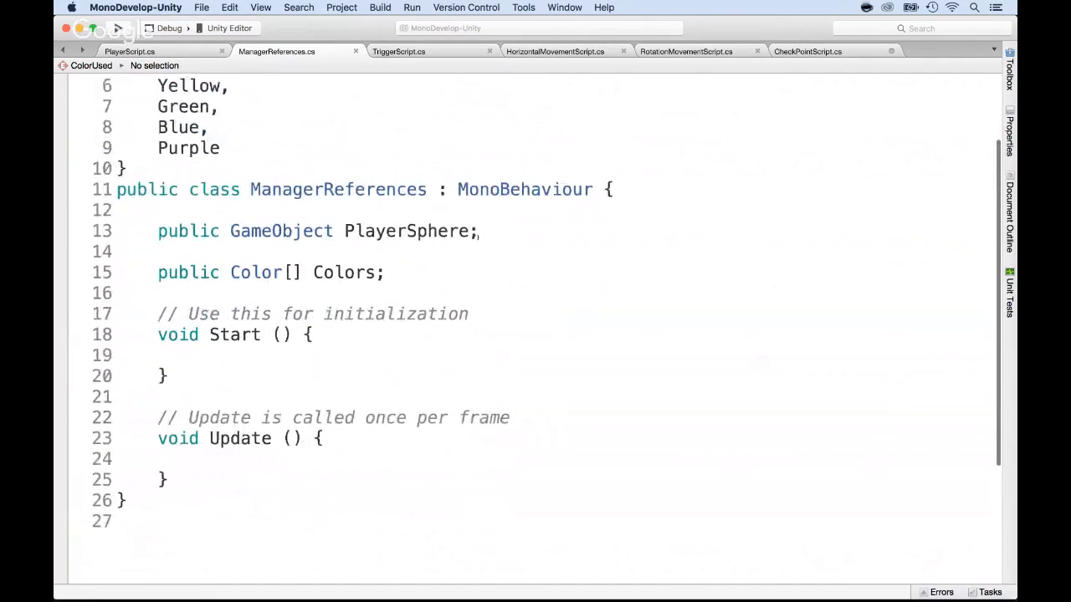
pyautogui.click(478, 234)
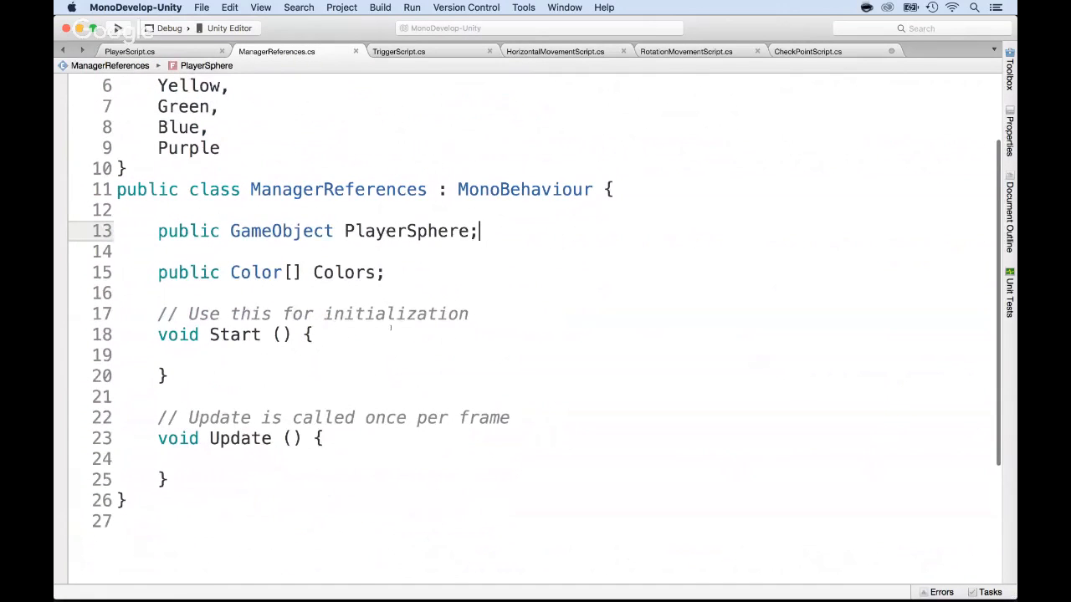
pyautogui.click(387, 274)
pyautogui.press('Return')
pyautogui.press('Return')
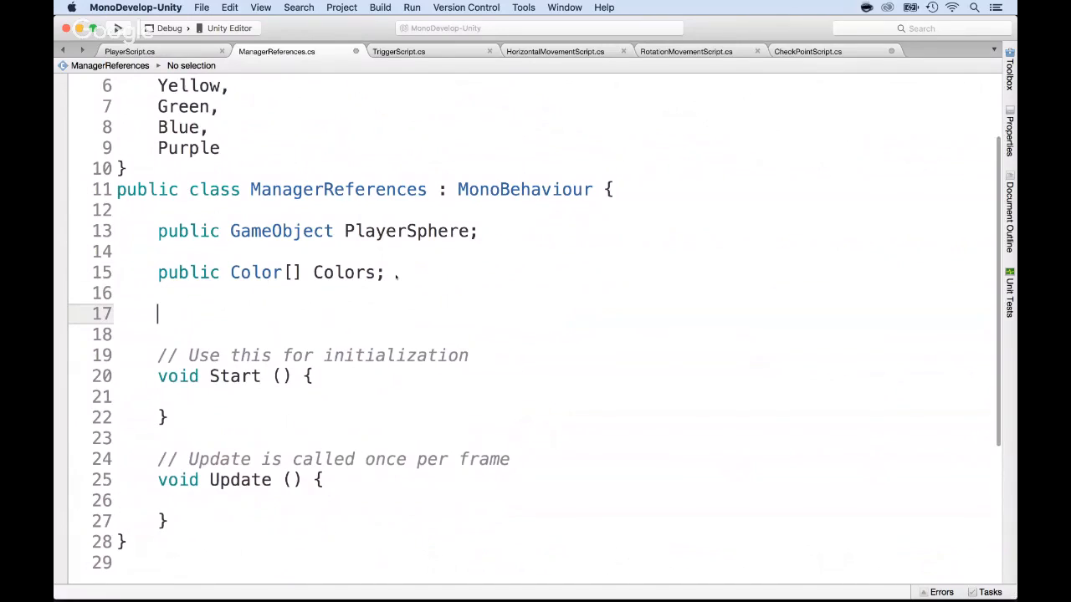
pyautogui.write('public ')
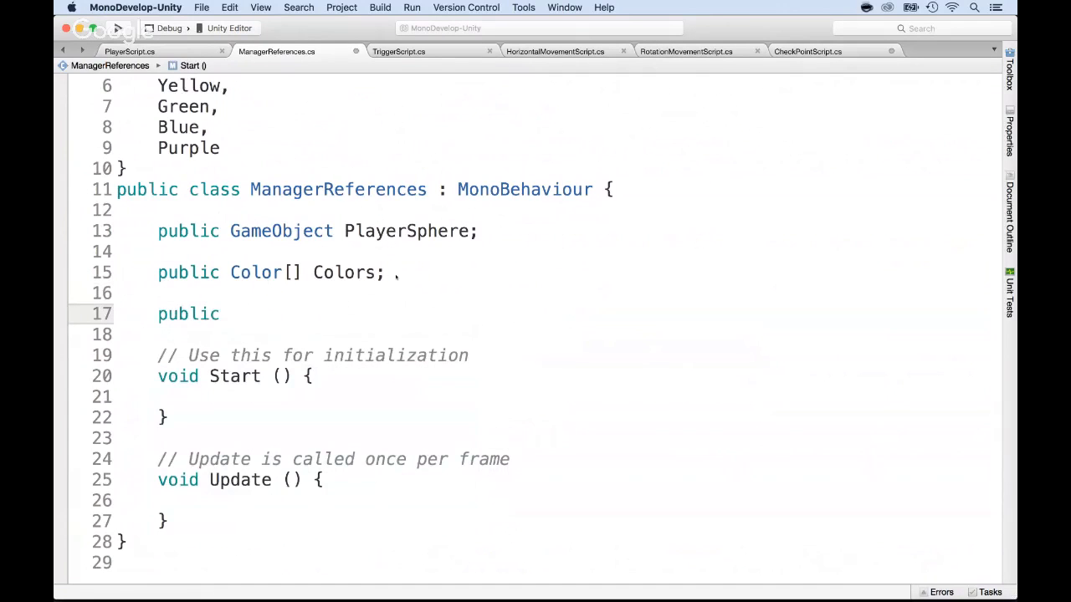
pyautogui.write('int score = 0;')
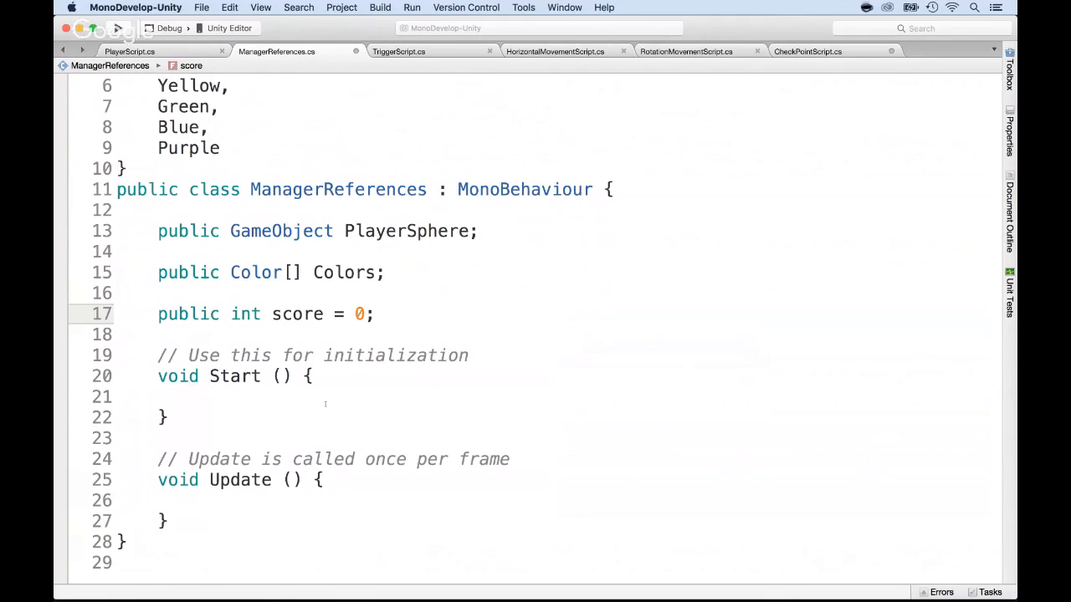
# Add an empty public void method named IncreaseScore below the Update method in ManagerReferences.cs
pyautogui.scroll(-4, 323, 404)
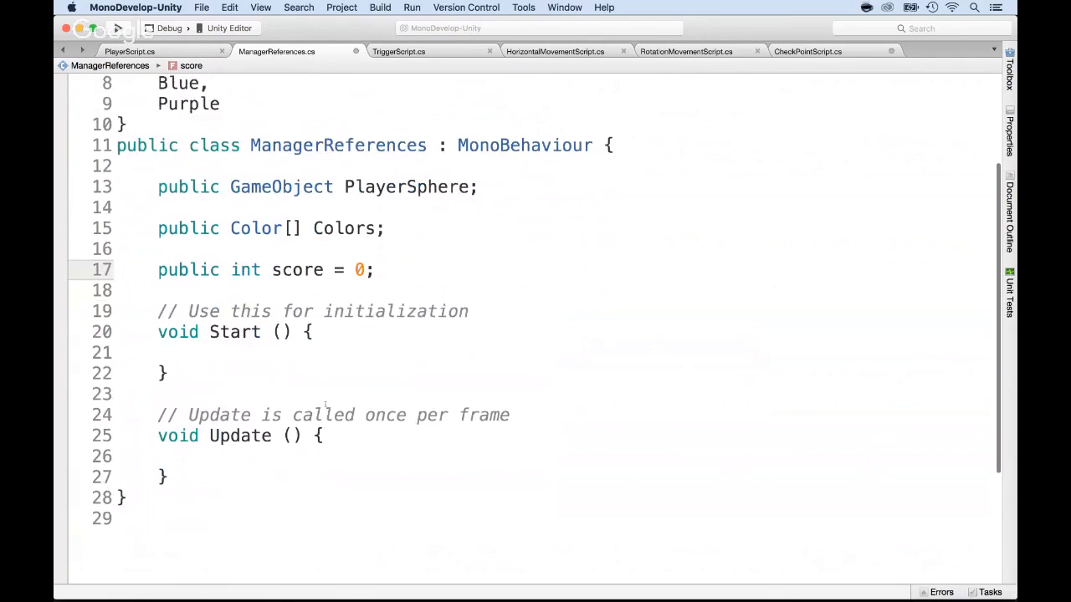
pyautogui.click(171, 446)
pyautogui.press('Return')
pyautogui.press('Return')
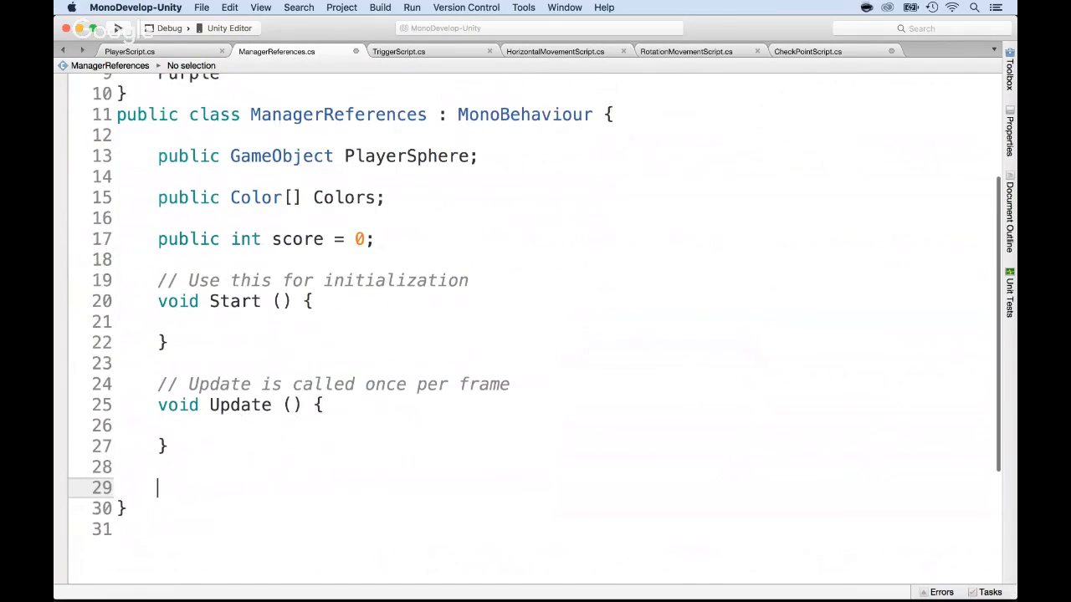
pyautogui.scroll(-4, 534, 295)
pyautogui.write('void ')
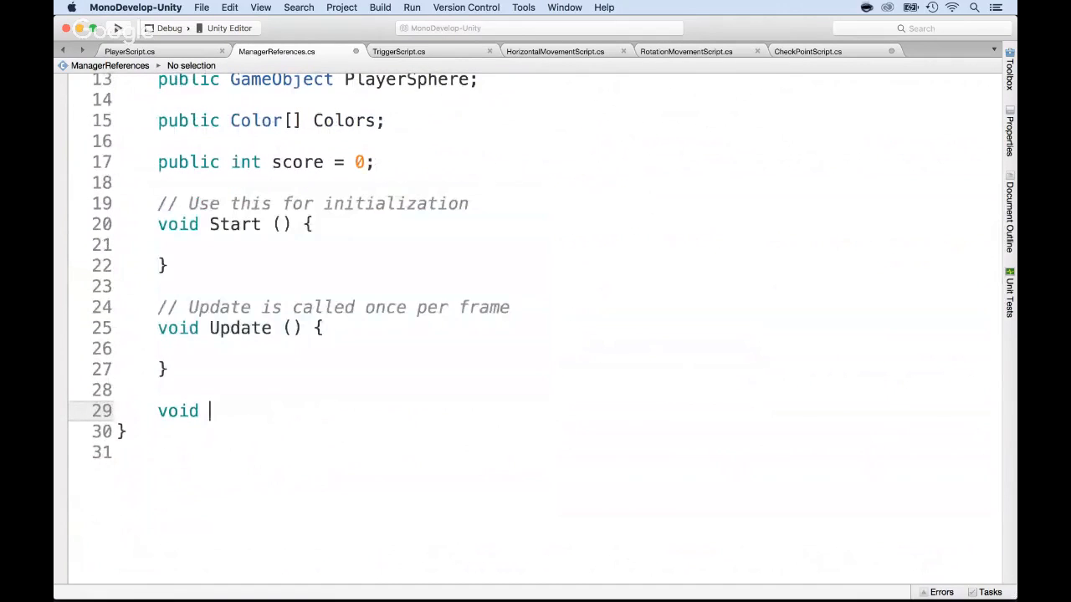
pyautogui.write('increase')
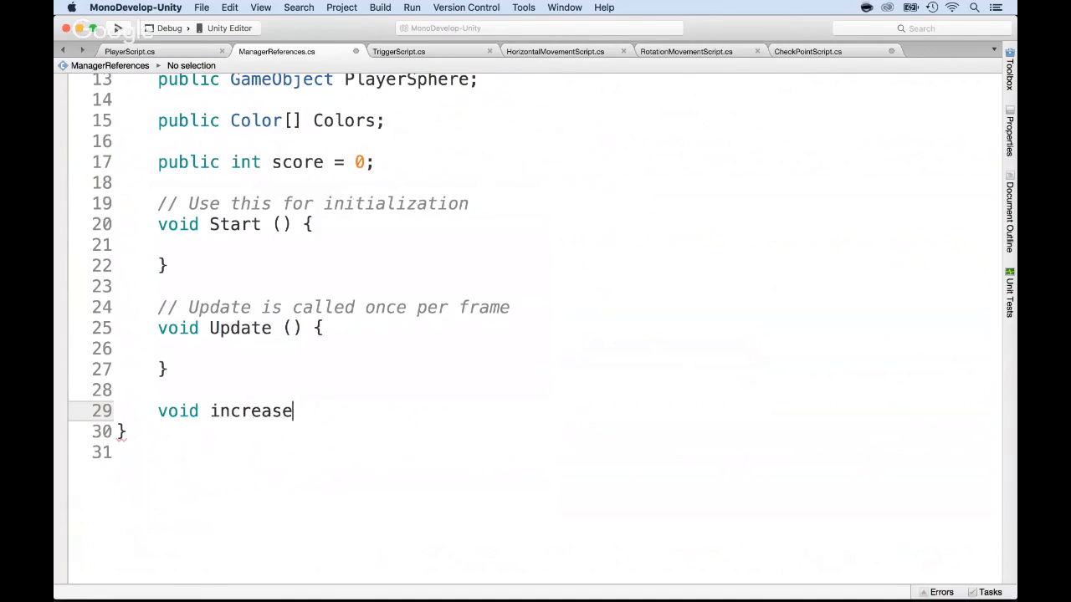
pyautogui.press('Left')
pyautogui.press('Left')
pyautogui.press('Left')
pyautogui.press('Left')
pyautogui.press('Left')
pyautogui.press('Left')
pyautogui.press('Left')
pyautogui.hotkey('shift', 'Left')
pyautogui.write('I')
pyautogui.press('Left')
pyautogui.press('Left')
pyautogui.press('Left')
pyautogui.press('Left')
pyautogui.press('Left')
pyautogui.press('Left')
pyautogui.write('public')
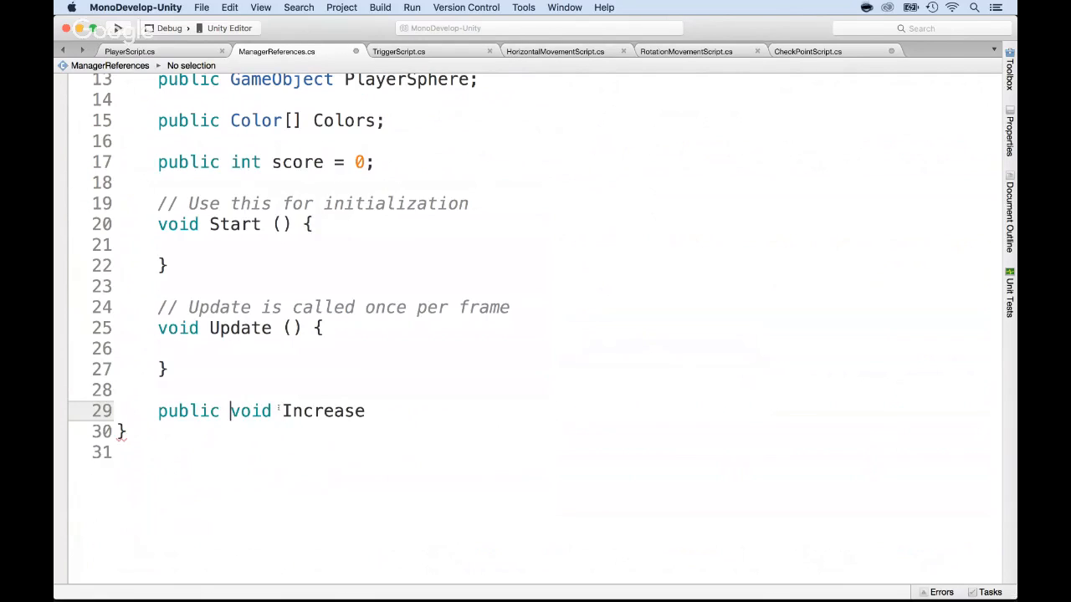
pyautogui.scroll(-5, 278, 408)
pyautogui.click(370, 304)
pyautogui.write('Score(){')
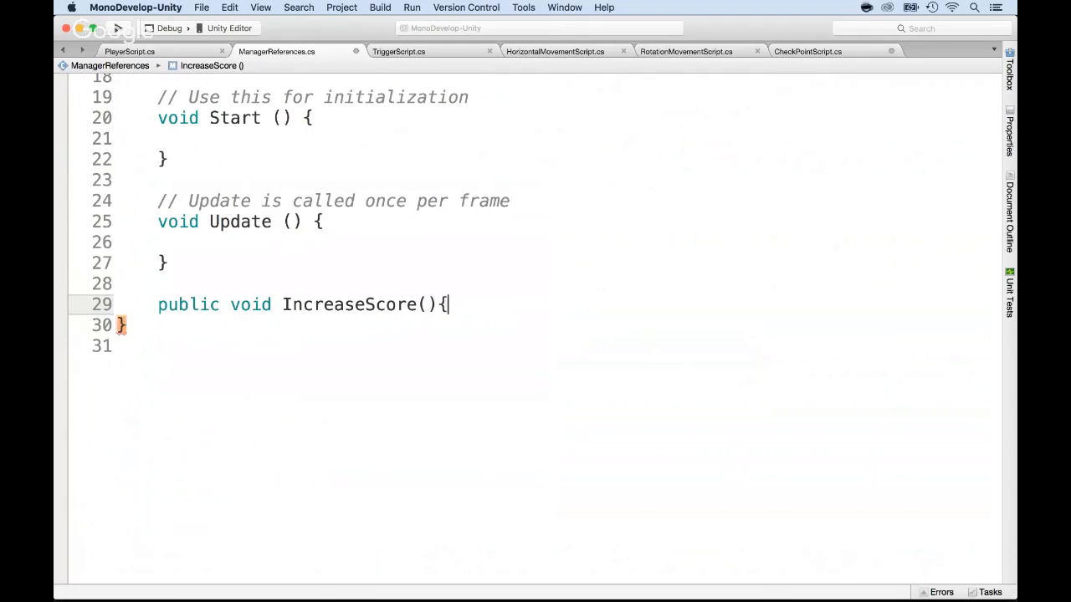
pyautogui.press('Return')
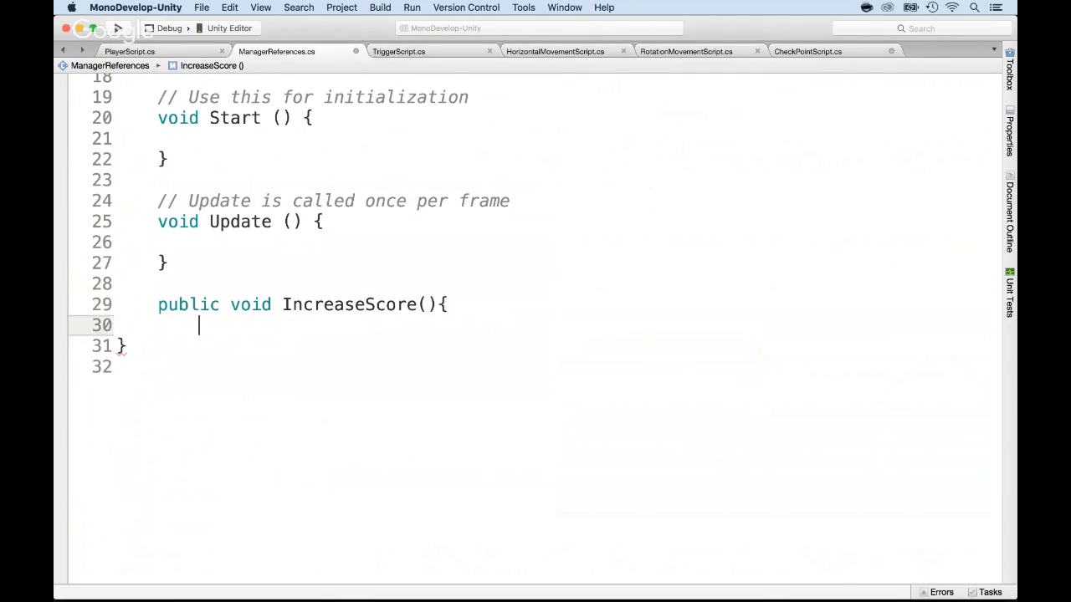
pyautogui.write('}')
# Give IncreaseScore an int parameter named amount and add the line "score += amount;" to its body
pyautogui.click(428, 307)
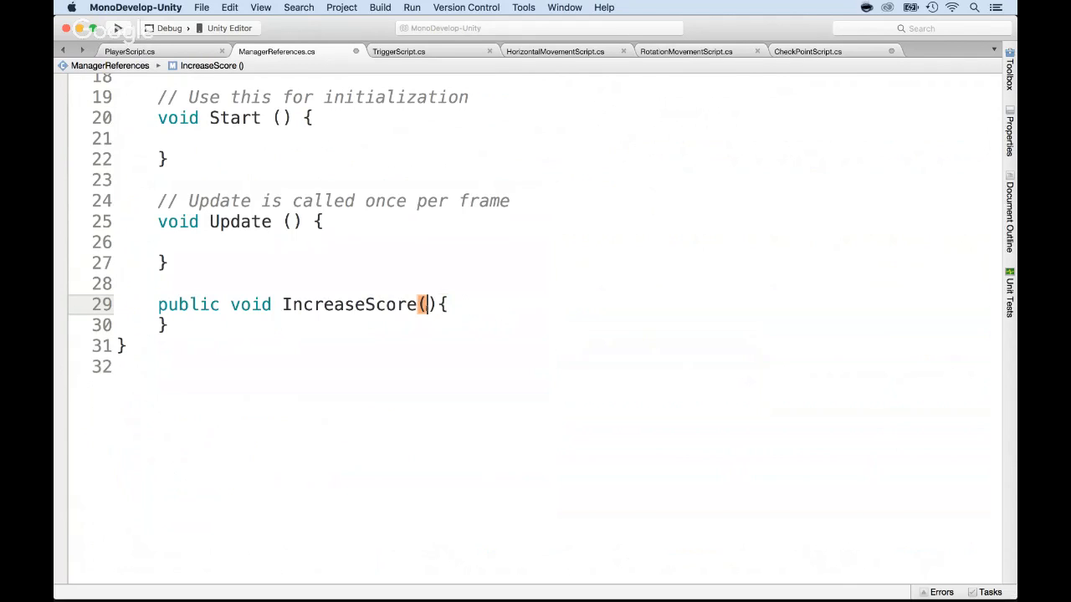
pyautogui.write('int amount')
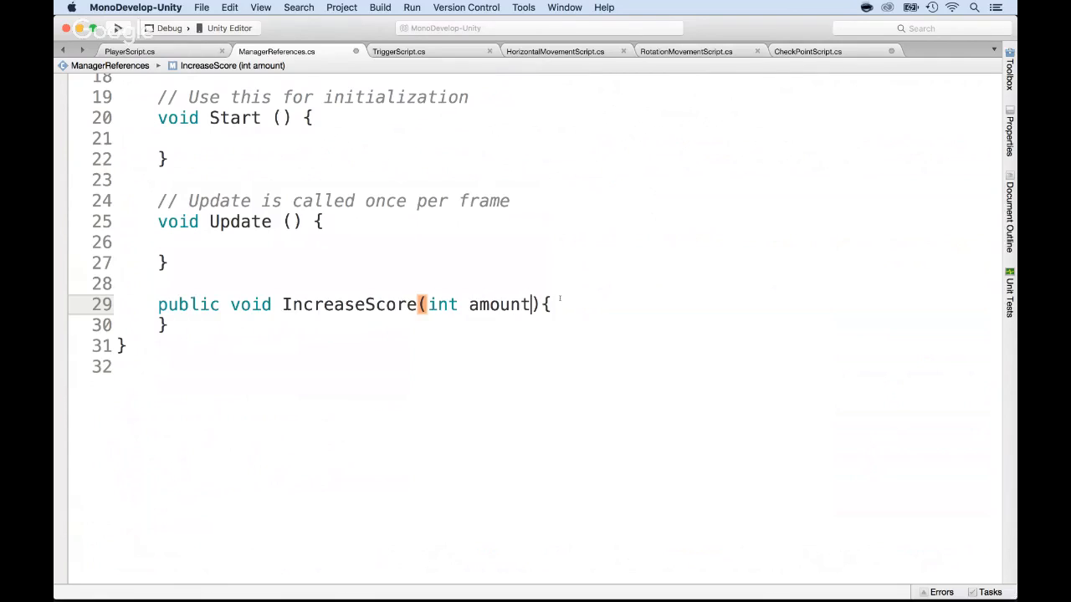
pyautogui.click(560, 301)
pyautogui.press('Return')
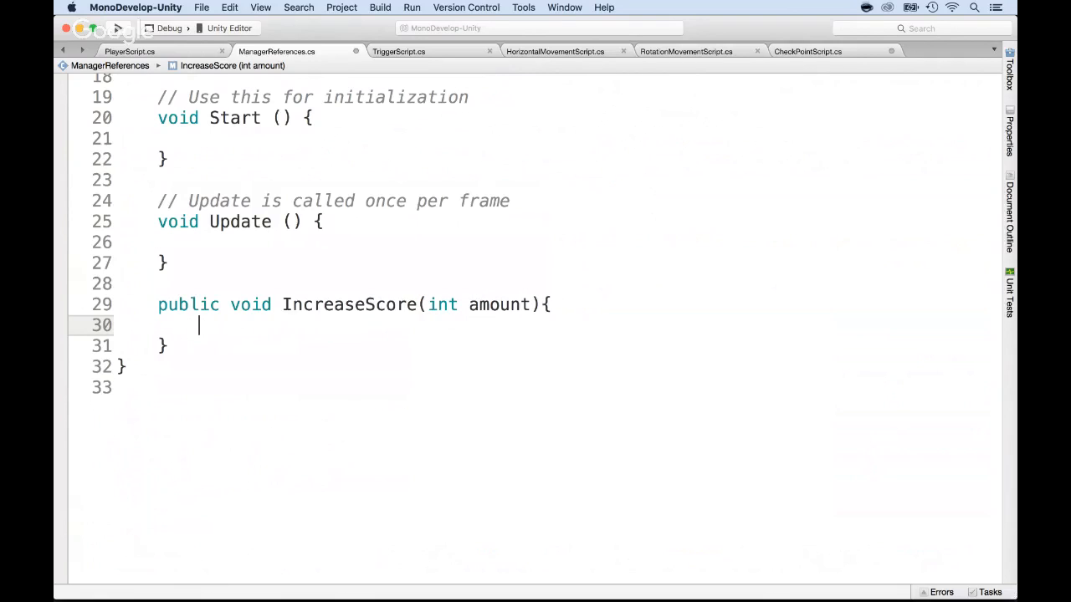
pyautogui.write('score += amount;')
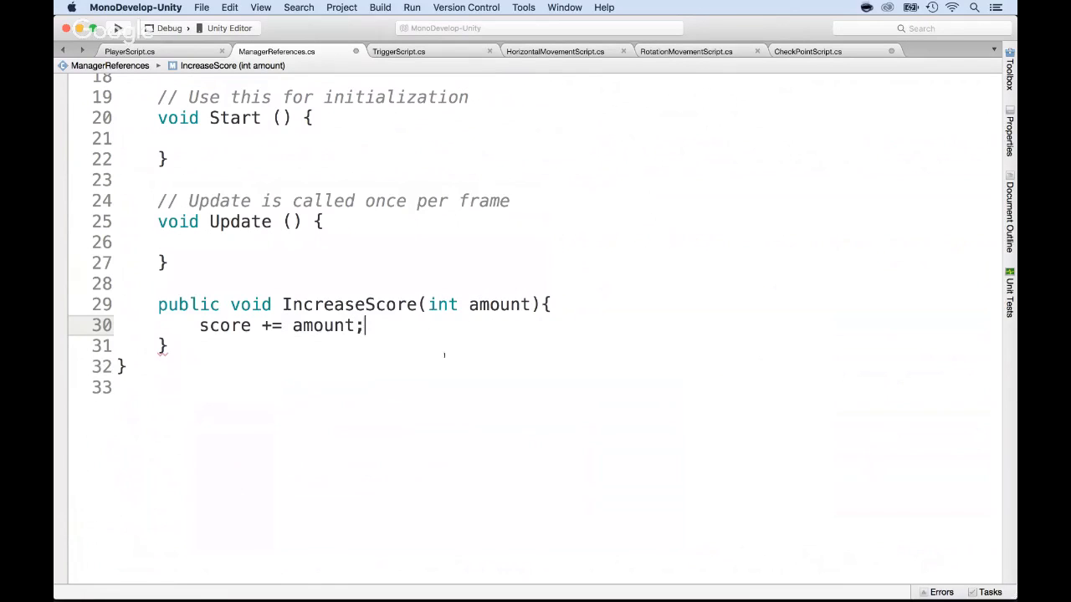
# Add the comment "// todo: display the score" at the end of IncreaseScore and save ManagerReferences.cs
pyautogui.scroll(2, 330, 362)
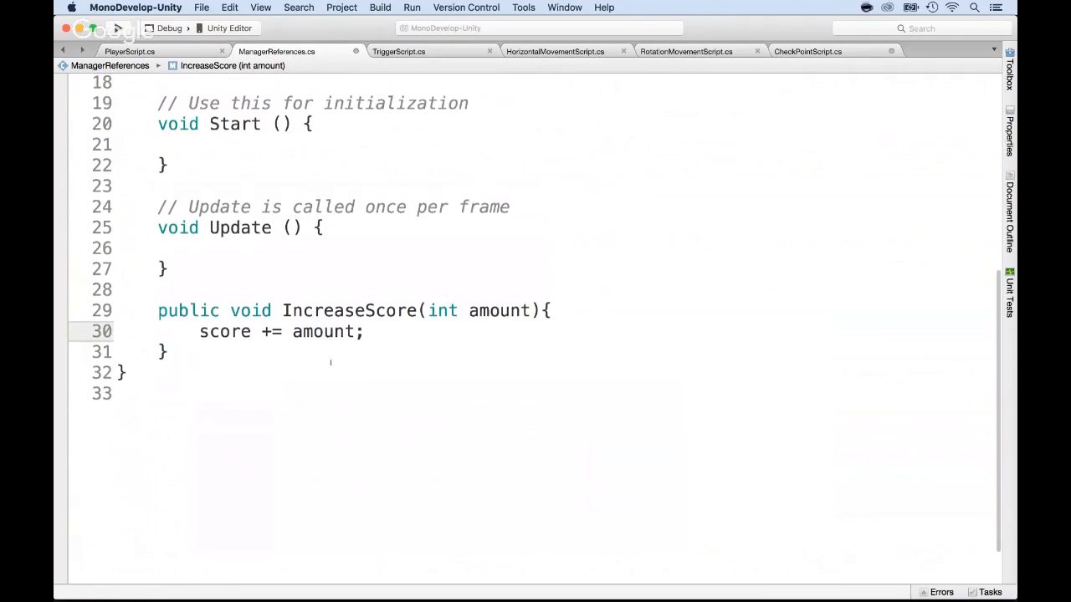
pyautogui.press('Return')
pyautogui.write('//')
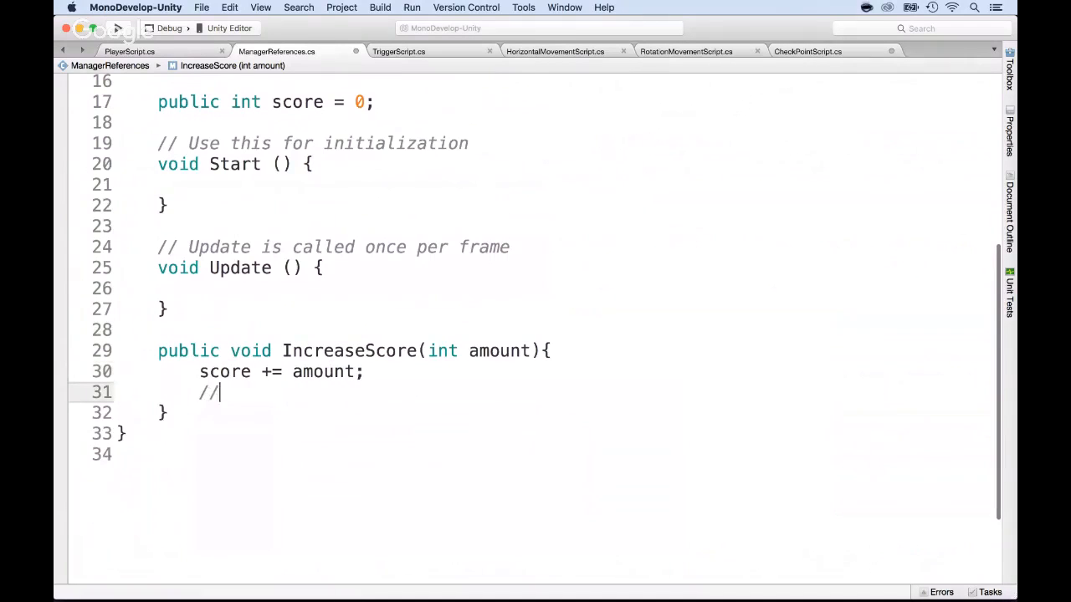
pyautogui.write(' todo: display the score')
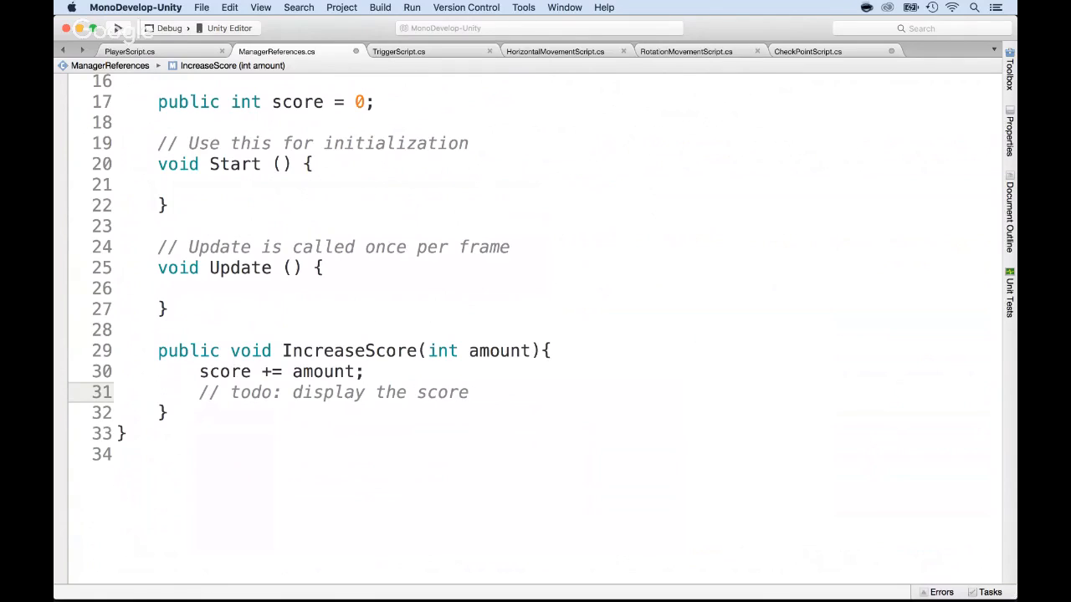
pyautogui.press('super+s')
# In CheckPointScript.cs's "Player" tag check, declare ManagerReferences refs = GameObject.Find("Manager").GetComponent<ManagerReferences>();
pyautogui.scroll(1, 330, 292)
pyautogui.hotkey('ctrl', 'Tab')
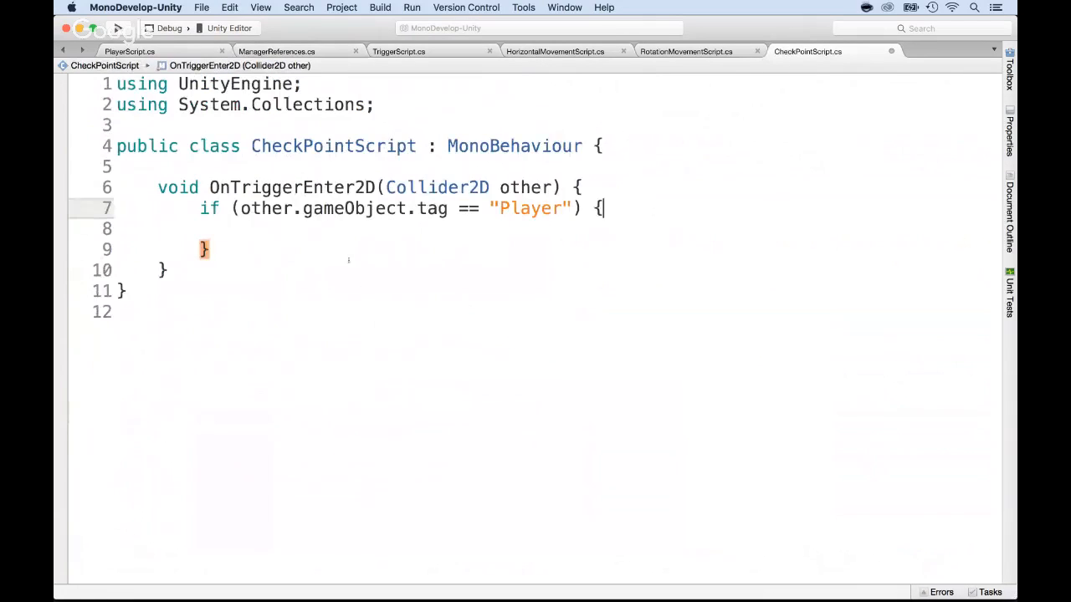
pyautogui.click(249, 225)
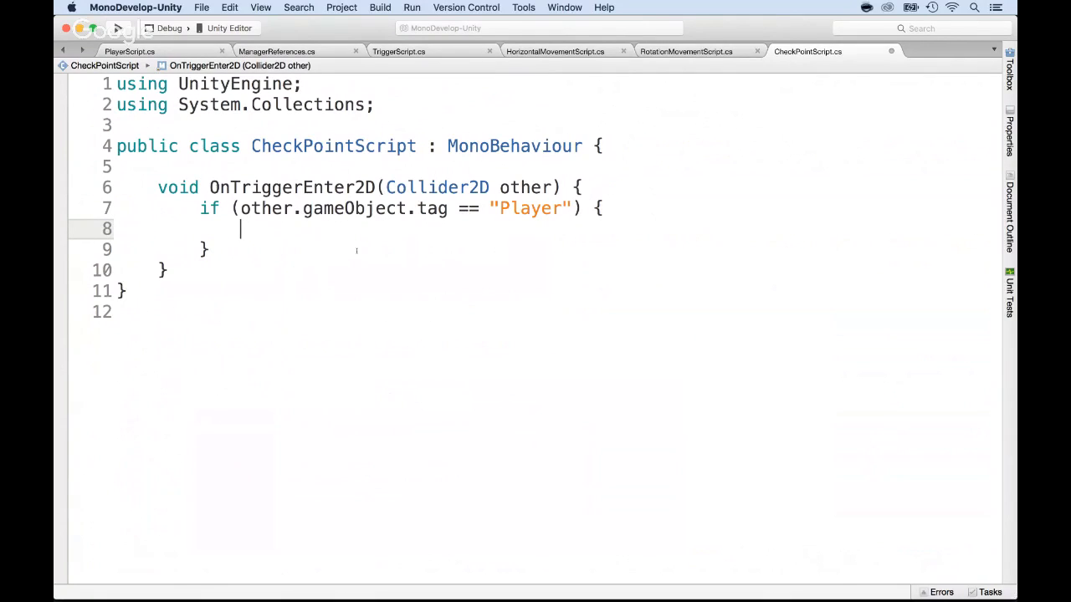
pyautogui.write('Manager')
pyautogui.press('Return')
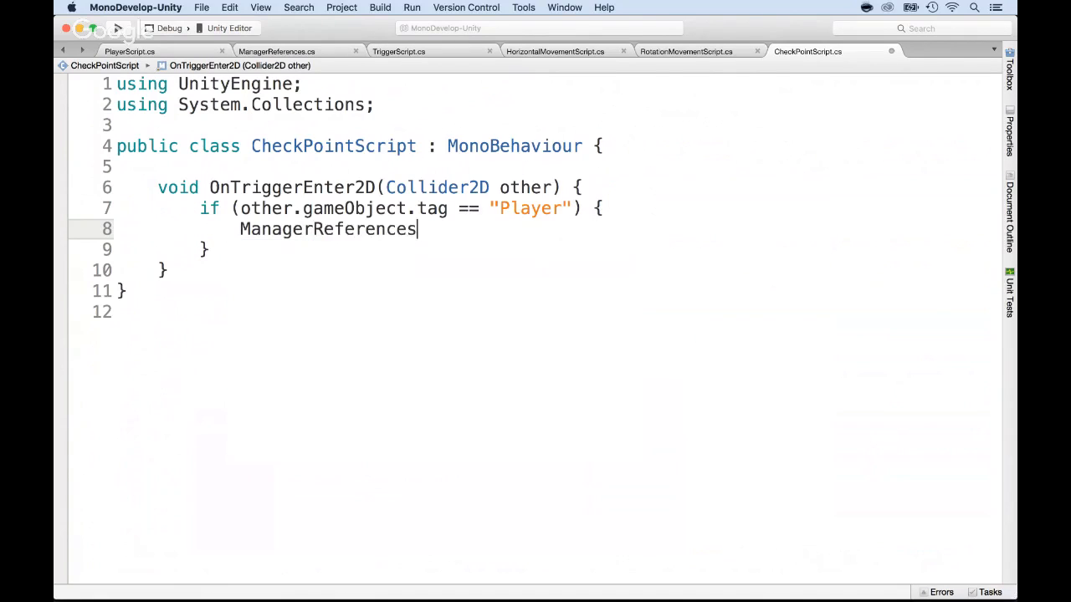
pyautogui.write('refs = ')
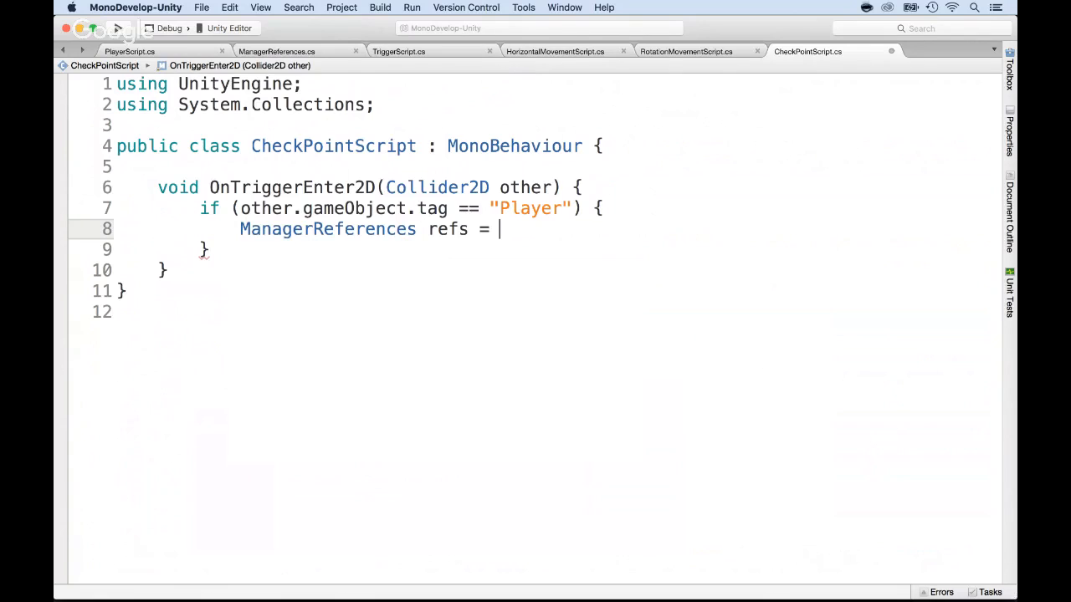
pyautogui.write('Game')
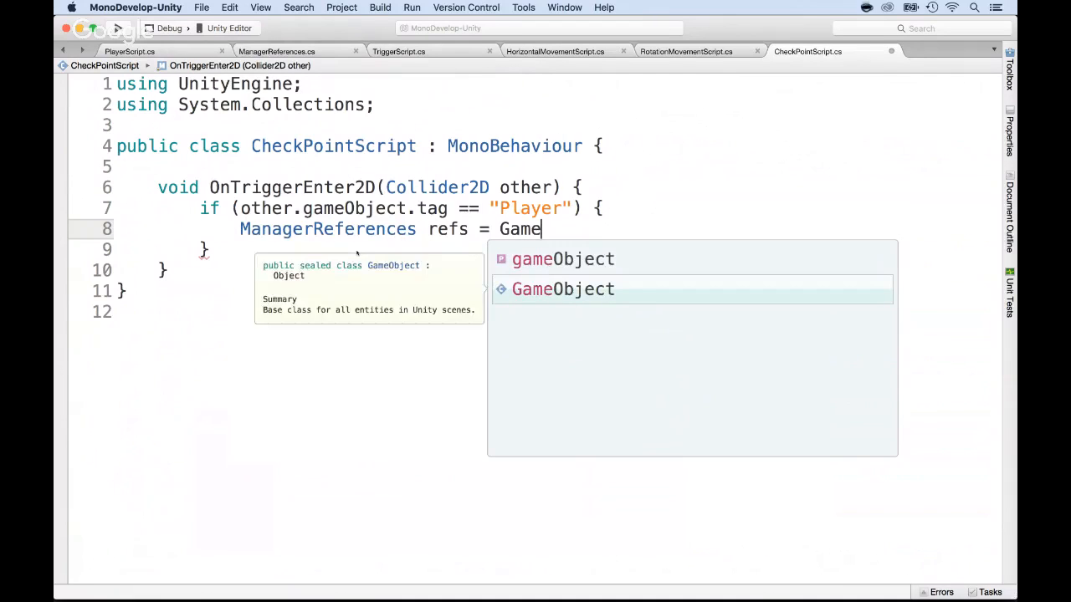
pyautogui.write('Object.Find(')
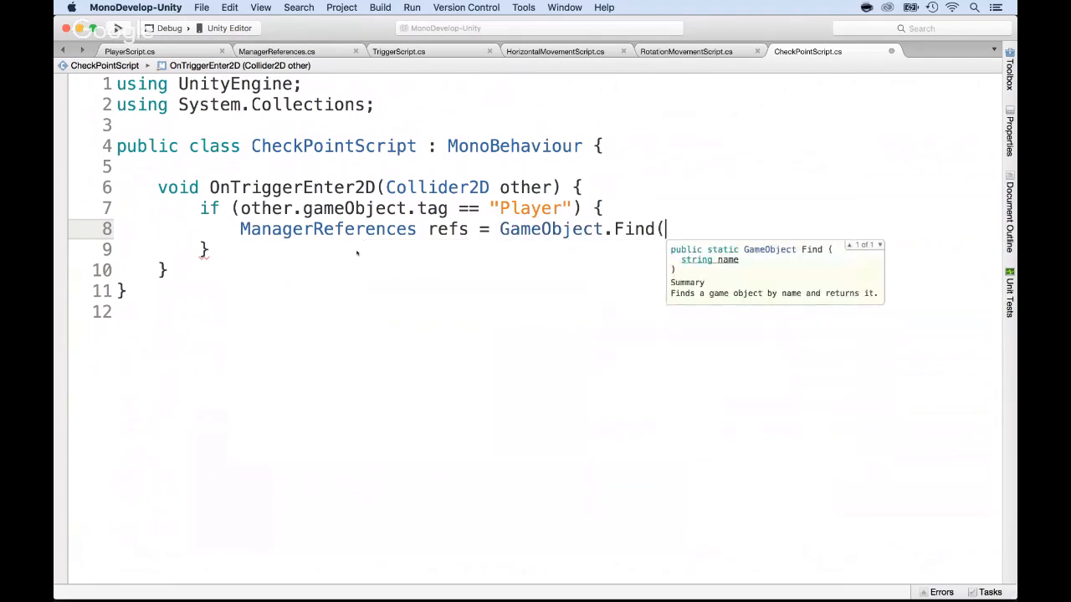
pyautogui.write('"Manage')
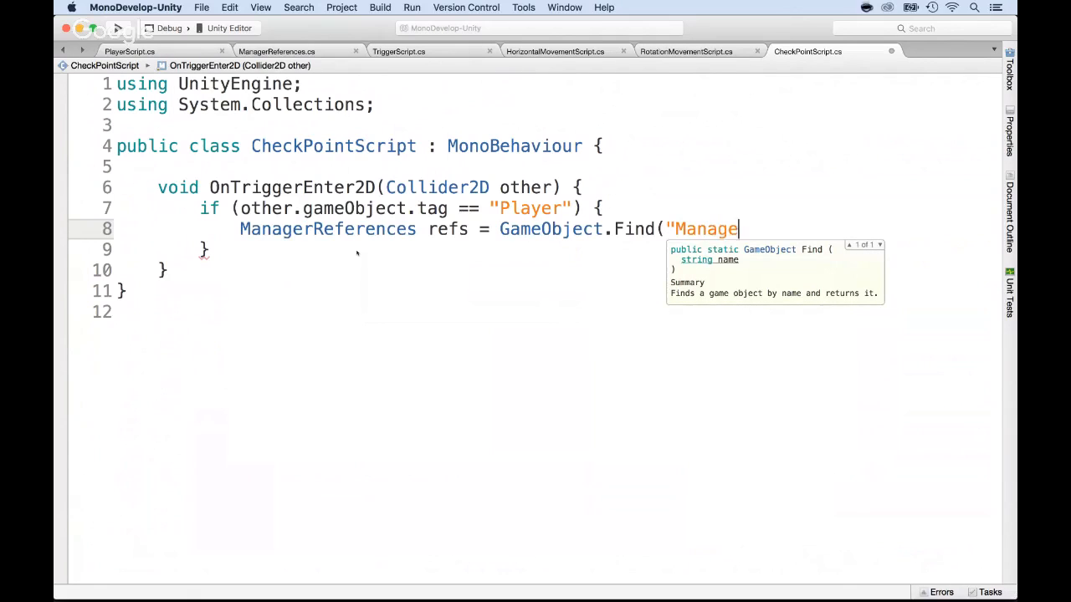
pyautogui.write('r").')
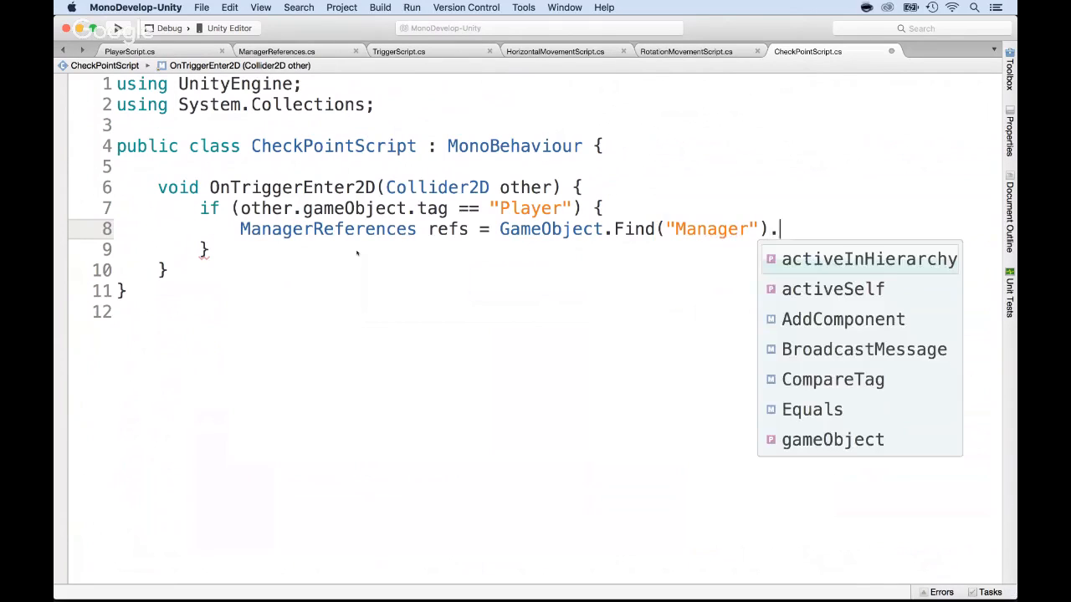
pyautogui.write('GetComponent<')
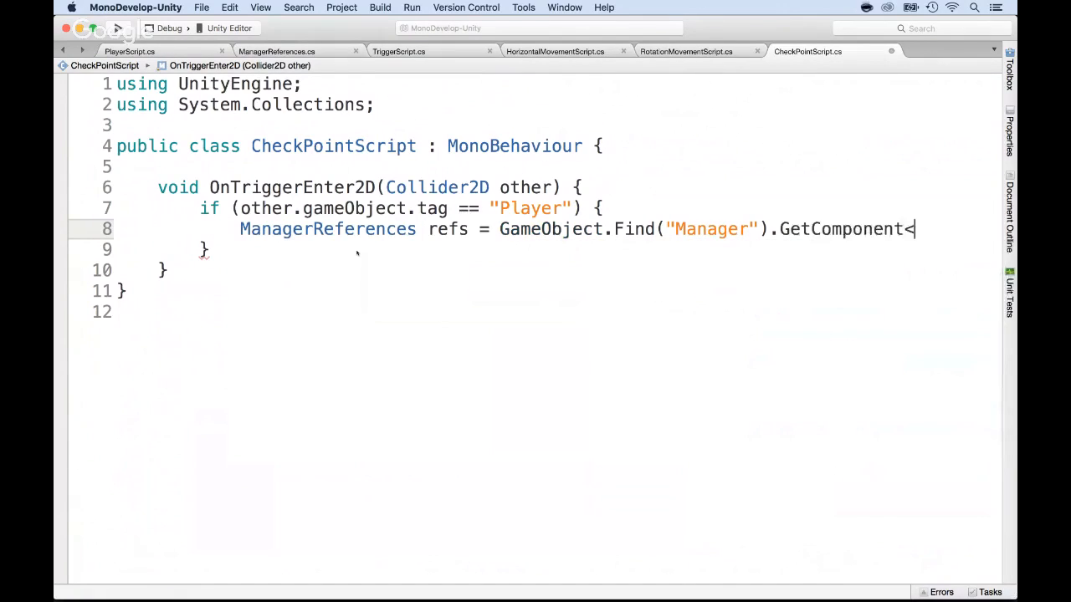
pyautogui.write('Manager')
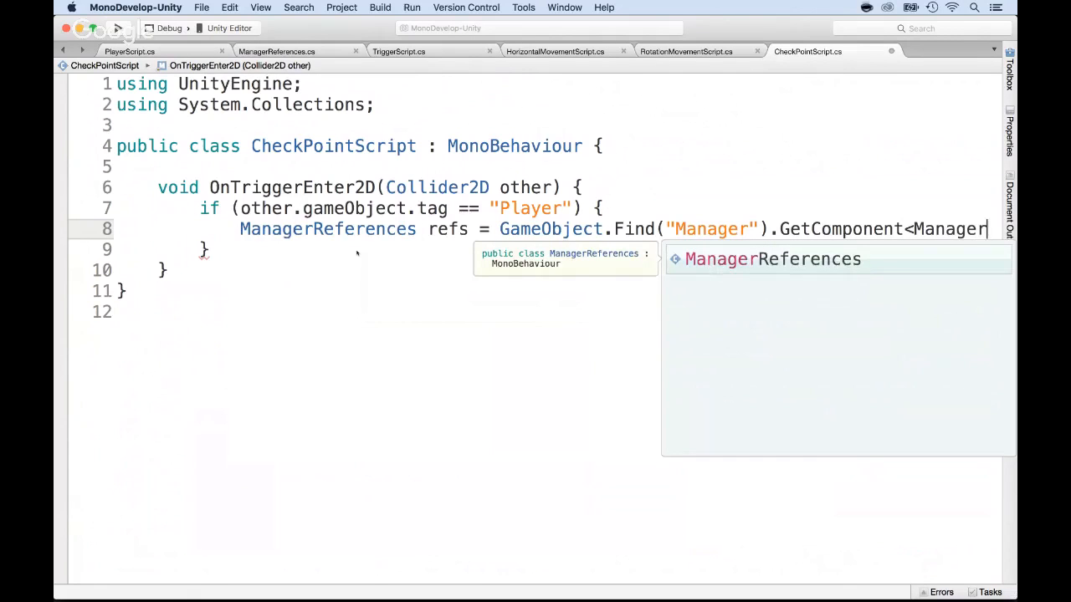
pyautogui.press('Return')
pyautogui.write('> ')
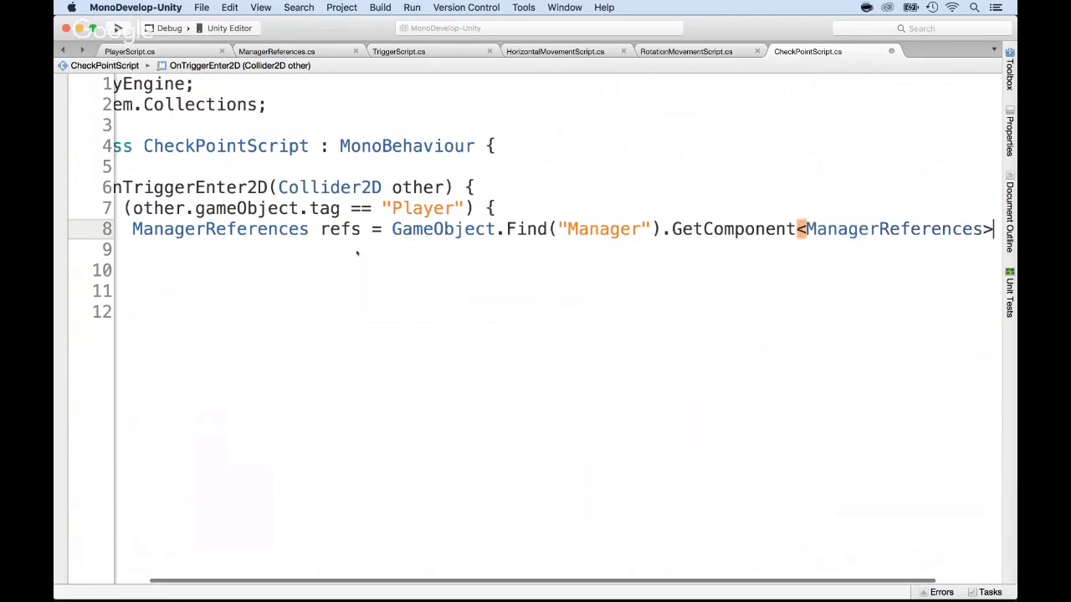
pyautogui.write('();')
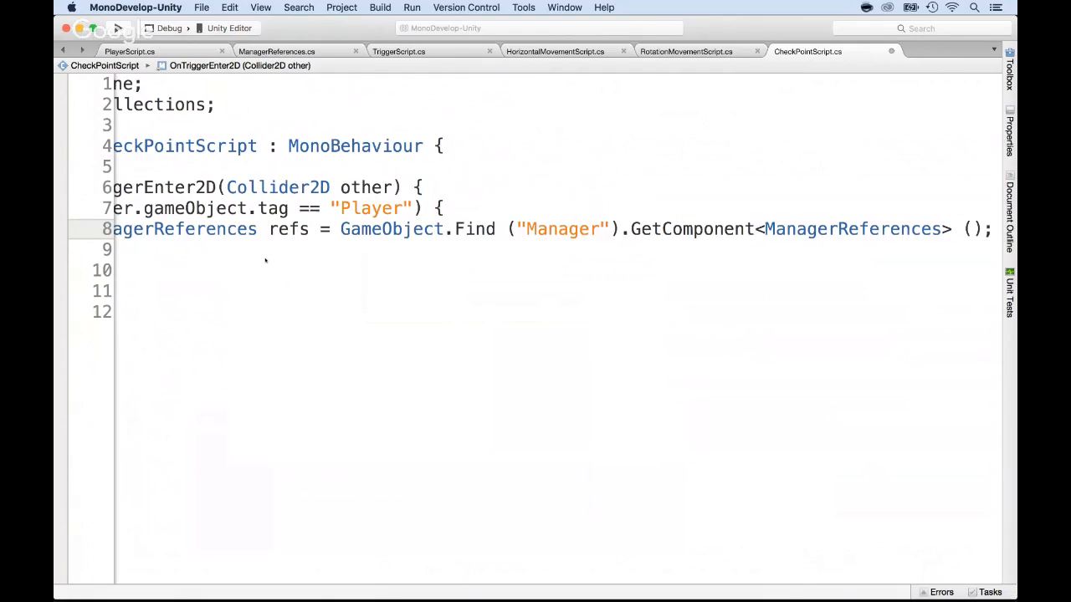
# Below the refs declaration in CheckPointScript.cs, add the call refs.IncreaseScore(amount);
pyautogui.press('Return')
pyautogui.write('refs.incre')
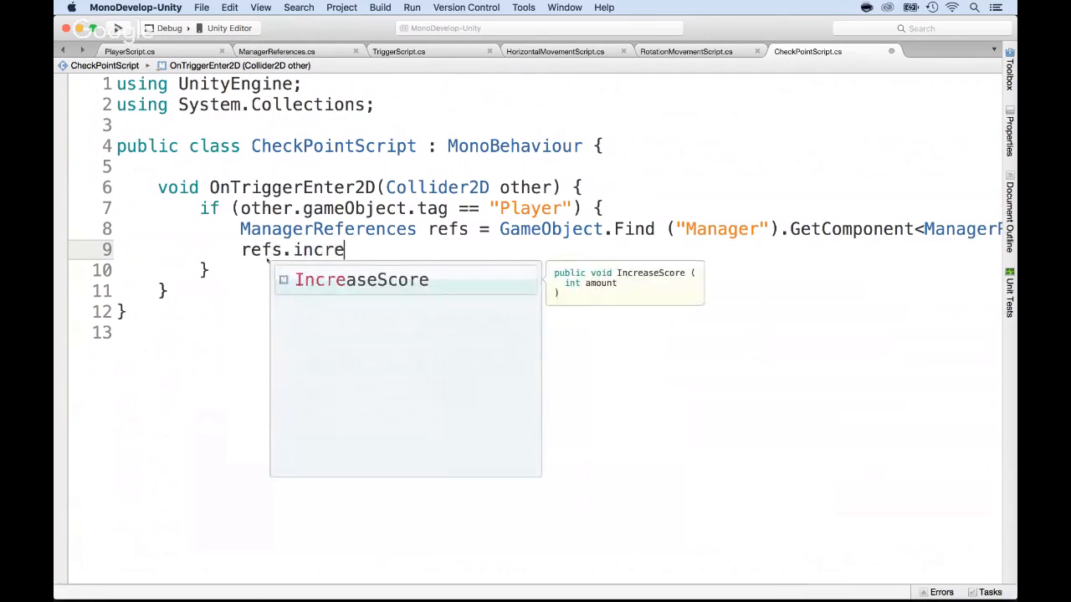
pyautogui.press('Return')
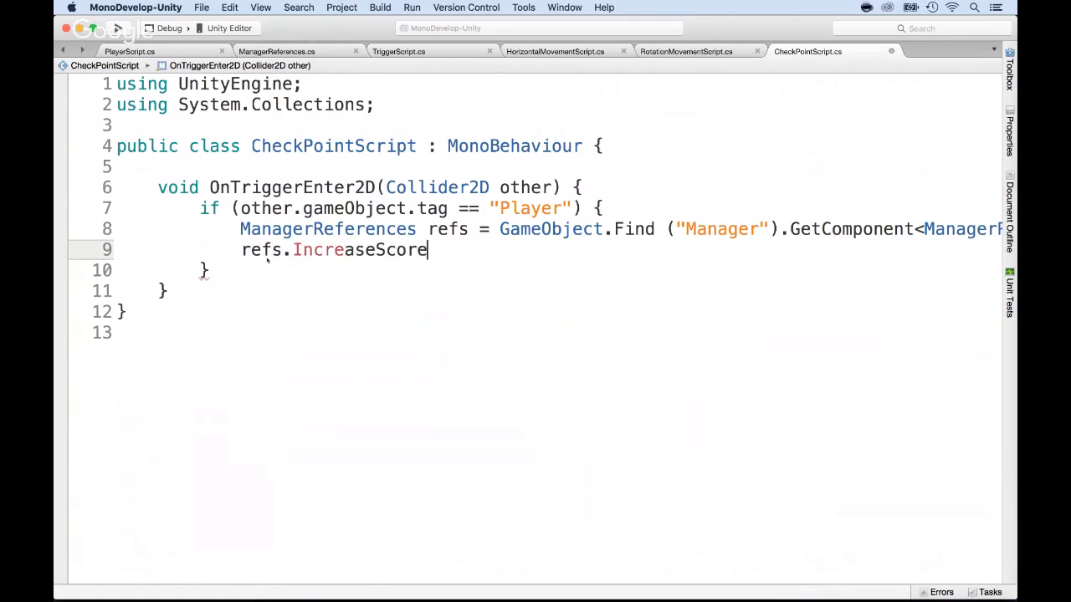
pyautogui.write('+')
pyautogui.press('BackSpace')
pyautogui.press('BackSpace')
pyautogui.write('(')
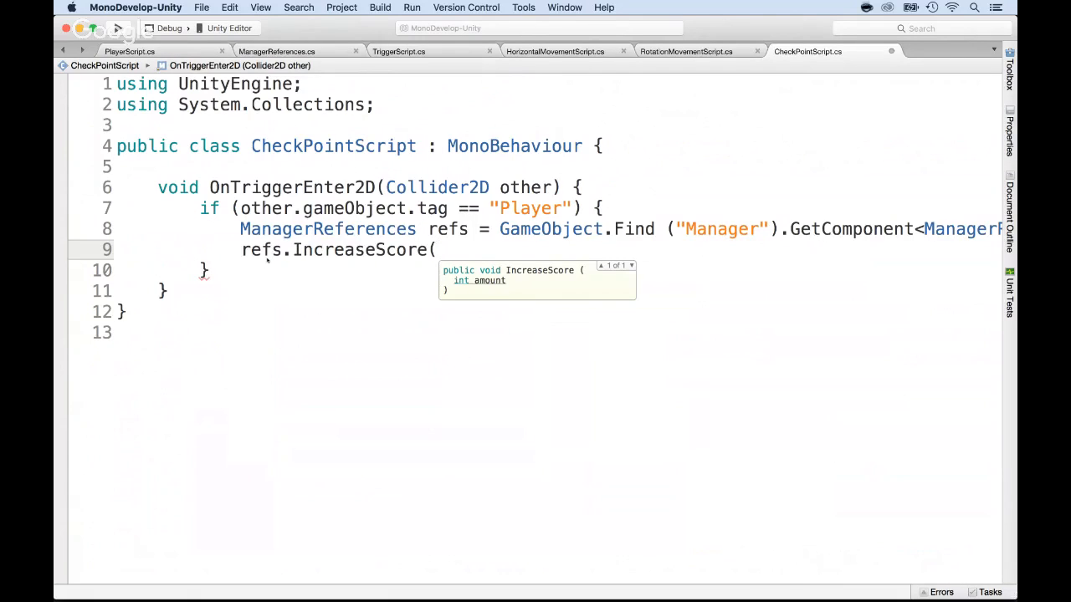
pyautogui.write('amount:);')
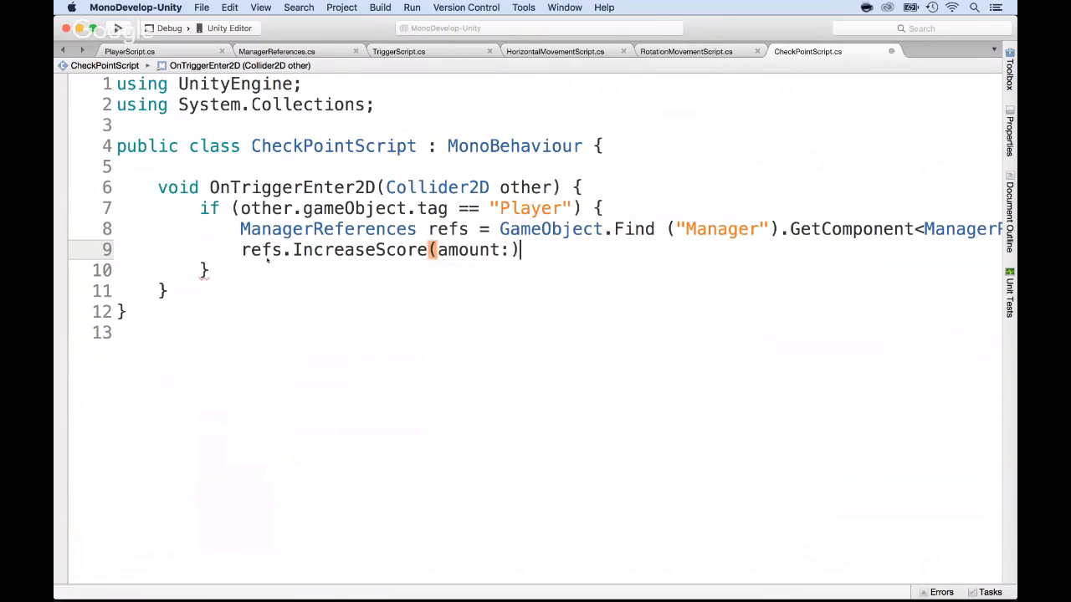
pyautogui.press('Left')
pyautogui.press('Left')
pyautogui.press('BackSpace')
# Declare the field "public int scoreAmount = 1;" above OnTriggerEnter2D in CheckPointScript.cs, followed by a blank line
pyautogui.click(222, 167)
pyautogui.press('Return')
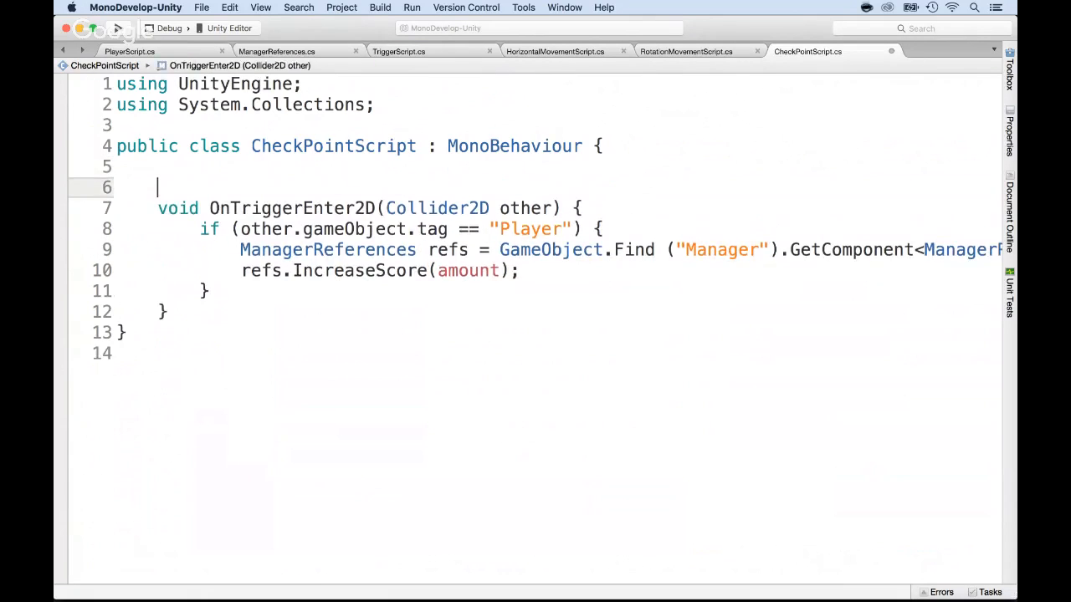
pyautogui.write('public in')
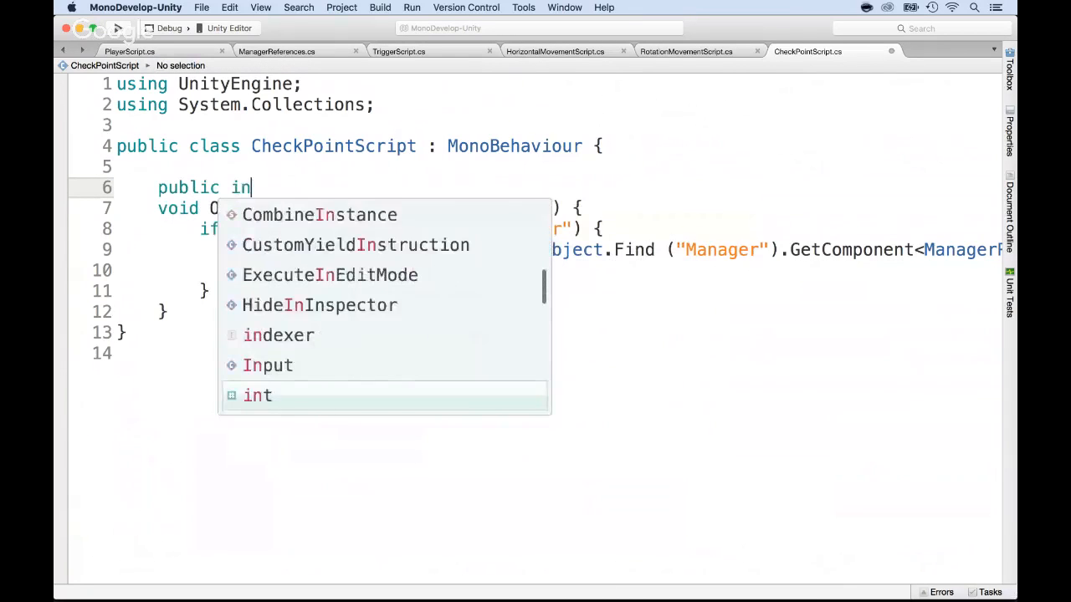
pyautogui.write('t scoreAmount')
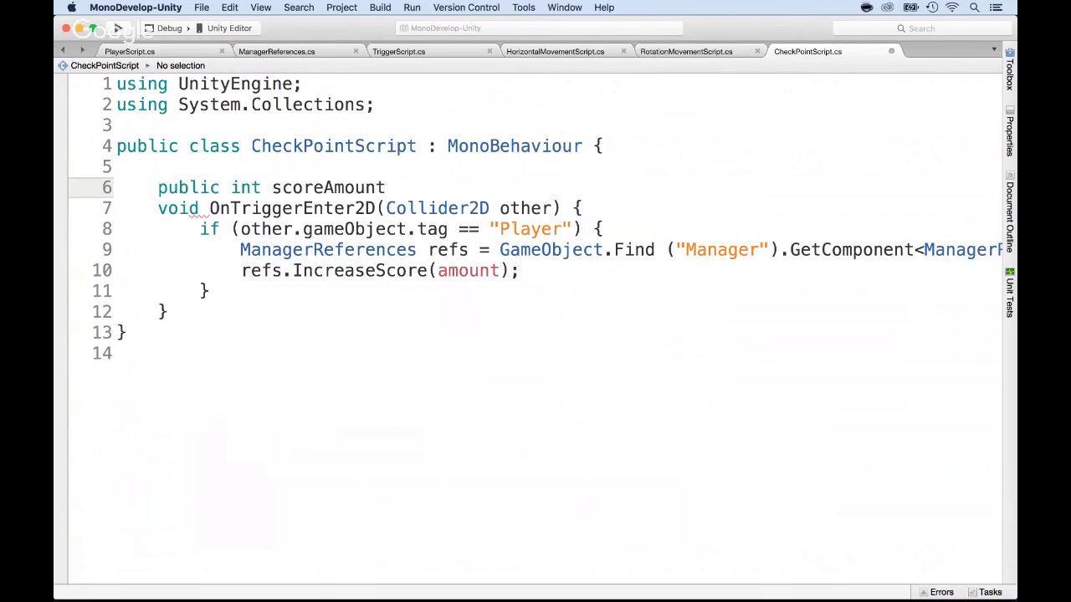
pyautogui.write(' = 1;')
pyautogui.press('Return')
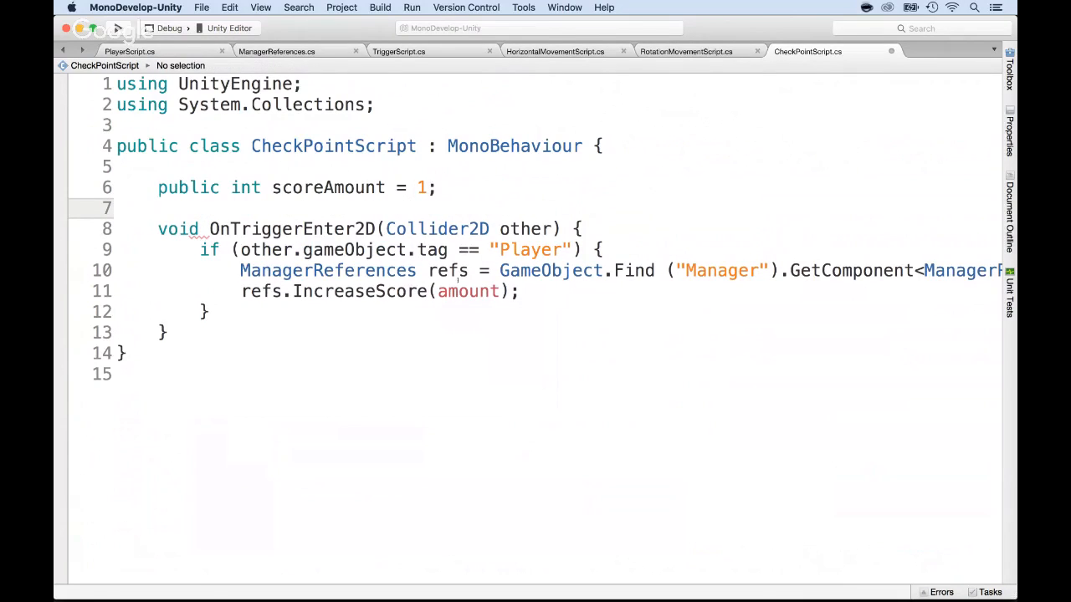
# Replace the amount argument in the IncreaseScore call with scoreAmount and save CheckPointScript.cs
pyautogui.click(313, 187)
pyautogui.doubleClick(313, 187)
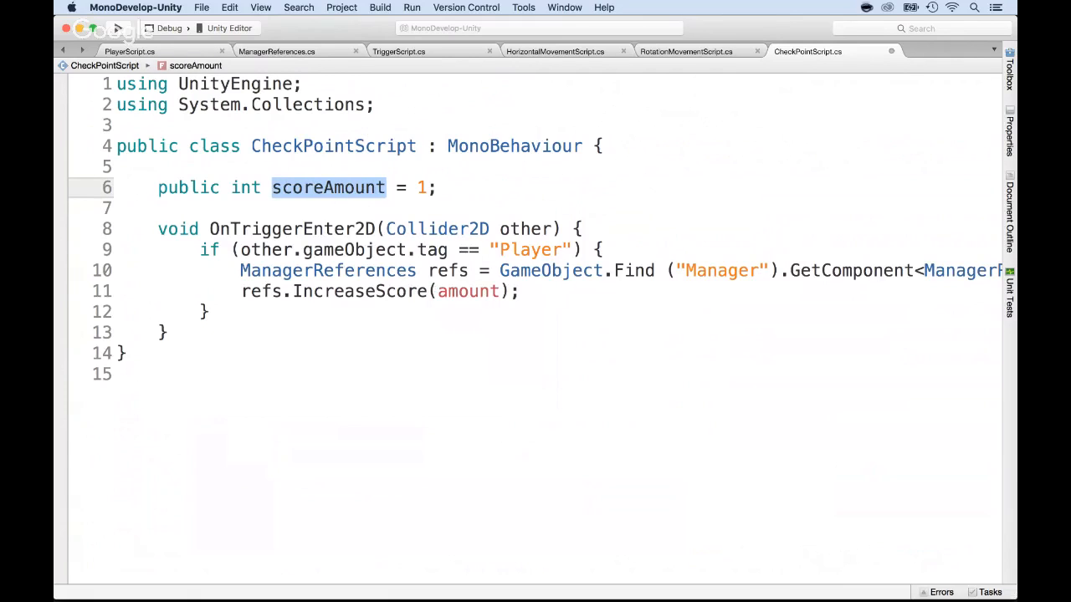
pyautogui.hotkey('ctrl', 'c')
pyautogui.doubleClick(468, 291)
pyautogui.hotkey('ctrl', 'v')
pyautogui.click(452, 322)
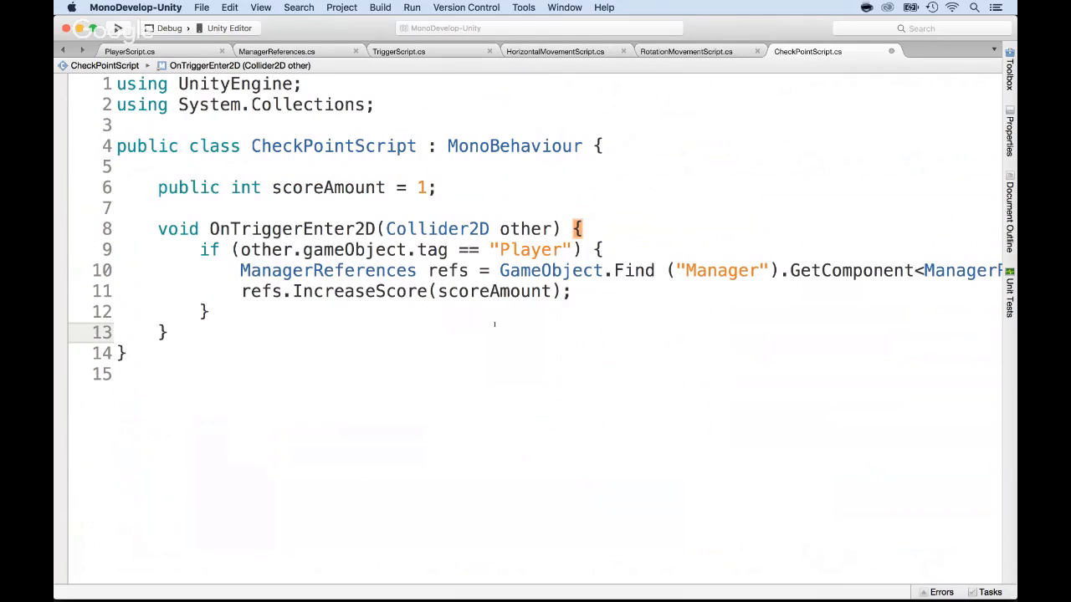
pyautogui.press('super+s')
# Add the line this.gameObject.SetActive (false); below the IncreaseScore call
pyautogui.click(572, 291)
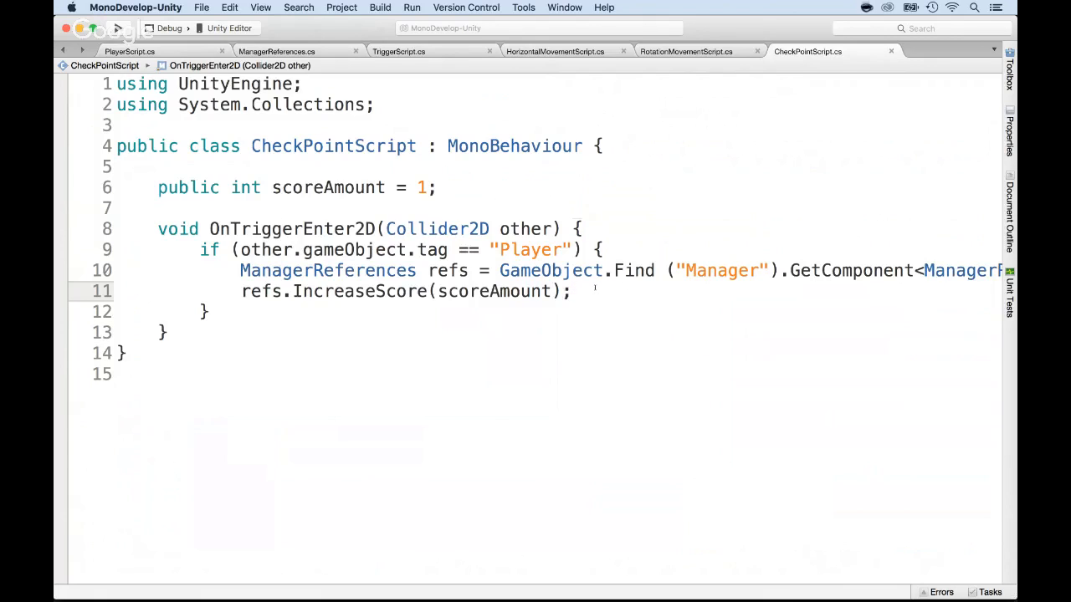
pyautogui.press('Return')
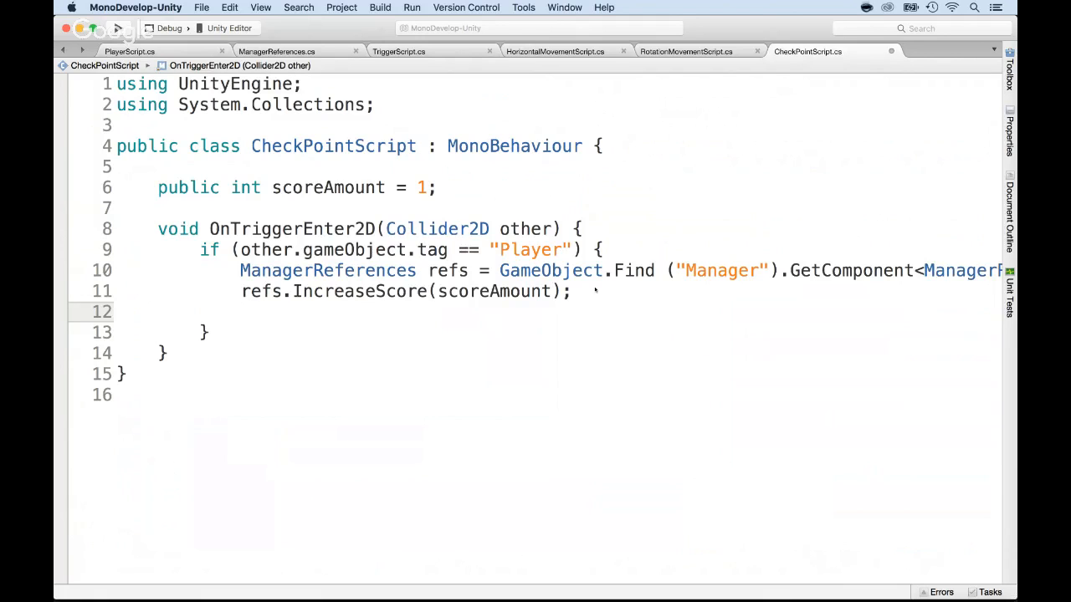
pyautogui.write('this.set')
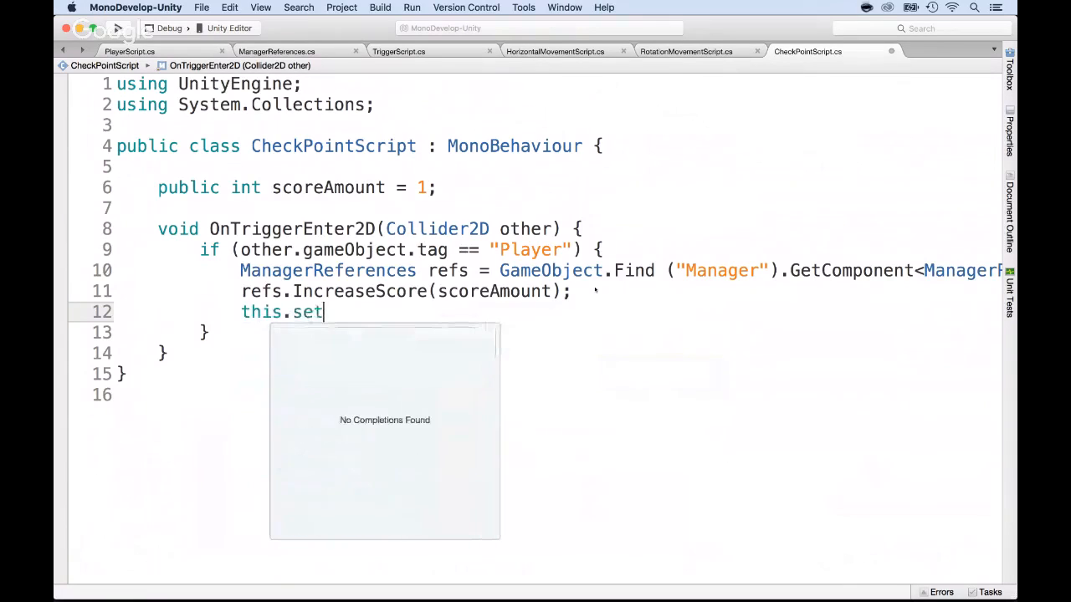
pyautogui.write('A')
pyautogui.press('BackSpace')
pyautogui.press('BackSpace')
pyautogui.press('BackSpace')
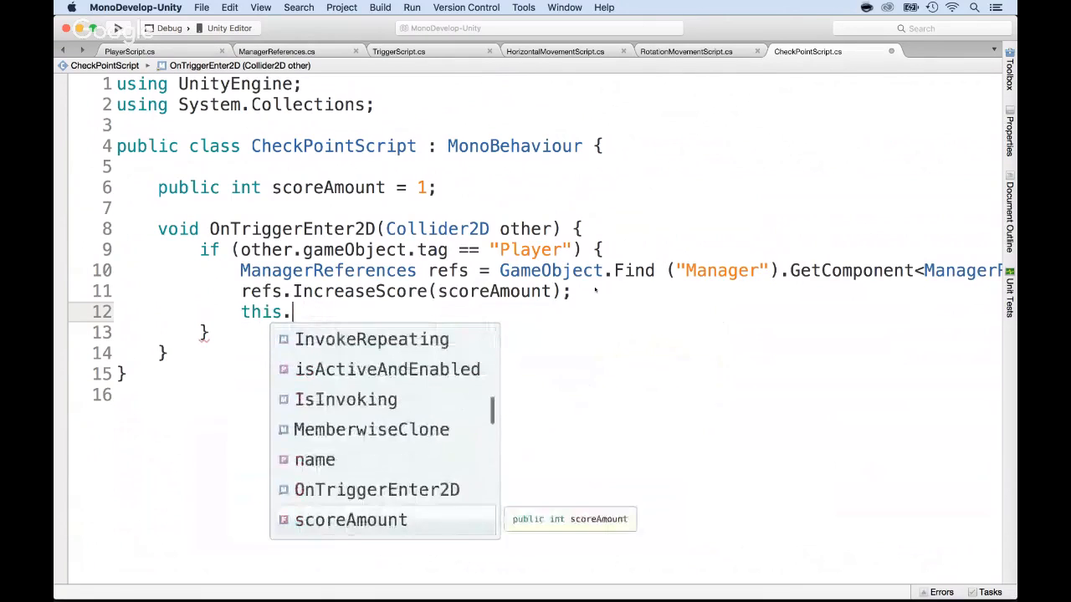
pyautogui.write('gam')
pyautogui.press('Return')
pyautogui.write('.set')
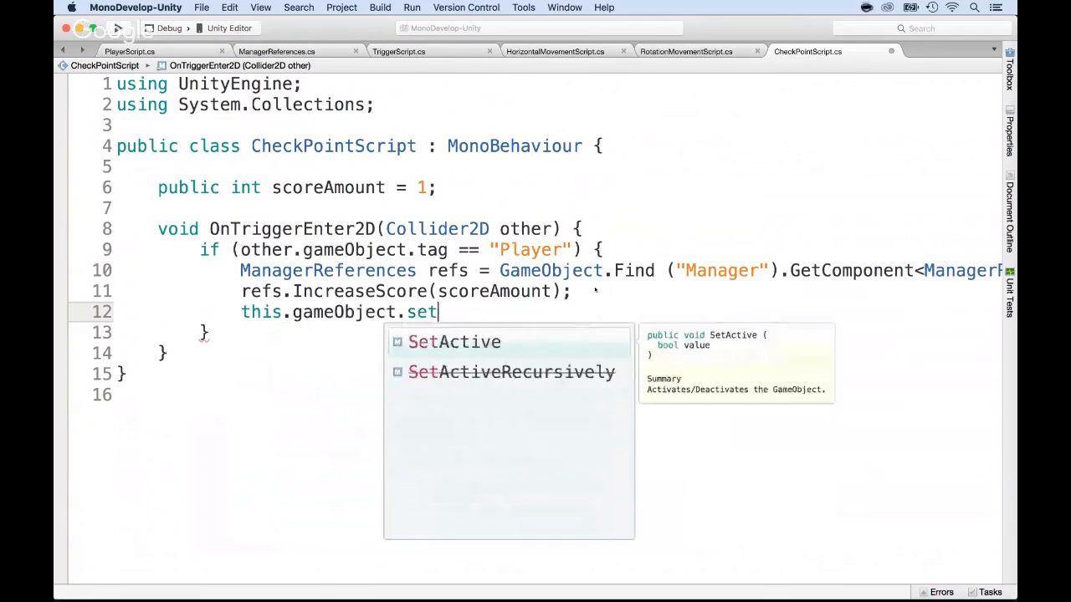
pyautogui.write('A')
pyautogui.press('Return')
pyautogui.write('(false')
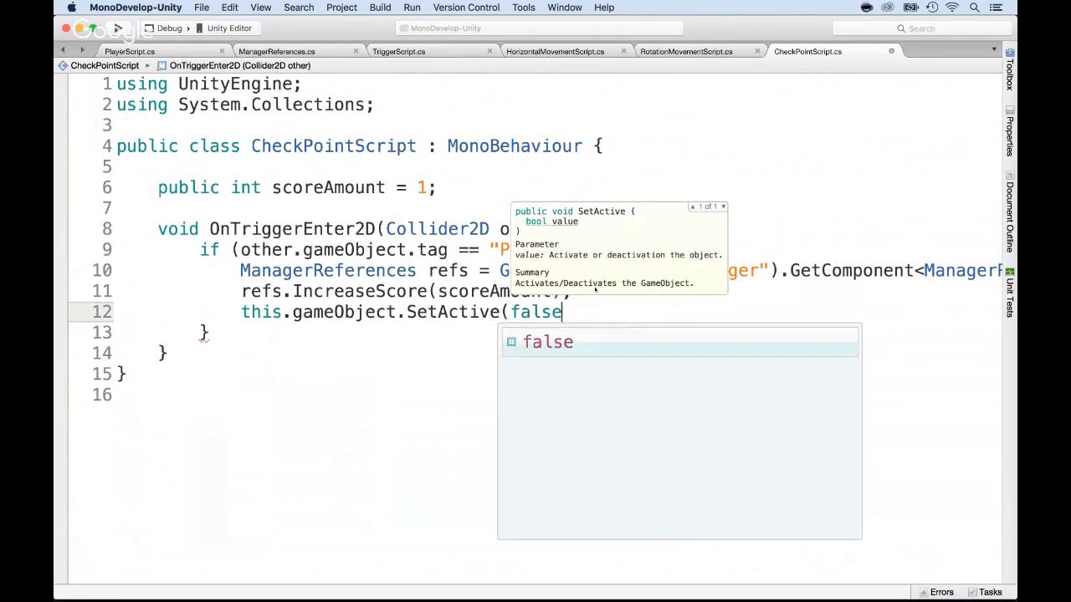
pyautogui.write(');')
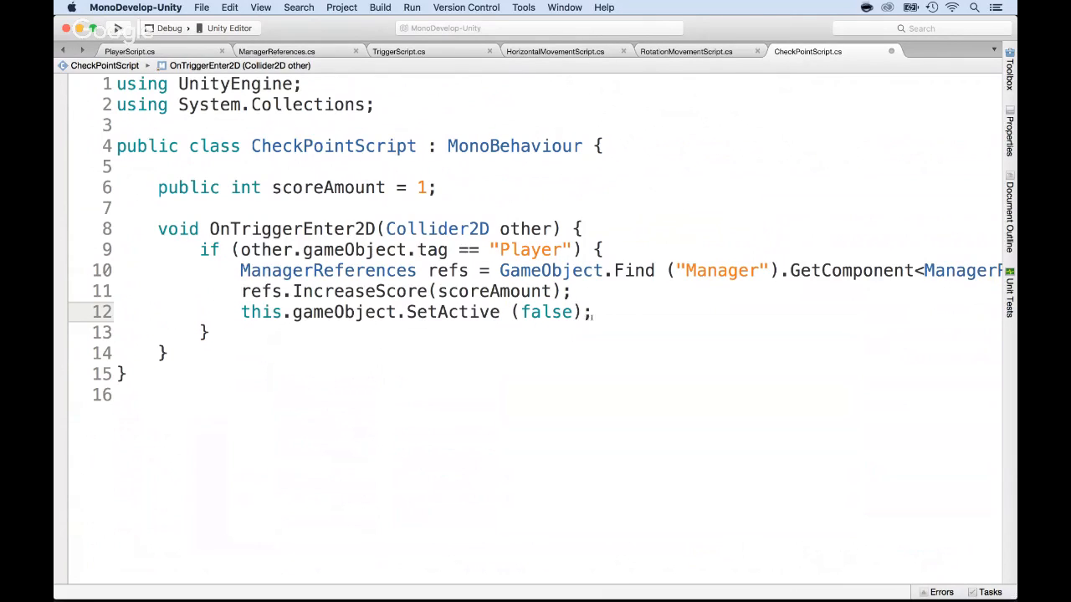
# Add the line Destroy (this); below the SetActive call and save CheckPointScript.cs
pyautogui.press('Return')
pyautogui.write('this')
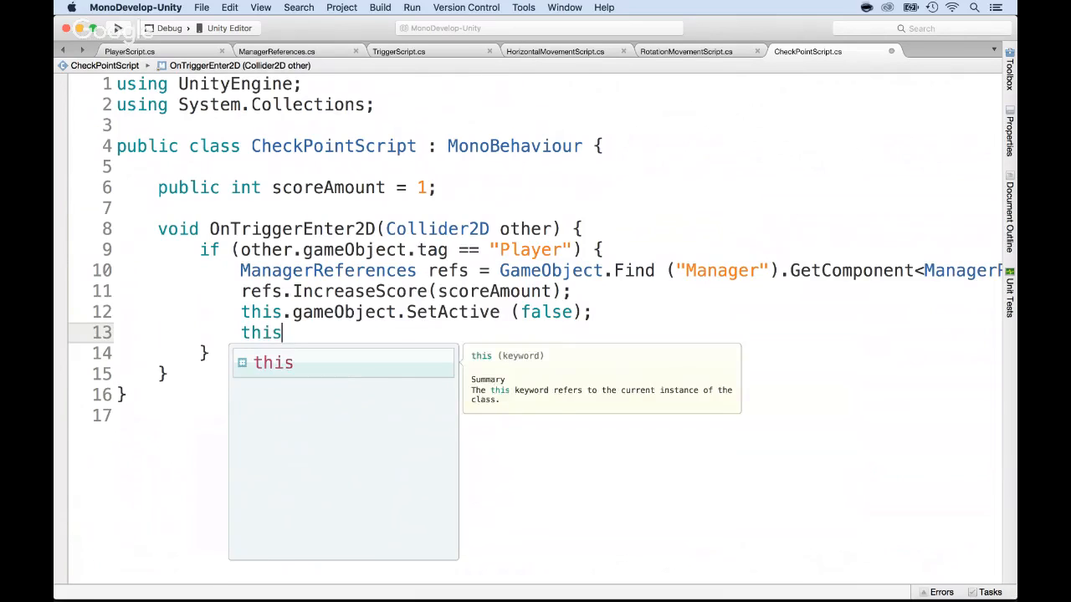
pyautogui.write('.gam')
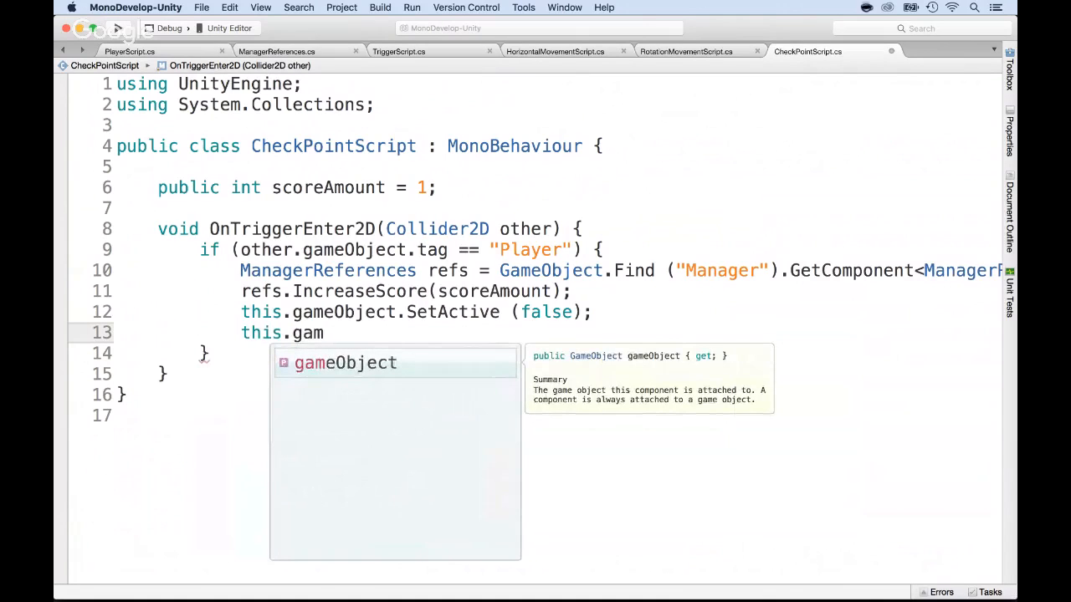
pyautogui.hotkey('shift', 'Home')
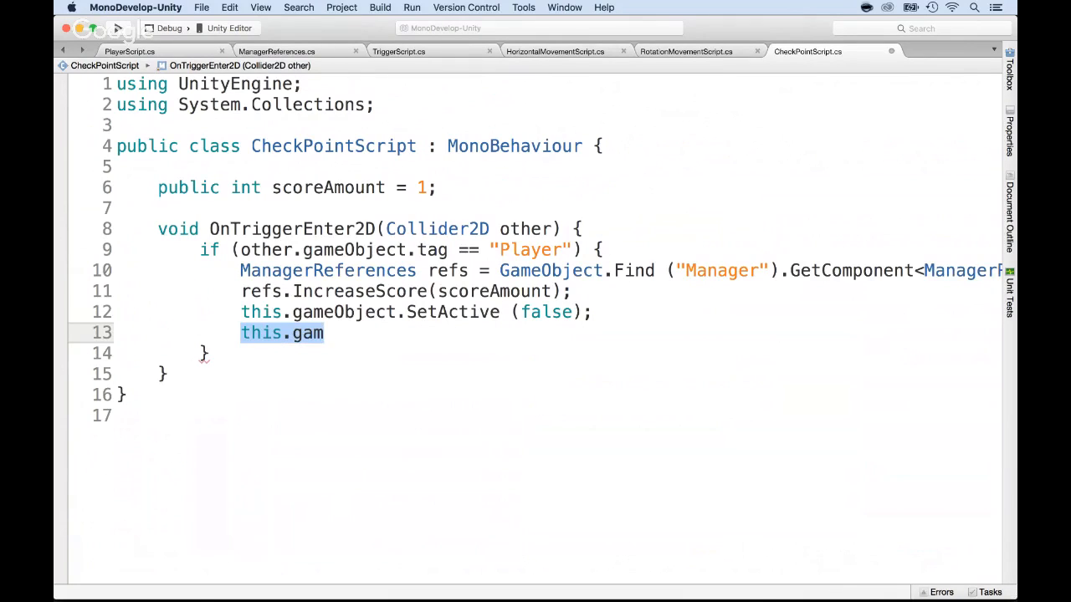
pyautogui.write('Destr')
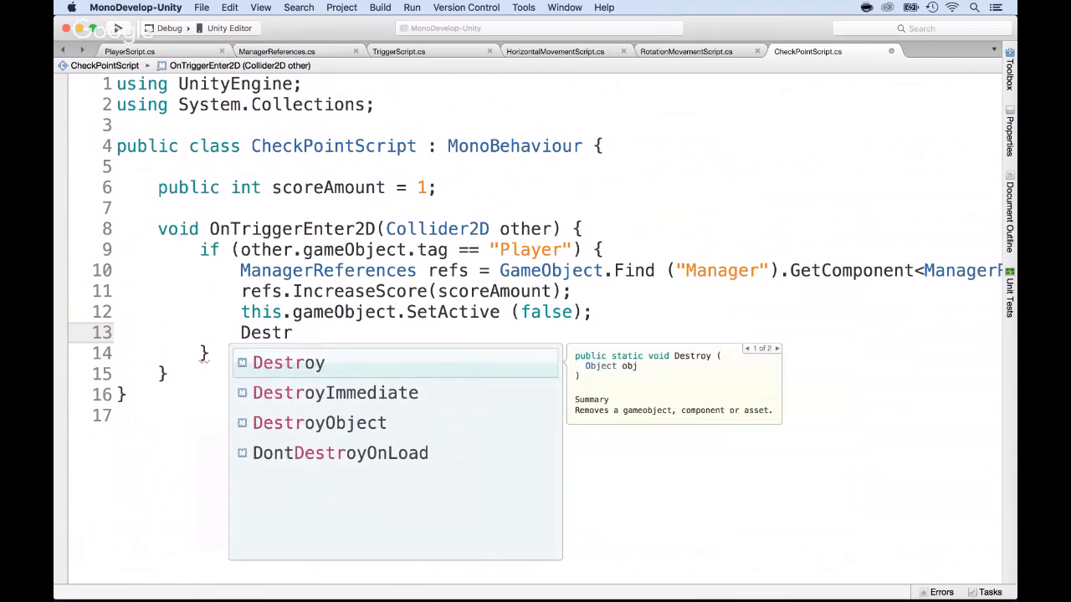
pyautogui.write('oy (this)')
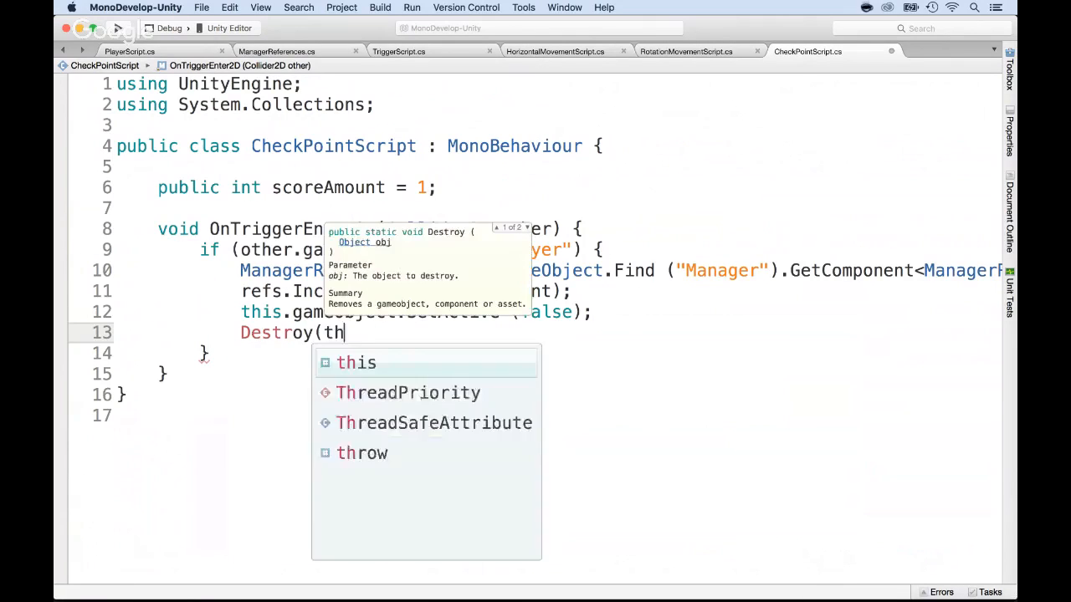
pyautogui.write(';')
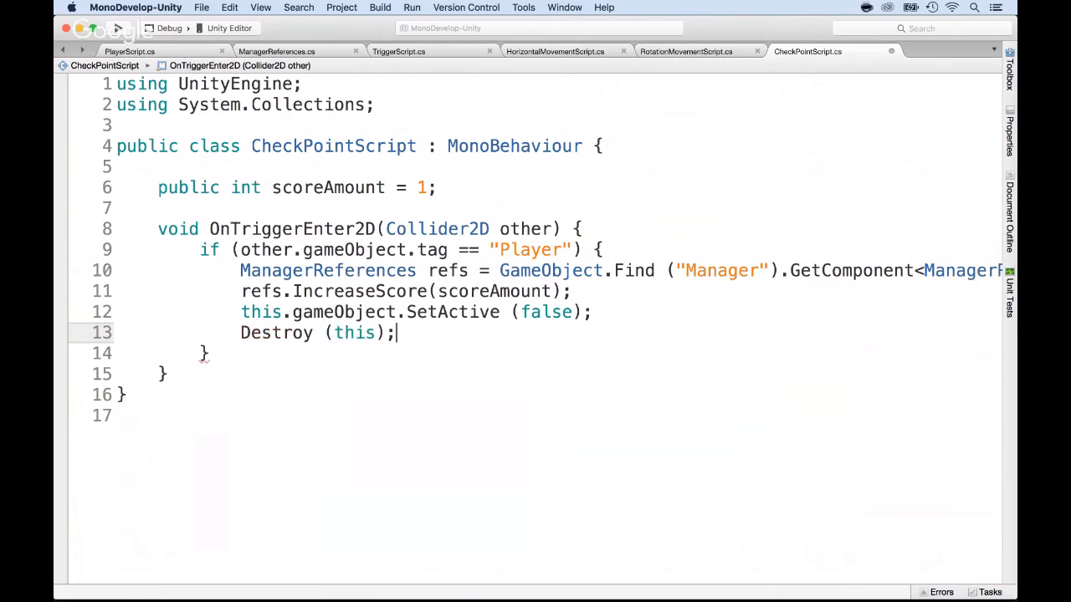
pyautogui.press('super+s')
# Switch to Unity and move the star straight up to just above the first horizontal color bar, at about Y 27.6
pyautogui.press('super+Tab')
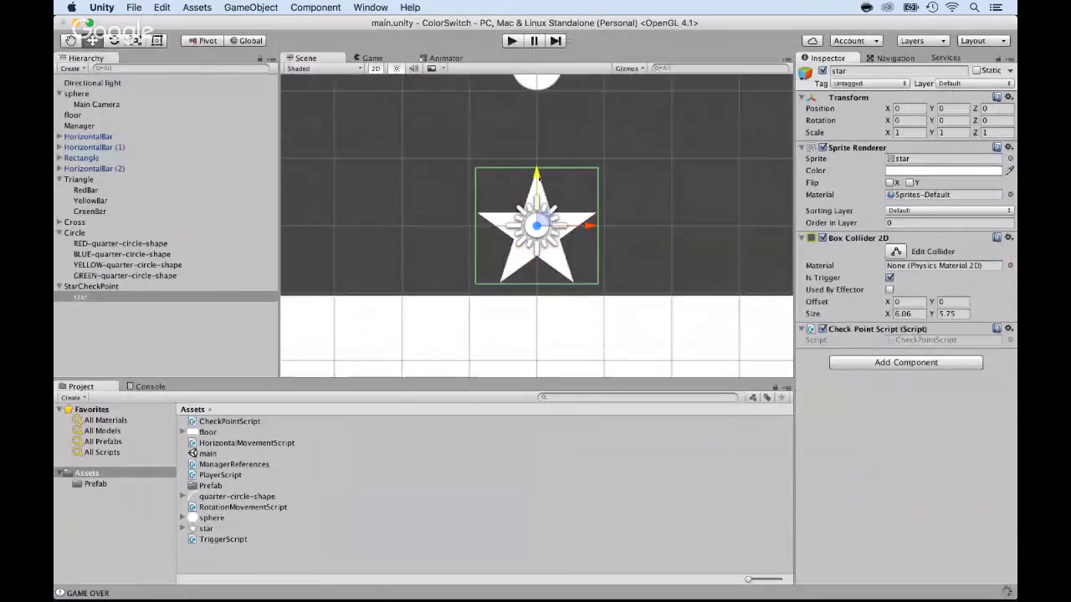
pyautogui.scroll(-2, 537, 175)
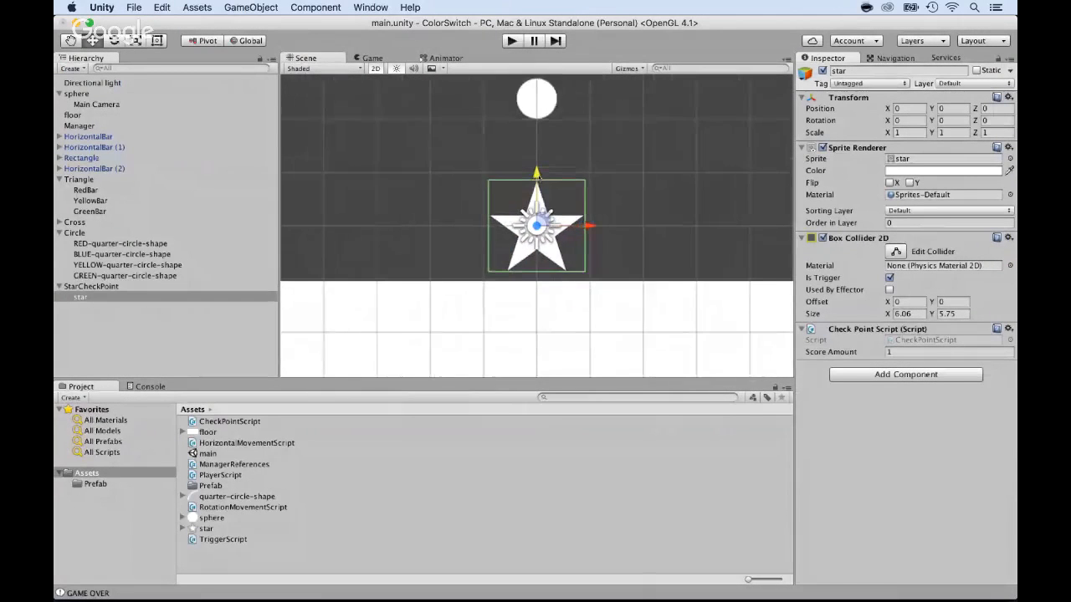
pyautogui.scroll(-5, 537, 176)
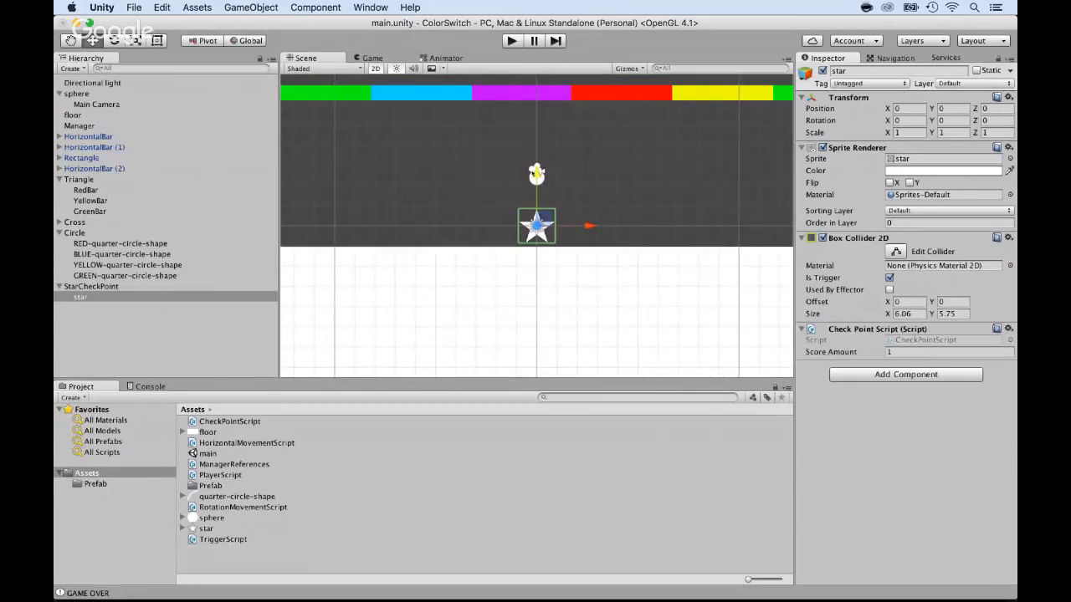
pyautogui.moveTo(535, 173); pyautogui.dragTo(532, 66)
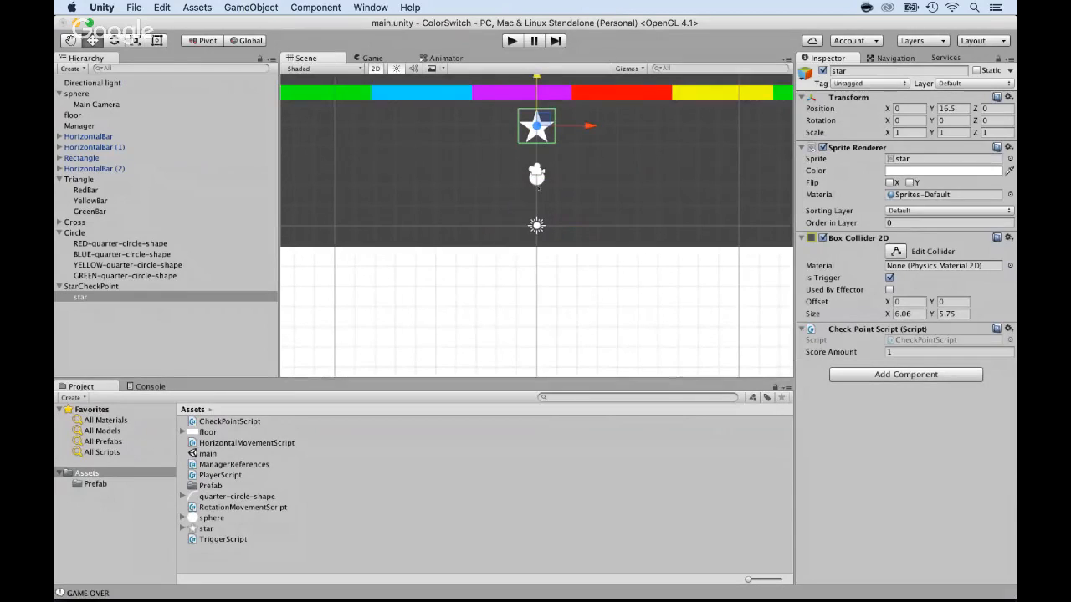
pyautogui.scroll(-2, 537, 189)
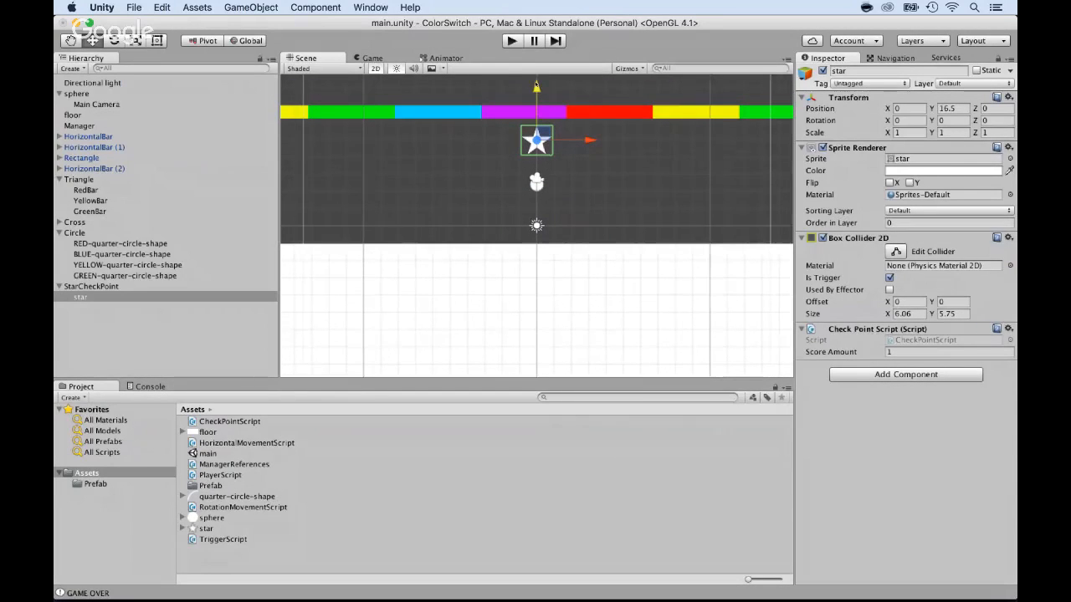
pyautogui.moveTo(536, 113); pyautogui.dragTo(536, 57)
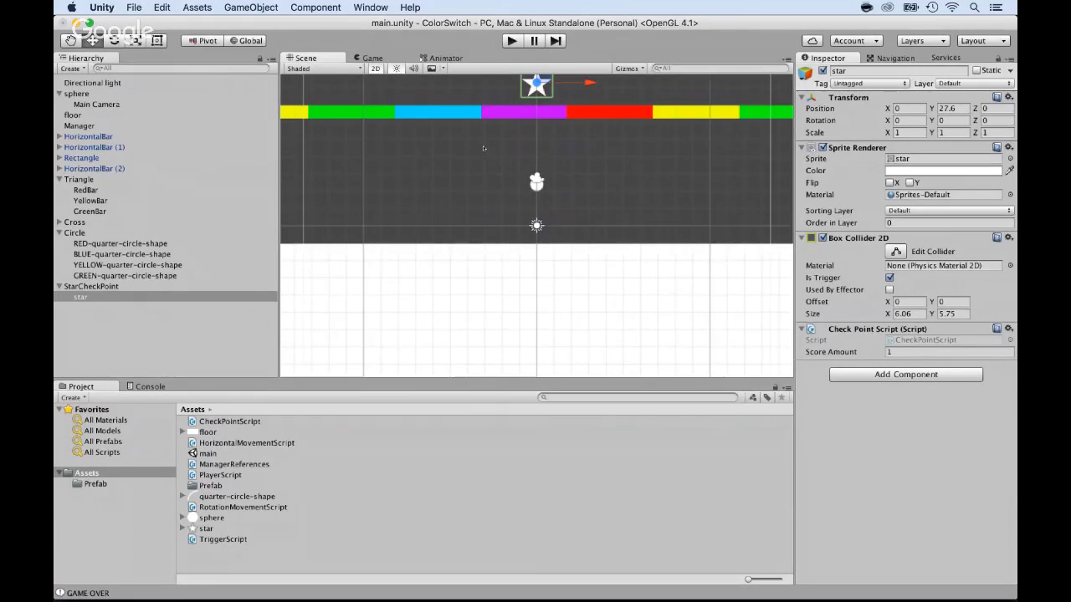
# Run the game and make the ball jump up through the color bar into the star
pyautogui.click(511, 40)
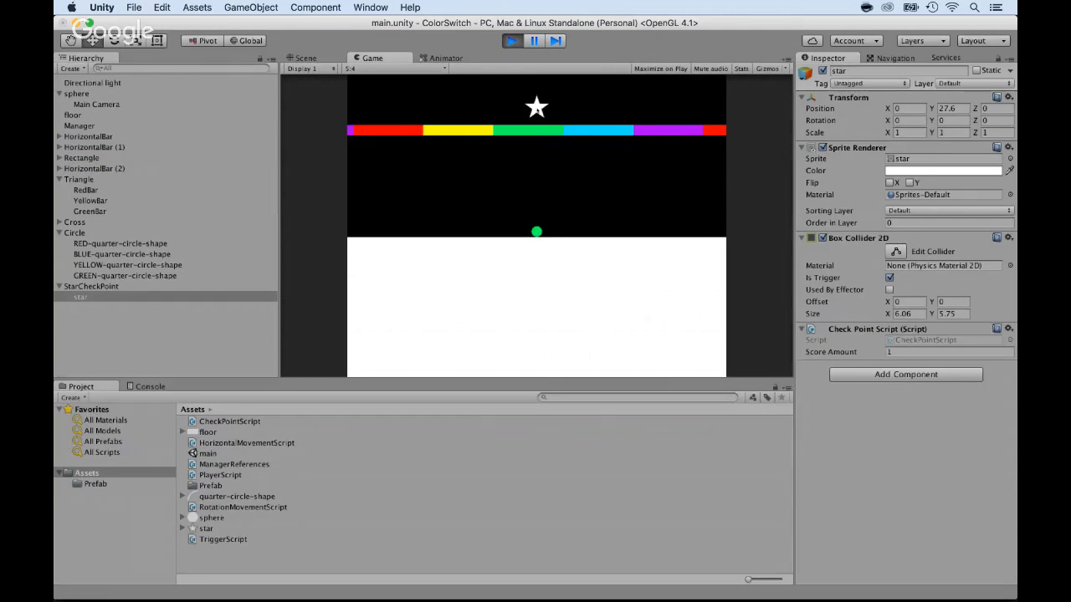
pyautogui.click(512, 170)
pyautogui.click(475, 206)
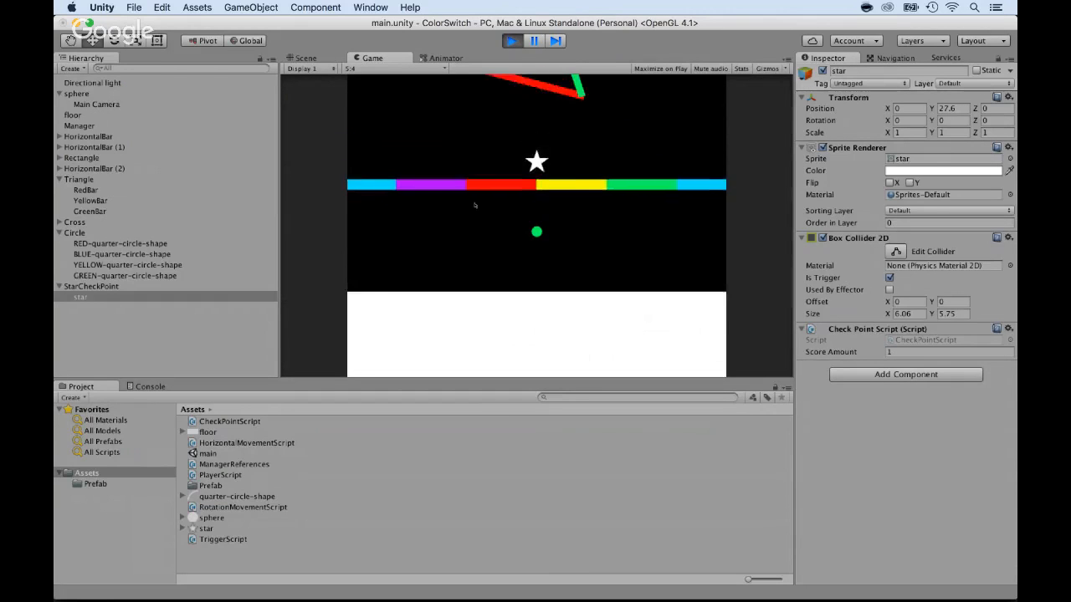
pyautogui.click(476, 206)
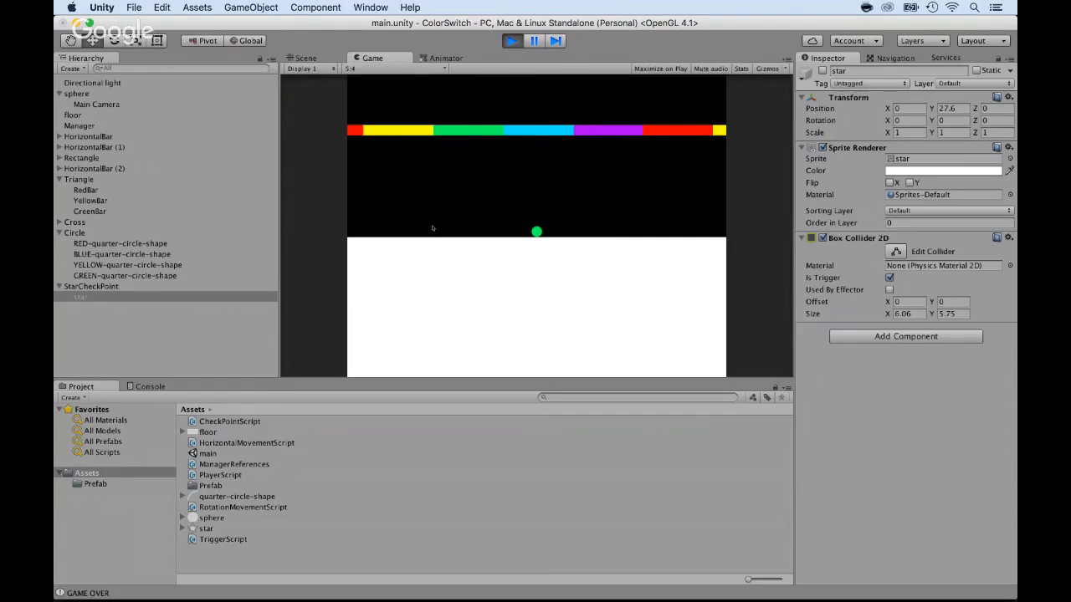
# Check the Score value on the Manager object's Manager References component, and stop the game
pyautogui.click(80, 126)
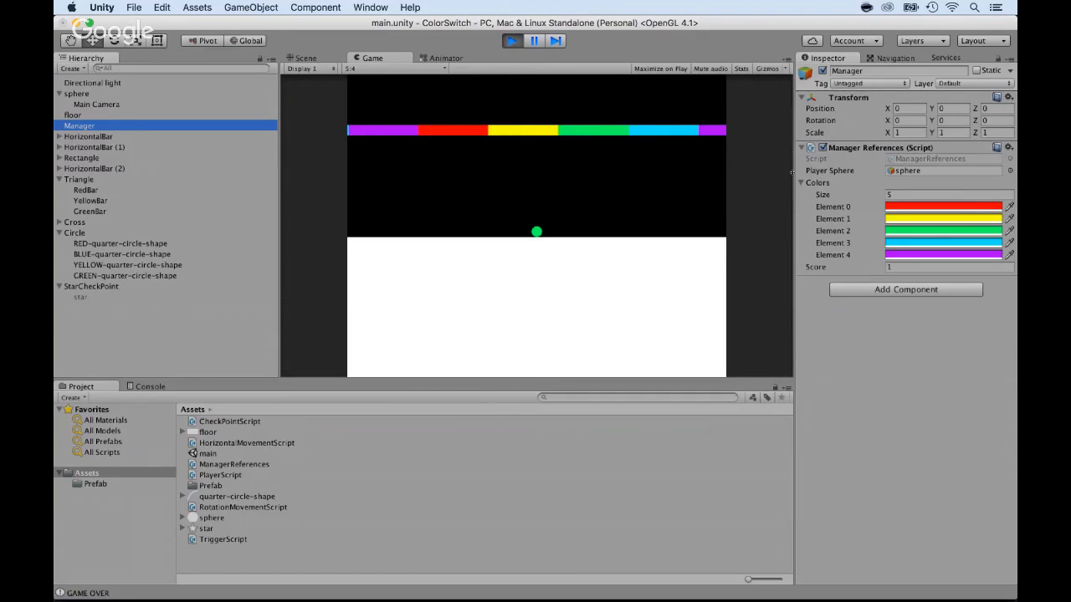
pyautogui.click(900, 267)
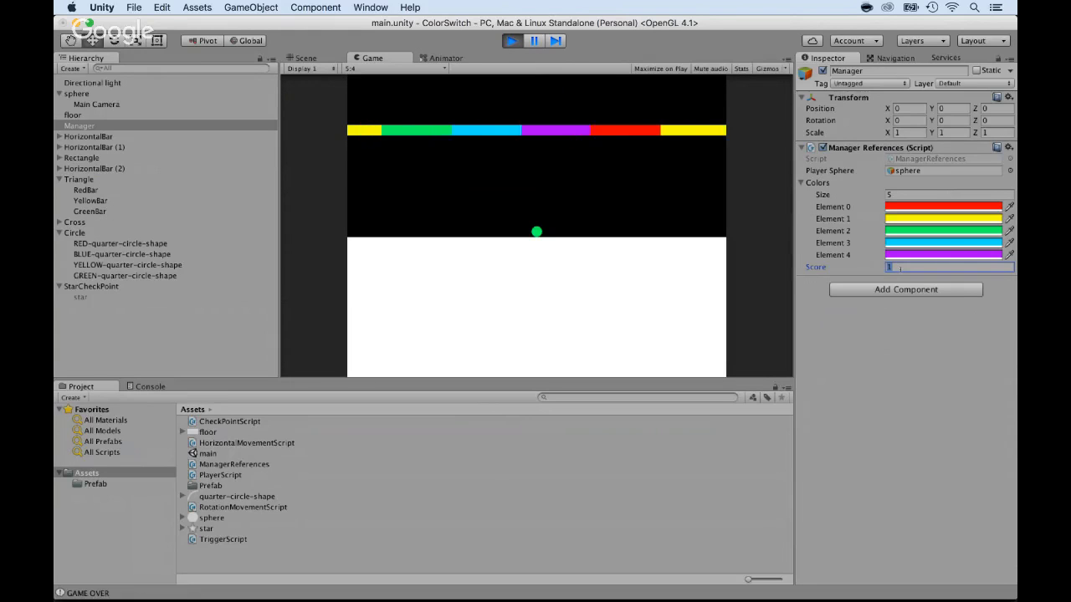
pyautogui.click(512, 41)
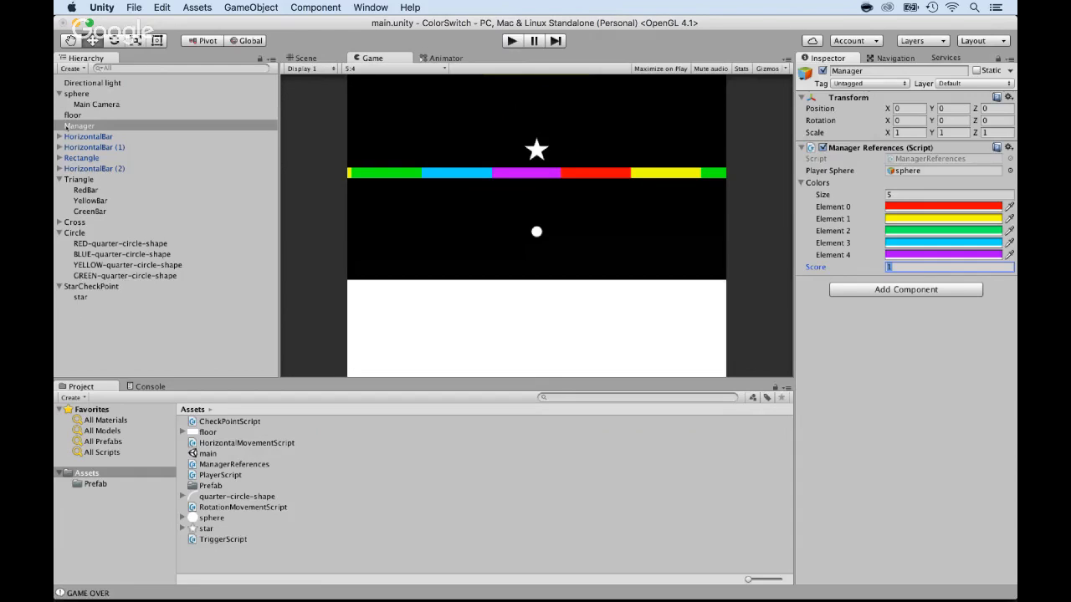
# Add a UI Canvas to the scene and create a UI Text element as its child
pyautogui.click(113, 310)
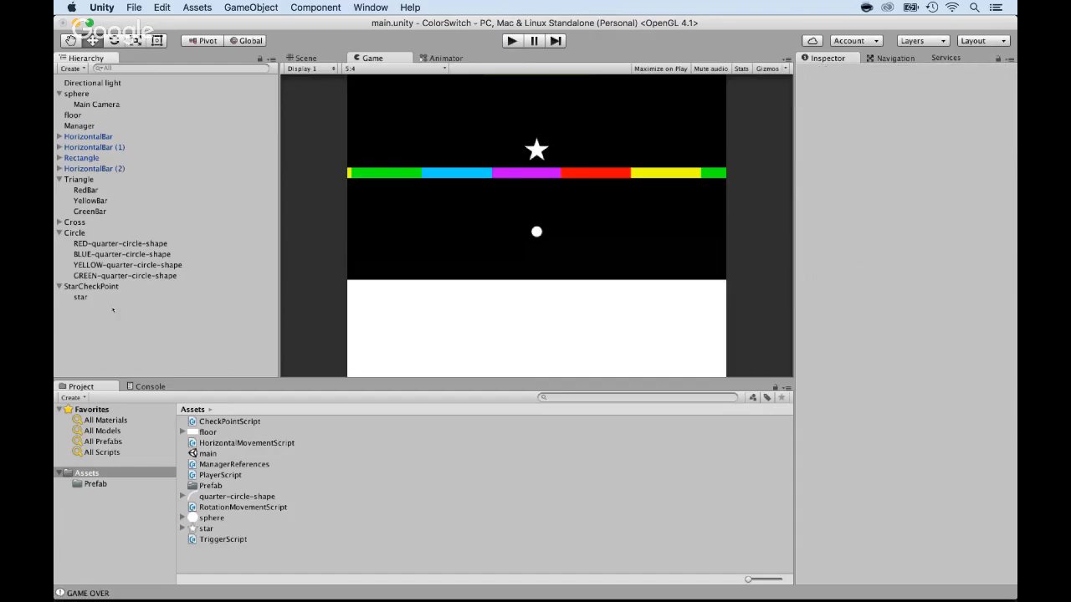
pyautogui.click(250, 7)
pyautogui.moveTo(237, 100)
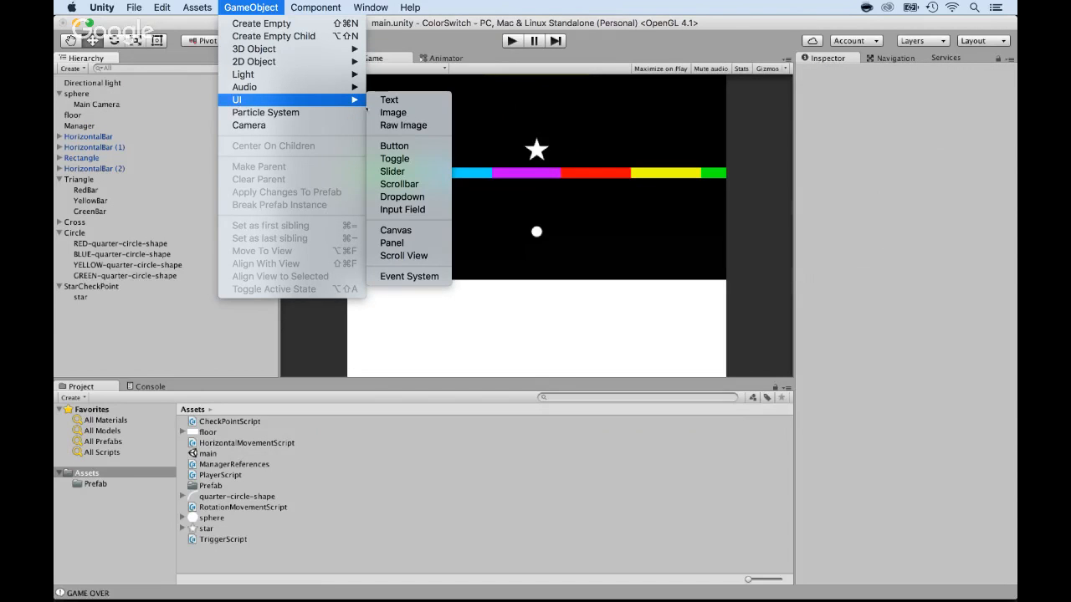
pyautogui.click(396, 230)
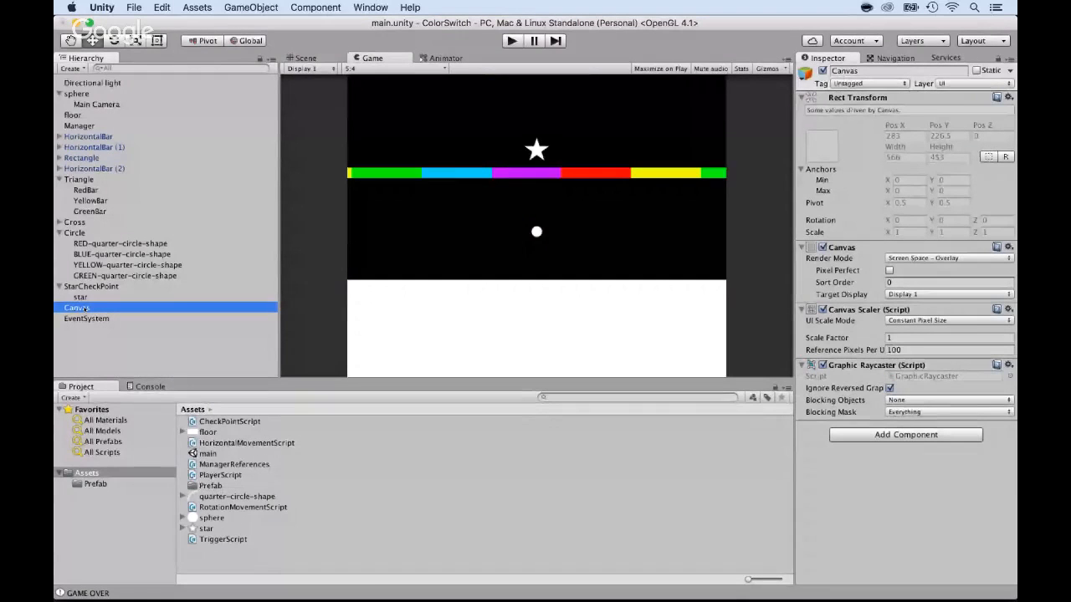
pyautogui.rightClick(86, 309)
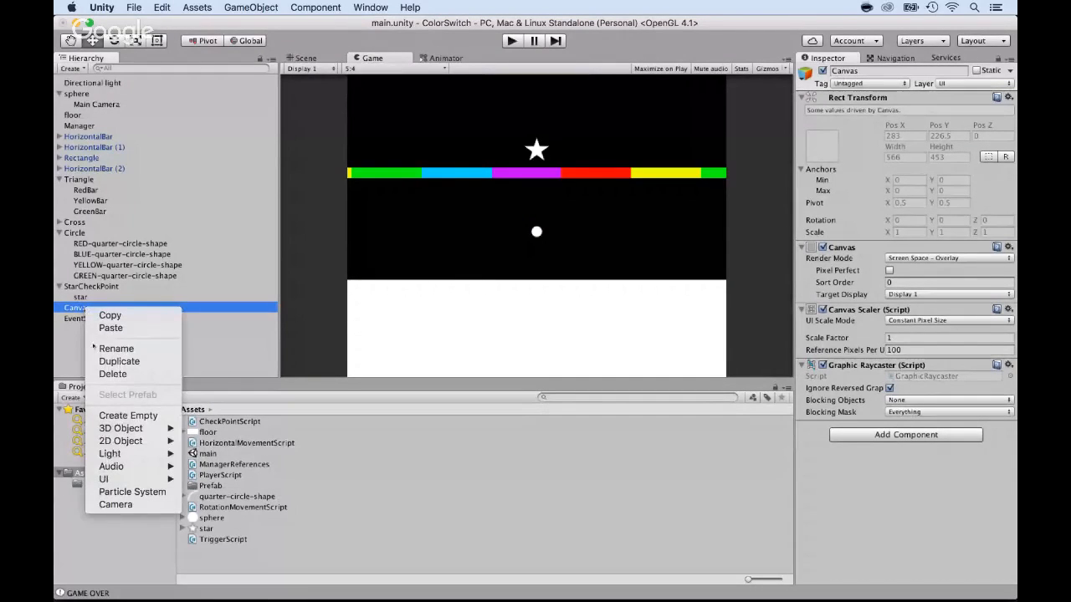
pyautogui.moveTo(126, 481)
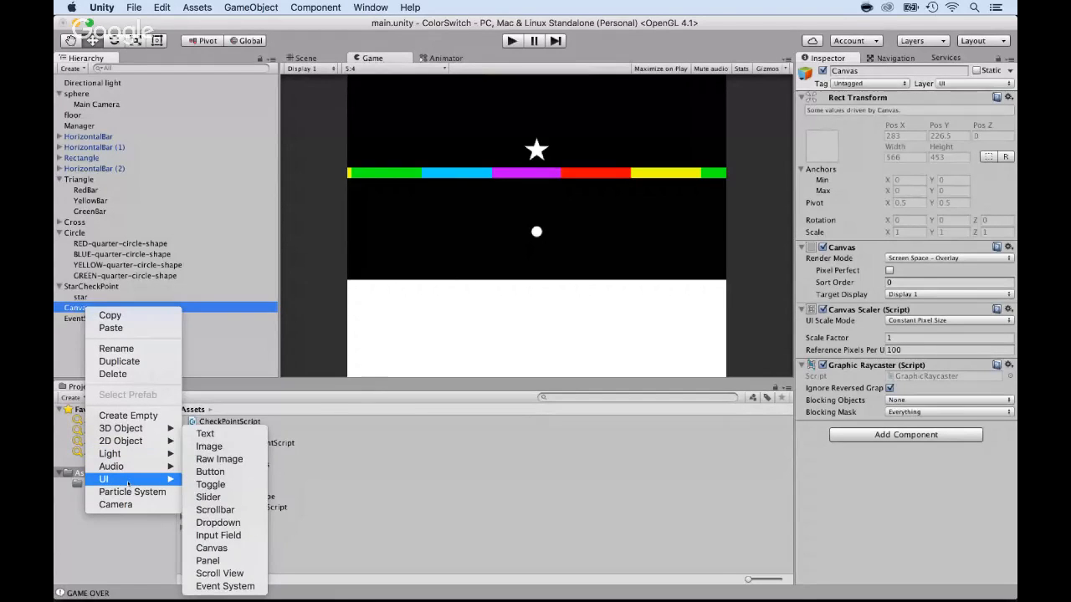
pyautogui.click(205, 435)
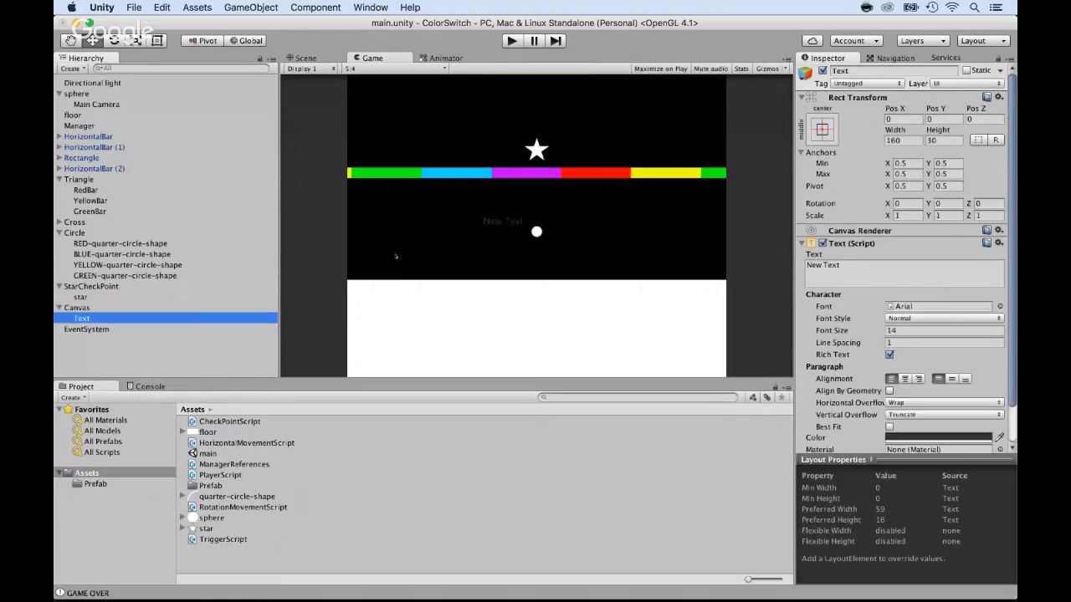
# Set the Text element's color to white (FFFFFFFF)
pyautogui.scroll(-2, 899, 393)
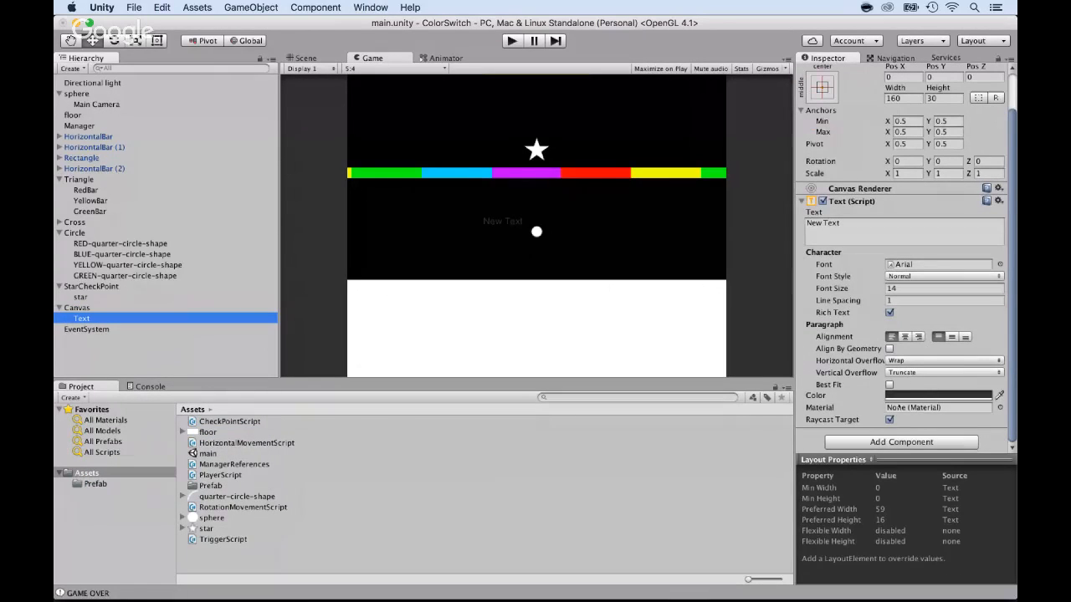
pyautogui.click(897, 395)
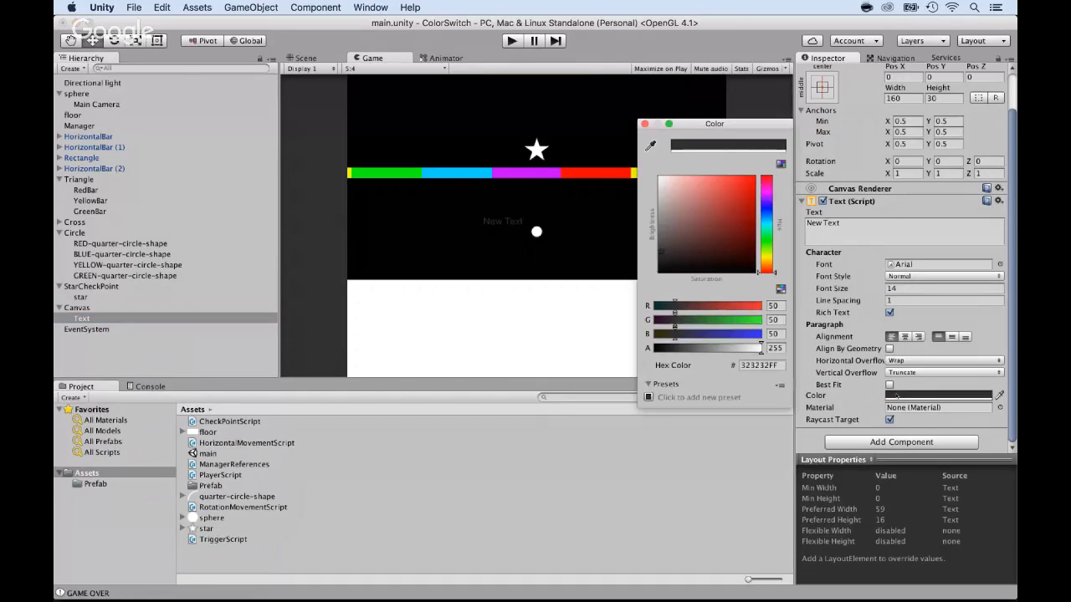
pyautogui.moveTo(665, 185); pyautogui.dragTo(649, 166)
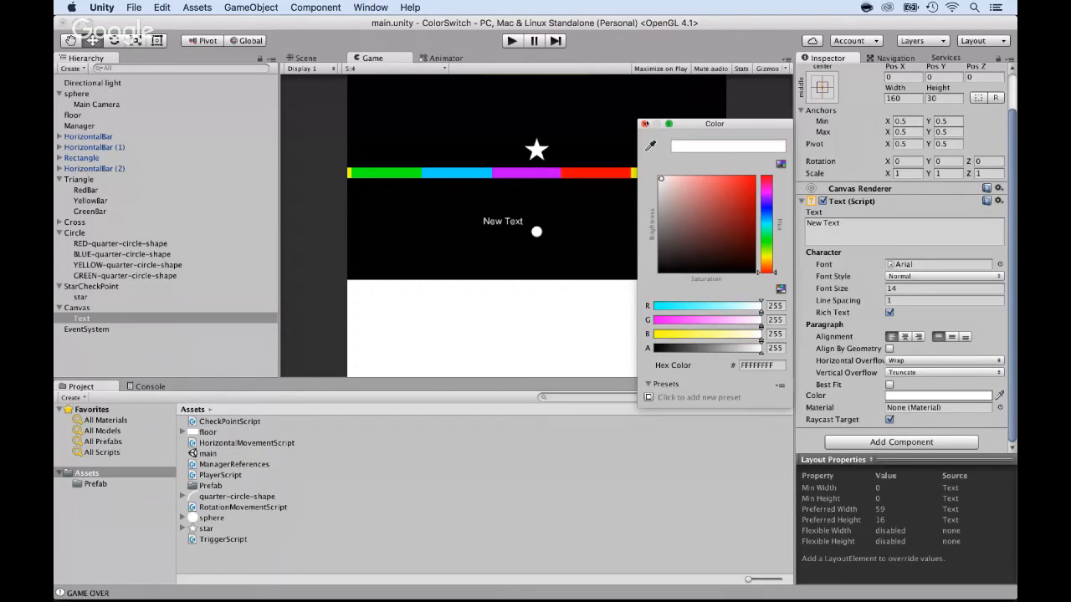
pyautogui.click(644, 123)
# Set the Text element's height to 60
pyautogui.scroll(2, 903, 251)
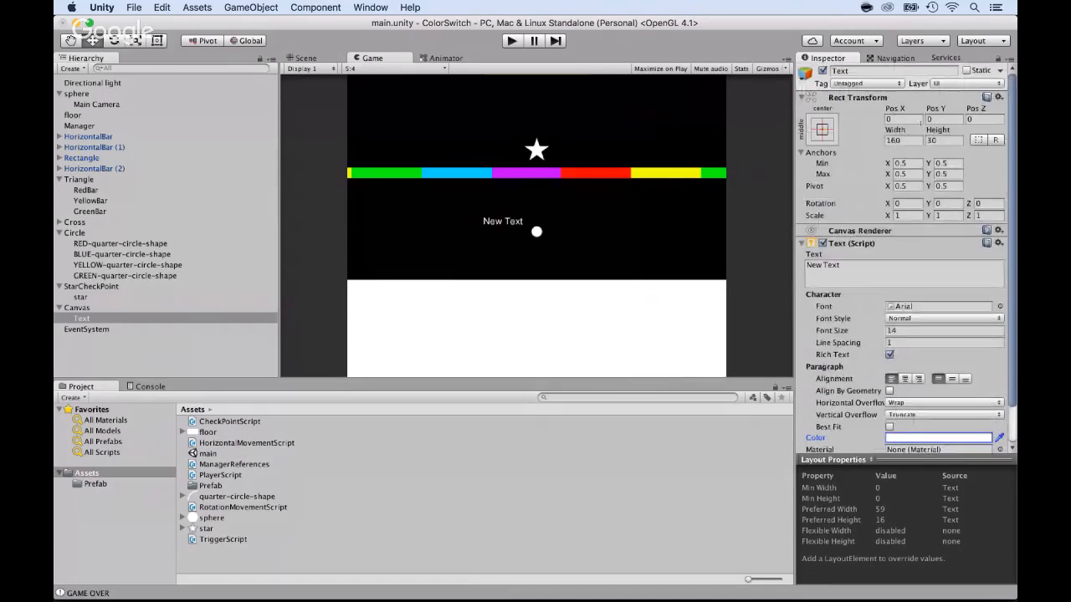
pyautogui.click(933, 139)
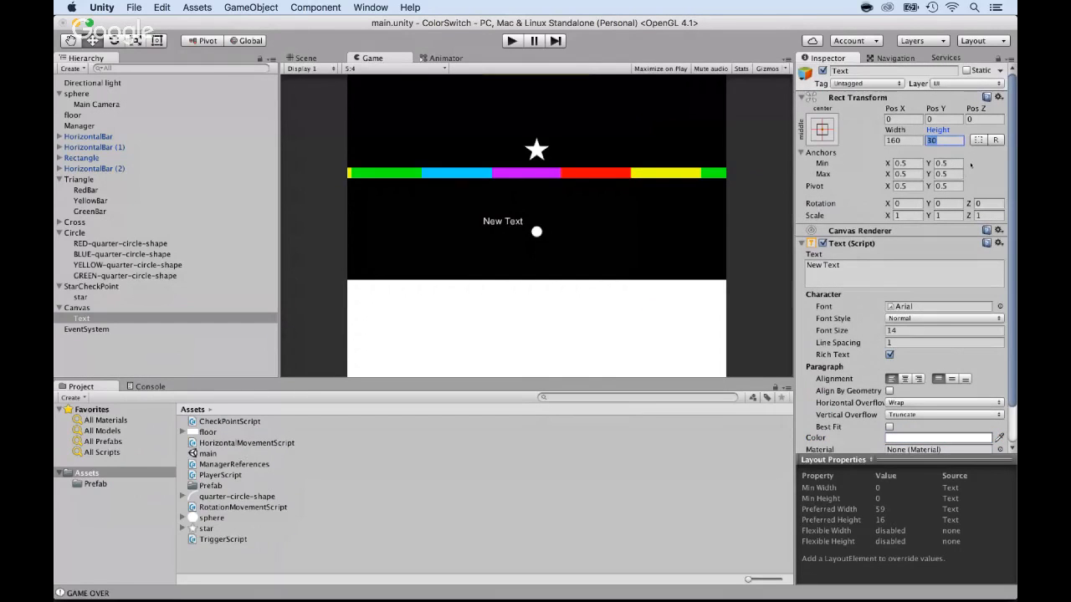
pyautogui.write('60')
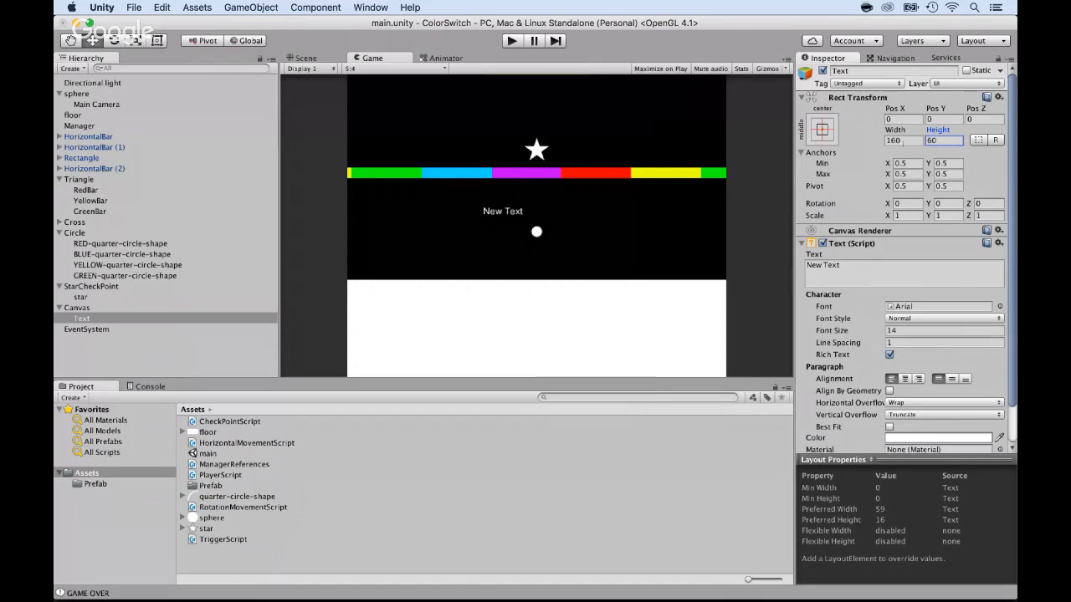
# Anchor and snap the Text element to the canvas's top-left corner, and offset it slightly inward to Pos X 88.4, Pos Y -34.8
pyautogui.scroll(-2, 871, 167)
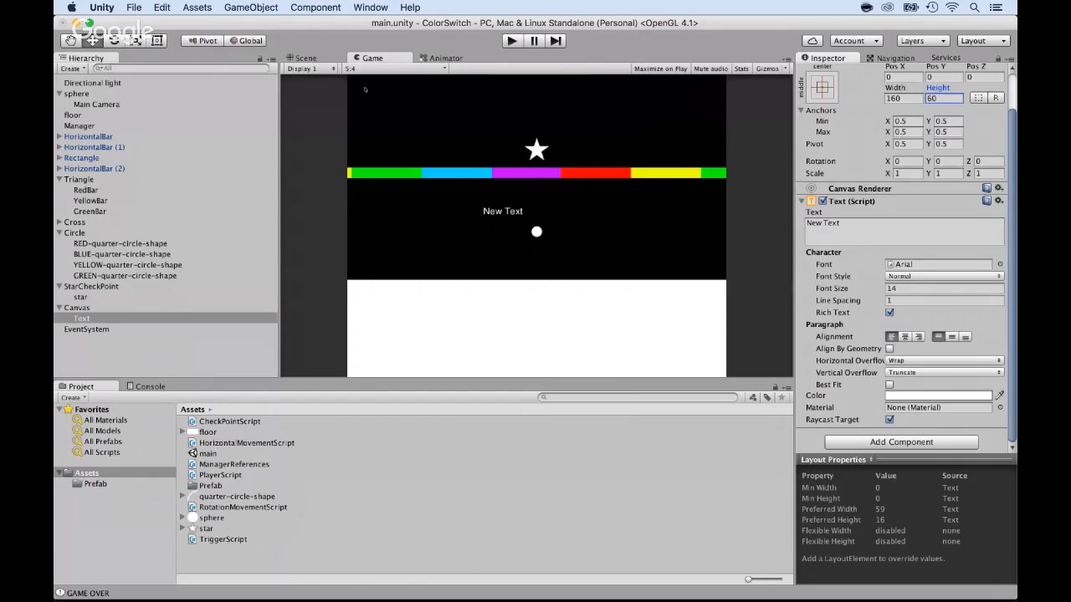
pyautogui.scroll(2, 907, 177)
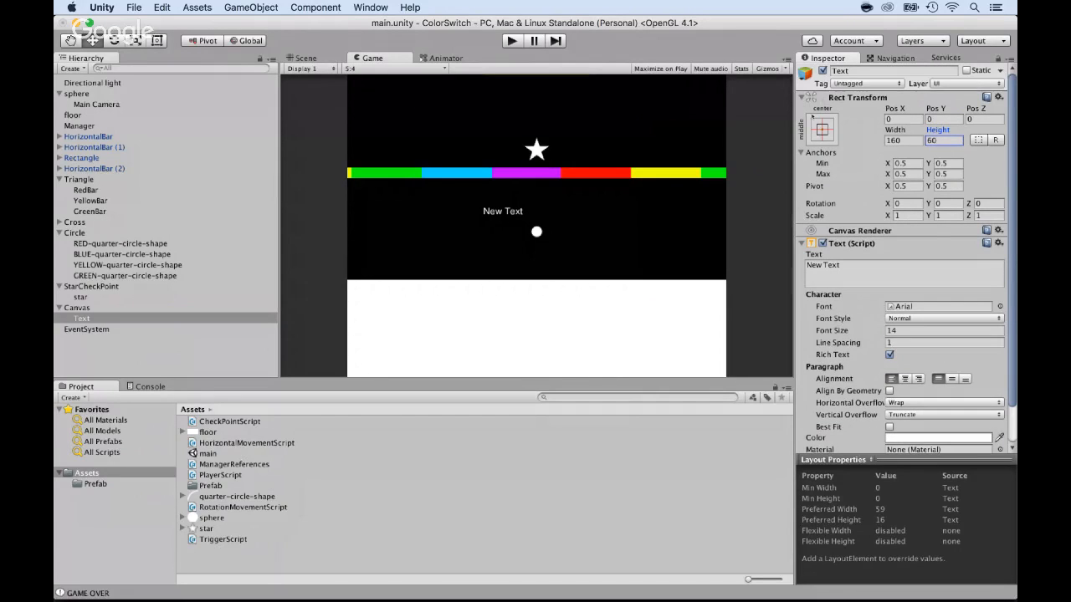
pyautogui.click(823, 130)
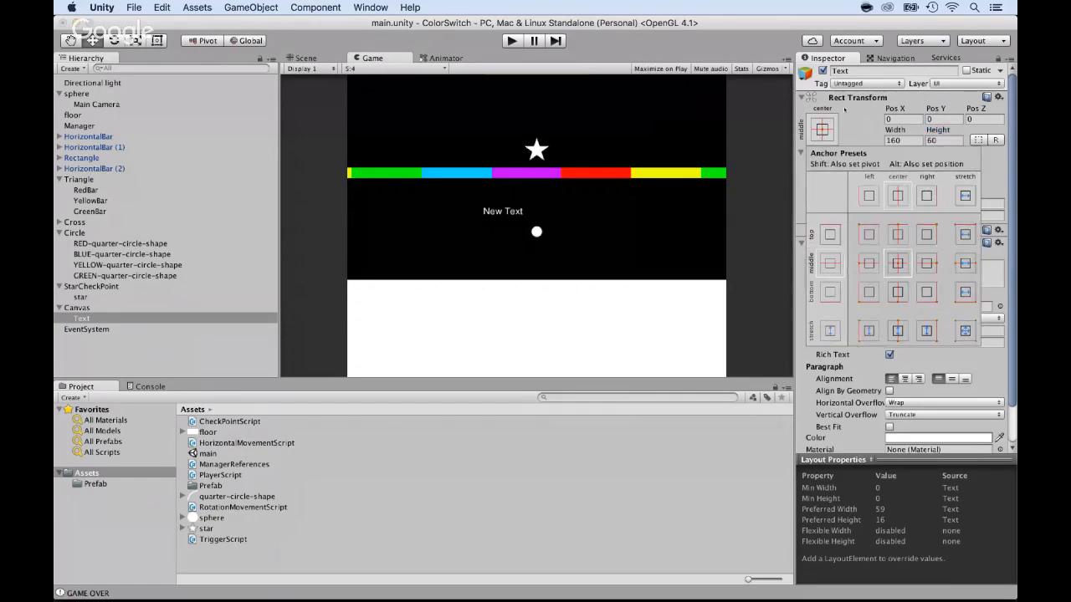
pyautogui.click(868, 235)
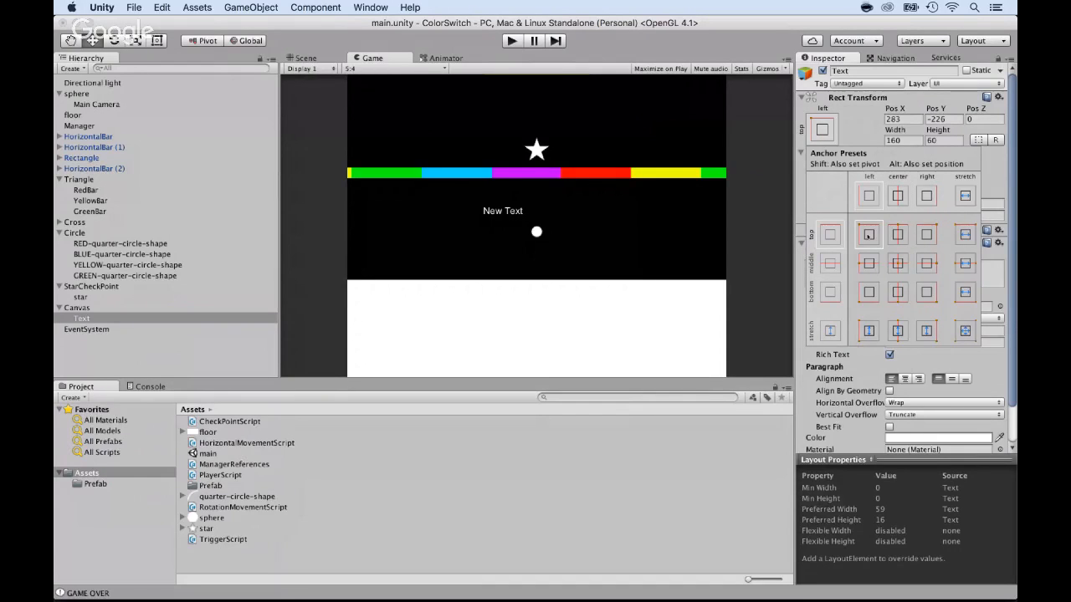
pyautogui.press('alt')
pyautogui.keyDown('alt'); pyautogui.click(867, 235); pyautogui.keyUp('alt')
pyautogui.click(870, 131)
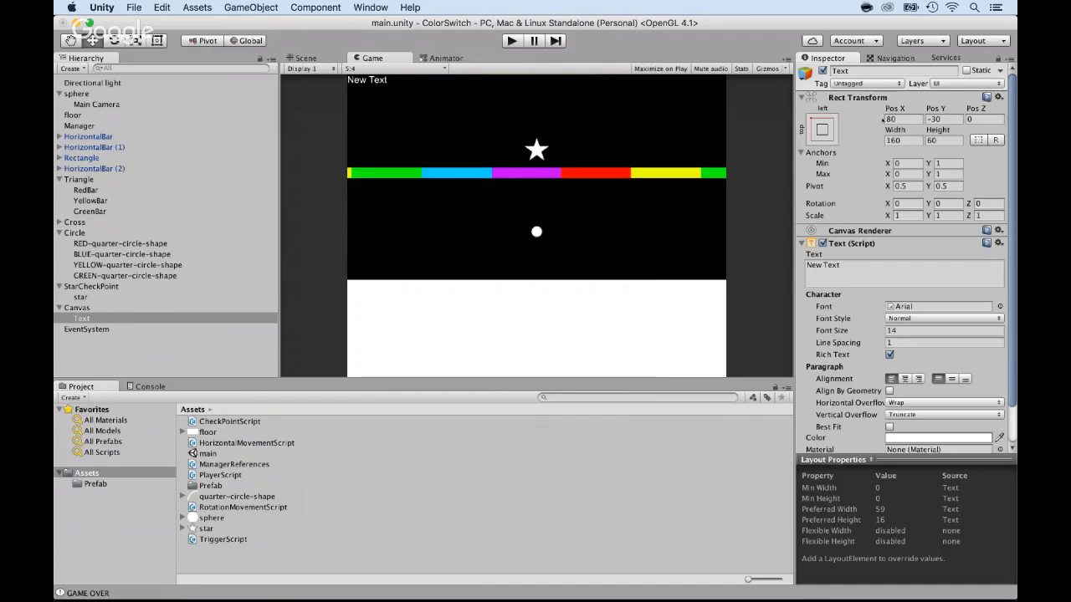
pyautogui.moveTo(893, 108); pyautogui.dragTo(914, 110)
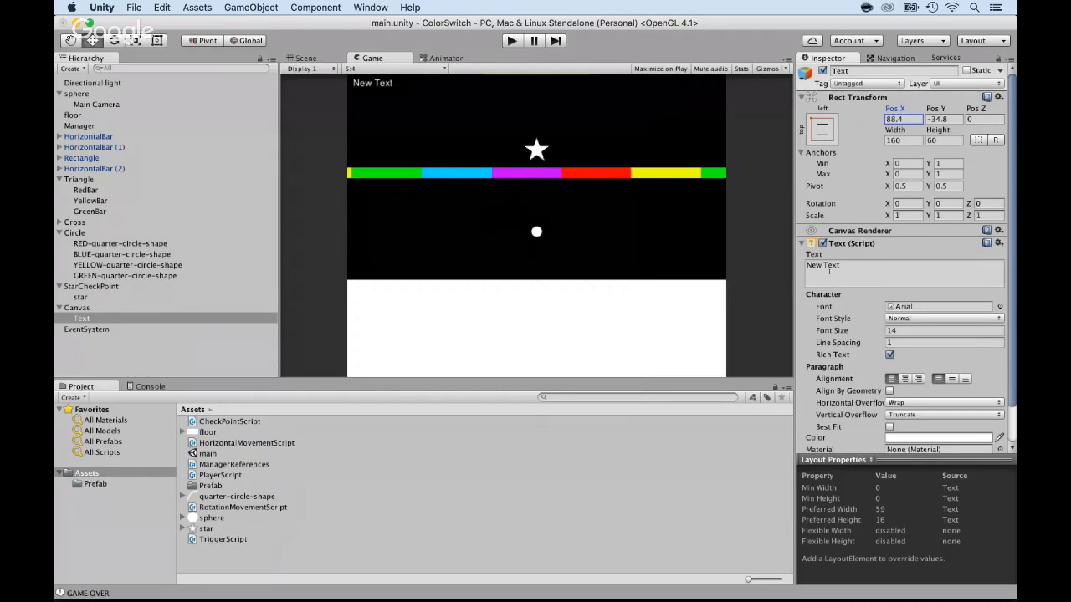
# Replace the Text element's placeholder content with 0
pyautogui.scroll(-2, 829, 272)
pyautogui.click(844, 223)
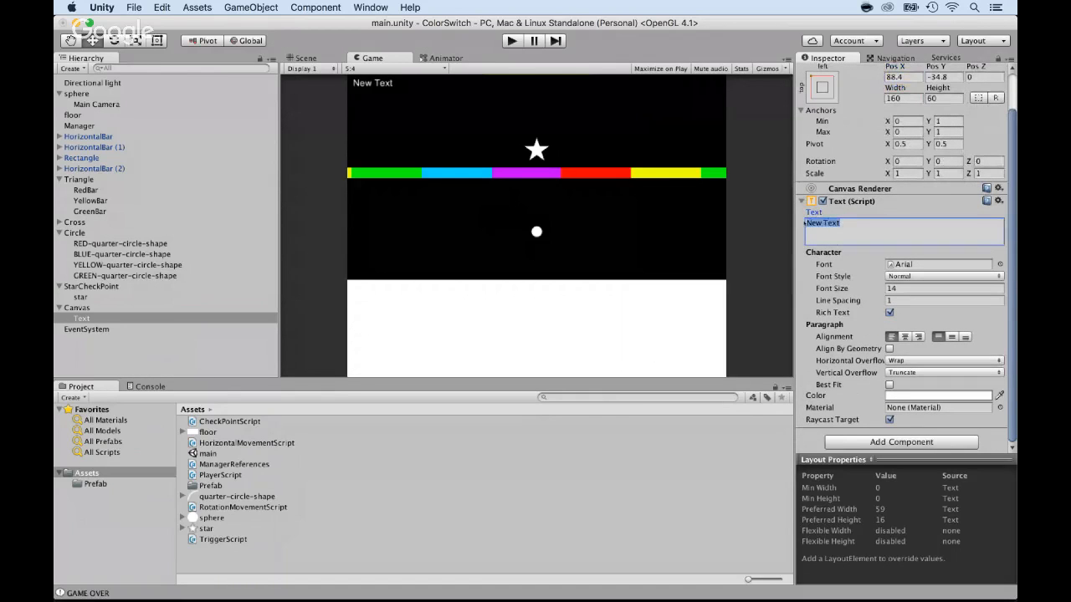
pyautogui.write('0')
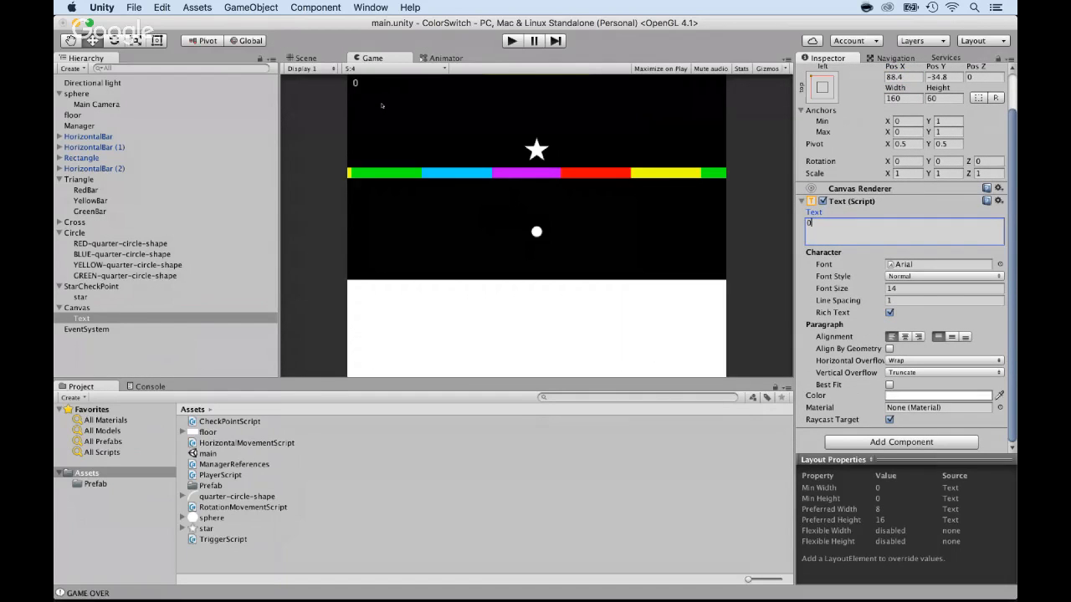
pyautogui.click(347, 97)
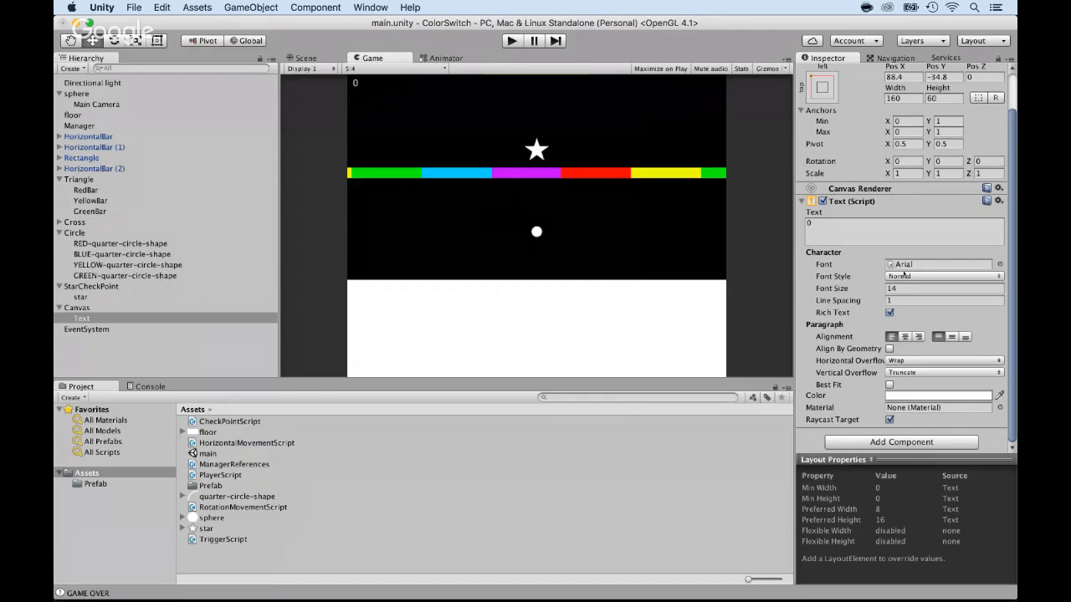
# Set the font size of the score text to 50
pyautogui.click(898, 288)
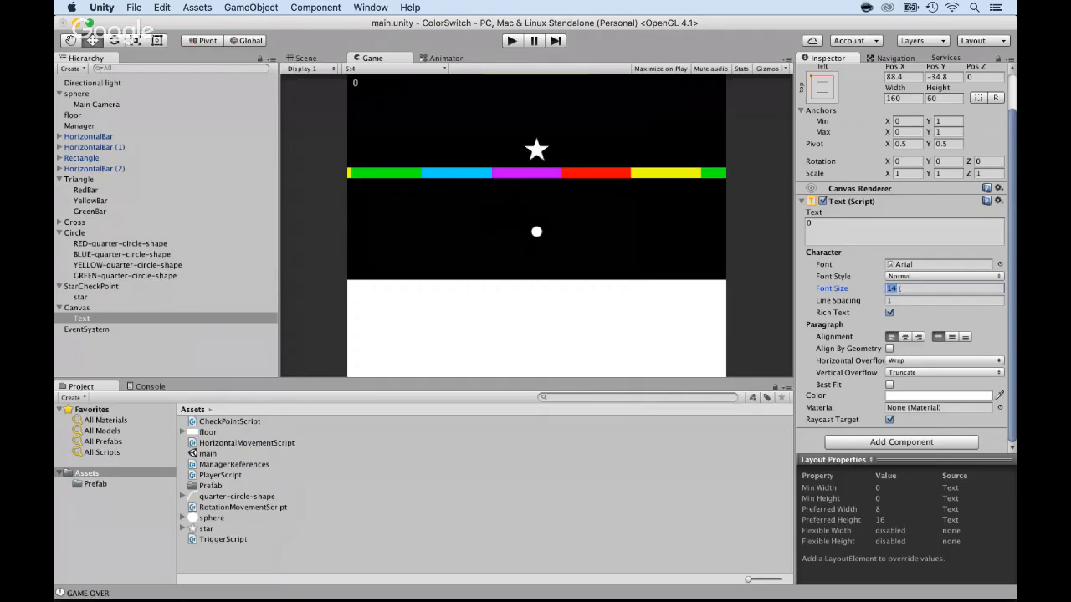
pyautogui.write('40')
pyautogui.press('BackSpace')
pyautogui.press('BackSpace')
pyautogui.press('BackSpace')
pyautogui.press('BackSpace')
pyautogui.write('40')
pyautogui.press('BackSpace')
pyautogui.press('BackSpace')
pyautogui.write('50')
pyautogui.click(849, 264)
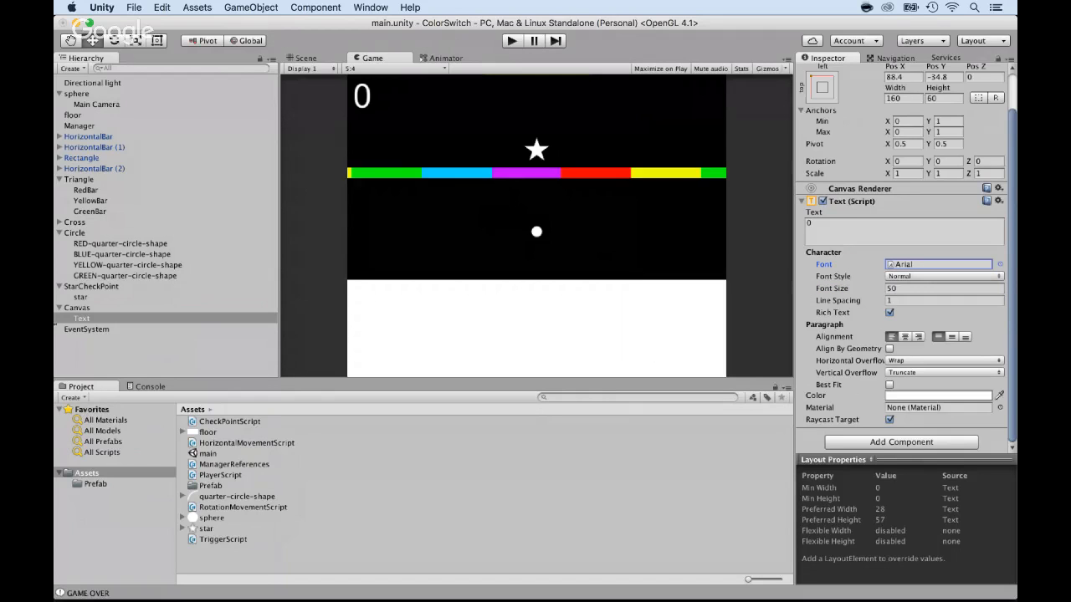
# Rename the Text object under Canvas to ScoreText
pyautogui.click(73, 320)
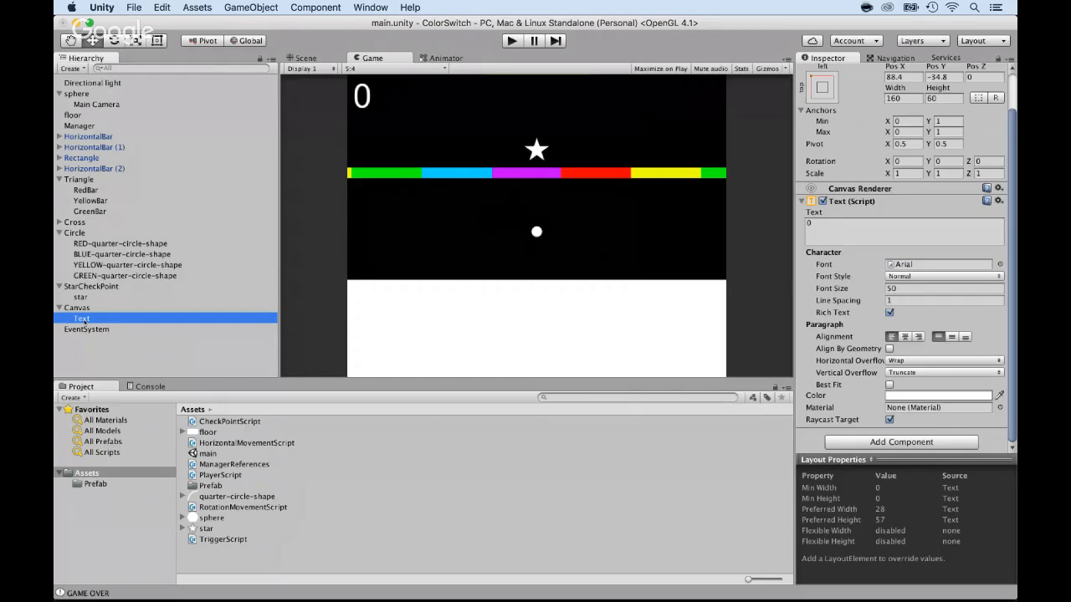
pyautogui.press('Return')
pyautogui.write('ScoreText')
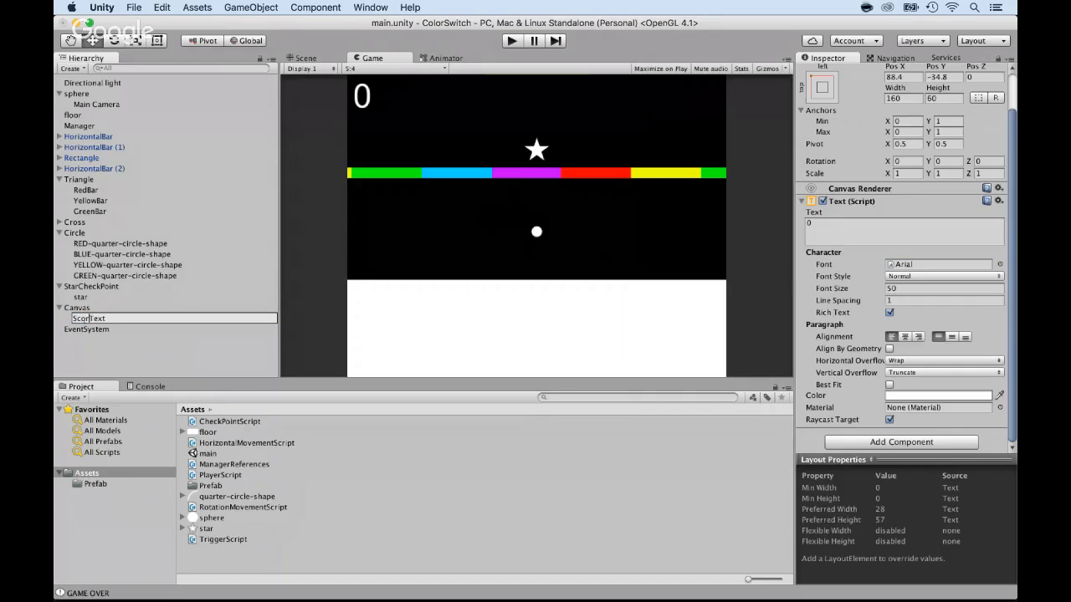
pyautogui.press('Return')
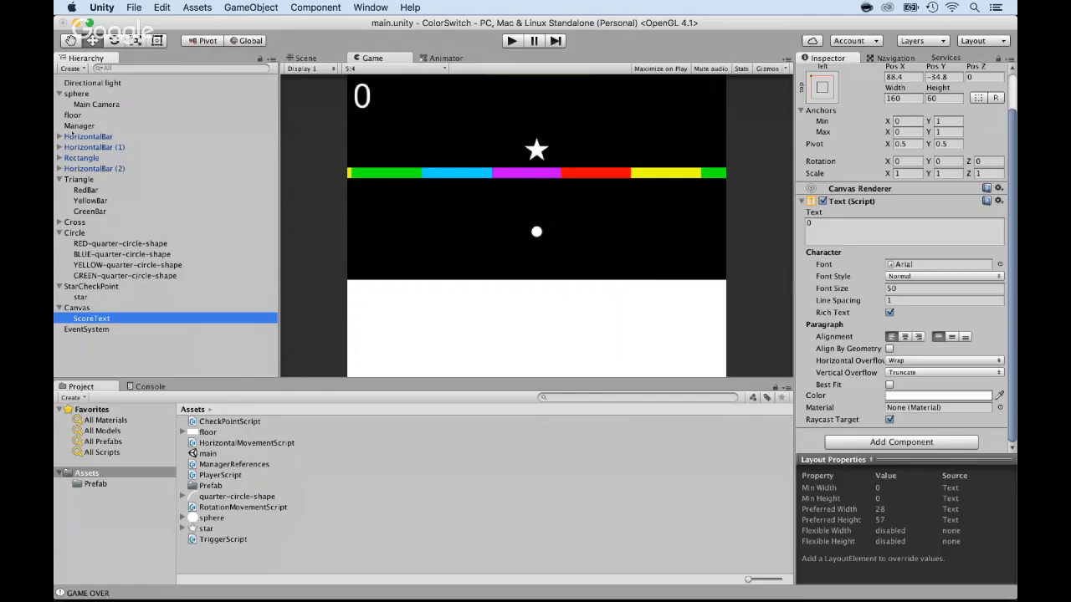
# Select the Manager object and open its ManagerReferences script in MonoDevelop for editing
pyautogui.click(92, 127)
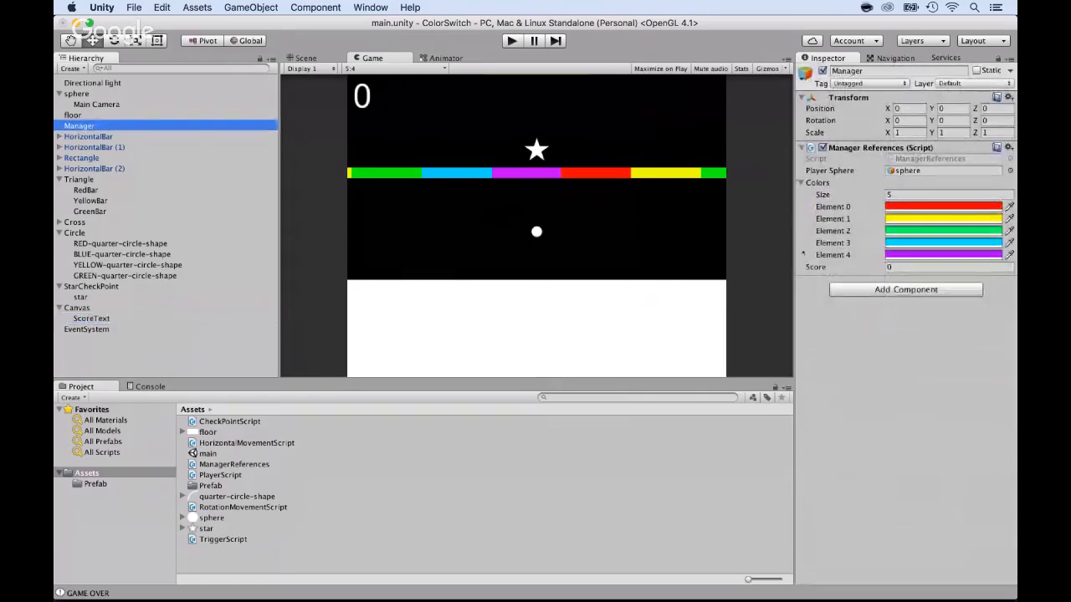
pyautogui.doubleClick(234, 464)
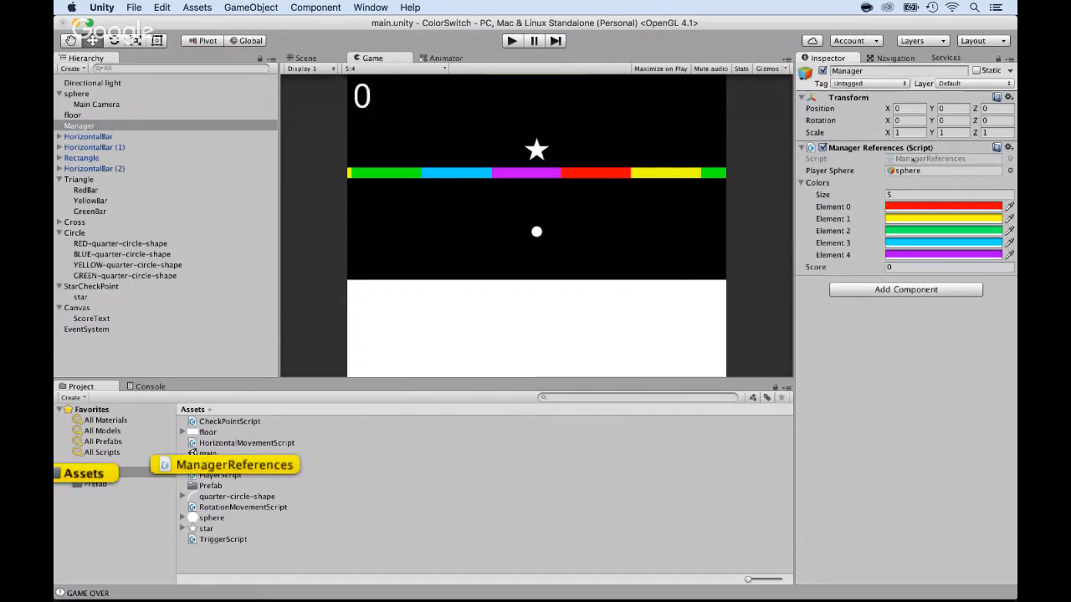
pyautogui.scroll(1, 326, 256)
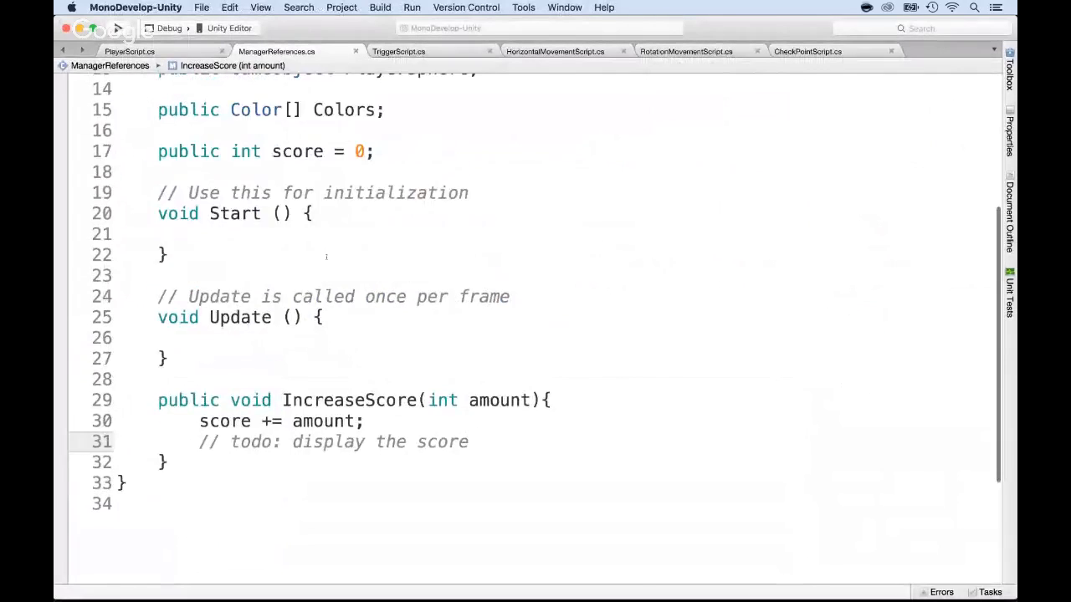
pyautogui.scroll(5, 326, 257)
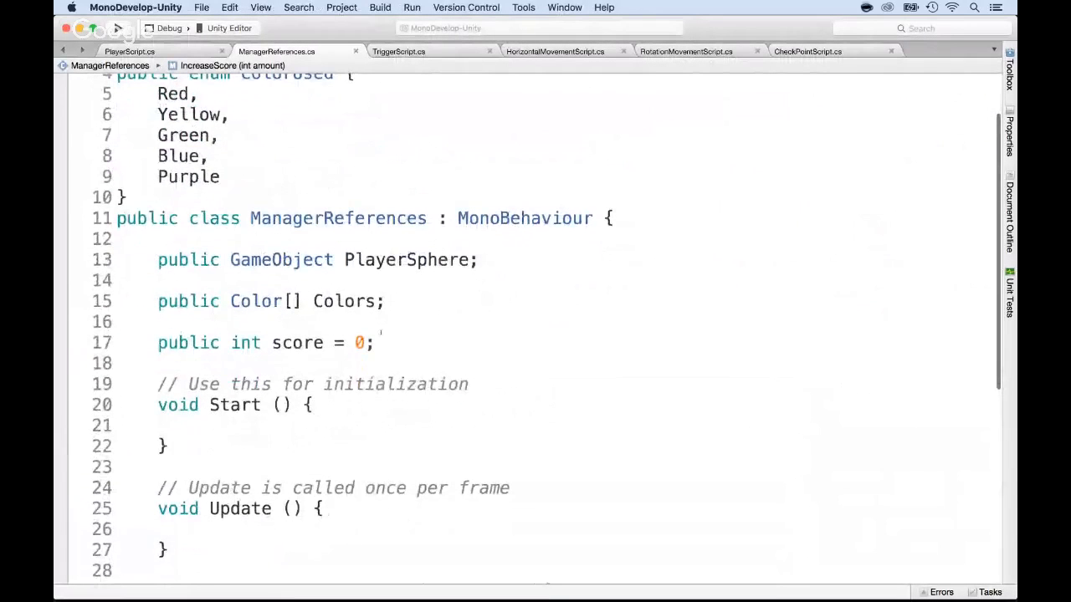
pyautogui.scroll(2, 381, 333)
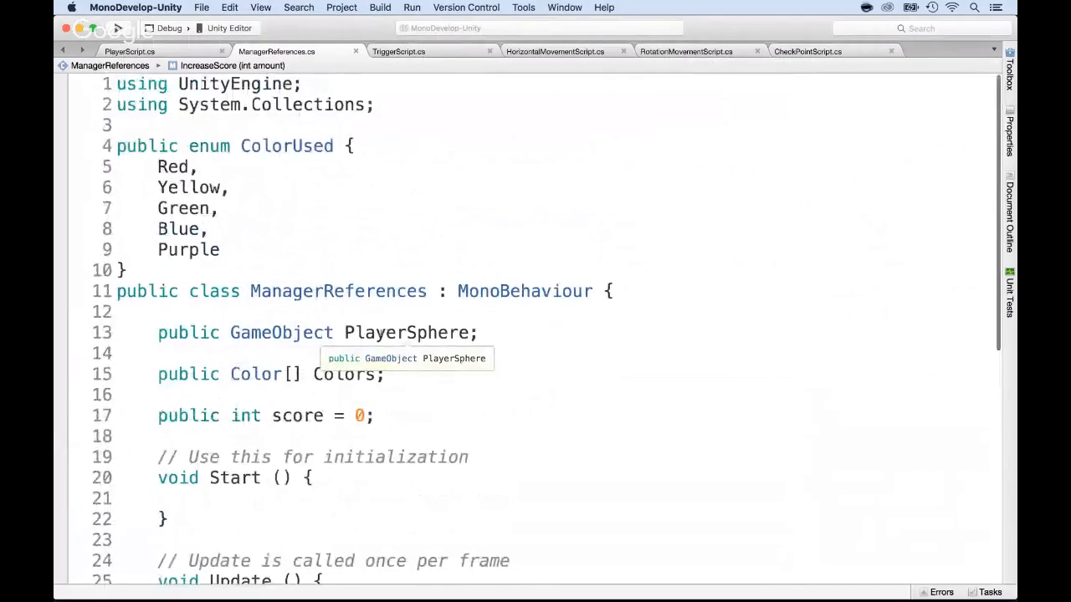
# Import the UnityEngine.UI namespace below the System.Collections line in the ManagerReferences script
pyautogui.click(388, 105)
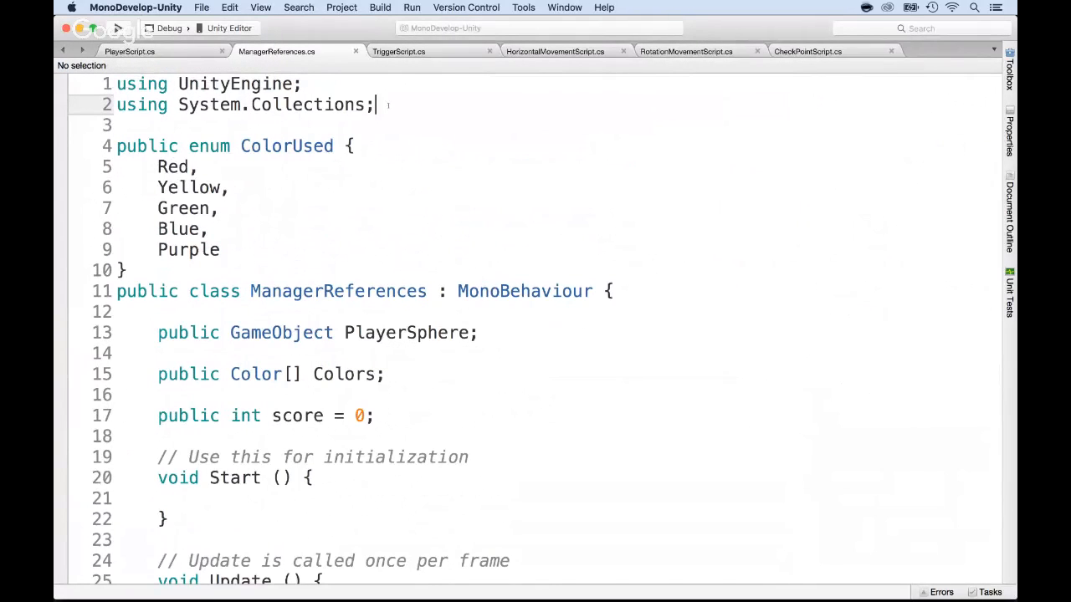
pyautogui.press('Return')
pyautogui.write('usin')
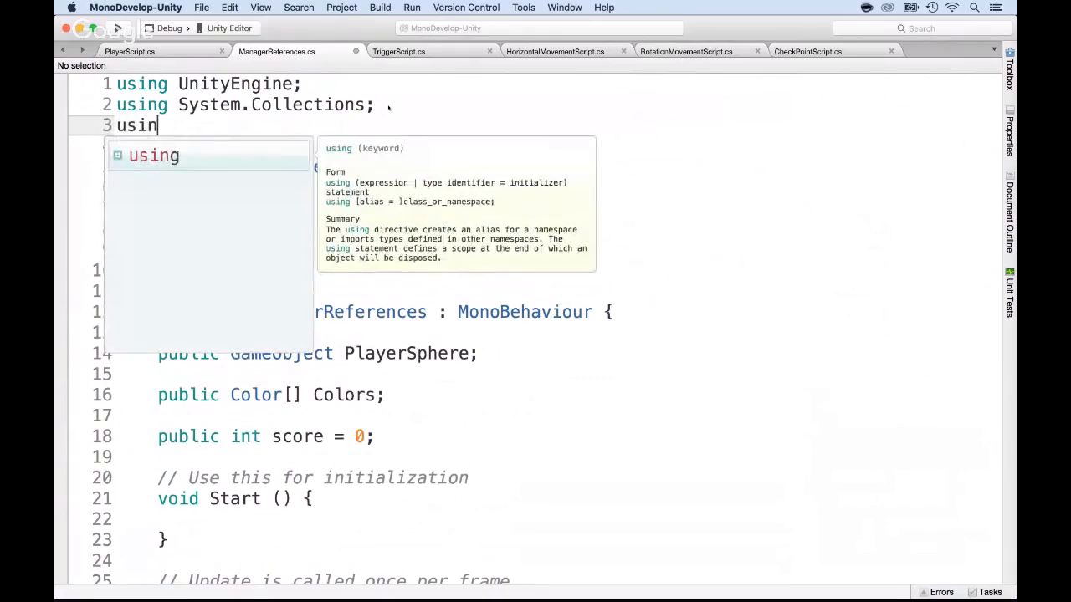
pyautogui.write('g Sys')
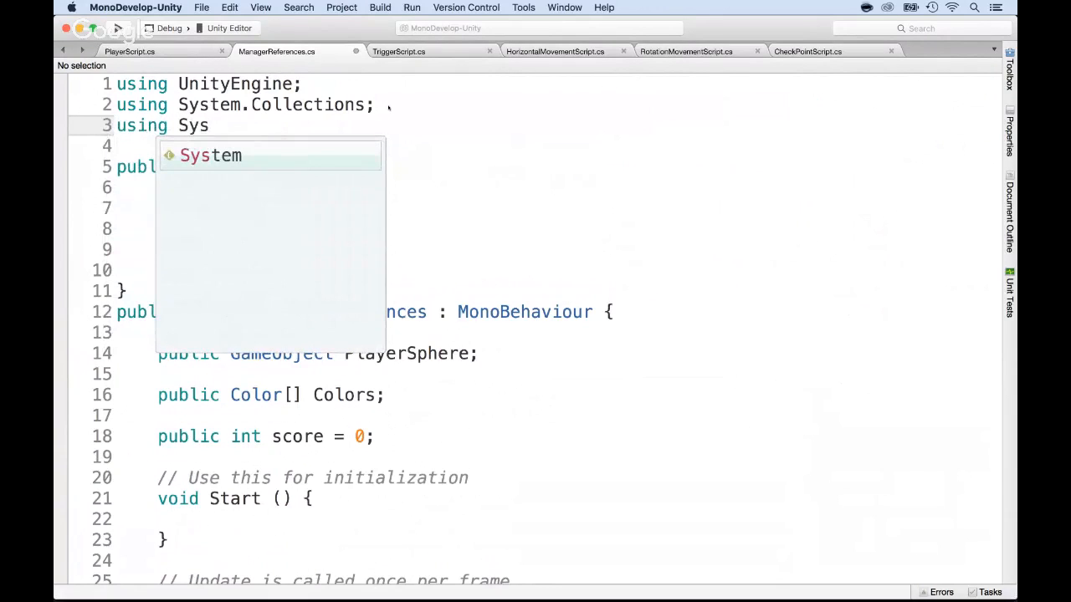
pyautogui.press('BackSpace')
pyautogui.press('BackSpace')
pyautogui.press('BackSpace')
pyautogui.write('Unity')
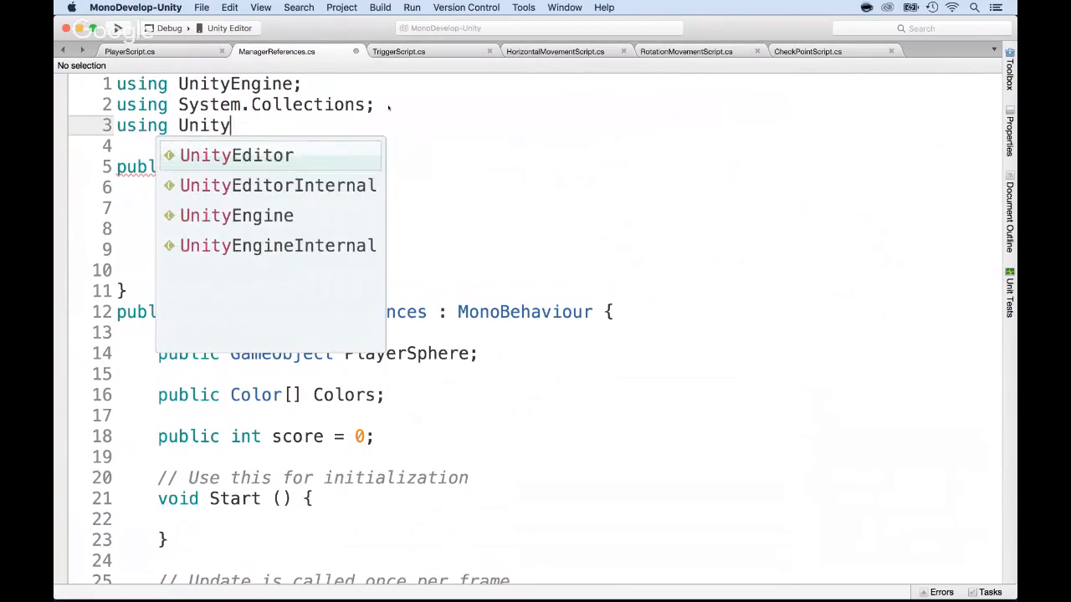
pyautogui.press('Down')
pyautogui.press('Down')
pyautogui.write('Engine.U')
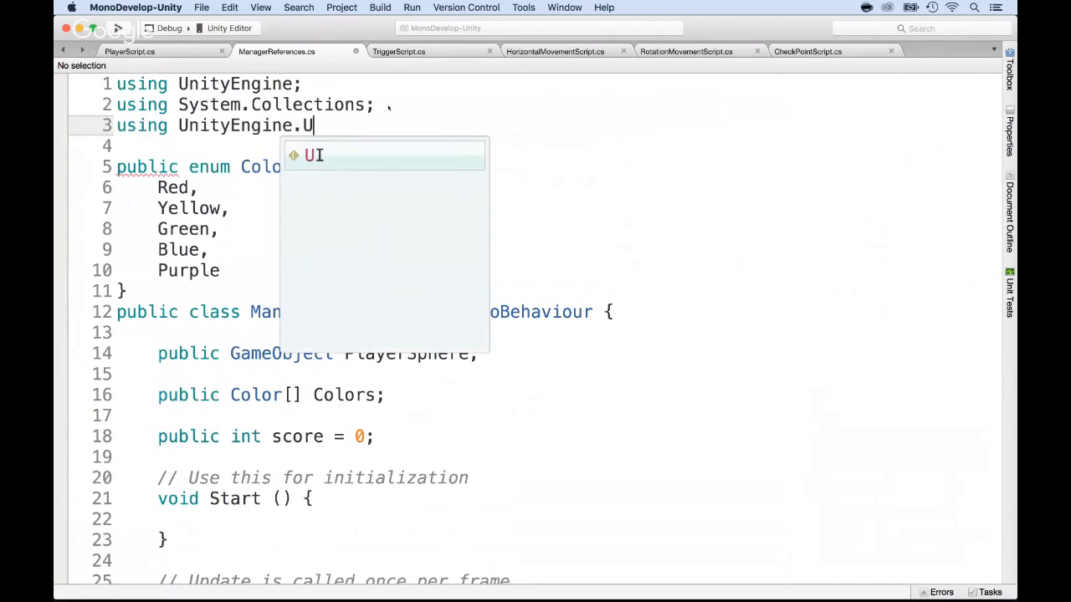
pyautogui.write('I;')
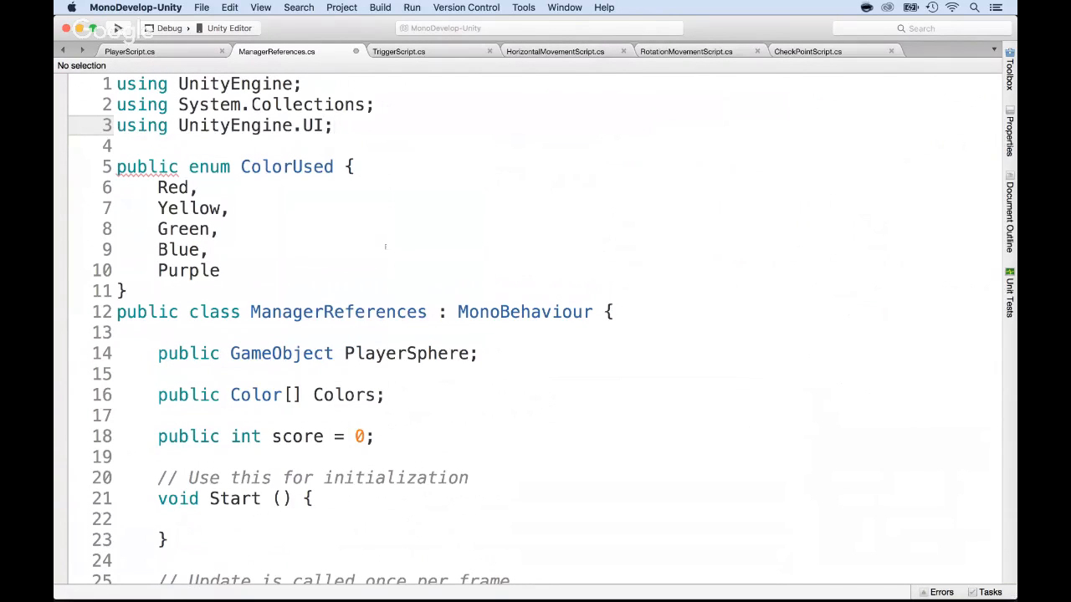
# Declare a public Text variable named scoreText directly below the score variable in the ManagerReferences class
pyautogui.scroll(-2, 386, 245)
pyautogui.click(401, 371)
pyautogui.press('Return')
pyautogui.scroll(-1, 452, 276)
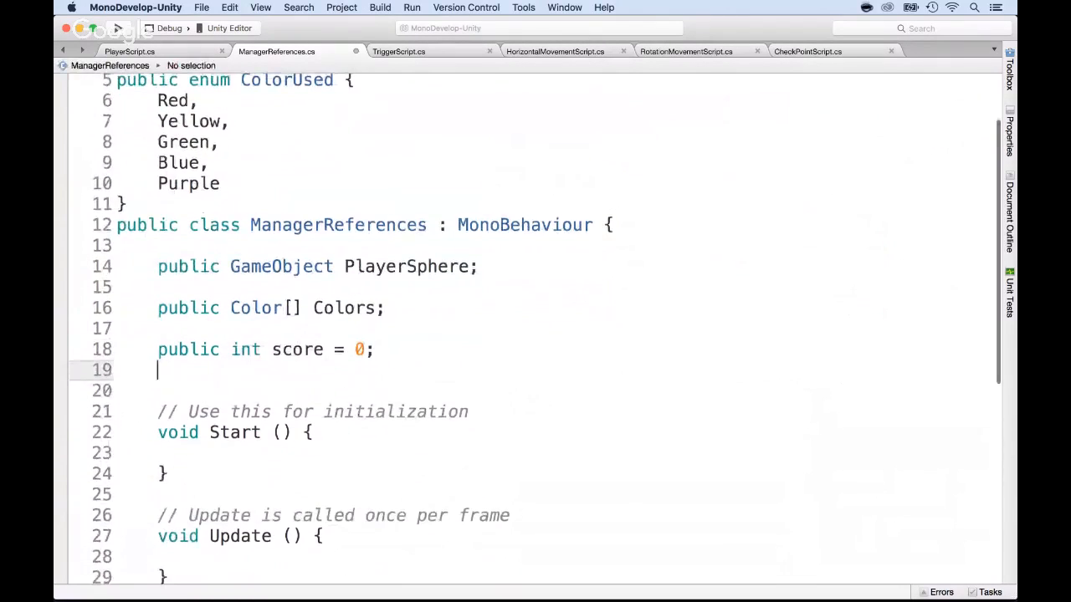
pyautogui.write('public ')
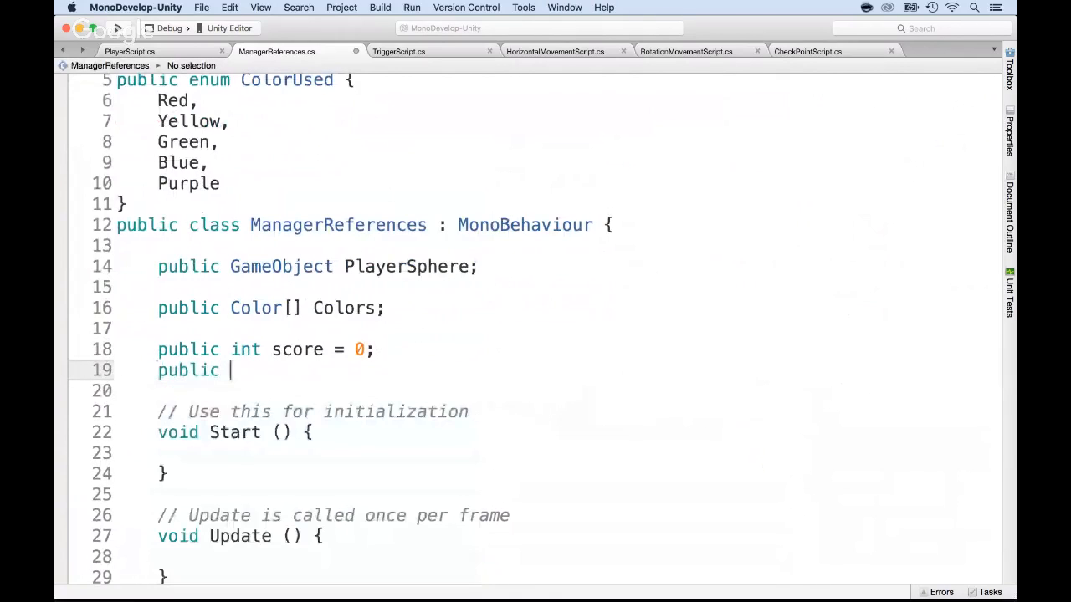
pyautogui.write('Text sco')
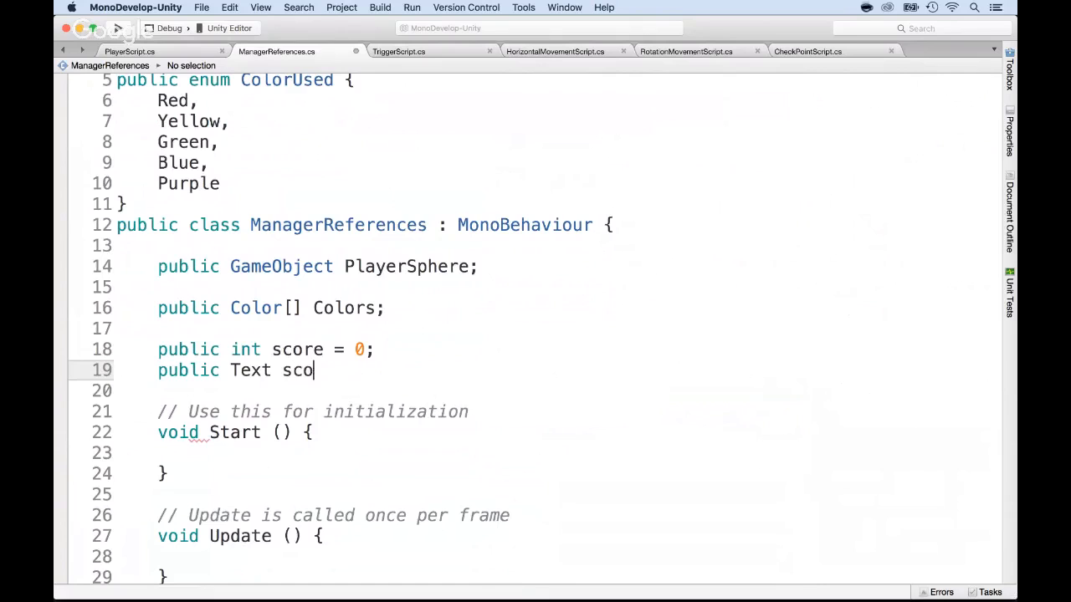
pyautogui.write('reText;')
# Replace the display-the-score comment in IncreaseScore with "scoreText.text = score.ToString ();" and save the script
pyautogui.scroll(-1, 372, 462)
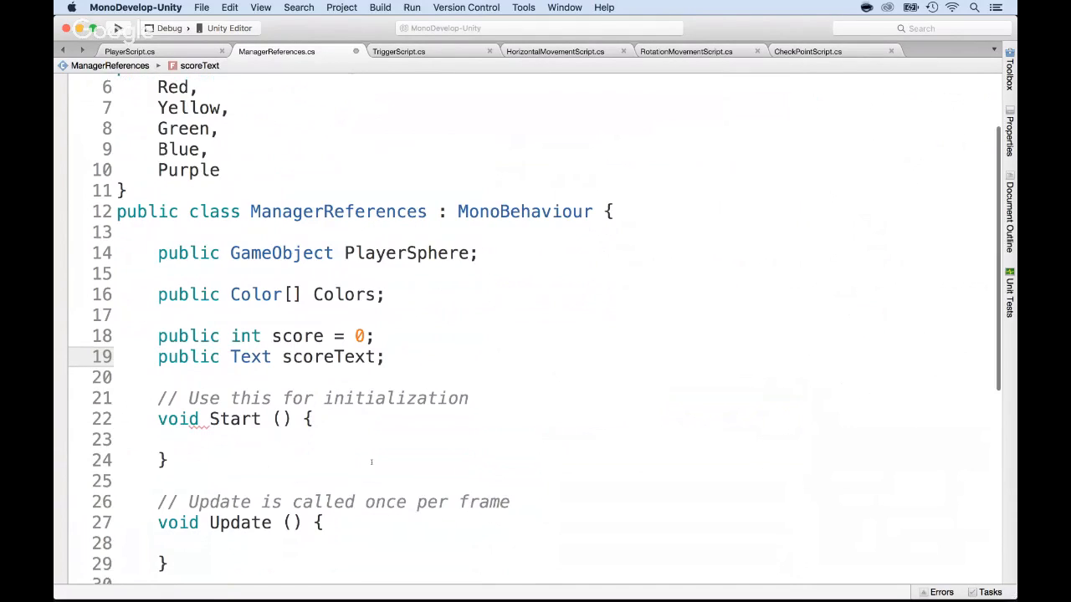
pyautogui.scroll(-10, 371, 462)
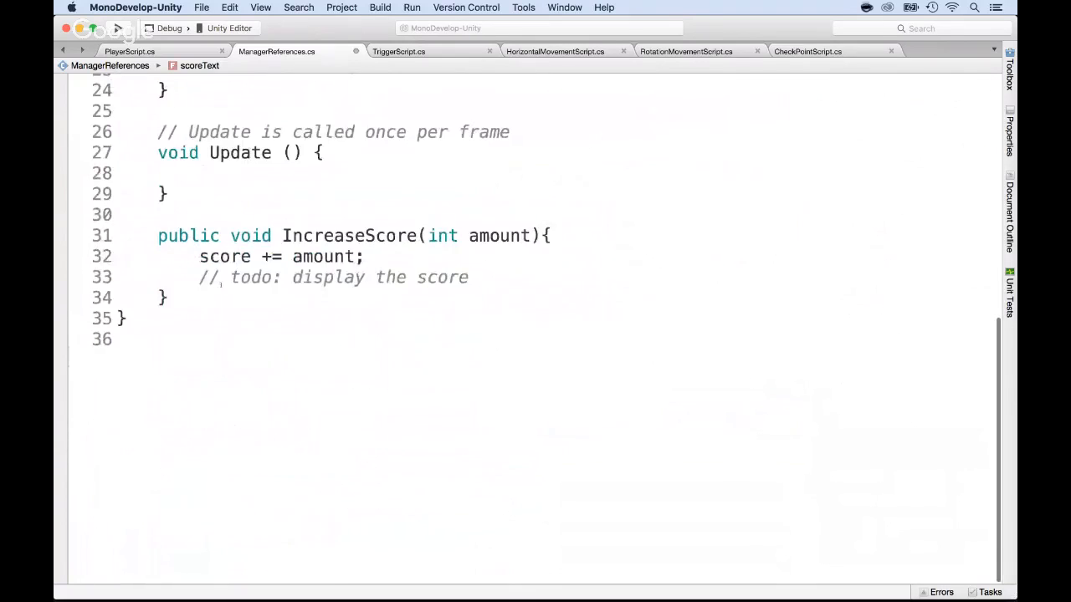
pyautogui.moveTo(199, 280); pyautogui.dragTo(472, 279)
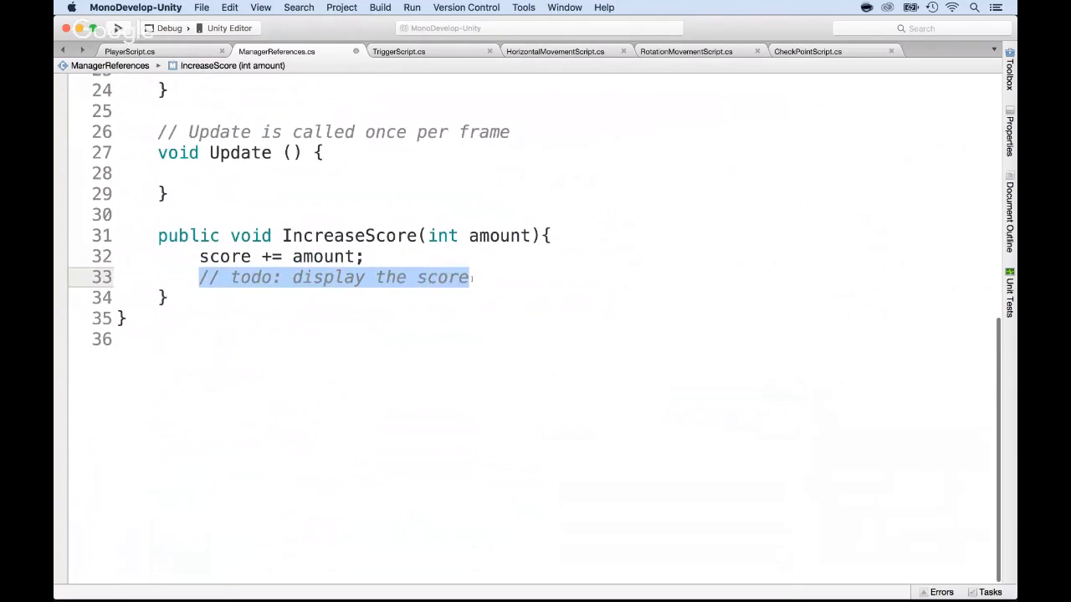
pyautogui.write('scoreText.te')
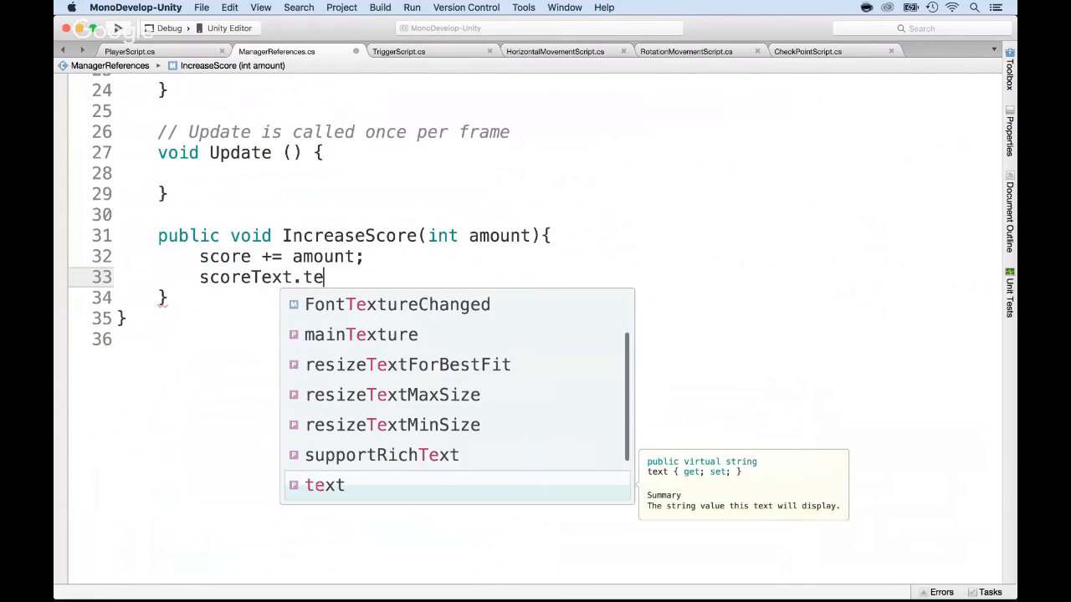
pyautogui.press('Return')
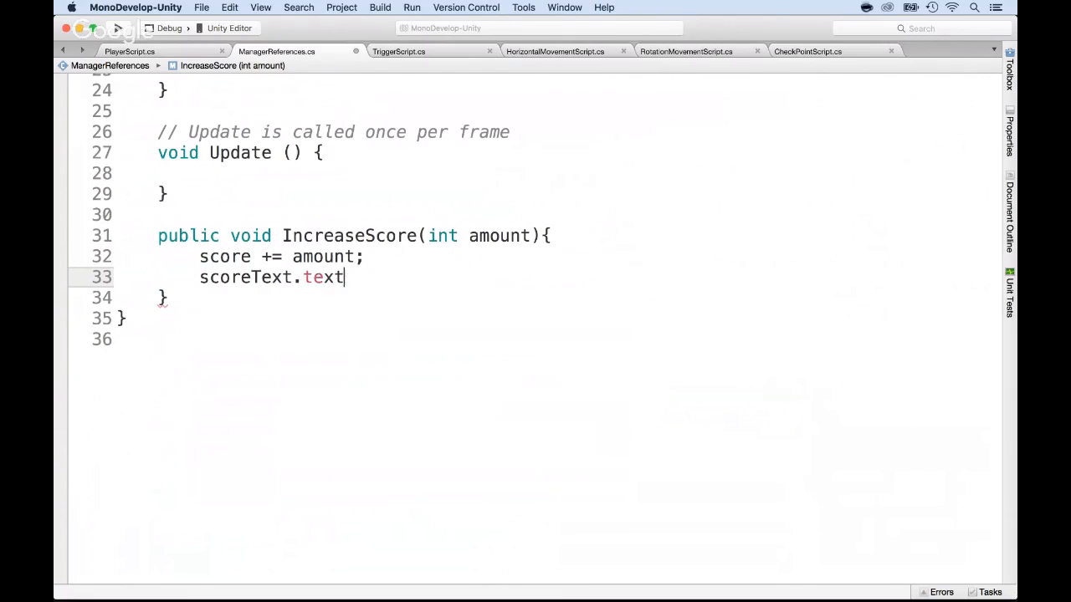
pyautogui.write('= score.toS')
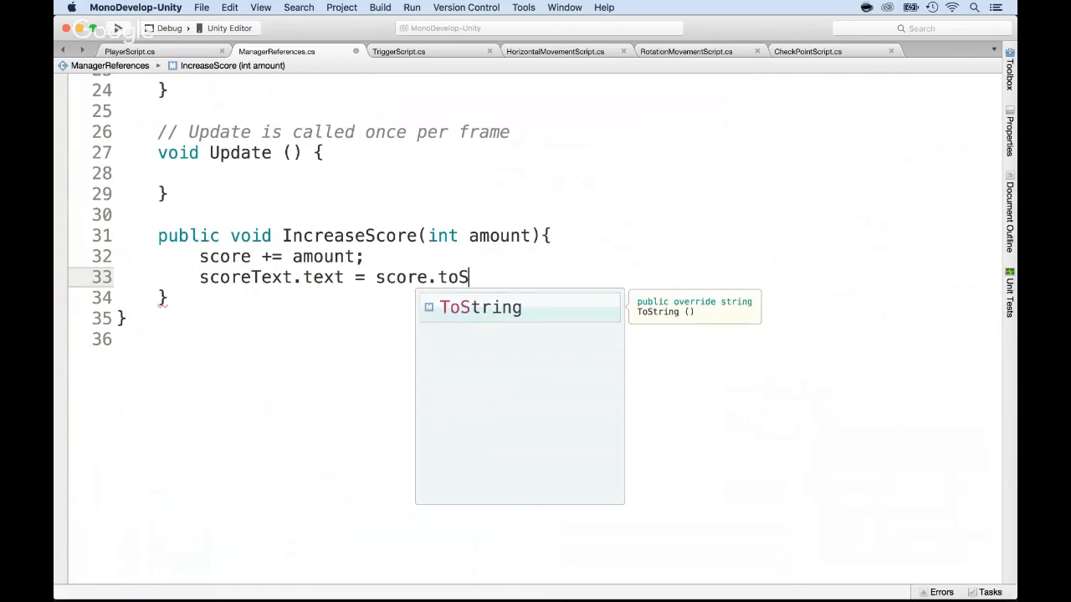
pyautogui.press('Return')
pyautogui.write('();')
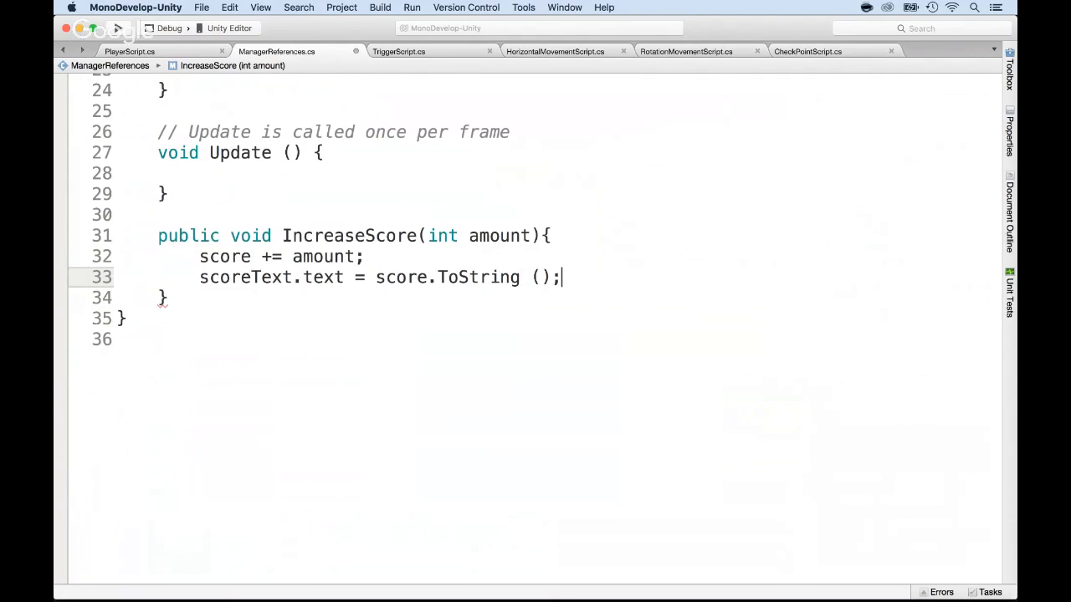
pyautogui.press('super+s')
# Add the comment "// todo: play a sound effect (score up!)" at the end of IncreaseScore and save the script
pyautogui.press('Return')
pyautogui.write('// todo')
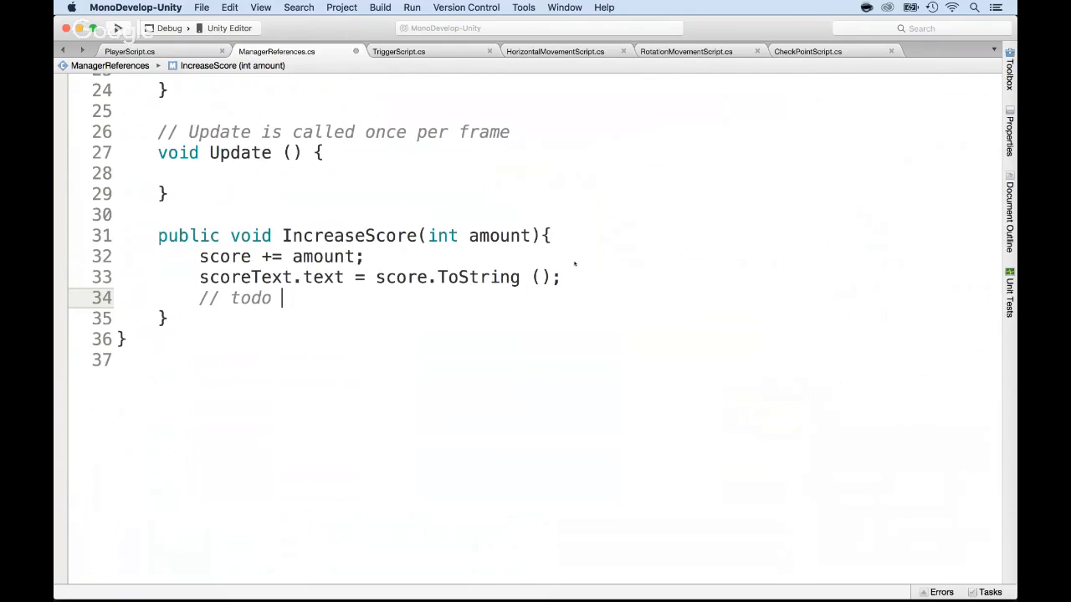
pyautogui.press('BackSpace')
pyautogui.write(': play a sound e')
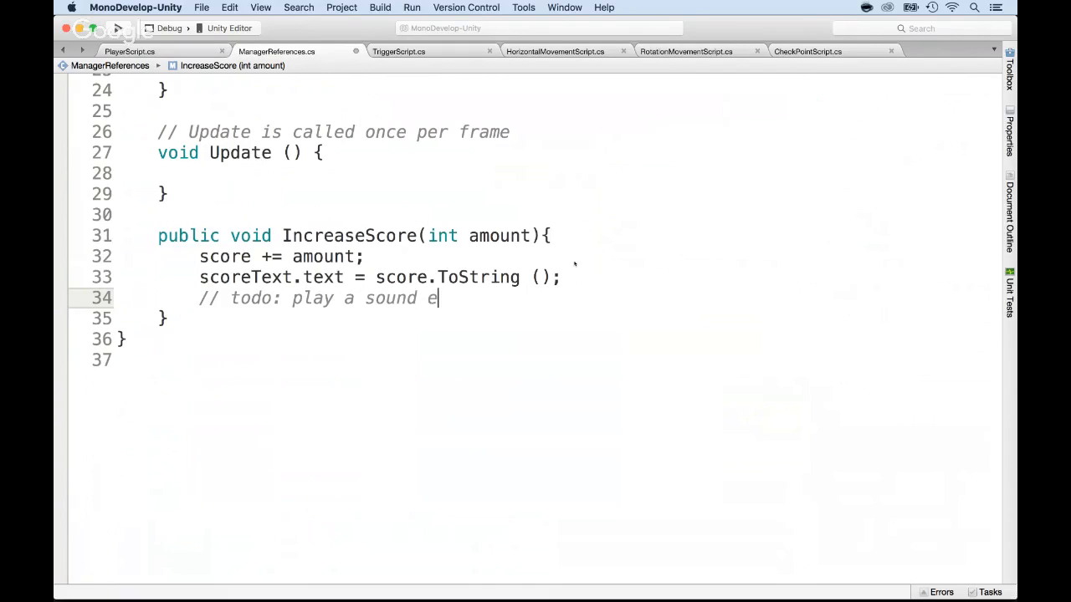
pyautogui.write('ffect (score up!)')
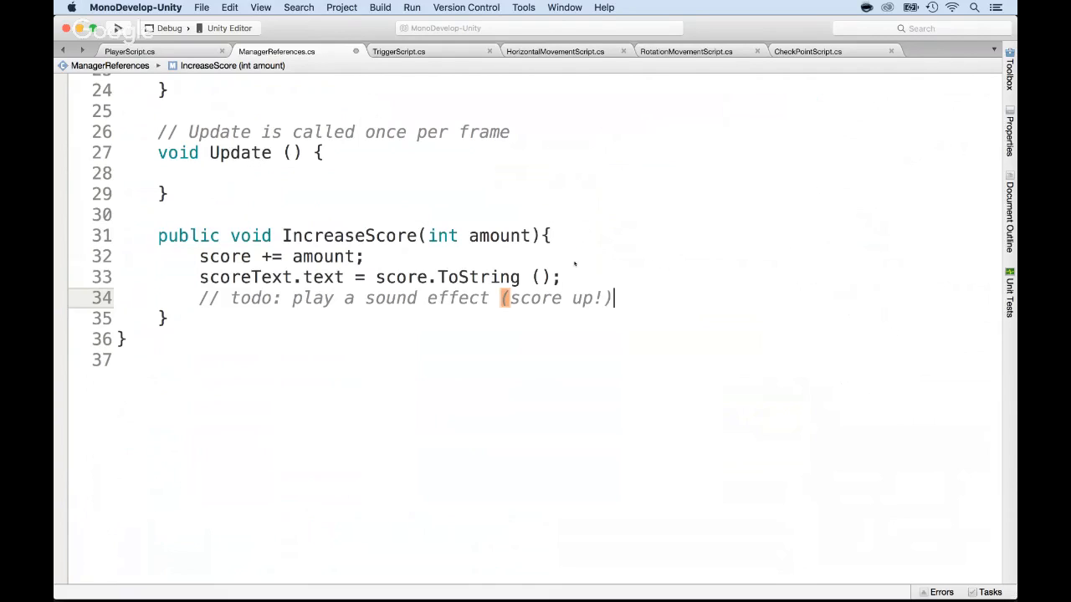
pyautogui.press('super+s')
# Switch to Unity and assign the ScoreText object to the Manager's Score Text reference
pyautogui.press('super+Tab')
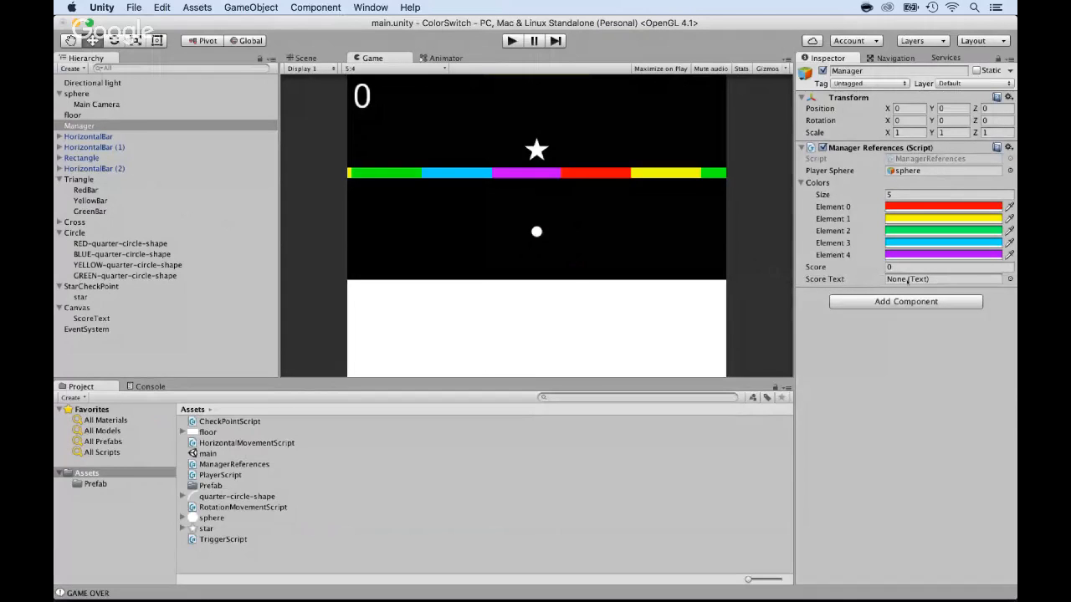
pyautogui.click(82, 318)
pyautogui.moveTo(82, 319); pyautogui.dragTo(892, 283)
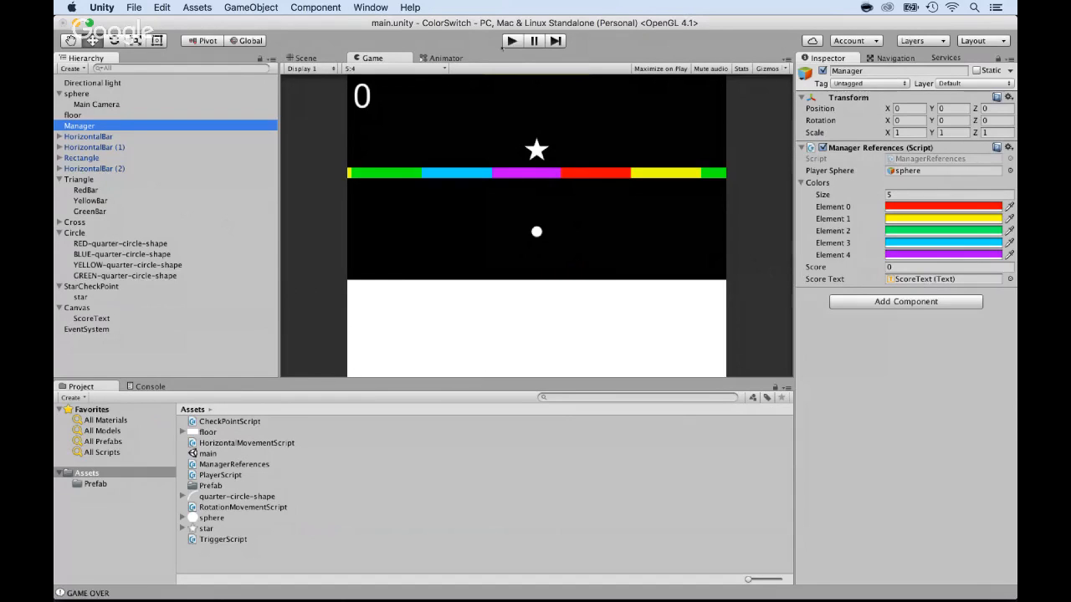
# Play-test the game by bouncing the ball through the star and up to the triangle, and stop the game
pyautogui.click(510, 41)
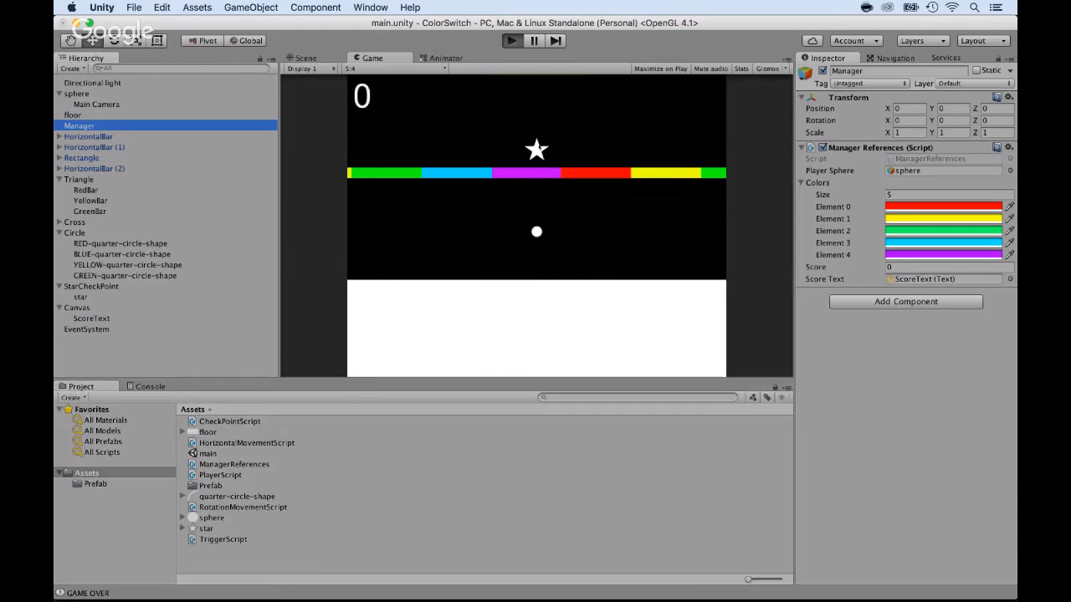
pyautogui.click(510, 41)
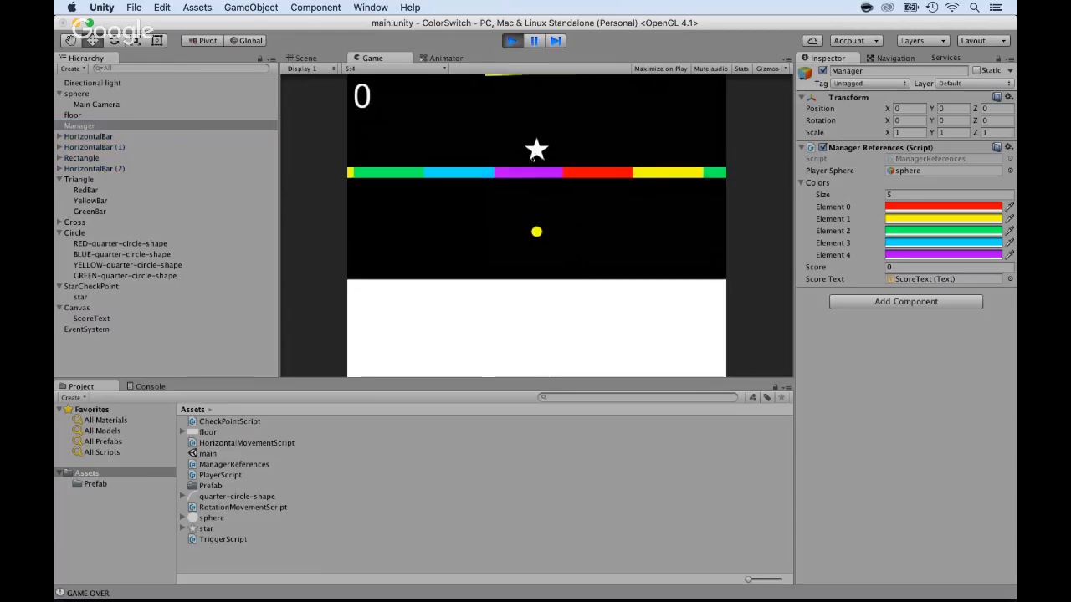
pyautogui.click(495, 192)
pyautogui.click(495, 192)
pyautogui.click(495, 193)
pyautogui.click(495, 192)
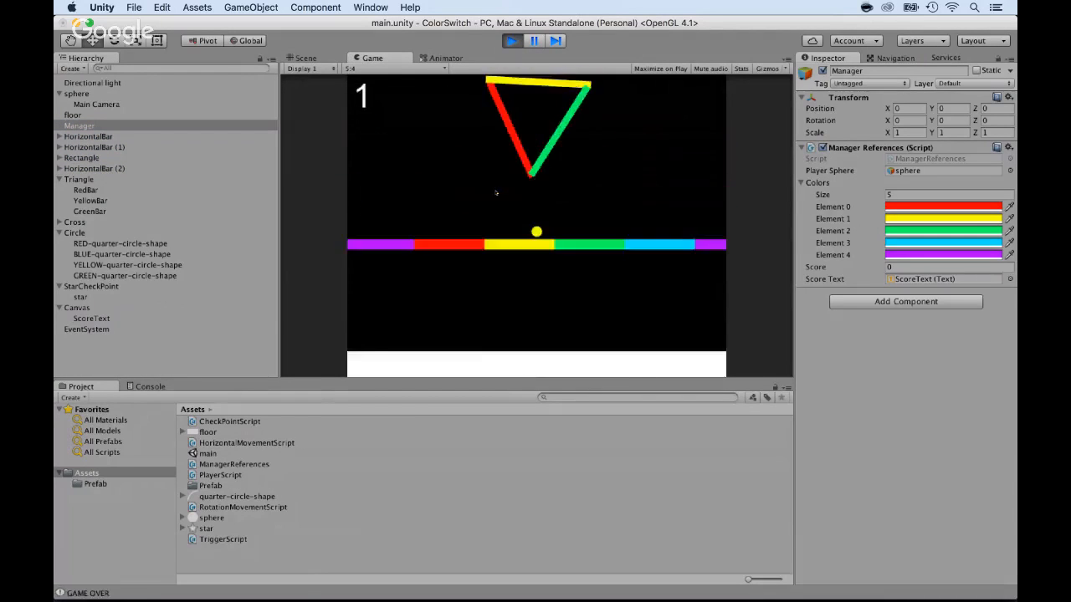
pyautogui.click(495, 192)
pyautogui.click(495, 192)
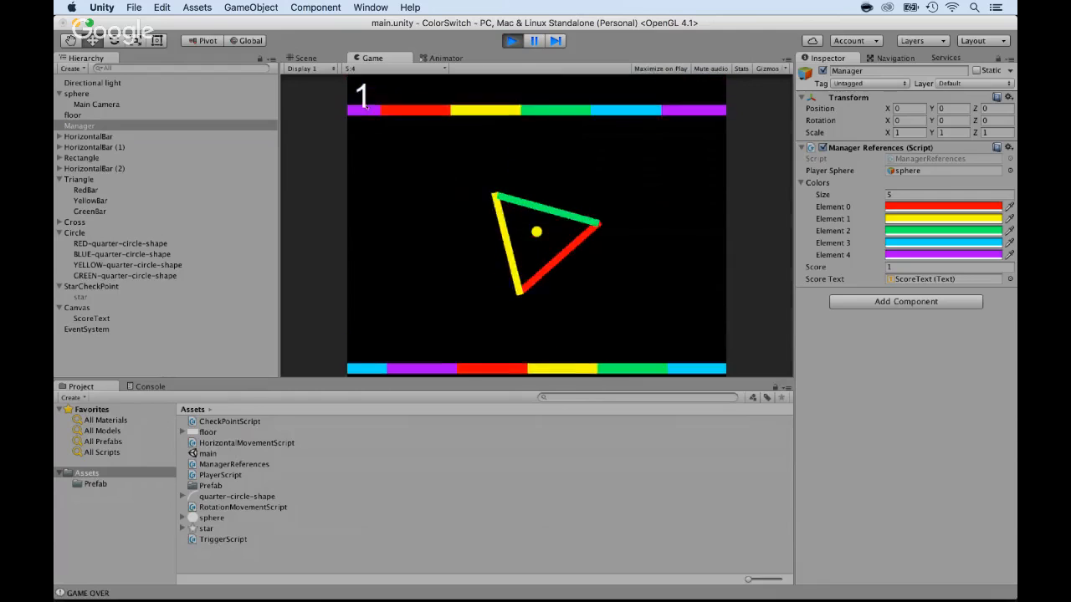
pyautogui.click(512, 42)
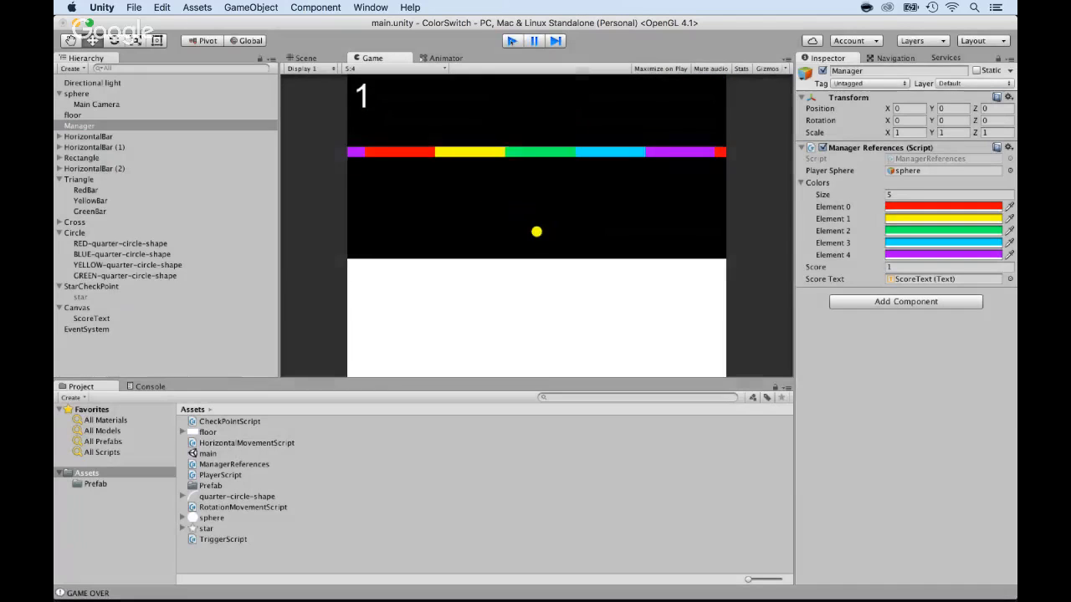
# Set the font style of the ScoreText object to Bold
pyautogui.click(88, 320)
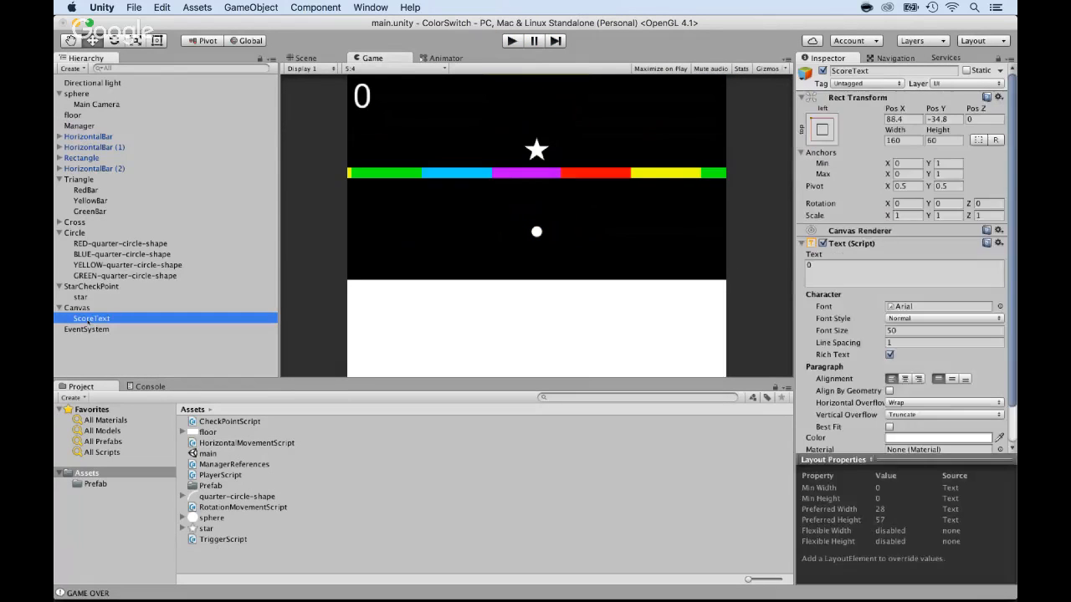
pyautogui.click(898, 319)
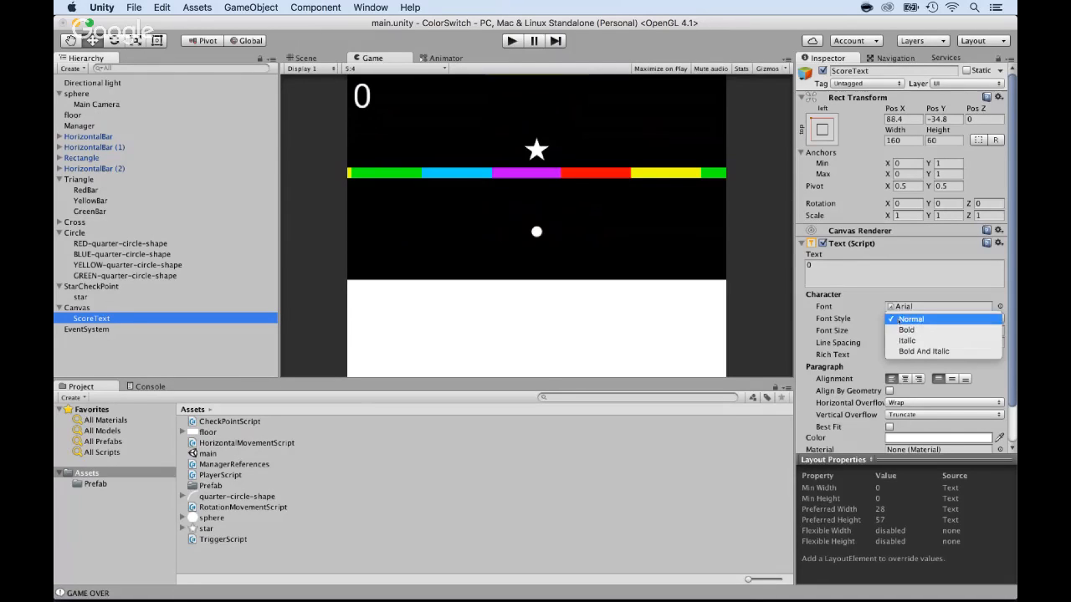
pyautogui.click(904, 329)
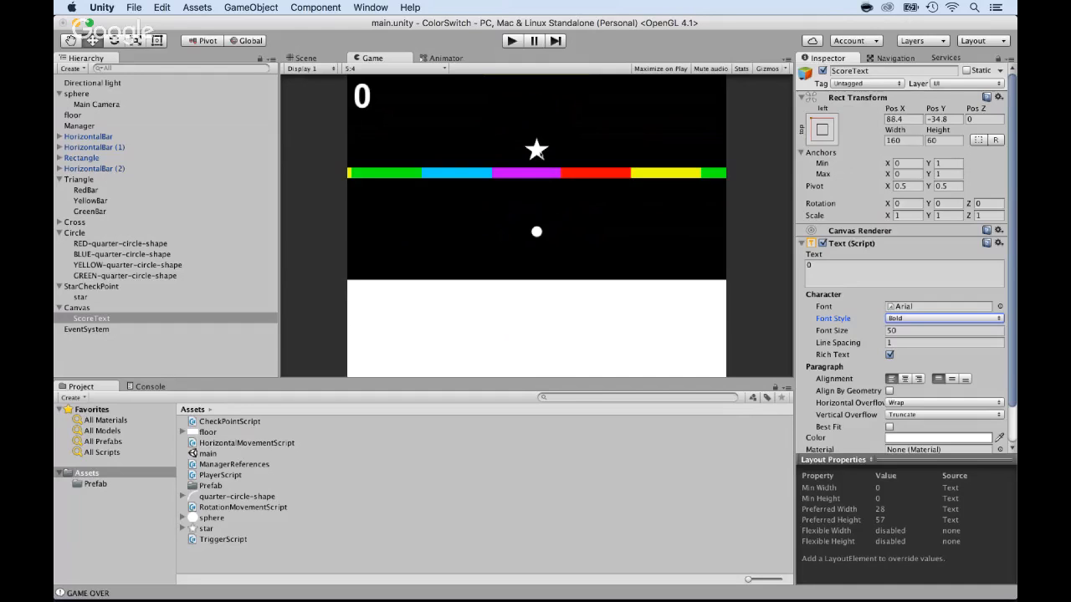
# Collapse the StarCheckPoint object's hierarchy and create an empty prefab named StarCheckPoint in the Prefab folder
pyautogui.click(60, 287)
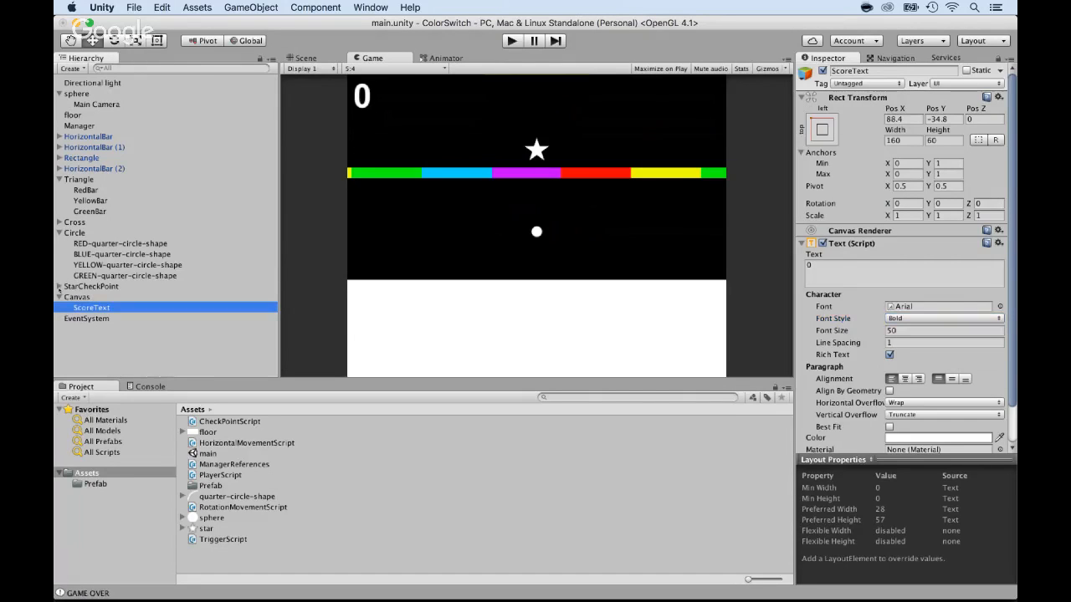
pyautogui.click(71, 287)
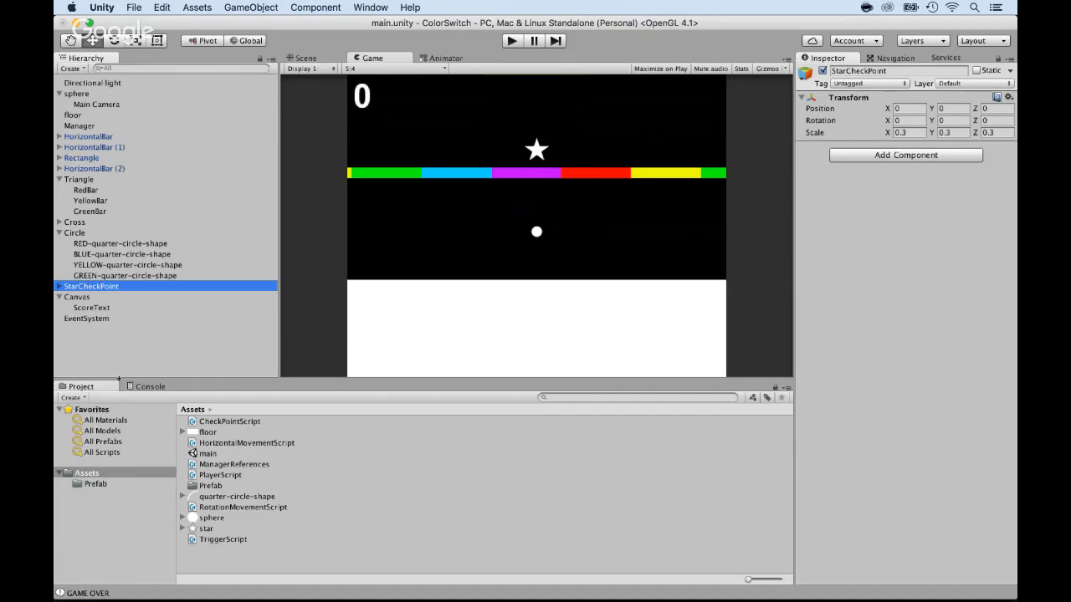
pyautogui.click(95, 485)
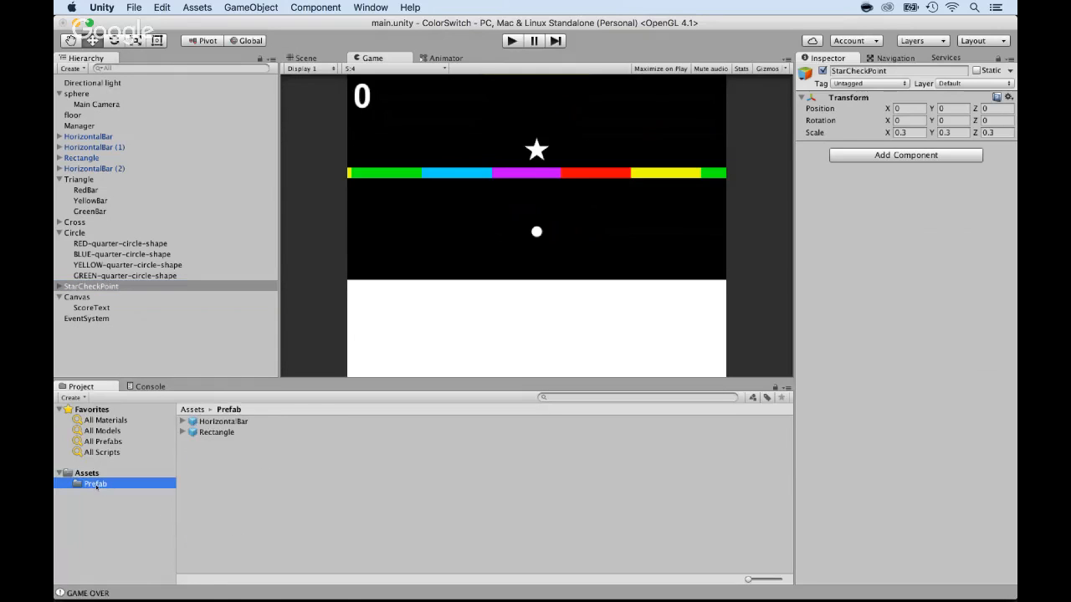
pyautogui.rightClick(199, 478)
pyautogui.moveTo(228, 361)
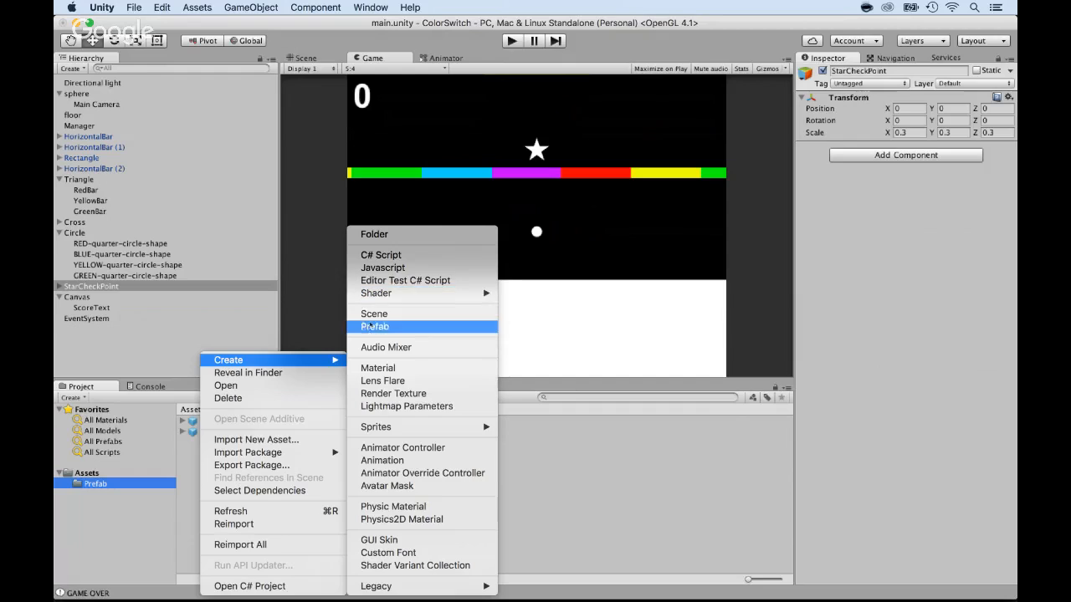
pyautogui.click(371, 325)
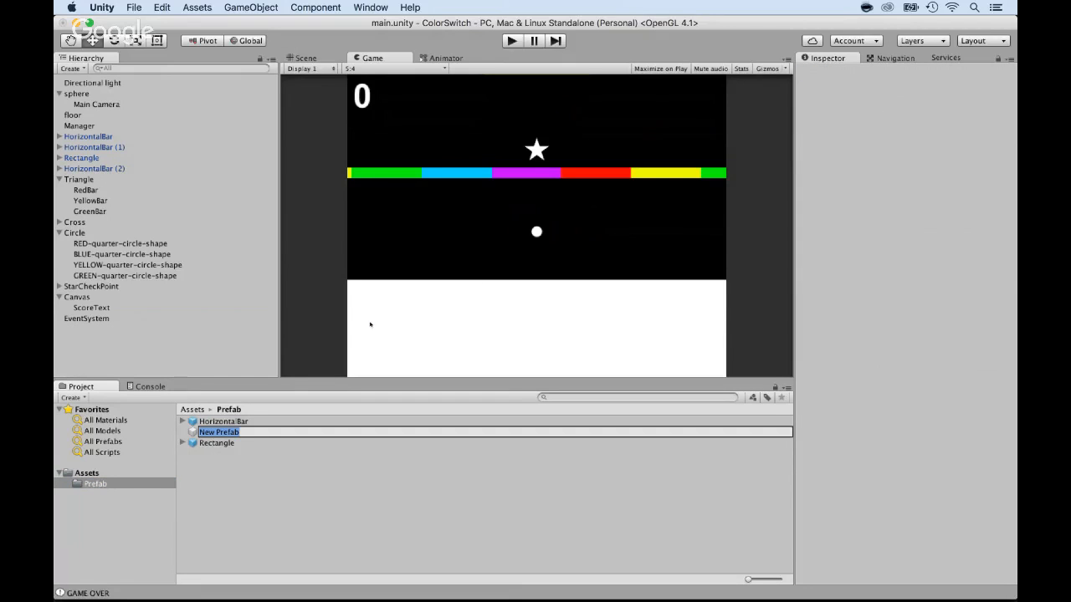
pyautogui.write('StarCheckPoint')
pyautogui.press('Return')
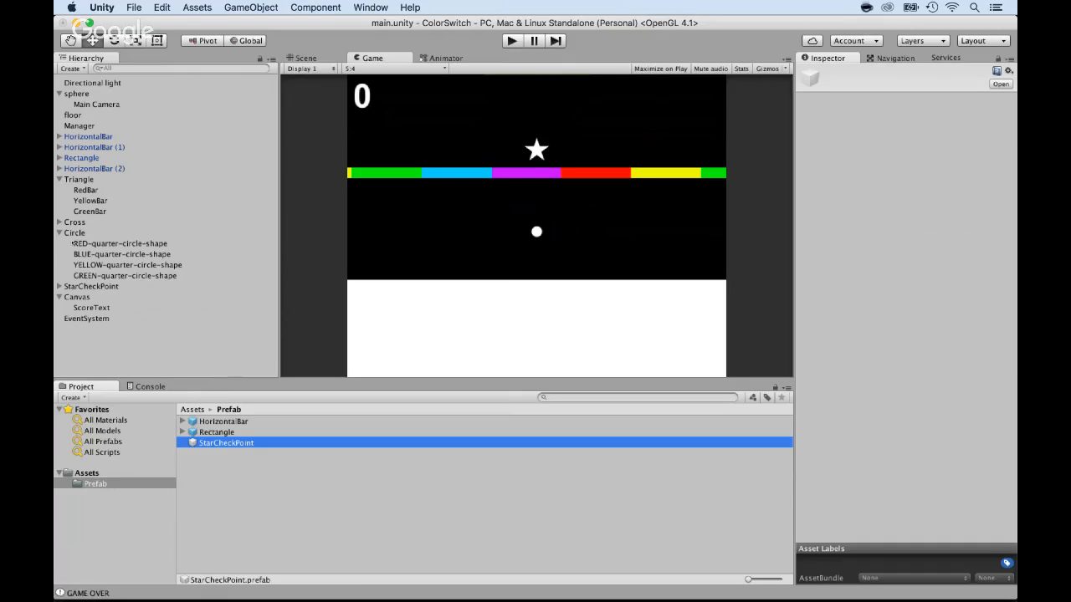
# Fill the empty StarCheckPoint prefab with the StarCheckPoint scene object, and collapse the Canvas, Triangle and Circle hierarchies
pyautogui.moveTo(66, 287); pyautogui.dragTo(194, 444)
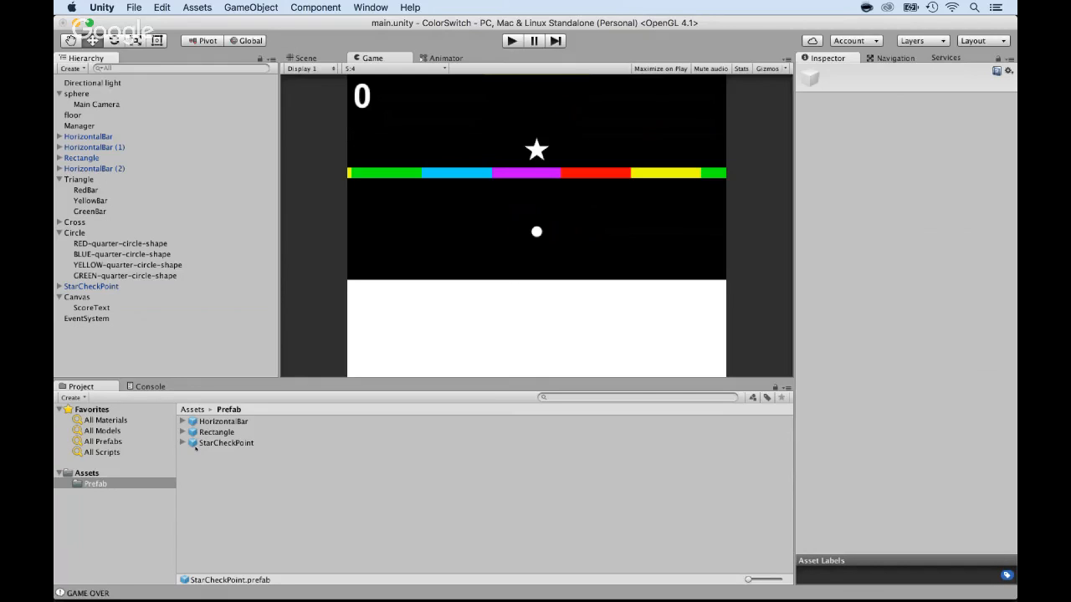
pyautogui.click(59, 297)
pyautogui.click(60, 180)
pyautogui.click(213, 423)
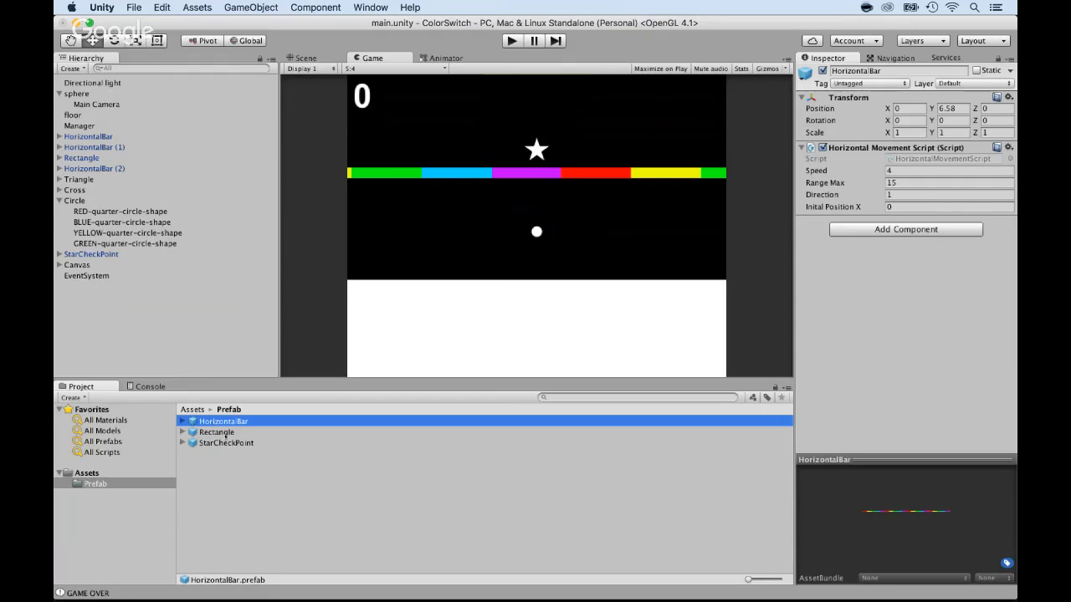
pyautogui.click(222, 433)
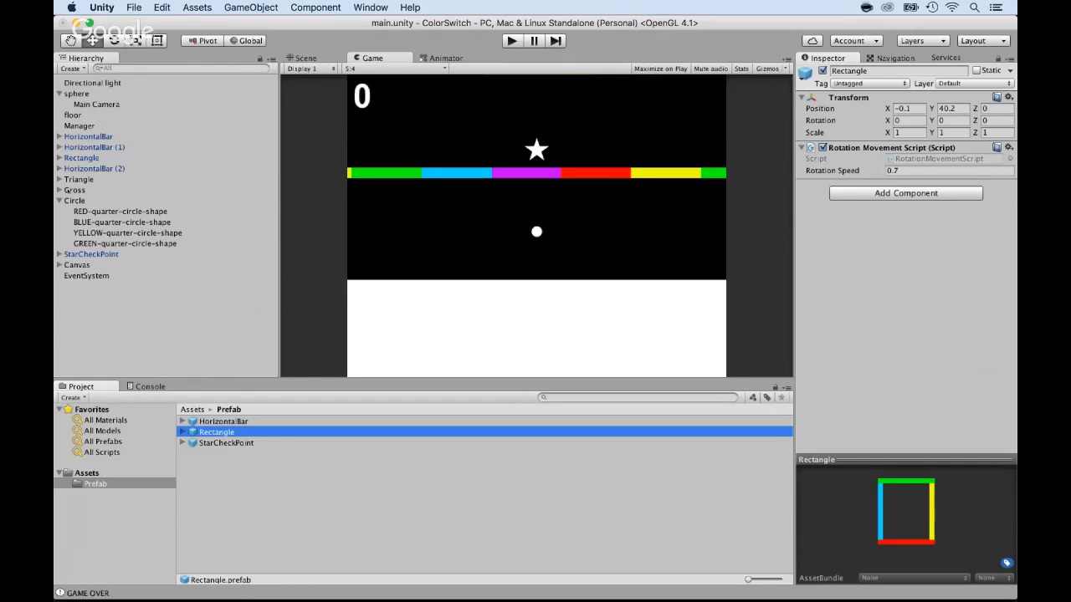
pyautogui.click(73, 190)
pyautogui.click(68, 179)
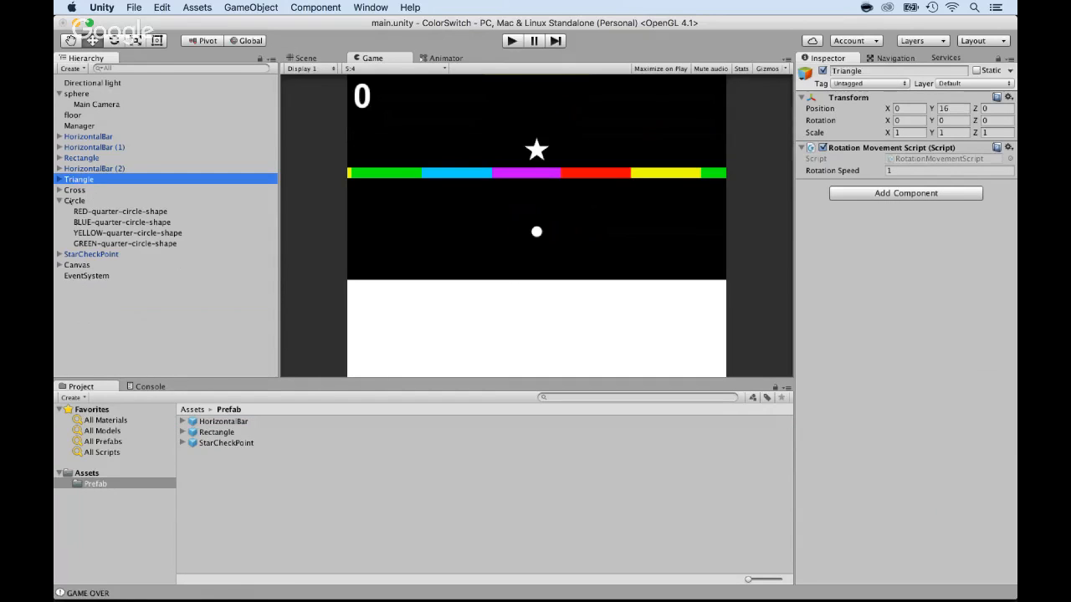
pyautogui.click(68, 201)
pyautogui.click(59, 200)
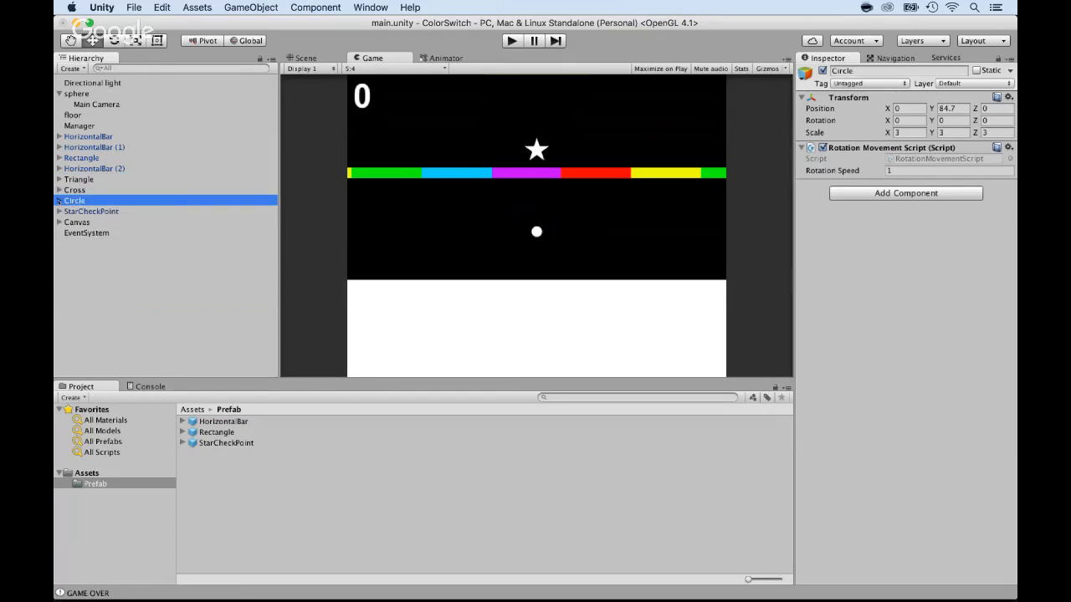
# Create a prefab named Triangle in the Prefab folder and fill it with the Triangle scene object
pyautogui.rightClick(217, 481)
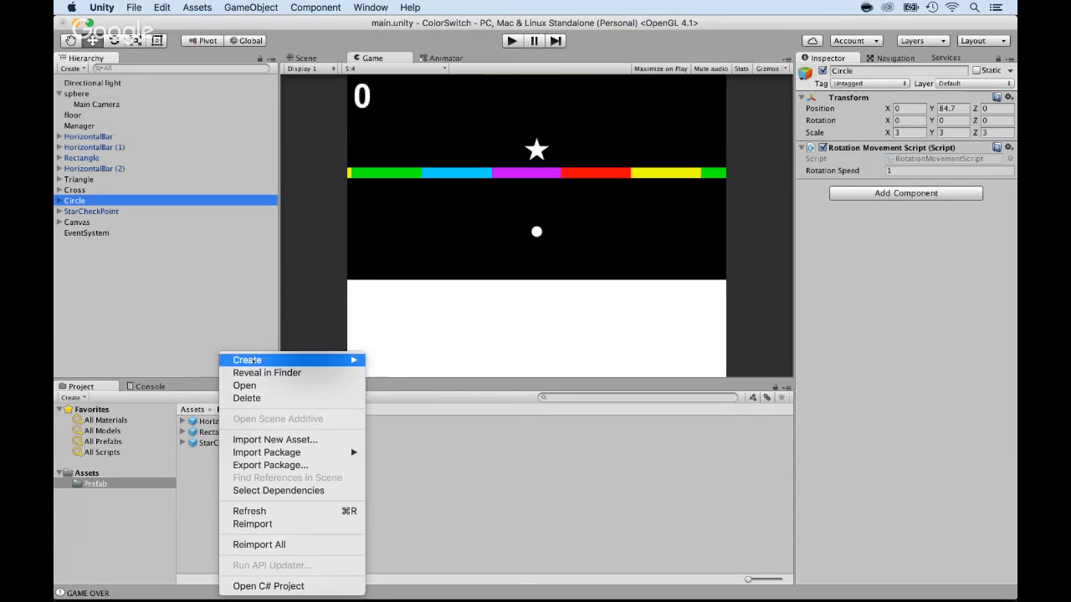
pyautogui.moveTo(256, 359)
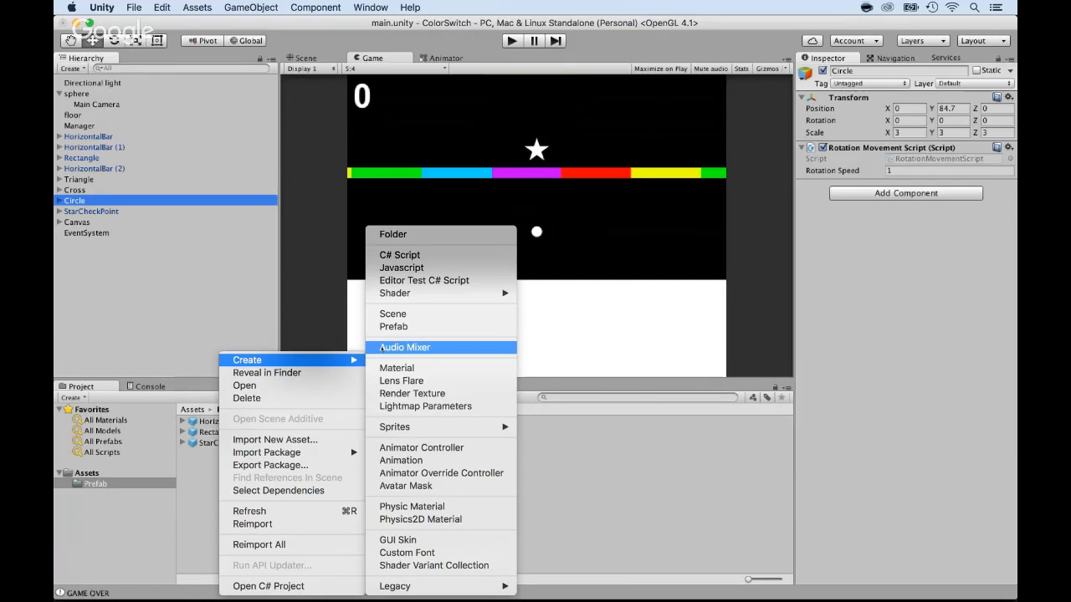
pyautogui.click(385, 326)
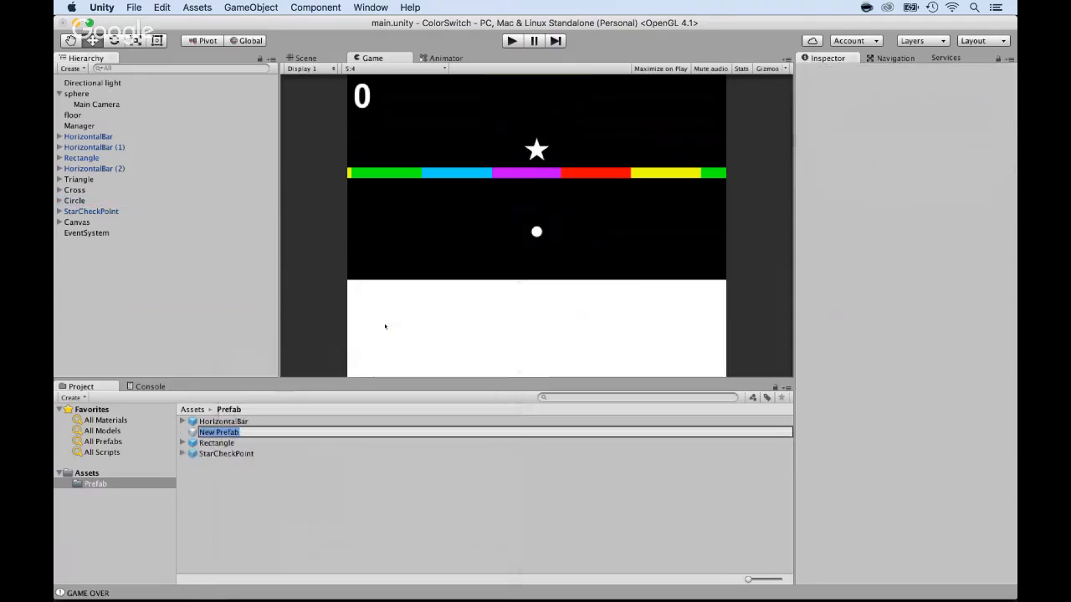
pyautogui.write('Triangle')
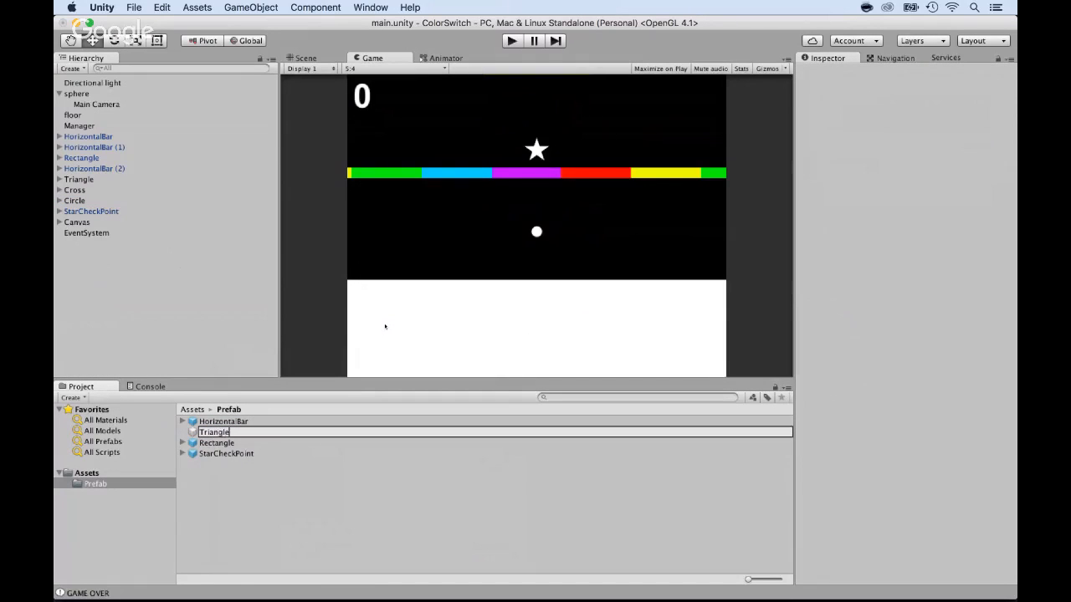
pyautogui.press('Return')
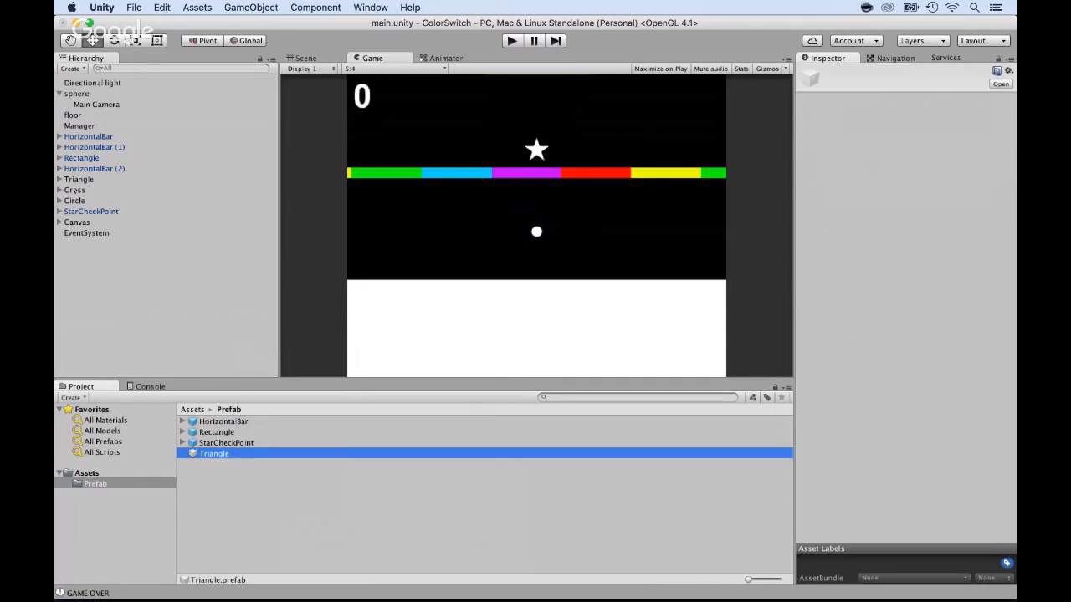
pyautogui.moveTo(79, 179); pyautogui.dragTo(197, 455)
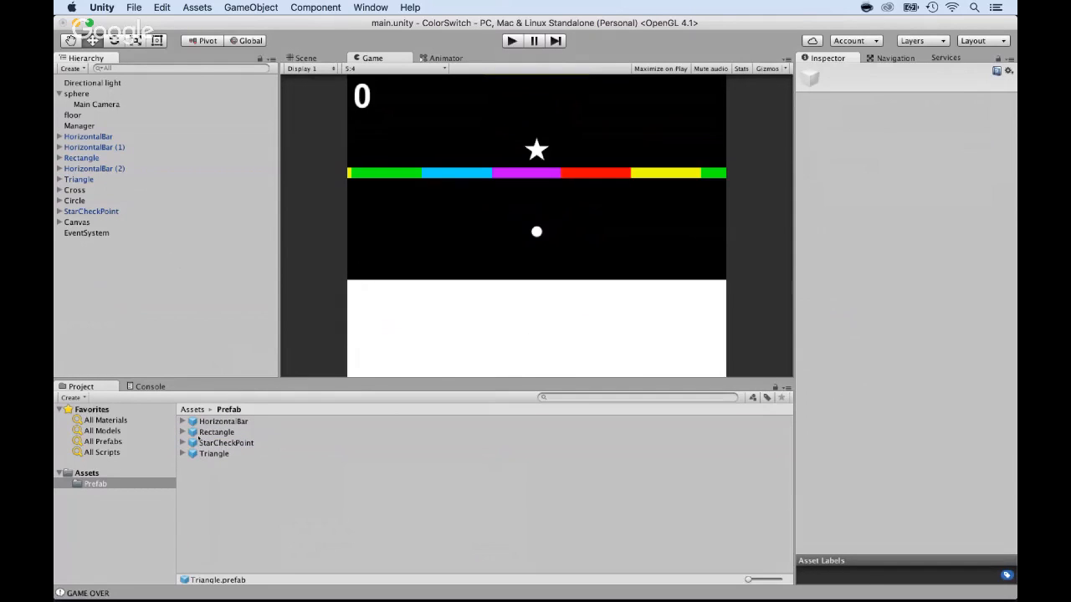
# Create a prefab named Cross in the Prefab folder and fill it with the Cross scene object
pyautogui.rightClick(204, 484)
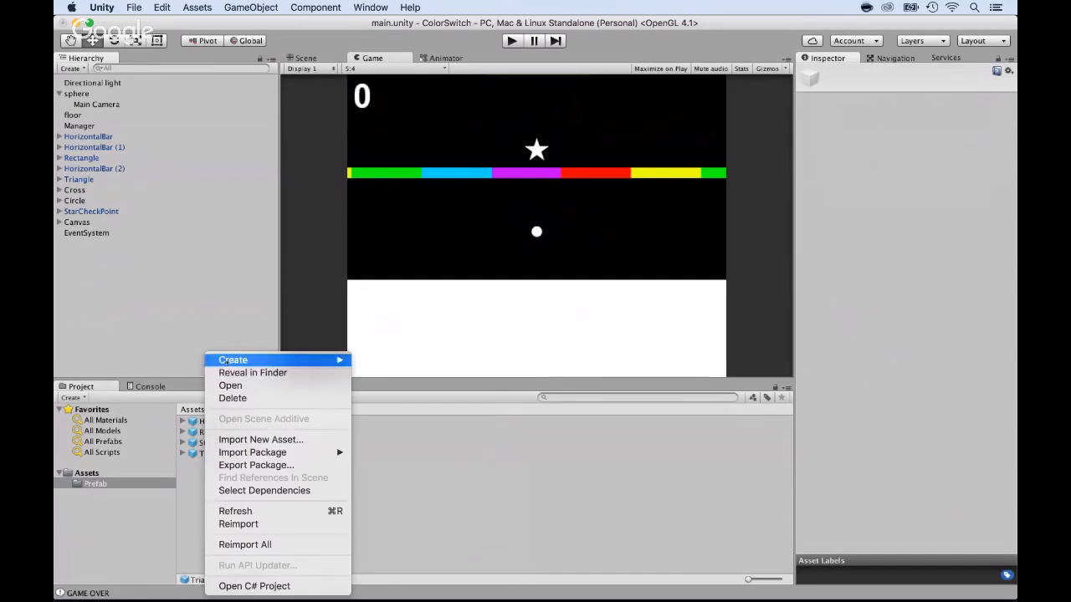
pyautogui.moveTo(251, 360)
pyautogui.click(374, 331)
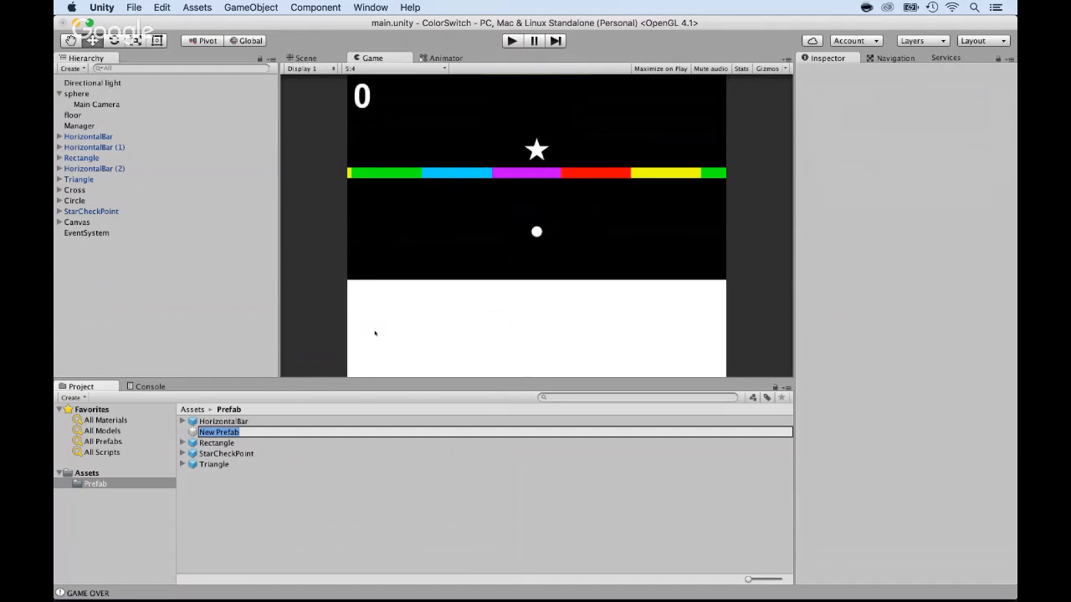
pyautogui.write('Cross')
pyautogui.press('Return')
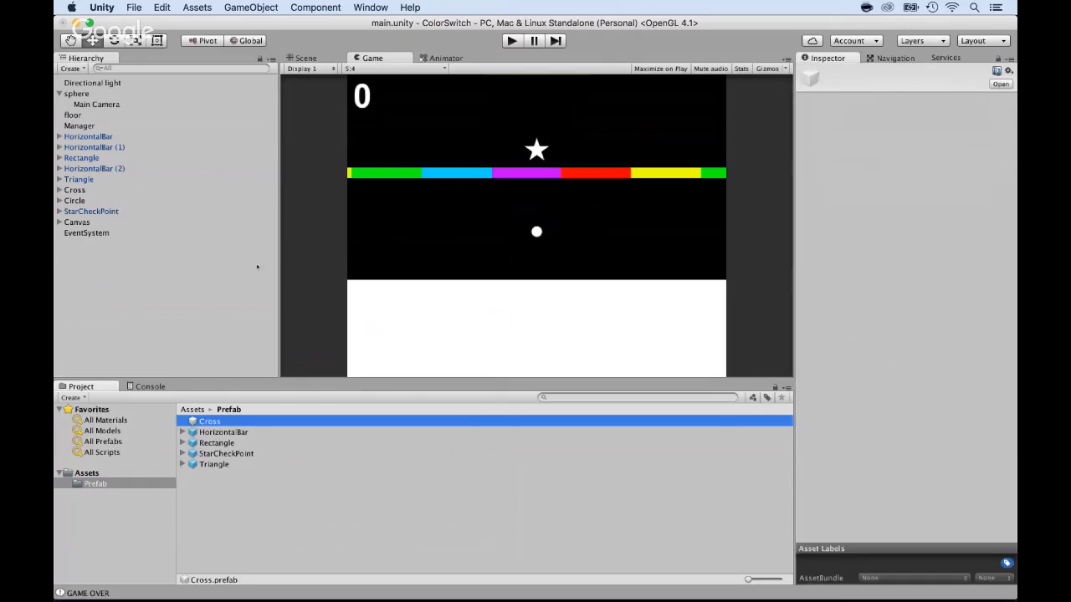
pyautogui.moveTo(75, 191); pyautogui.dragTo(193, 423)
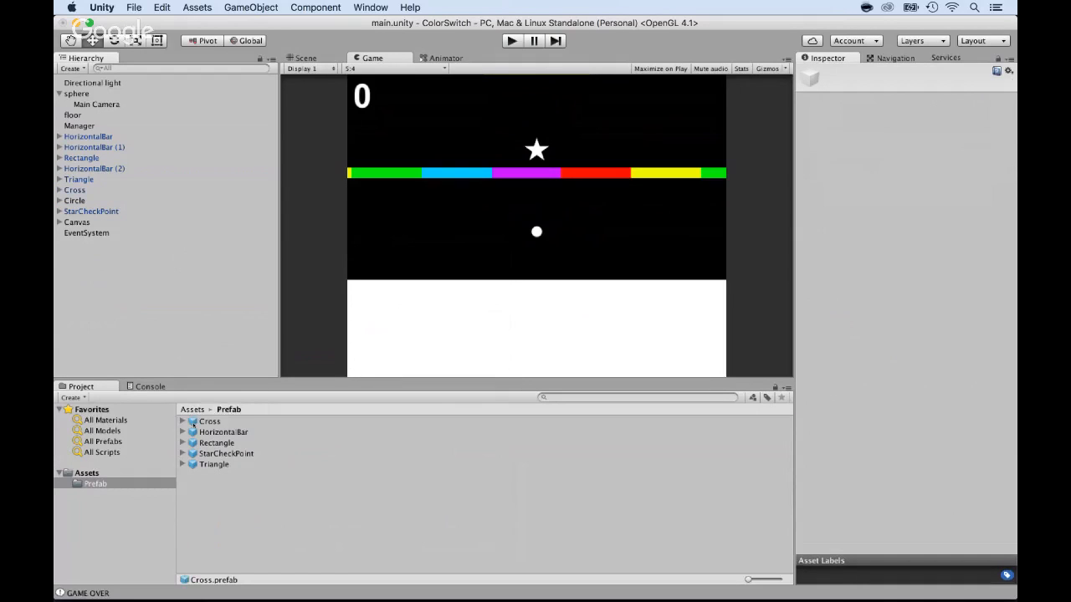
# Create a prefab named Circle in the Prefab folder and fill it with the Circle scene object
pyautogui.rightClick(199, 502)
pyautogui.click(214, 511)
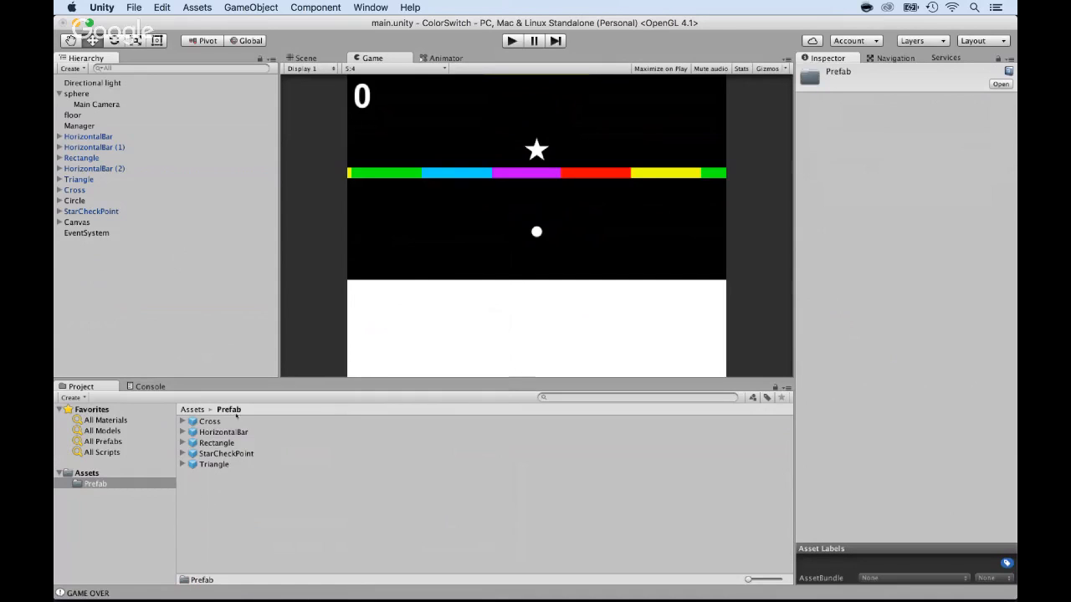
pyautogui.rightClick(203, 493)
pyautogui.moveTo(242, 365)
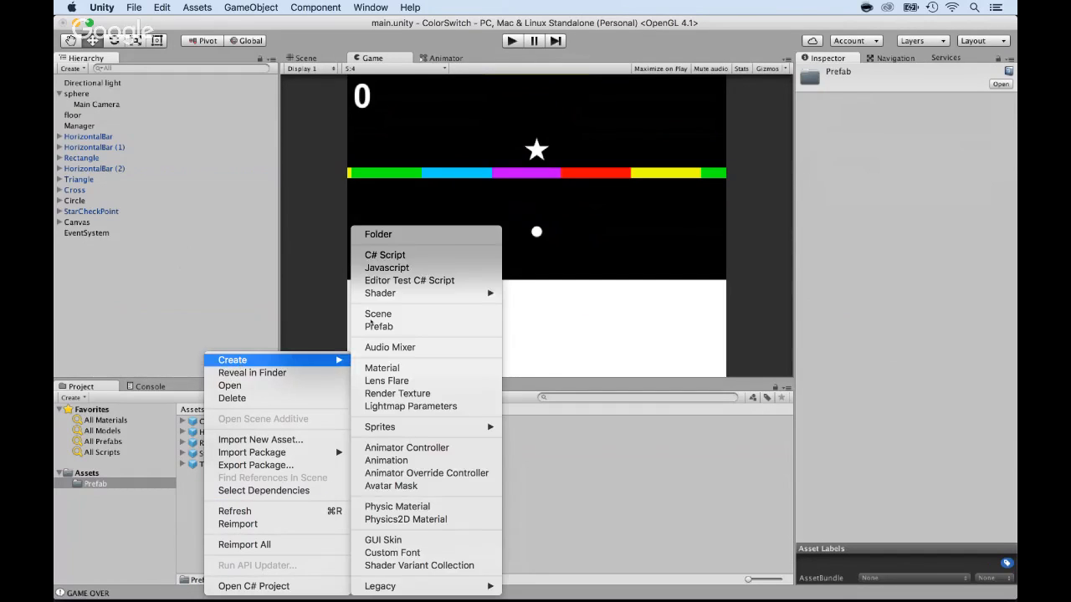
pyautogui.click(384, 326)
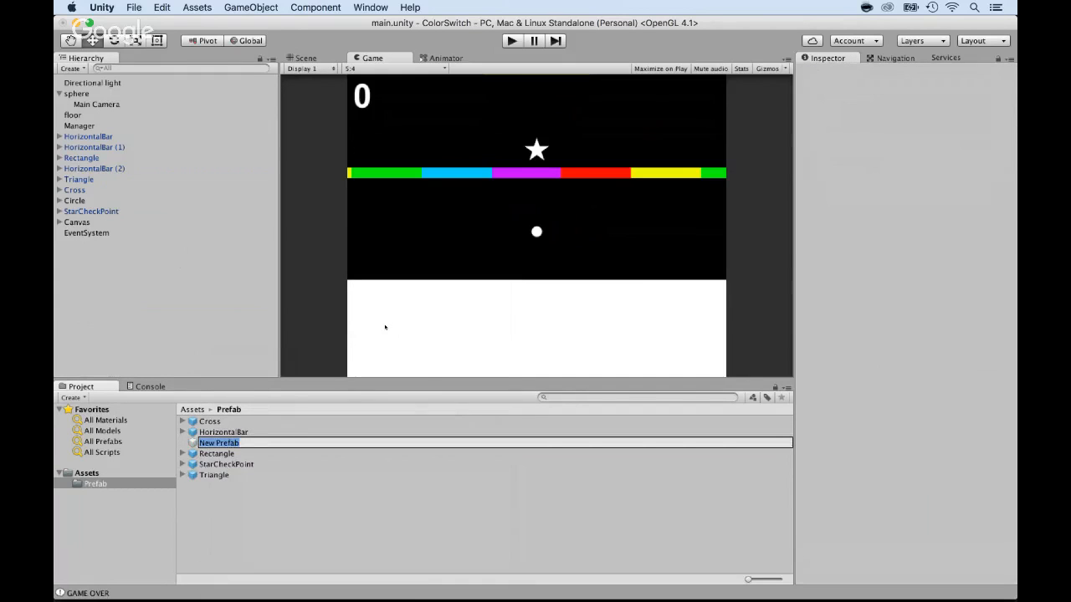
pyautogui.write('Circle')
pyautogui.press('Return')
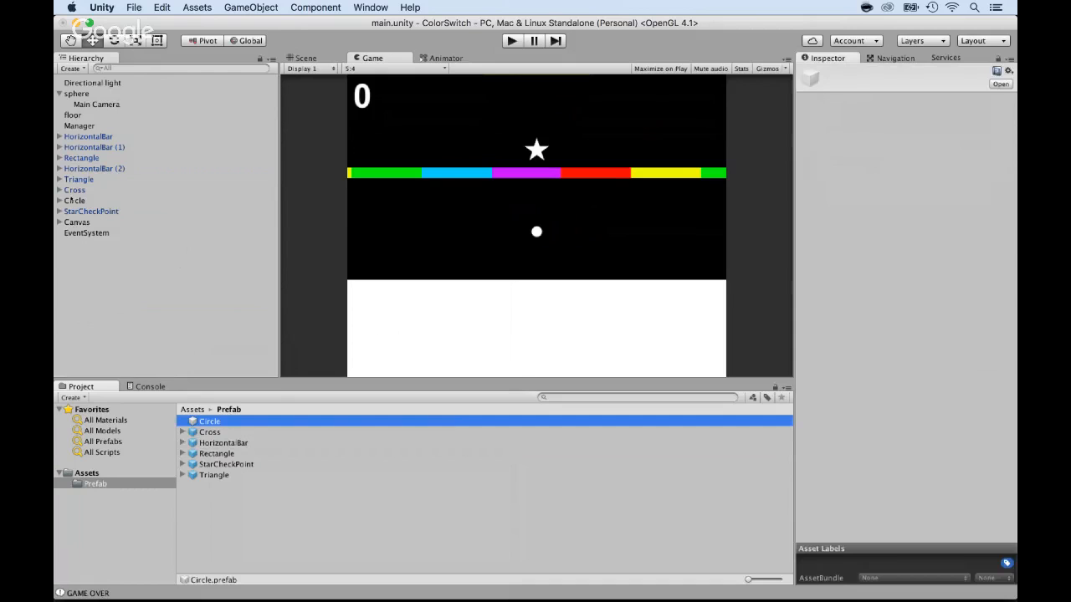
pyautogui.moveTo(75, 201); pyautogui.dragTo(201, 421)
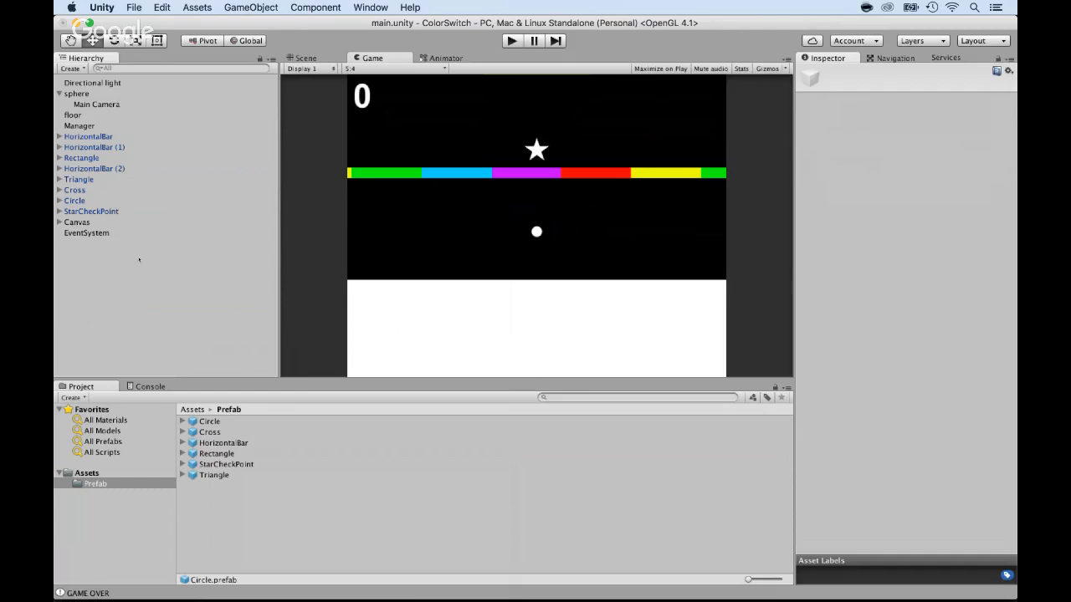
# In the Scene view, duplicate the StarCheckPoint object and make the copy a child of the first HorizontalBar
pyautogui.click(303, 57)
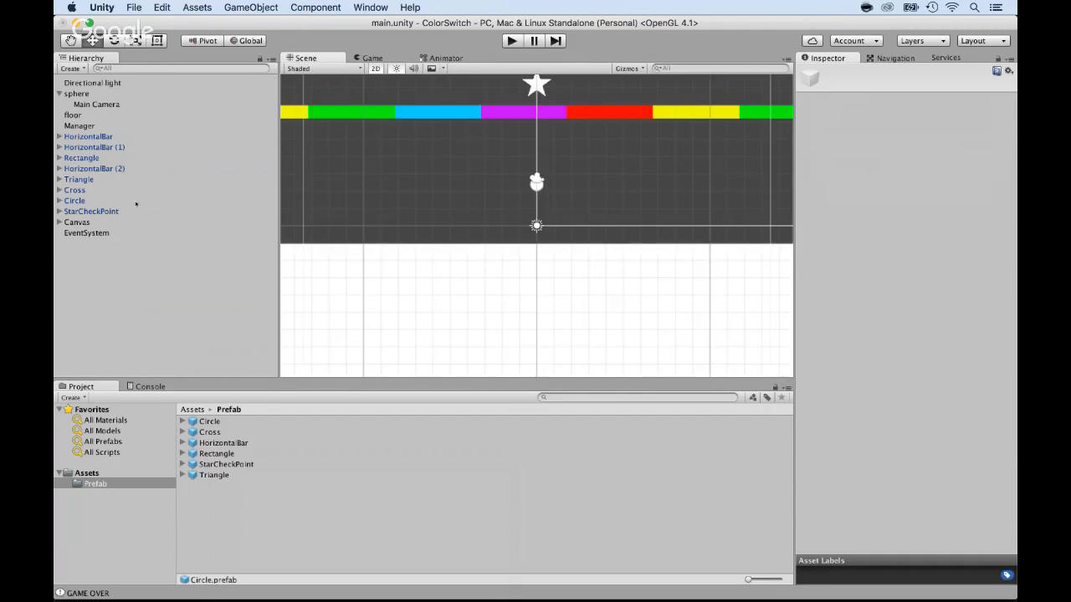
pyautogui.click(89, 211)
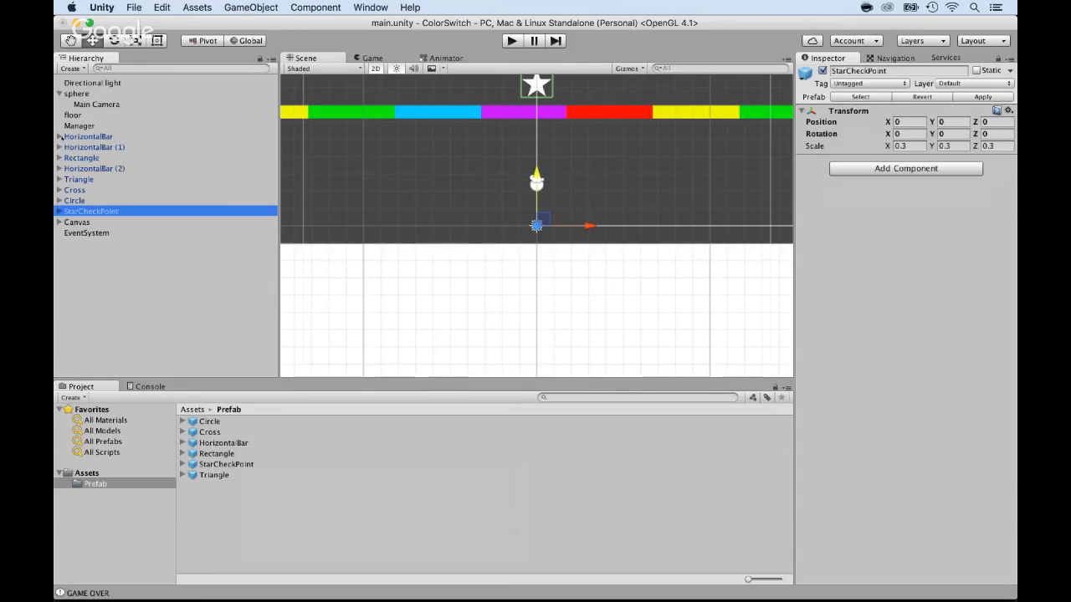
pyautogui.click(67, 138)
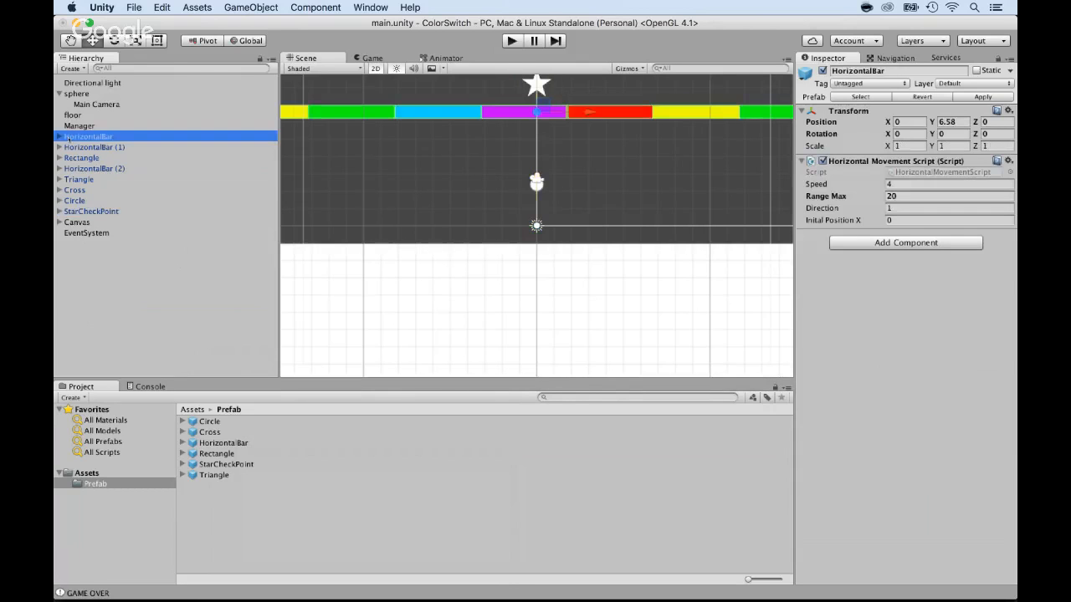
pyautogui.doubleClick(67, 138)
pyautogui.scroll(5, 406, 173)
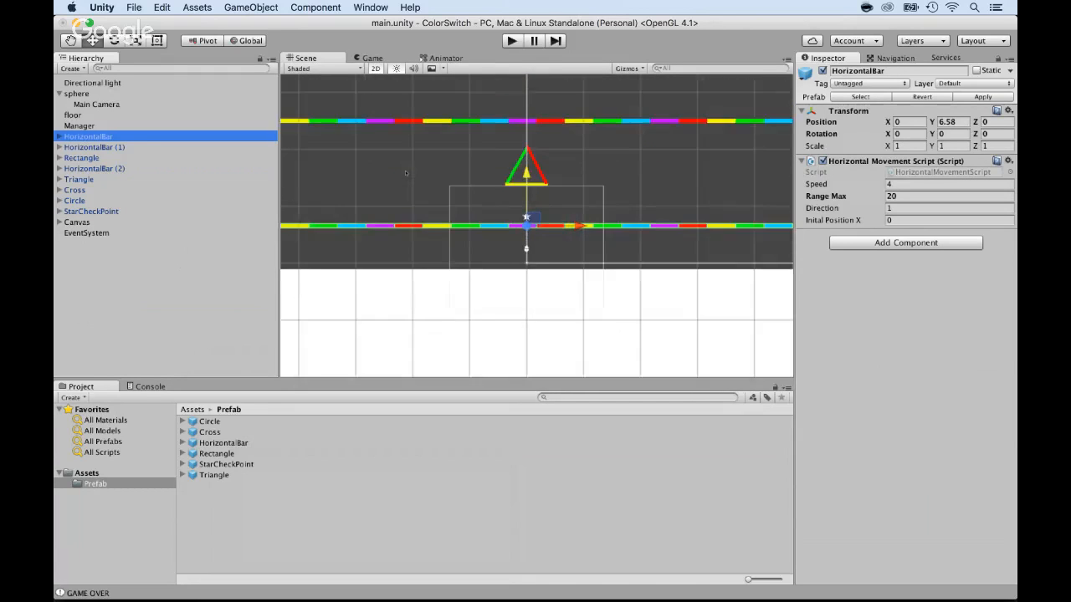
pyautogui.click(89, 212)
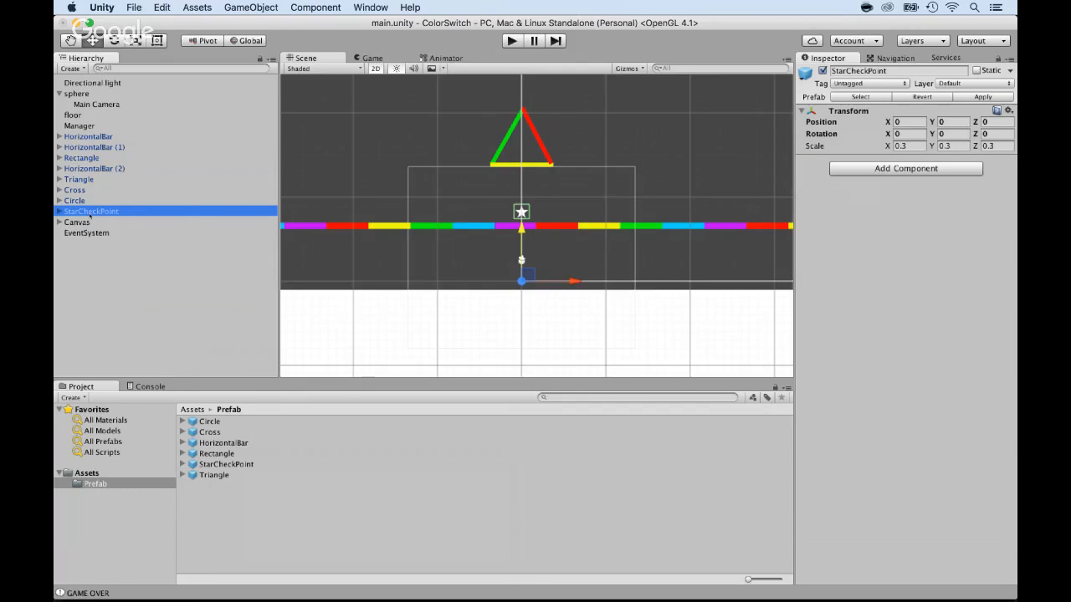
pyautogui.rightClick(89, 214)
pyautogui.click(77, 225)
pyautogui.moveTo(75, 243); pyautogui.dragTo(87, 138)
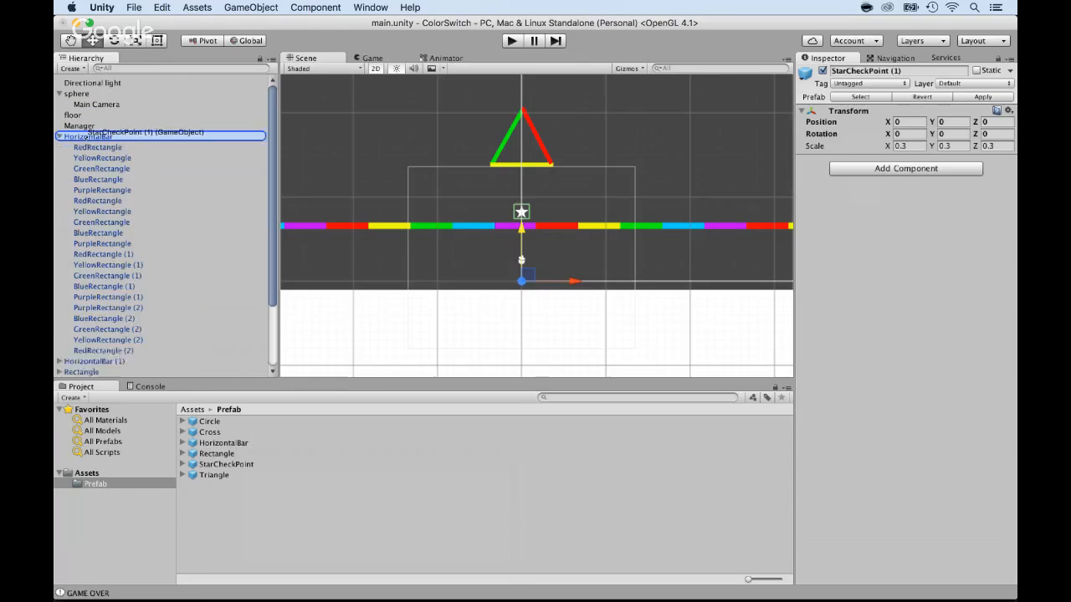
pyautogui.moveTo(83, 362); pyautogui.dragTo(90, 138)
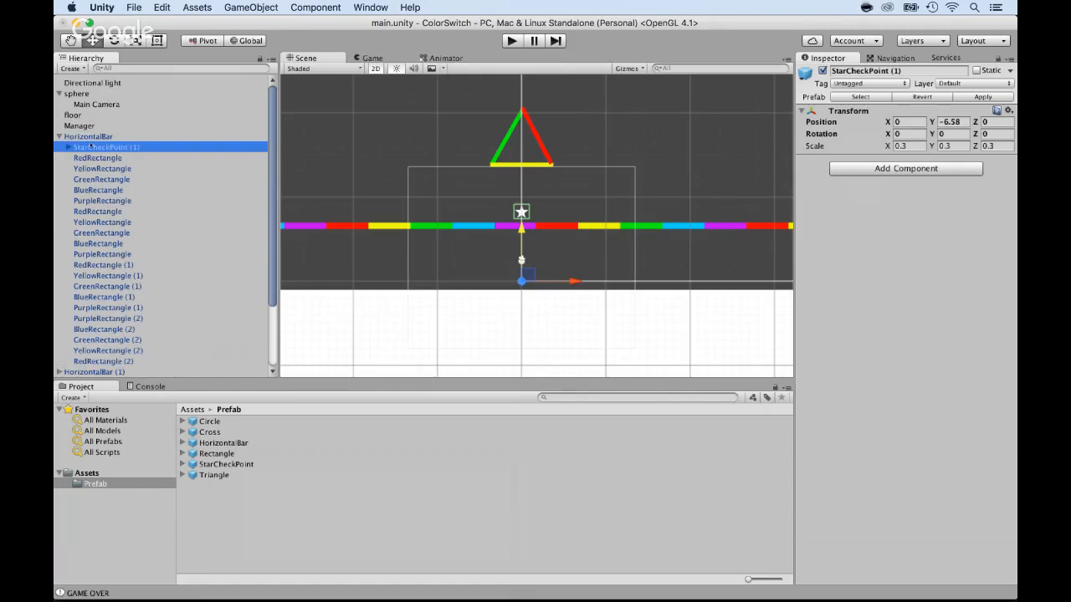
# Rename the star copy inside HorizontalBar to StarCheckPoint and collapse the HorizontalBar hierarchy
pyautogui.press('Return')
pyautogui.press('BackSpace')
pyautogui.press('BackSpace')
pyautogui.press('BackSpace')
pyautogui.press('BackSpace')
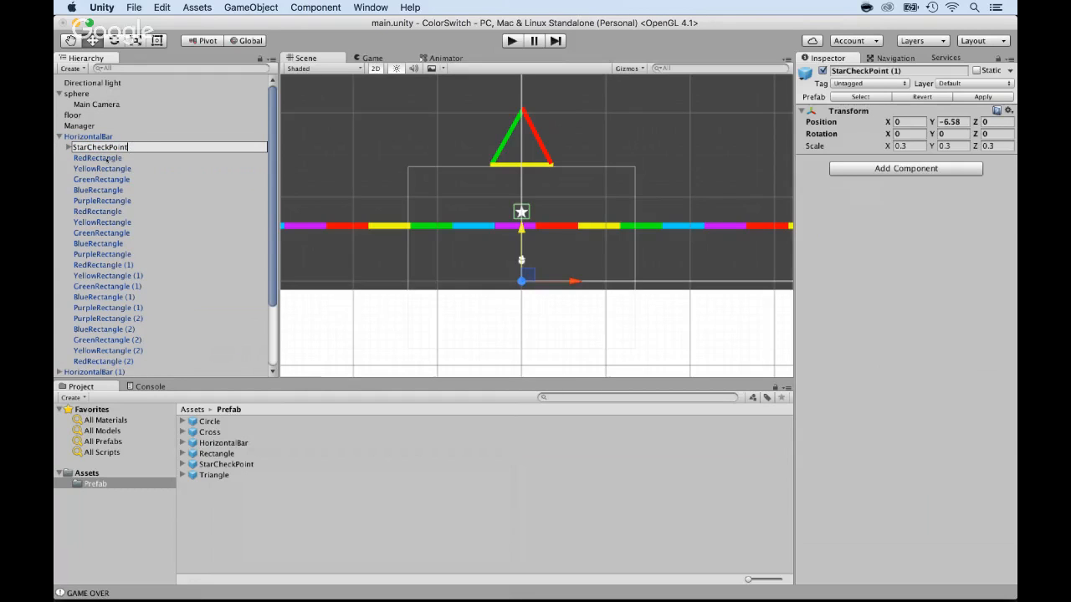
pyautogui.press('Return')
pyautogui.click(64, 136)
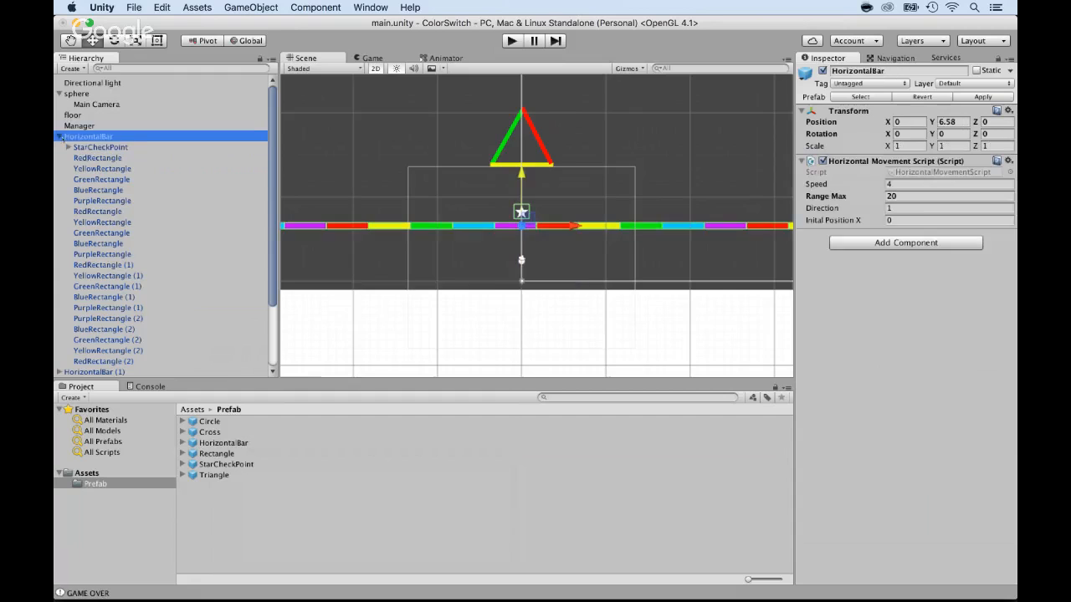
pyautogui.click(59, 137)
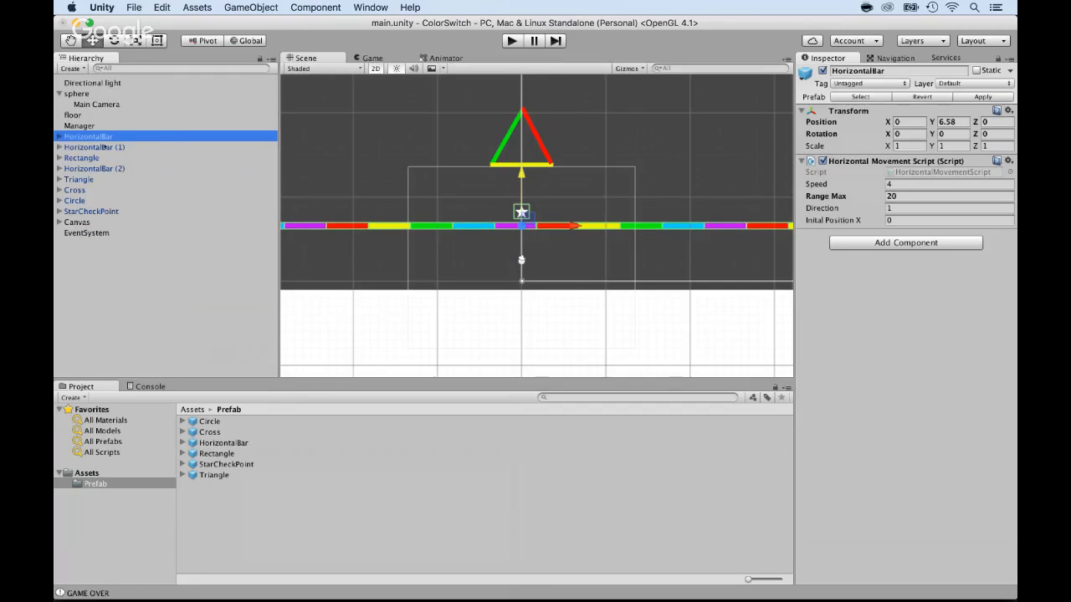
# Examine the nested StarCheckPoint's placement relative to the HorizontalBar by framing each in the scene, and collapse the bar's hierarchy
pyautogui.press('Return')
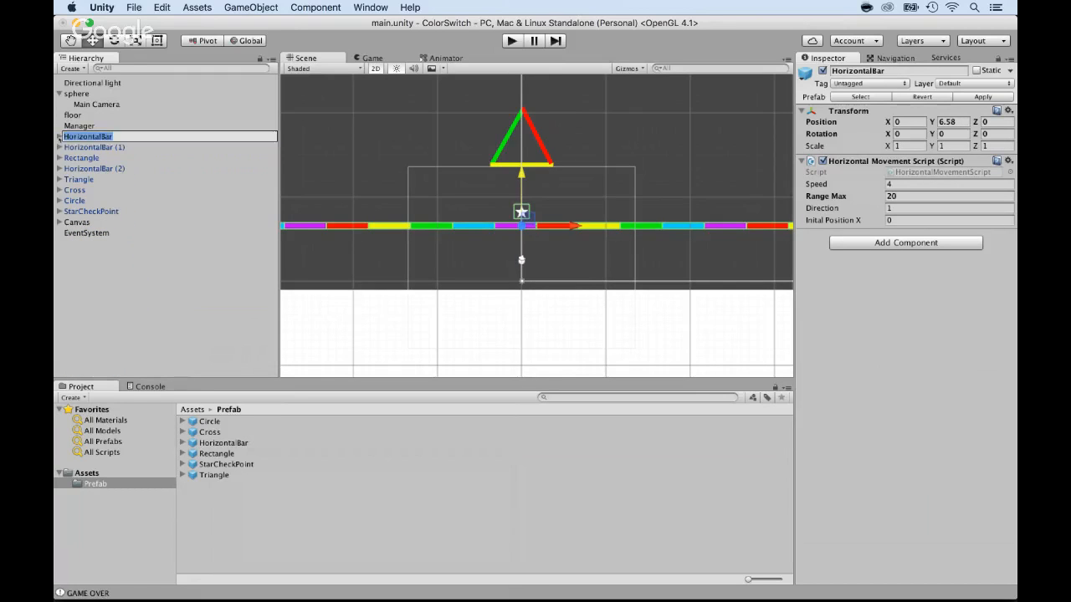
pyautogui.click(58, 136)
pyautogui.click(89, 148)
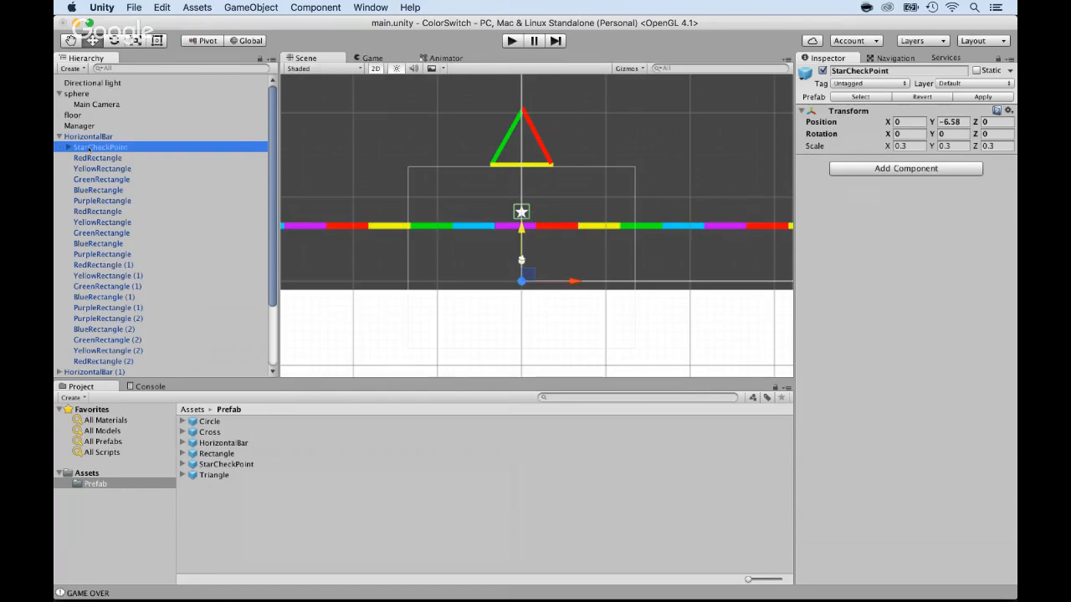
pyautogui.press('f')
pyautogui.click(88, 136)
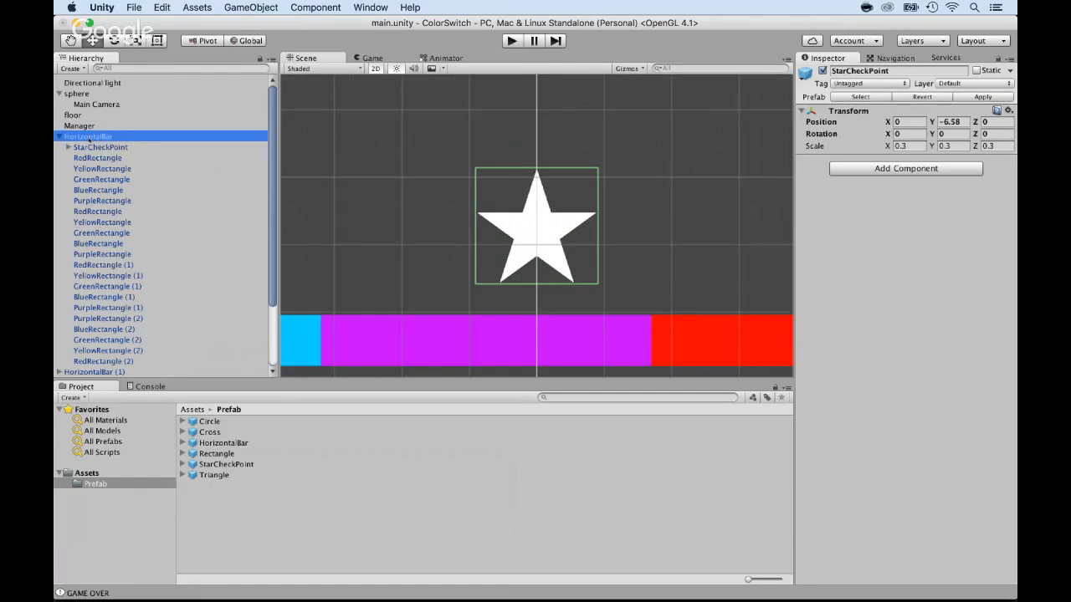
pyautogui.press('f')
pyautogui.scroll(6, 512, 238)
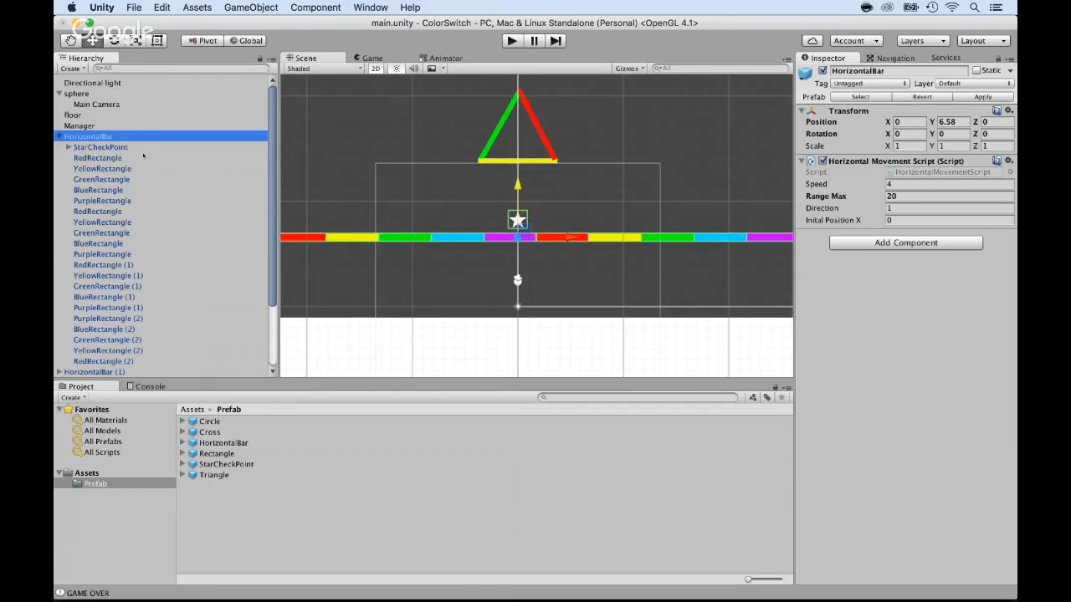
pyautogui.click(59, 136)
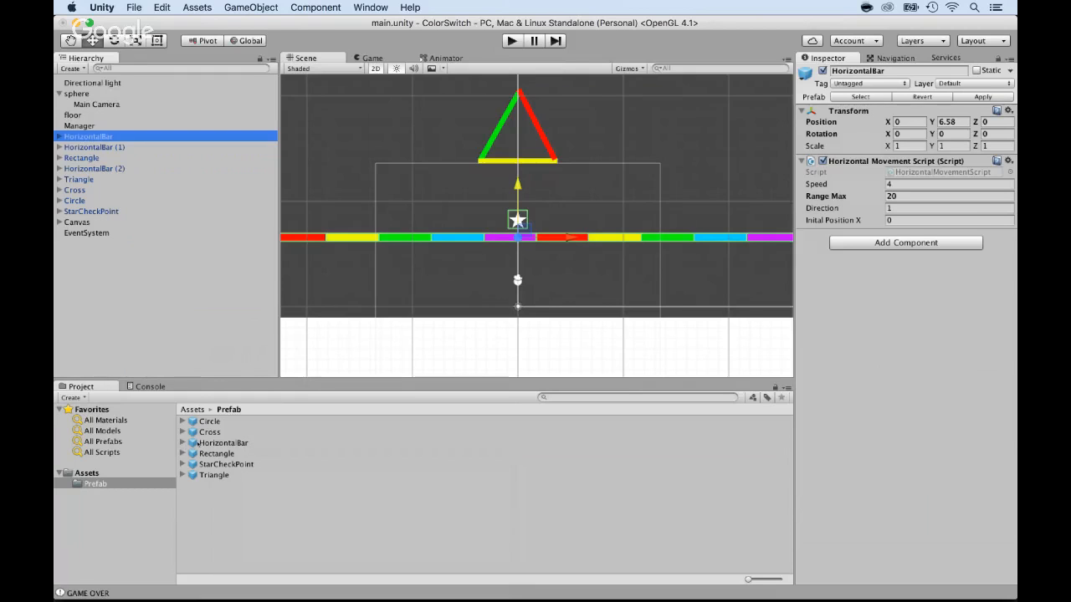
# Place a new instance of the HorizontalBar prefab in the scene at root level
pyautogui.click(200, 443)
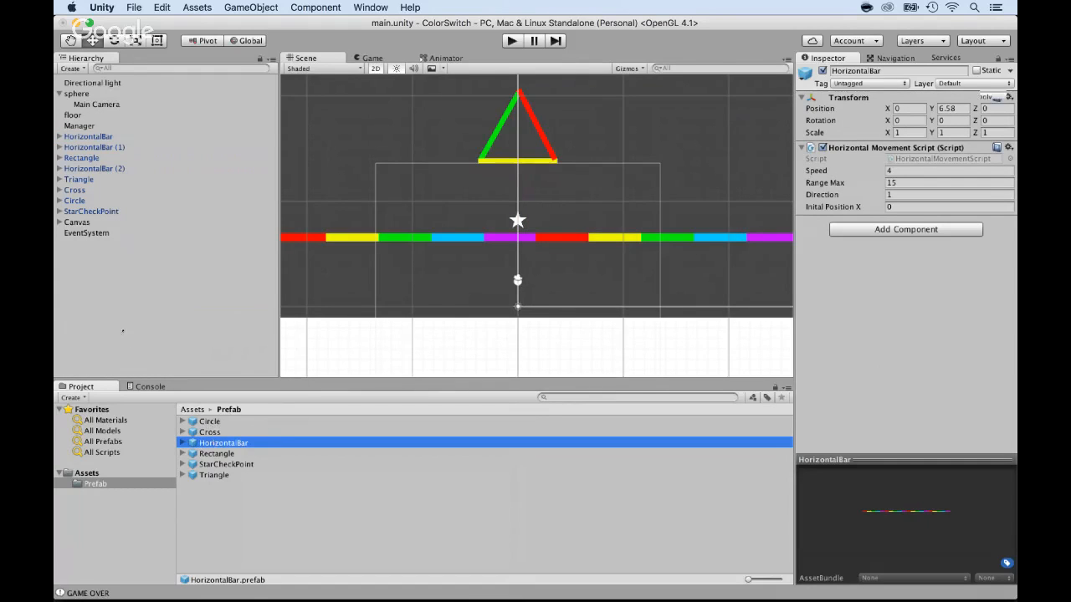
pyautogui.moveTo(123, 331); pyautogui.dragTo(125, 331)
pyautogui.click(81, 248)
pyautogui.scroll(-10, 408, 297)
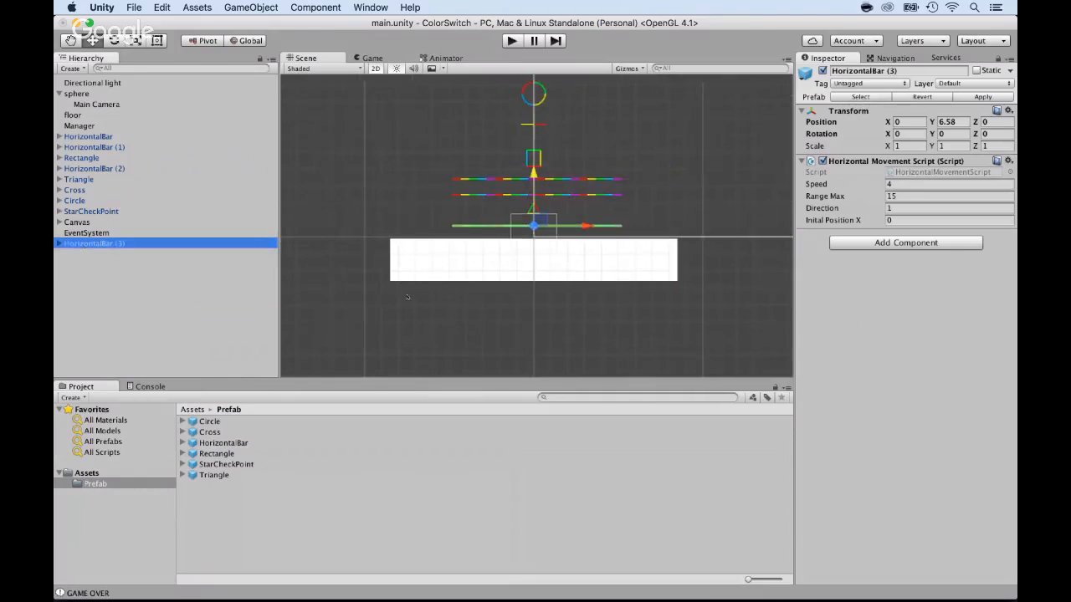
pyautogui.scroll(5, 407, 297)
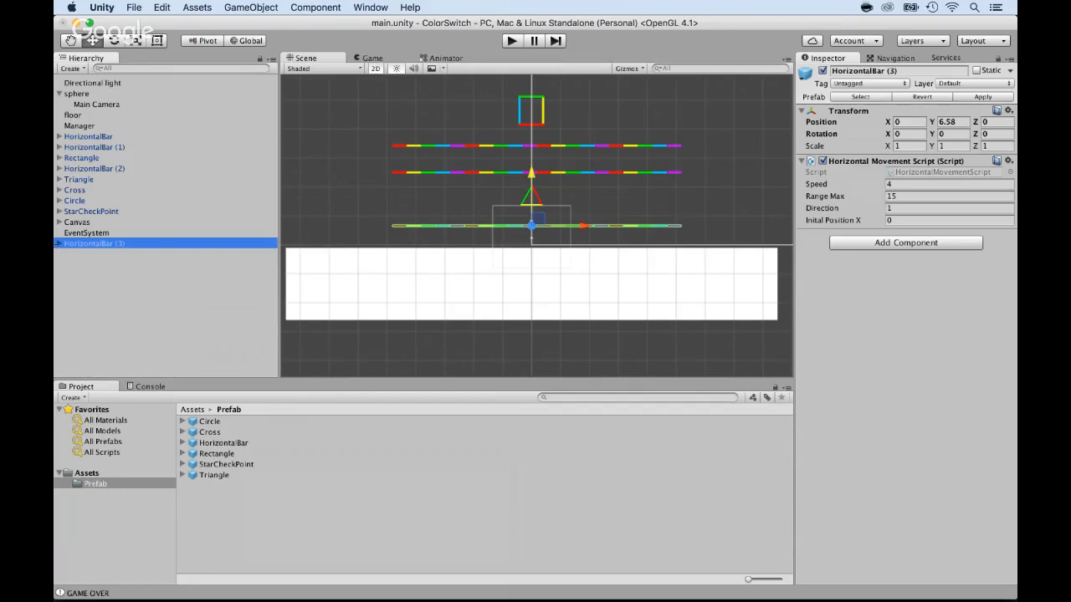
# Add a StarCheckPoint prefab instance to the scene and apply the new HorizontalBar instance to its prefab
pyautogui.press('Right')
pyautogui.moveTo(221, 464); pyautogui.dragTo(90, 233)
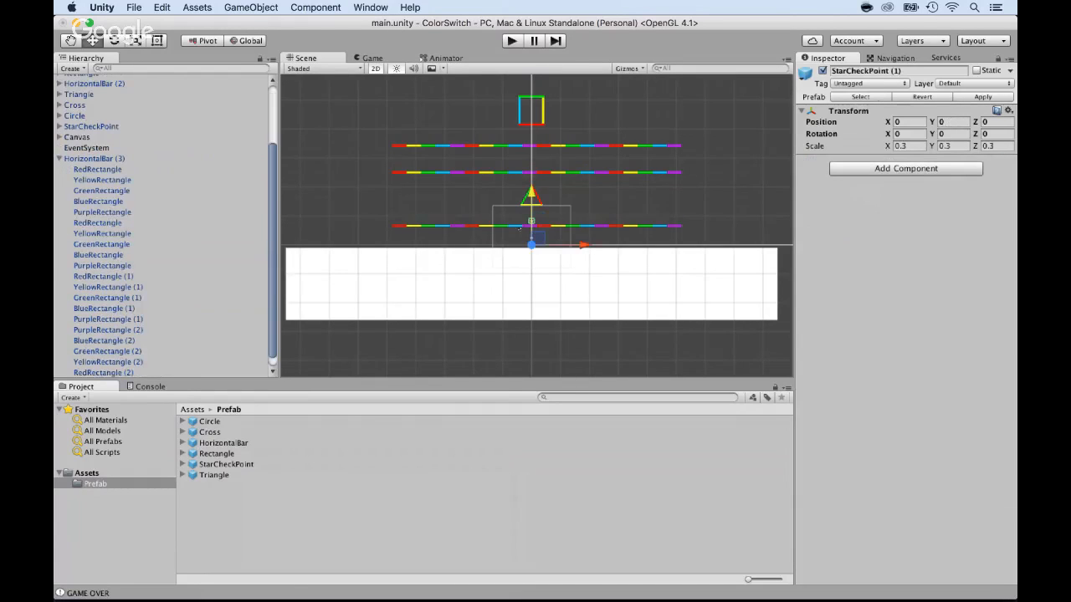
pyautogui.click(98, 159)
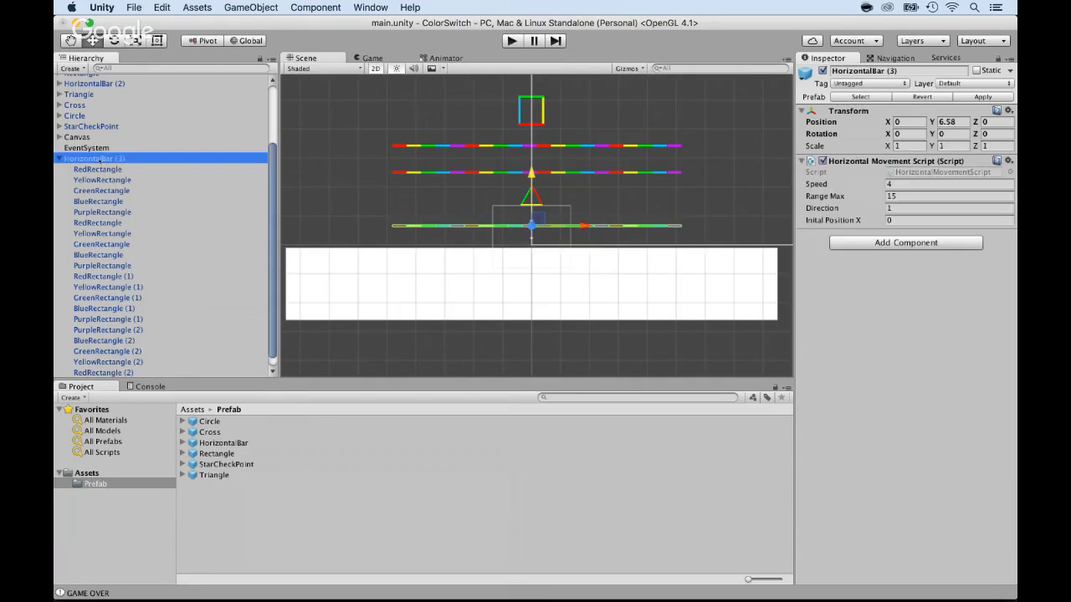
pyautogui.click(973, 97)
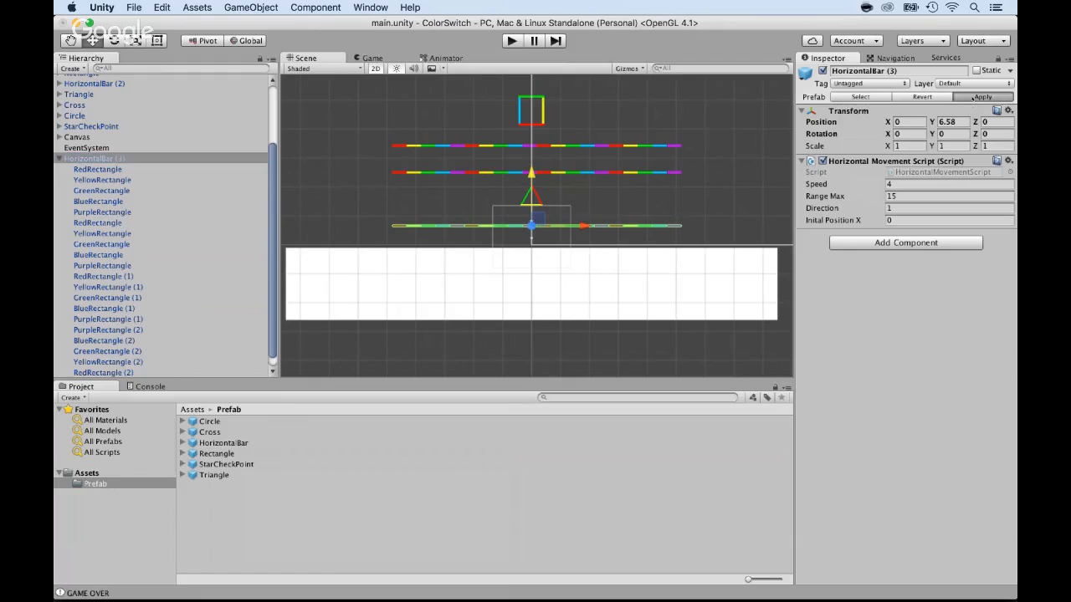
# Delete the HorizontalBar (3) instance from the scene
pyautogui.click(94, 159)
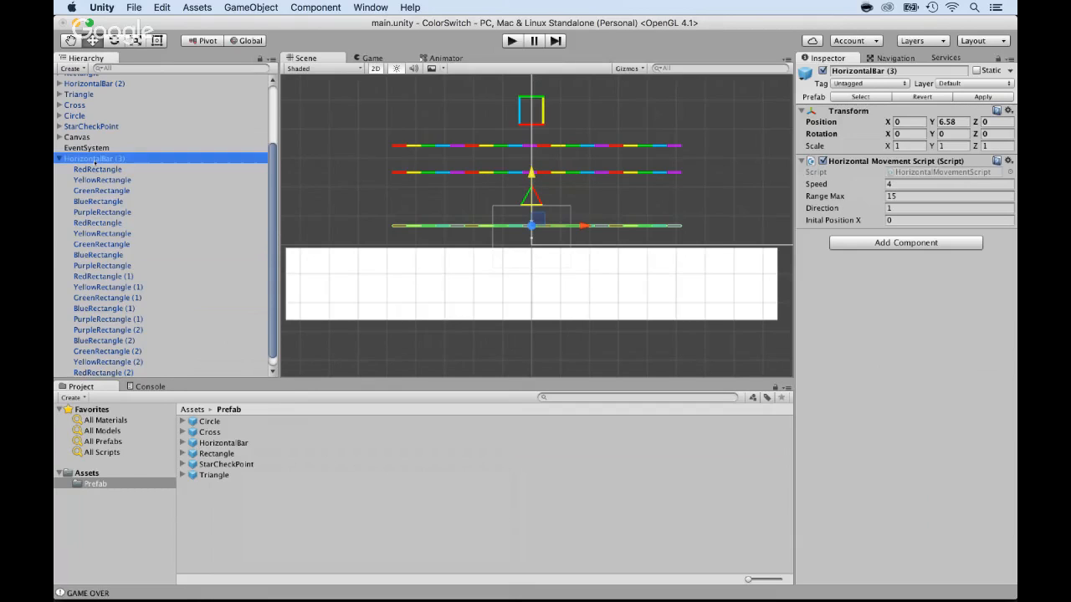
pyautogui.press('super+BackSpace')
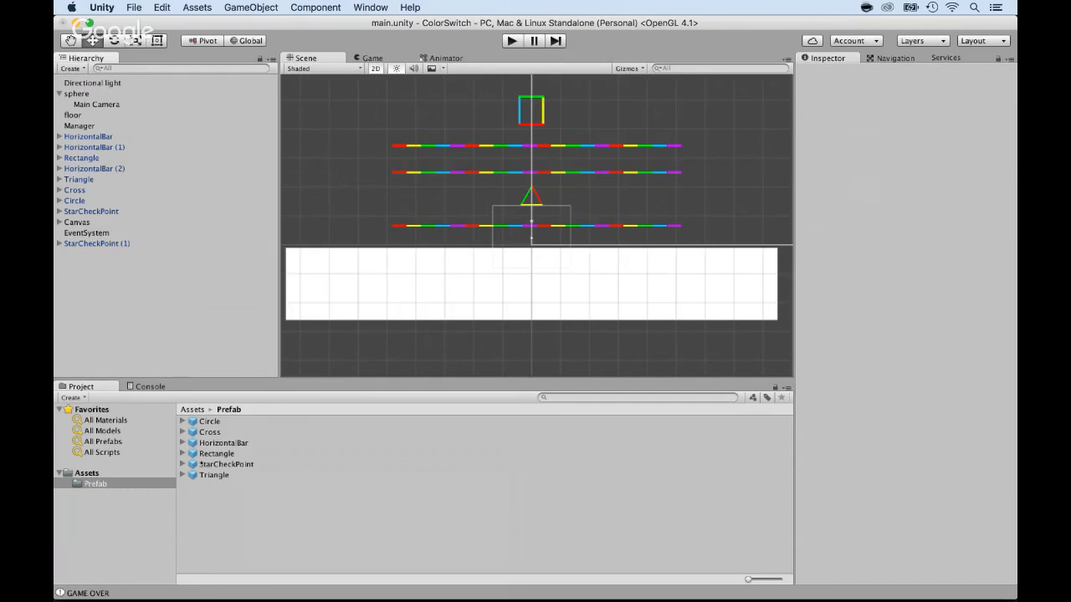
# Place another StarCheckPoint prefab instance in the scene, frame it, and raise its Y position to 2.01
pyautogui.click(182, 465)
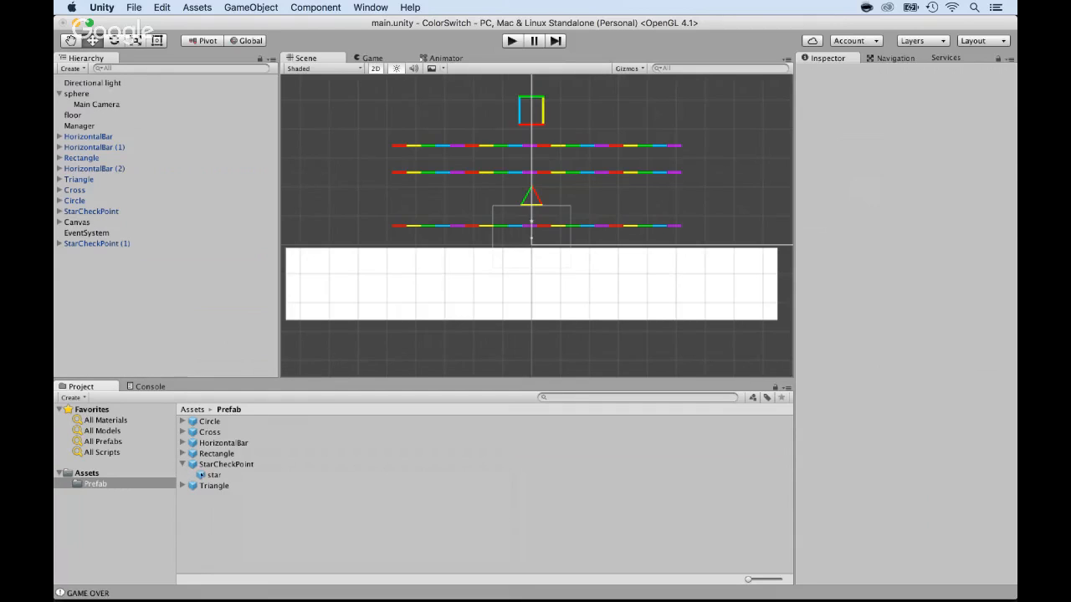
pyautogui.click(209, 465)
pyautogui.moveTo(106, 313); pyautogui.dragTo(108, 313)
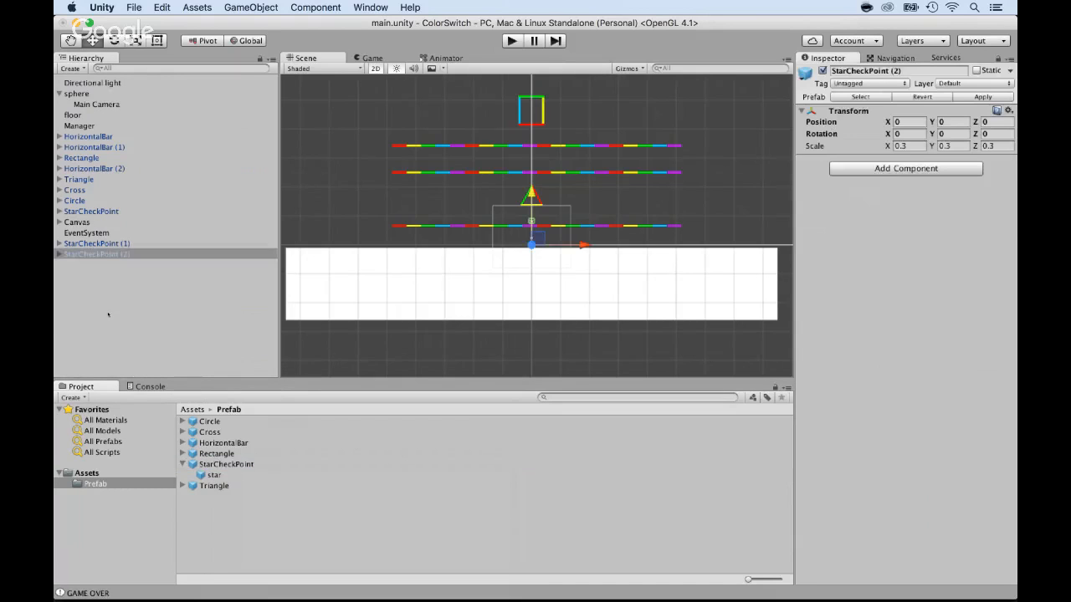
pyautogui.doubleClick(97, 254)
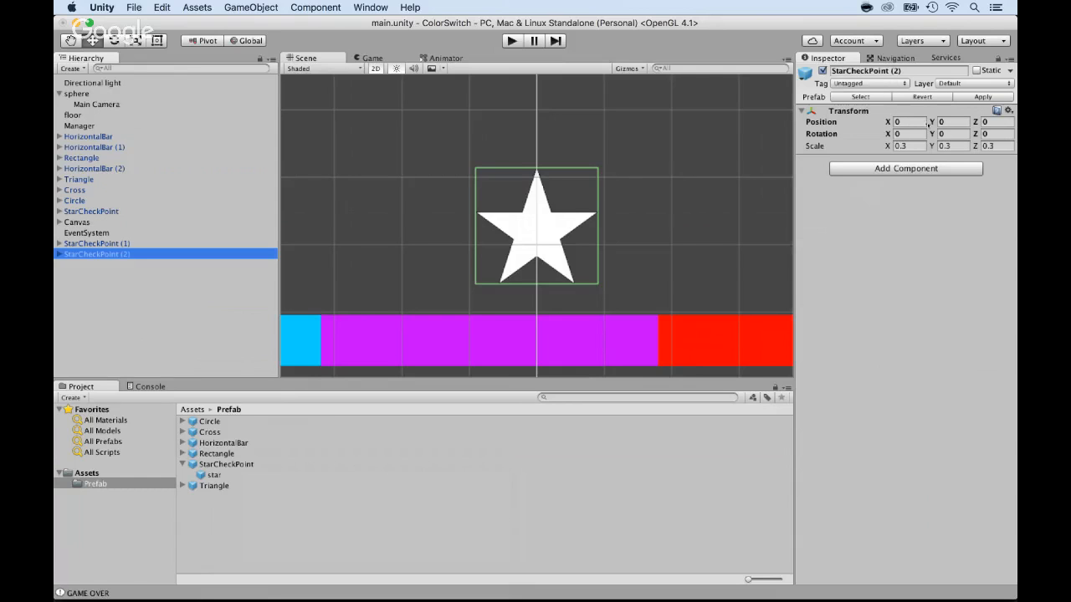
pyautogui.moveTo(931, 123); pyautogui.dragTo(199, 163)
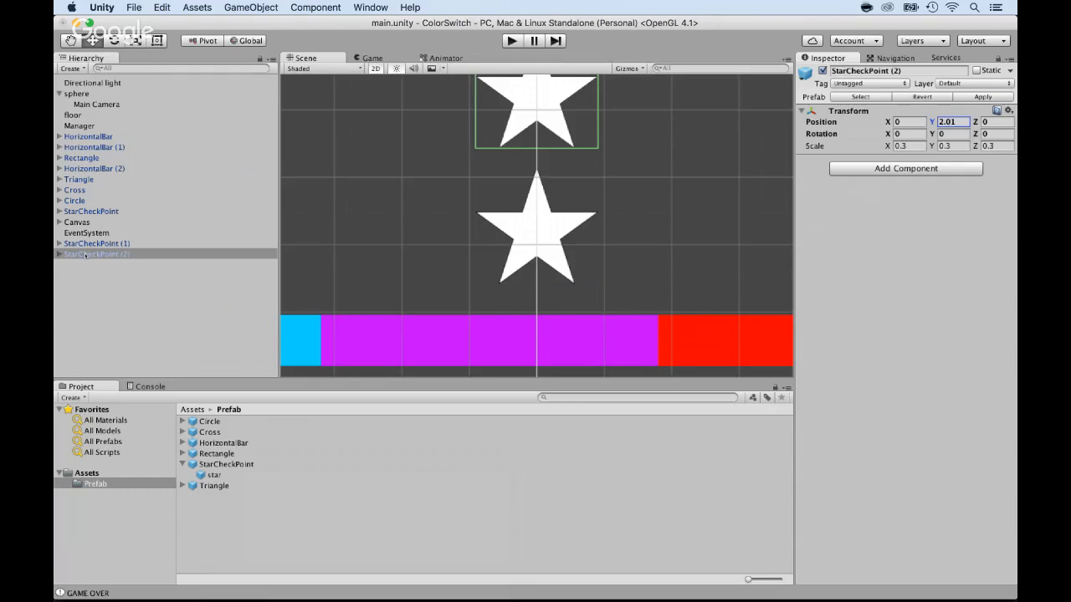
pyautogui.click(85, 255)
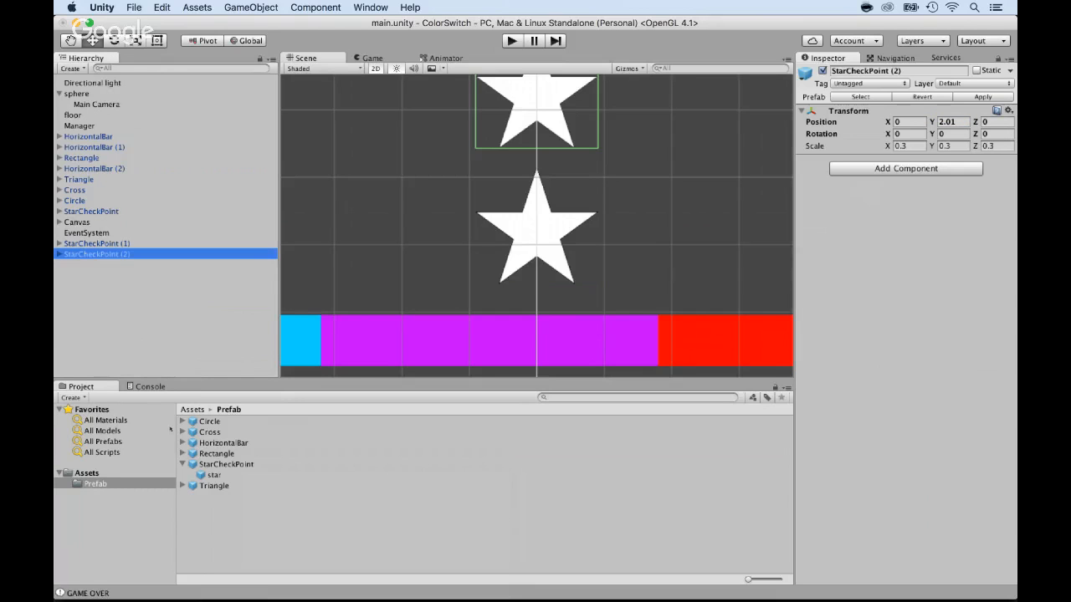
# Inspect the StarCheckPoint prefab and its star child, and delete the StarCheckPoint (2) instance from the scene
pyautogui.click(213, 474)
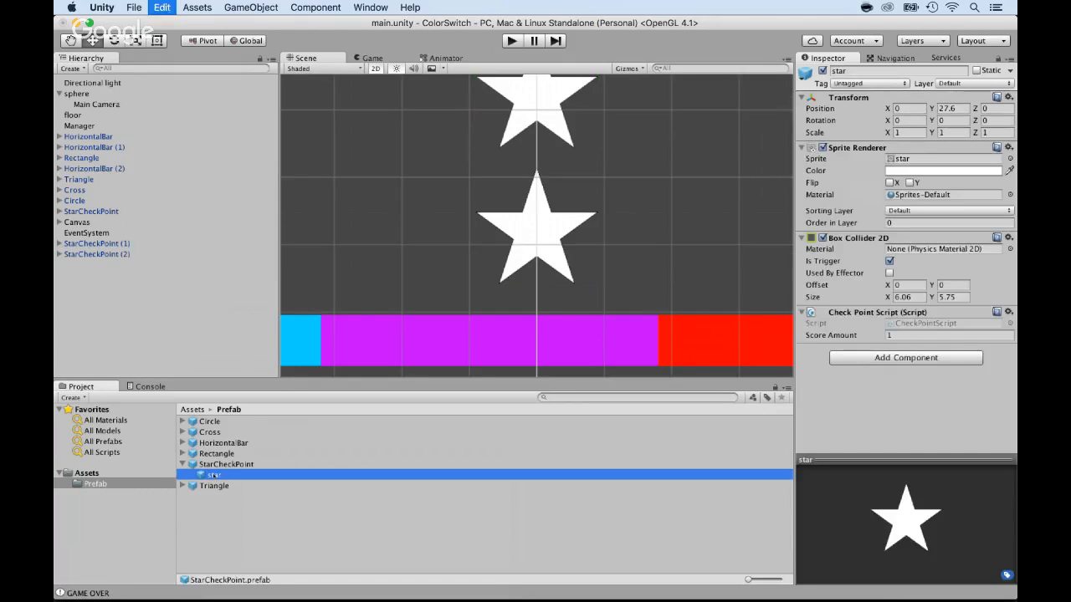
pyautogui.click(209, 464)
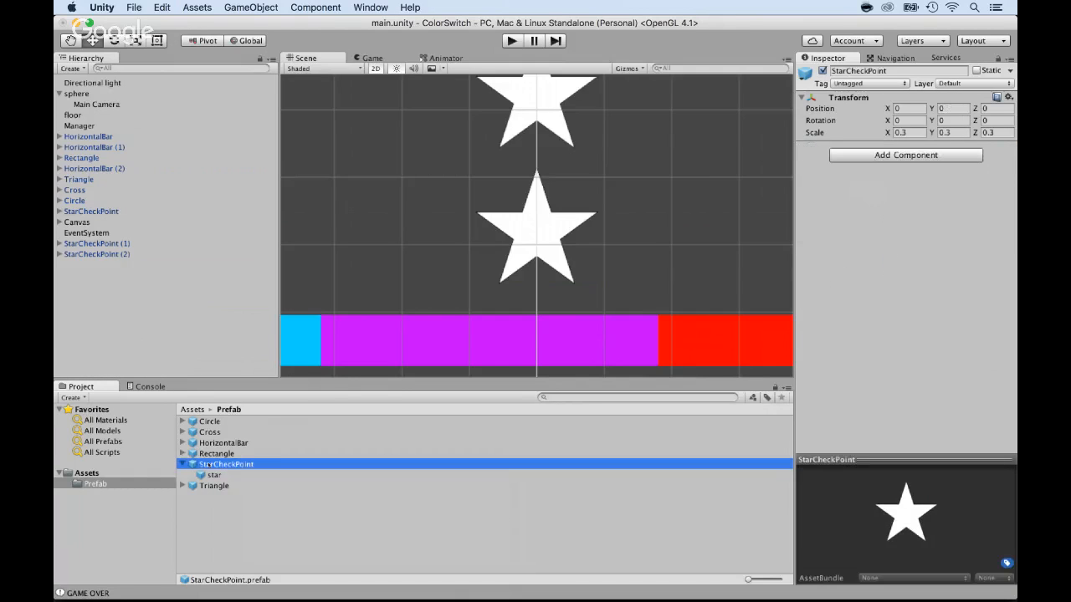
pyautogui.click(84, 254)
pyautogui.press('super+BackSpace')
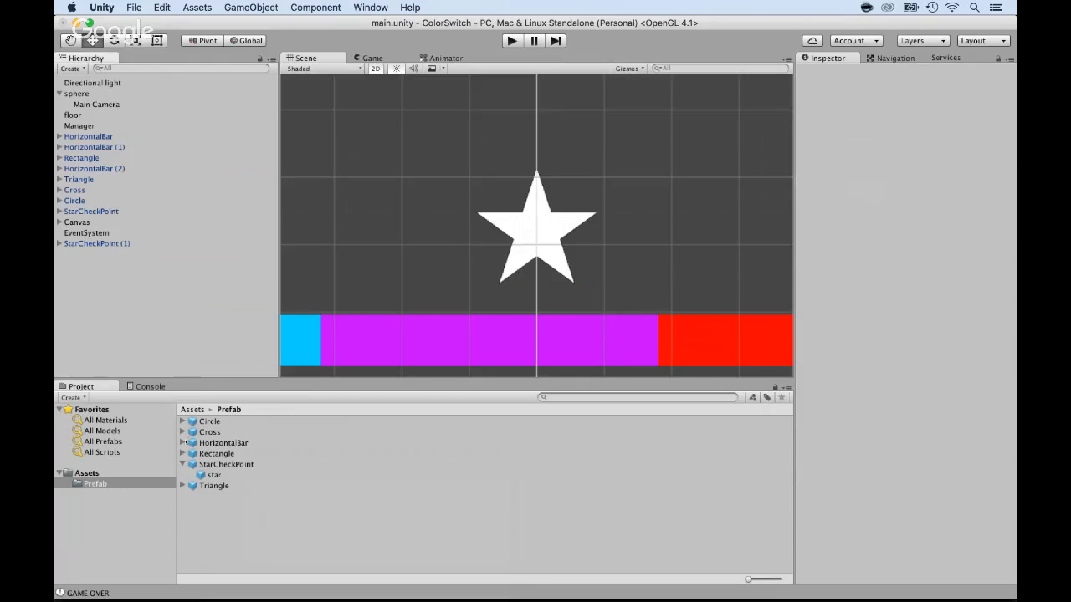
# Examine the children of the HorizontalBar prefab and of the StarCheckPoint (1) scene instance
pyautogui.click(183, 442)
pyautogui.scroll(-5, 200, 451)
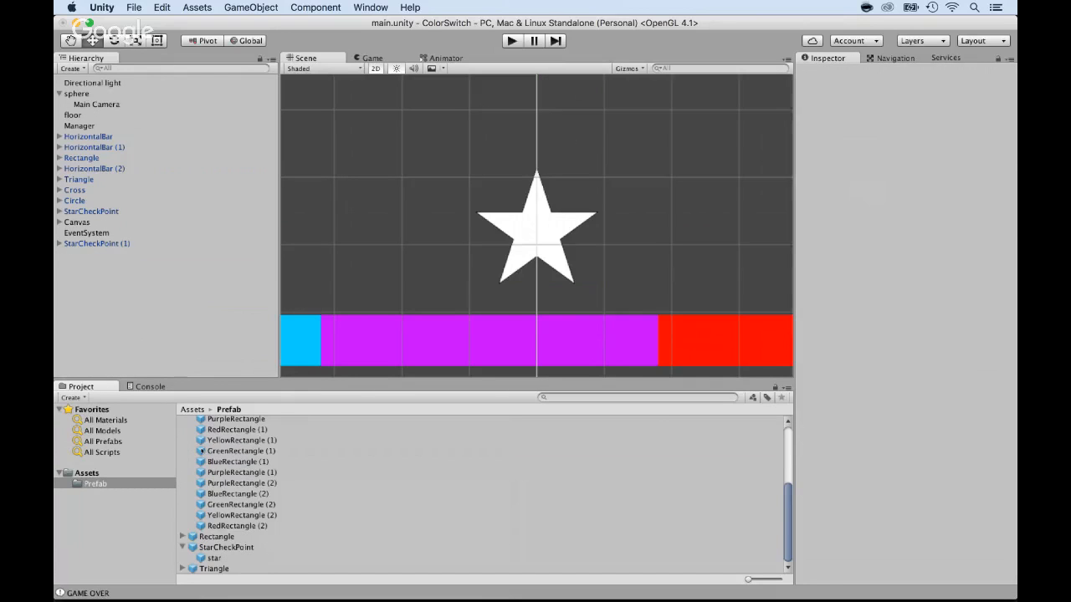
pyautogui.scroll(5, 202, 452)
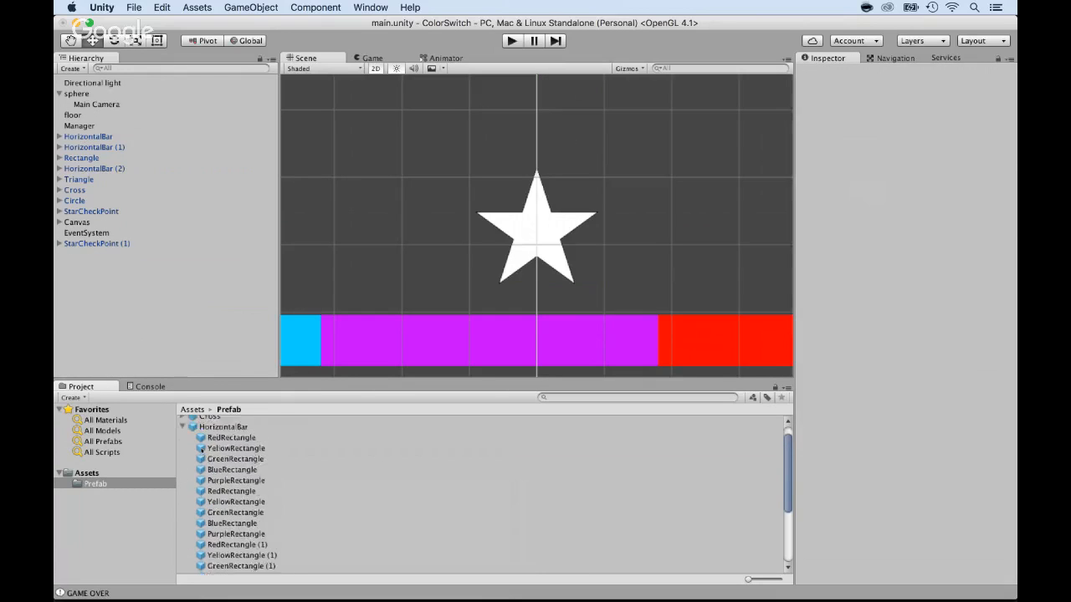
pyautogui.click(59, 243)
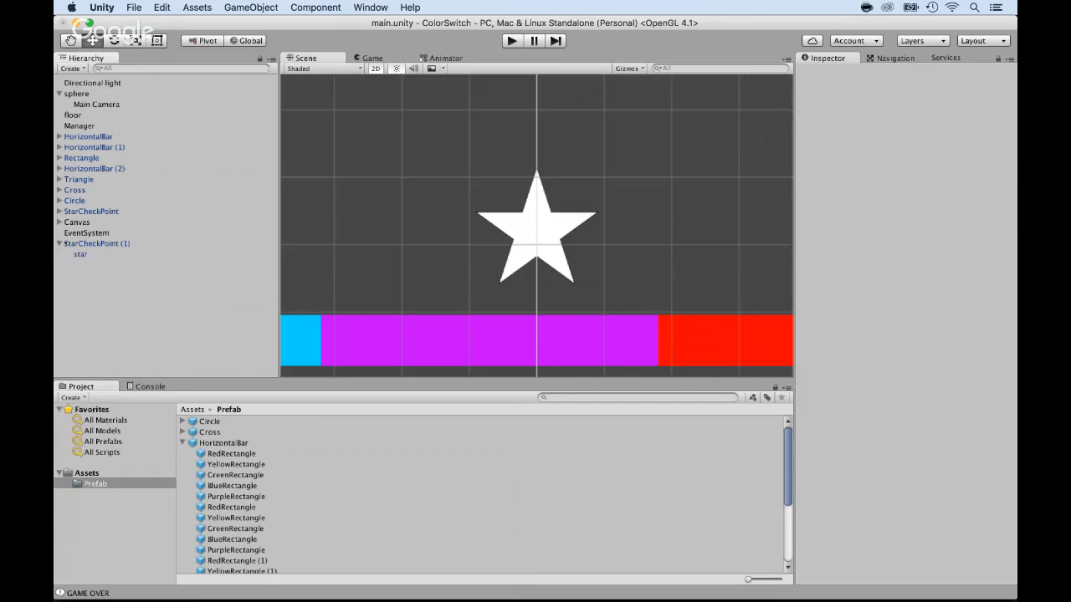
pyautogui.click(88, 243)
pyautogui.click(182, 442)
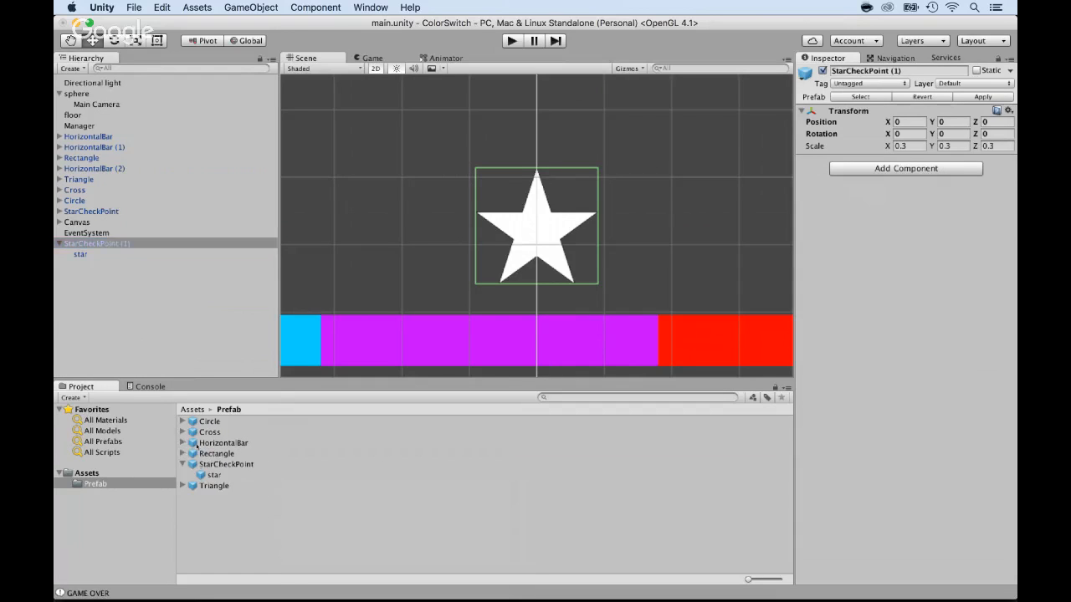
# Try to nest the StarCheckPoint prefab directly in the HorizontalBar prefab, decline the replacement, and review the bar prefab's children
pyautogui.moveTo(209, 466); pyautogui.dragTo(211, 442)
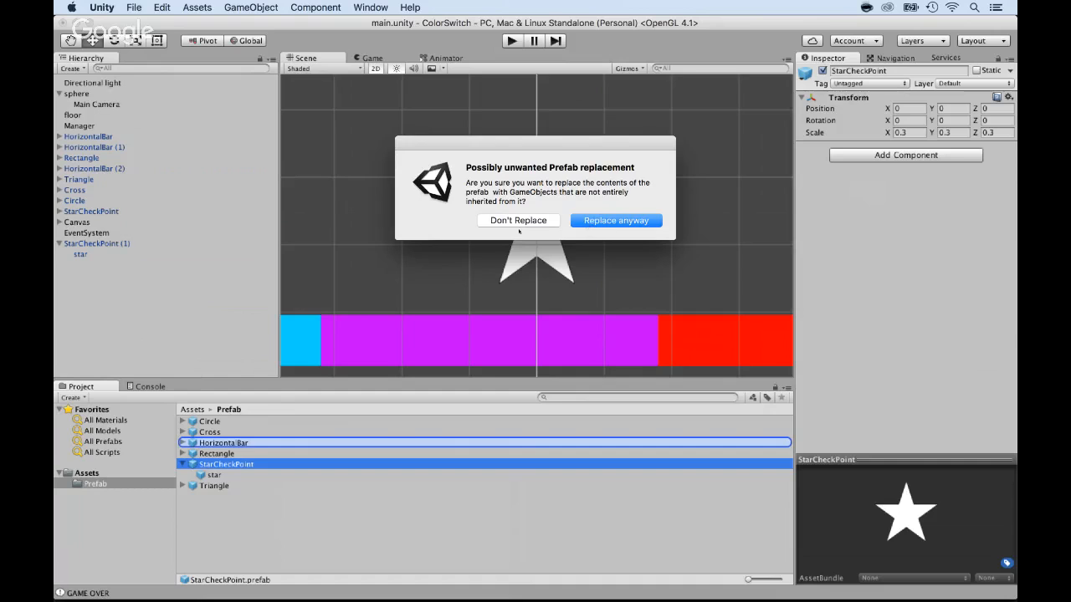
pyautogui.click(521, 221)
pyautogui.click(183, 442)
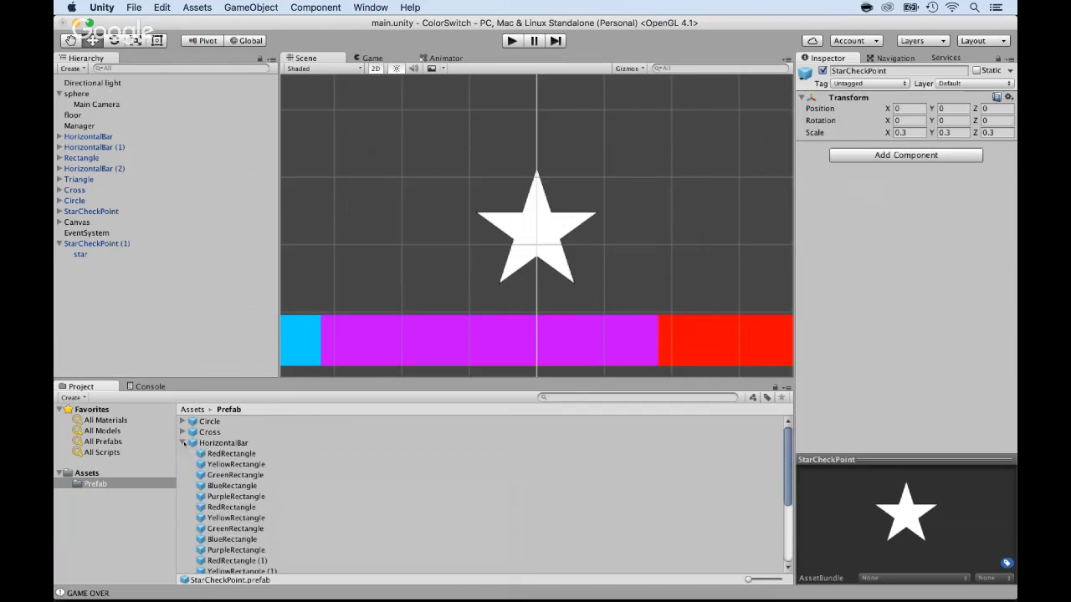
pyautogui.scroll(-5, 226, 492)
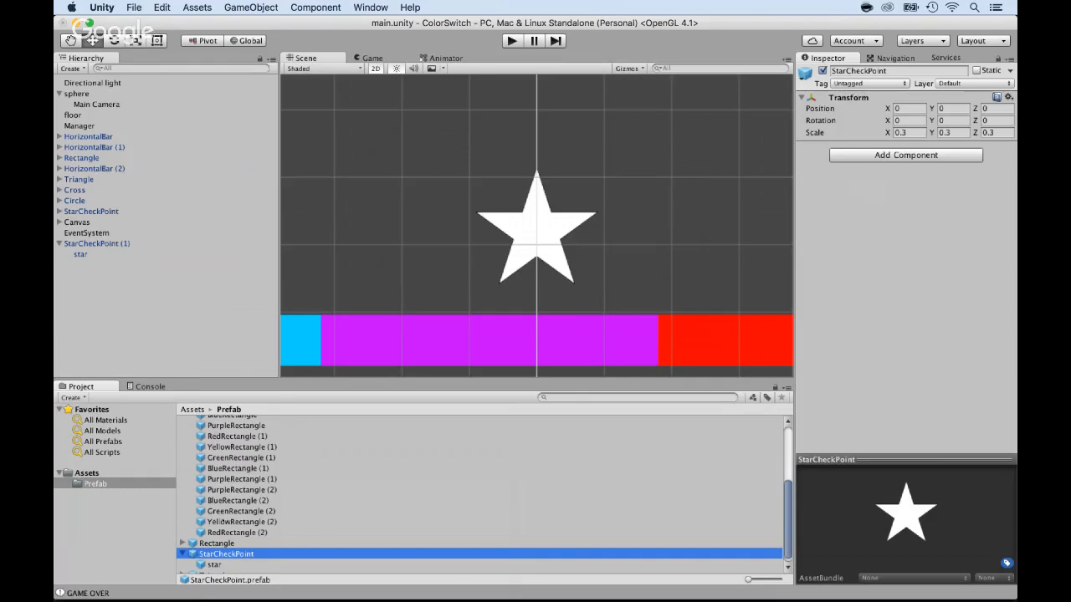
pyautogui.scroll(5, 215, 487)
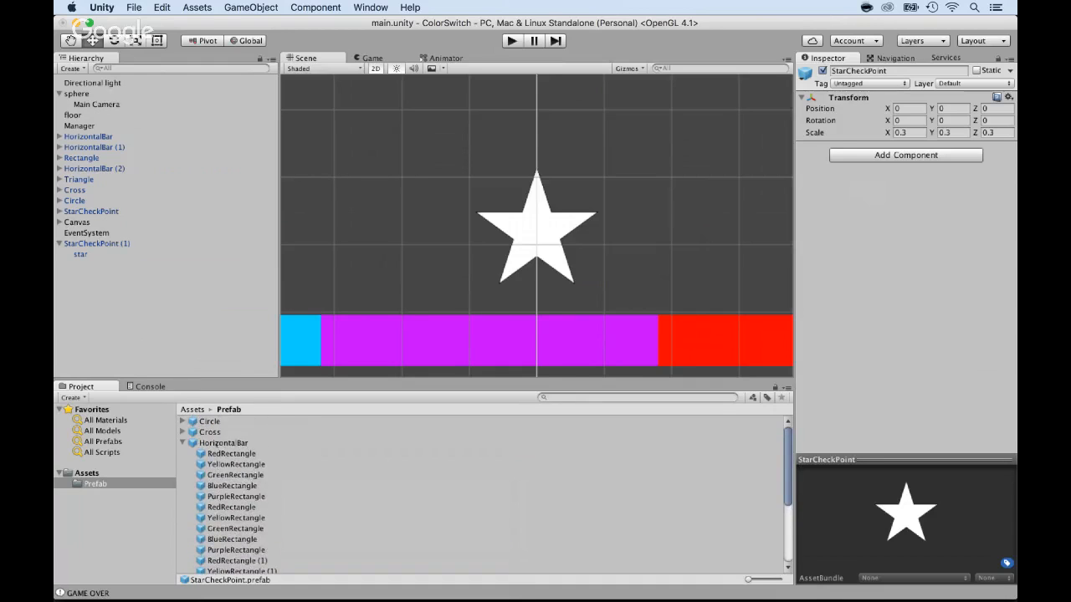
# Place a HorizontalBar prefab instance in the scene and expand its children in the hierarchy
pyautogui.moveTo(217, 443); pyautogui.dragTo(90, 284)
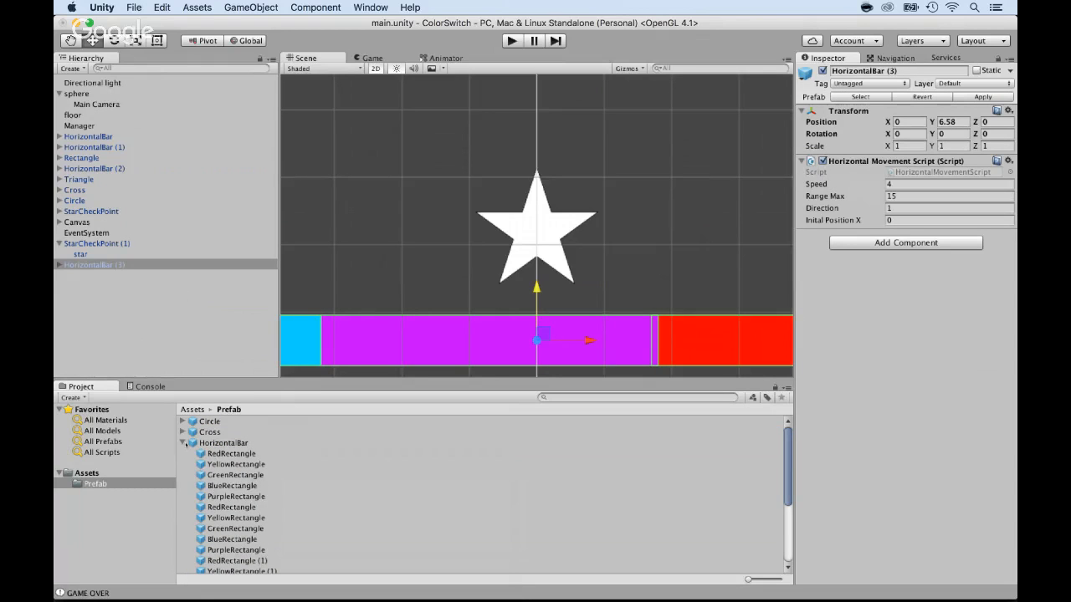
pyautogui.click(183, 442)
pyautogui.click(199, 464)
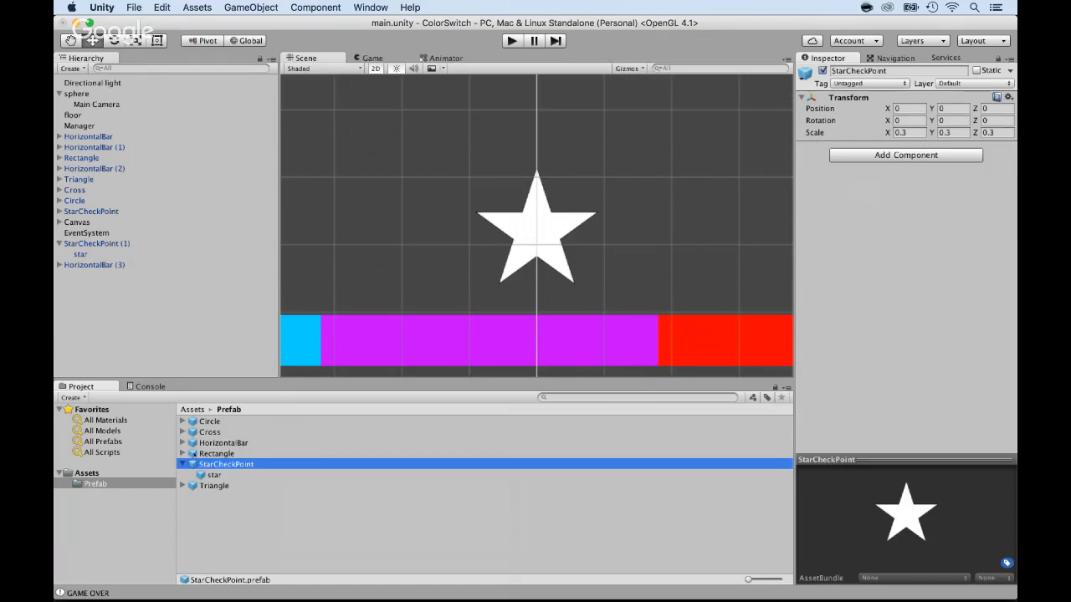
pyautogui.click(59, 265)
# Add a StarCheckPoint prefab instance to the scene and make it the first child of HorizontalBar (3)
pyautogui.click(227, 465)
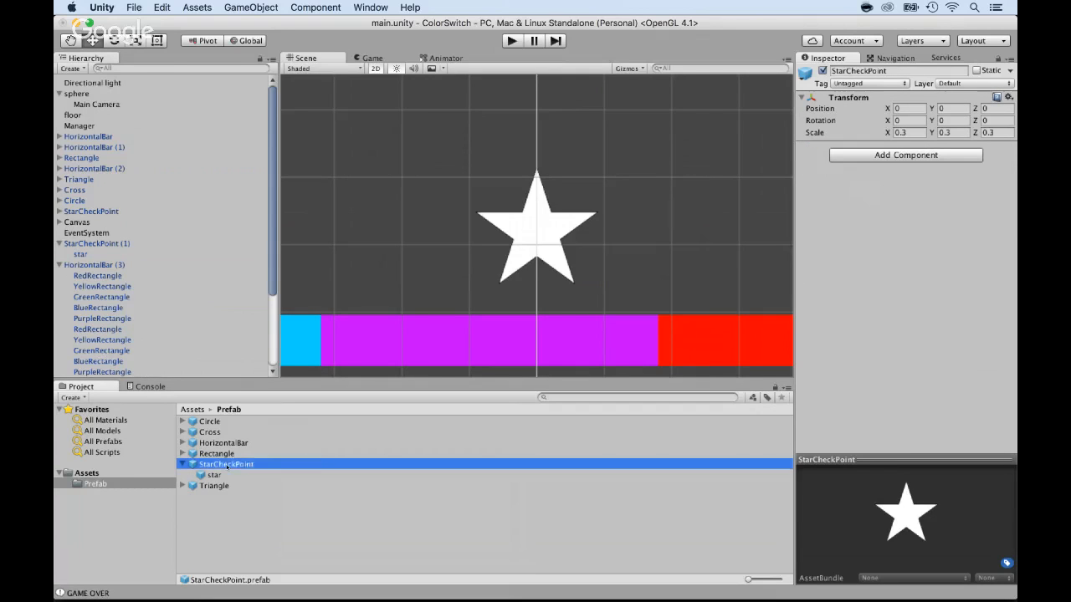
pyautogui.moveTo(227, 465); pyautogui.dragTo(91, 272)
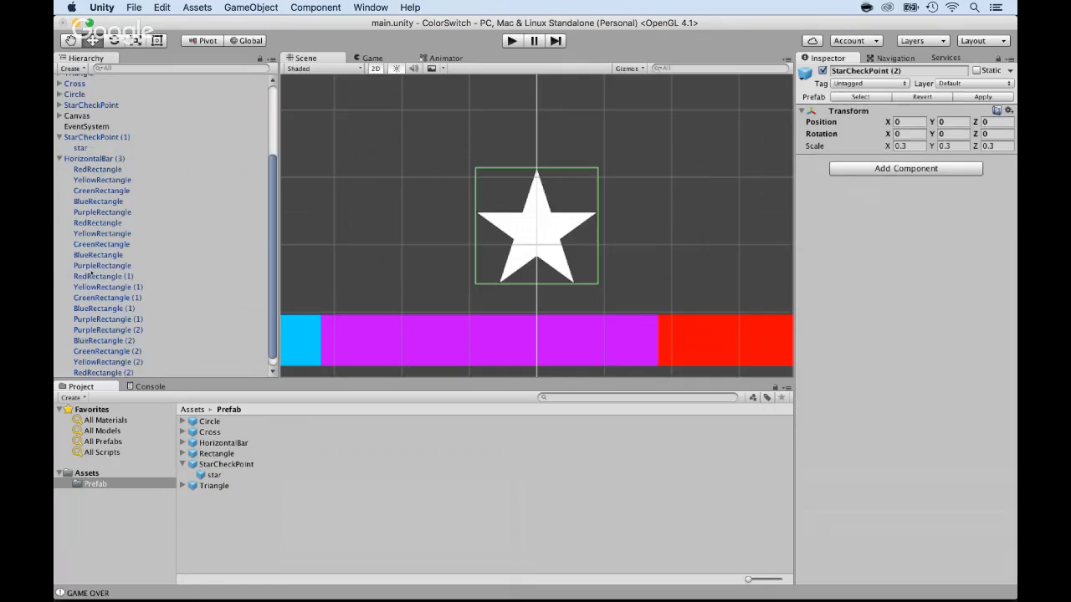
pyautogui.moveTo(75, 372); pyautogui.dragTo(96, 153)
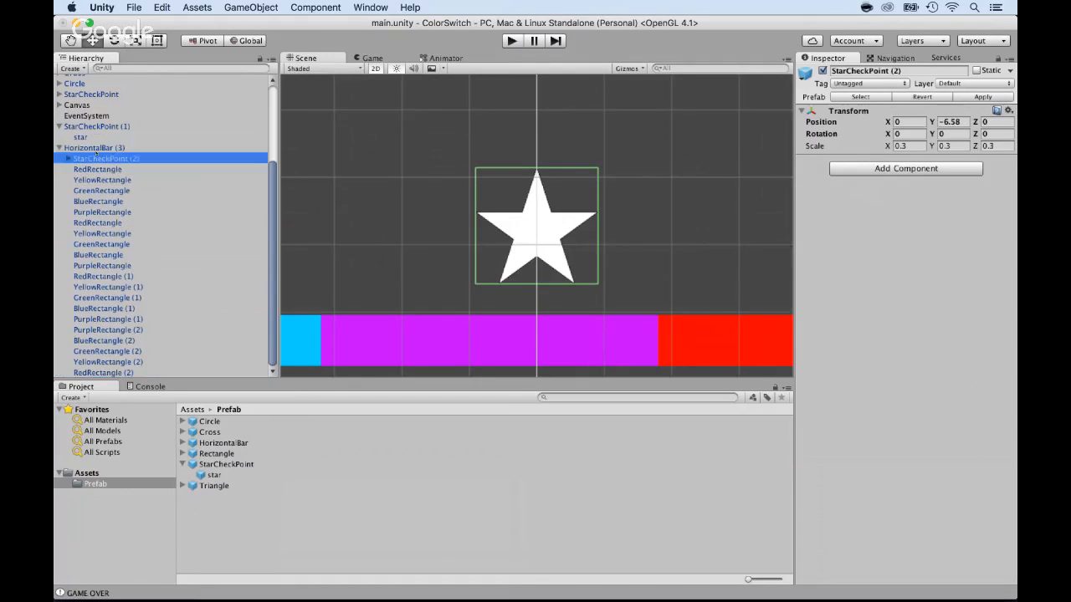
# Apply HorizontalBar (3) with its nested star to the HorizontalBar prefab, and inspect the prefab's star child and root
pyautogui.click(87, 147)
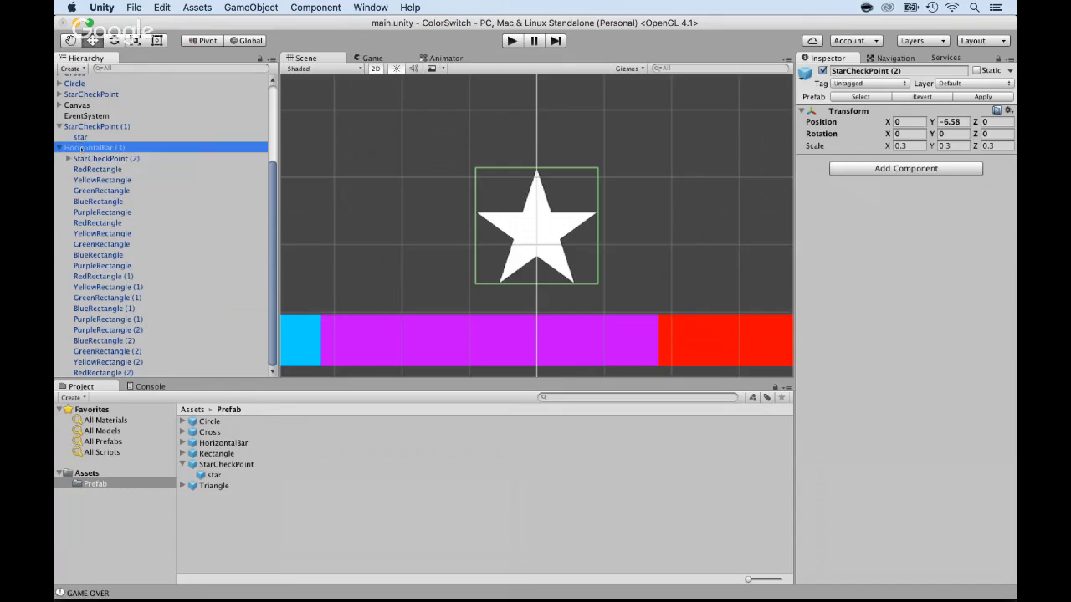
pyautogui.click(984, 97)
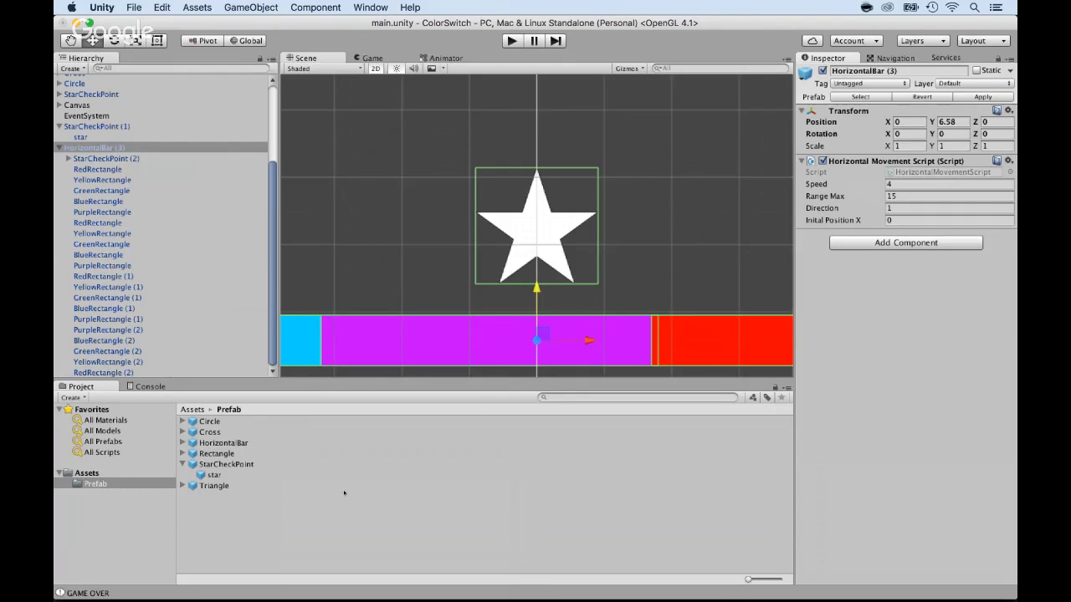
pyautogui.click(181, 464)
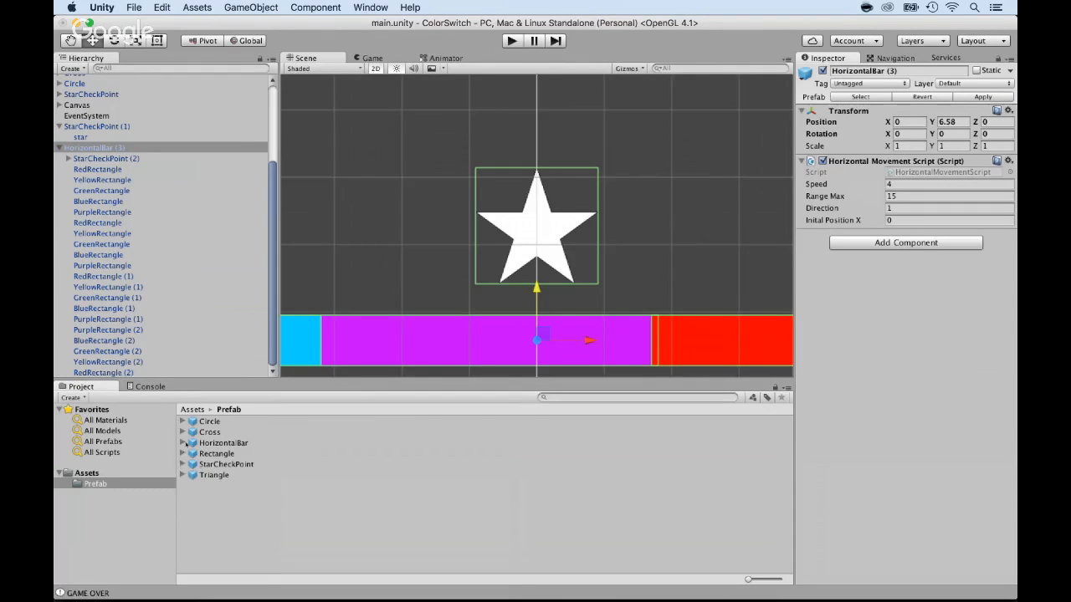
pyautogui.click(183, 443)
pyautogui.click(230, 453)
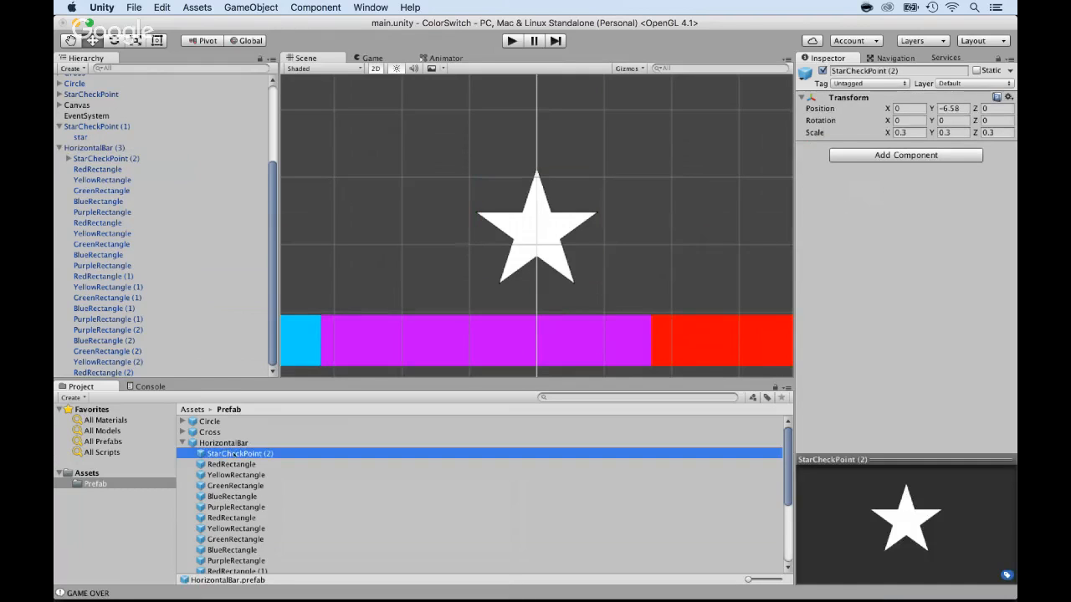
pyautogui.rightClick(234, 454)
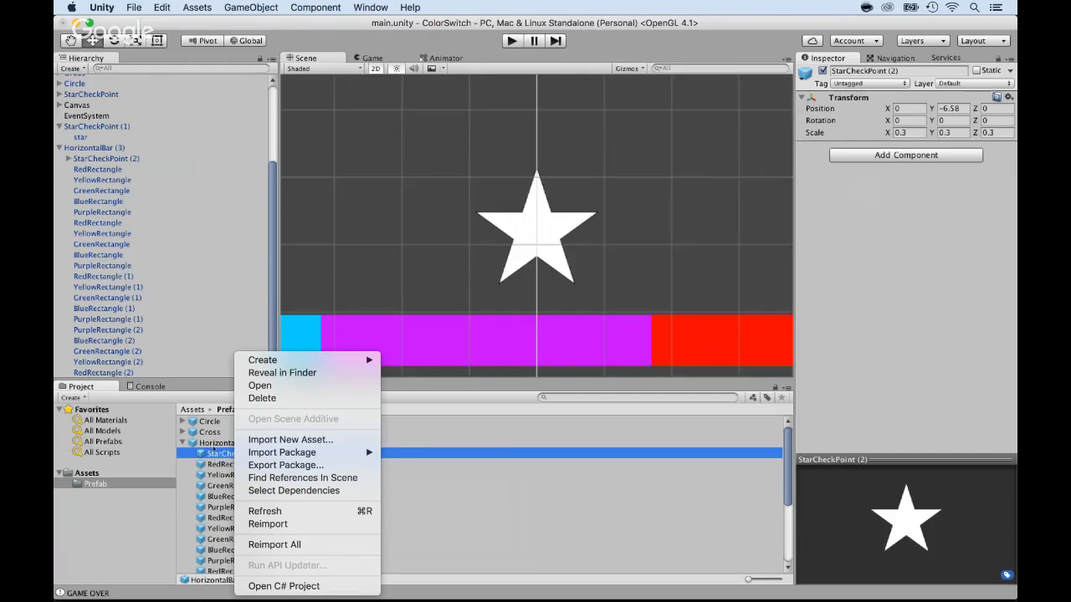
pyautogui.click(215, 452)
pyautogui.click(217, 442)
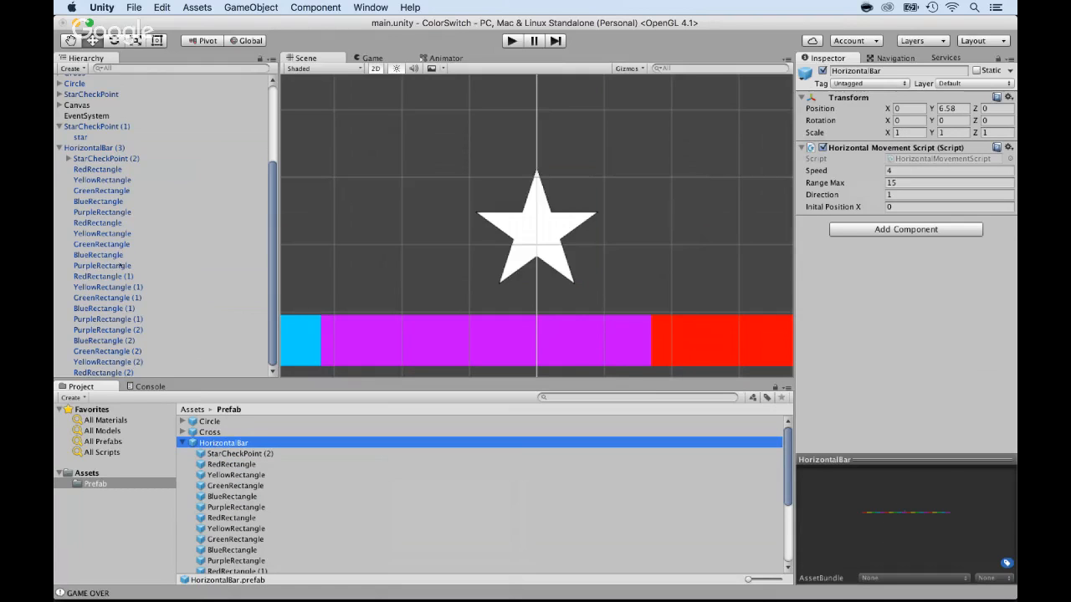
# Delete the HorizontalBar (3) instance from the scene
pyautogui.click(90, 148)
pyautogui.press('super+BackSpace')
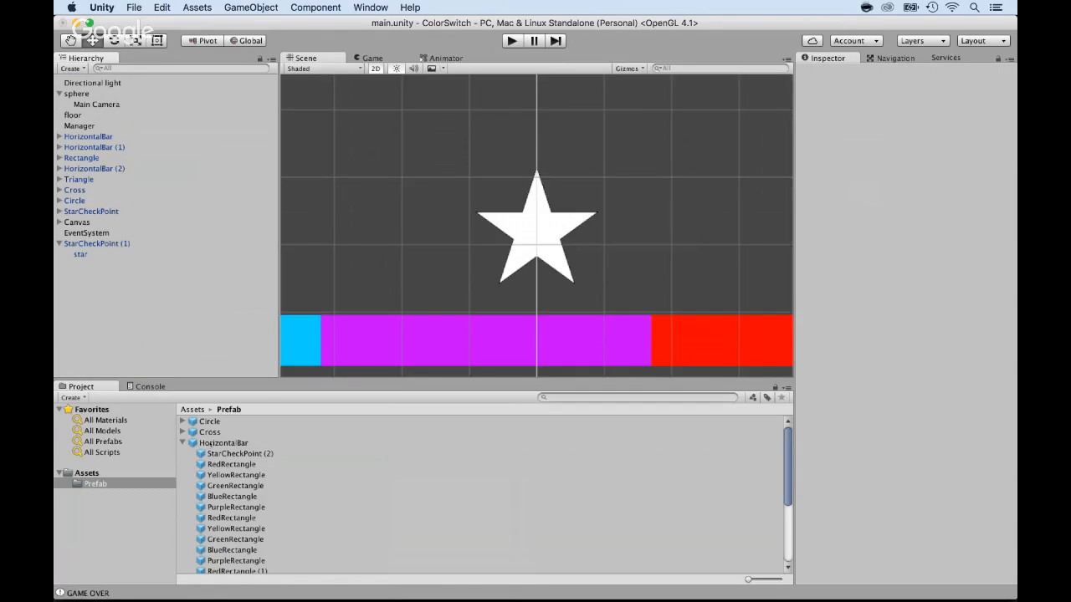
# Test the updated HorizontalBar prefab by placing a fresh instance, expanding it and raising it to about Y 8.49, and delete that instance
pyautogui.moveTo(217, 442); pyautogui.dragTo(73, 264)
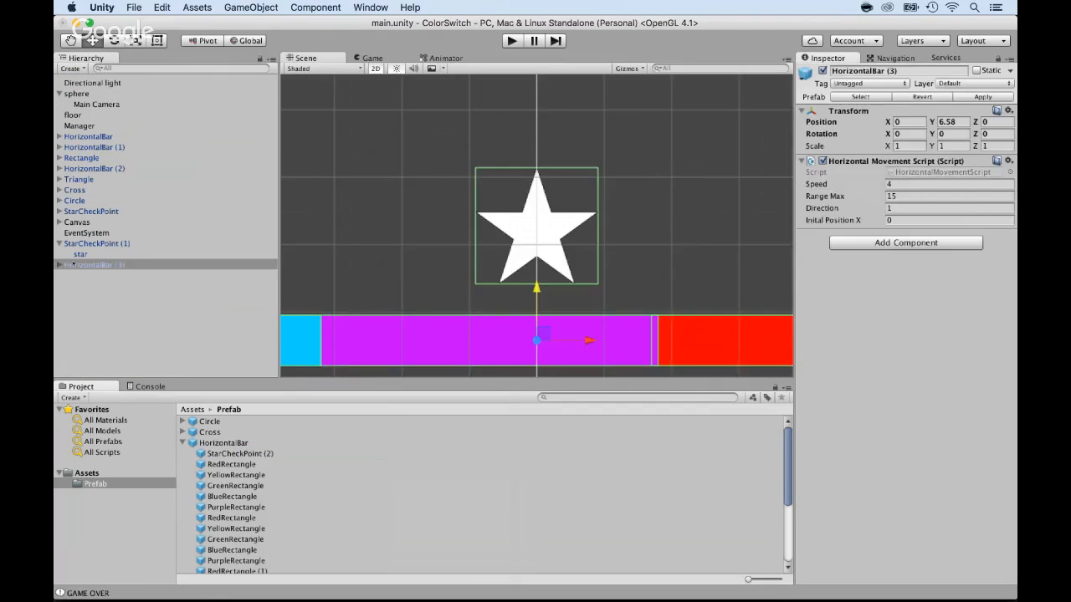
pyautogui.click(60, 265)
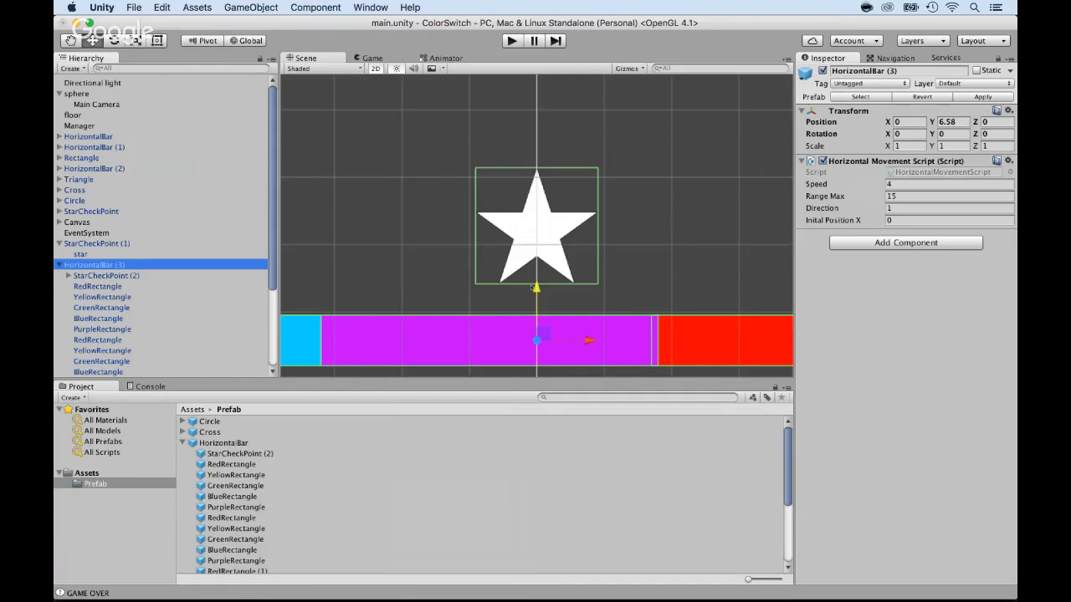
pyautogui.moveTo(536, 289); pyautogui.dragTo(536, 163)
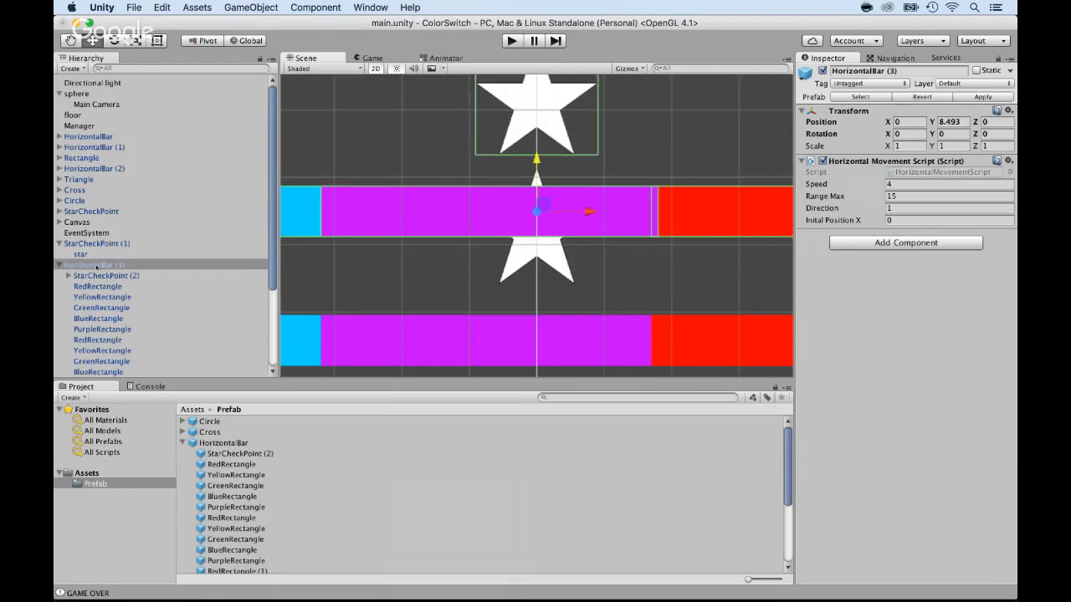
pyautogui.click(96, 265)
pyautogui.press('super+BackSpace')
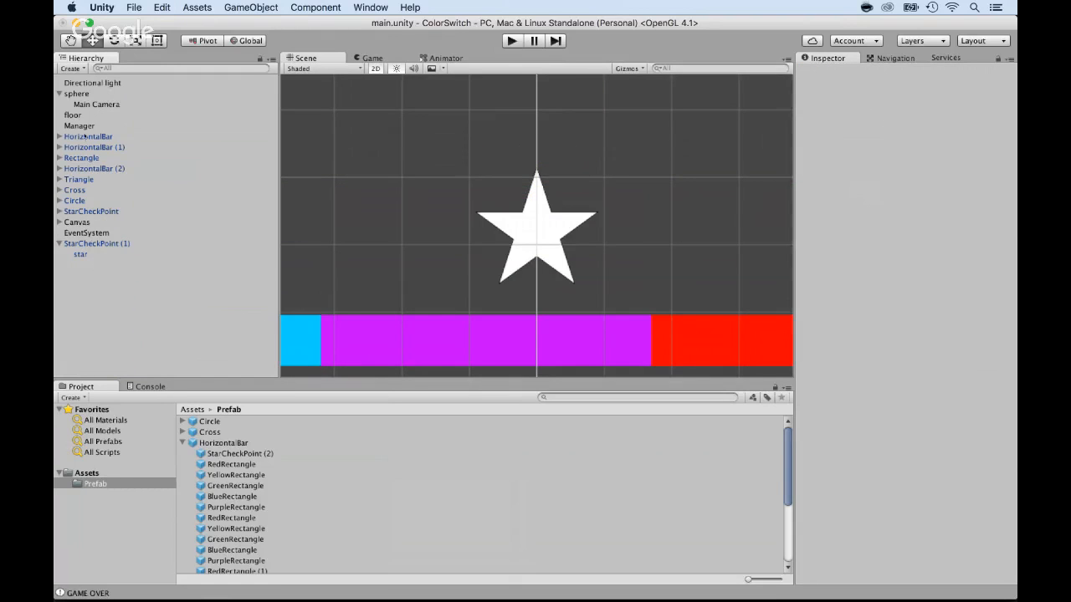
# Delete the old HorizontalBar, HorizontalBar (1) and HorizontalBar (2) instances from the scene together
pyautogui.click(86, 137)
pyautogui.keyDown('shift'); pyautogui.click(85, 147); pyautogui.keyUp('shift')
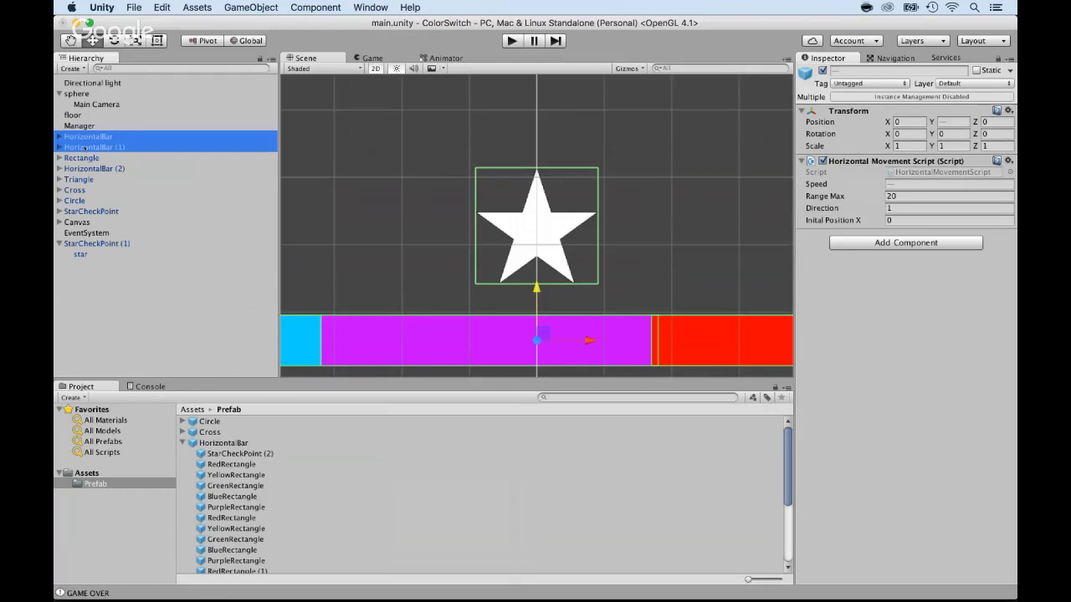
pyautogui.keyDown('super'); pyautogui.click(85, 169); pyautogui.keyUp('super')
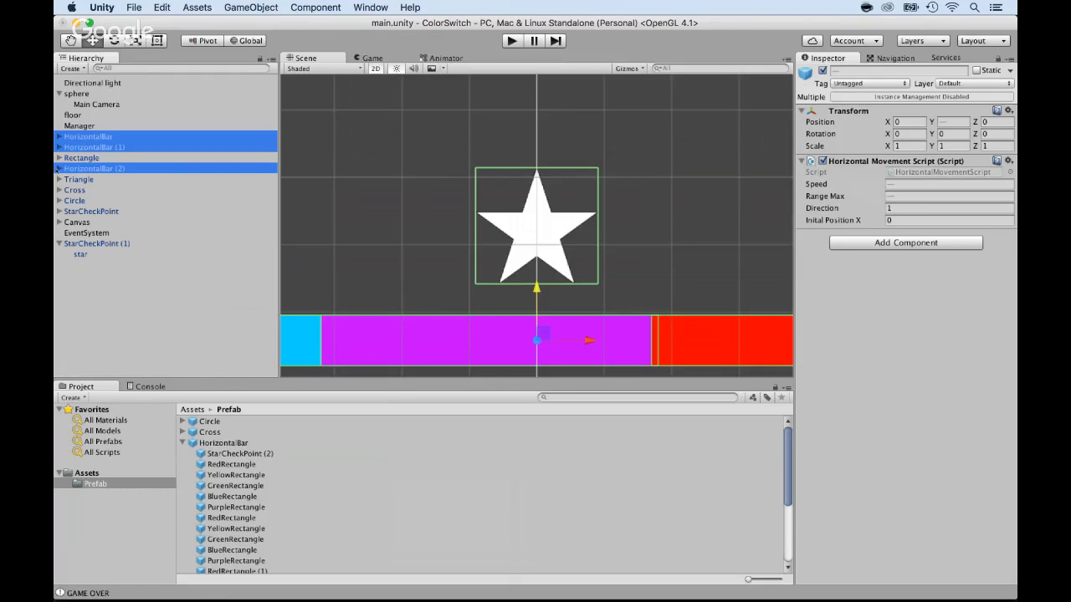
pyautogui.press('super+BackSpace')
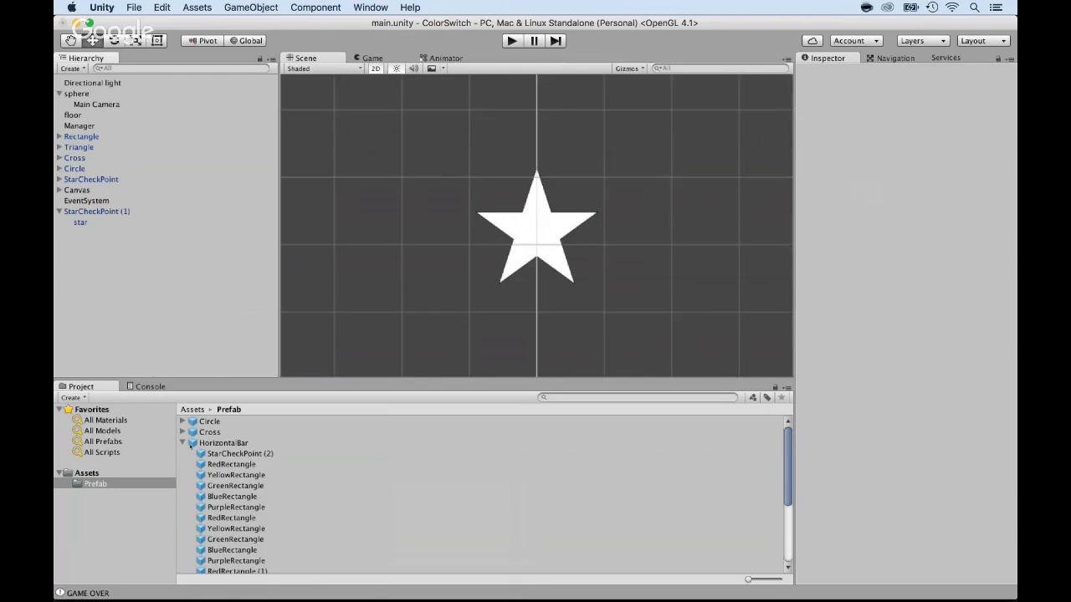
# Collapse the HorizontalBar prefab and add three new instances of it to the scene hierarchy
pyautogui.click(183, 443)
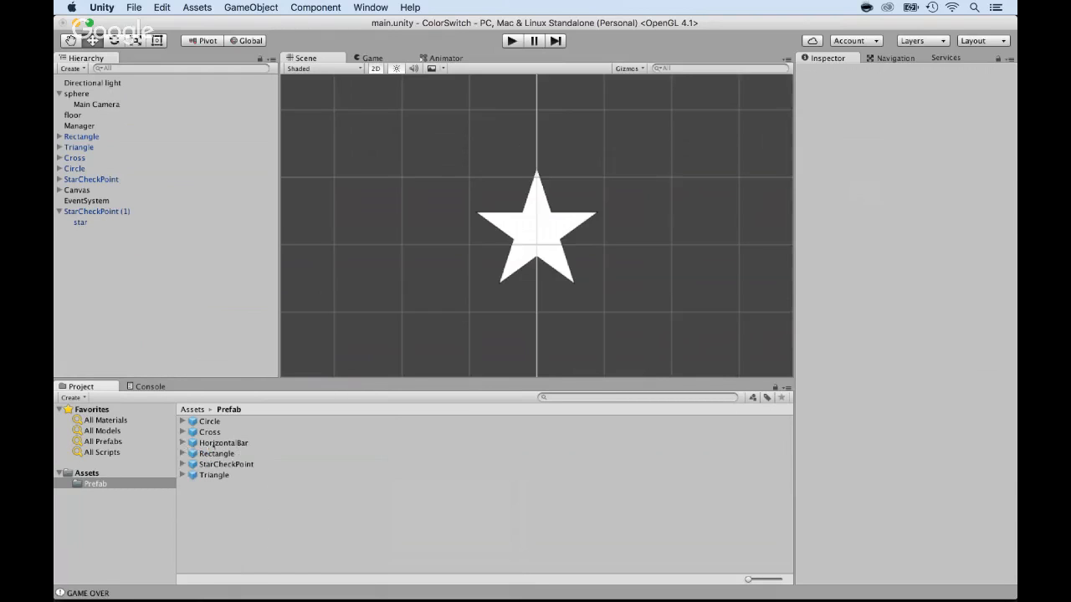
pyautogui.moveTo(220, 442); pyautogui.dragTo(97, 273)
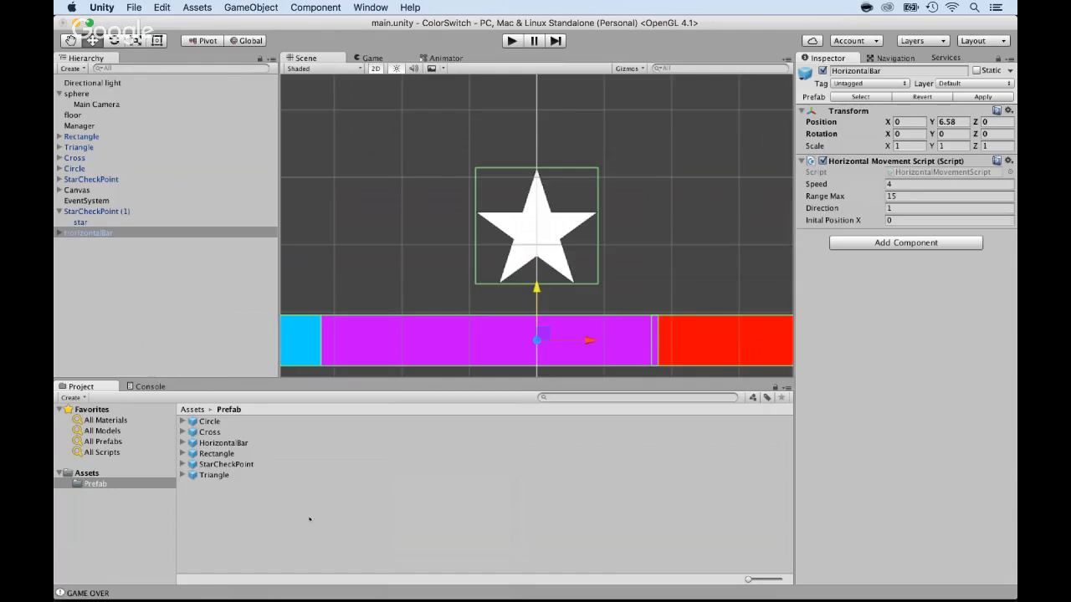
pyautogui.moveTo(201, 444); pyautogui.dragTo(85, 270)
pyautogui.moveTo(213, 445); pyautogui.dragTo(88, 299)
# Move HorizontalBar (1) straight up to about Y 11.58, just below the triangle obstacle
pyautogui.scroll(-5, 387, 208)
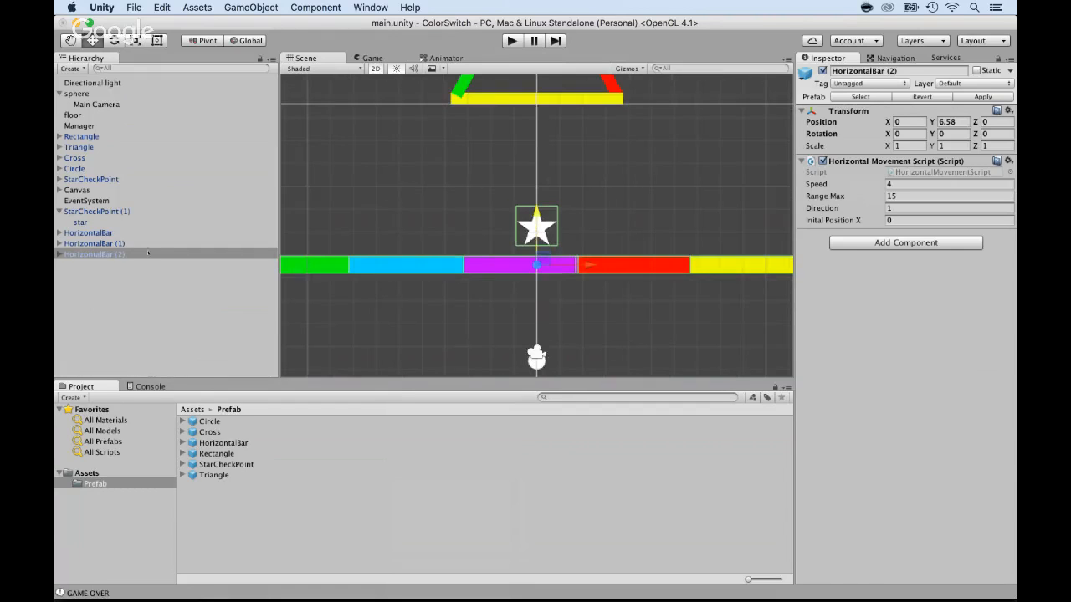
pyautogui.click(94, 244)
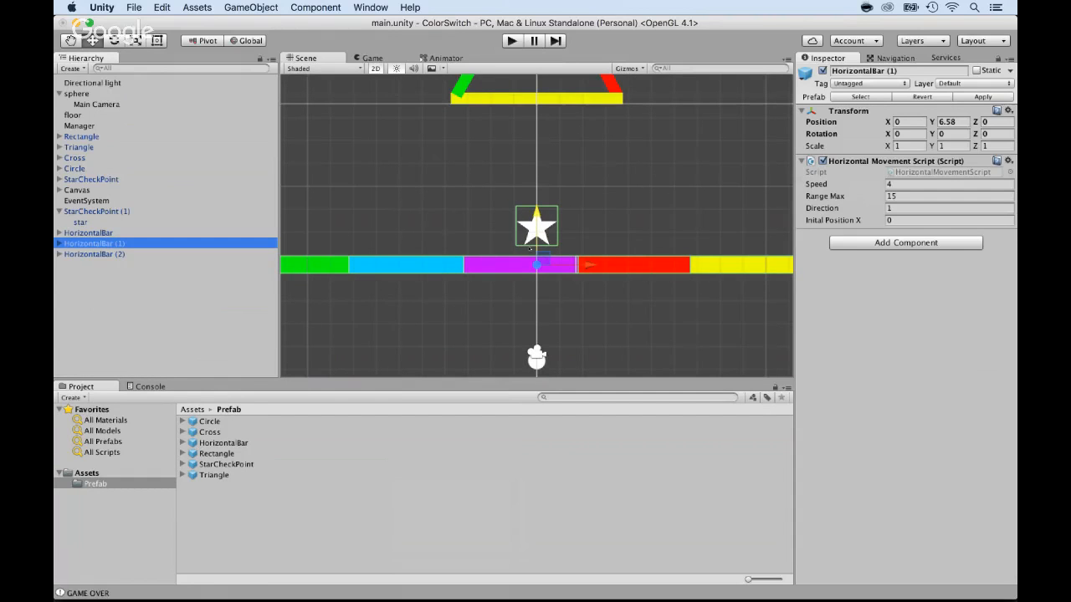
pyautogui.scroll(-4, 529, 248)
pyautogui.moveTo(534, 199); pyautogui.dragTo(534, 177)
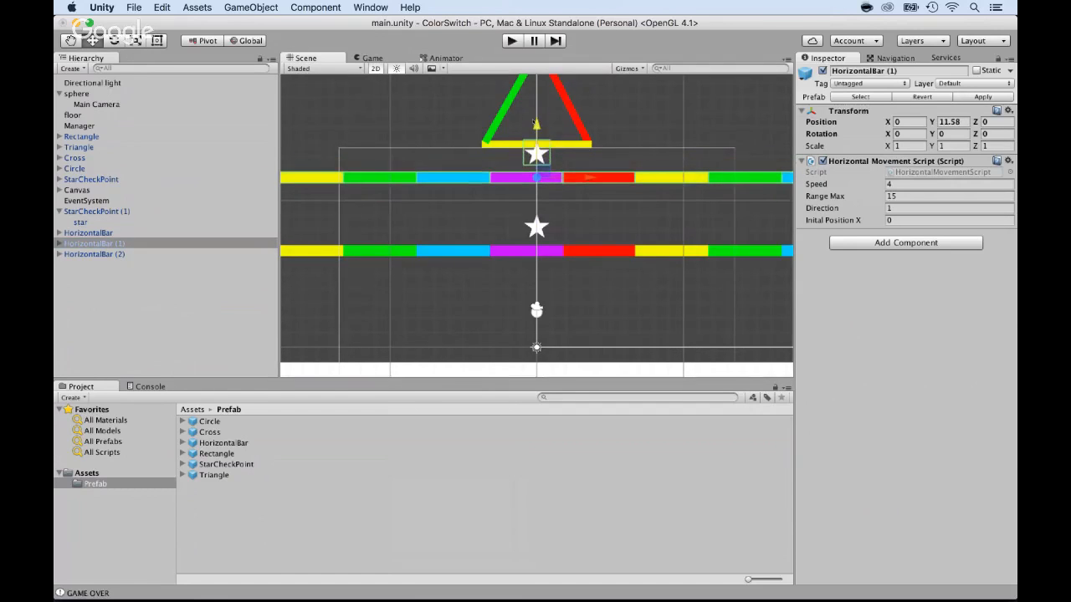
pyautogui.scroll(-3, 513, 194)
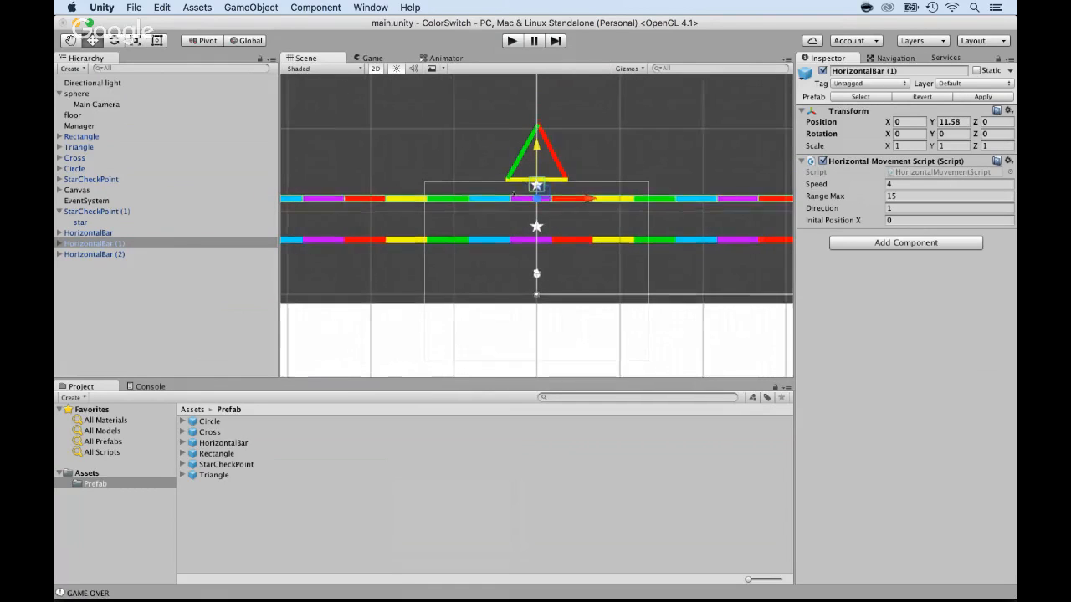
# Move HorizontalBar (1) straight up, above the triangle, to a Y position of about 25
pyautogui.scroll(-2, 513, 195)
pyautogui.moveTo(535, 149); pyautogui.dragTo(532, 55)
pyautogui.scroll(-1, 496, 166)
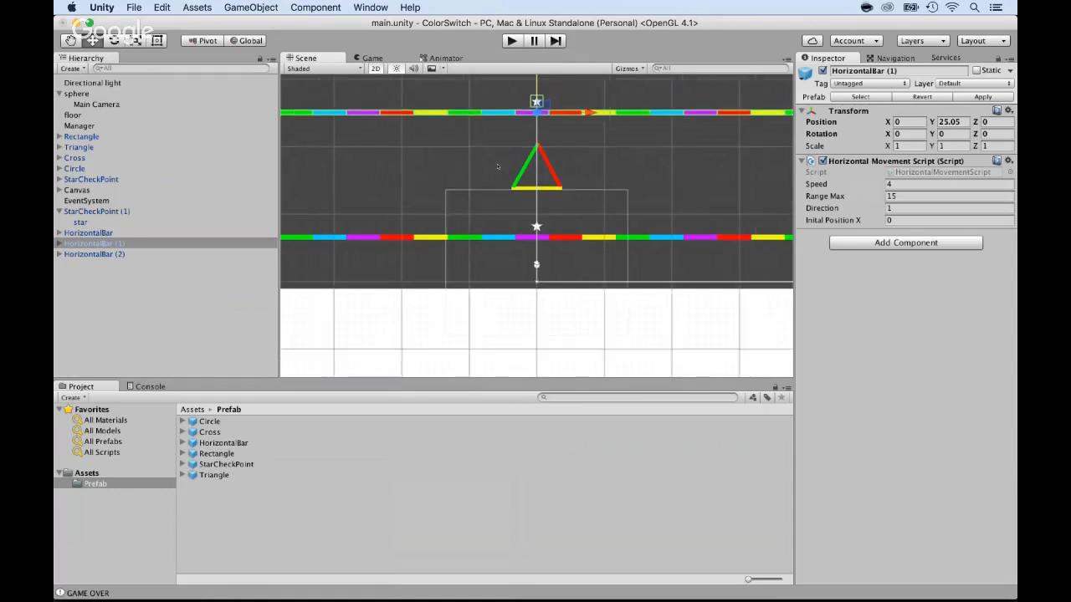
pyautogui.scroll(-1, 497, 166)
# Move HorizontalBar (2) straight up, above HorizontalBar (1), to a Y position of about 33
pyautogui.click(99, 255)
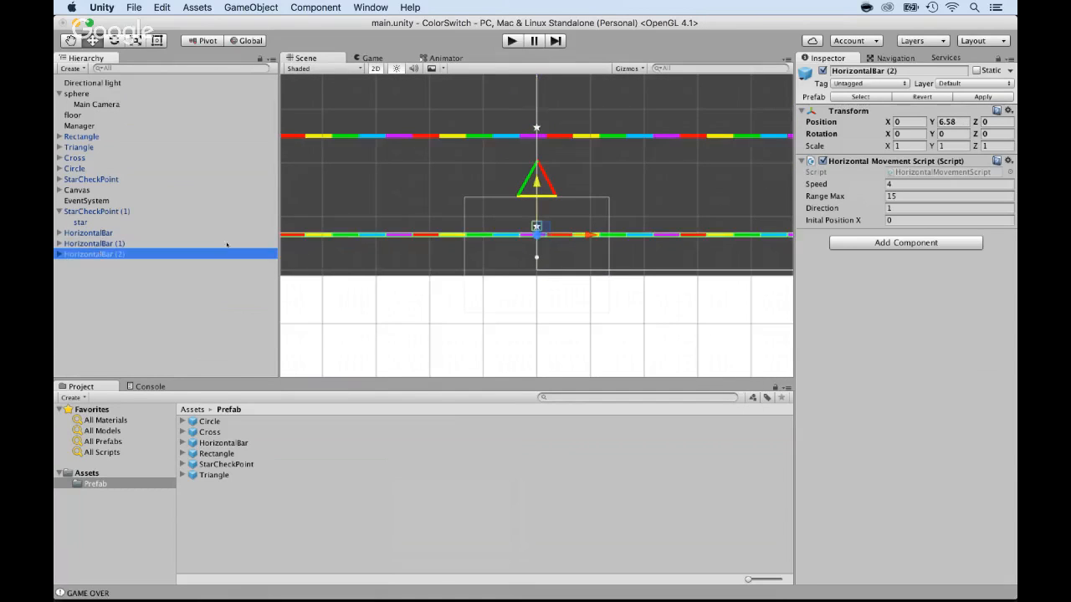
pyautogui.moveTo(536, 226); pyautogui.dragTo(536, 87)
pyautogui.scroll(-2, 488, 192)
pyautogui.scroll(-1, 488, 192)
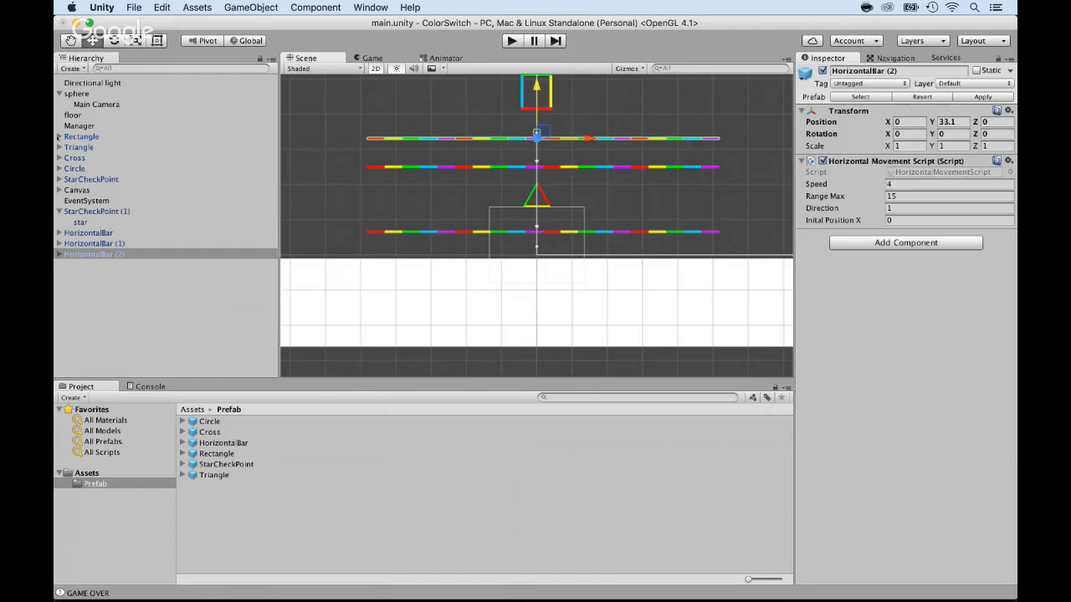
# Replace the scene's Rectangle with a fresh instance of the Rectangle prefab, placed above the bars at a Y position of about 46.9
pyautogui.click(60, 136)
pyautogui.click(60, 137)
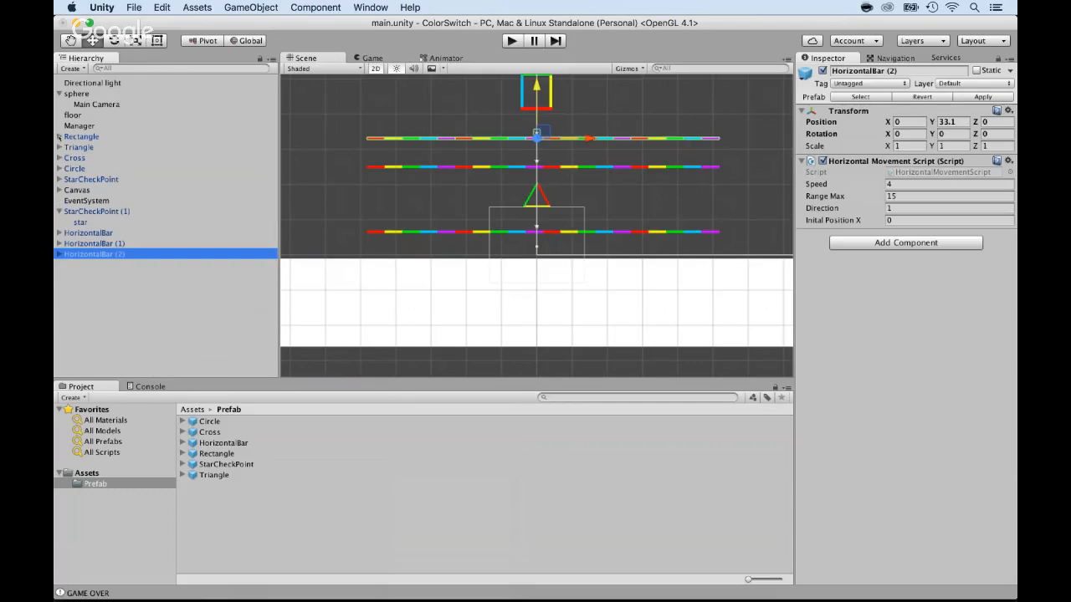
pyautogui.click(80, 137)
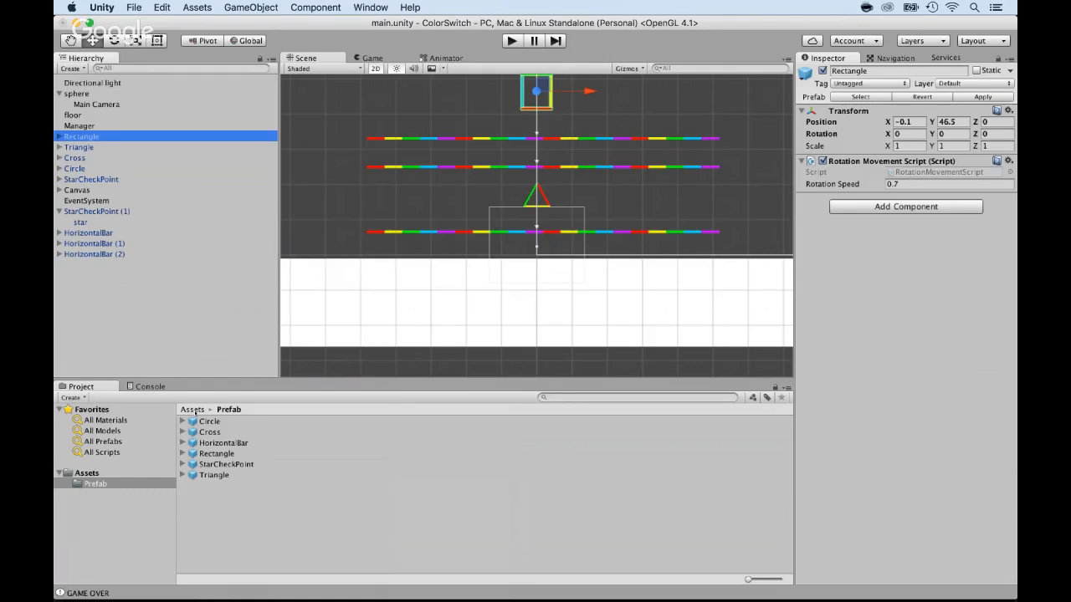
pyautogui.press('super+BackSpace')
pyautogui.moveTo(202, 455); pyautogui.dragTo(79, 259)
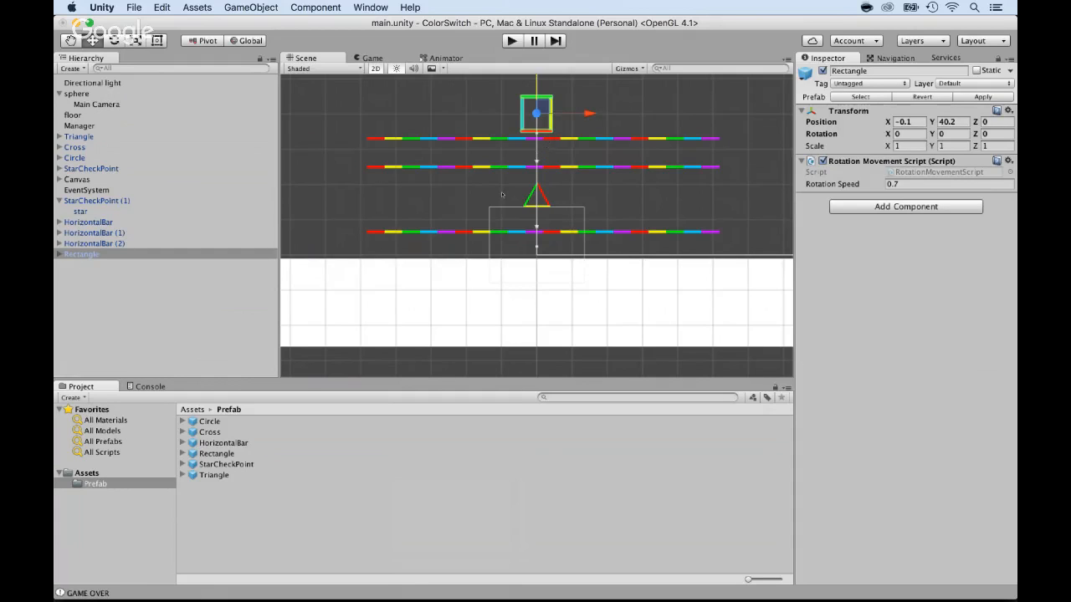
pyautogui.scroll(-2, 502, 194)
pyautogui.moveTo(536, 92); pyautogui.dragTo(533, 73)
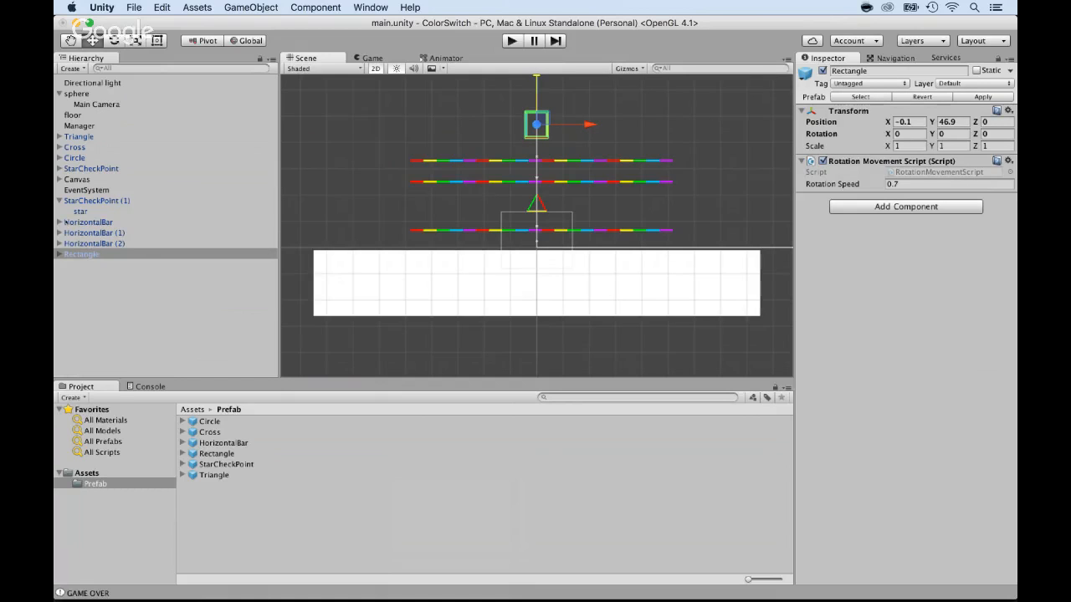
# Rename the StarCheckPoint (1) object in the scene as StarCheckPoint
pyautogui.click(75, 200)
pyautogui.click(75, 201)
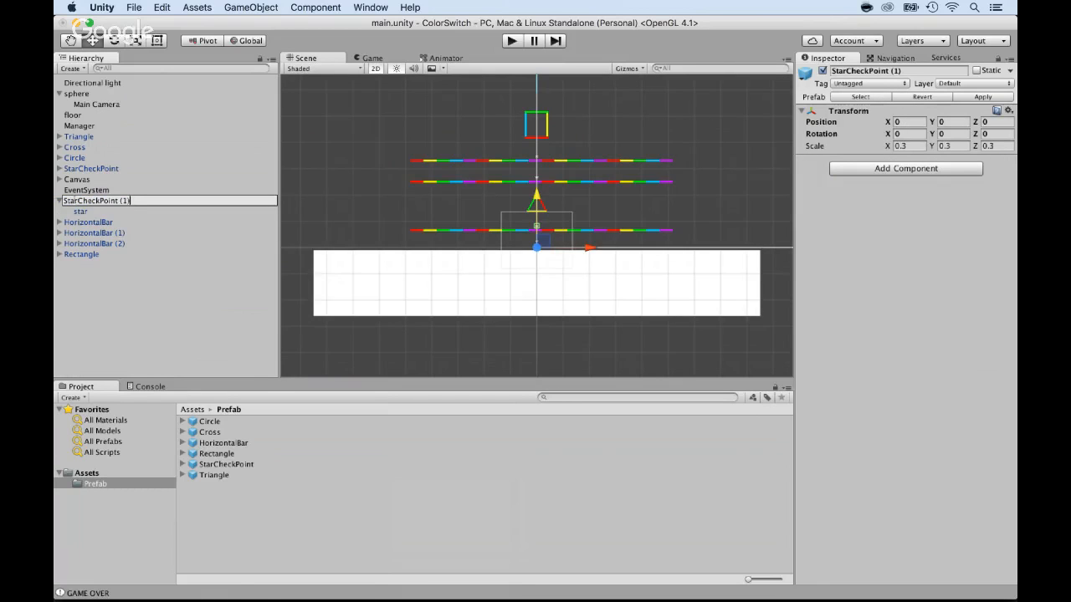
pyautogui.press('BackSpace')
pyautogui.press('BackSpace')
pyautogui.press('BackSpace')
pyautogui.press('Return')
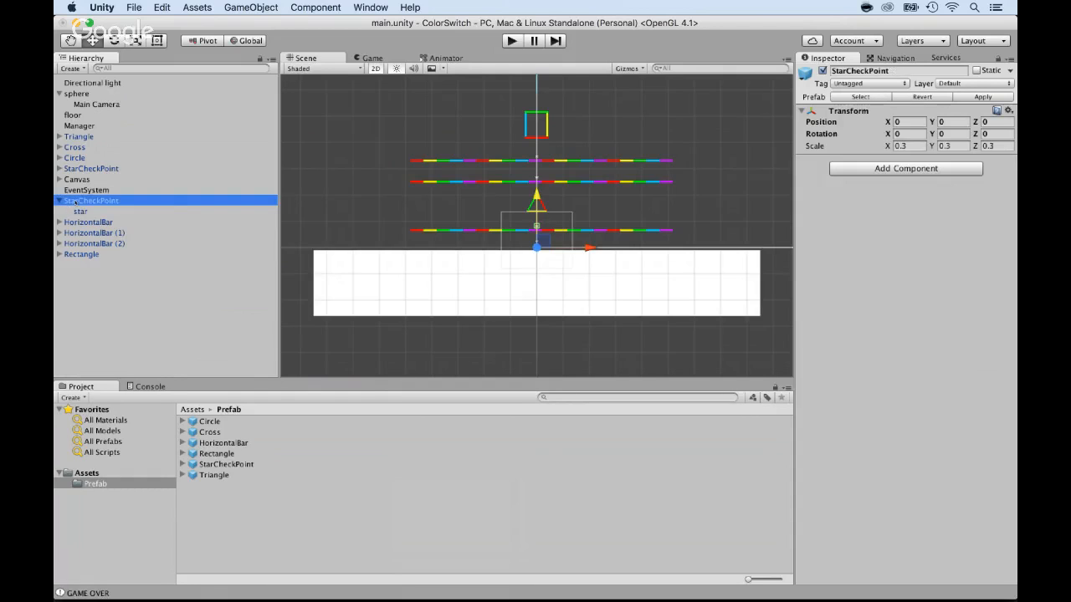
# Duplicate the renamed StarCheckPoint and make the copy a child of Rectangle
pyautogui.rightClick(75, 202)
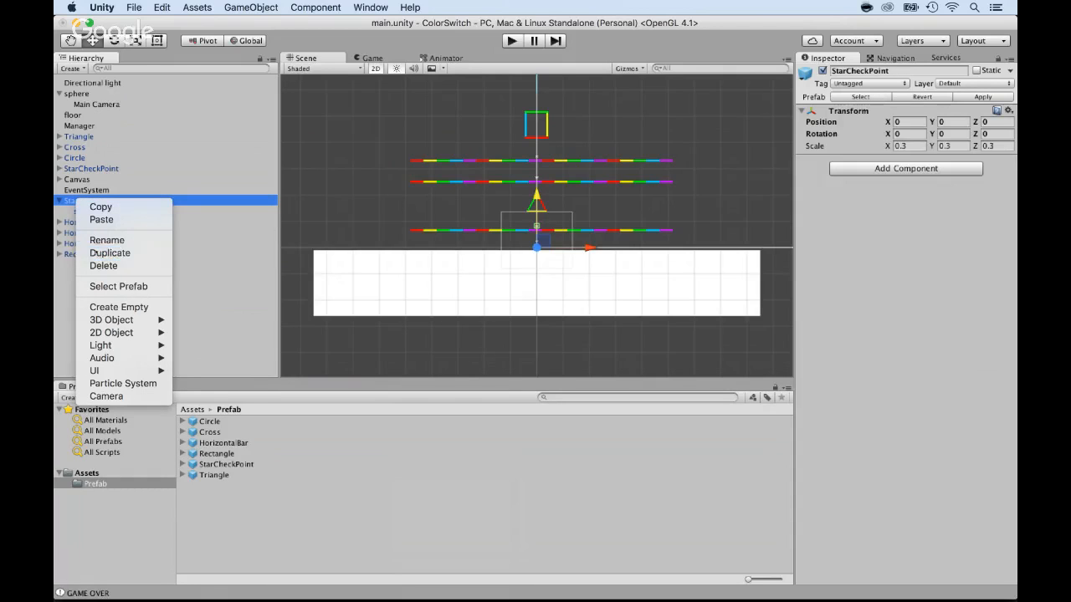
pyautogui.click(102, 253)
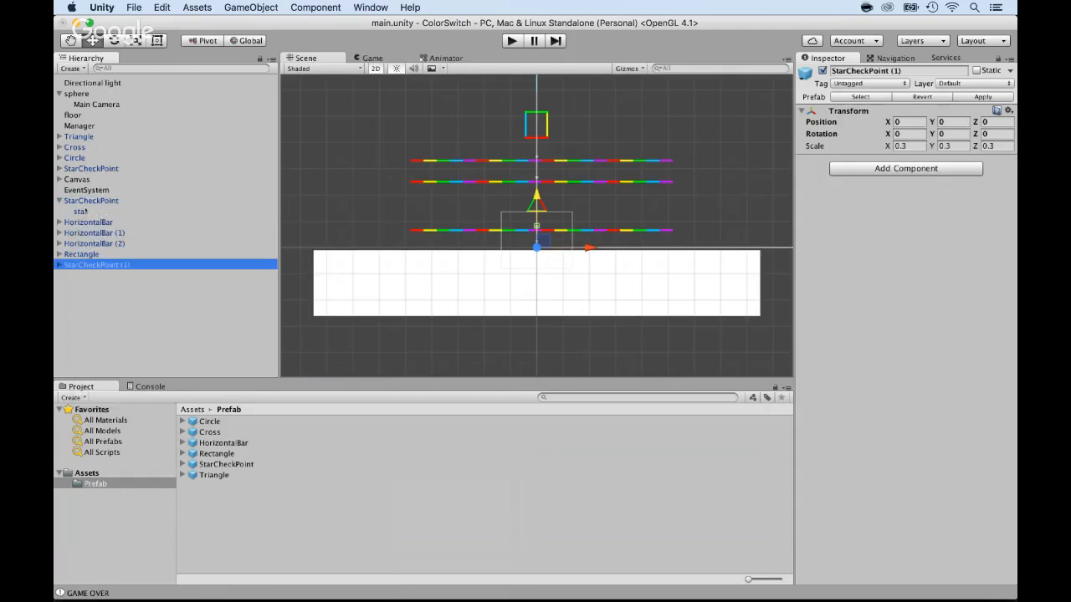
pyautogui.click(59, 253)
pyautogui.moveTo(78, 307); pyautogui.dragTo(90, 256)
# Set the X and Y position of Rectangle's child StarCheckPoint (1) to 0
pyautogui.click(900, 122)
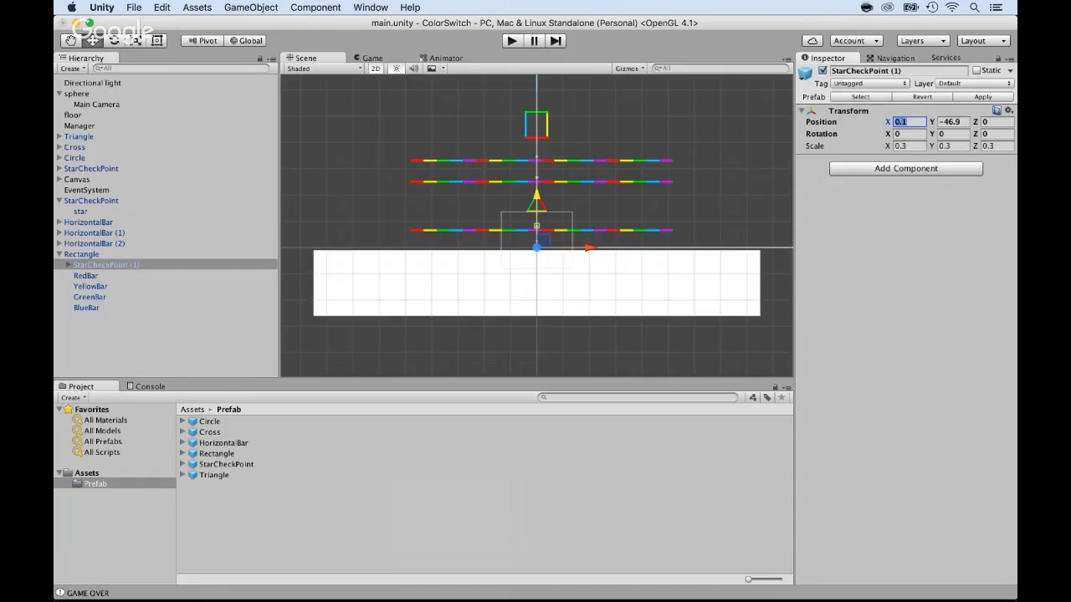
pyautogui.write('0')
pyautogui.press('Tab')
pyautogui.write('0')
pyautogui.press('Tab')
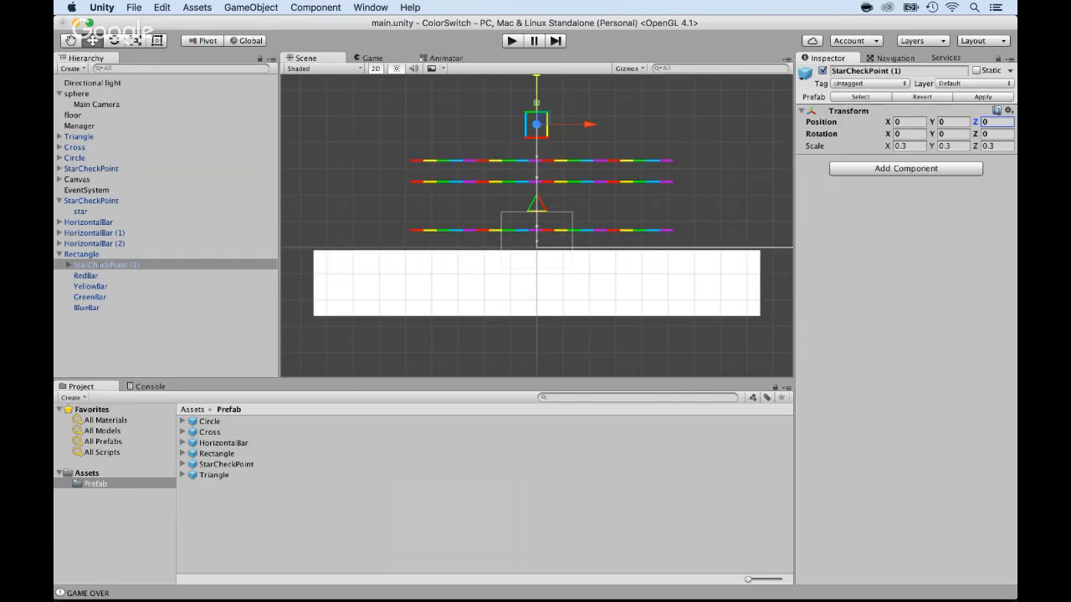
# Centre the star checkpoint inside the rectangle at a local Y of about -8.55 and apply Rectangle's changes to its prefab
pyautogui.click(81, 254)
pyautogui.press('f')
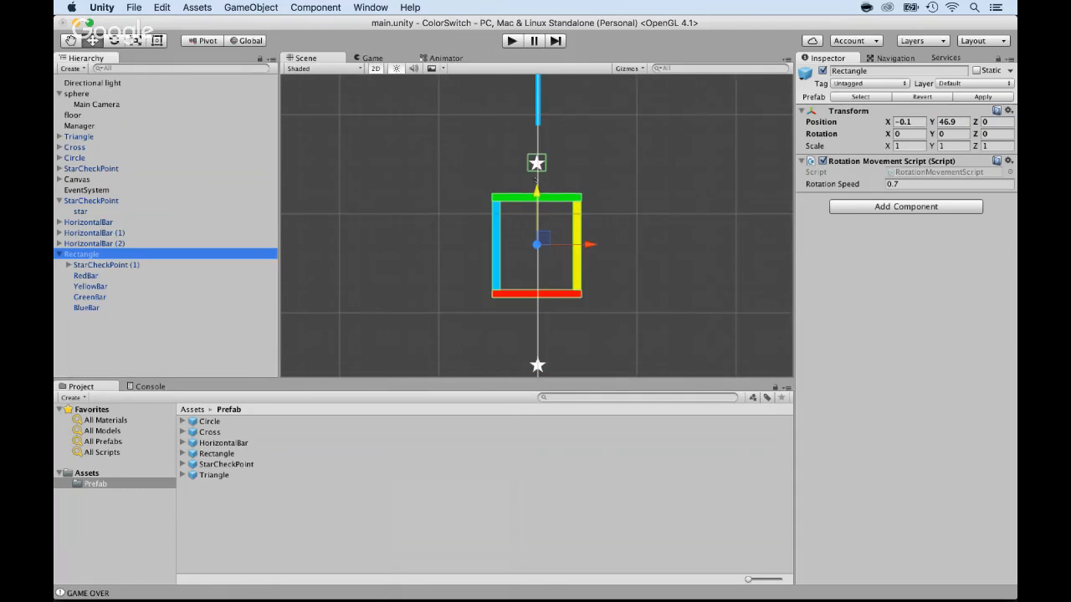
pyautogui.click(537, 178)
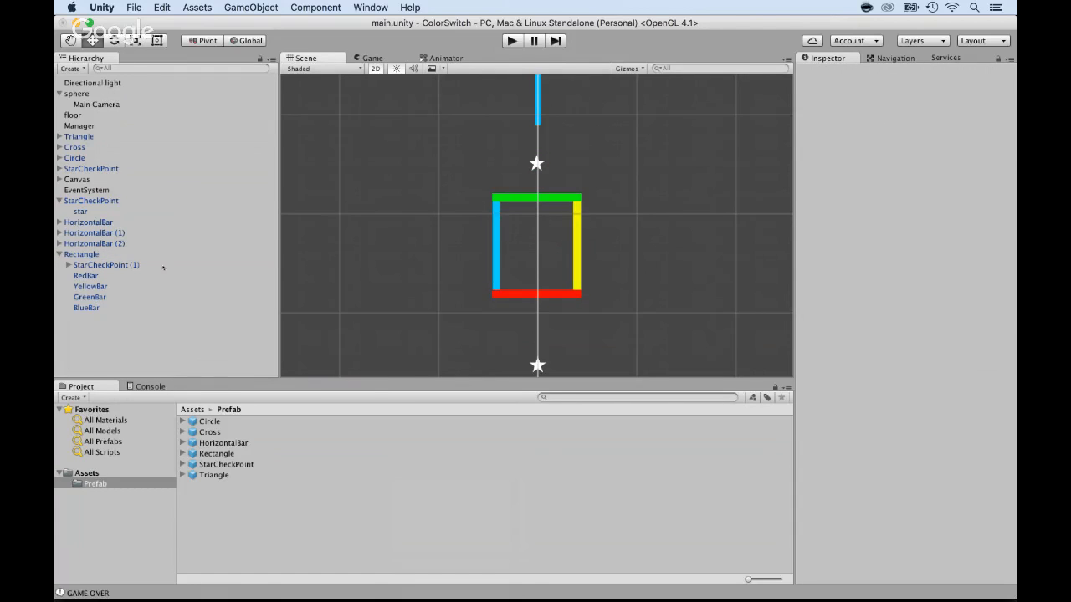
pyautogui.click(99, 265)
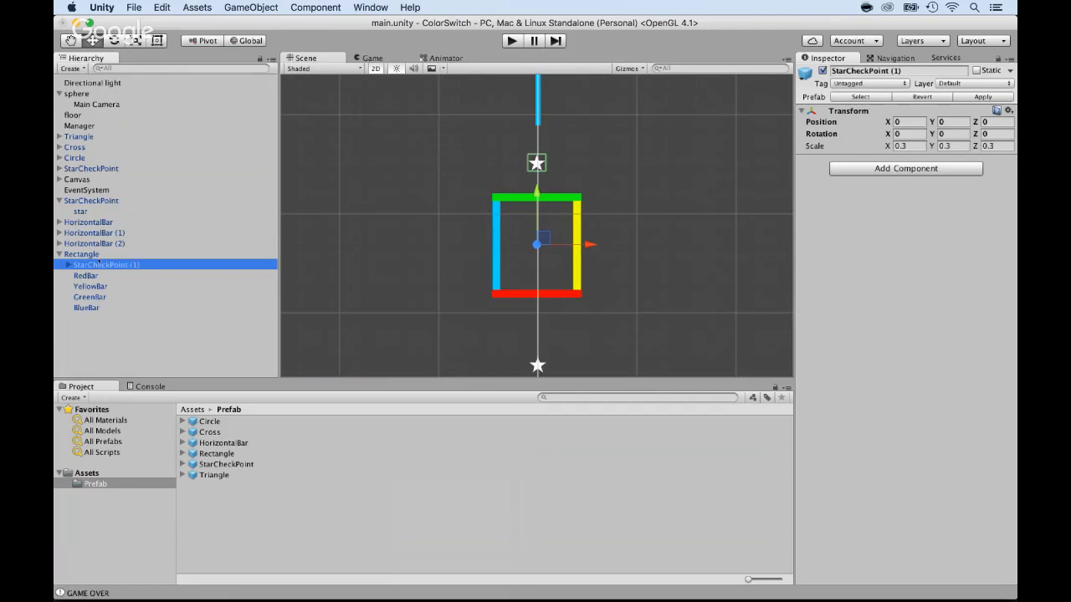
pyautogui.click(82, 253)
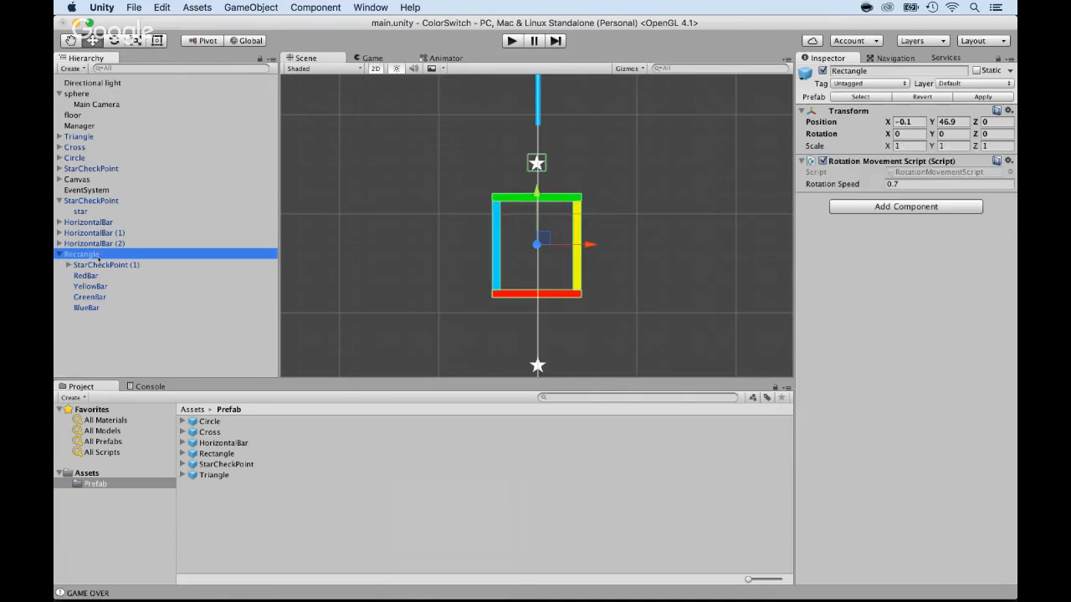
pyautogui.click(99, 265)
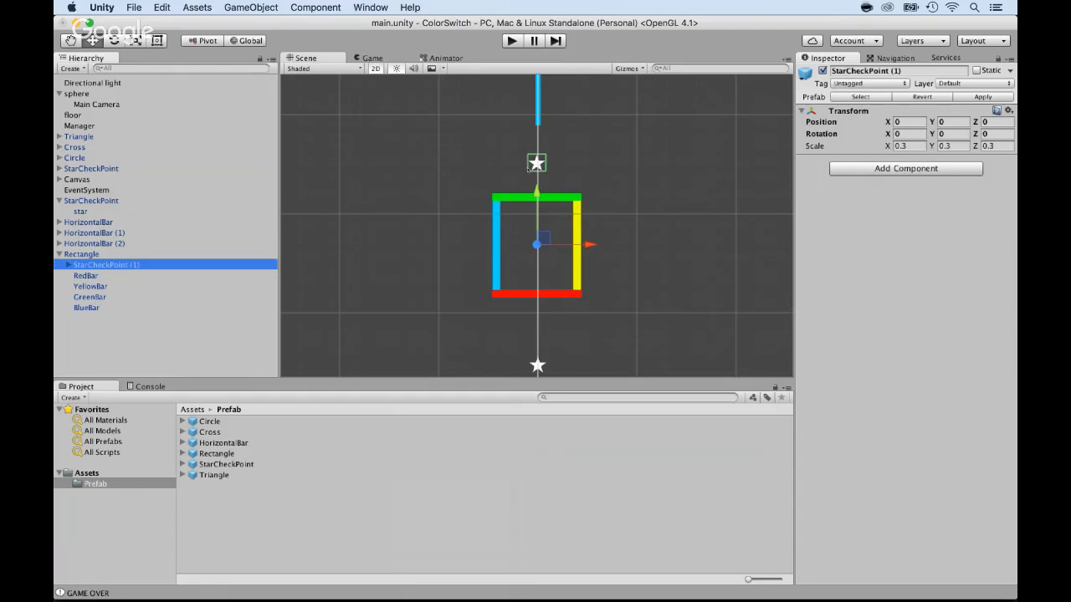
pyautogui.moveTo(537, 164); pyautogui.dragTo(536, 212)
pyautogui.moveTo(547, 248); pyautogui.dragTo(547, 284)
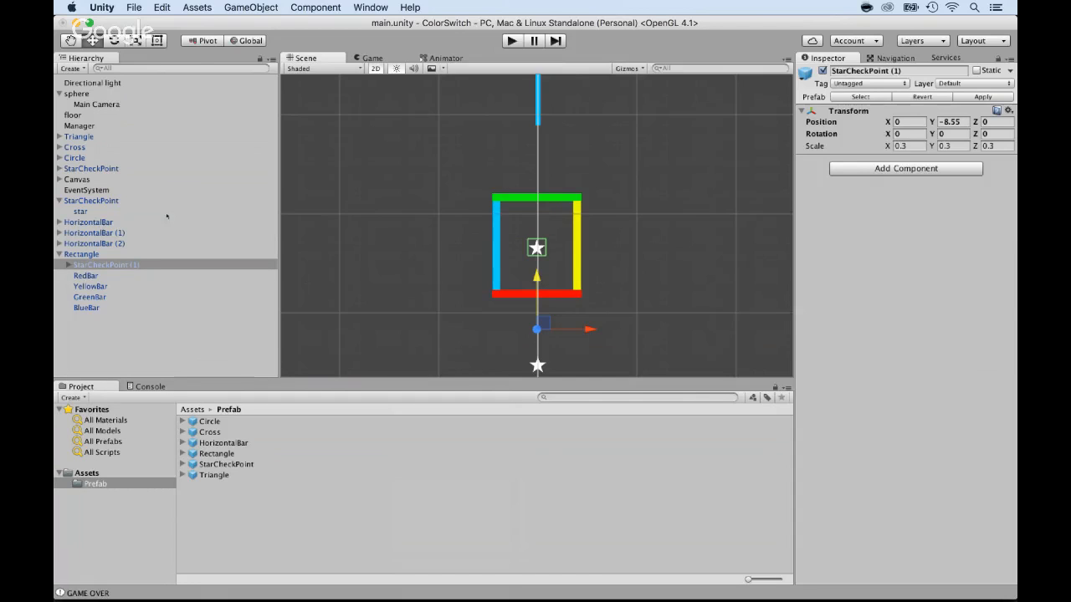
pyautogui.click(69, 255)
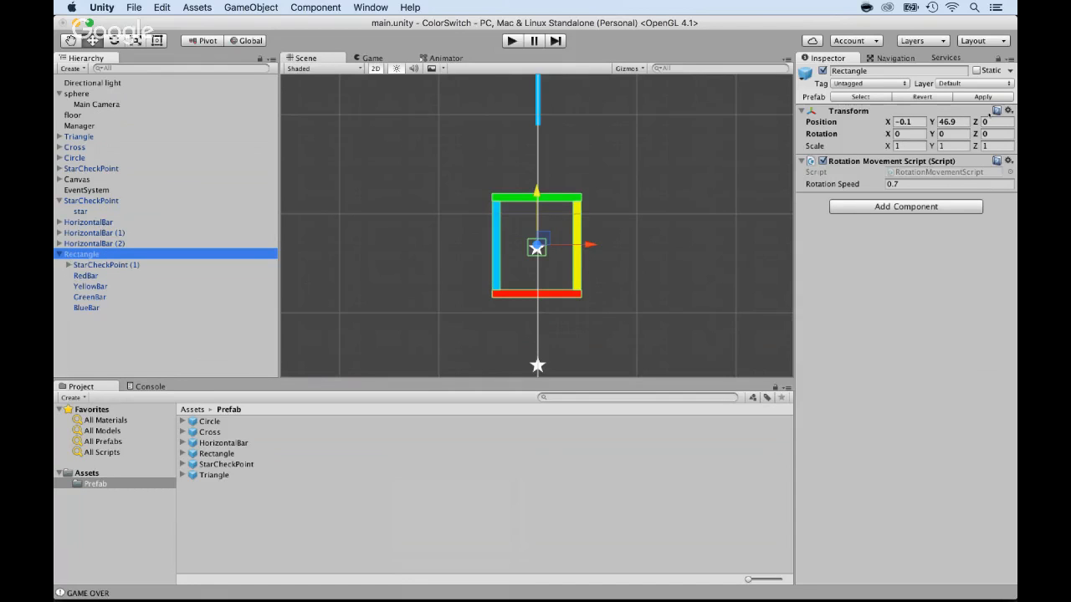
pyautogui.click(983, 97)
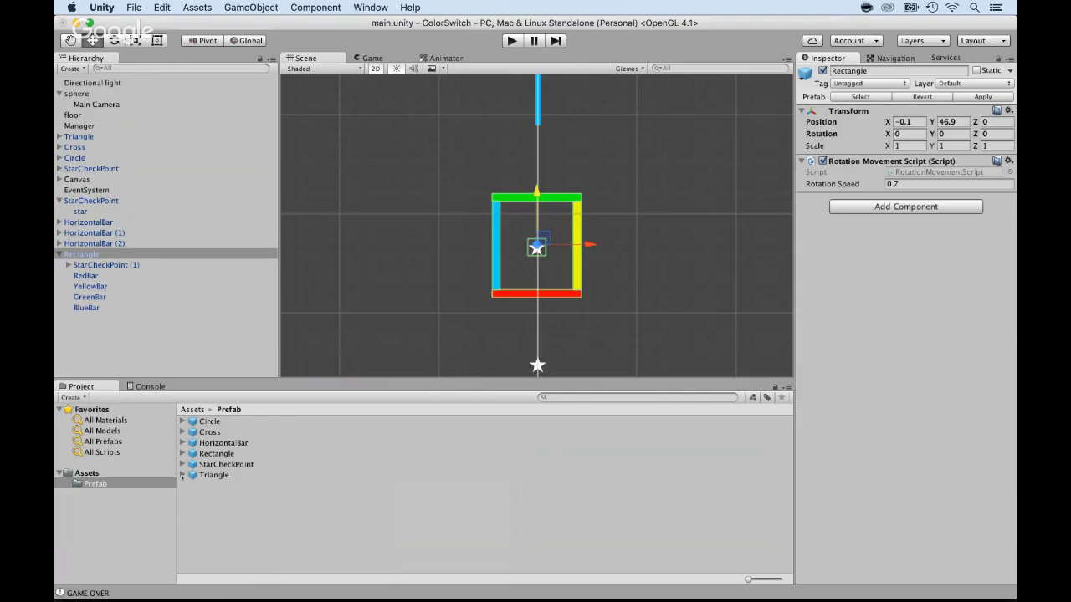
# Inspect the children of the Triangle and Rectangle prefabs, checking whether Rectangle includes the star checkpoint
pyautogui.click(182, 475)
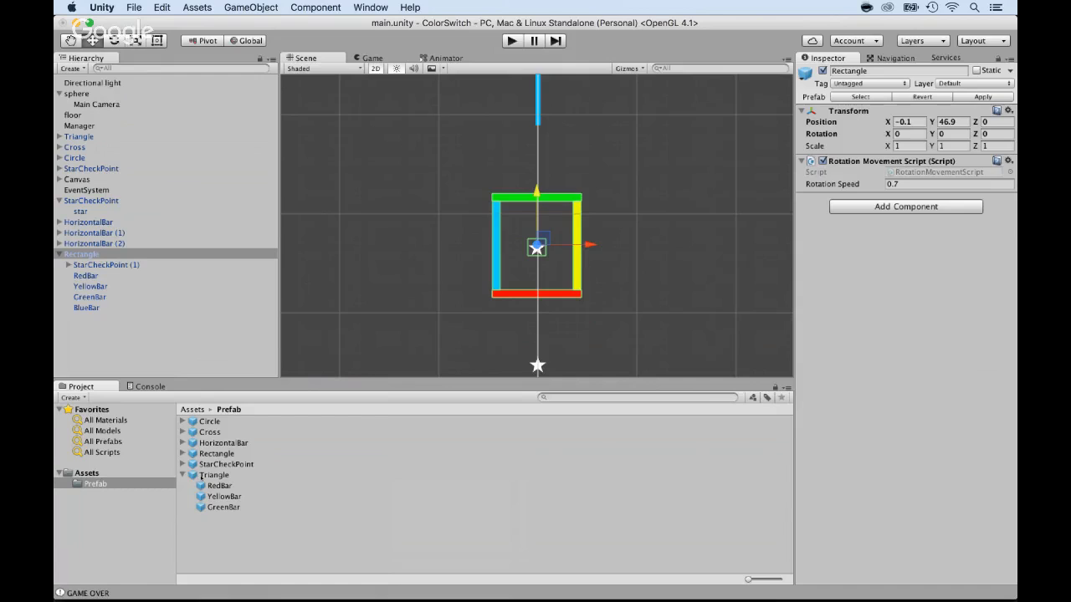
pyautogui.click(102, 266)
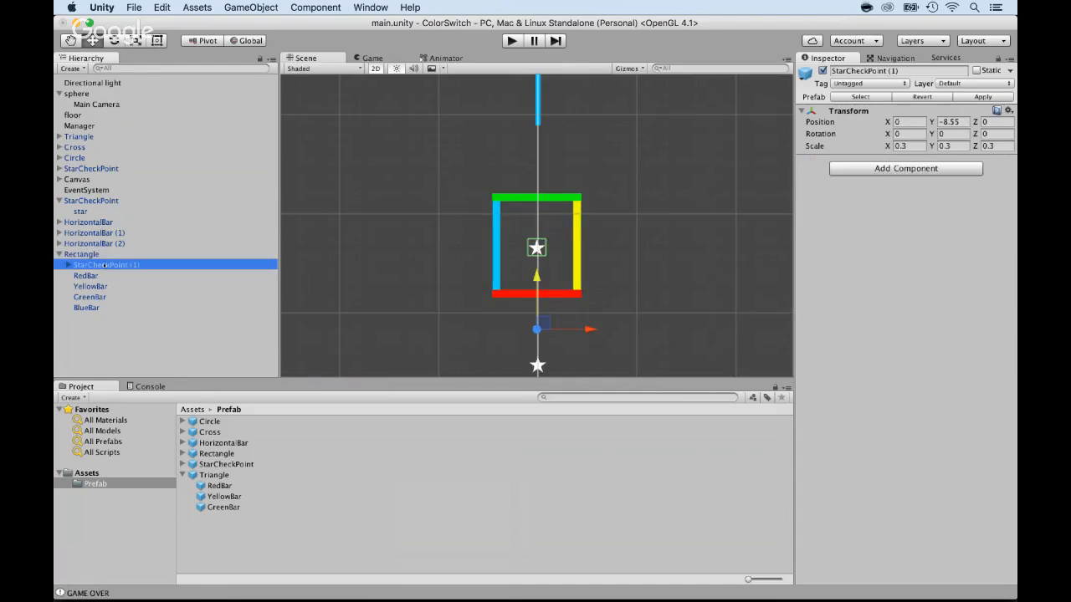
pyautogui.click(82, 255)
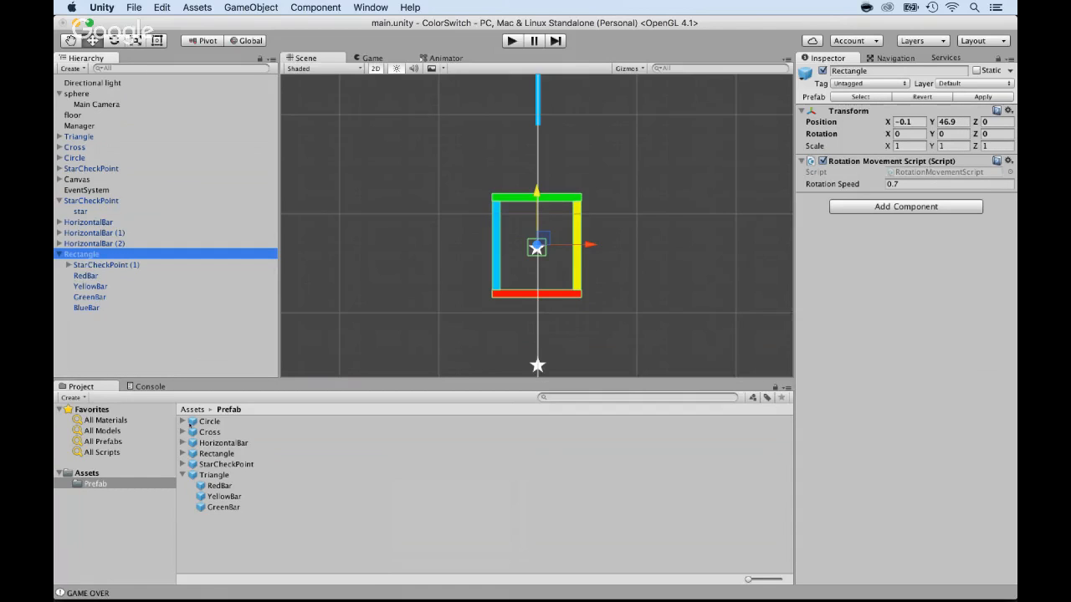
pyautogui.click(211, 475)
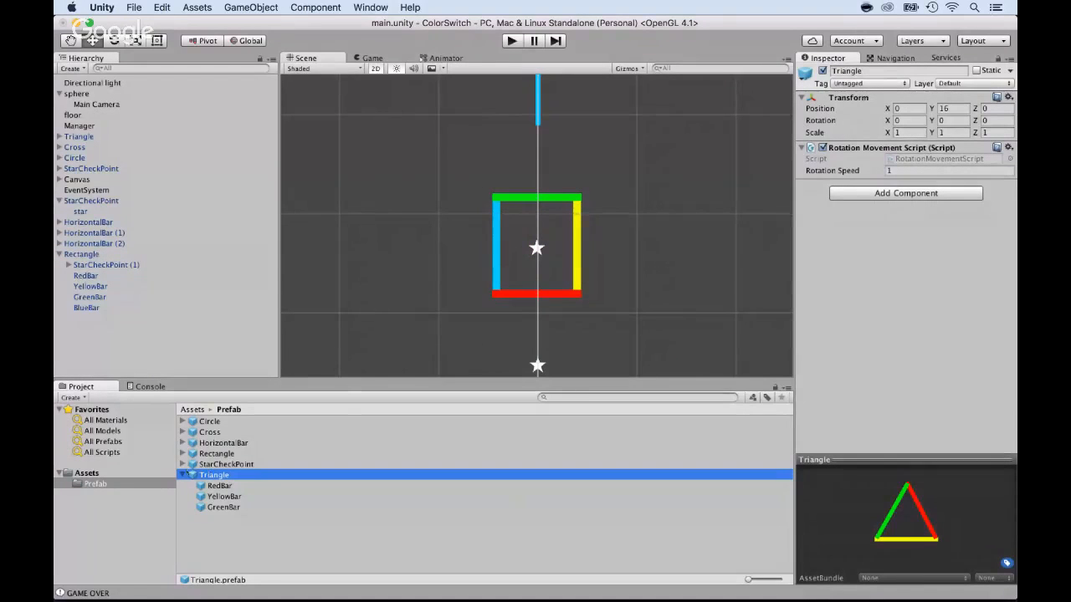
pyautogui.click(182, 474)
pyautogui.click(182, 453)
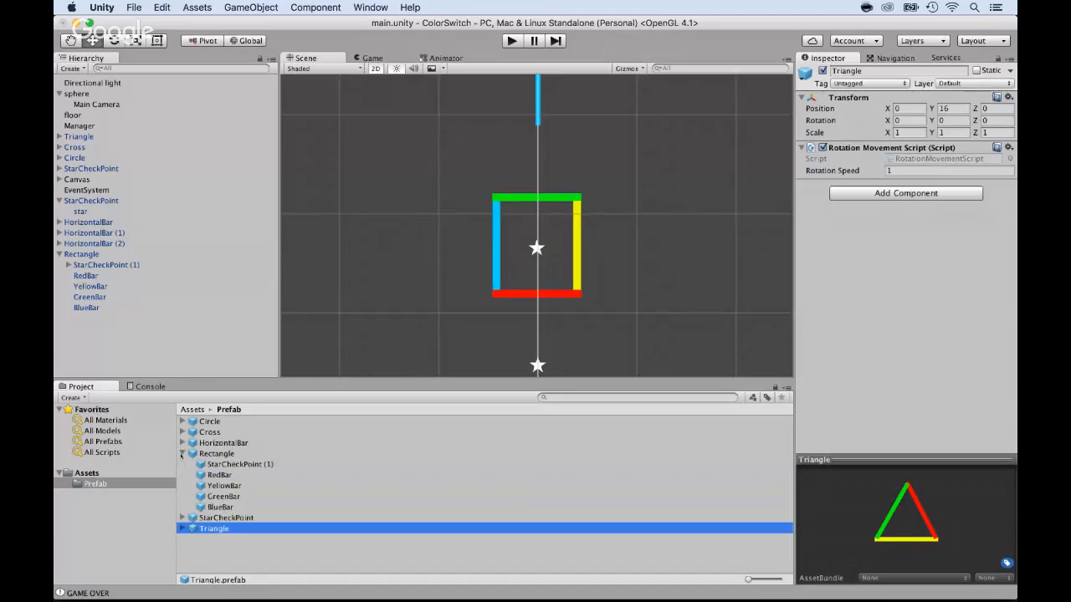
pyautogui.click(224, 465)
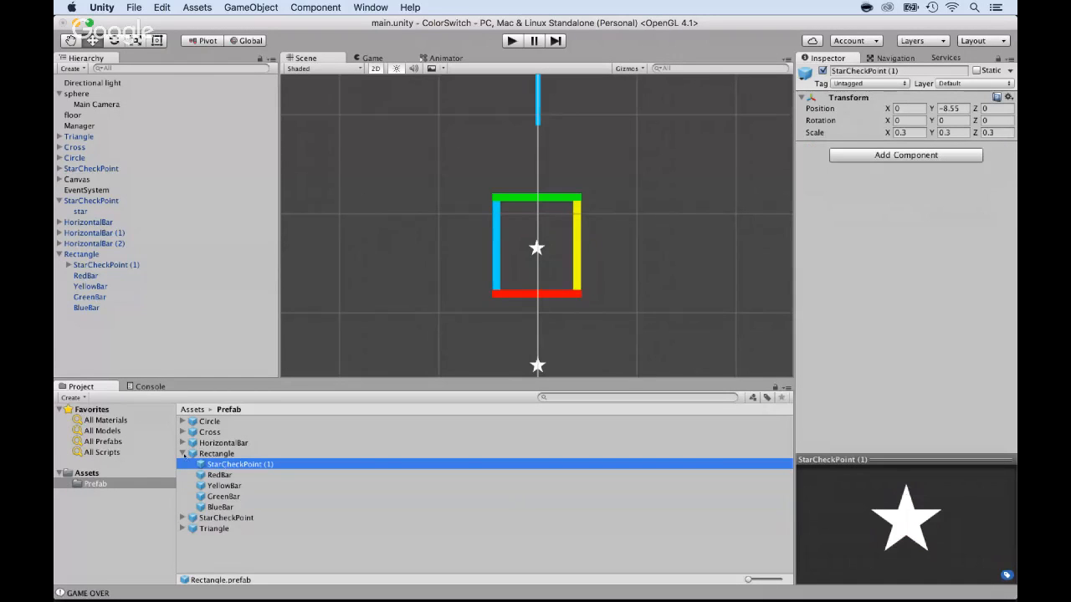
pyautogui.click(183, 453)
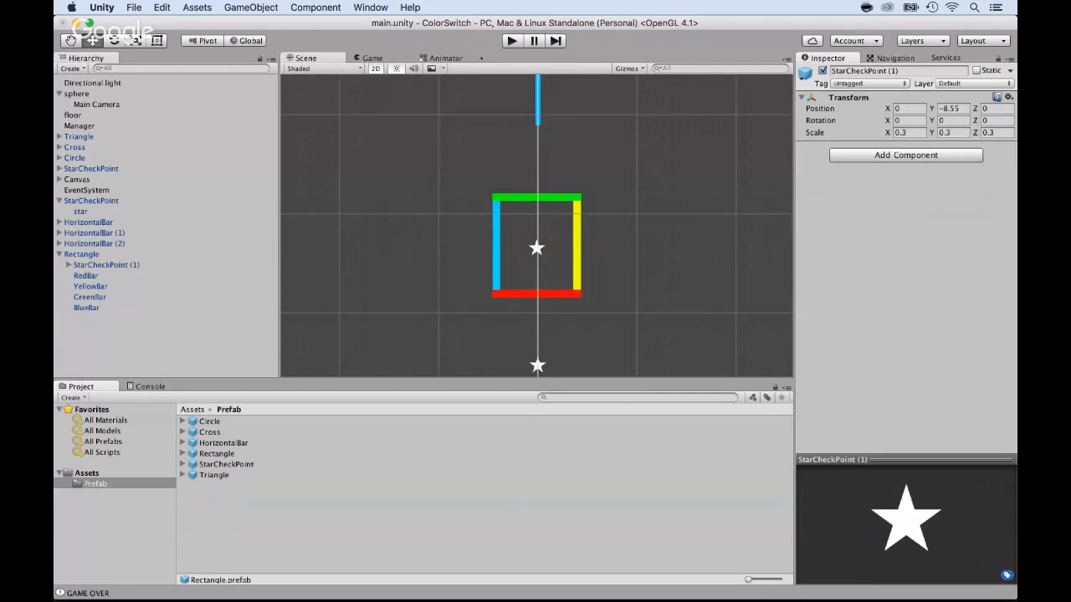
# Run the game briefly to test the level, and stop it
pyautogui.press('super+p')
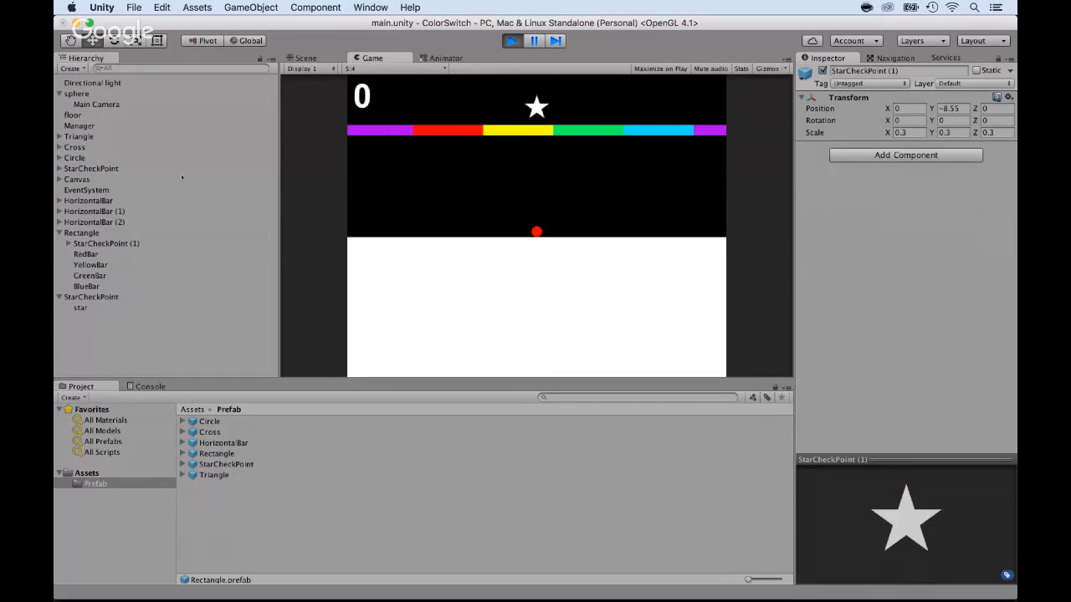
pyautogui.press('super+p')
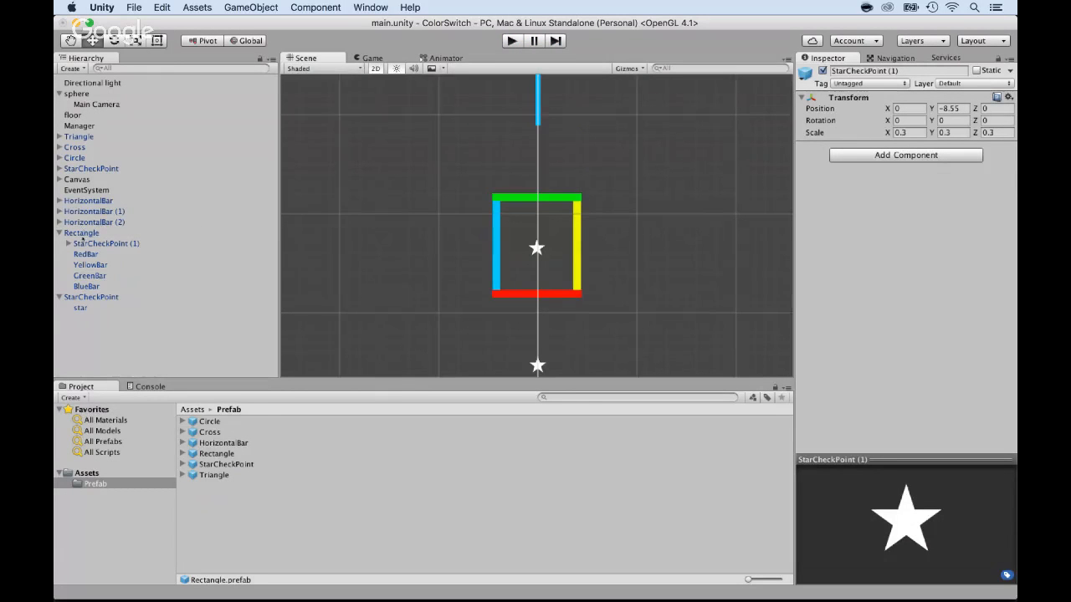
# Set the Y position of the standalone StarCheckPoint below Rectangle in the hierarchy to -30
pyautogui.click(89, 297)
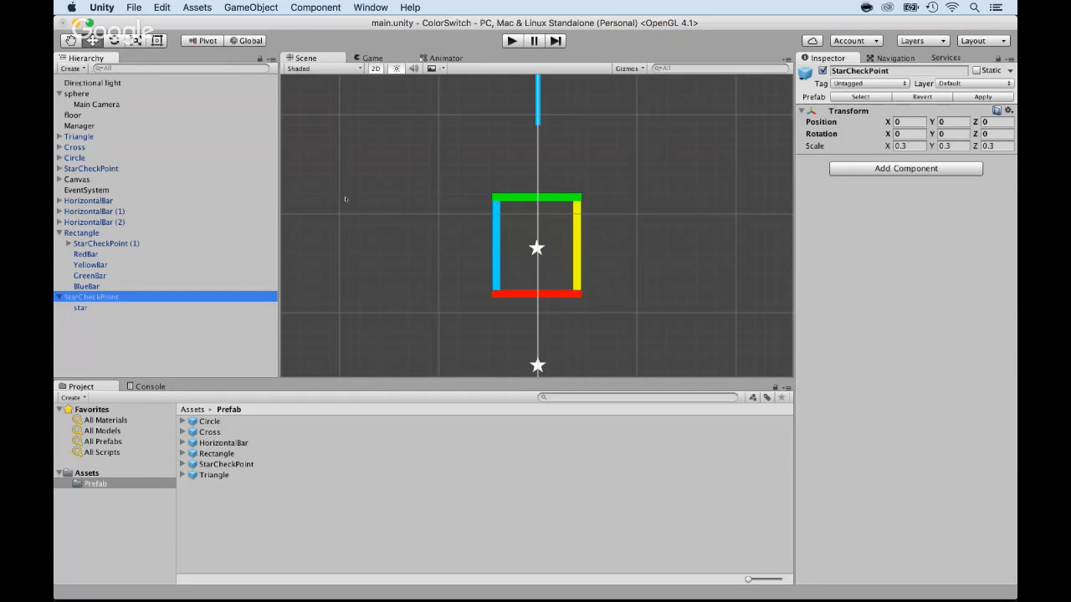
pyautogui.moveTo(931, 121); pyautogui.dragTo(321, 81)
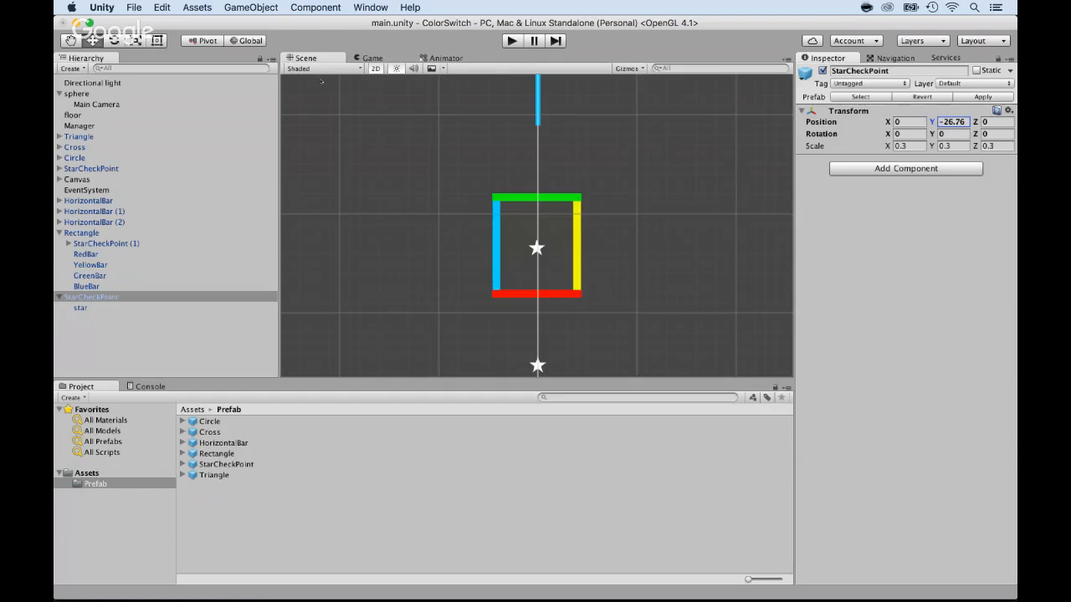
pyautogui.click(955, 123)
pyautogui.write('-30')
pyautogui.click(58, 297)
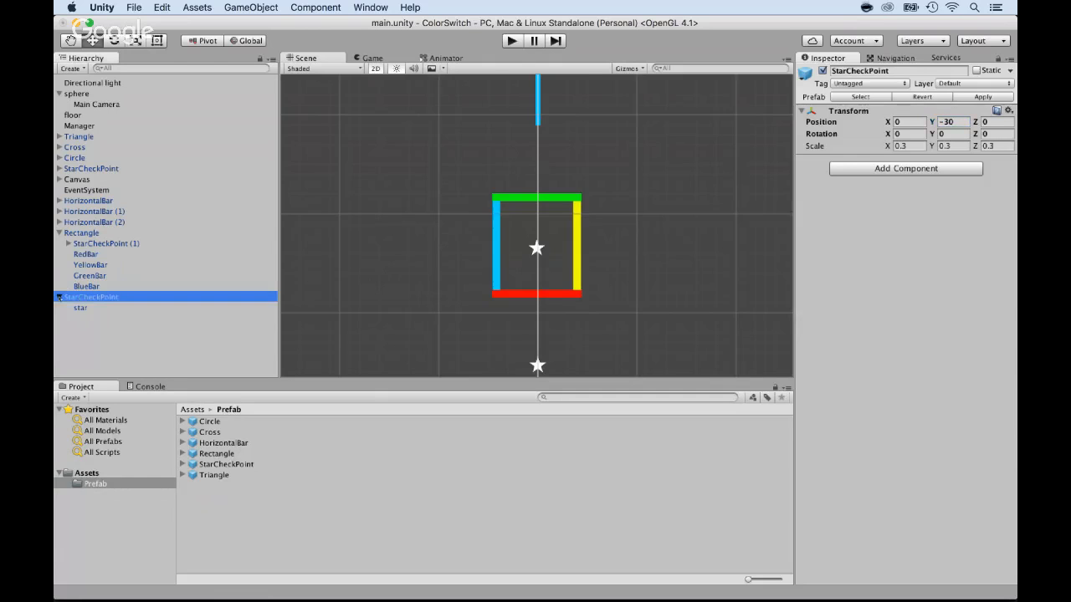
# Run the game, disable the StarCheckPoint listed below Circle to identify which star it is, and stop the game
pyautogui.click(505, 44)
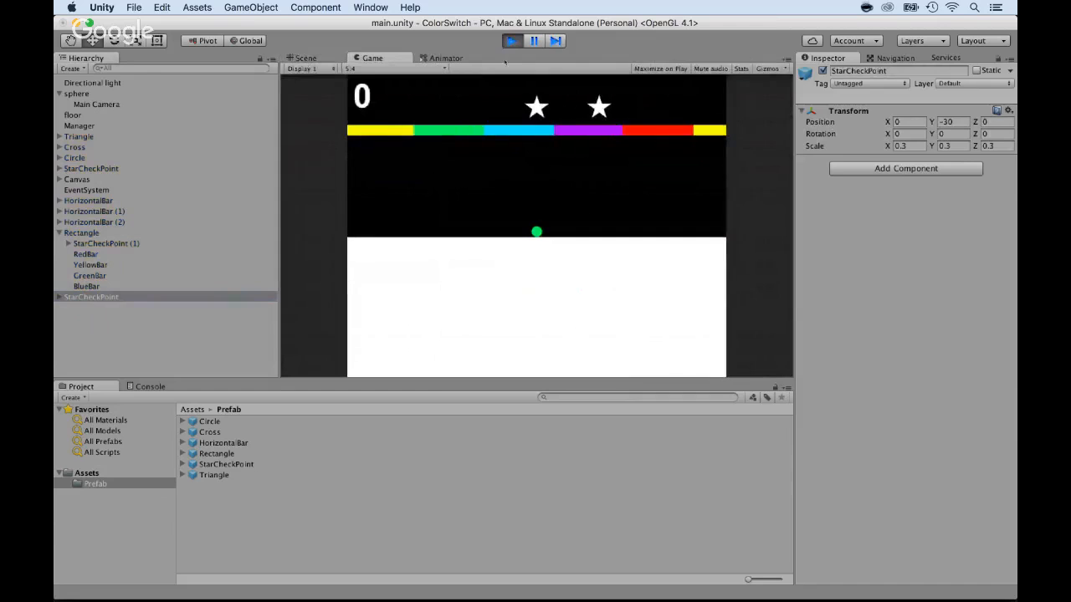
pyautogui.click(98, 169)
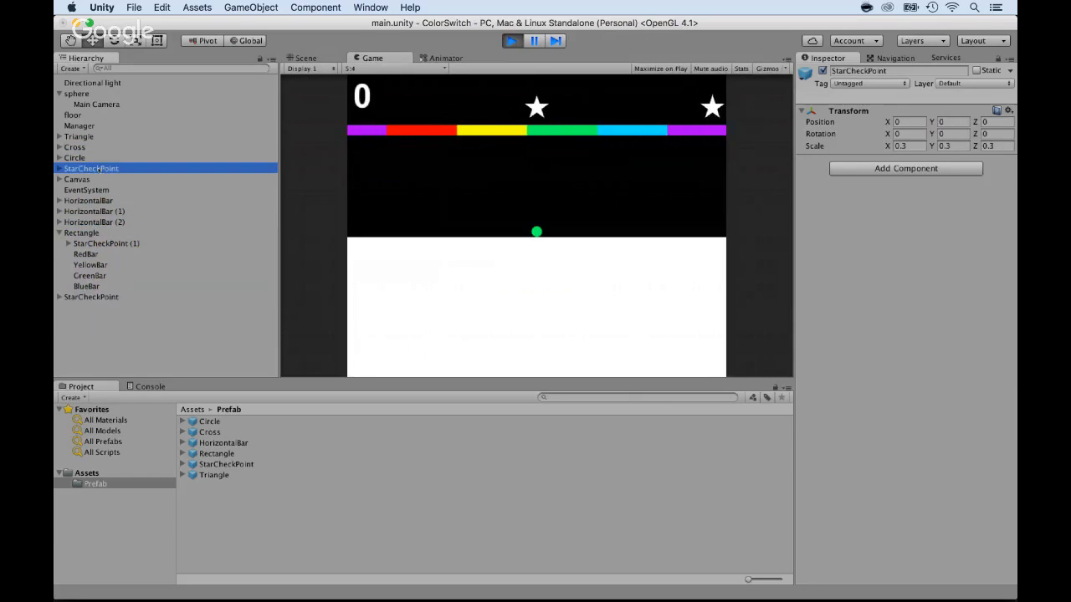
pyautogui.click(822, 71)
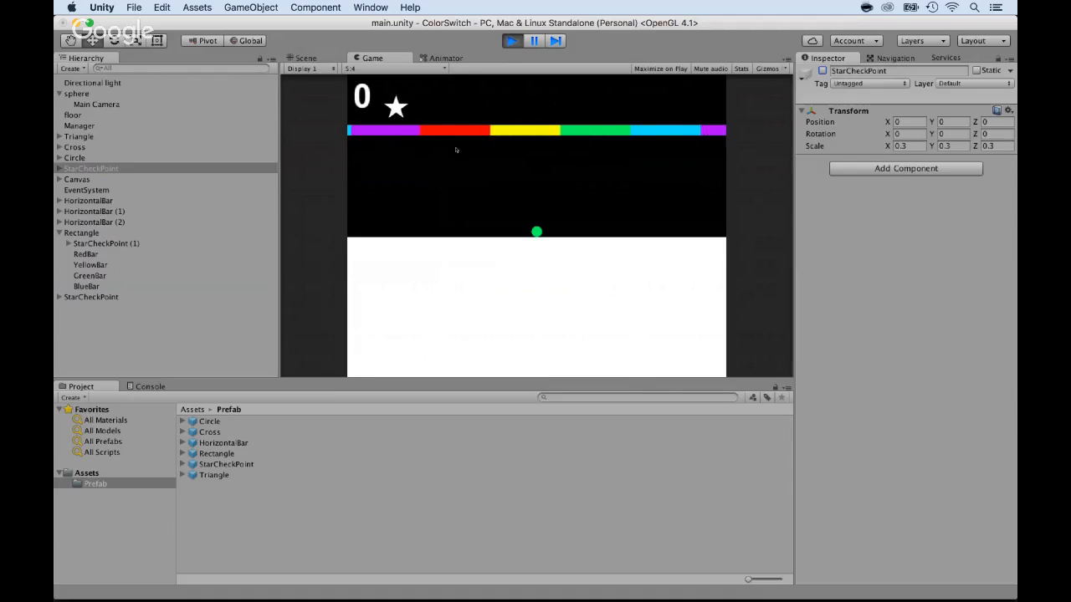
pyautogui.click(511, 41)
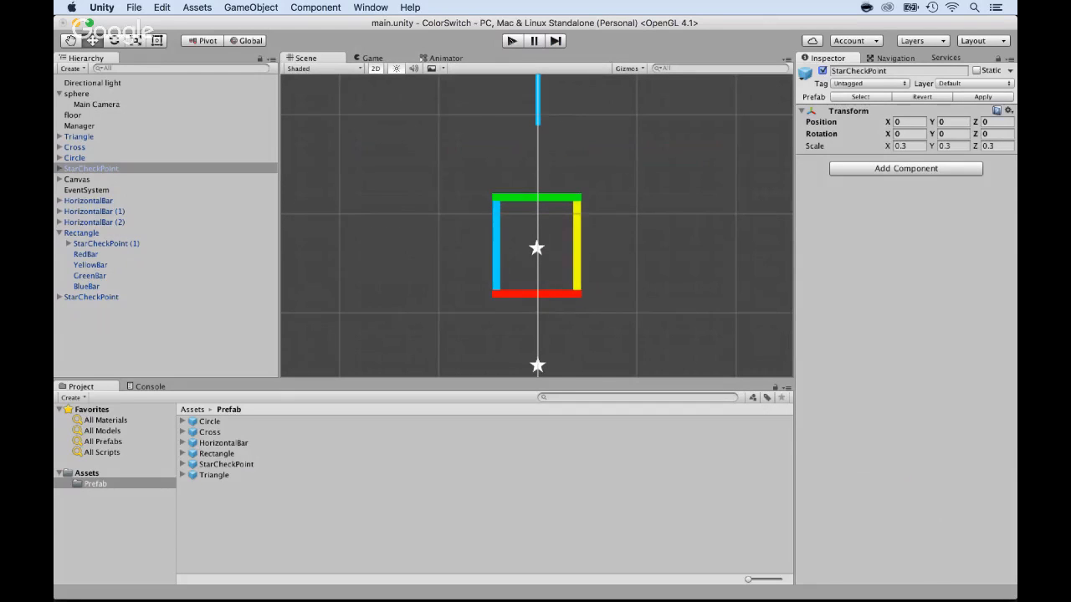
# Playtest the level by bouncing the ball up through the bars, triangle and rectangle to the cross, and stop the game
pyautogui.click(511, 40)
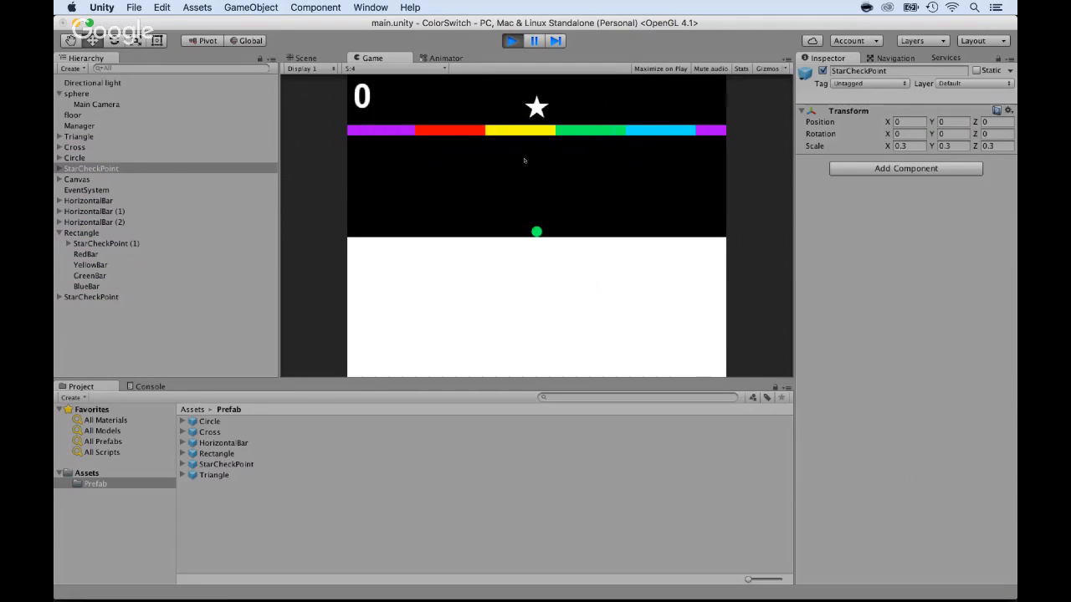
pyautogui.click(516, 187)
pyautogui.click(517, 188)
pyautogui.click(517, 187)
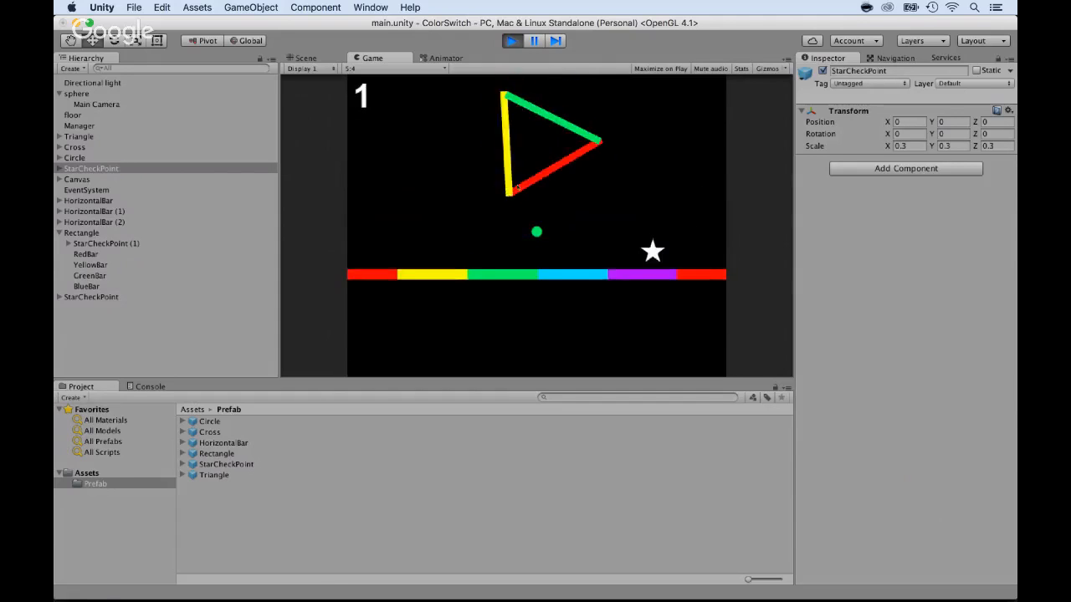
pyautogui.click(517, 187)
pyautogui.click(517, 187)
pyautogui.click(516, 188)
pyautogui.click(516, 187)
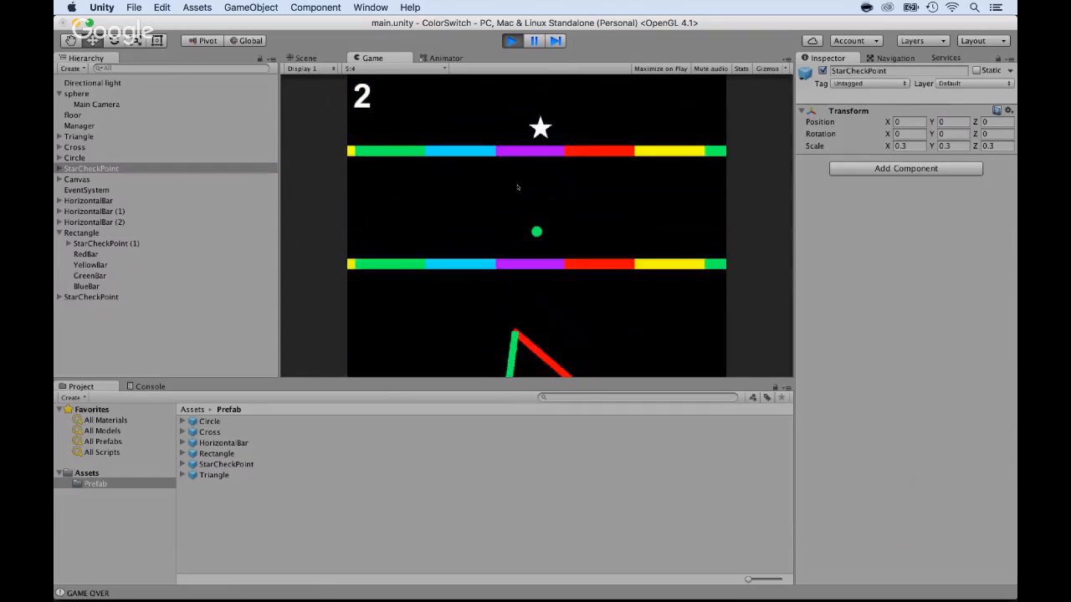
pyautogui.click(517, 187)
pyautogui.click(517, 188)
pyautogui.click(517, 187)
pyautogui.click(517, 188)
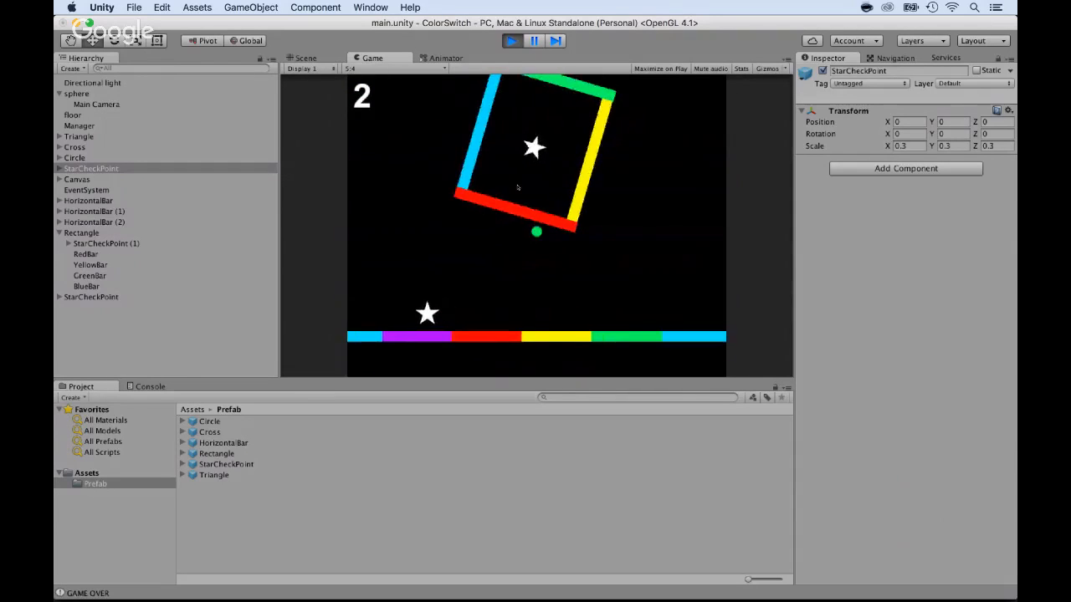
pyautogui.click(517, 188)
pyautogui.click(517, 187)
pyautogui.click(517, 187)
pyautogui.click(517, 188)
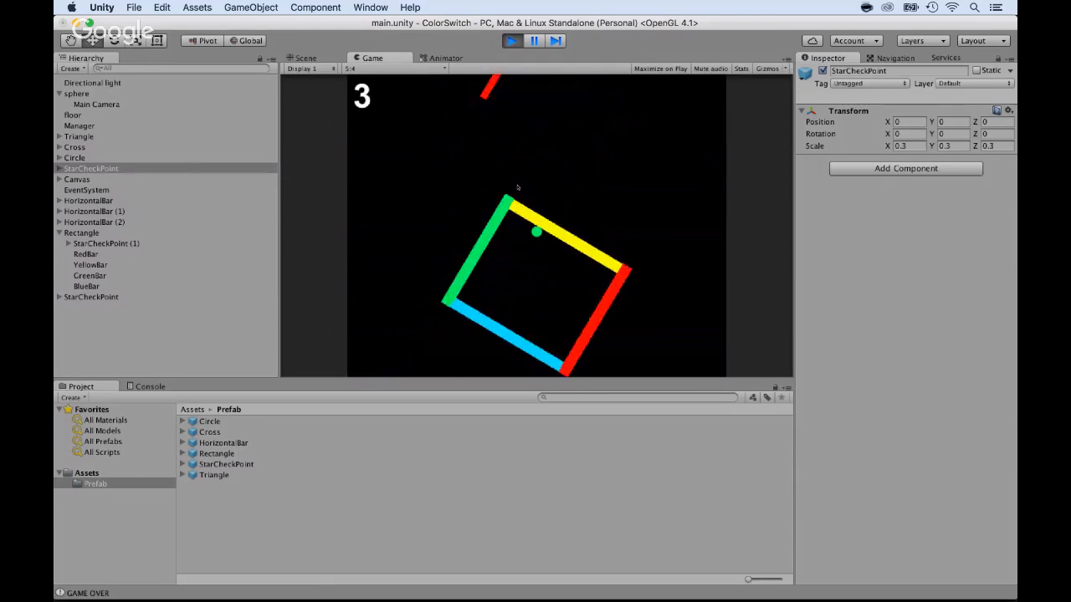
pyautogui.click(516, 187)
pyautogui.click(517, 188)
pyautogui.click(517, 187)
pyautogui.click(516, 188)
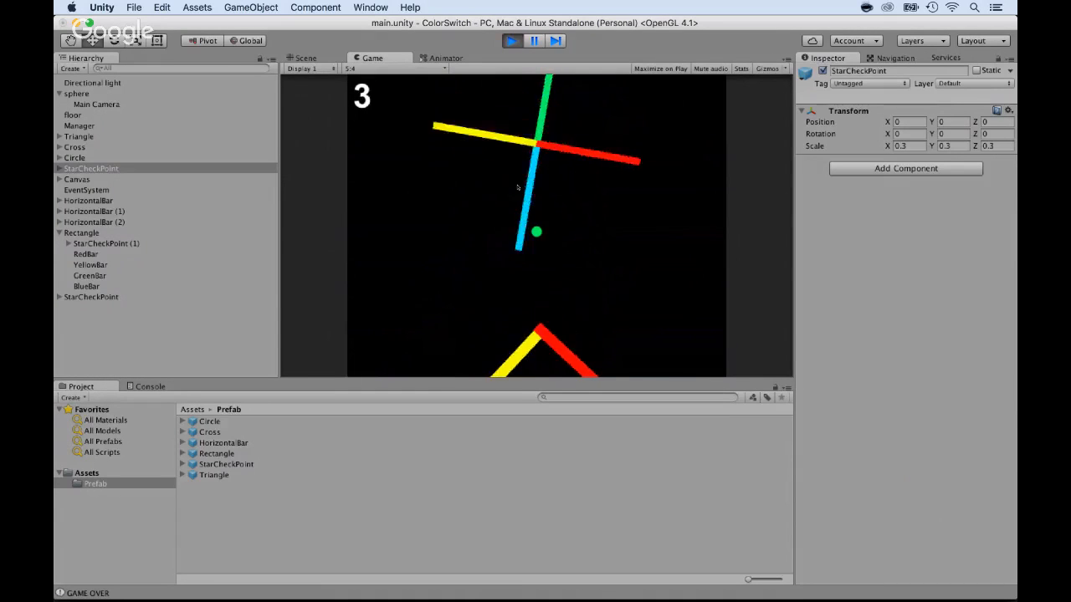
pyautogui.click(517, 187)
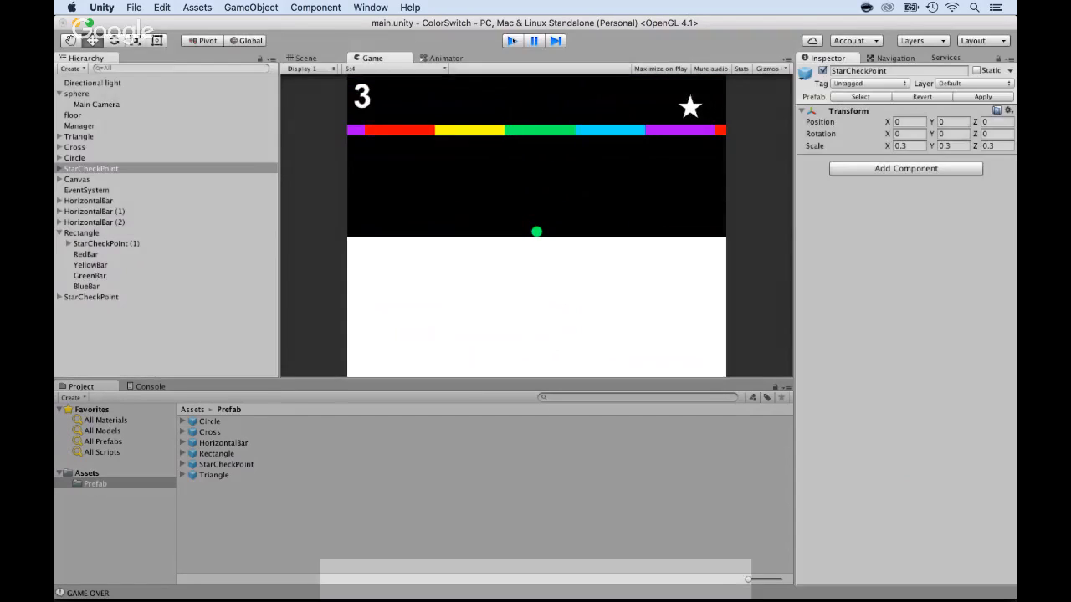
pyautogui.click(514, 40)
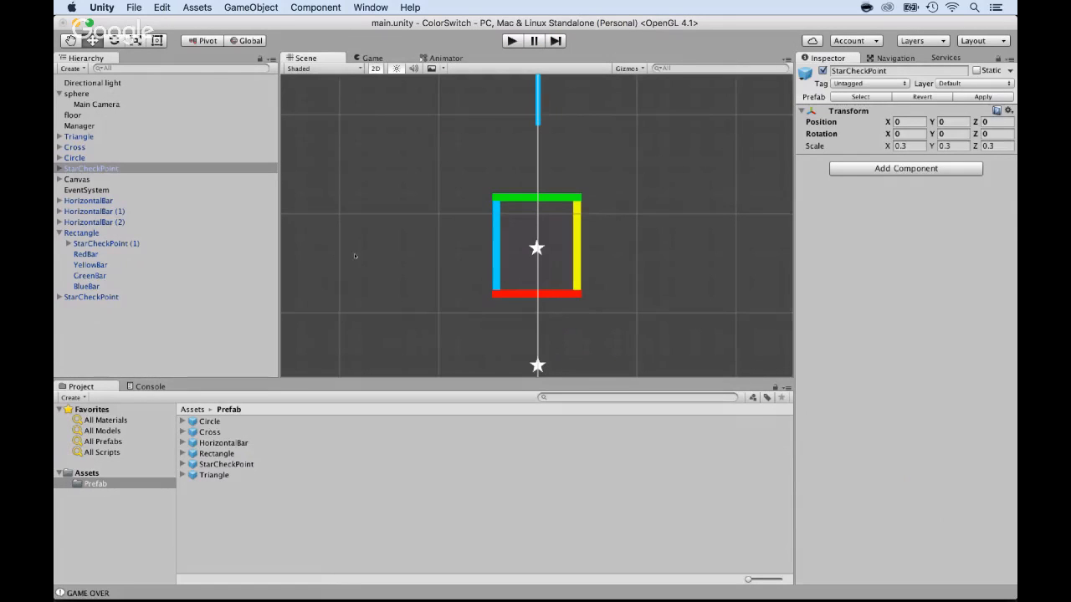
# Create an empty object, place it at the root of the hierarchy and rename it GameObjectBar
pyautogui.scroll(-4, 355, 256)
pyautogui.rightClick(103, 329)
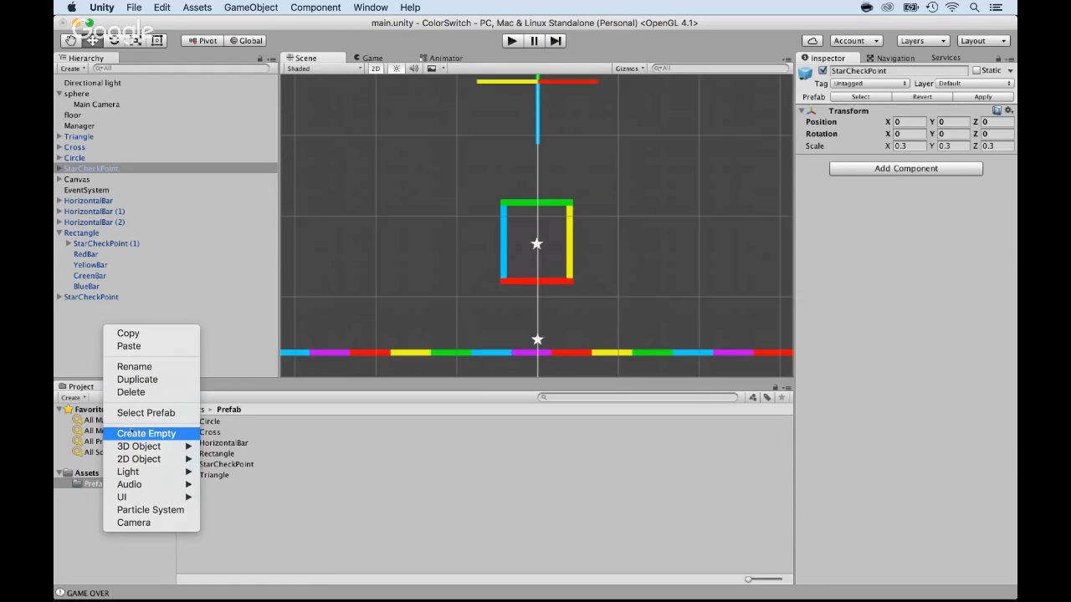
pyautogui.click(131, 433)
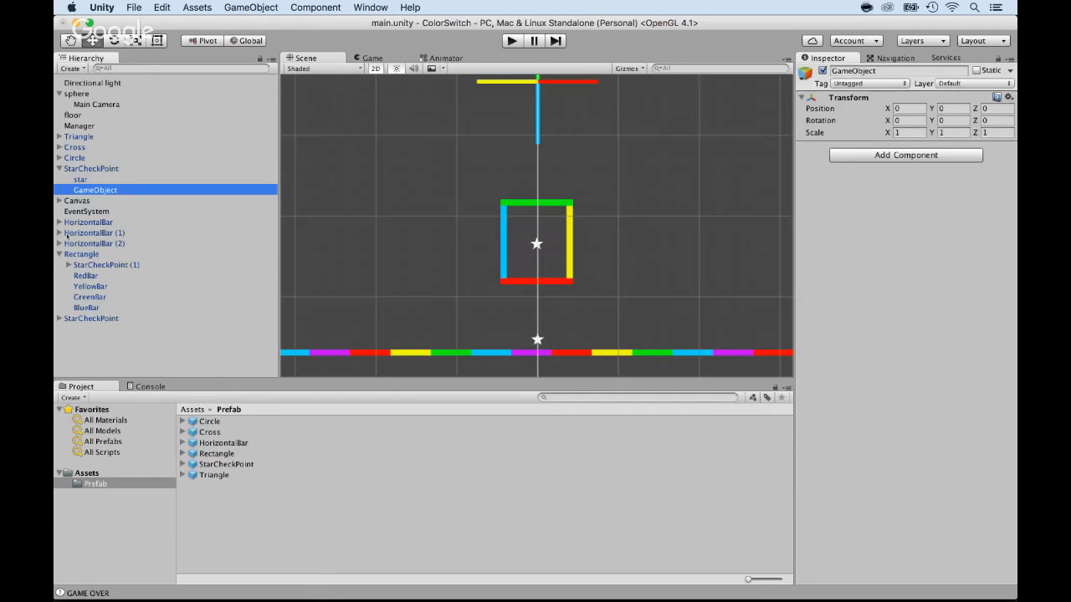
pyautogui.moveTo(81, 197); pyautogui.dragTo(85, 322)
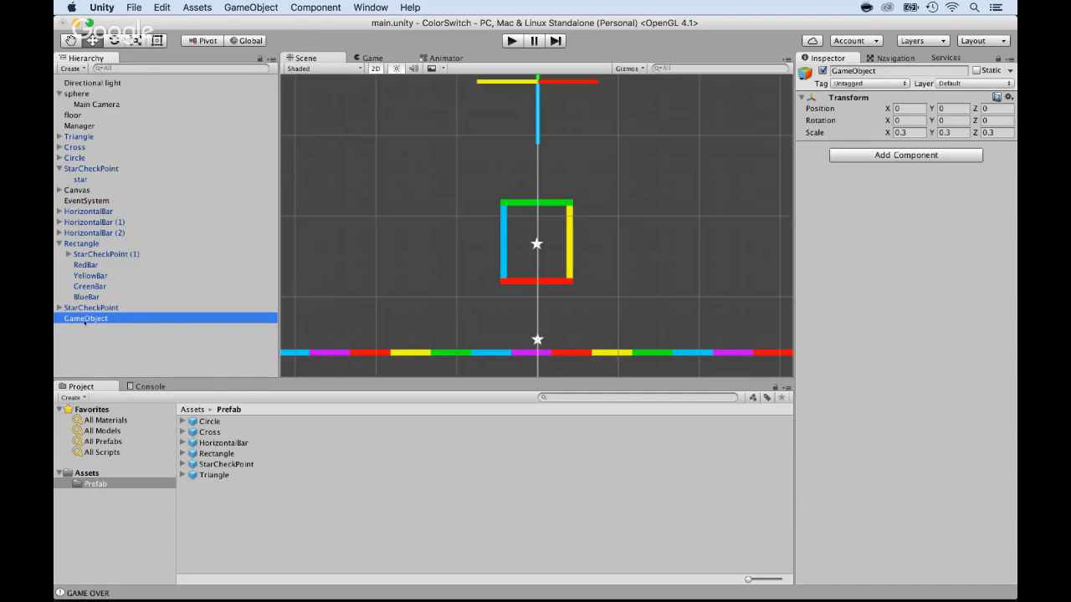
pyautogui.press('Return')
pyautogui.write('Bar')
pyautogui.press('Return')
# Delete the duplicate bars HorizontalBar (1) and HorizontalBar (2) from the scene
pyautogui.click(88, 211)
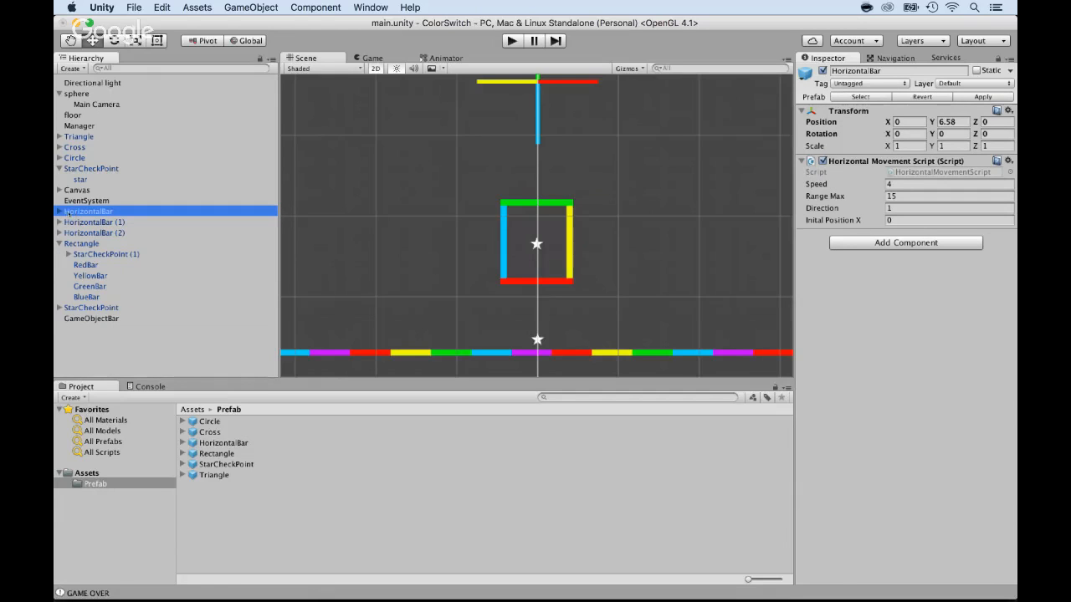
pyautogui.click(73, 222)
pyautogui.keyDown('shift'); pyautogui.click(75, 234); pyautogui.keyUp('shift')
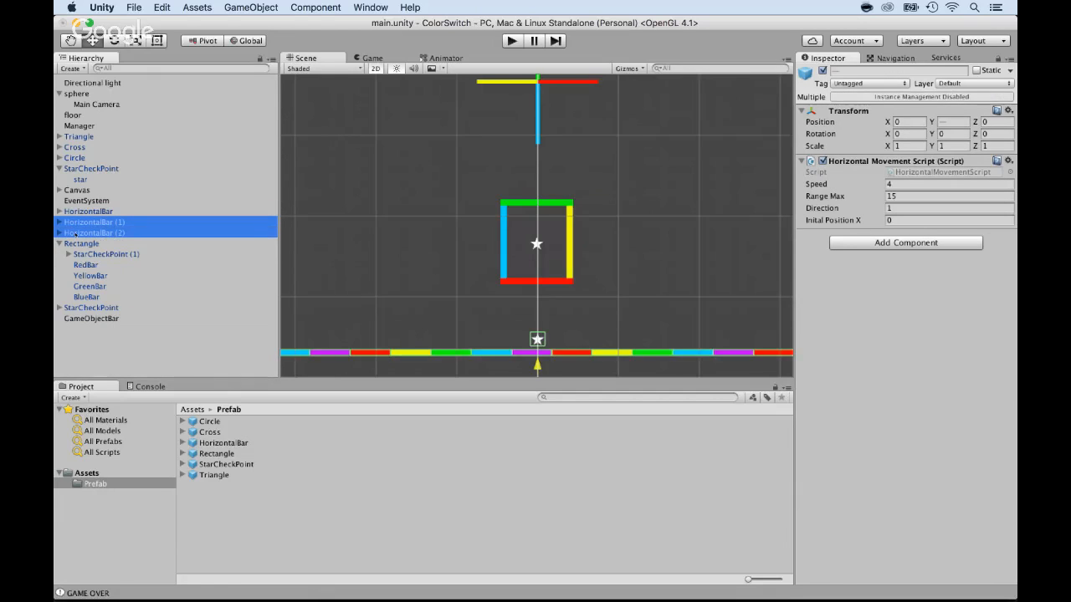
pyautogui.press('super+BackSpace')
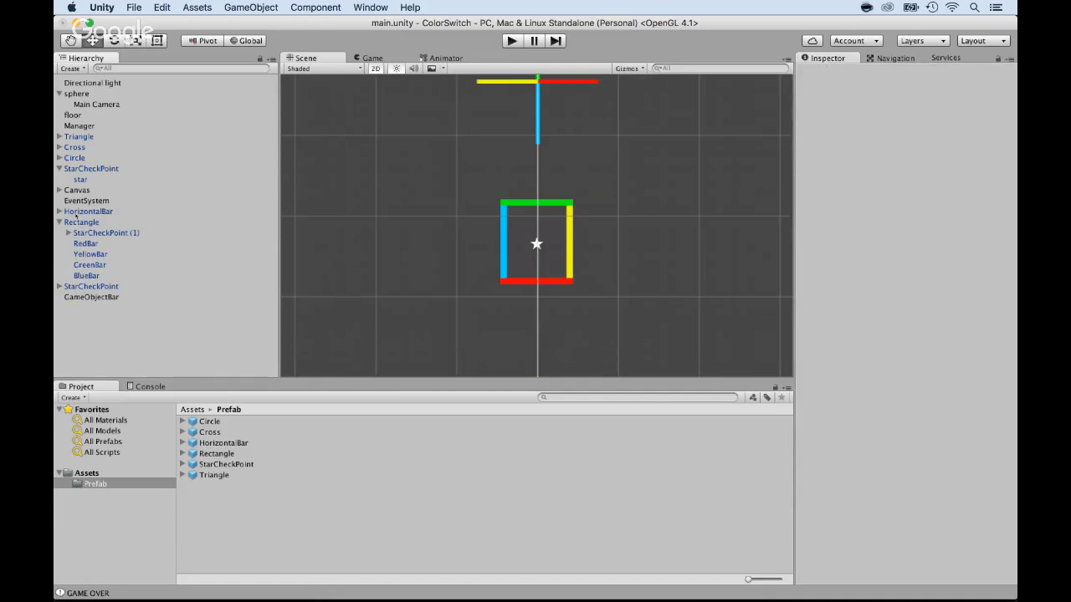
# Make the remaining HorizontalBar a child of GameObjectBar
pyautogui.click(76, 212)
pyautogui.doubleClick(75, 212)
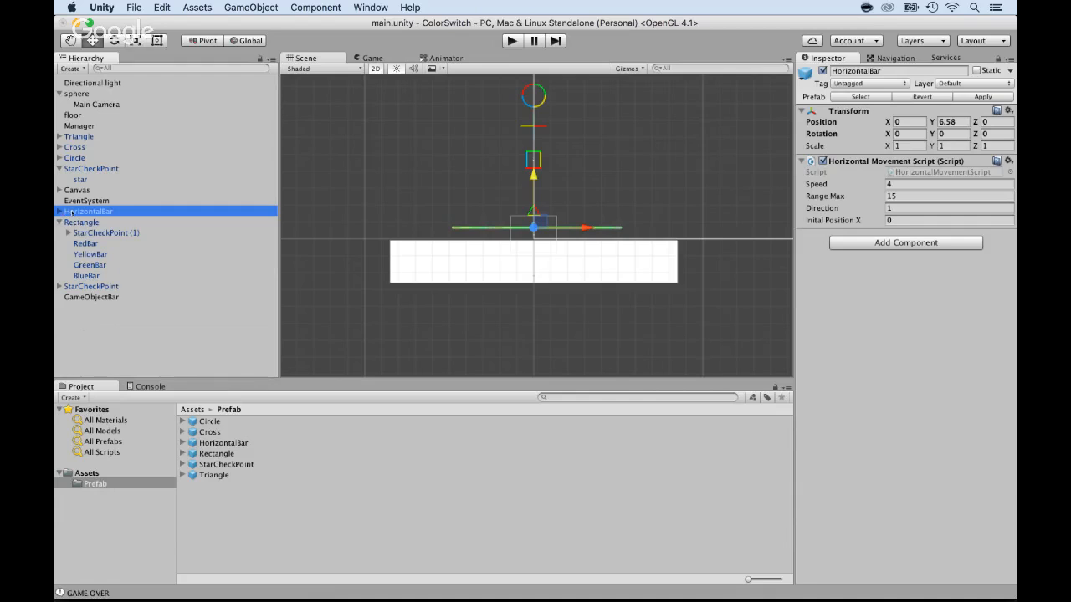
pyautogui.moveTo(74, 214); pyautogui.dragTo(96, 297)
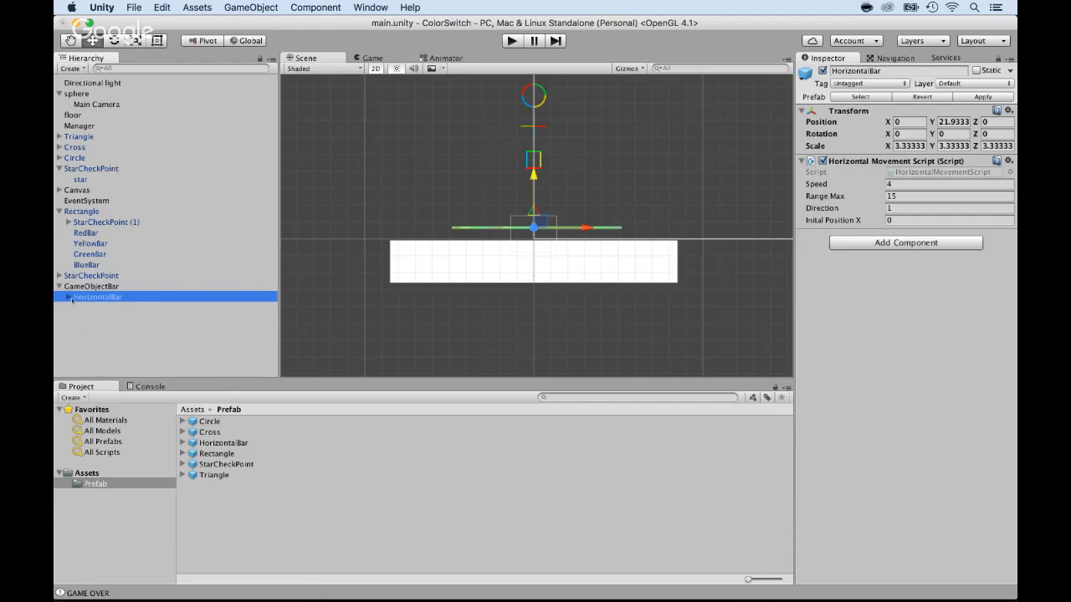
# Move StarCheckPoint (2) out of HorizontalBar directly under GameObjectBar, breaking the prefab instance, and place GameObjectBar above Rectangle in the hierarchy
pyautogui.click(69, 298)
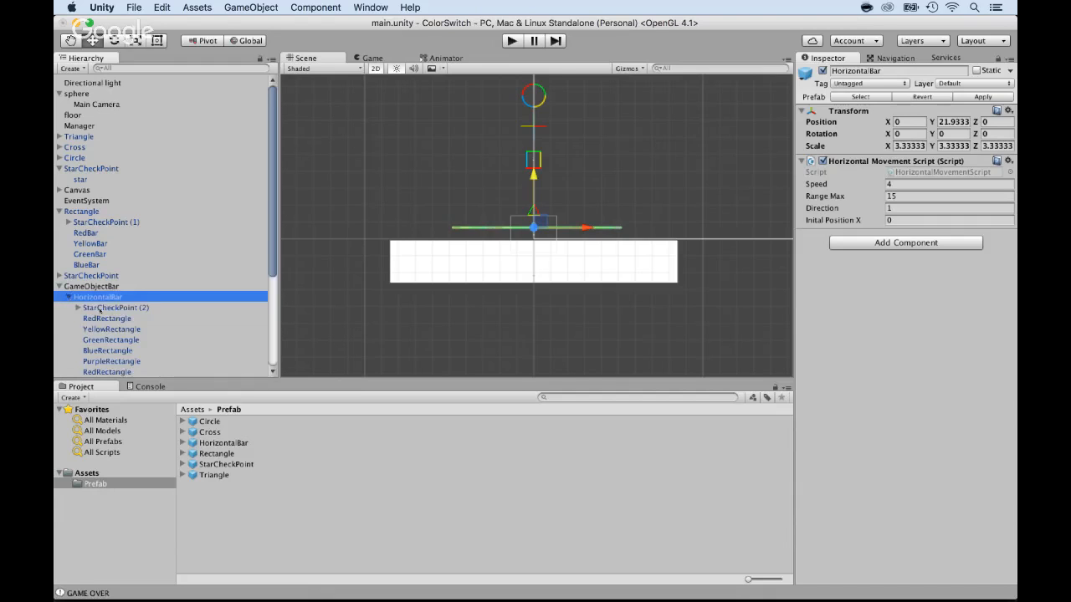
pyautogui.moveTo(98, 309); pyautogui.dragTo(99, 289)
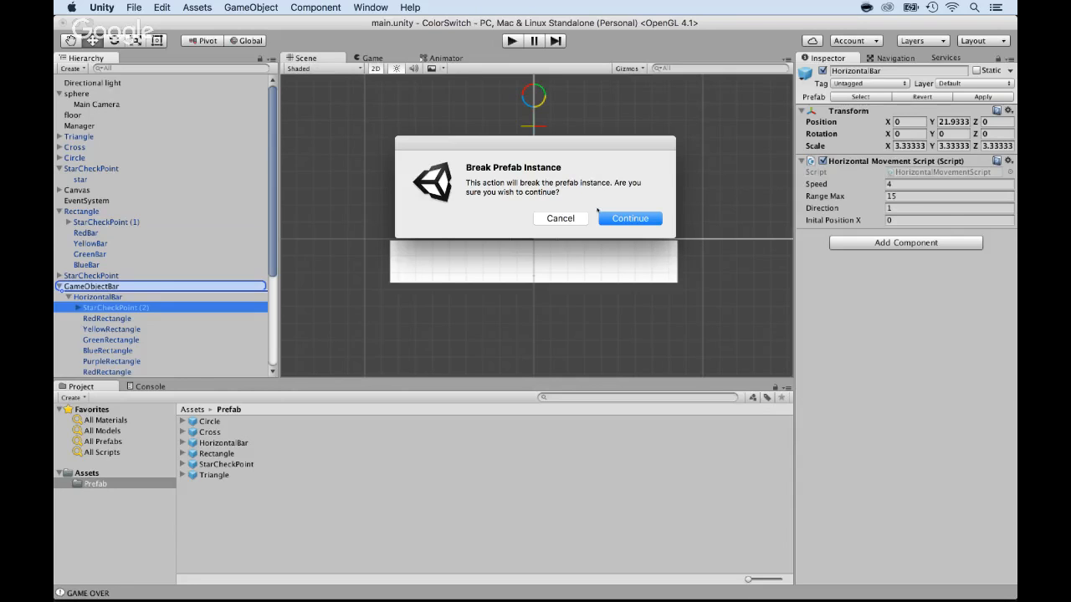
pyautogui.click(617, 218)
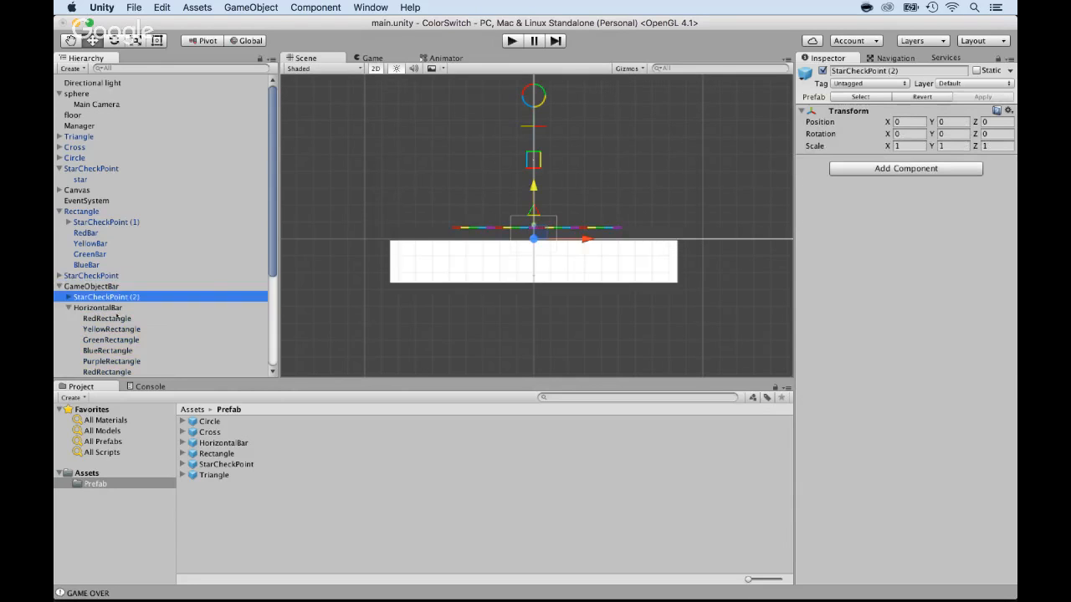
pyautogui.click(93, 288)
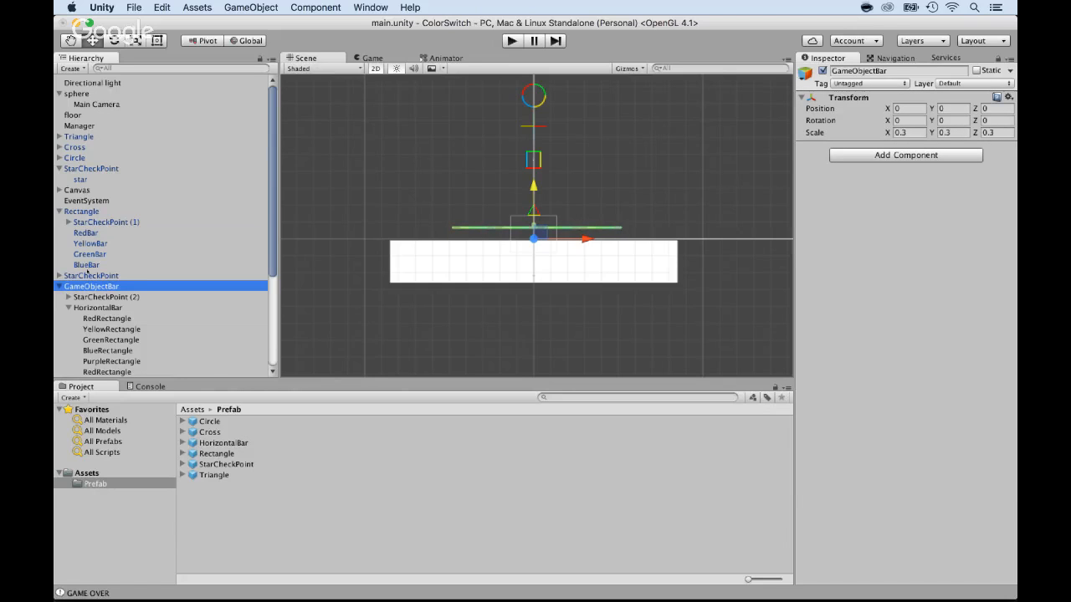
# Run the game briefly to check the star's motion relative to the moving horizontal bar, and stop it
pyautogui.click(508, 41)
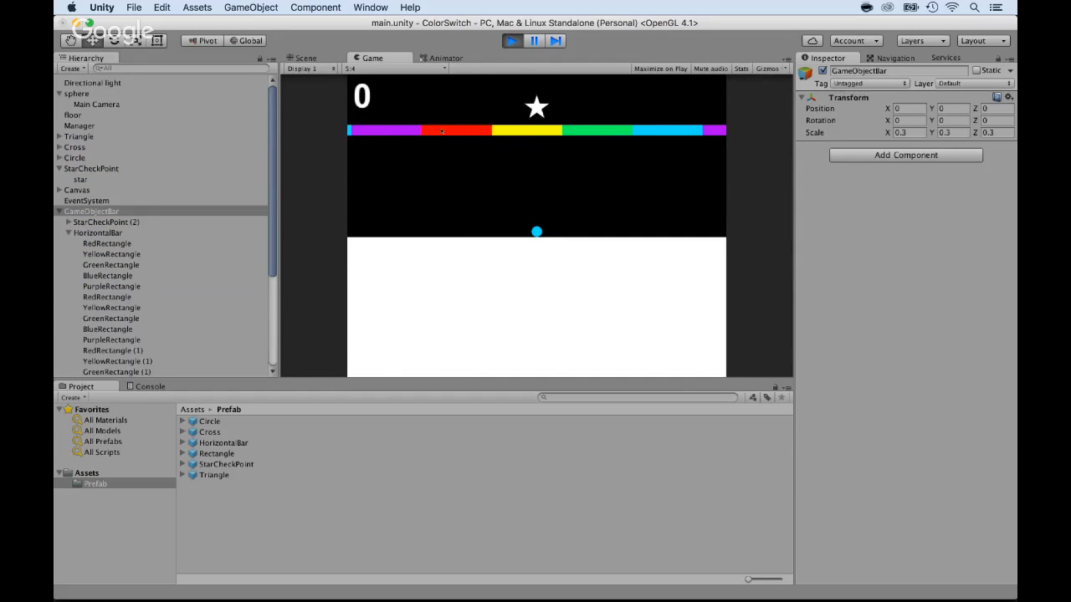
pyautogui.click(511, 40)
# Delete the old HorizontalBar prefab asset and rename the GameObjectBar scene object as HorizontalBar
pyautogui.click(221, 442)
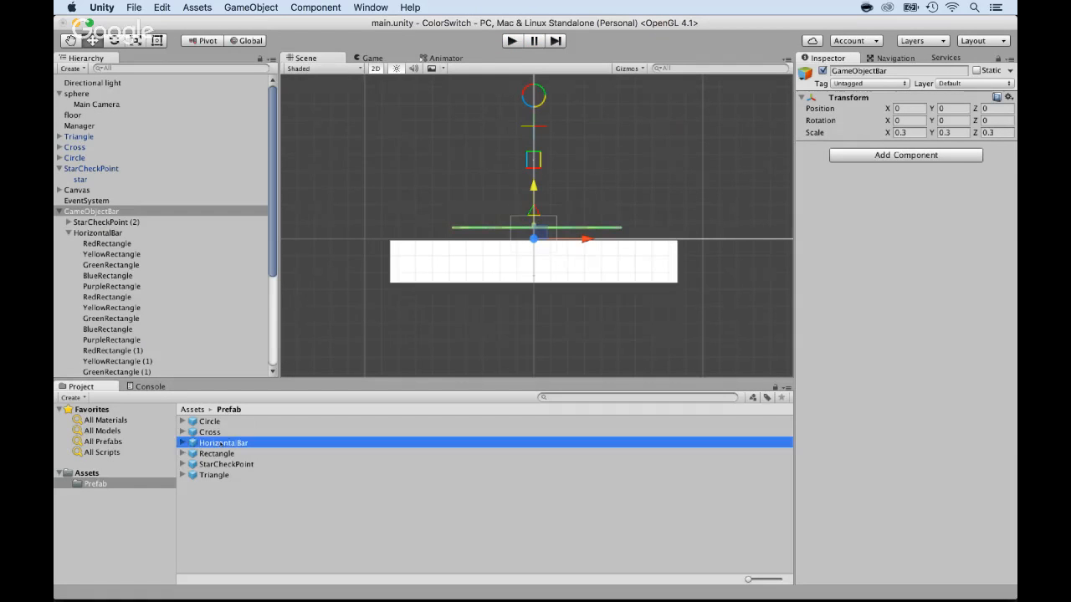
pyautogui.press('super+BackSpace')
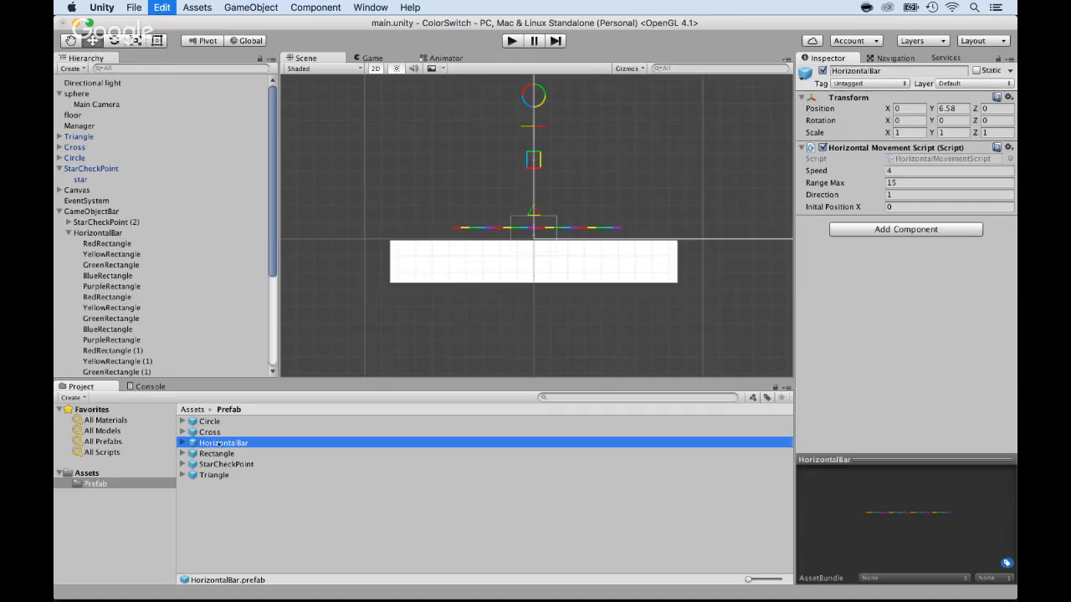
pyautogui.click(59, 212)
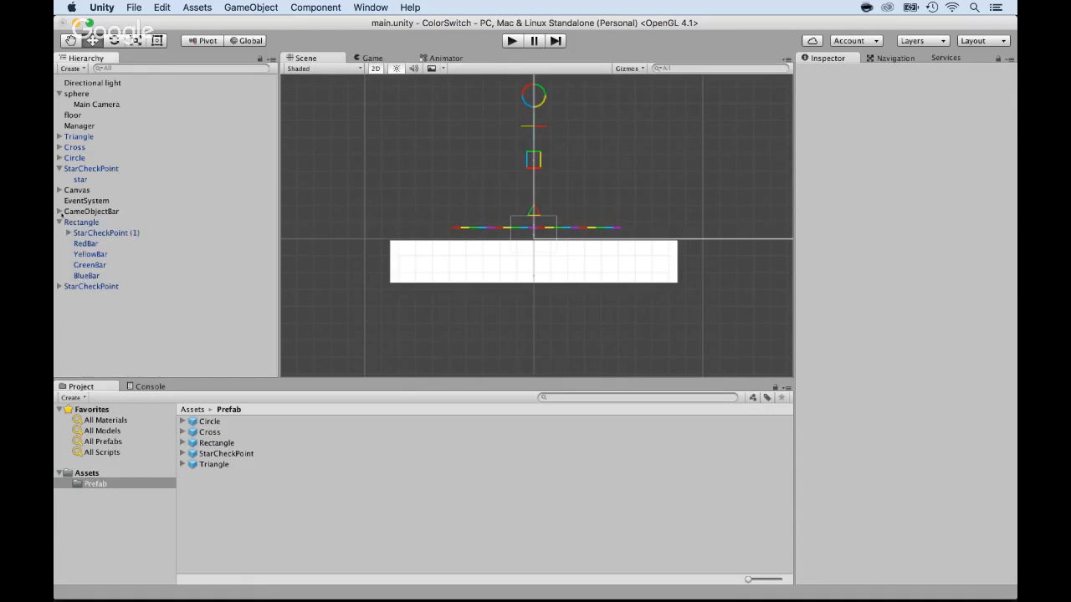
pyautogui.click(70, 211)
pyautogui.press('Return')
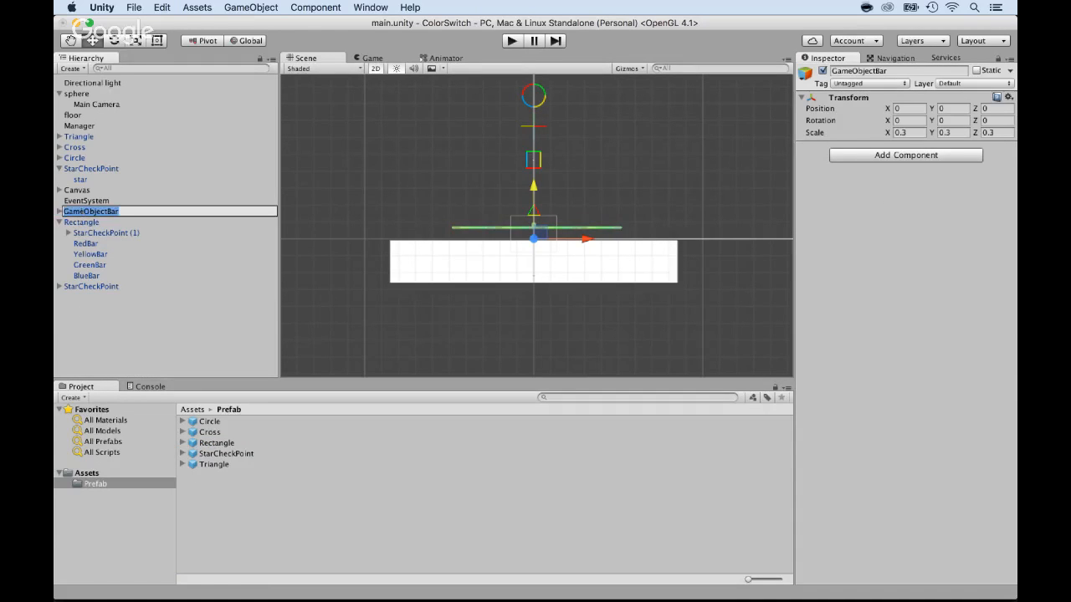
pyautogui.write('HorizontalBar')
pyautogui.press('Return')
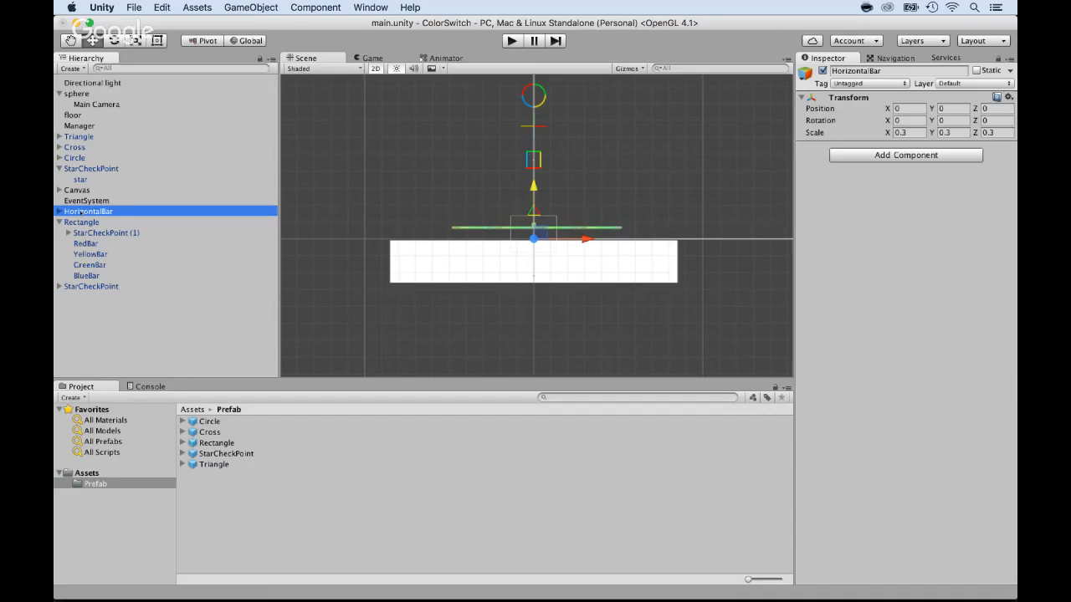
# Create a new empty prefab named HorizontalBar in the Prefab folder
pyautogui.rightClick(213, 504)
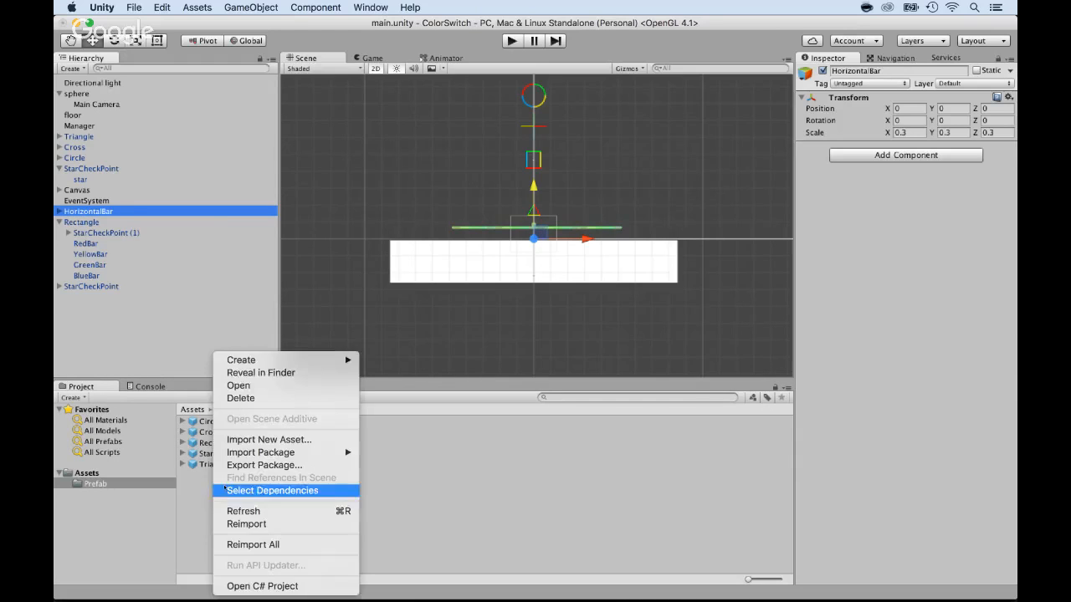
pyautogui.moveTo(253, 362)
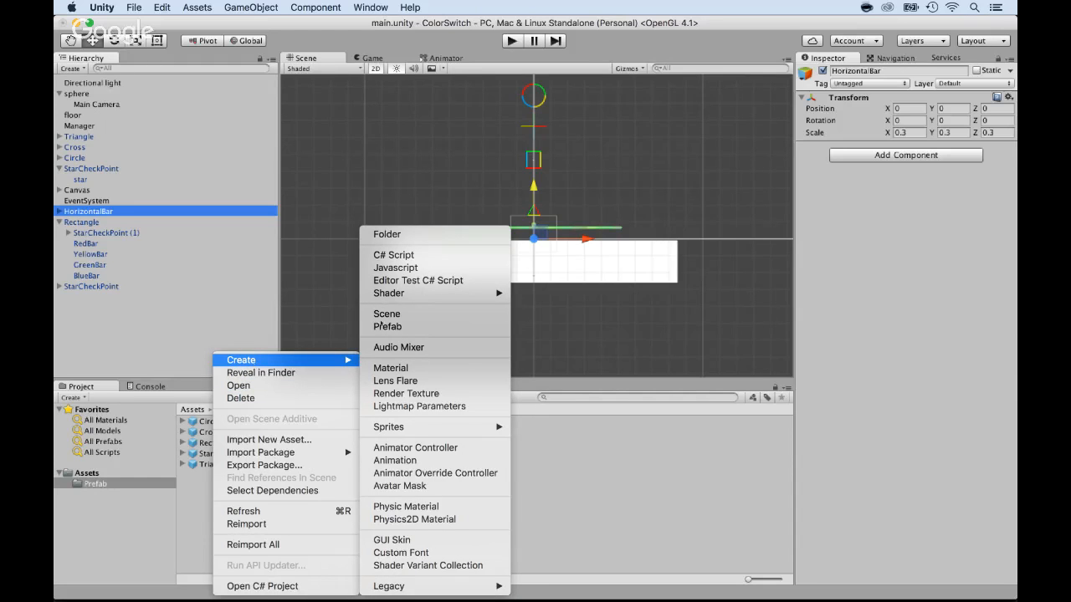
pyautogui.click(381, 325)
pyautogui.write('Hori')
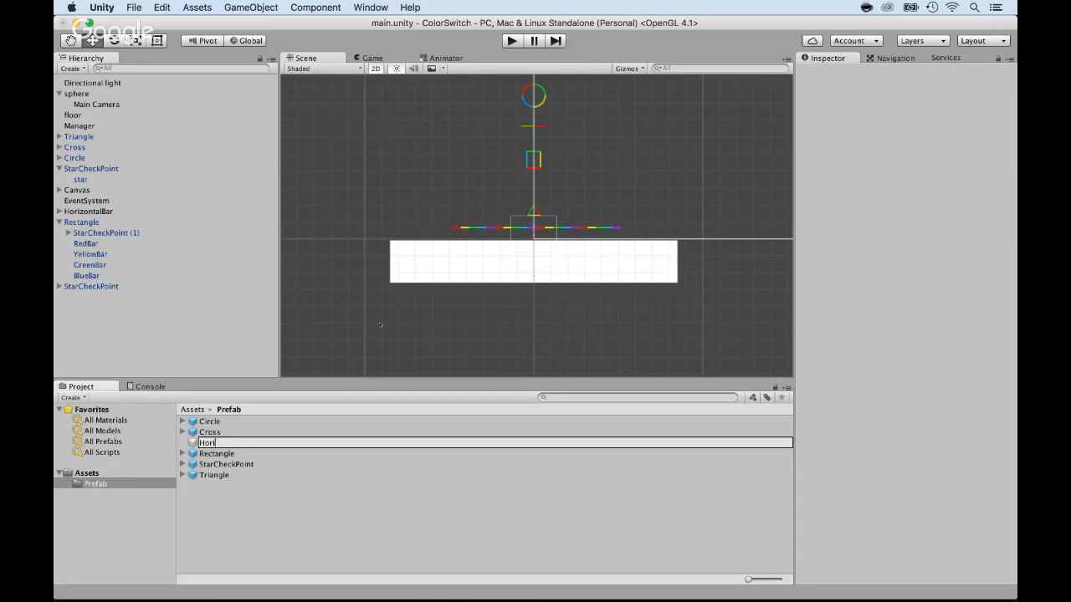
pyautogui.write('zontalBar')
pyautogui.press('Return')
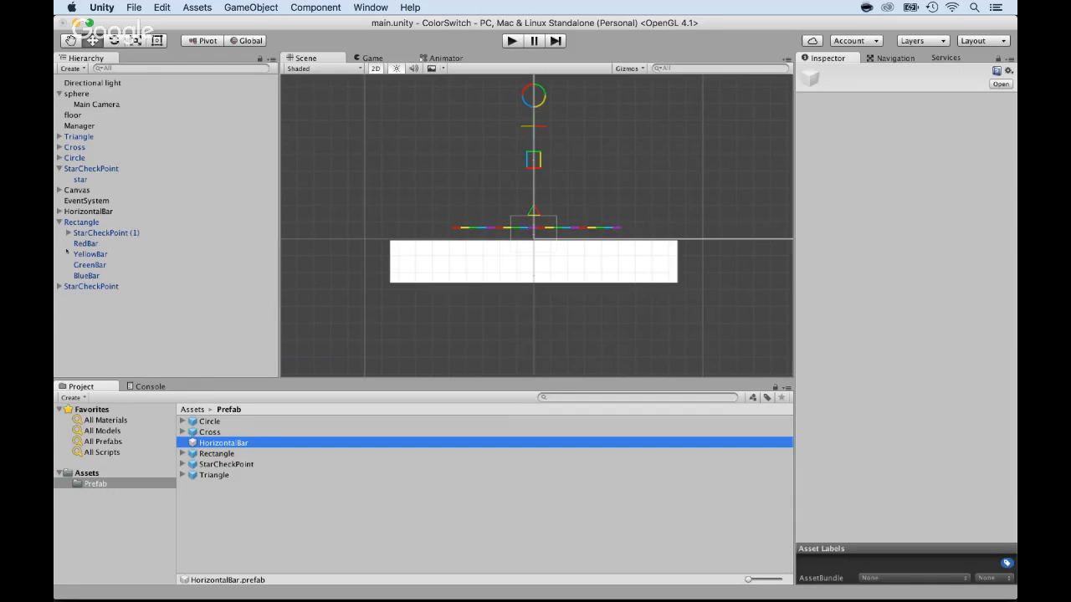
# Store the HorizontalBar scene object in the empty HorizontalBar prefab
pyautogui.click(77, 213)
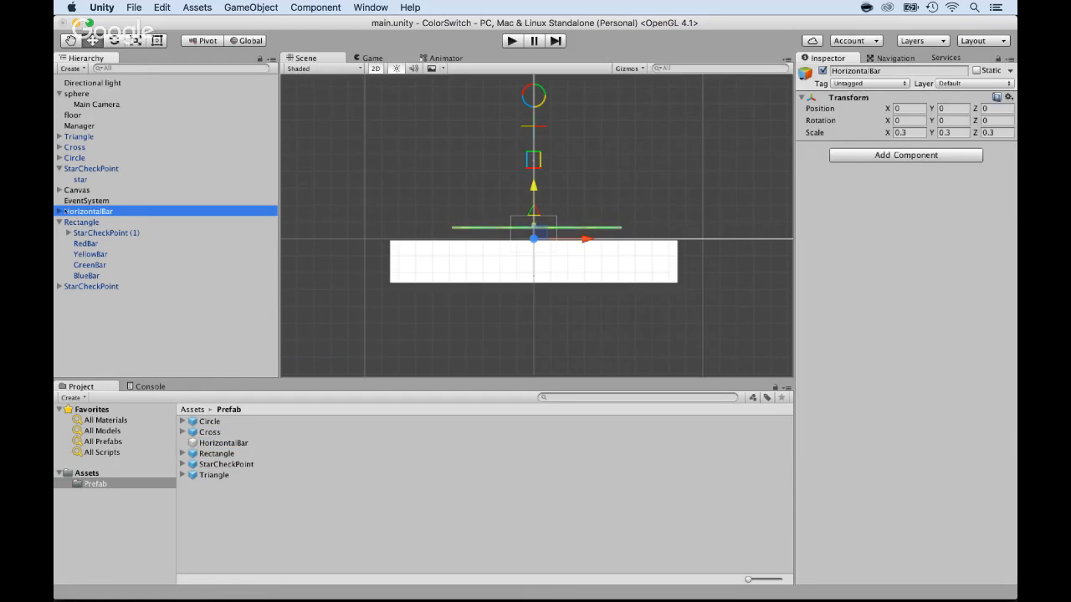
pyautogui.click(59, 212)
pyautogui.click(61, 212)
pyautogui.moveTo(66, 216); pyautogui.dragTo(203, 448)
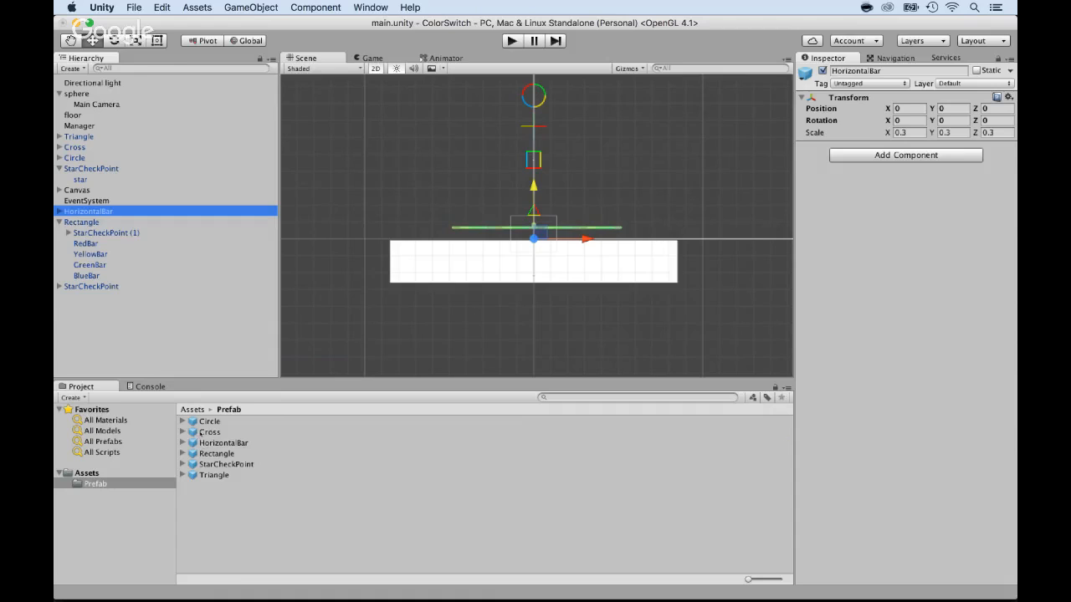
# Create an empty game object in the scene and name it GameObjectCross
pyautogui.click(202, 432)
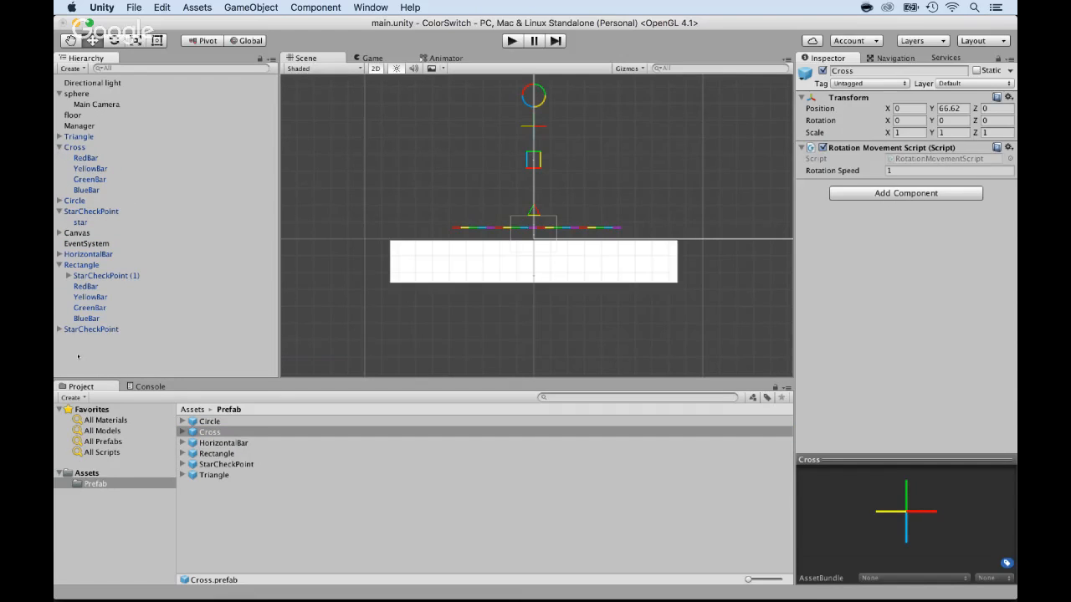
pyautogui.click(78, 356)
pyautogui.rightClick(78, 355)
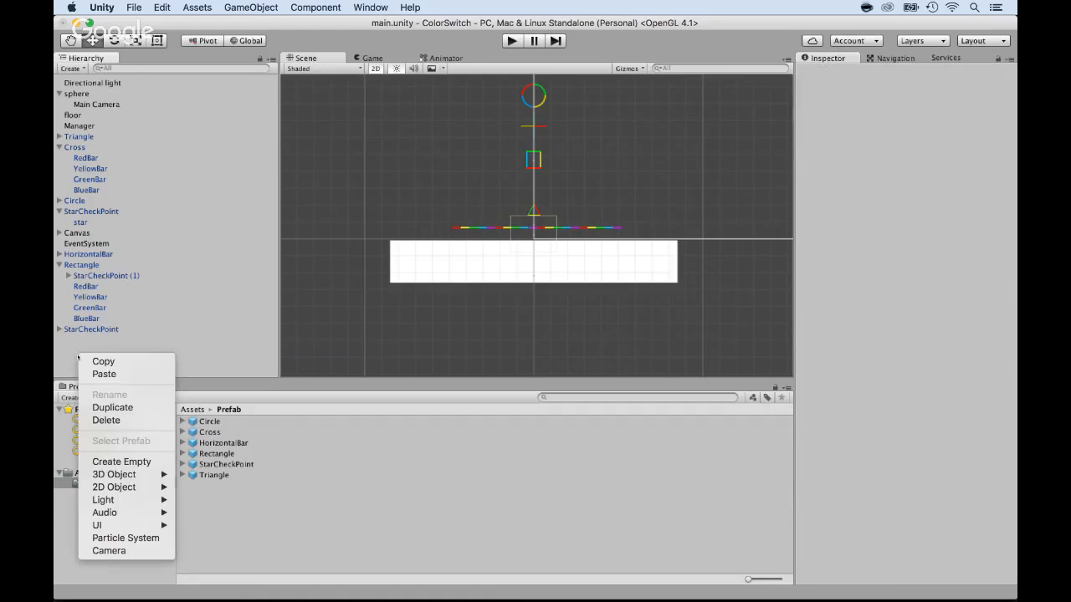
pyautogui.click(108, 462)
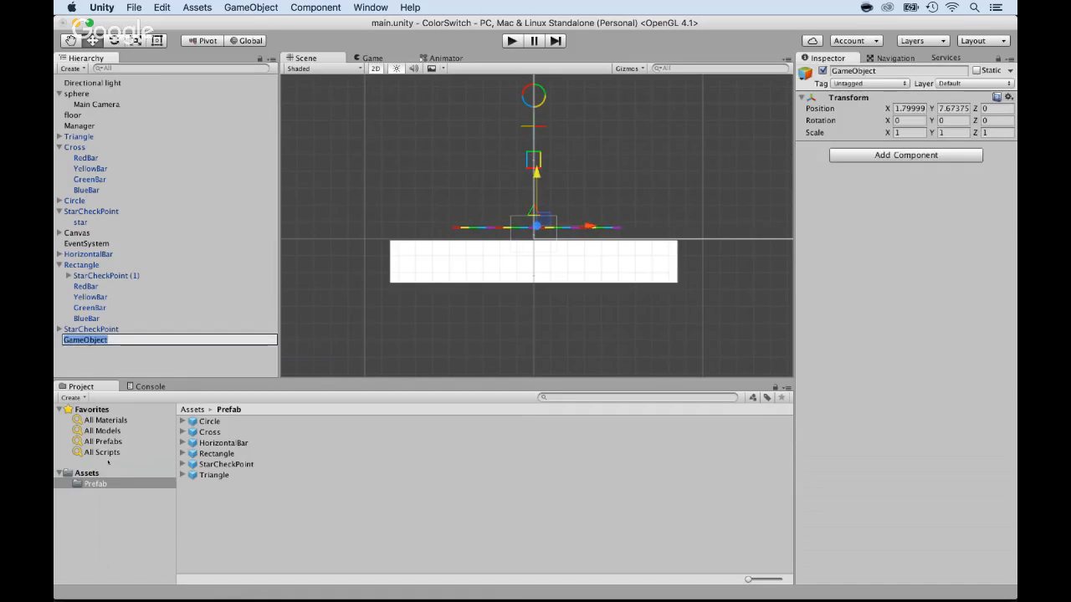
pyautogui.write('Cross')
pyautogui.press('Return')
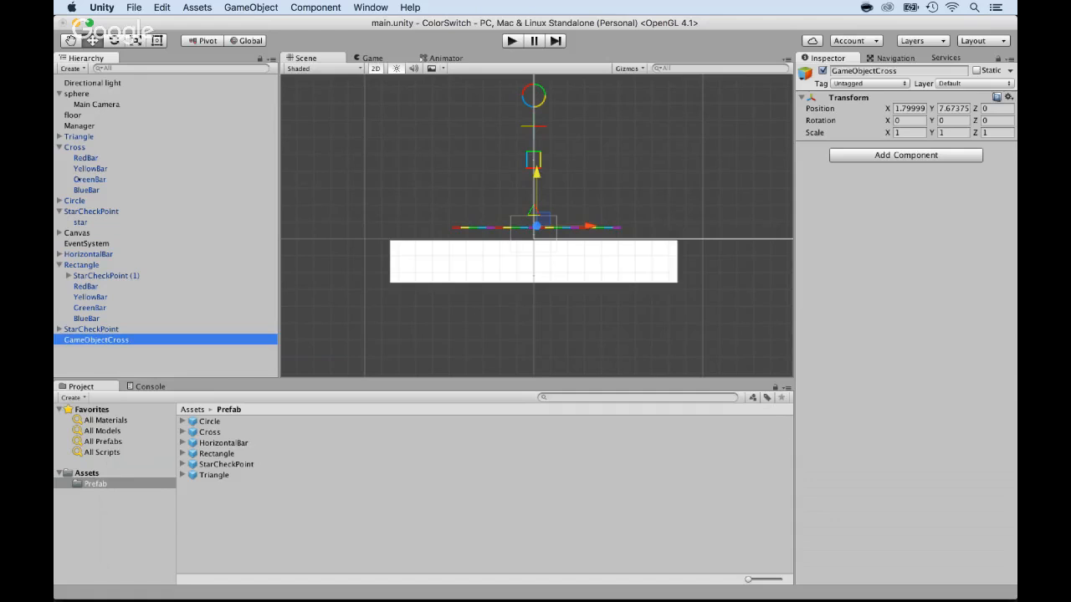
# Nest the Cross and the root-level StarCheckPoint below Rectangle under GameObjectCross in the hierarchy
pyautogui.click(60, 148)
pyautogui.moveTo(74, 147); pyautogui.dragTo(101, 297)
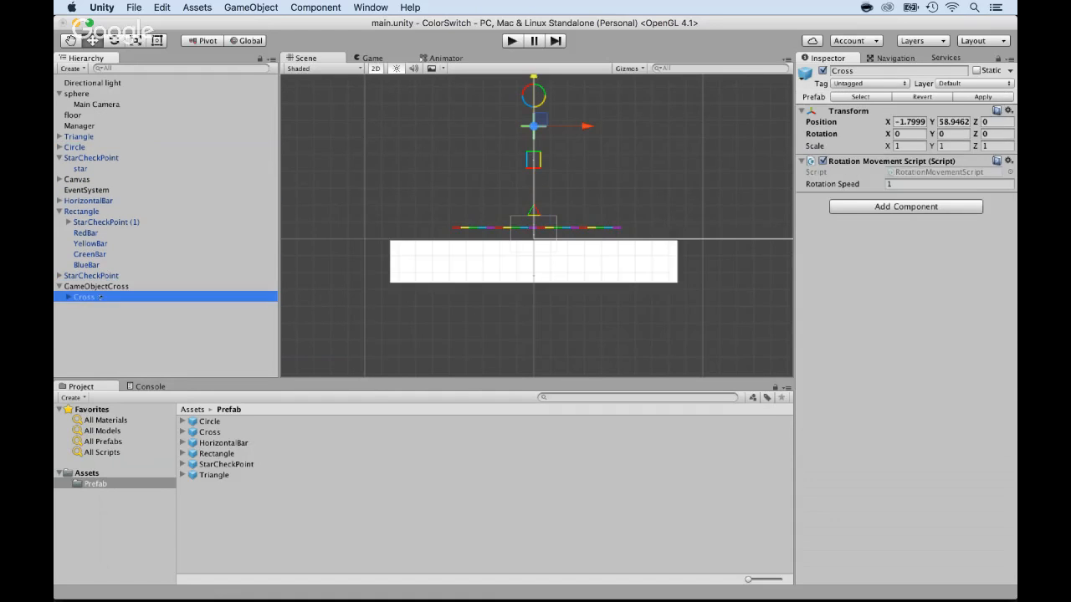
pyautogui.click(68, 298)
pyautogui.click(85, 276)
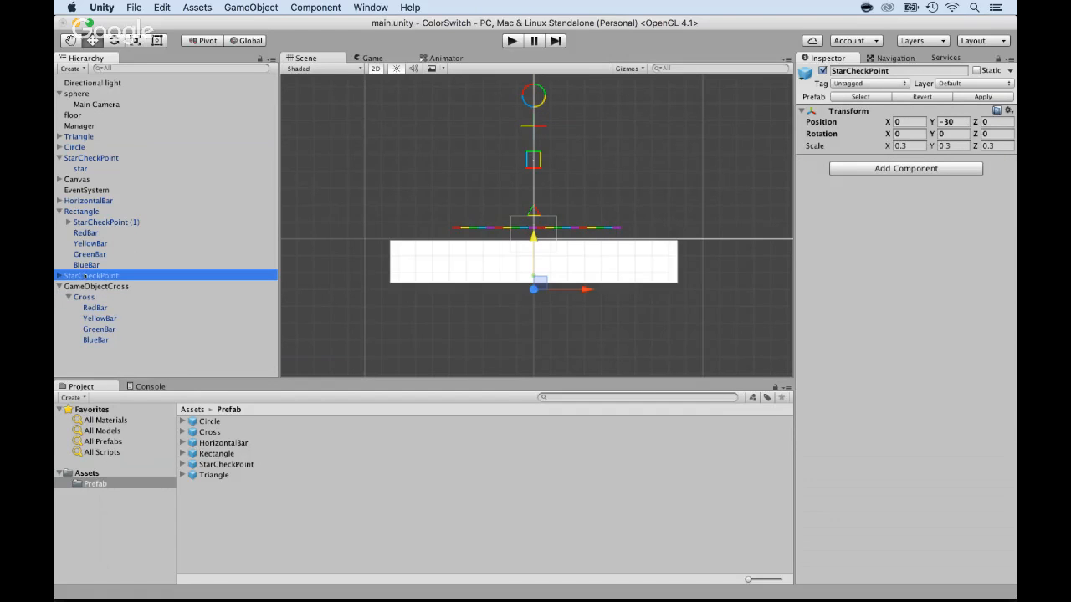
pyautogui.moveTo(84, 276); pyautogui.dragTo(93, 286)
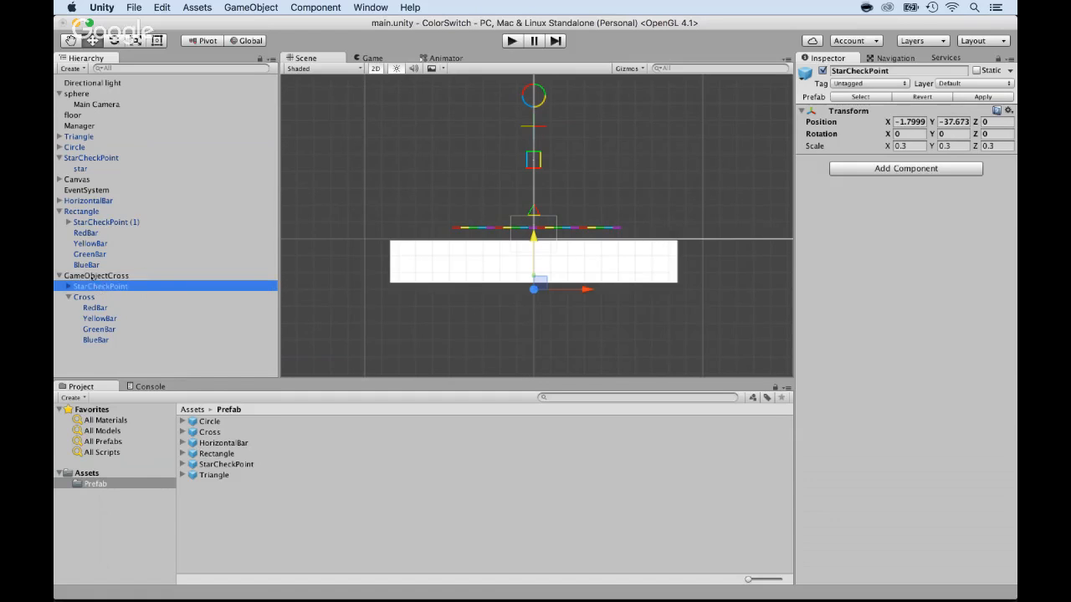
# Set the position of the Cross inside GameObjectCross to X 0, Y 0, Z 0
pyautogui.doubleClick(93, 276)
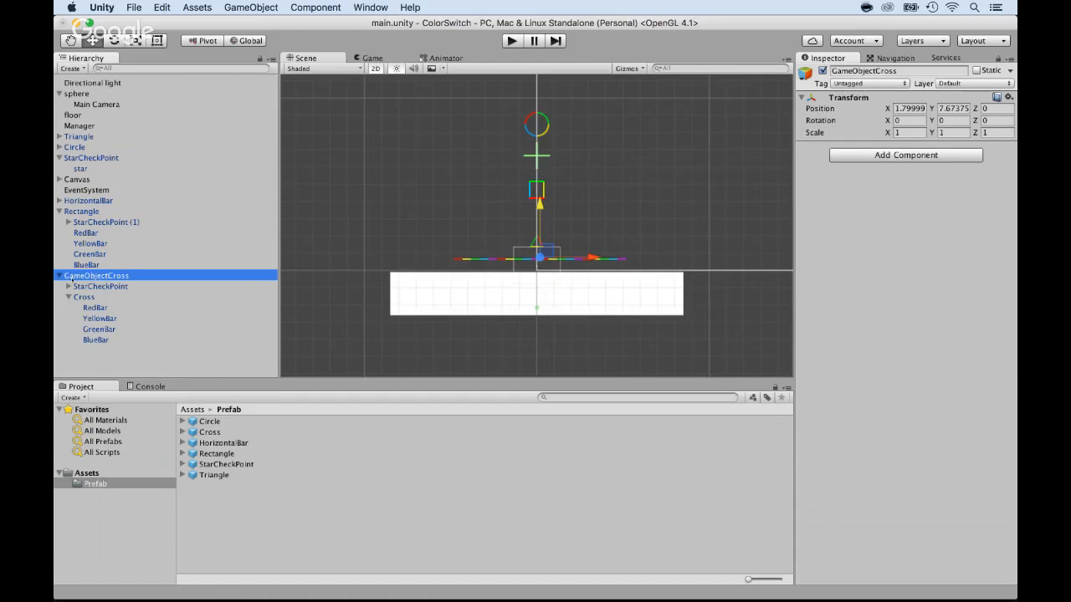
pyautogui.click(84, 297)
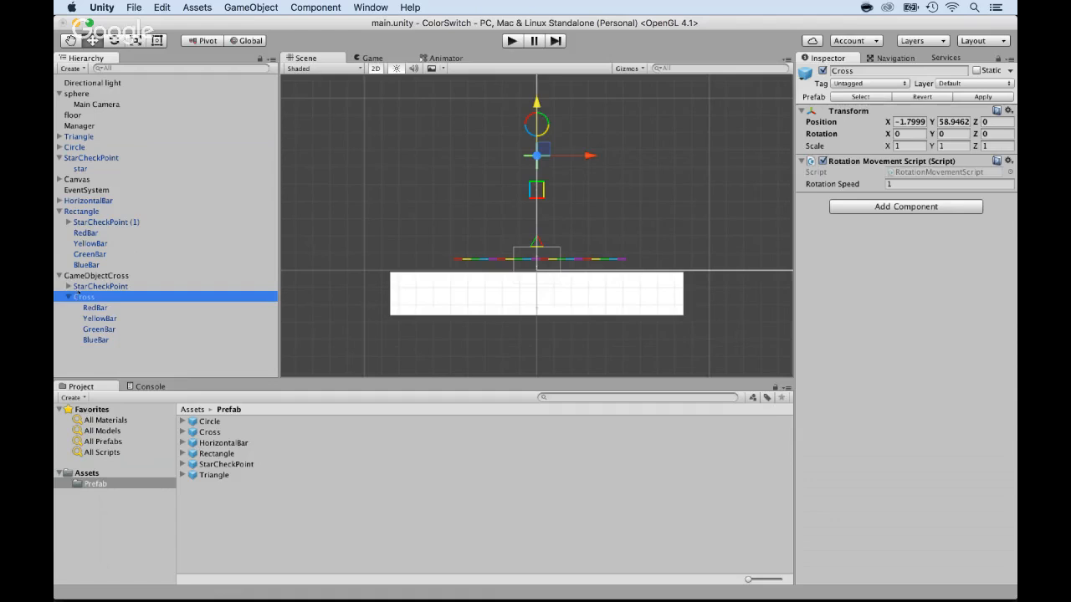
pyautogui.click(910, 122)
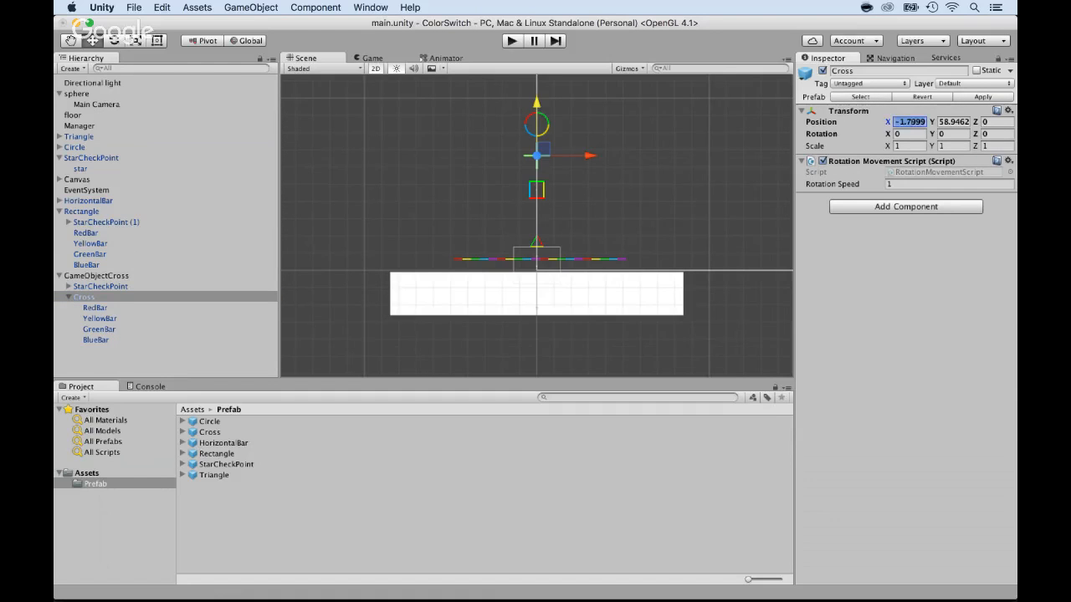
pyautogui.write('0')
pyautogui.press('Tab')
pyautogui.write('0')
pyautogui.press('Tab')
pyautogui.write('0')
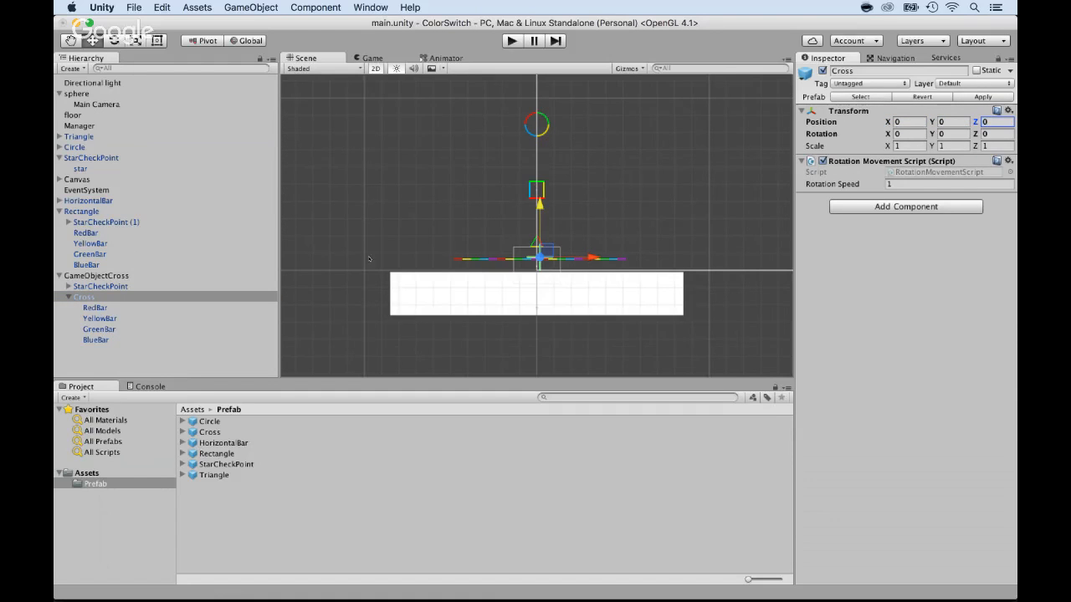
# Raise GameObjectCross to about Y 24.9 and set its StarCheckPoint child's X and Y position to 0
pyautogui.doubleClick(119, 275)
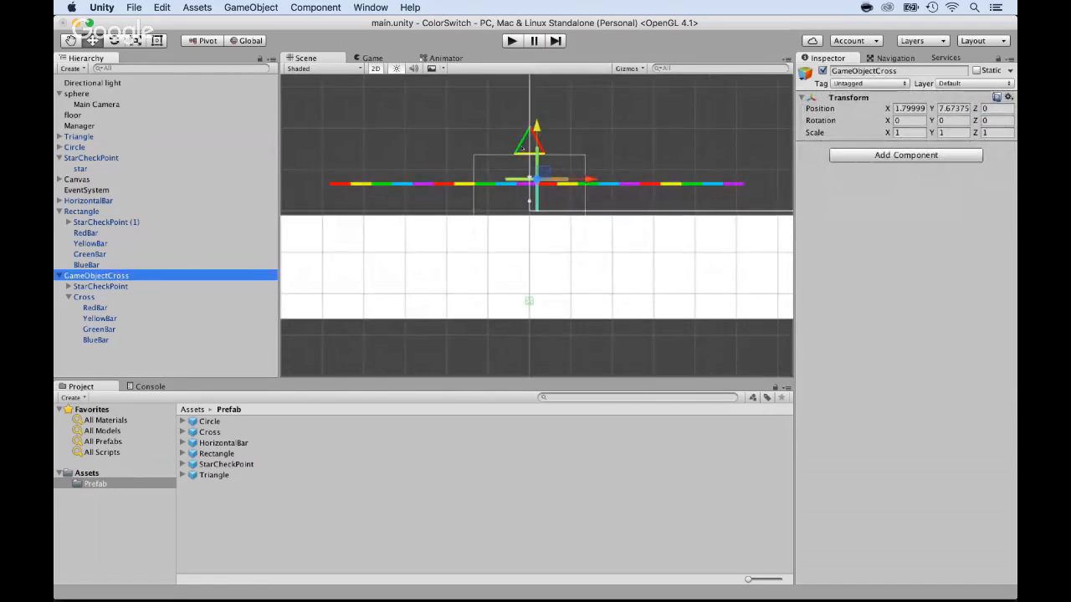
pyautogui.moveTo(534, 132); pyautogui.dragTo(528, 50)
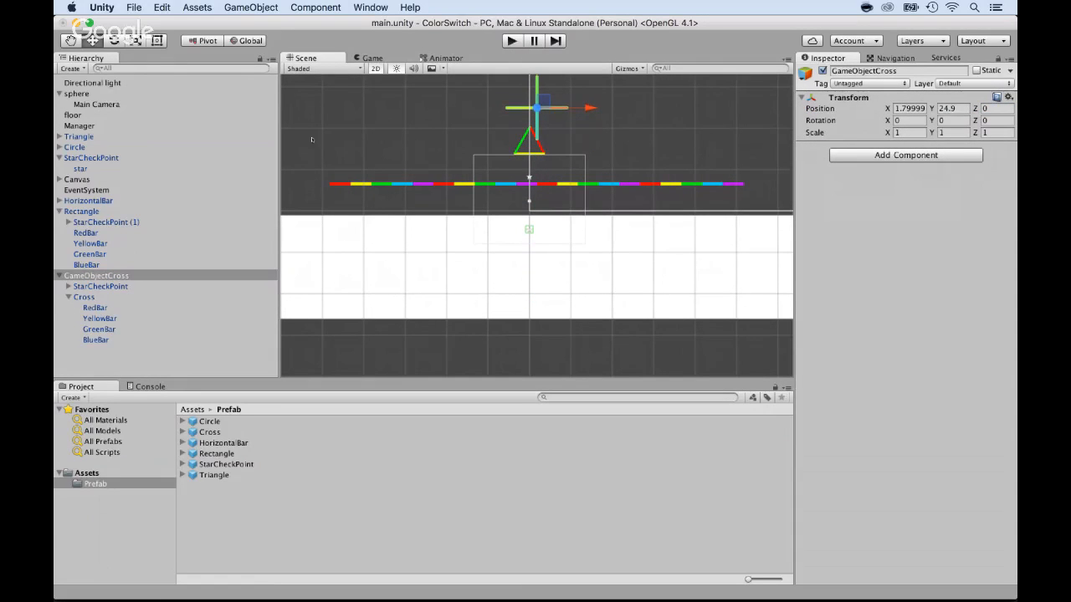
pyautogui.click(125, 286)
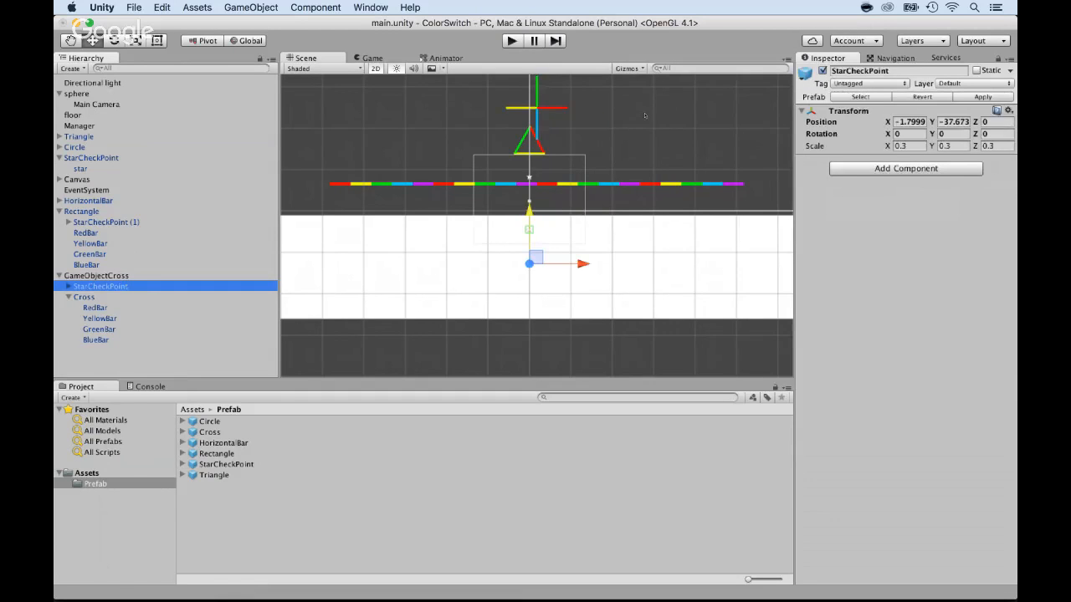
pyautogui.click(901, 121)
pyautogui.write('0')
pyautogui.press('Tab')
pyautogui.write('0')
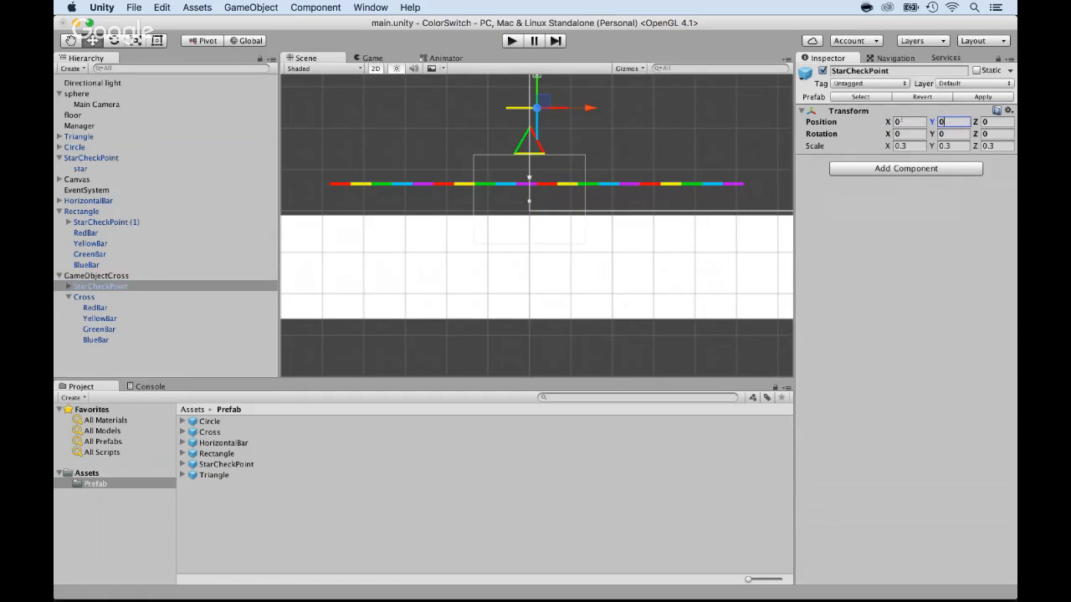
pyautogui.press('Tab')
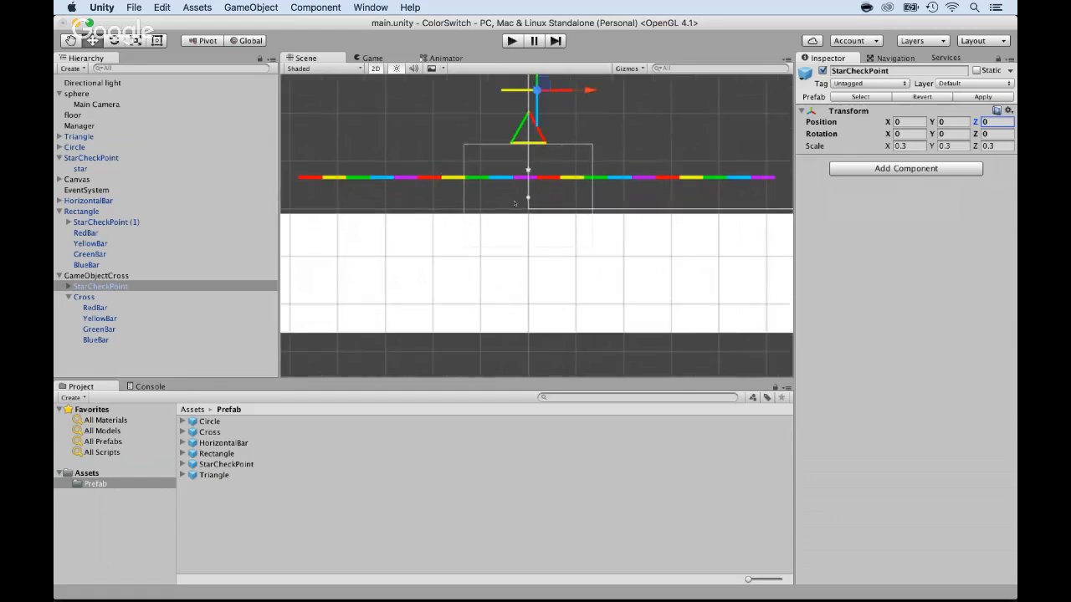
# Lower the StarCheckPoint in GameObjectCross onto the cross's green arm, at about Y -3.03
pyautogui.doubleClick(84, 298)
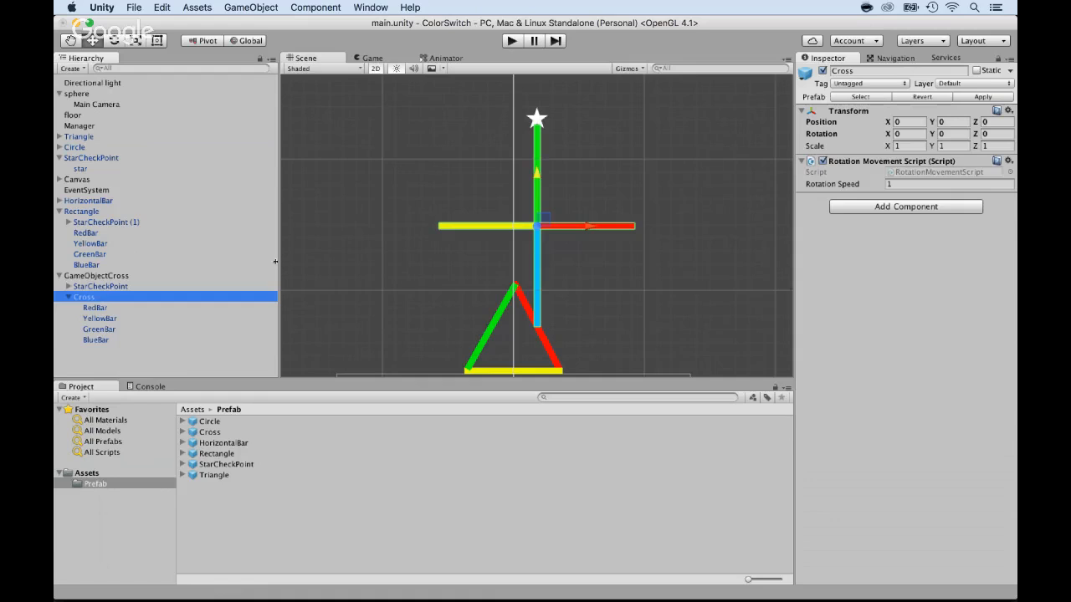
pyautogui.click(91, 288)
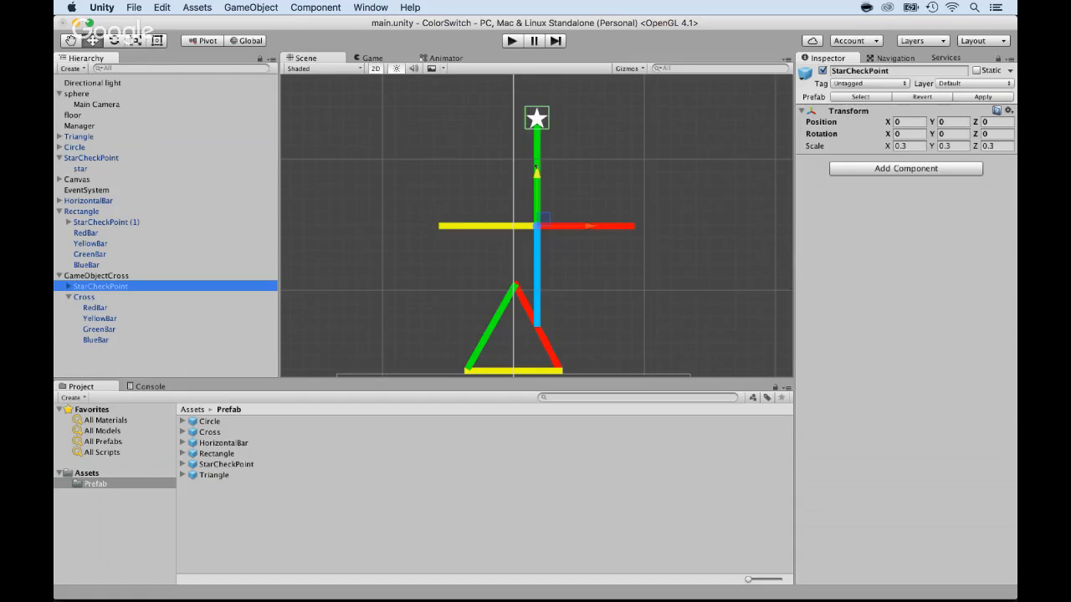
pyautogui.moveTo(537, 173); pyautogui.dragTo(549, 225)
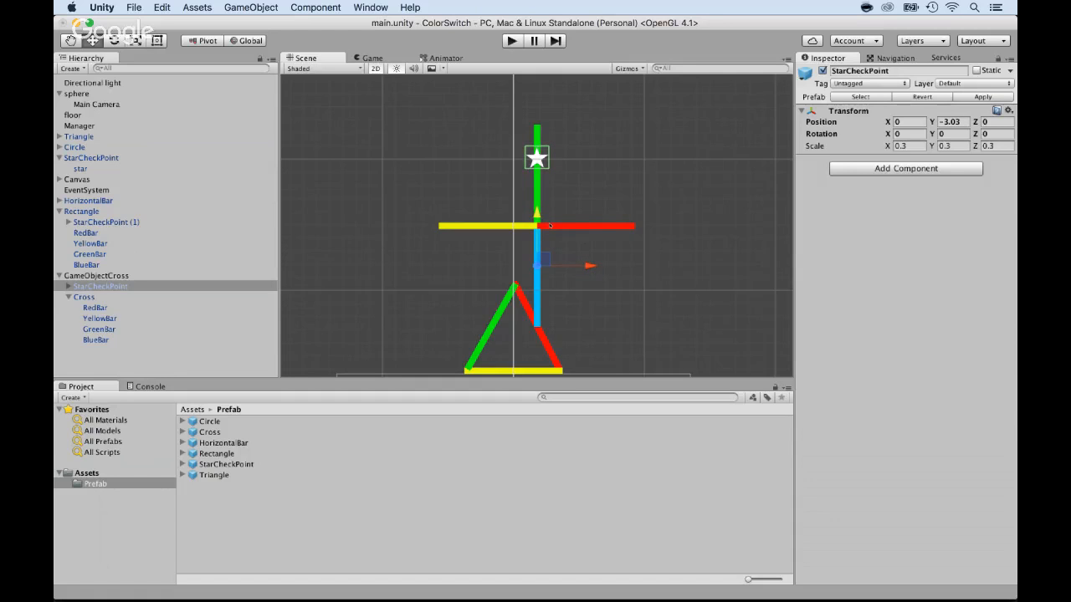
# Set the position of GameObjectCross to X 0, Y 0, Z 0
pyautogui.click(84, 275)
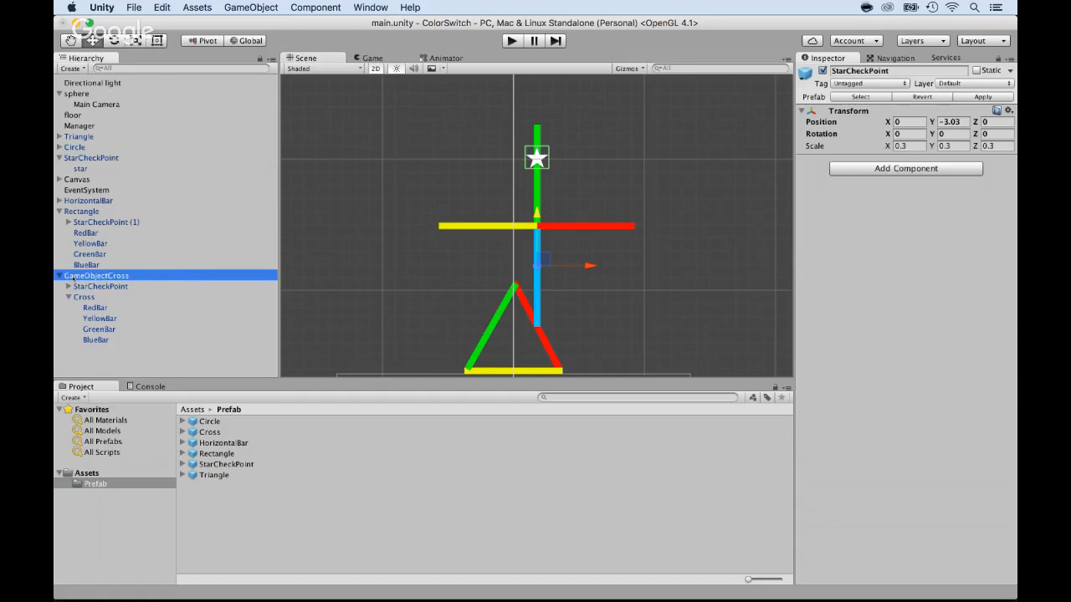
pyautogui.press('f')
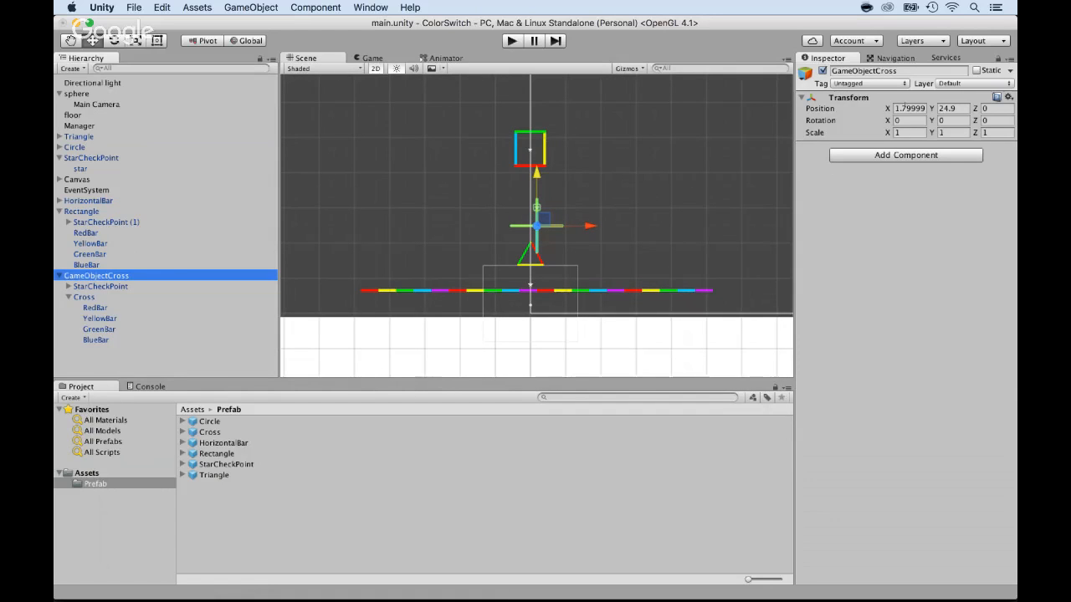
pyautogui.click(908, 108)
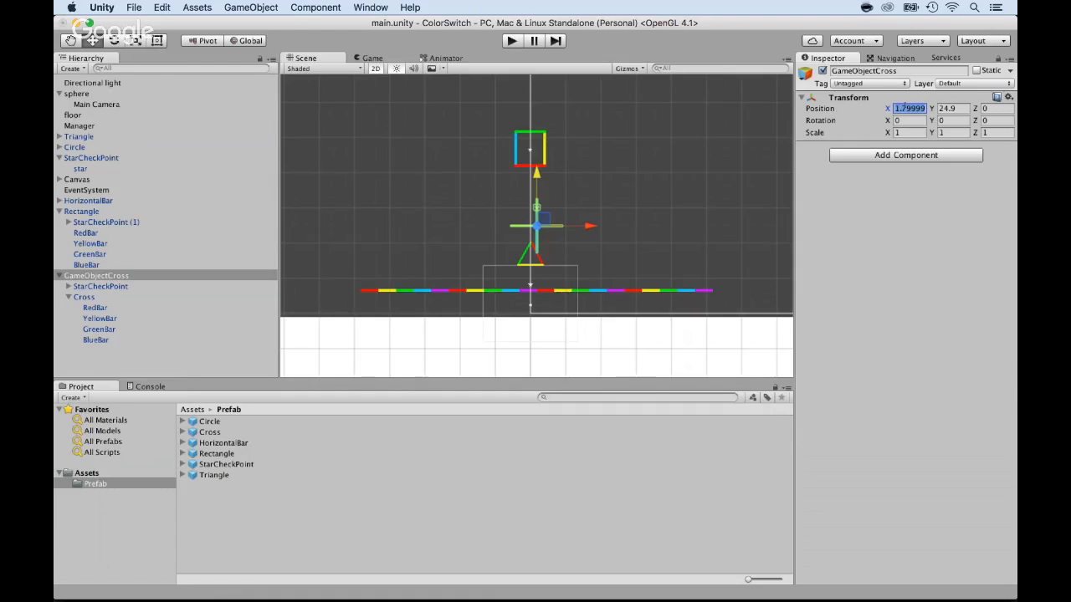
pyautogui.write('0')
pyautogui.press('Tab')
pyautogui.write('0')
pyautogui.press('Tab')
pyautogui.write('0')
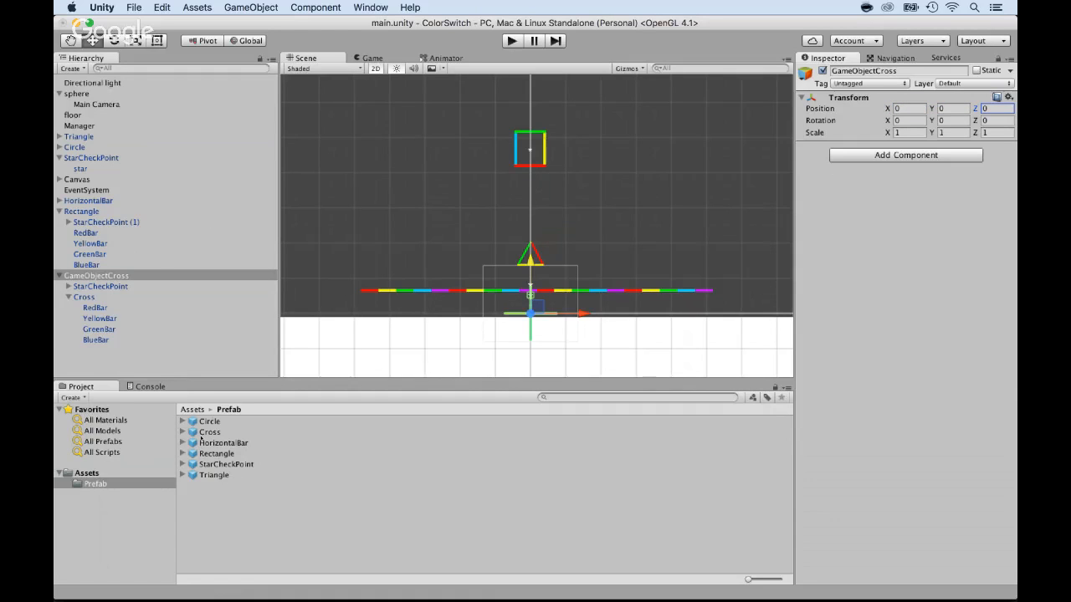
# Delete the old Cross prefab asset from the Prefab folder
pyautogui.click(214, 506)
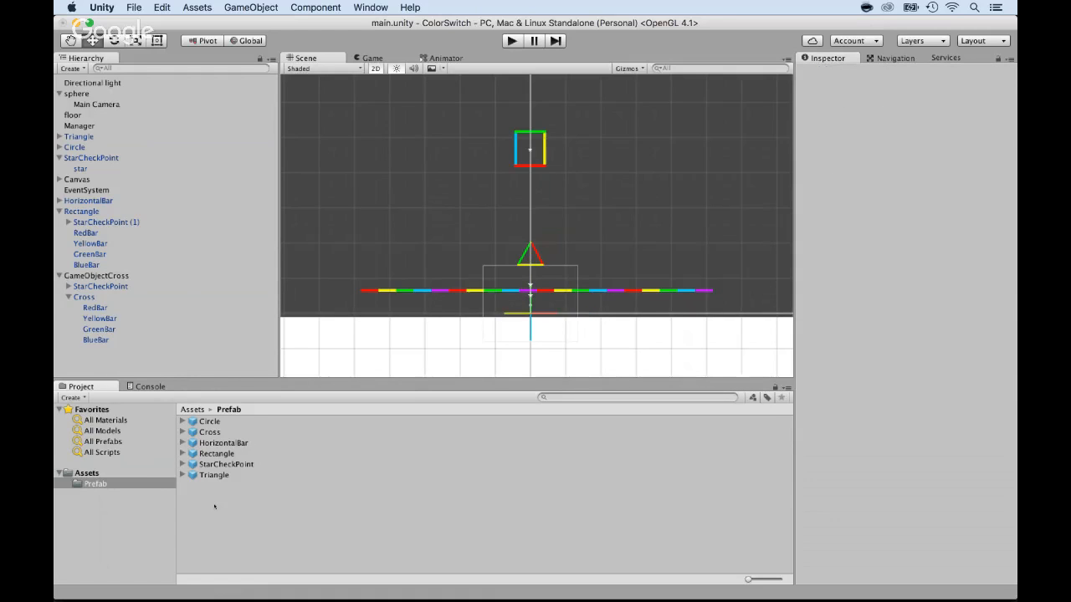
pyautogui.click(202, 434)
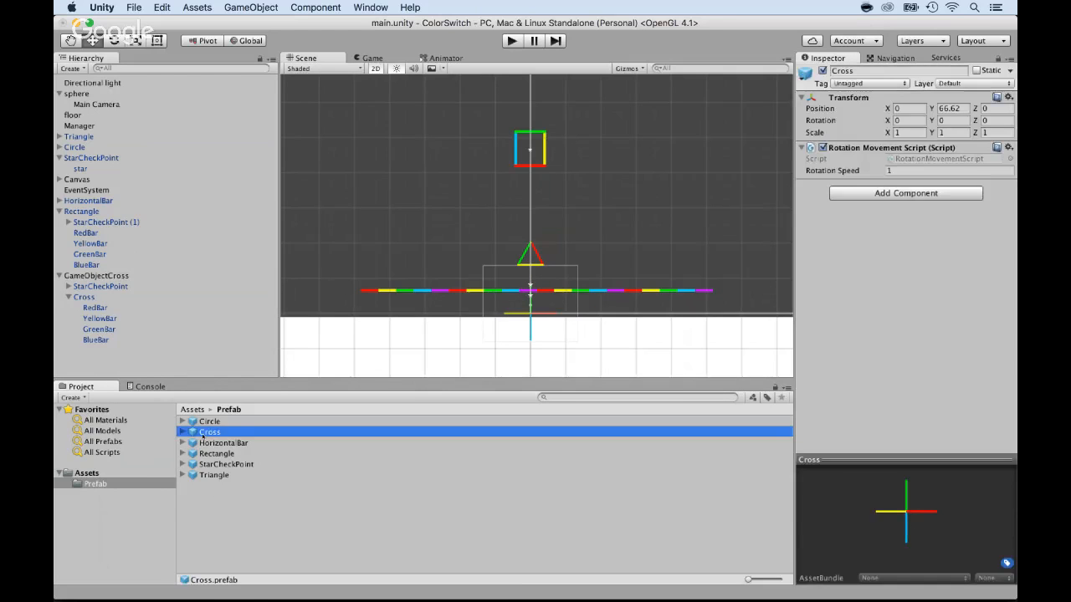
pyautogui.press('super+BackSpace')
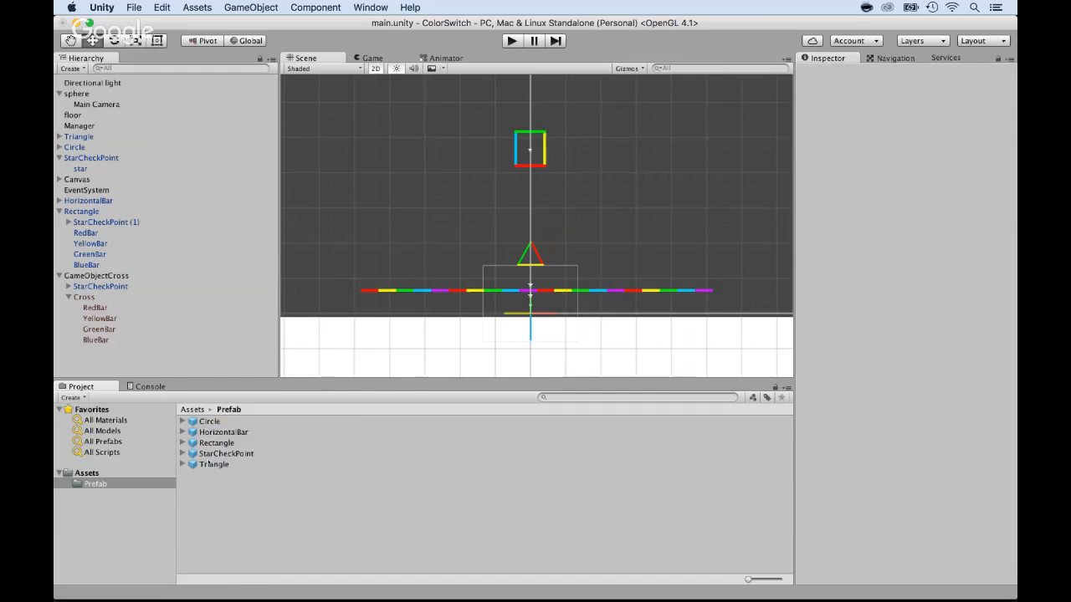
# Create a new empty prefab named Cross in the Prefab folder
pyautogui.rightClick(209, 462)
pyautogui.moveTo(232, 361)
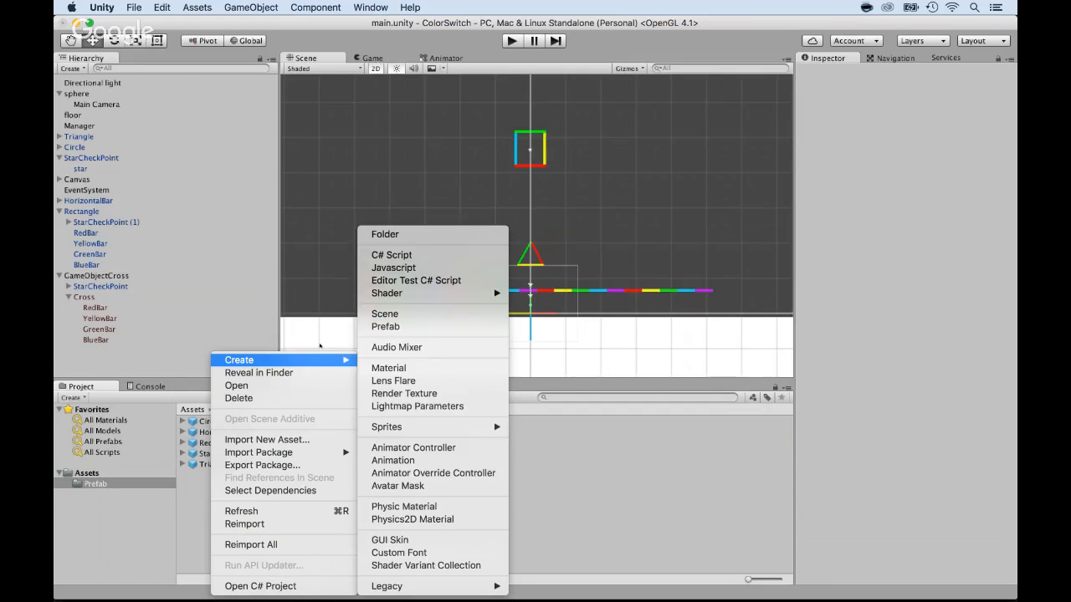
pyautogui.click(368, 326)
pyautogui.write('C')
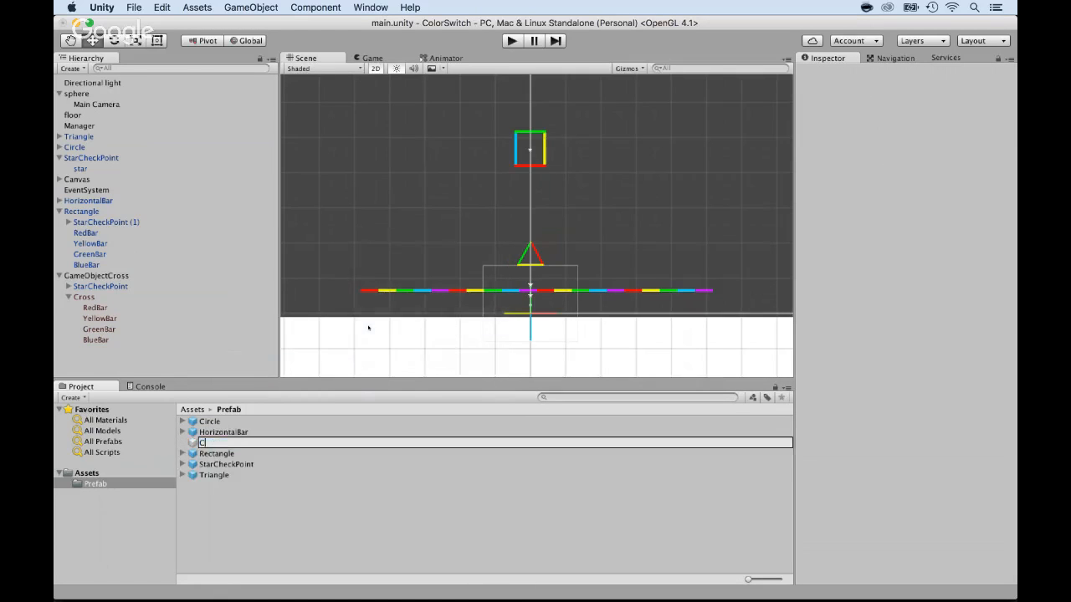
pyautogui.write('ross')
pyautogui.press('Return')
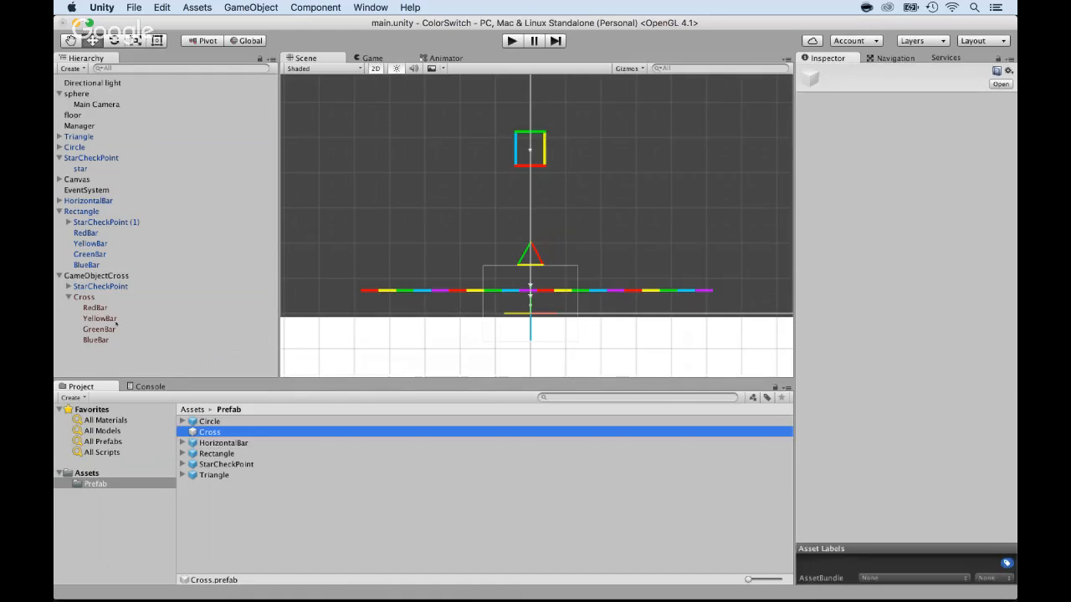
# Store GameObjectCross in the empty Cross prefab, rename the scene object as Cross and collapse it
pyautogui.moveTo(83, 276); pyautogui.dragTo(199, 433)
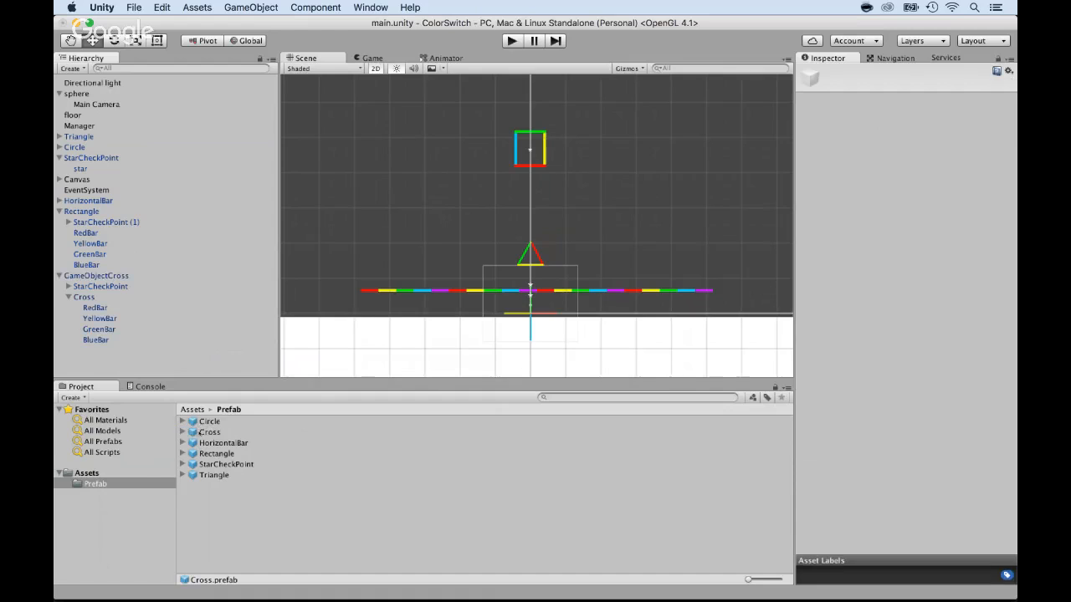
pyautogui.click(88, 276)
pyautogui.click(87, 276)
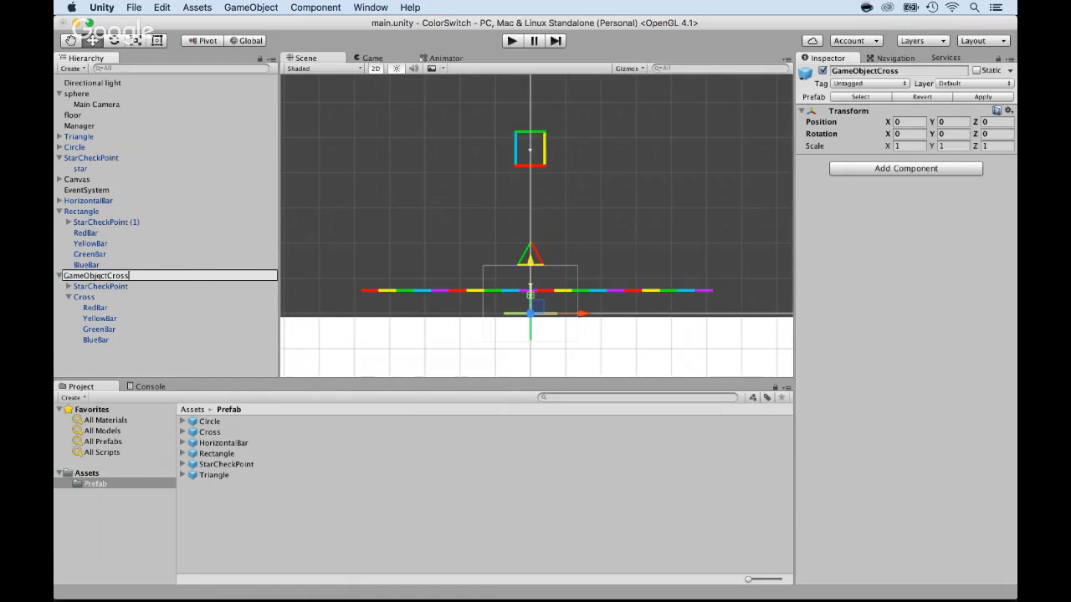
pyautogui.moveTo(109, 276); pyautogui.dragTo(60, 277)
pyautogui.press('BackSpace')
pyautogui.press('Return')
pyautogui.click(58, 276)
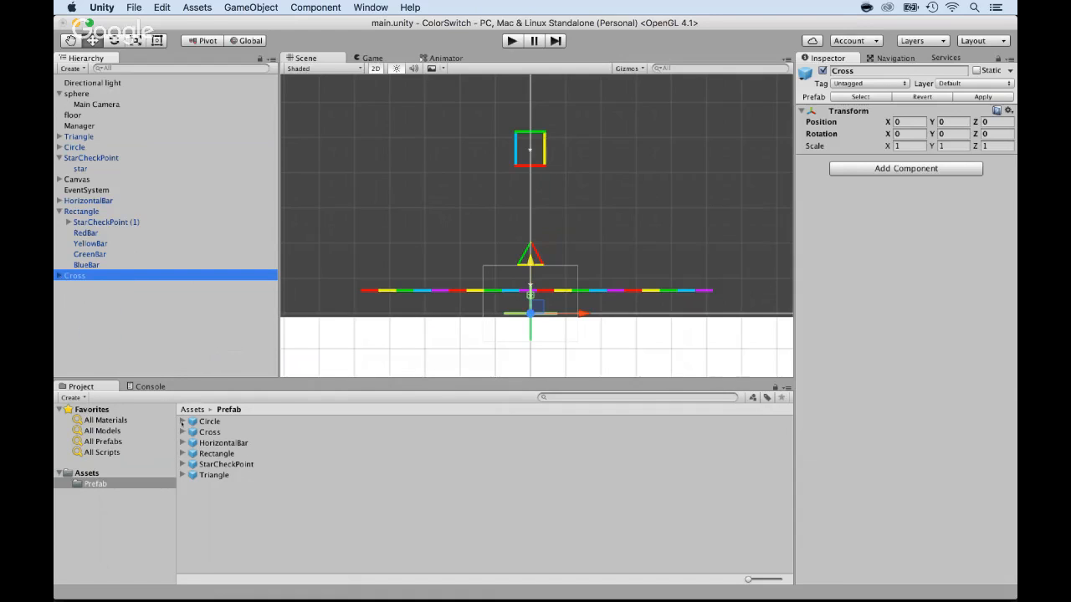
pyautogui.click(182, 431)
pyautogui.click(182, 432)
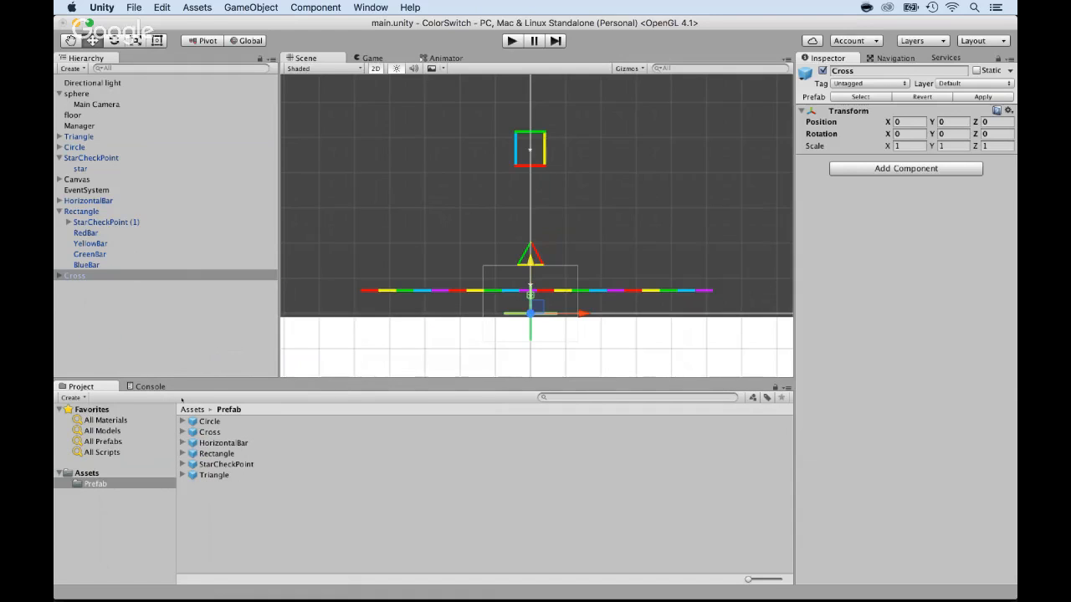
# Raise the Cross to about Y 31.6, between the triangle and the square
pyautogui.click(72, 276)
pyautogui.scroll(-2, 529, 243)
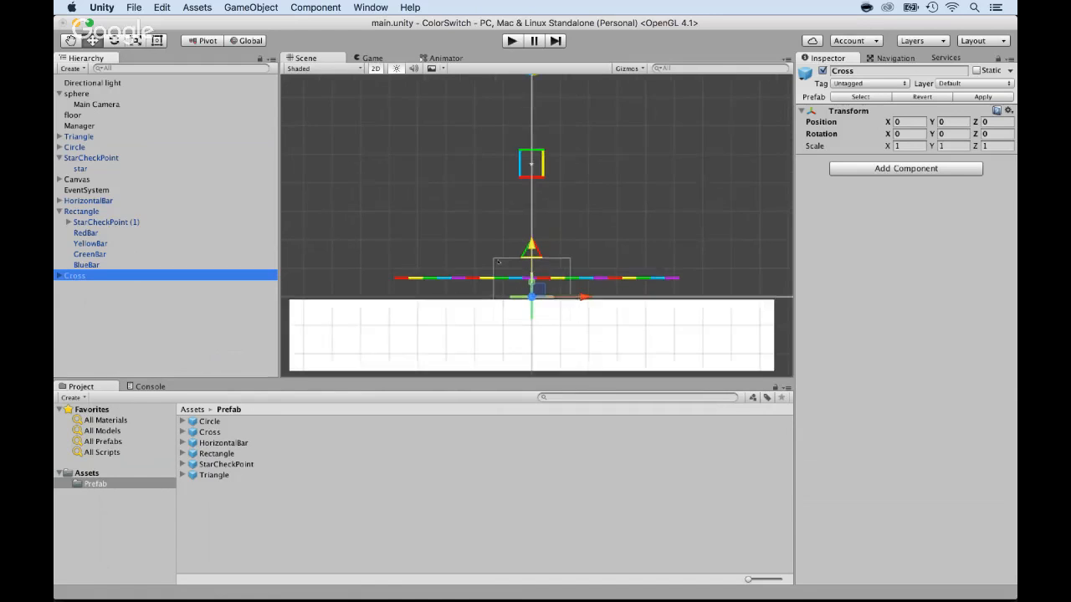
pyautogui.moveTo(528, 243); pyautogui.dragTo(525, 146)
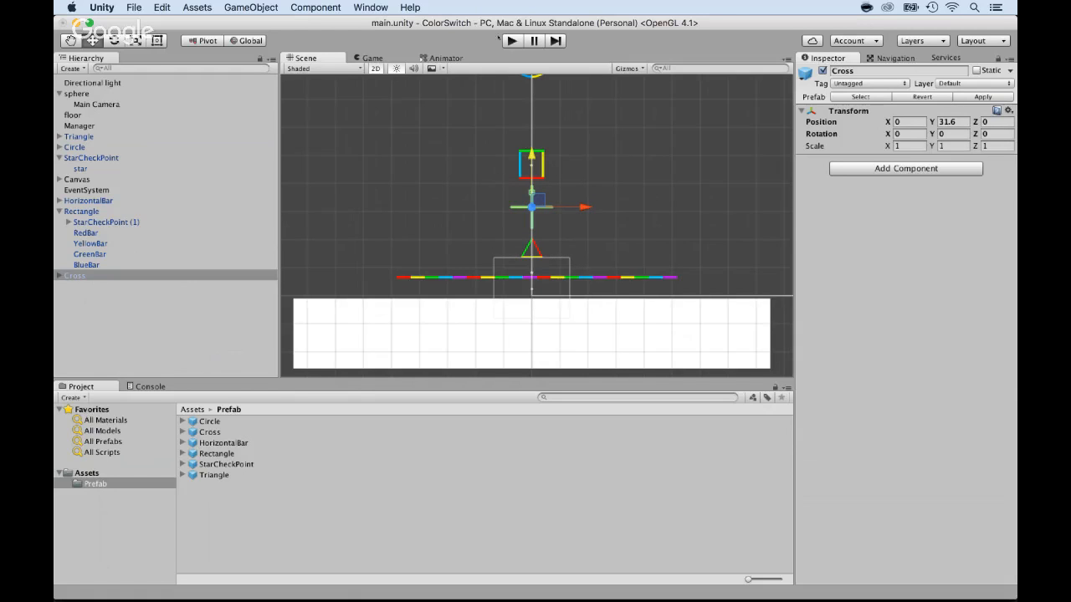
# Play-test the level by bouncing the ball up through the bar, triangle and centred cross, and stop the game
pyautogui.click(508, 39)
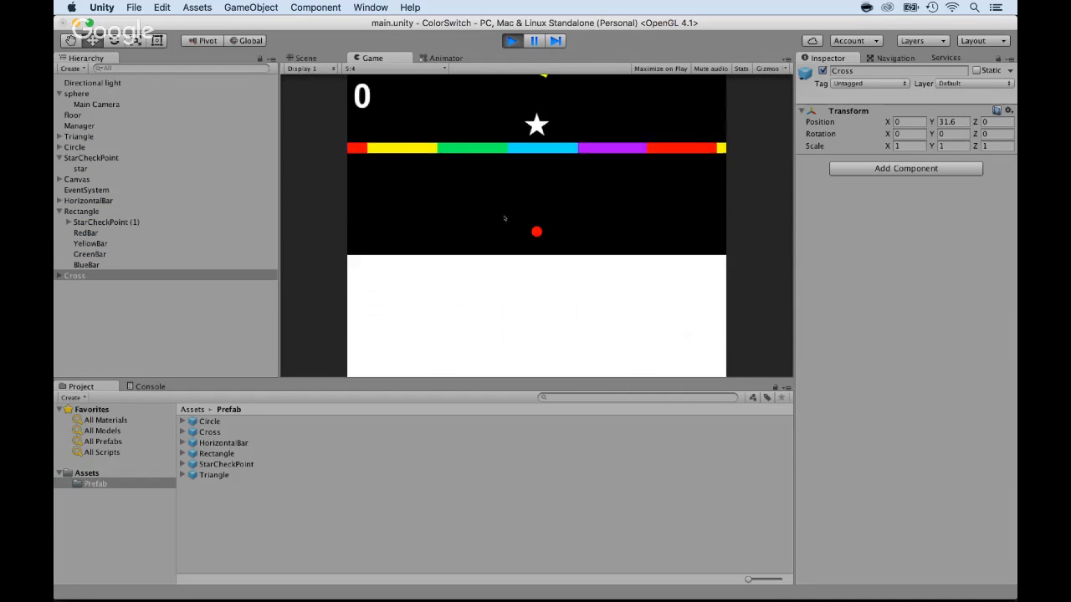
pyautogui.click(481, 232)
pyautogui.click(481, 233)
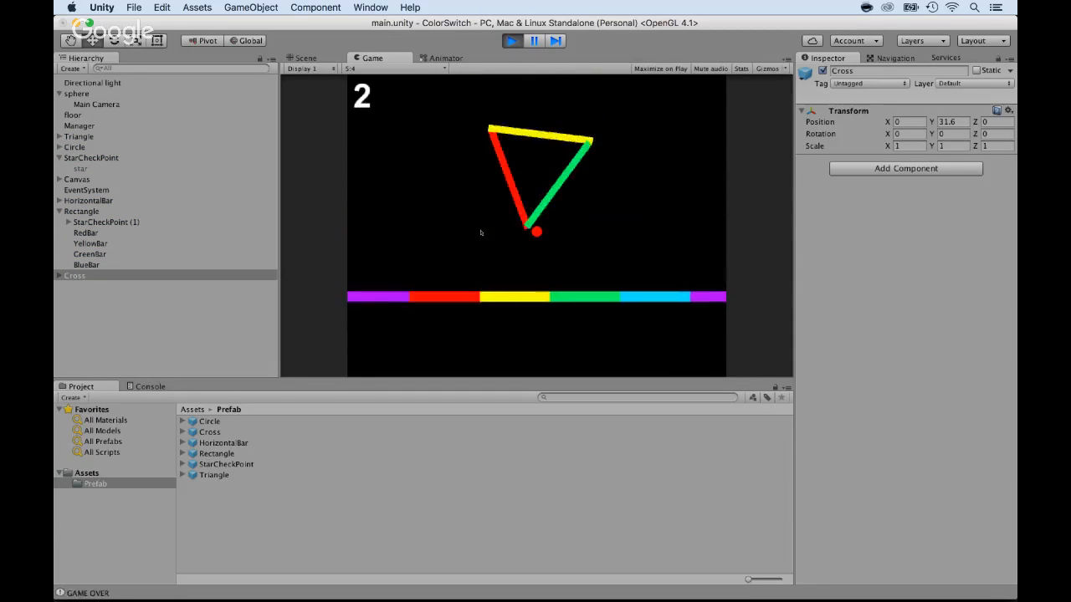
pyautogui.click(480, 232)
pyautogui.click(481, 233)
pyautogui.click(481, 232)
pyautogui.click(481, 232)
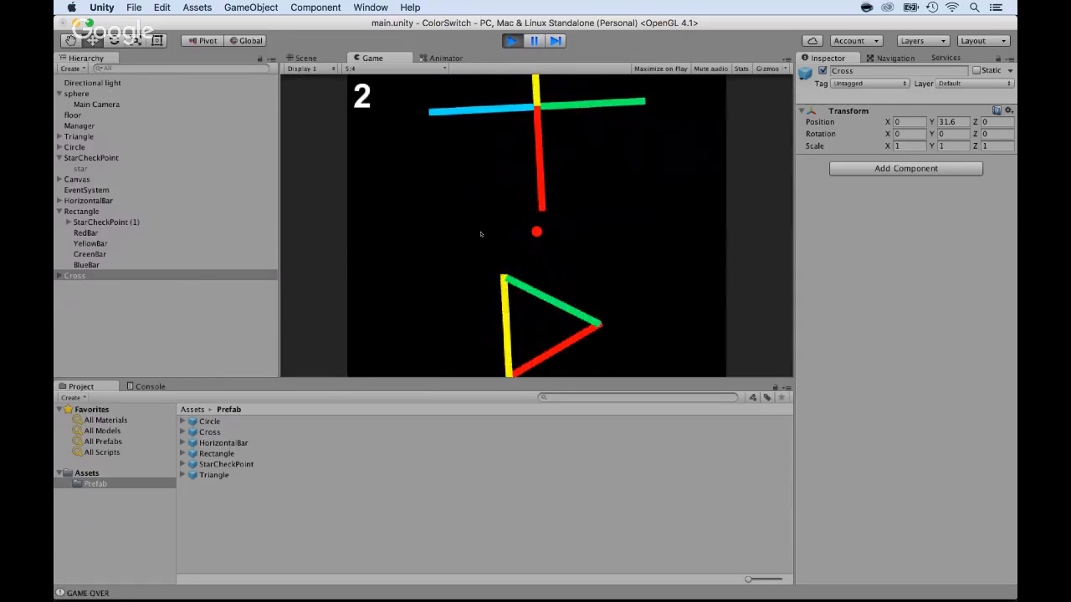
pyautogui.click(481, 232)
pyautogui.click(481, 232)
pyautogui.click(481, 232)
pyautogui.click(481, 233)
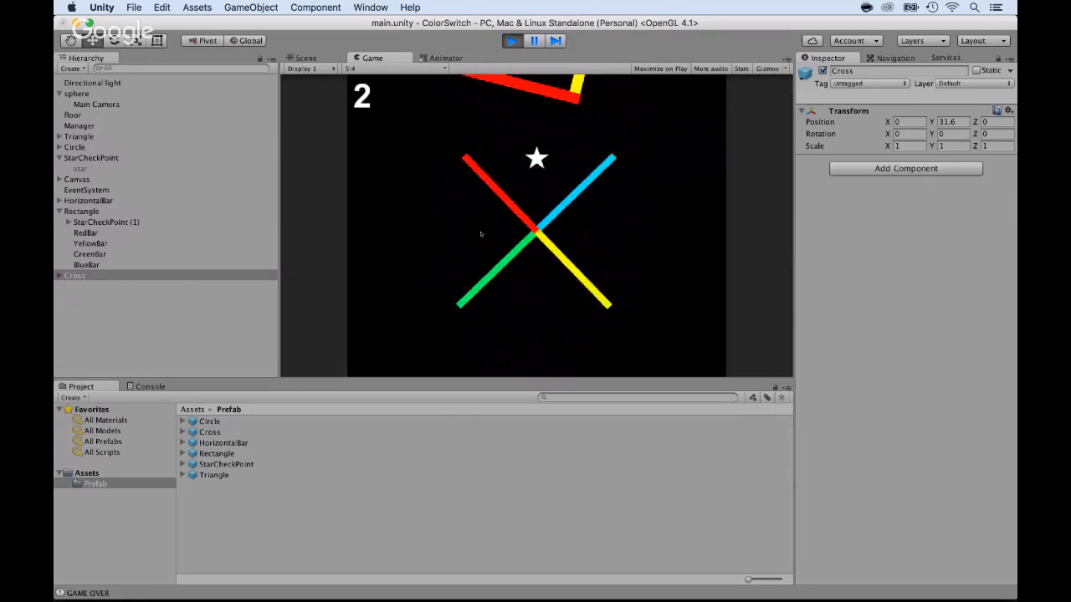
pyautogui.click(481, 235)
pyautogui.click(481, 234)
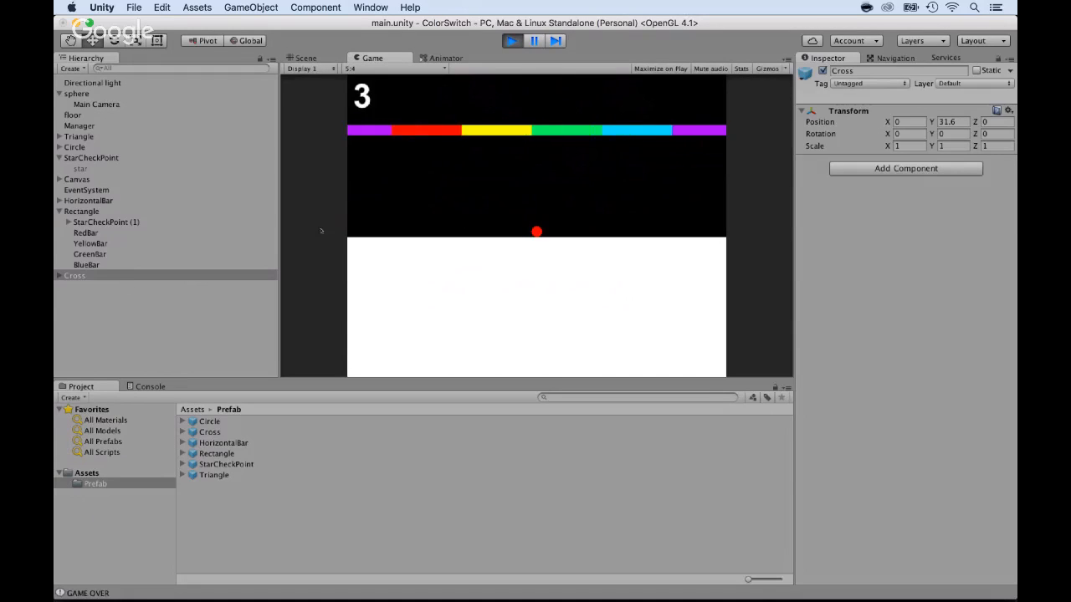
pyautogui.click(511, 41)
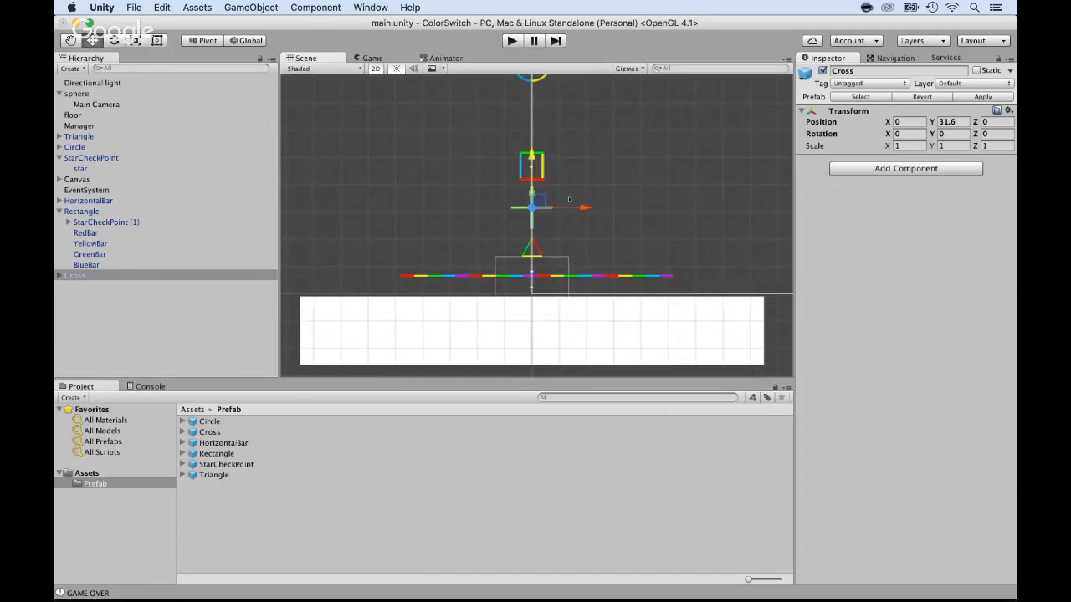
# Shift the Cross sideways to about X -4.2 and move its StarCheckPoint back onto the ball's path at about X 4.22
pyautogui.moveTo(583, 206); pyautogui.dragTo(565, 207)
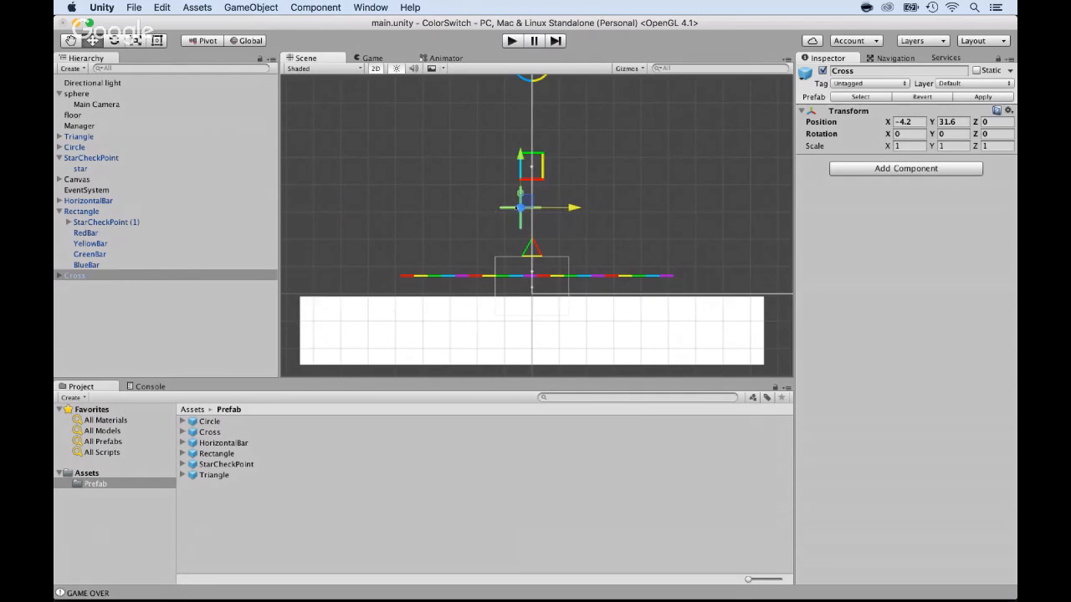
pyautogui.click(60, 276)
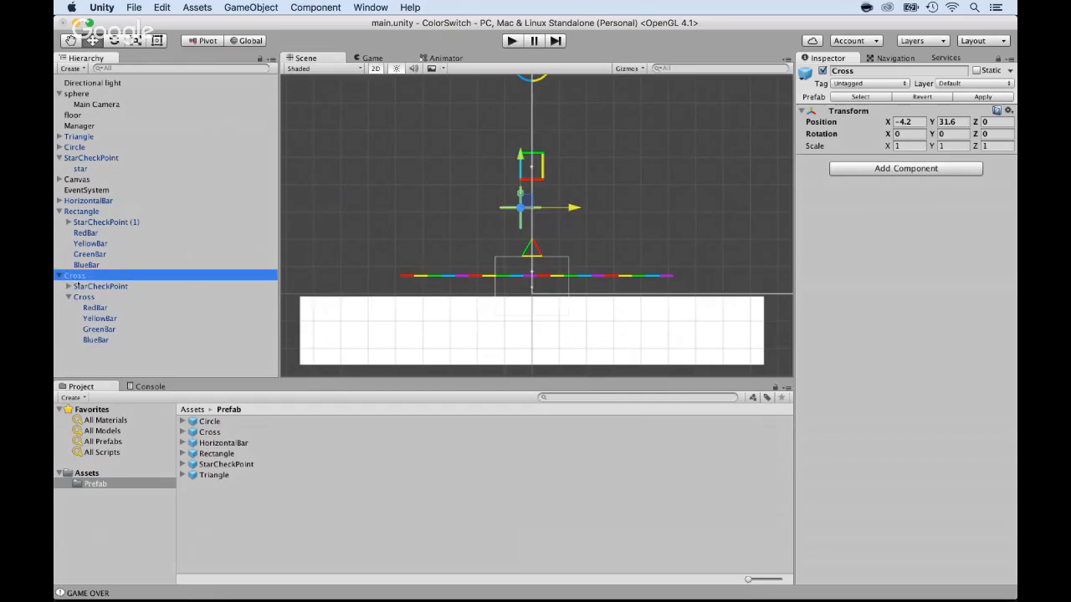
pyautogui.click(100, 286)
pyautogui.moveTo(572, 215); pyautogui.dragTo(587, 215)
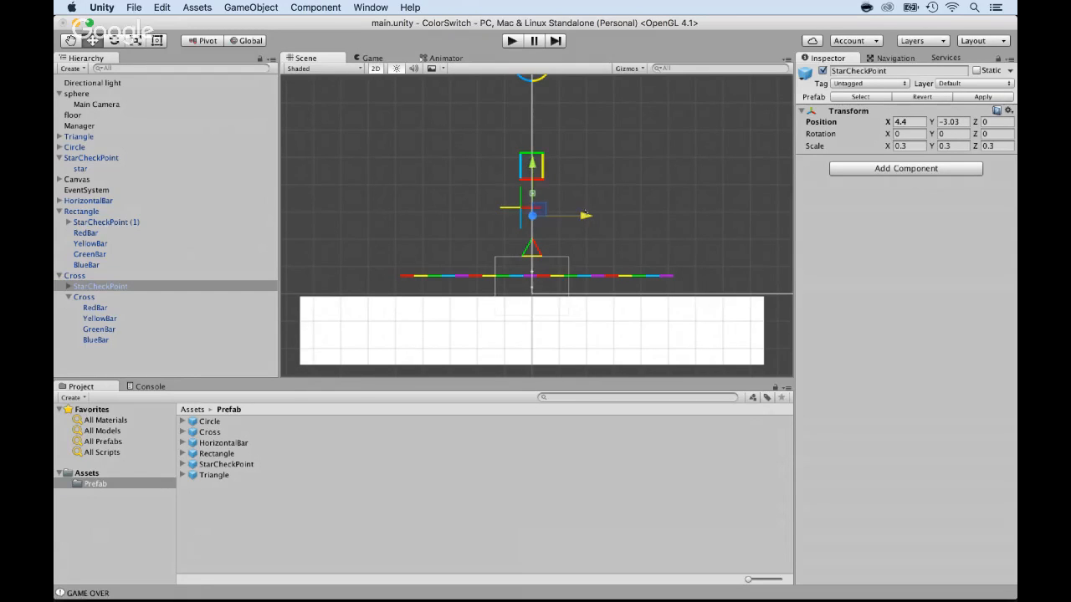
pyautogui.scroll(10, 546, 208)
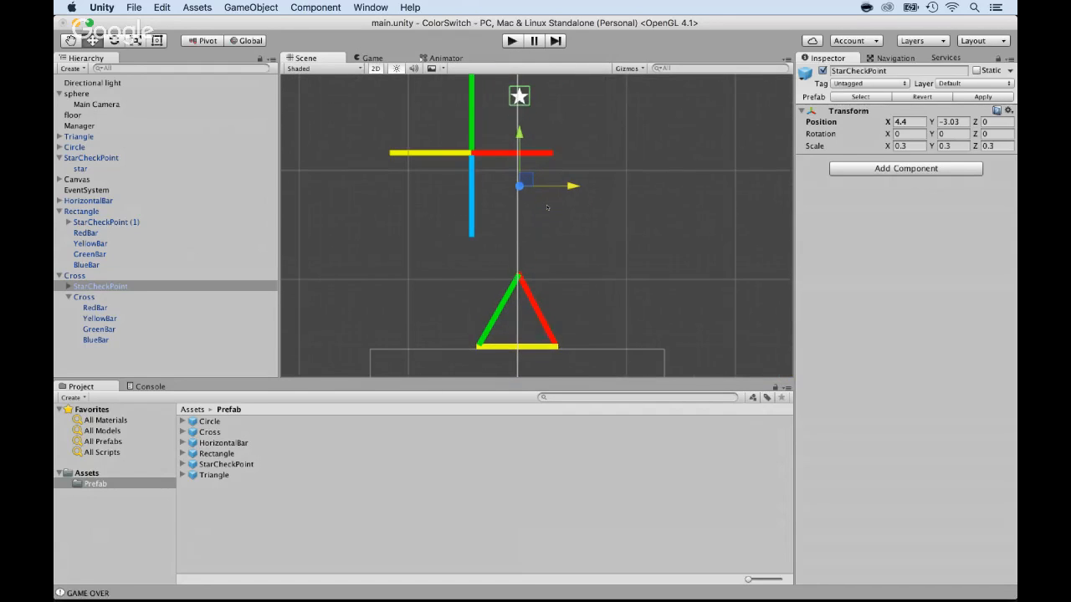
pyautogui.moveTo(576, 185); pyautogui.dragTo(573, 186)
# Play-test the level up to the off-centre cross to check its spacing and star, and stop the game
pyautogui.press('super+p')
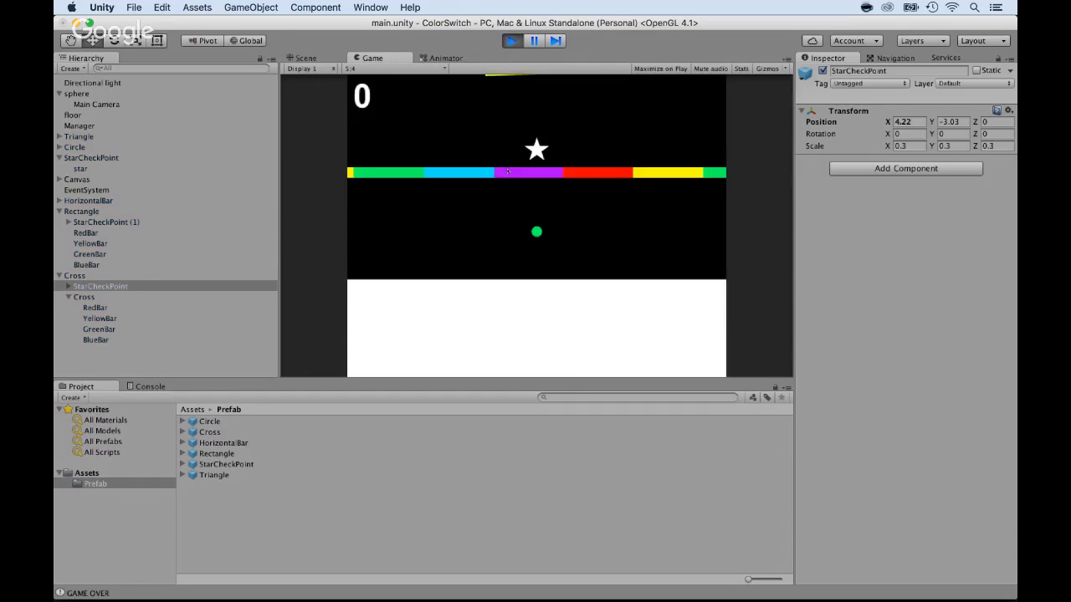
pyautogui.click(514, 242)
pyautogui.click(515, 242)
pyautogui.click(514, 242)
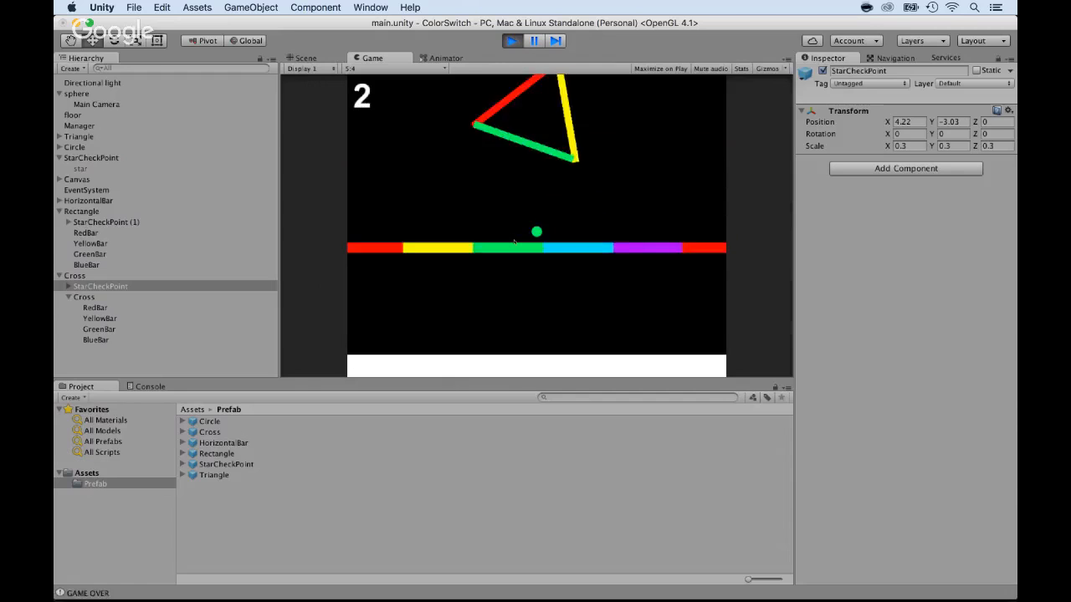
pyautogui.click(482, 241)
pyautogui.click(481, 243)
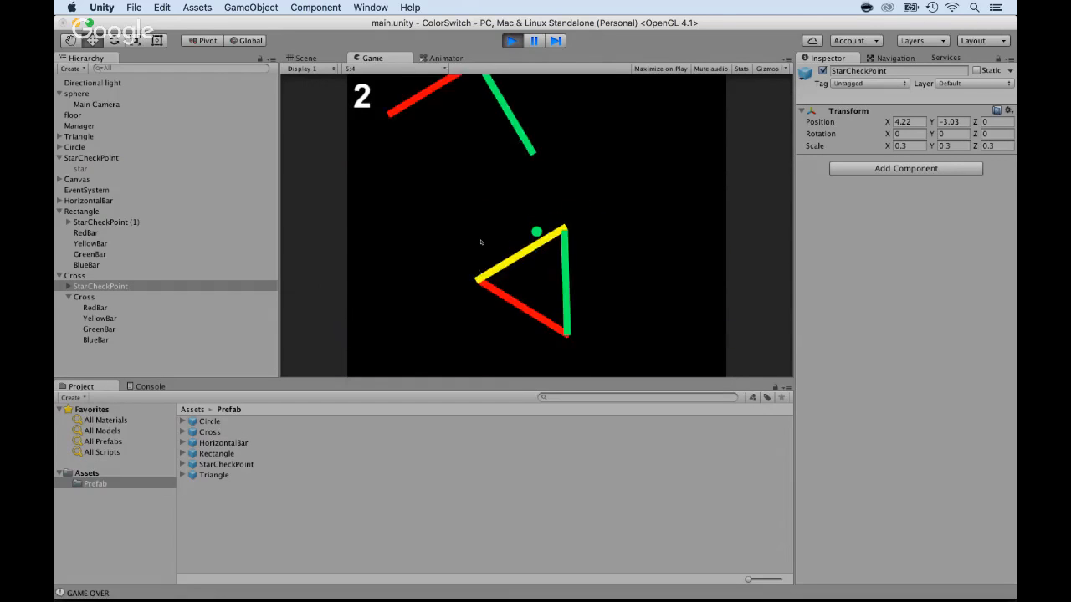
pyautogui.click(481, 242)
pyautogui.click(481, 242)
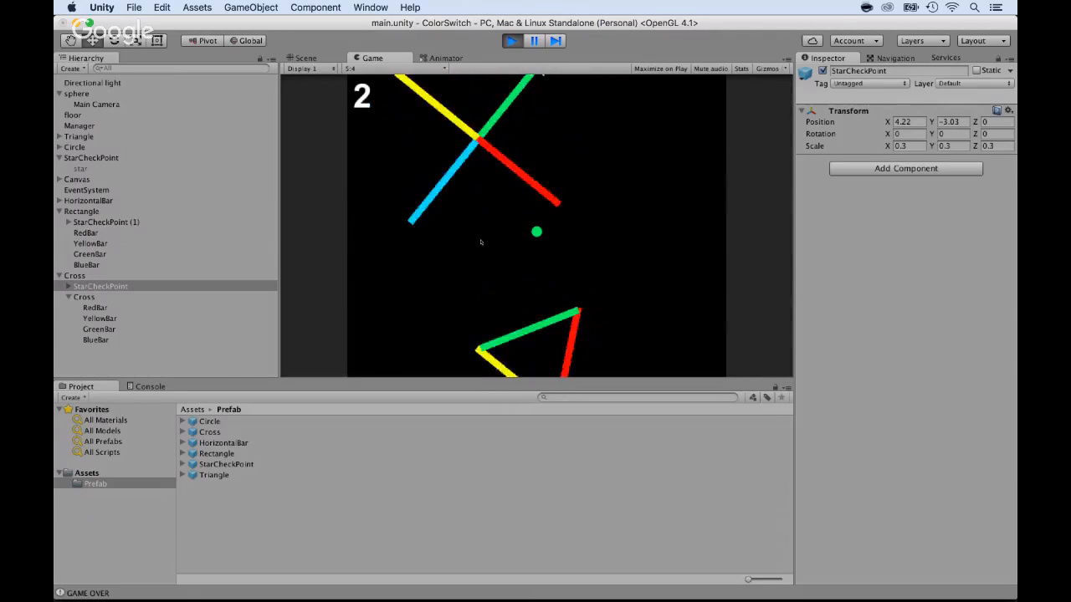
pyautogui.click(481, 242)
pyautogui.click(486, 242)
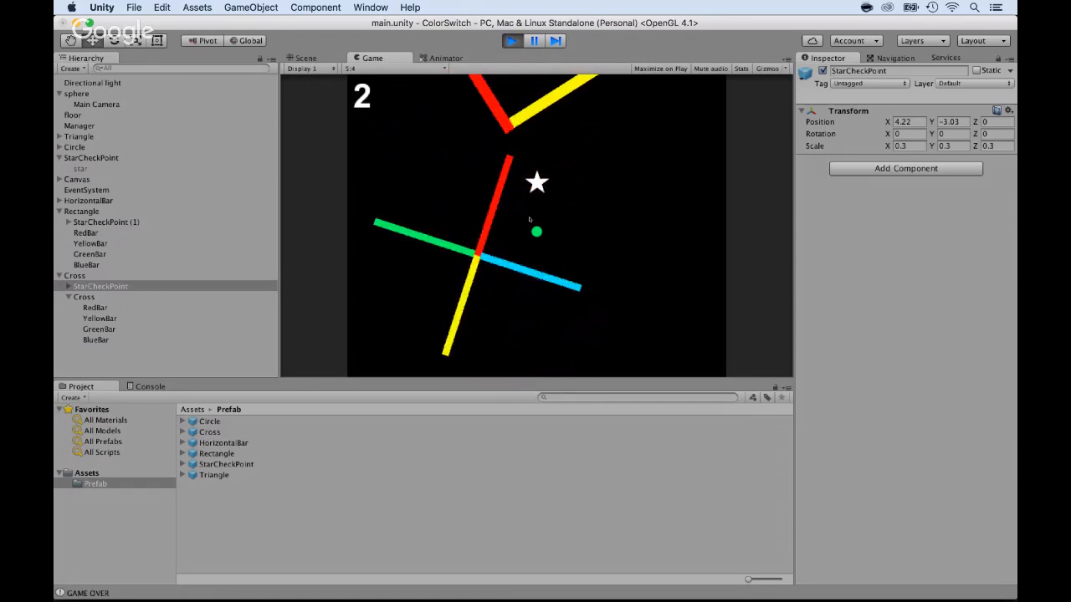
pyautogui.press('super+p')
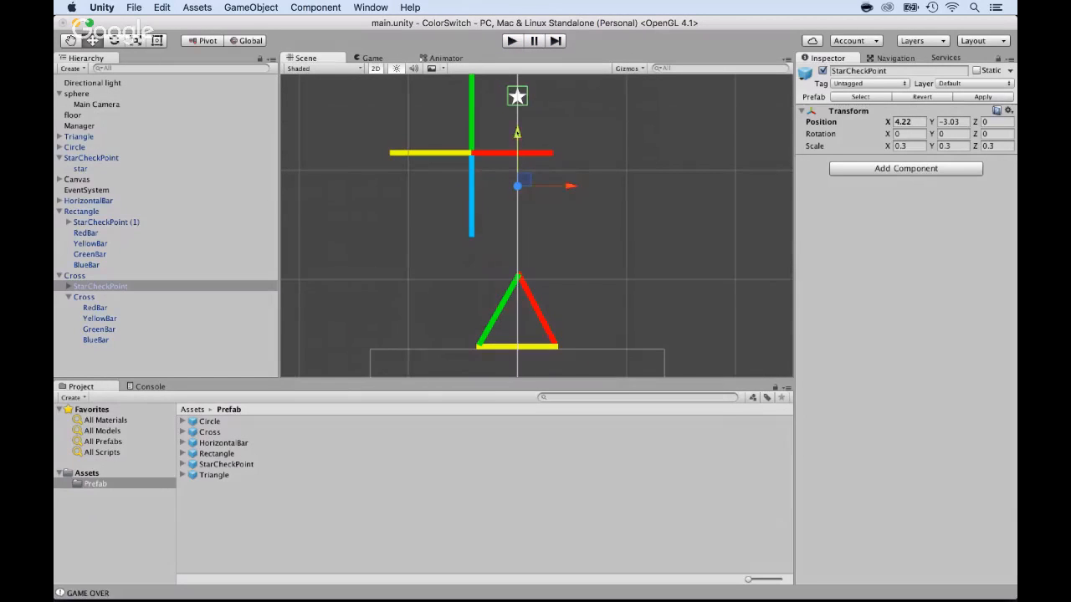
# Lower the Cross's StarCheckPoint to about Y -8.08, level with the horizontal arms, and play-test collecting the star
pyautogui.moveTo(523, 134); pyautogui.dragTo(517, 192)
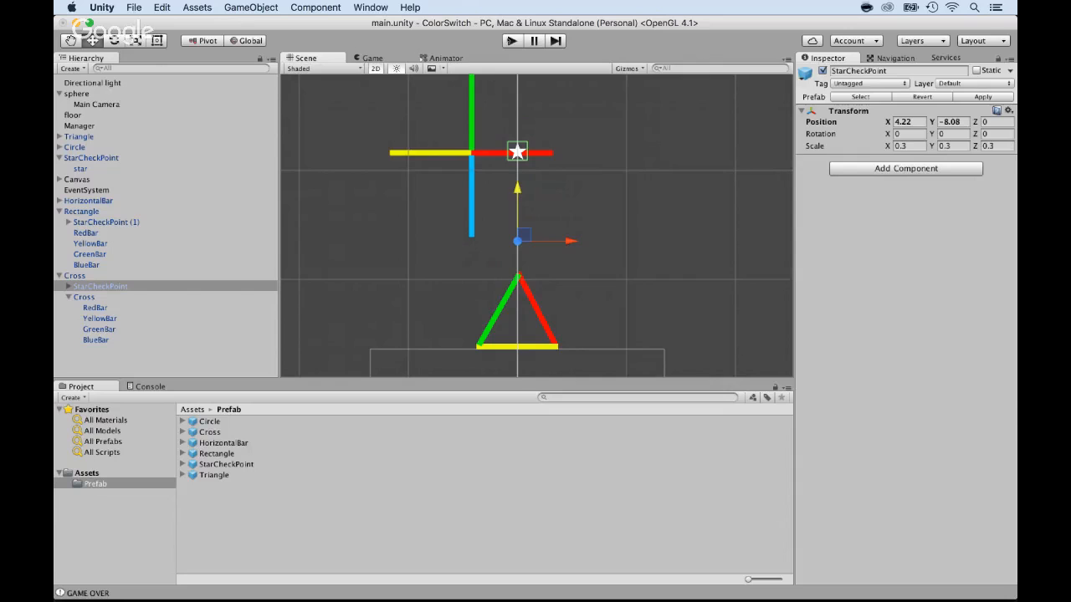
pyautogui.press('super+p')
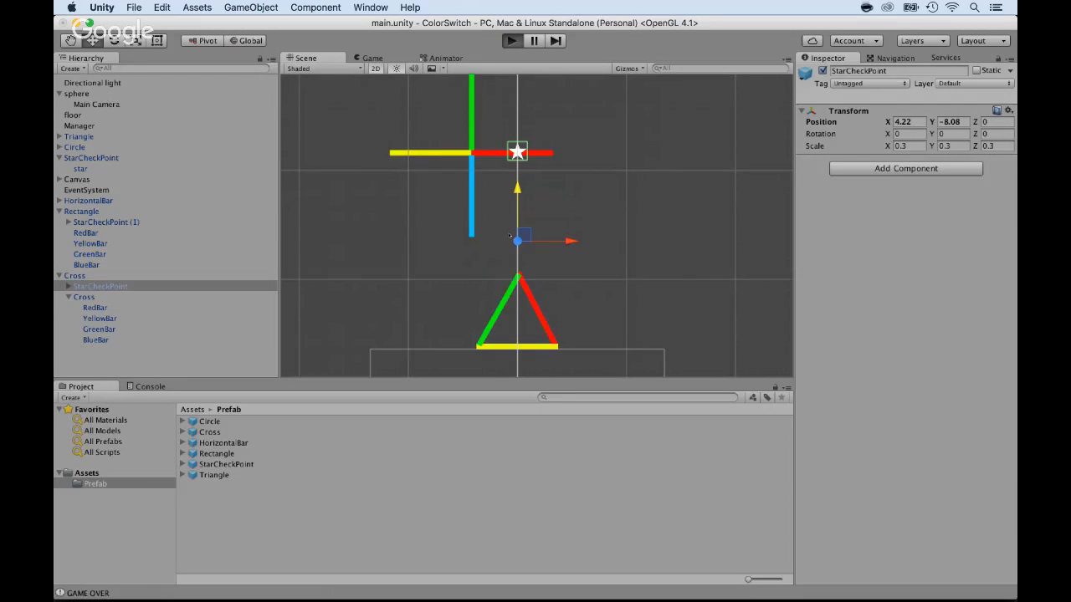
pyautogui.click(509, 237)
pyautogui.click(508, 237)
pyautogui.click(509, 237)
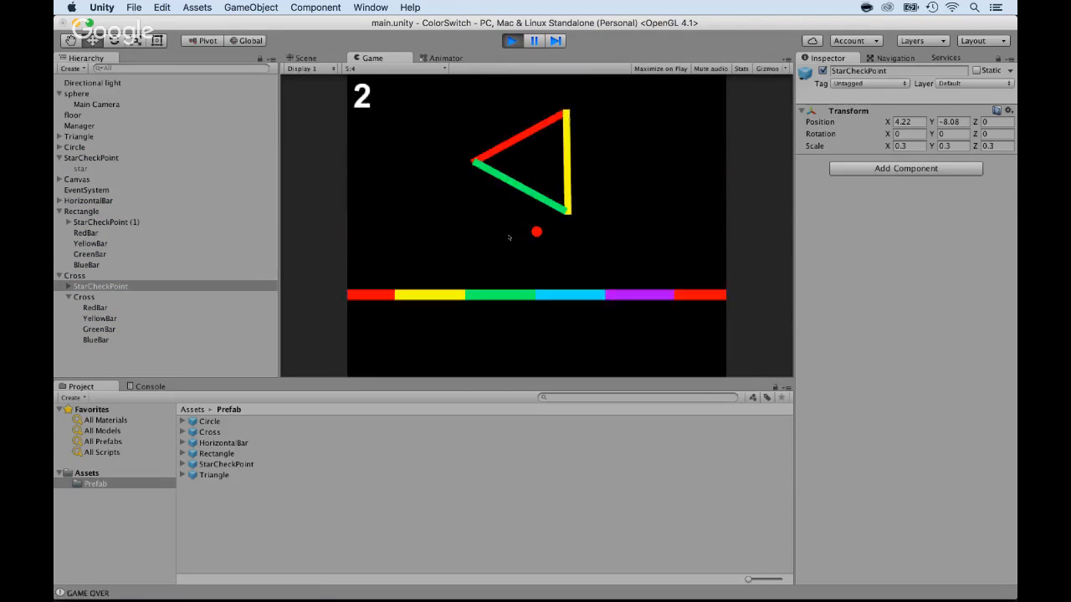
pyautogui.click(508, 237)
pyautogui.click(508, 237)
pyautogui.click(509, 238)
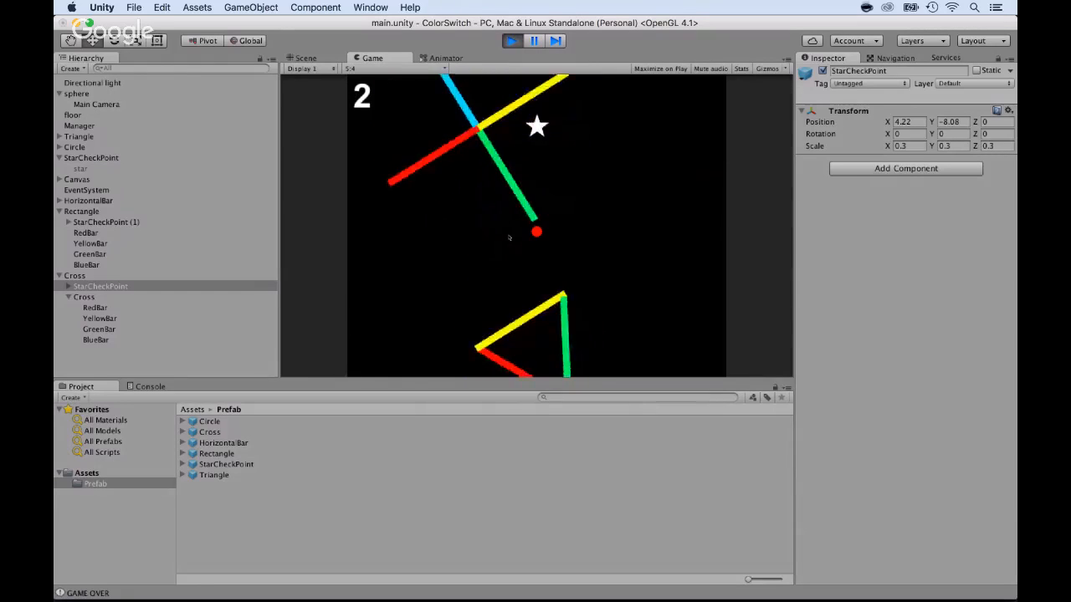
pyautogui.click(508, 238)
pyautogui.click(508, 238)
pyautogui.click(509, 238)
pyautogui.click(509, 238)
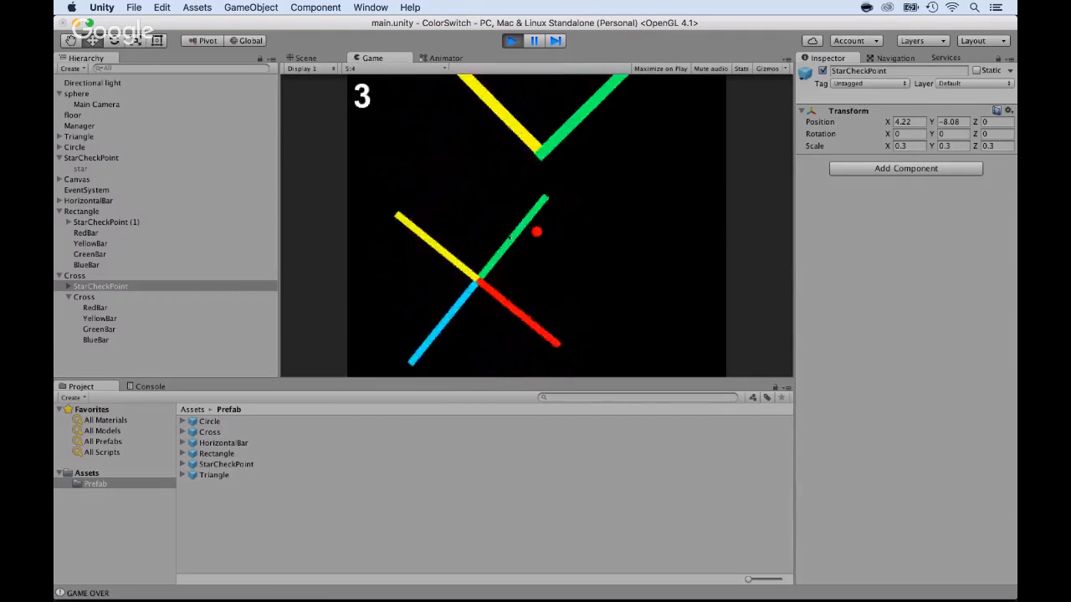
pyautogui.click(509, 238)
pyautogui.click(509, 237)
pyautogui.click(509, 238)
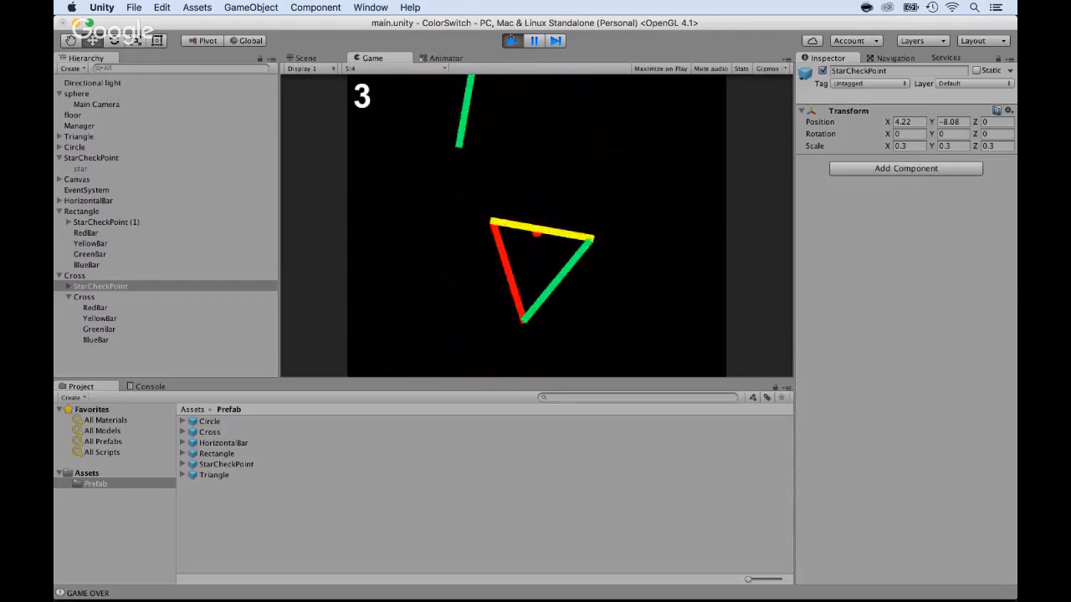
pyautogui.click(512, 40)
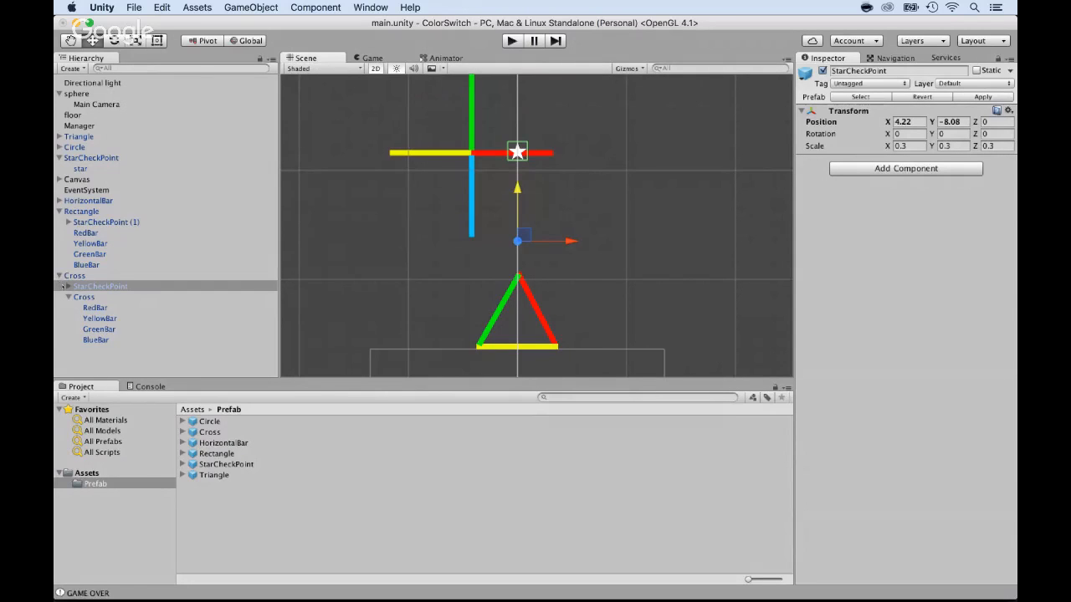
# Collapse the Cross, expand the Triangle and make the standalone StarCheckPoint a child of the Triangle
pyautogui.click(60, 275)
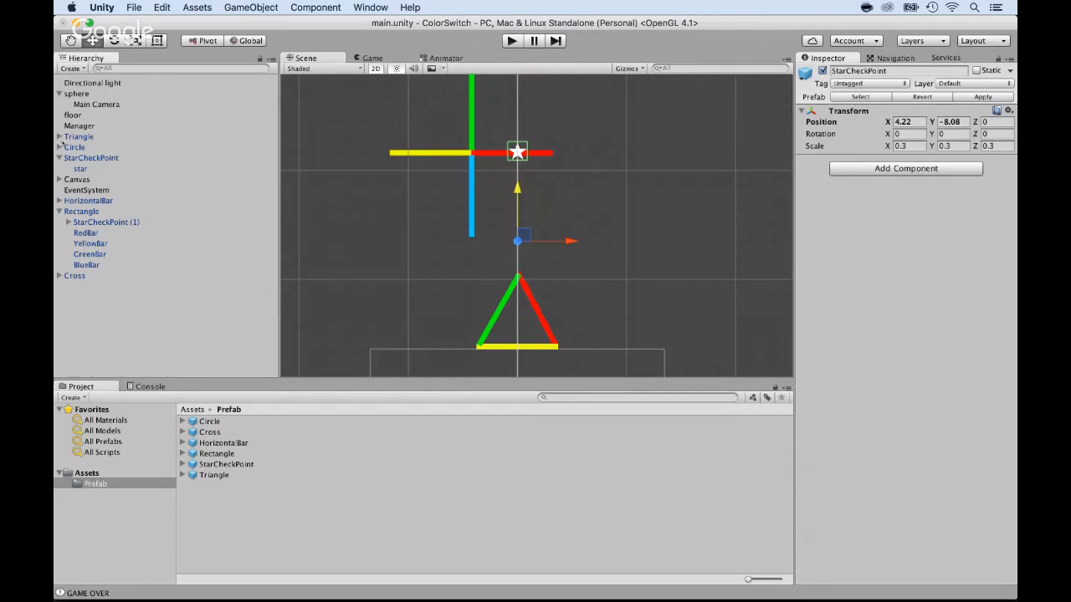
pyautogui.click(62, 137)
pyautogui.click(79, 137)
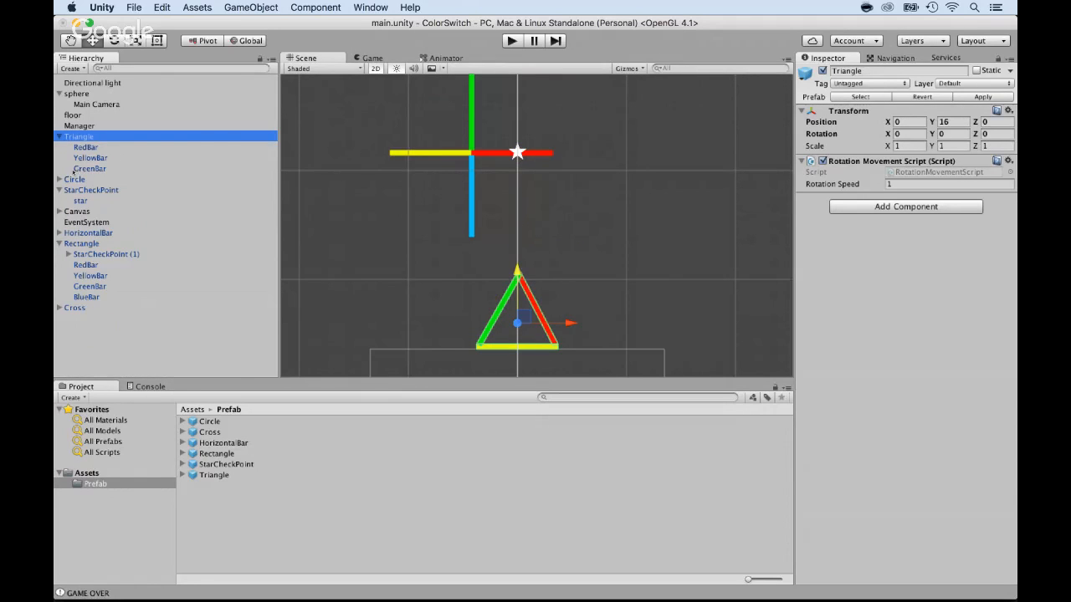
pyautogui.click(75, 189)
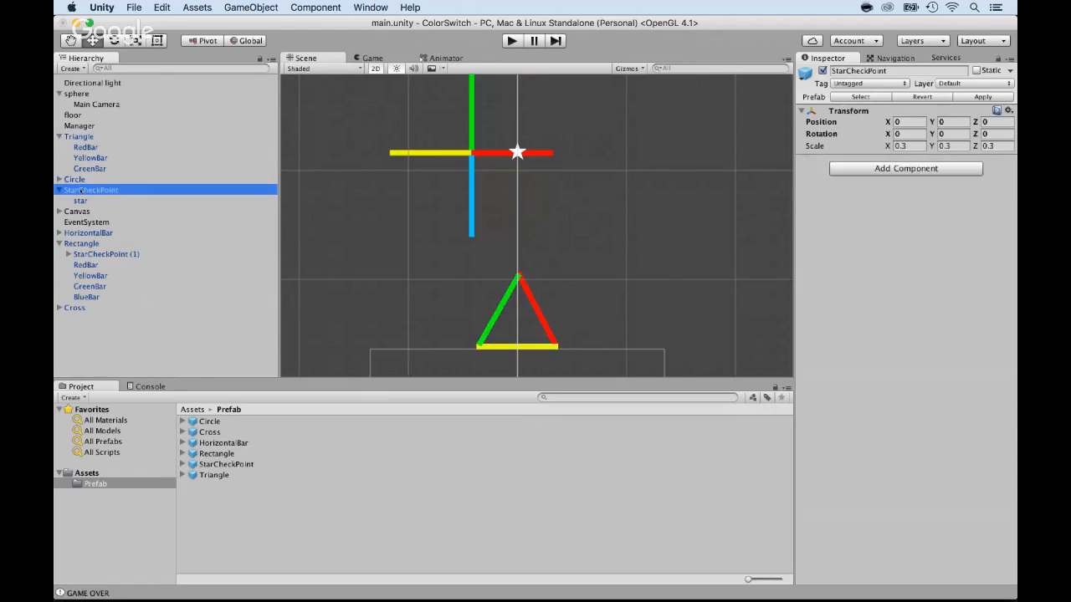
pyautogui.moveTo(69, 190); pyautogui.dragTo(91, 142)
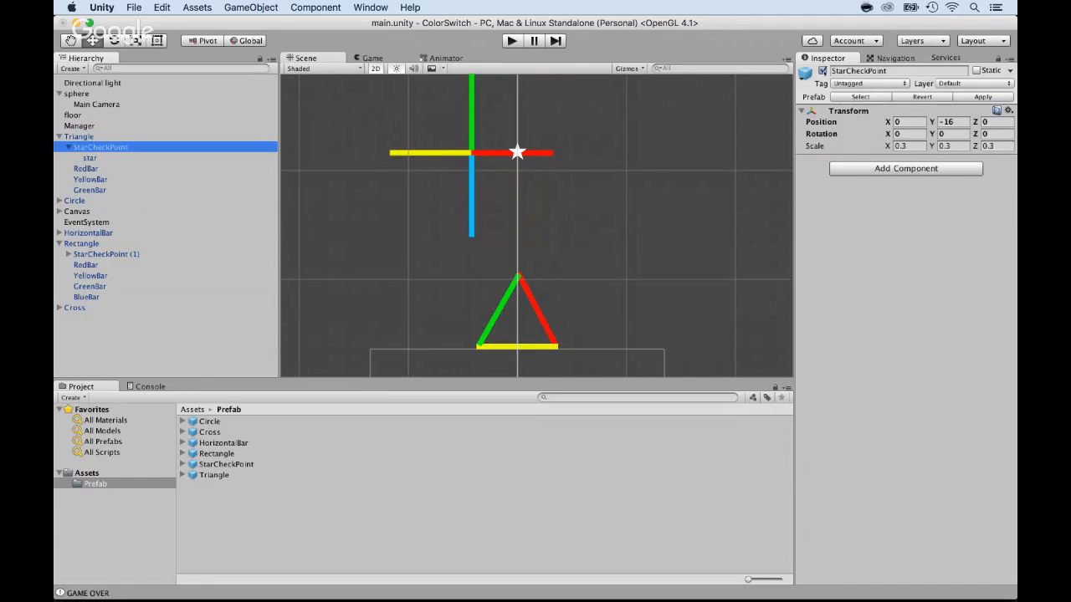
# Reset the Triangle's StarCheckPoint to Y 0 and lower it to about Y -7.95, so the star sits inside the triangle
pyautogui.click(943, 135)
pyautogui.click(945, 123)
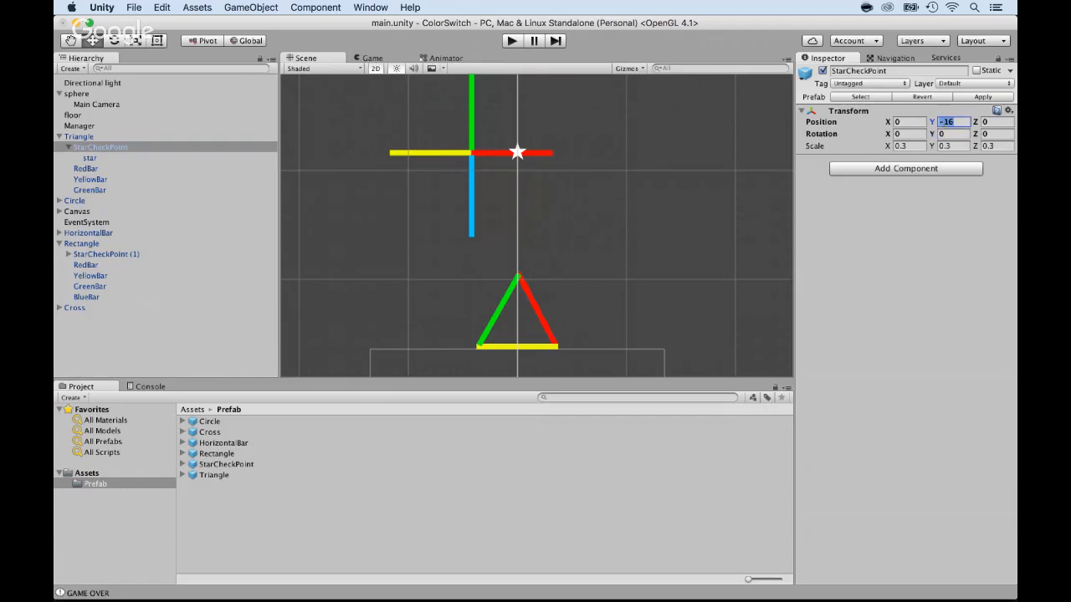
pyautogui.write('0')
pyautogui.press('Tab')
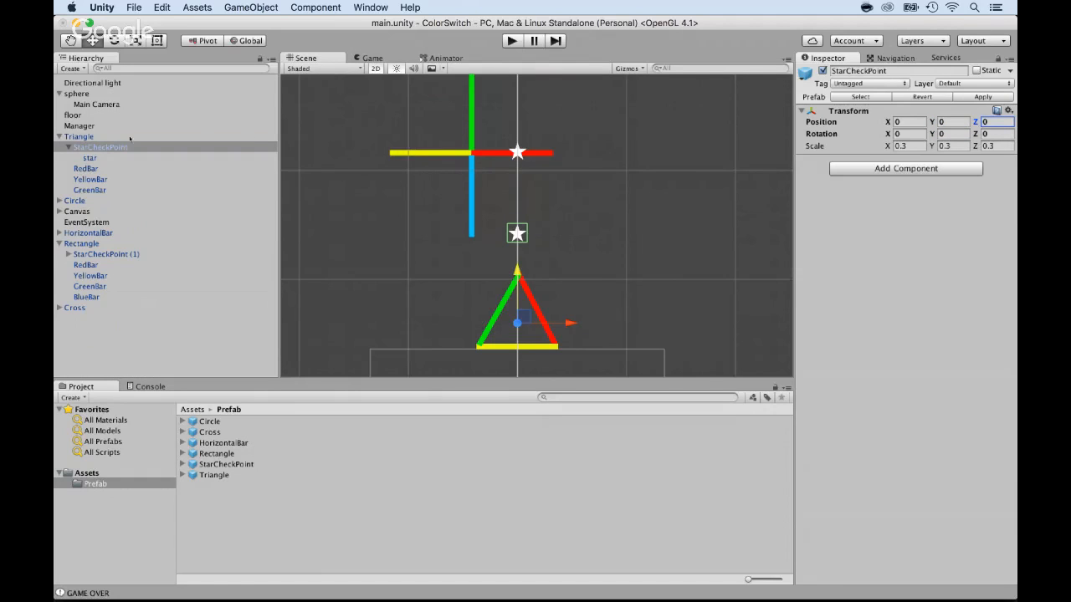
pyautogui.click(97, 138)
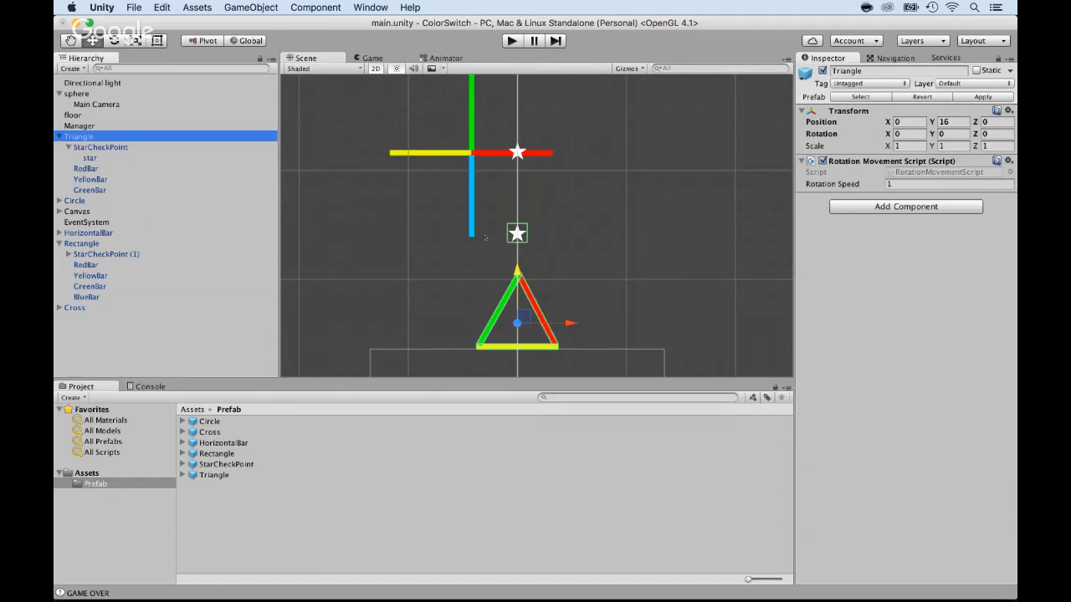
pyautogui.moveTo(519, 270); pyautogui.dragTo(523, 363)
pyautogui.click(99, 147)
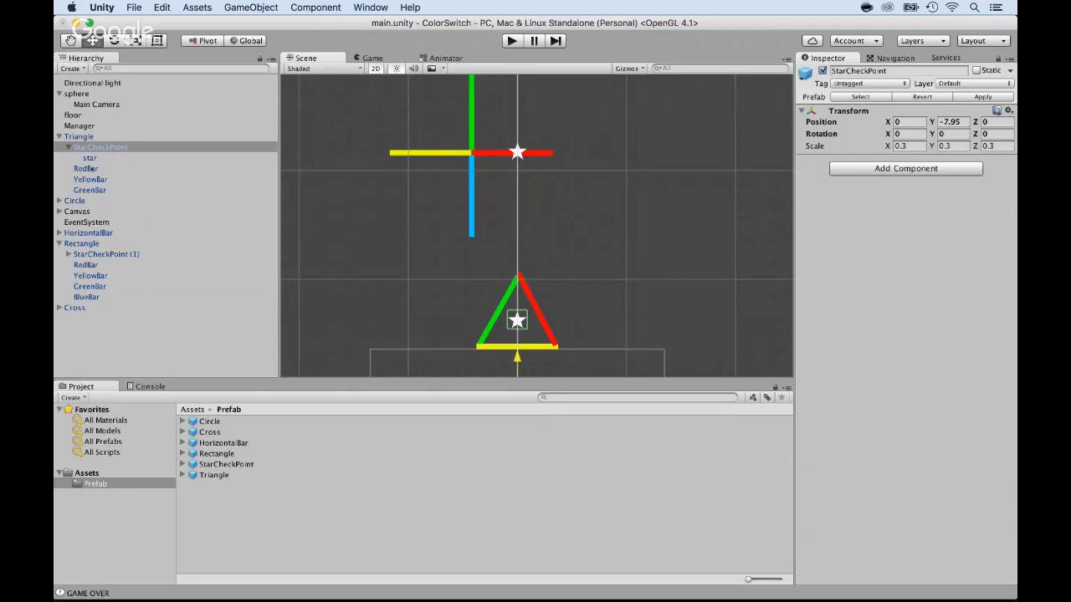
pyautogui.click(85, 168)
pyautogui.click(86, 136)
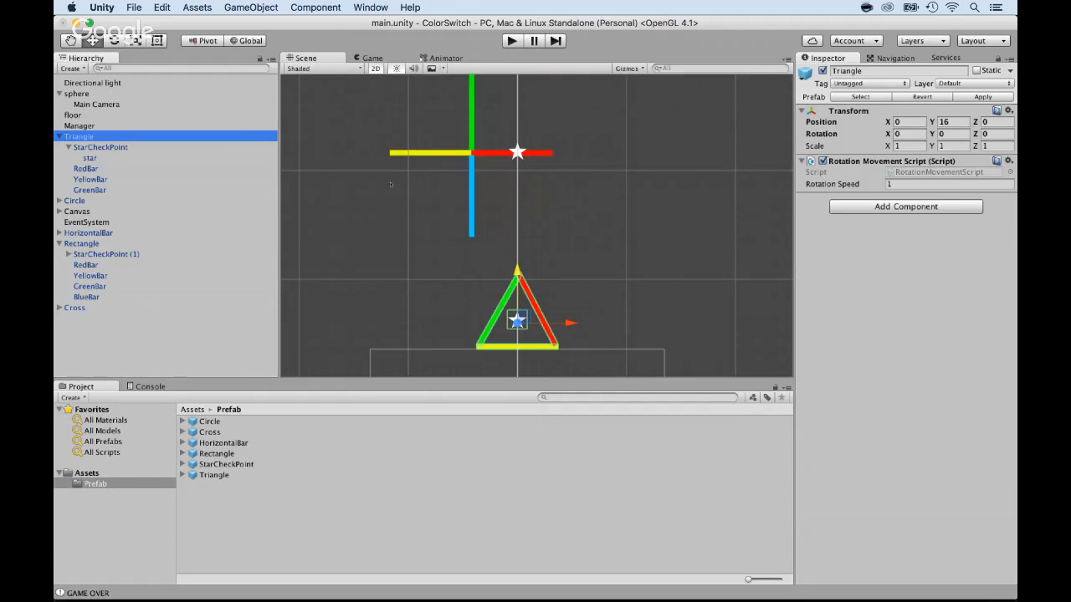
pyautogui.scroll(-5, 390, 184)
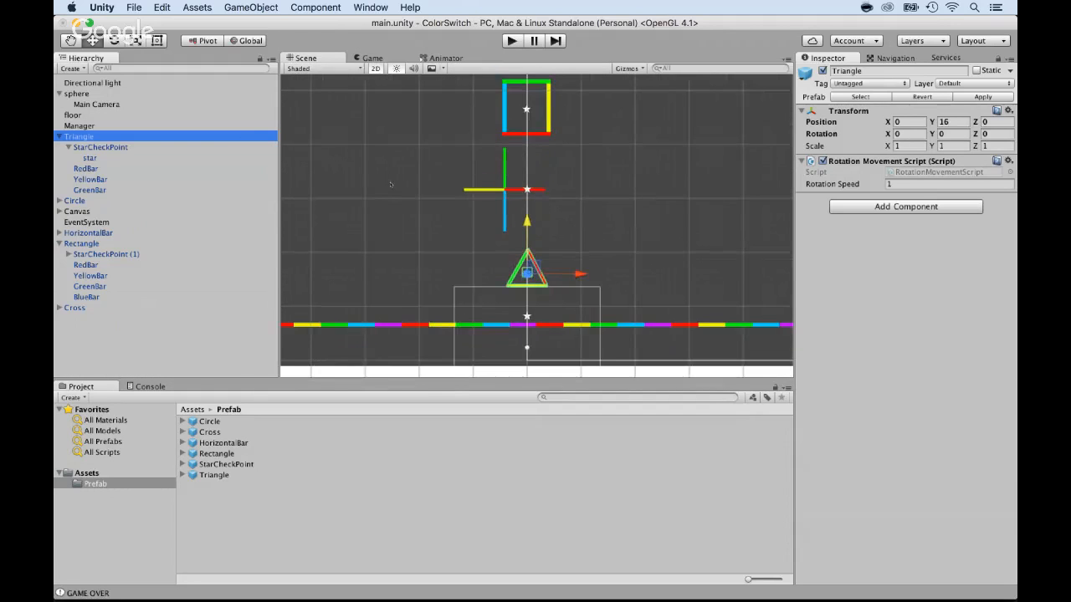
pyautogui.scroll(2, 390, 184)
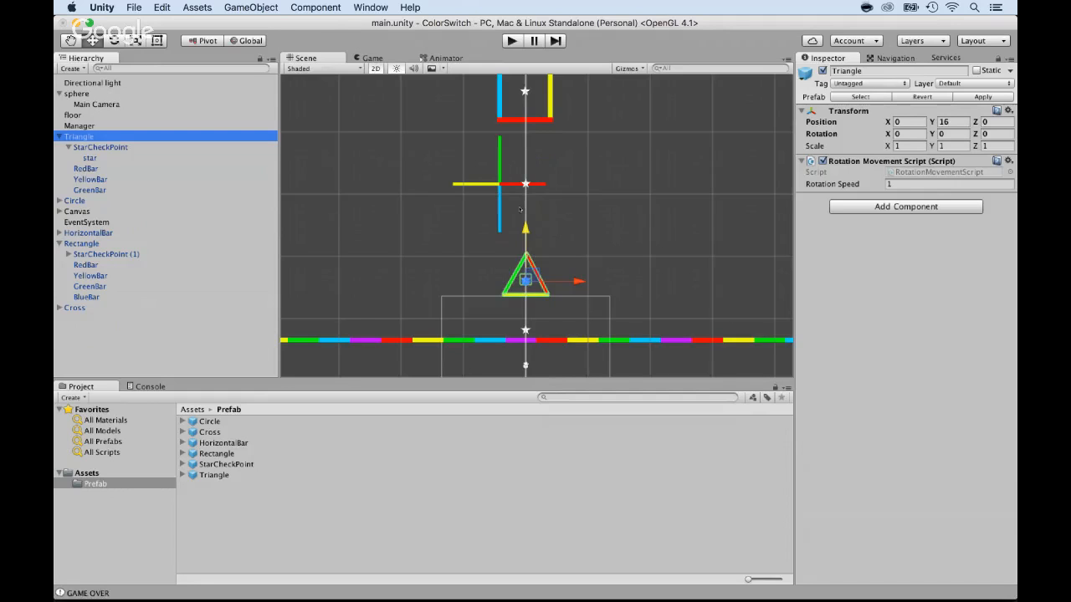
pyautogui.scroll(-4, 518, 166)
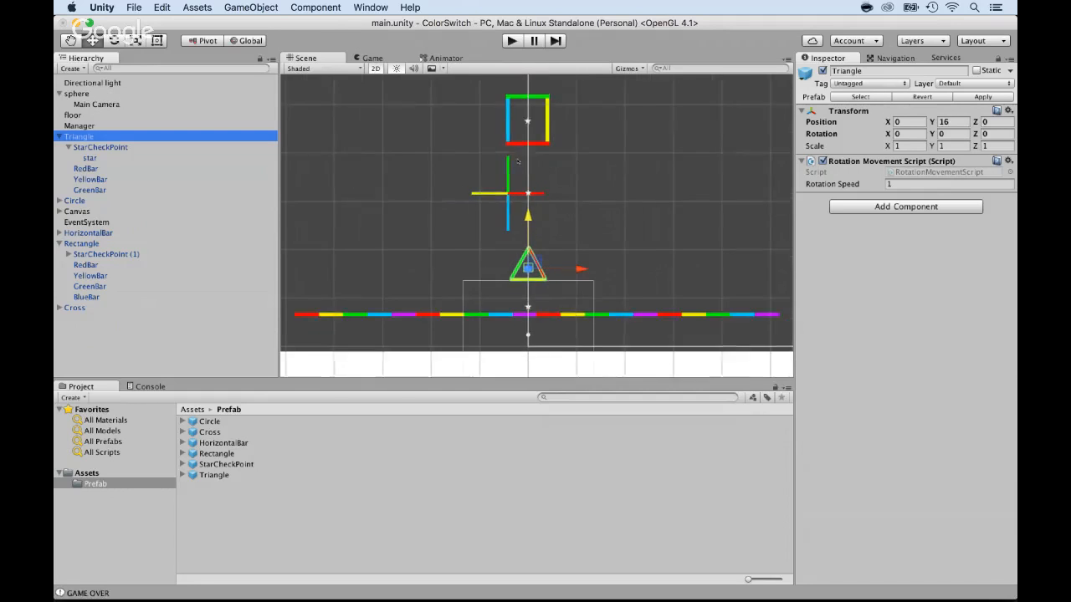
pyautogui.scroll(2, 519, 145)
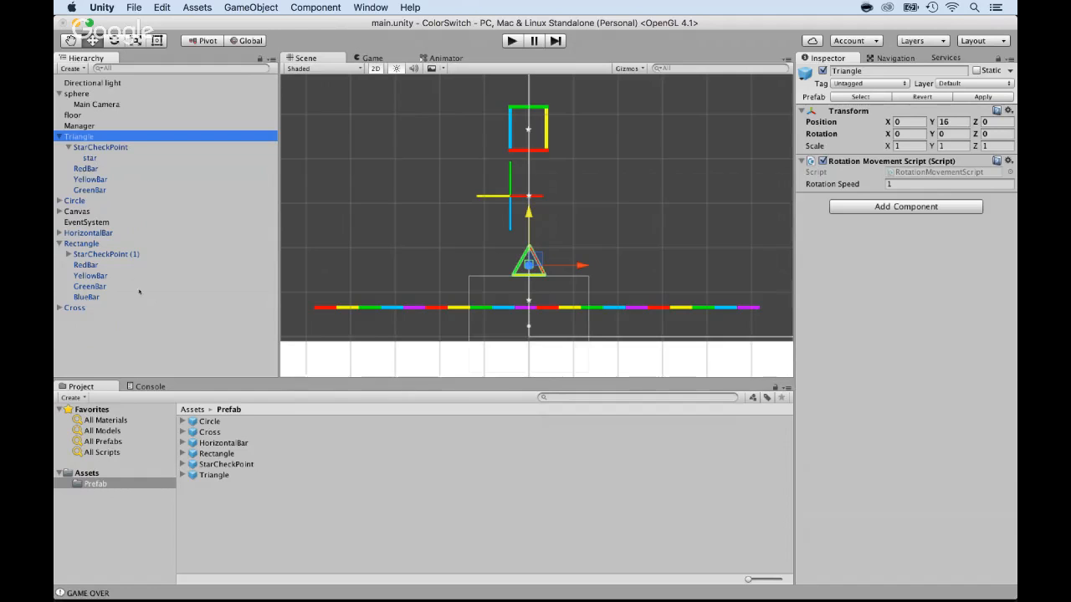
pyautogui.click(184, 421)
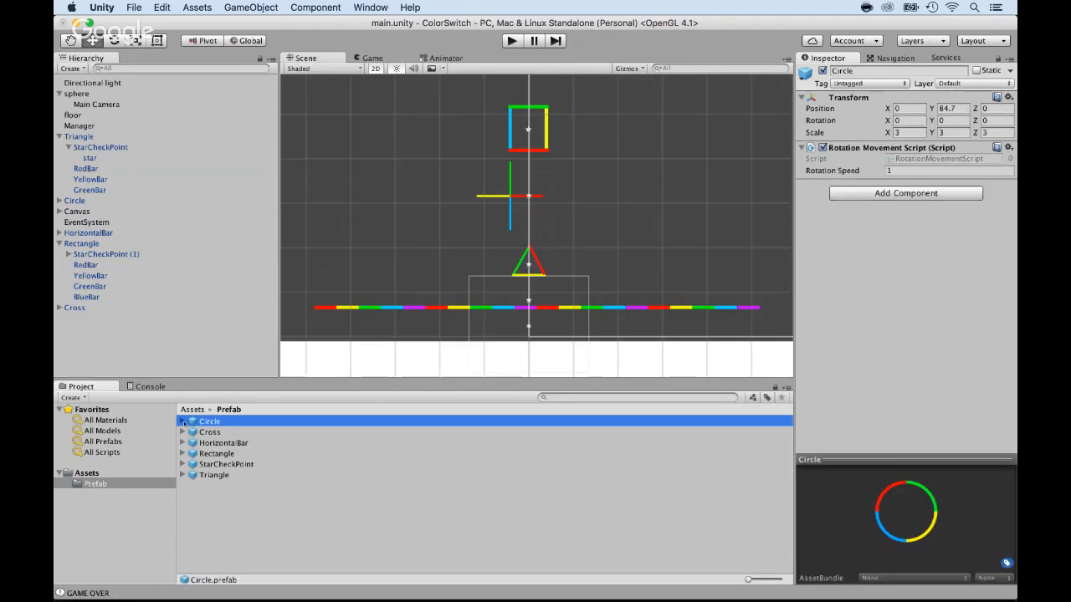
pyautogui.moveTo(184, 421); pyautogui.dragTo(112, 351)
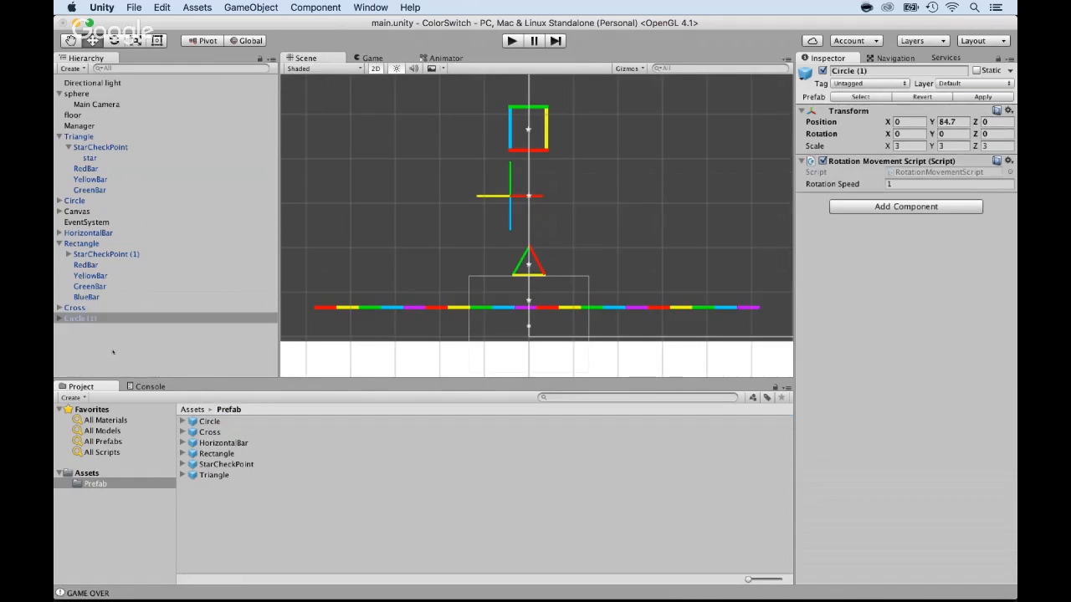
pyautogui.scroll(-1, 459, 242)
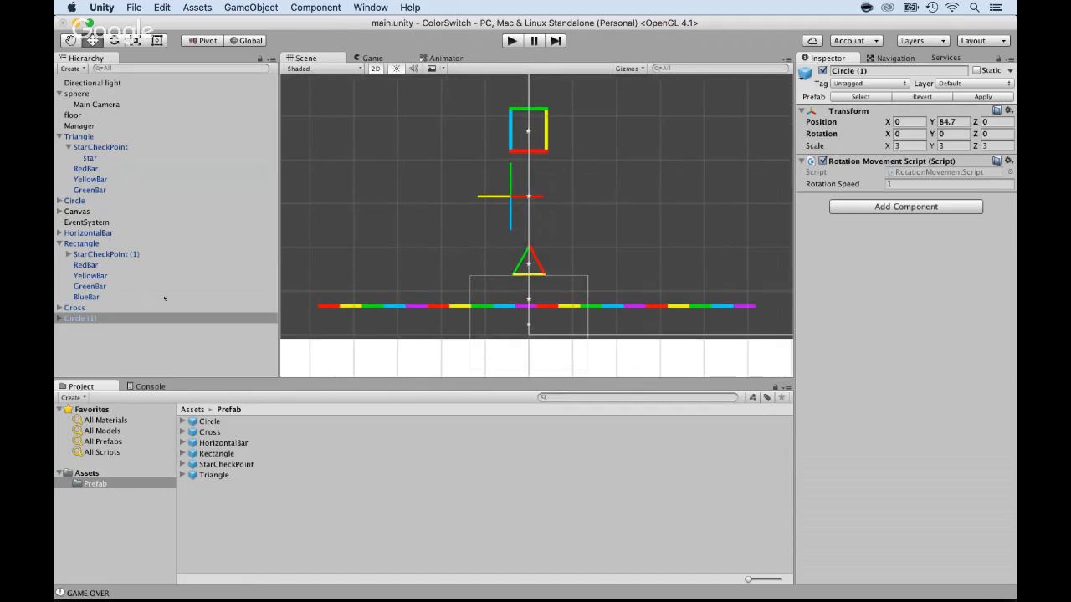
pyautogui.click(81, 318)
pyautogui.press('f')
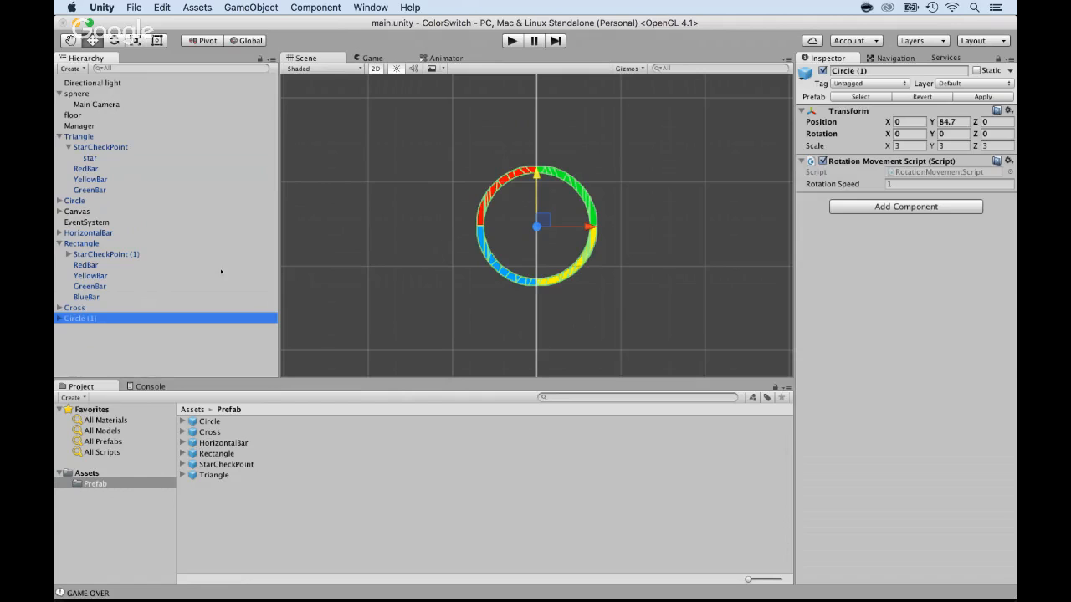
pyautogui.press('super+BackSpace')
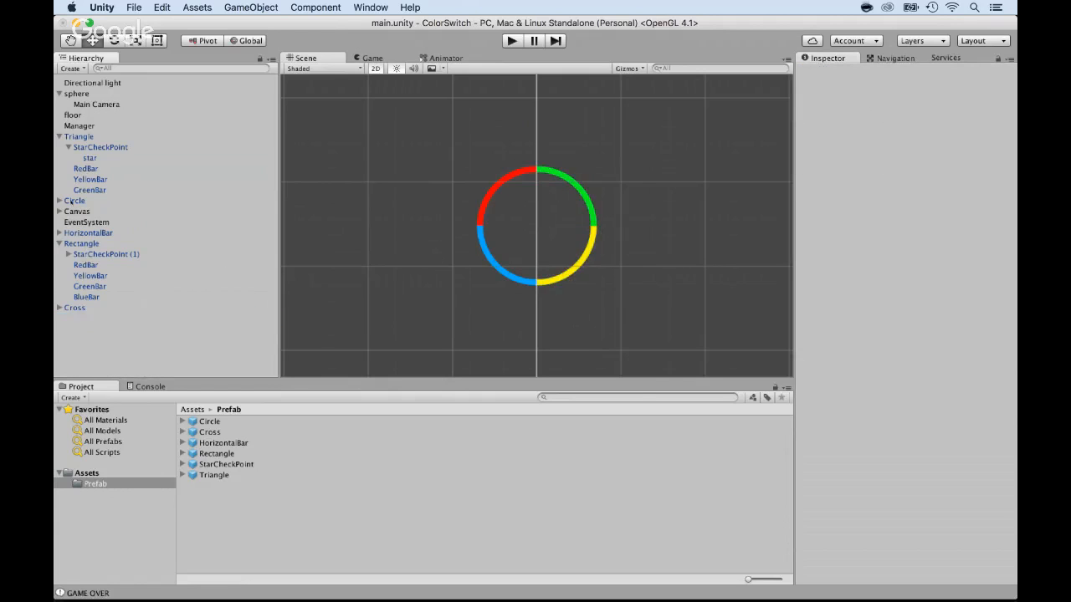
# Move the existing Circle down to about Y 65.9, closer above the square obstacle
pyautogui.click(74, 201)
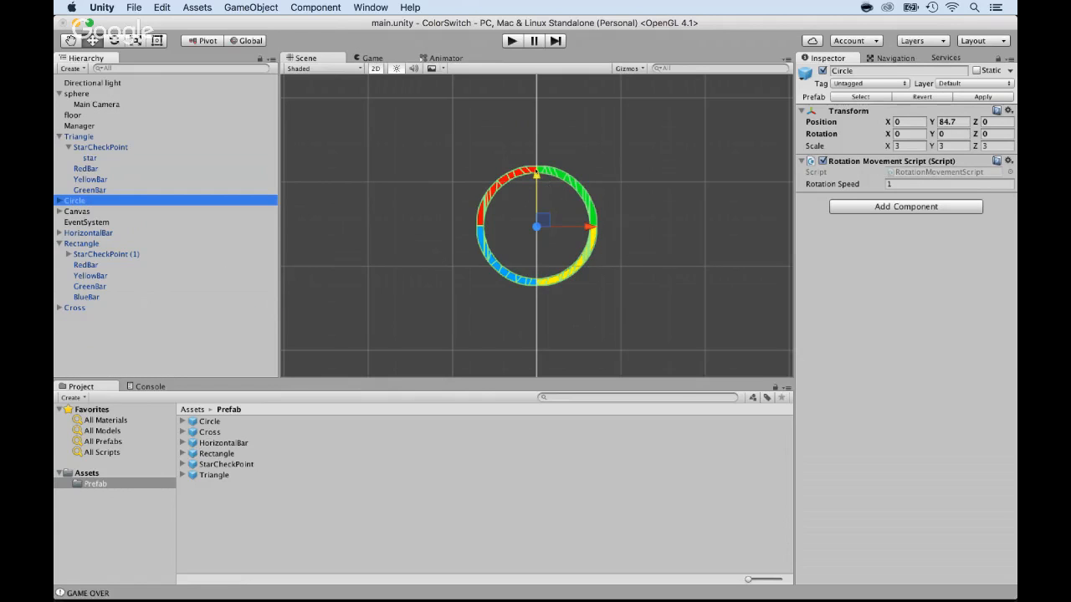
pyautogui.moveTo(536, 171); pyautogui.dragTo(536, 277)
pyautogui.scroll(-10, 537, 241)
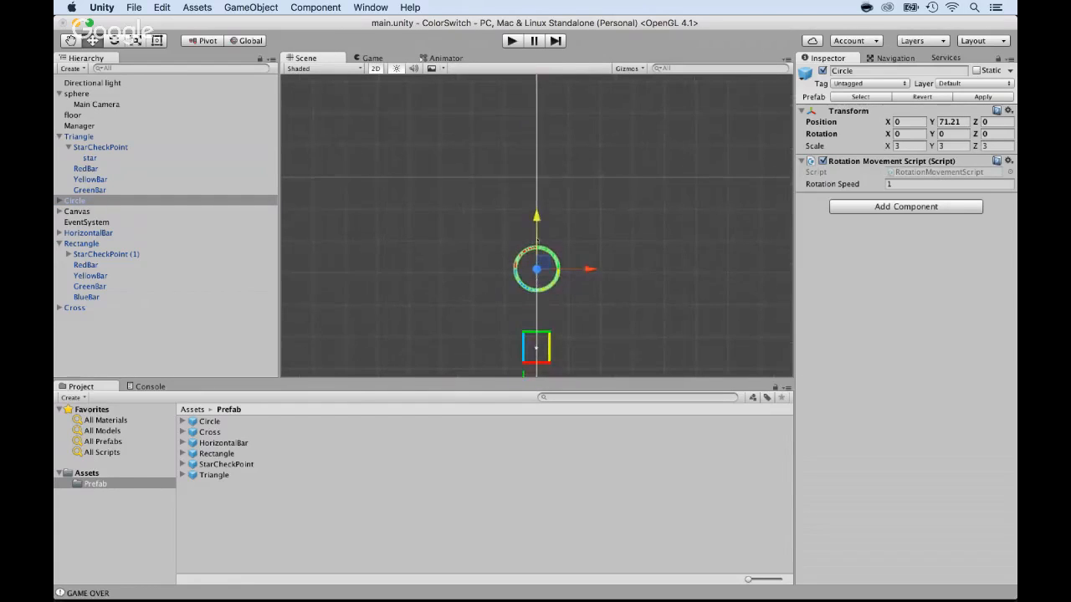
pyautogui.moveTo(537, 240); pyautogui.dragTo(537, 257)
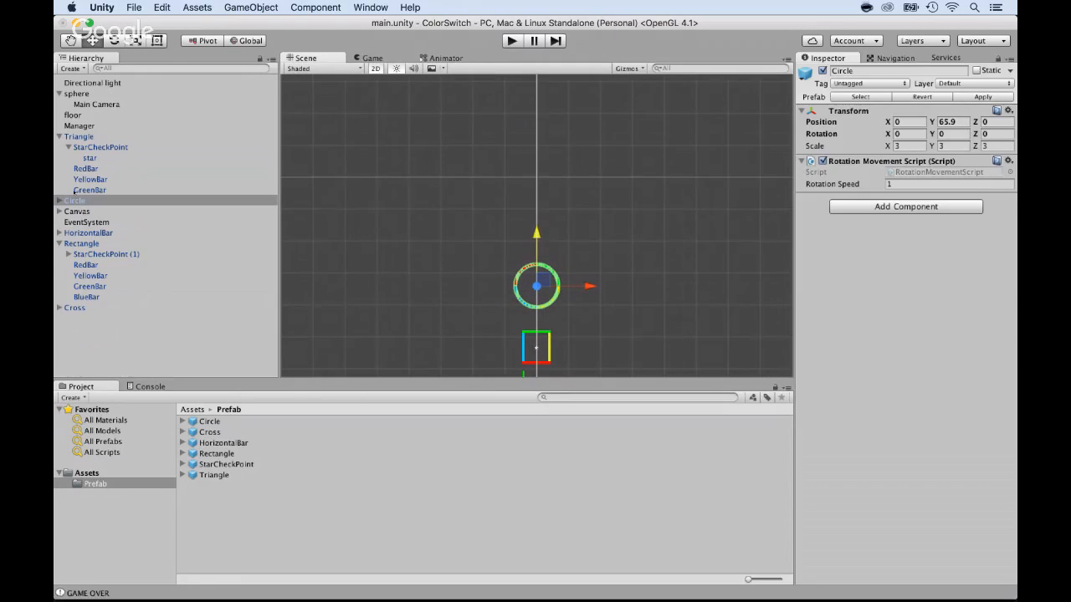
# Add a StarCheckPoint prefab to the scene and make it the first child of the Circle
pyautogui.click(59, 201)
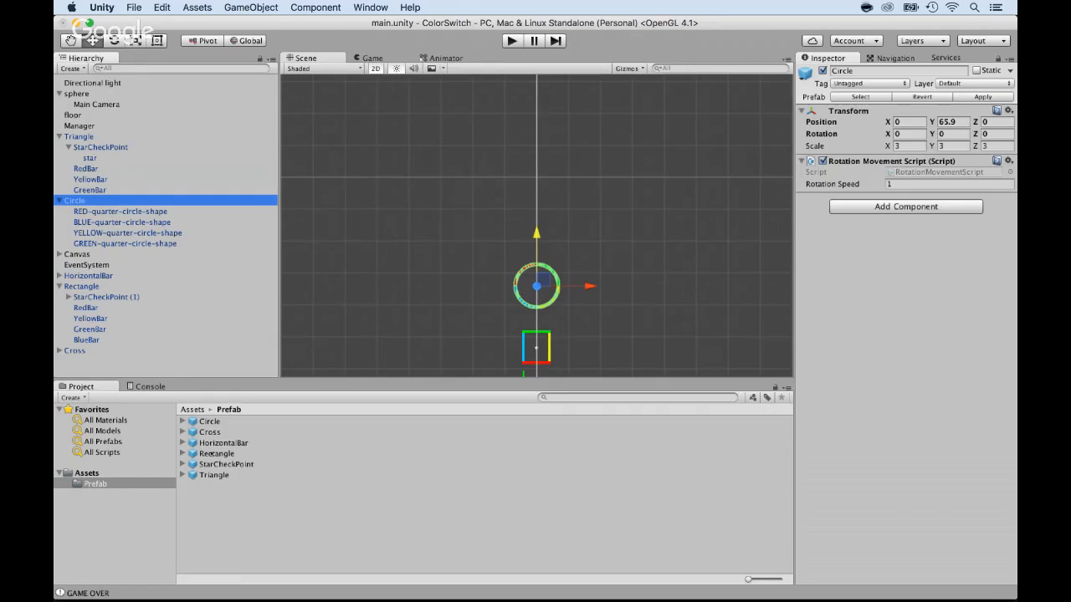
pyautogui.moveTo(210, 464); pyautogui.dragTo(84, 209)
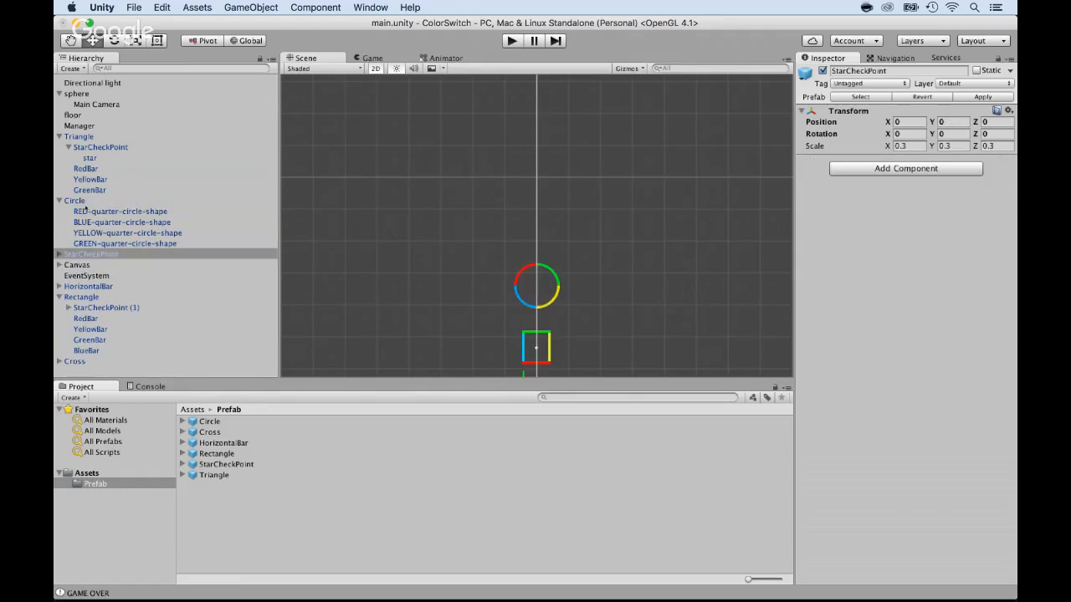
pyautogui.moveTo(88, 246); pyautogui.dragTo(90, 210)
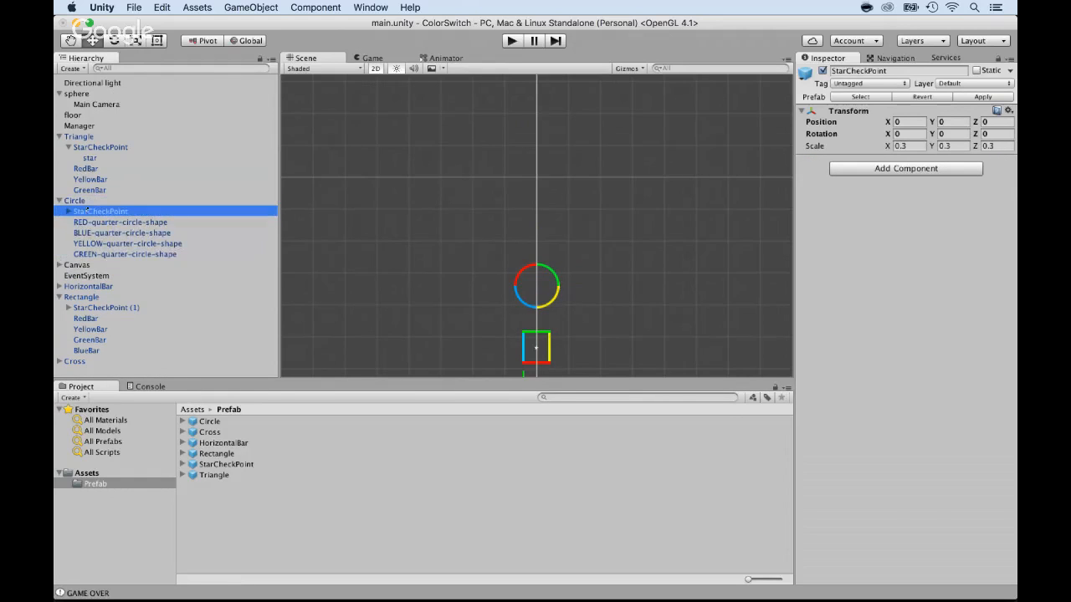
# Reset the Circle's StarCheckPoint to Y 0 and lower it to about Y -2.71, so the star sits at the circle's centre
pyautogui.doubleClick(961, 122)
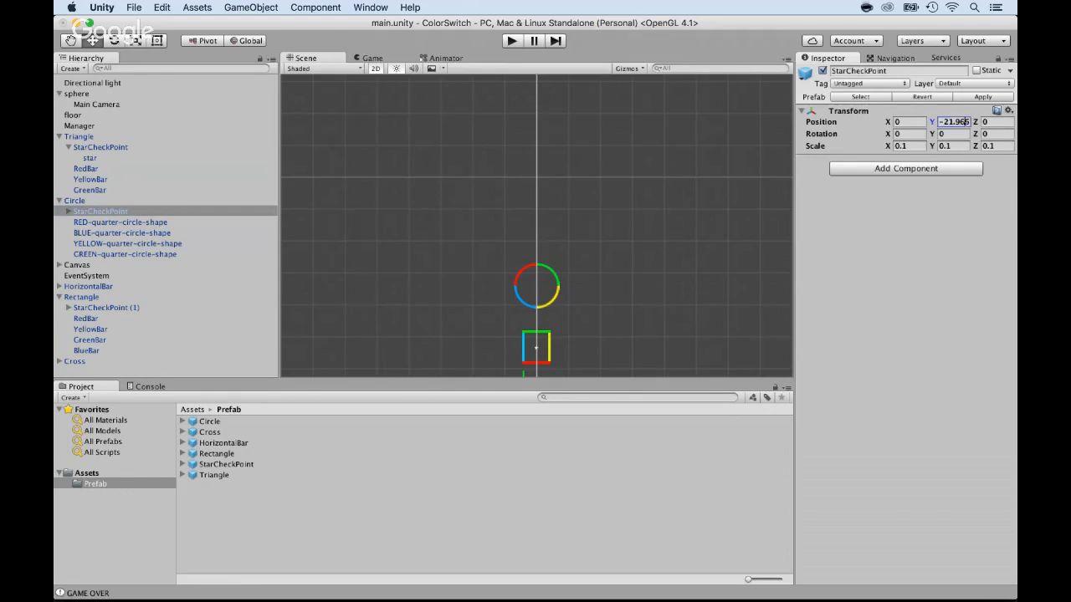
pyautogui.write('0')
pyautogui.moveTo(537, 245); pyautogui.dragTo(537, 269)
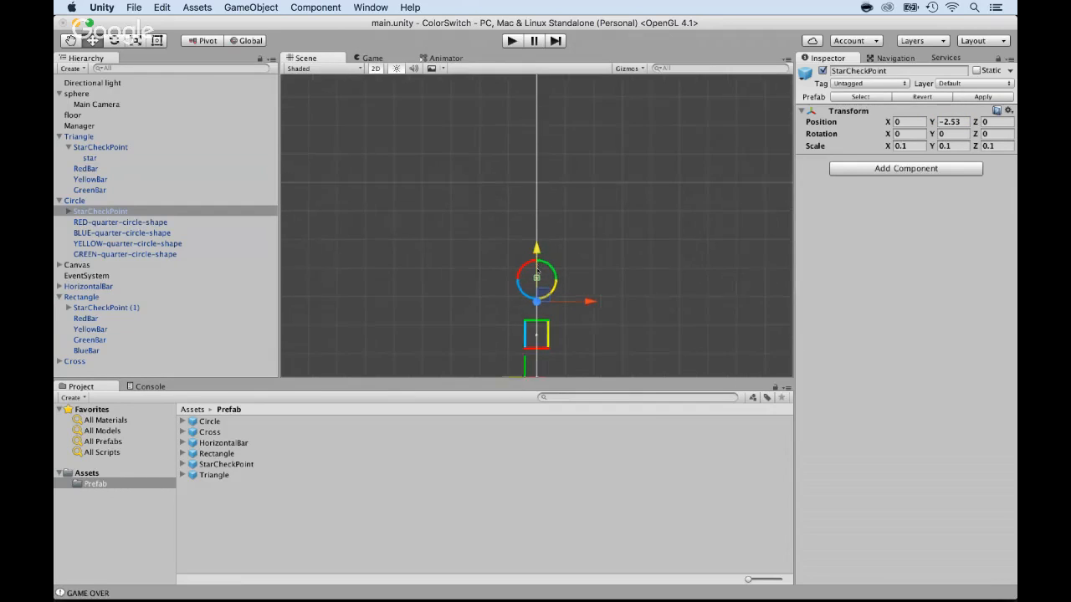
pyautogui.scroll(4, 537, 270)
pyautogui.press('f')
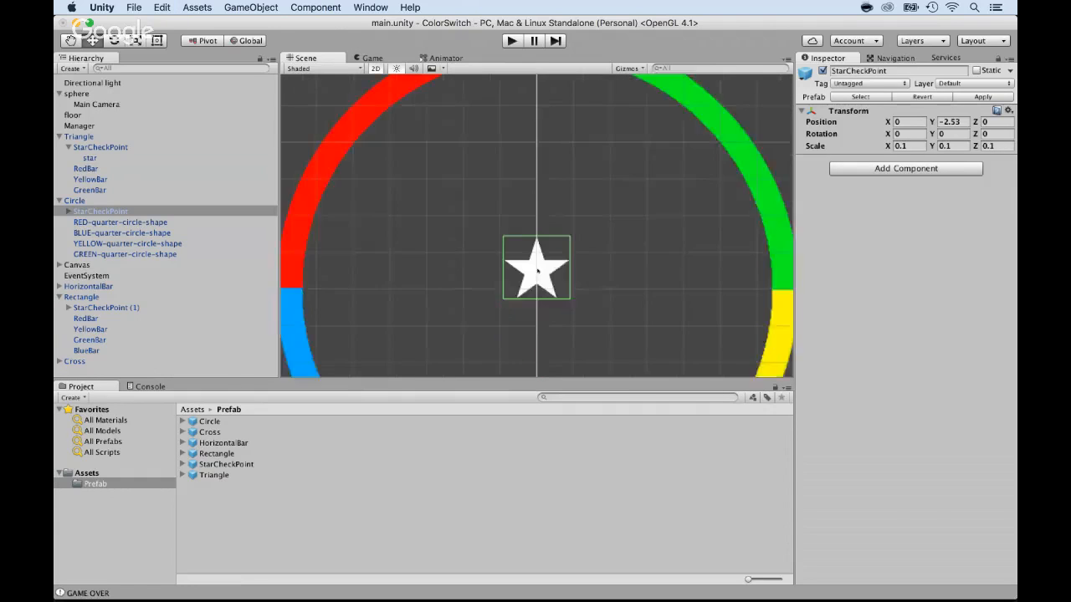
pyautogui.scroll(-3, 537, 270)
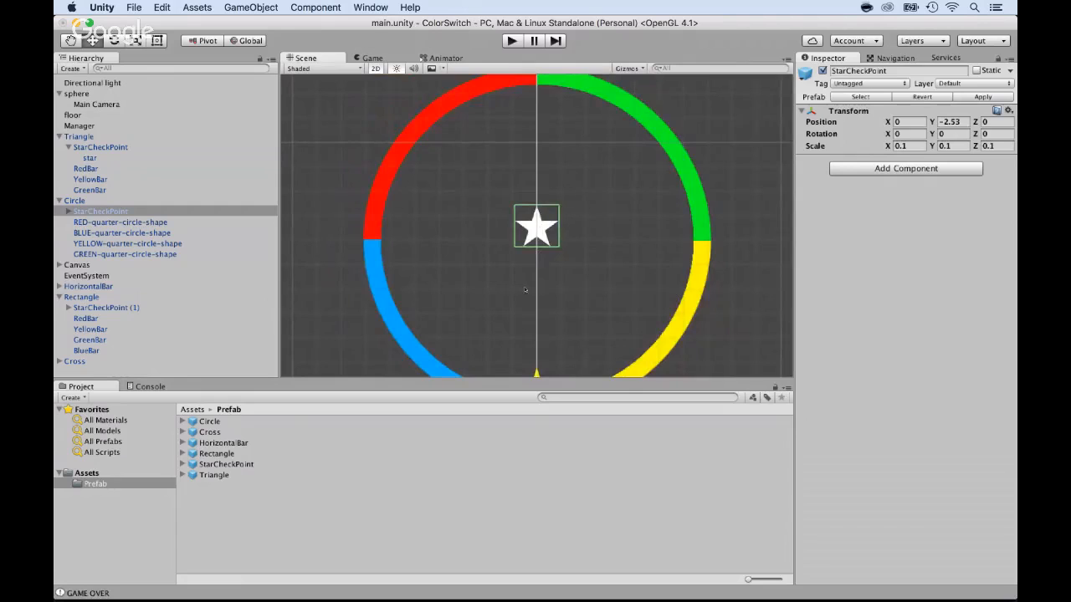
pyautogui.moveTo(536, 374); pyautogui.dragTo(539, 386)
# Play-test the level from the horizontal bar through the circle to check the spacing and star collection, and stop the game
pyautogui.click(512, 40)
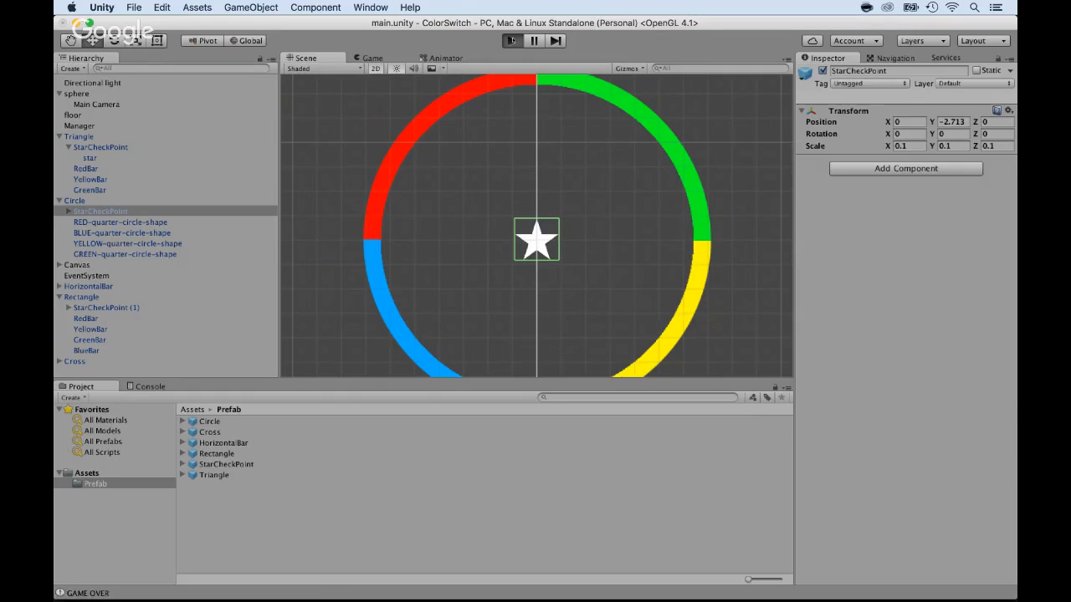
pyautogui.click(480, 234)
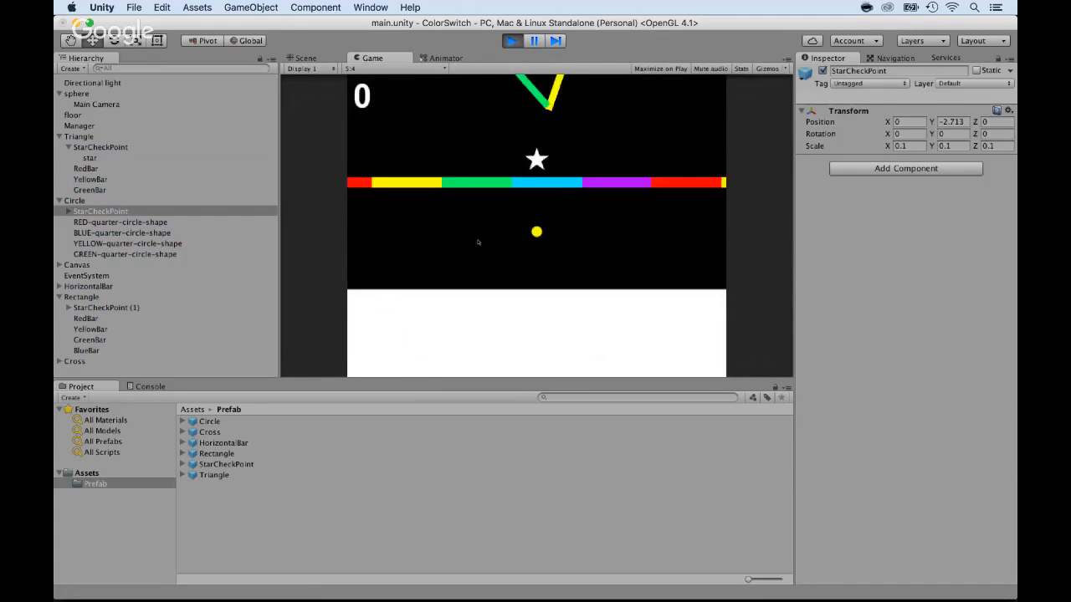
pyautogui.click(477, 242)
pyautogui.click(478, 242)
pyautogui.click(478, 242)
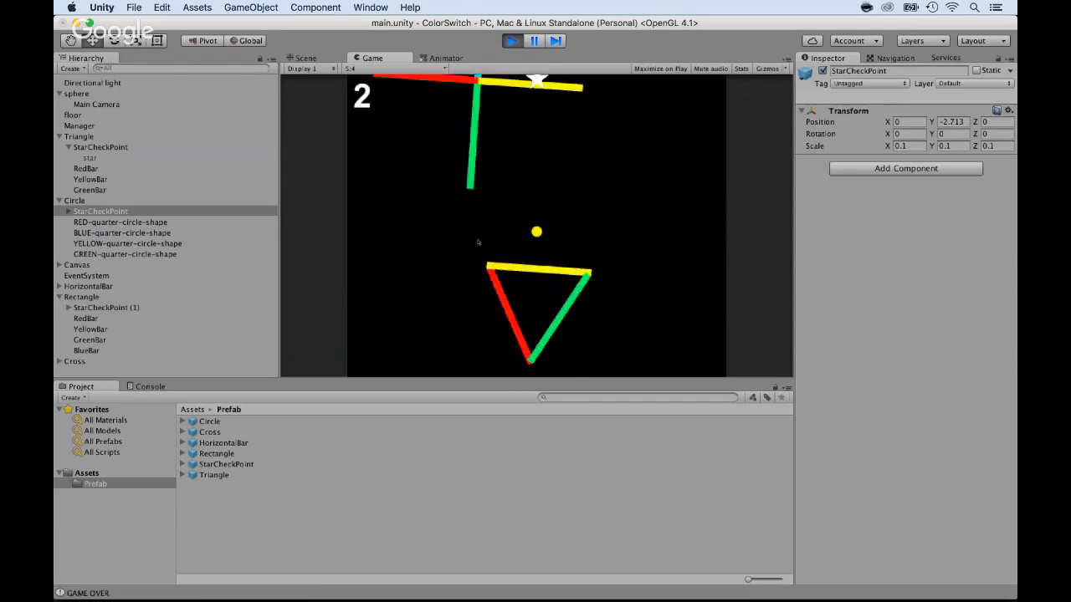
pyautogui.click(478, 241)
pyautogui.click(477, 242)
pyautogui.click(477, 241)
pyautogui.click(478, 242)
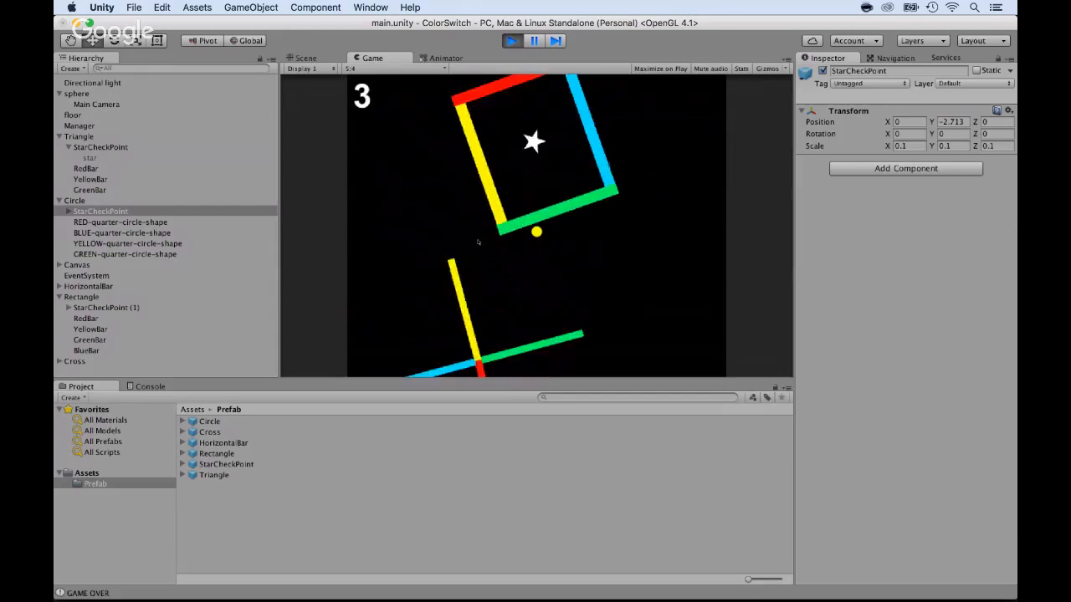
pyautogui.click(478, 242)
pyautogui.click(477, 242)
pyautogui.click(477, 241)
pyautogui.click(478, 242)
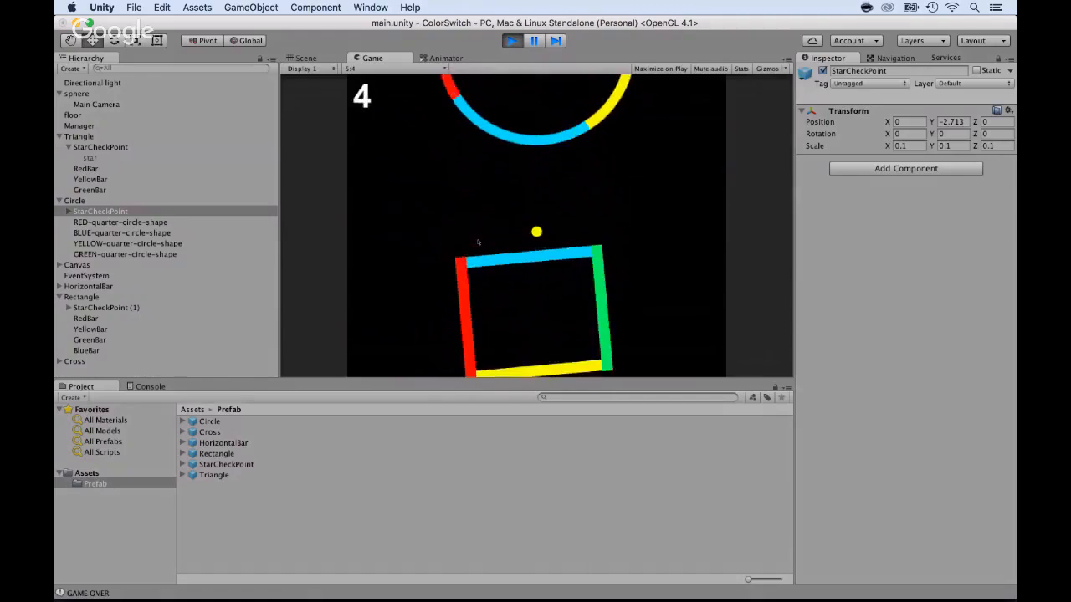
pyautogui.click(478, 241)
pyautogui.click(478, 242)
pyautogui.click(478, 242)
pyautogui.click(477, 242)
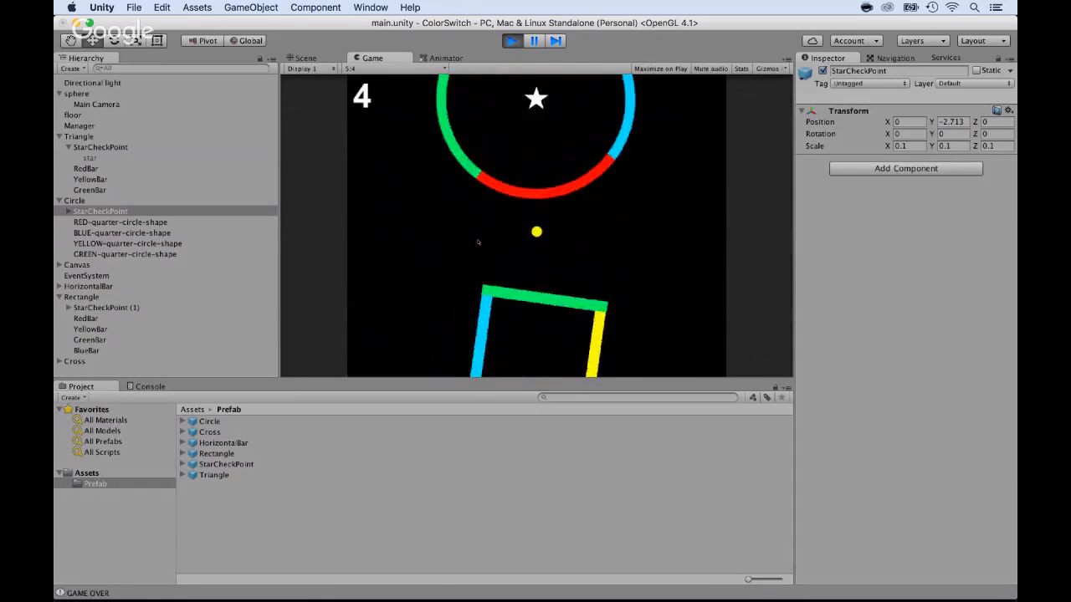
pyautogui.click(478, 241)
pyautogui.click(478, 241)
pyautogui.click(478, 242)
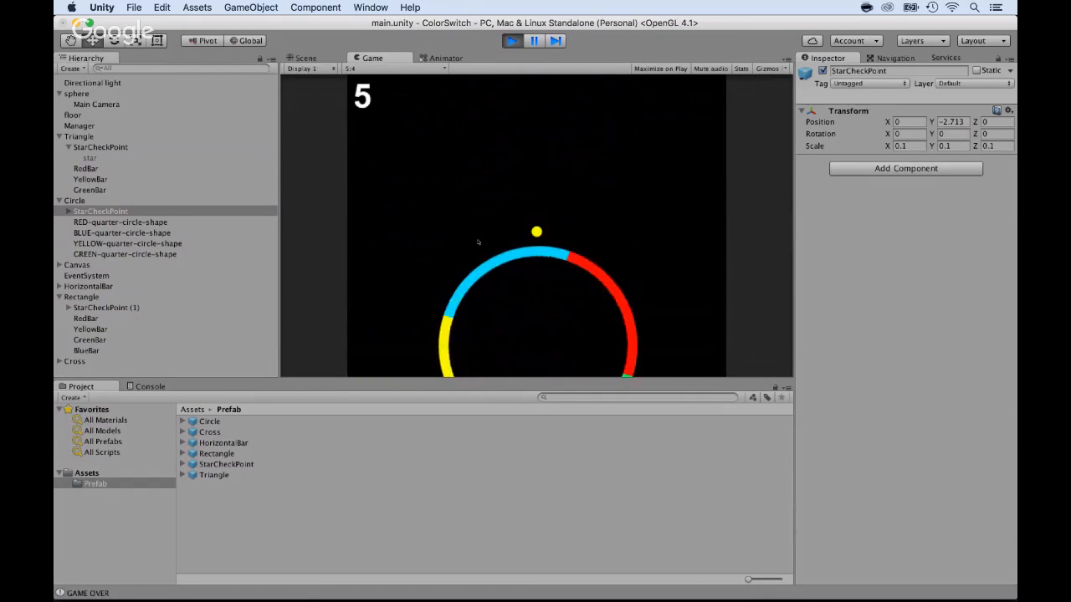
pyautogui.press('super+p')
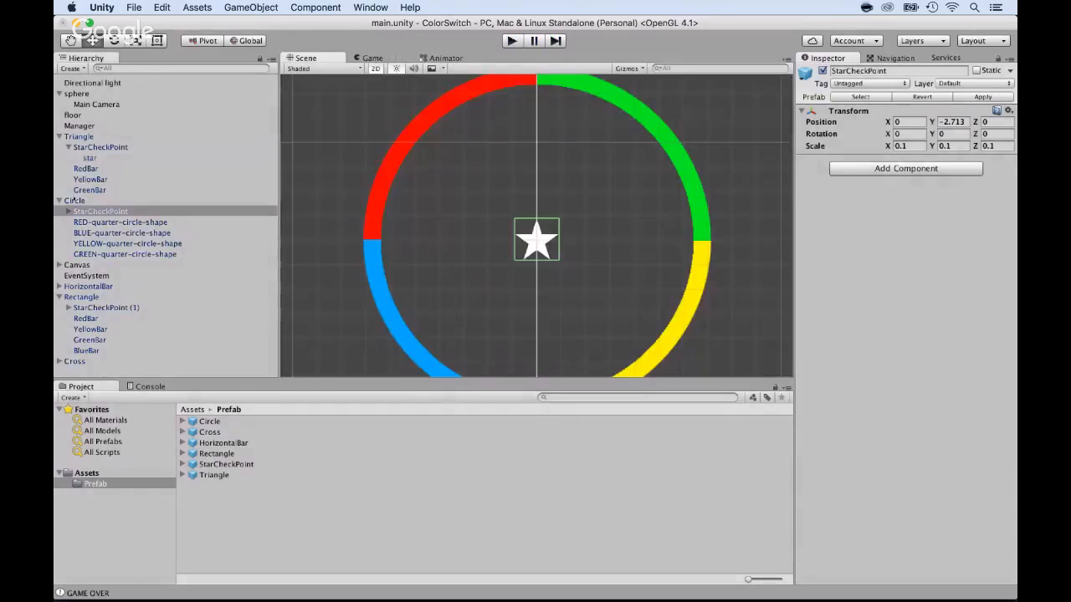
# Delete the old Circle prefab, which lacks a star checkpoint, from the Prefab folder
pyautogui.click(209, 421)
pyautogui.click(182, 420)
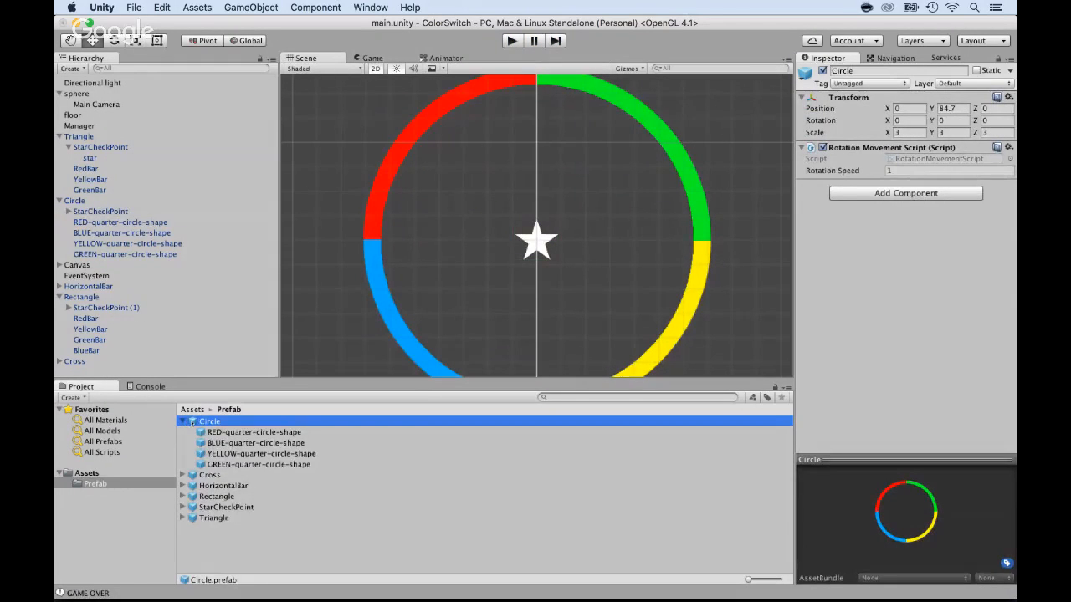
pyautogui.press('super+d')
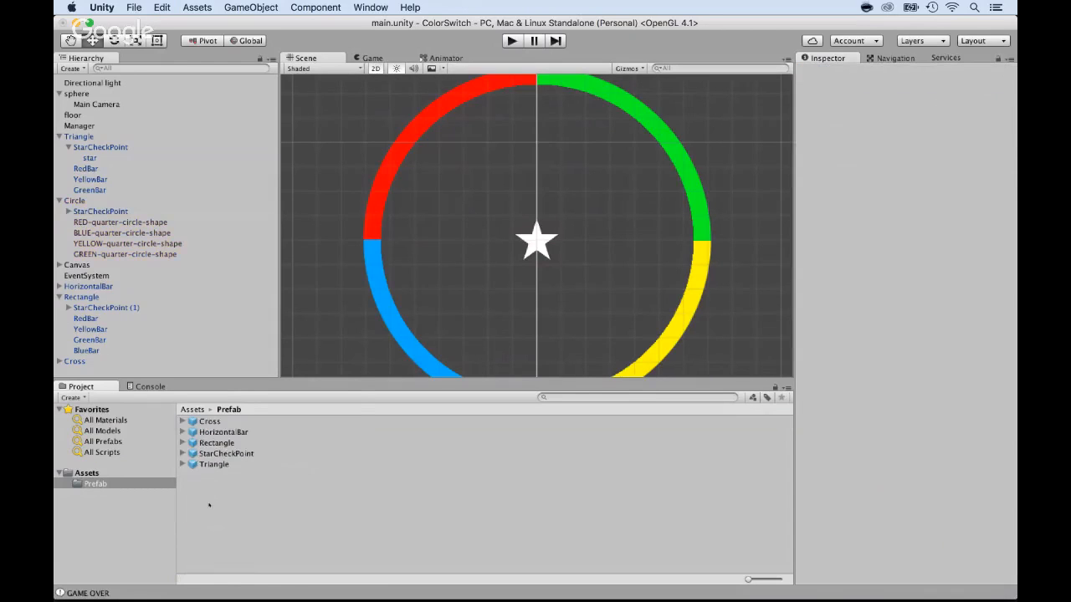
# Create a prefab named Circle in the Prefab folder and fill it with the scene's Circle object including its StarCheckPoint
pyautogui.rightClick(209, 504)
pyautogui.moveTo(276, 359)
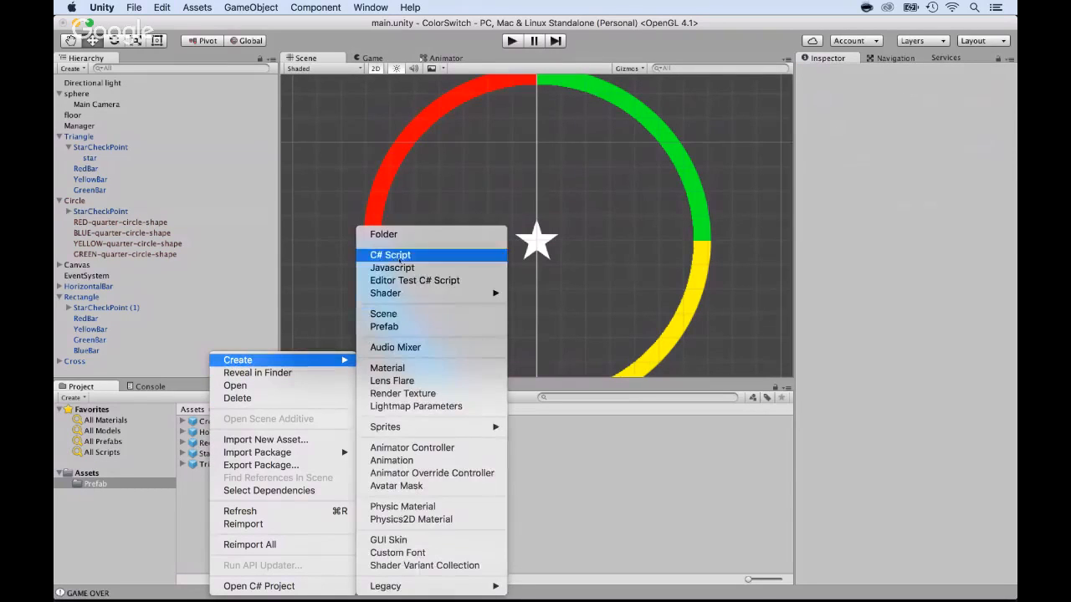
pyautogui.click(387, 326)
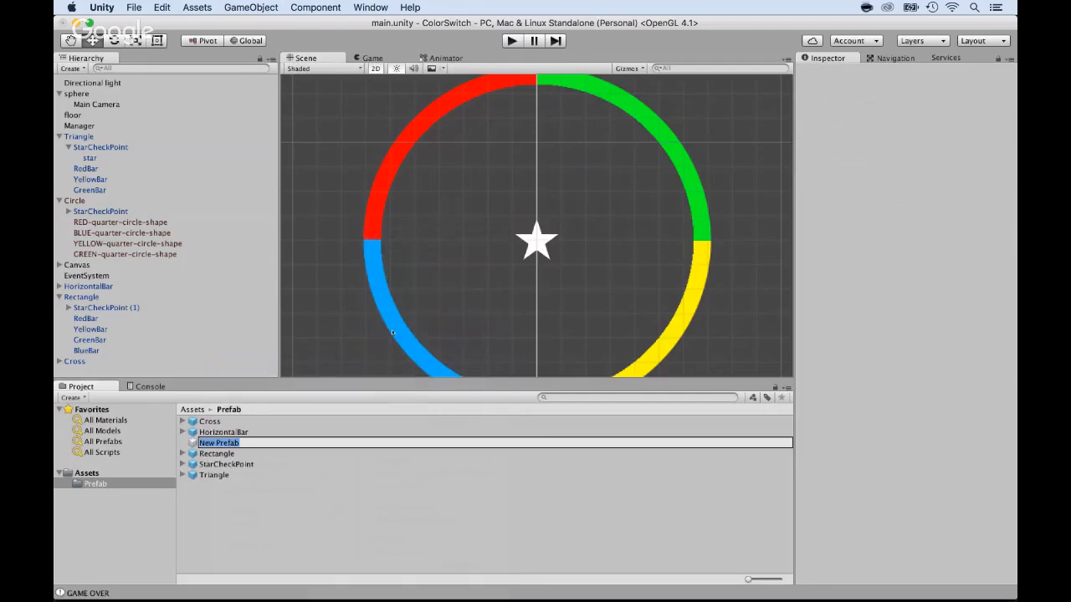
pyautogui.write('Circle')
pyautogui.press('Return')
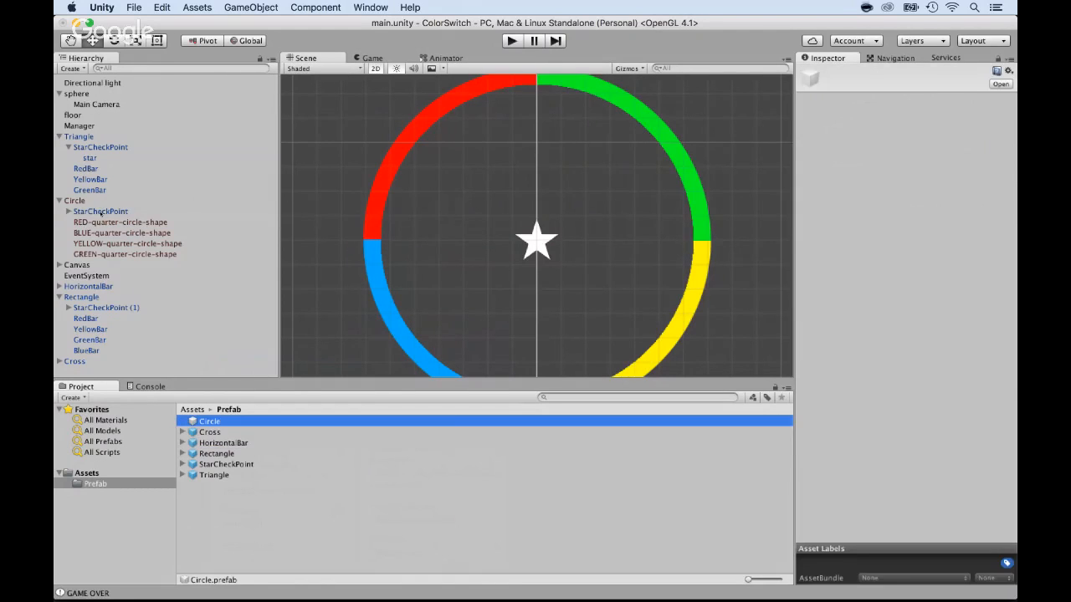
pyautogui.moveTo(75, 201); pyautogui.dragTo(202, 425)
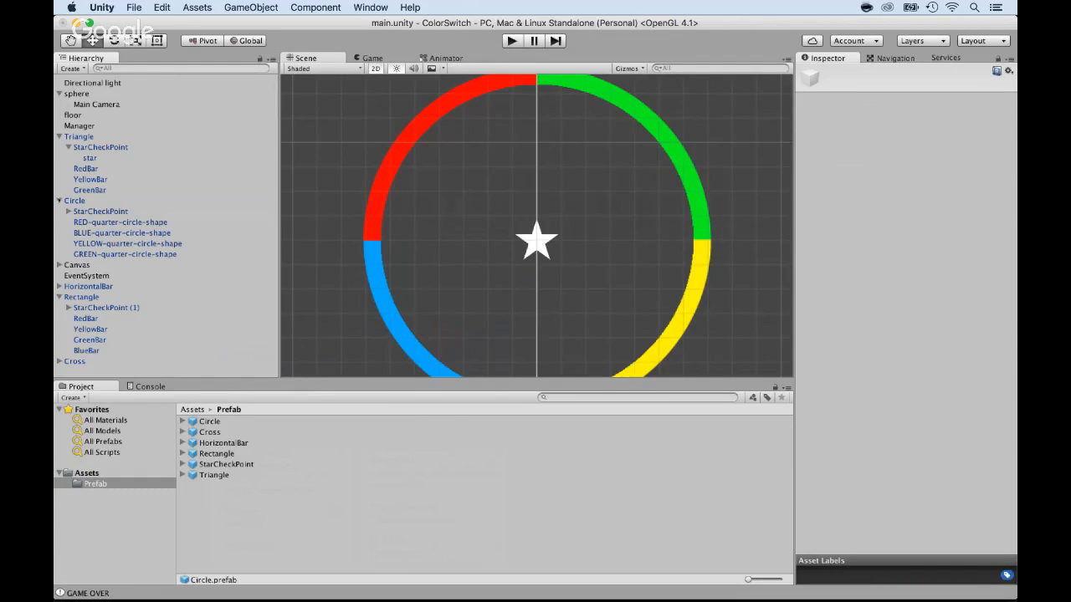
pyautogui.click(60, 201)
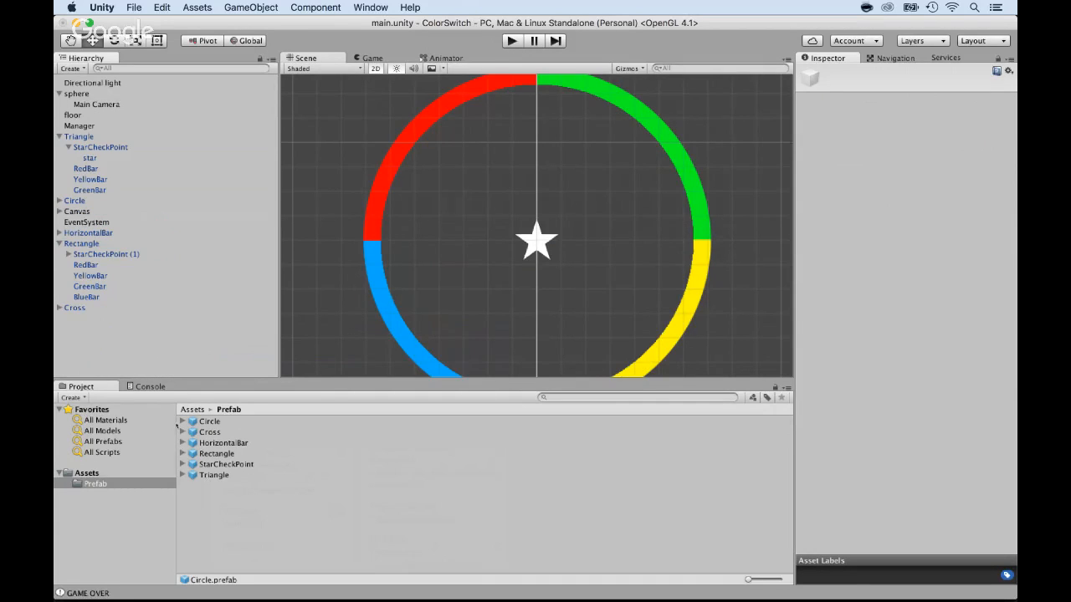
# Inspect the child objects of the prefabs from Circle to Triangle to check which ones include a StarCheckPoint
pyautogui.click(182, 422)
pyautogui.click(181, 421)
pyautogui.click(182, 432)
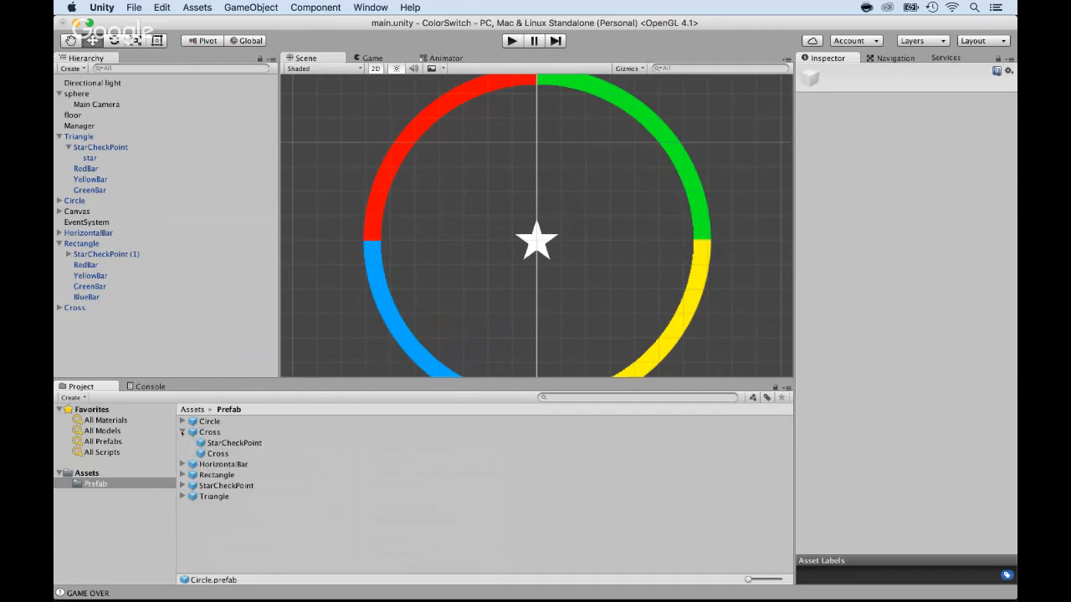
pyautogui.click(181, 432)
pyautogui.click(182, 443)
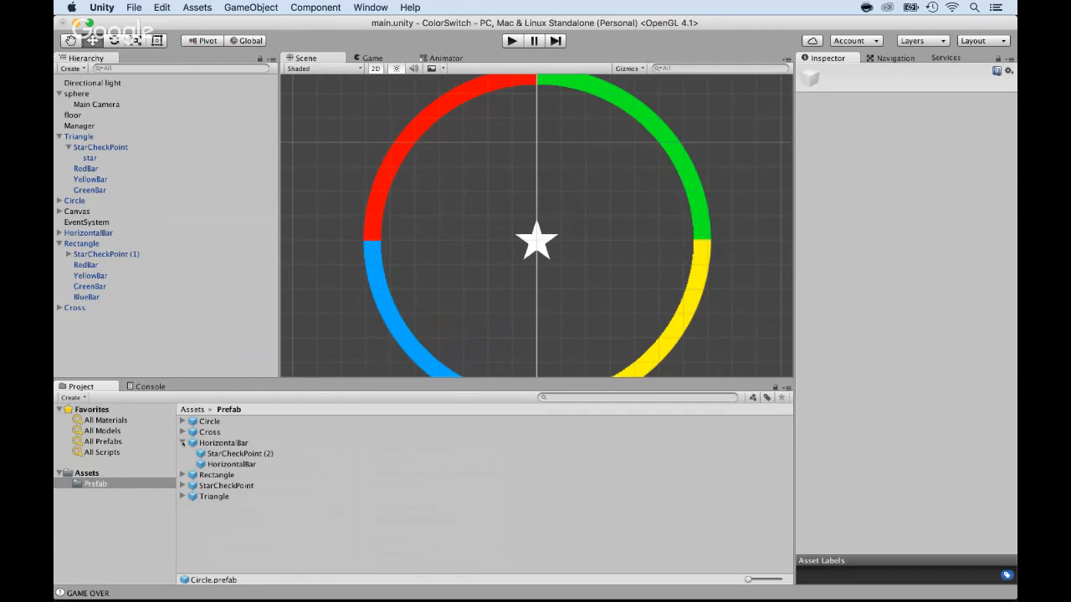
pyautogui.click(182, 443)
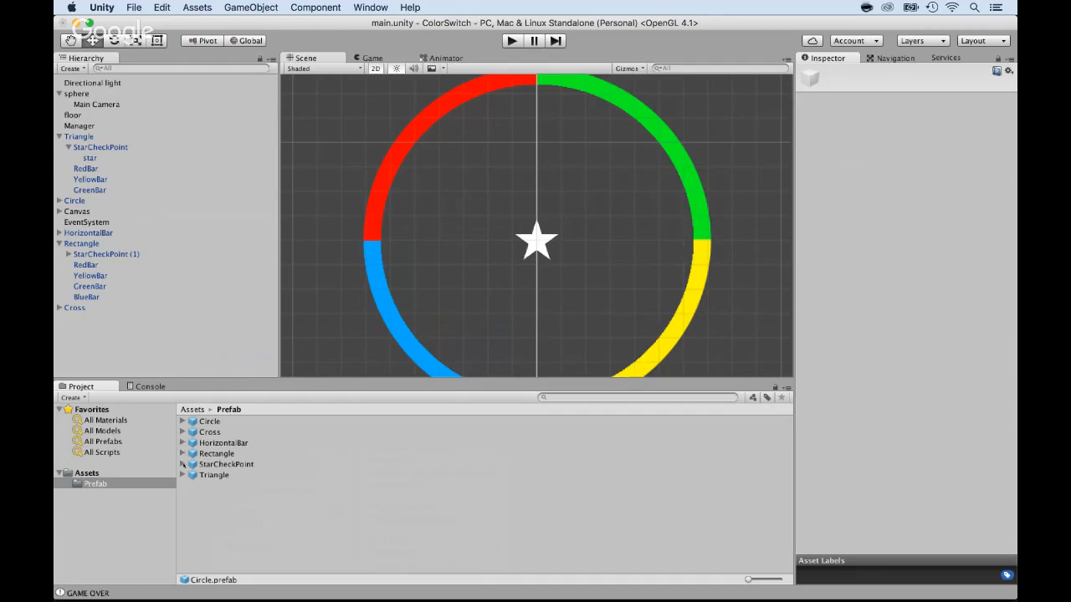
pyautogui.click(181, 474)
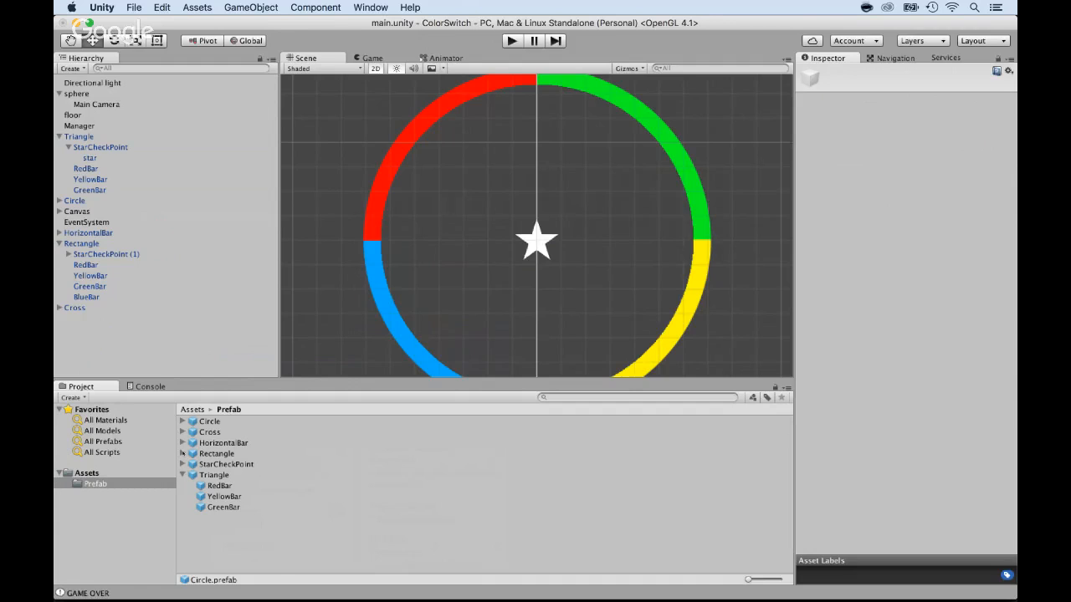
pyautogui.click(181, 452)
pyautogui.click(182, 452)
# Delete the old Triangle prefab and create a new empty prefab named Triangle in the Prefab folder
pyautogui.click(192, 475)
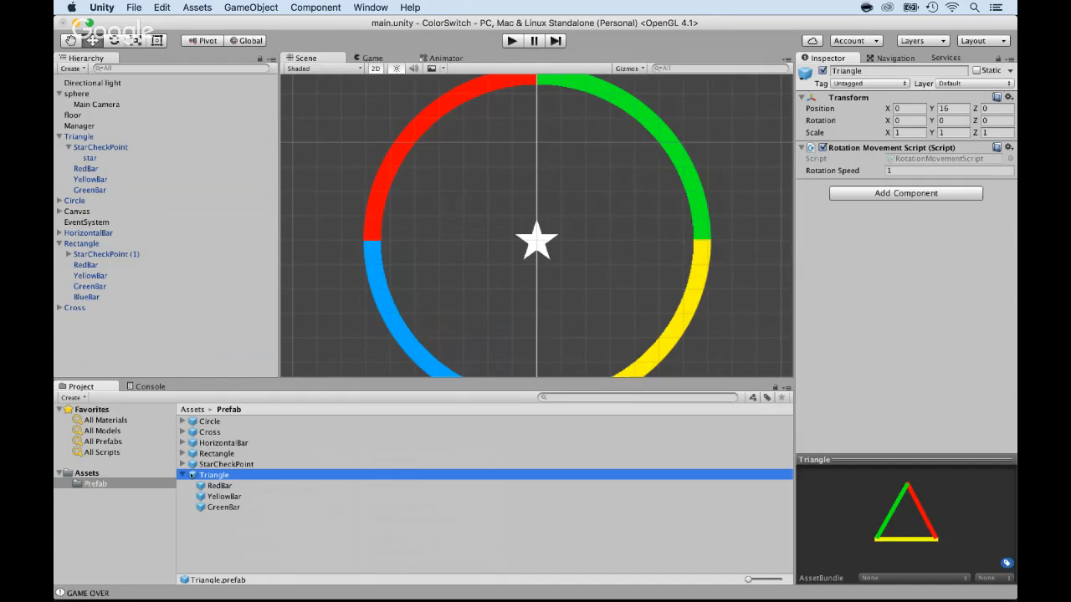
pyautogui.press('super+BackSpace')
pyautogui.rightClick(211, 499)
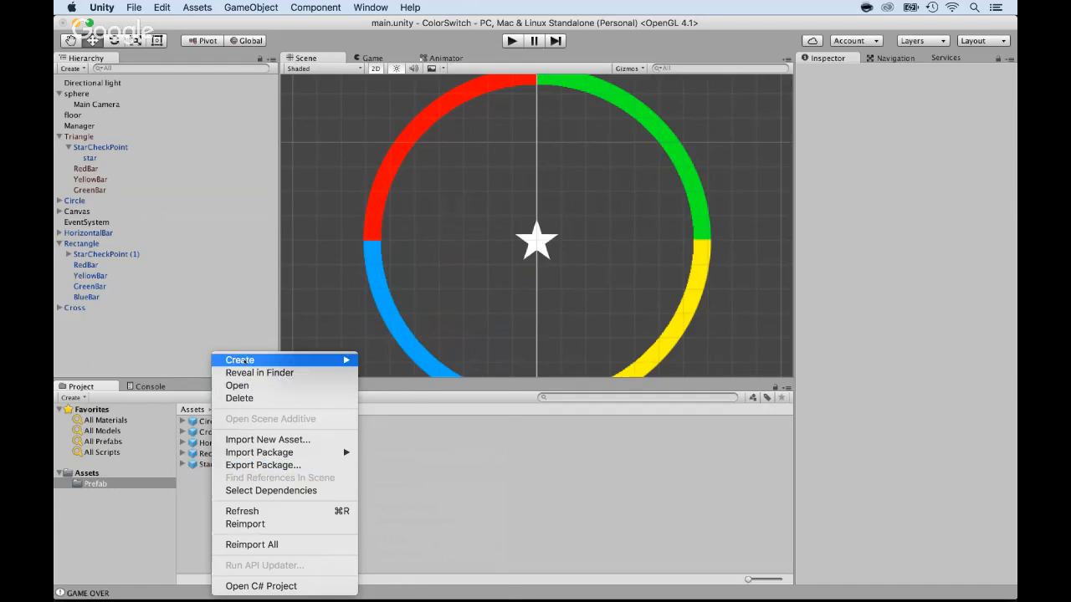
pyautogui.moveTo(240, 361)
pyautogui.click(402, 327)
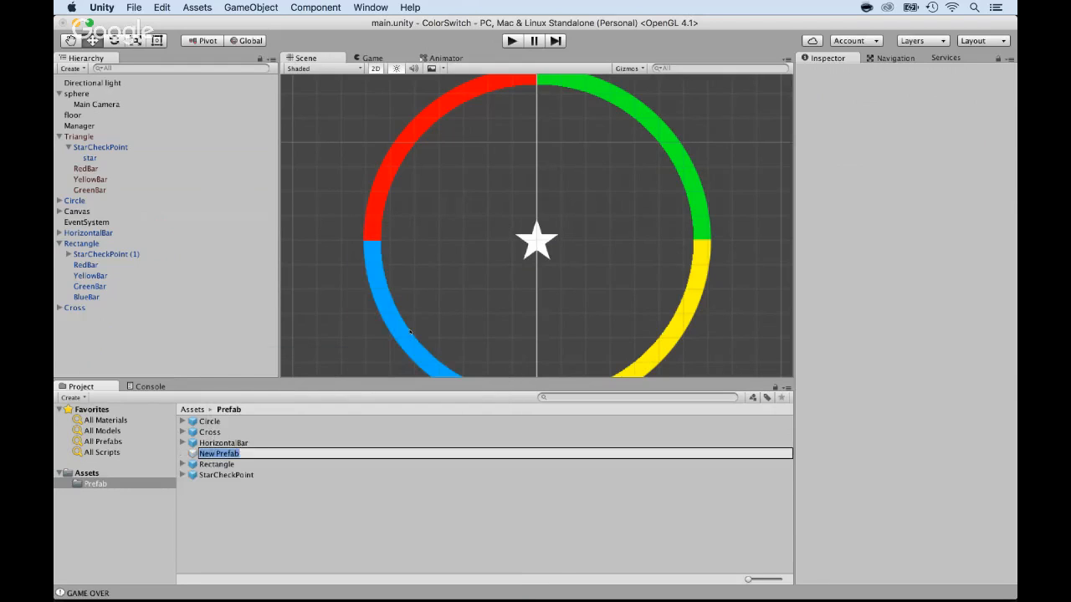
pyautogui.write('Triangle')
pyautogui.press('Return')
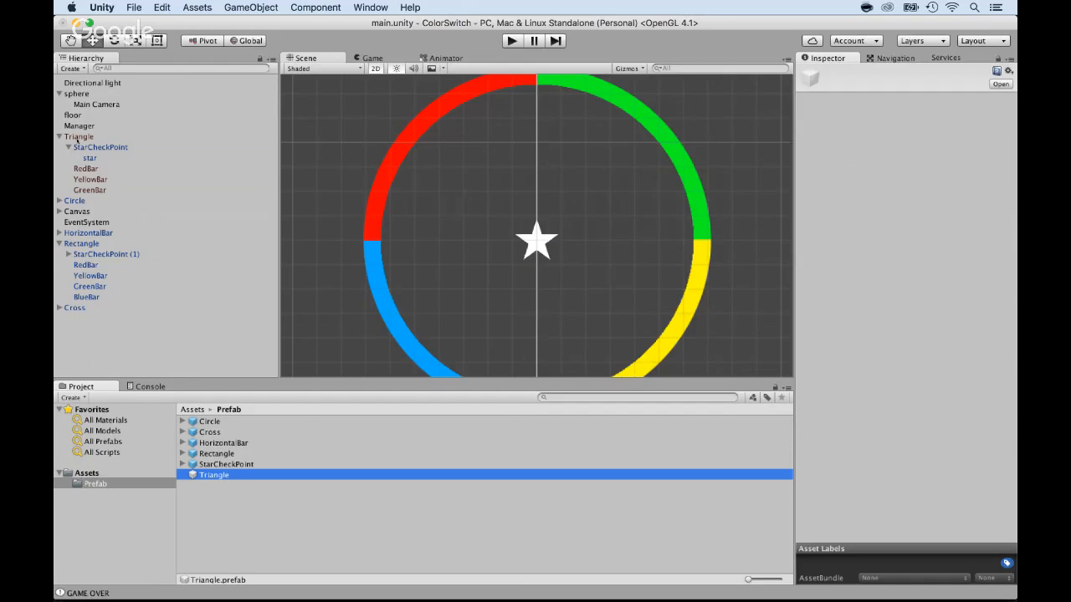
# Fill the new prefab with the scene's Triangle object, name it Triangle, and check that it contains a StarCheckPoint
pyautogui.moveTo(77, 138); pyautogui.dragTo(206, 477)
pyautogui.click(206, 475)
pyautogui.click(220, 475)
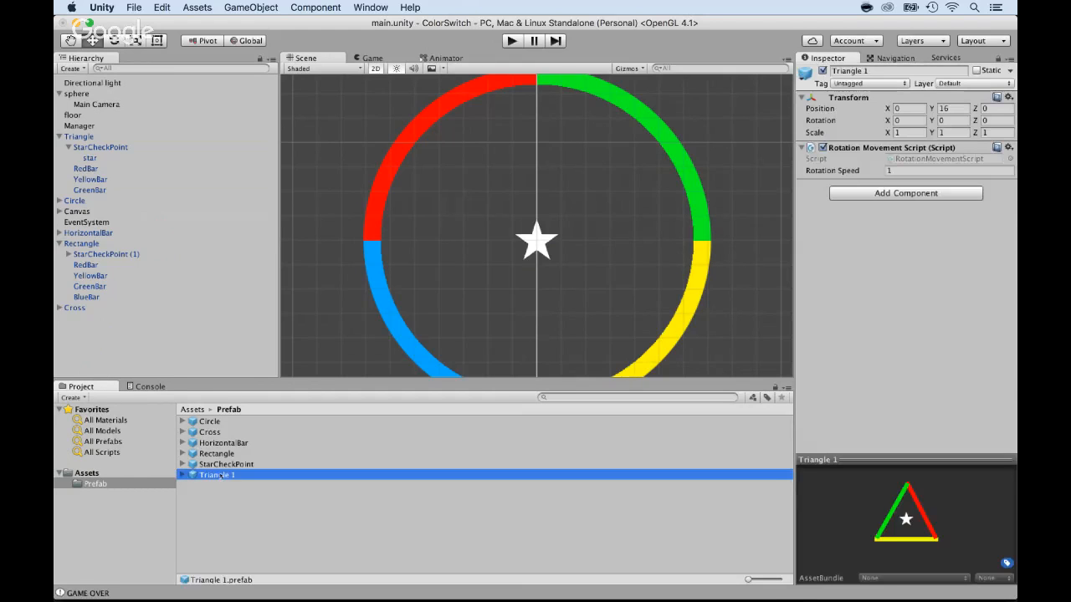
pyautogui.click(219, 476)
pyautogui.press('Right')
pyautogui.press('BackSpace')
pyautogui.press('BackSpace')
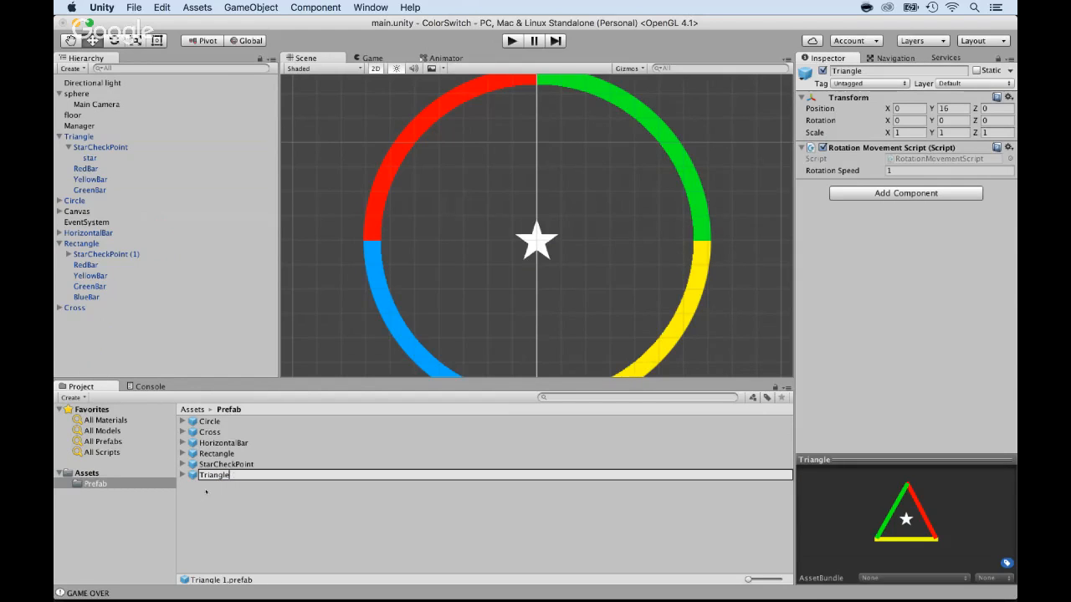
pyautogui.press('Return')
pyautogui.click(216, 515)
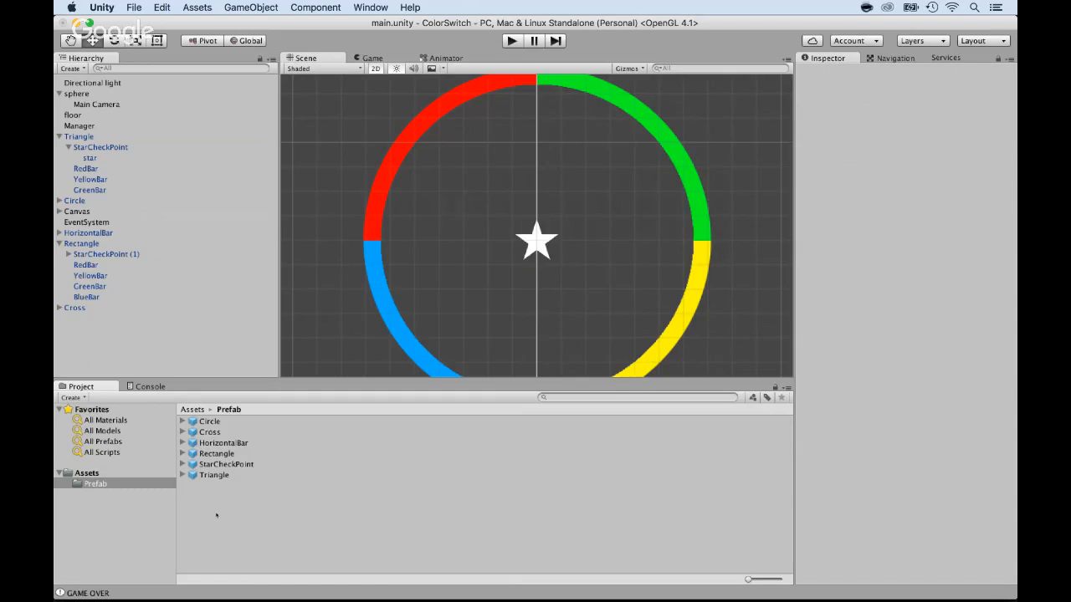
pyautogui.click(182, 475)
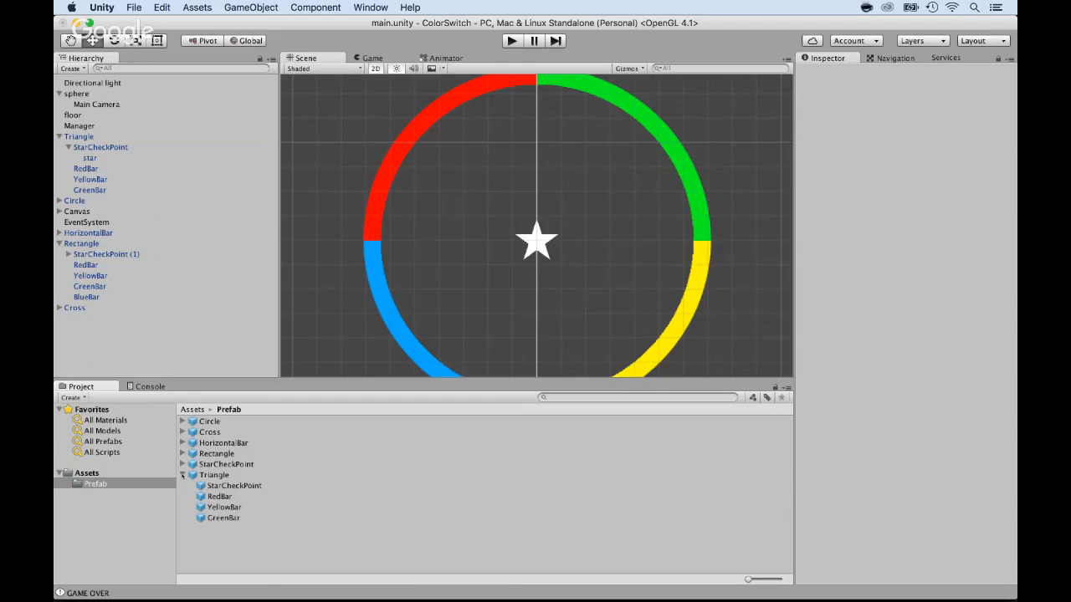
pyautogui.click(183, 475)
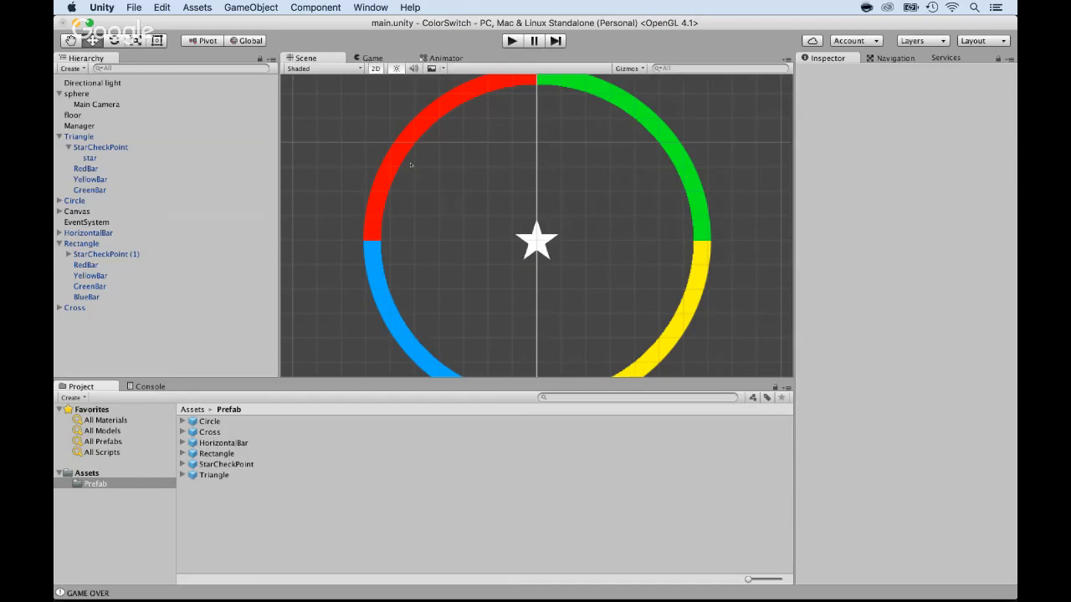
# Switch to Photoshop and create a new 237 × 237 pixel RGB document at 72 pixels/inch
pyautogui.scroll(-3, 537, 241)
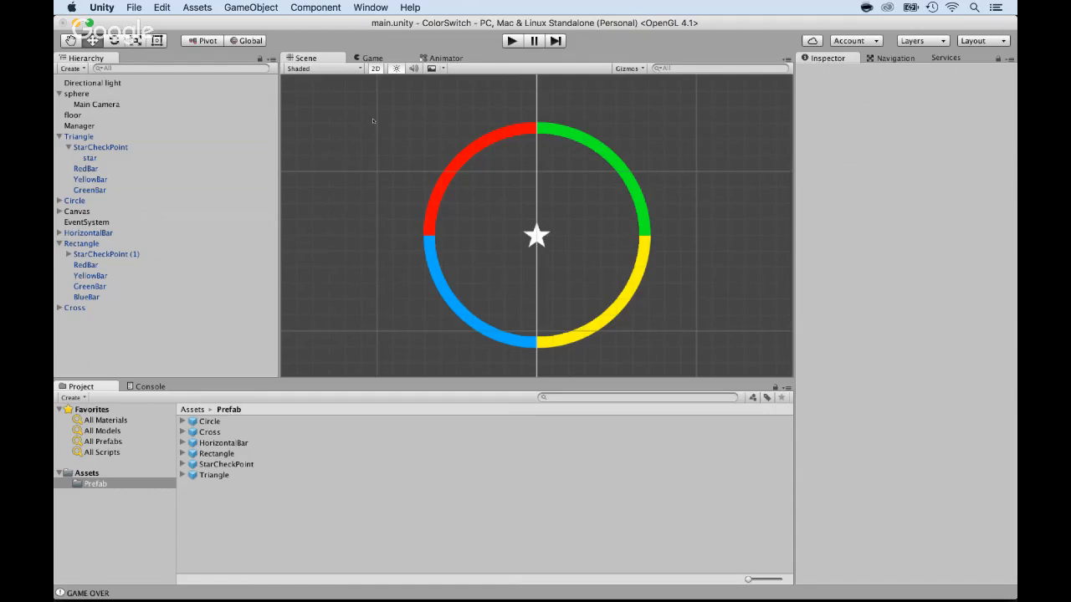
pyautogui.press('super+Tab')
pyautogui.press('super+Tab')
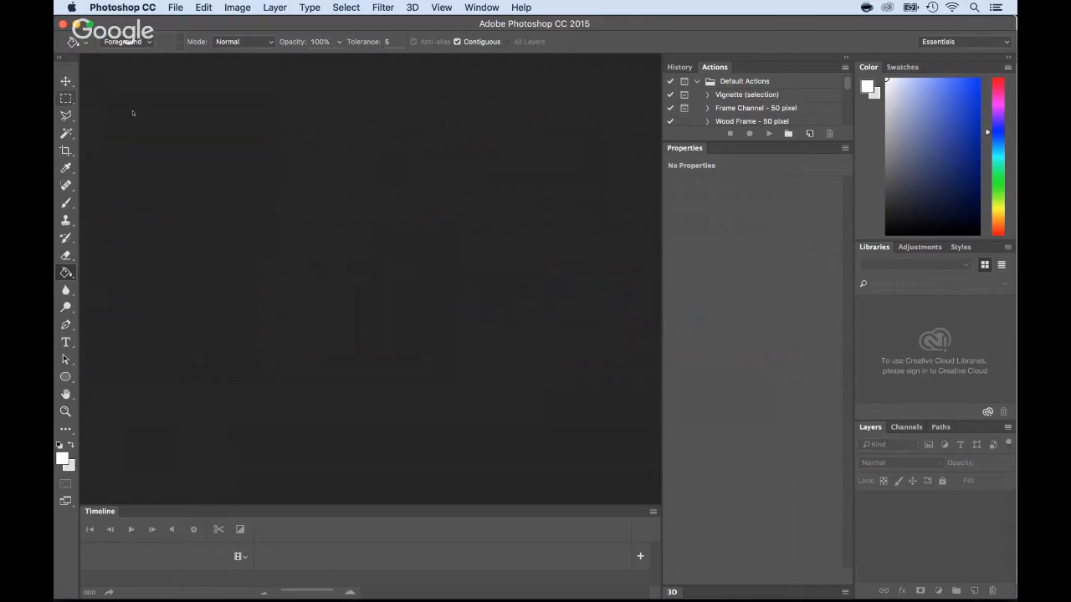
pyautogui.press('super+n')
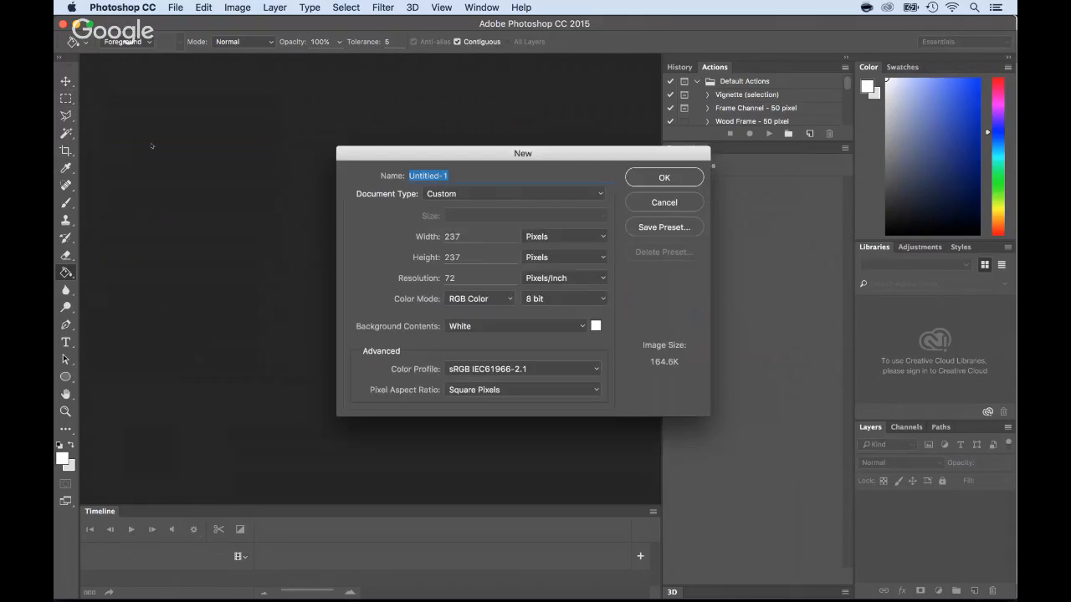
pyautogui.click(664, 178)
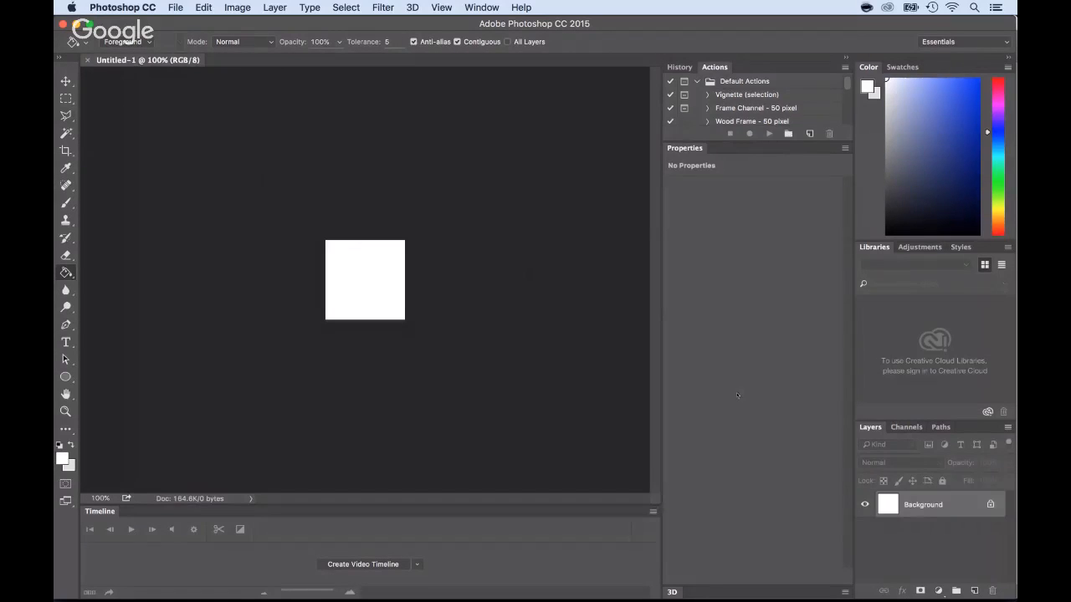
# Unlock the Background layer and delete its white content so the whole canvas is transparent
pyautogui.click(990, 504)
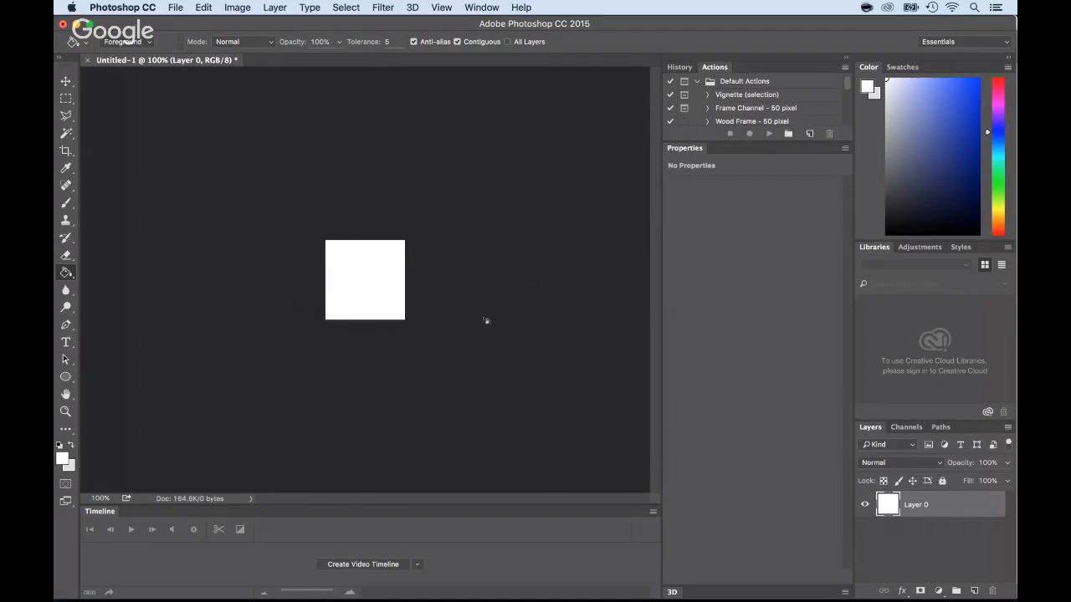
pyautogui.press('super+a')
pyautogui.press('Delete')
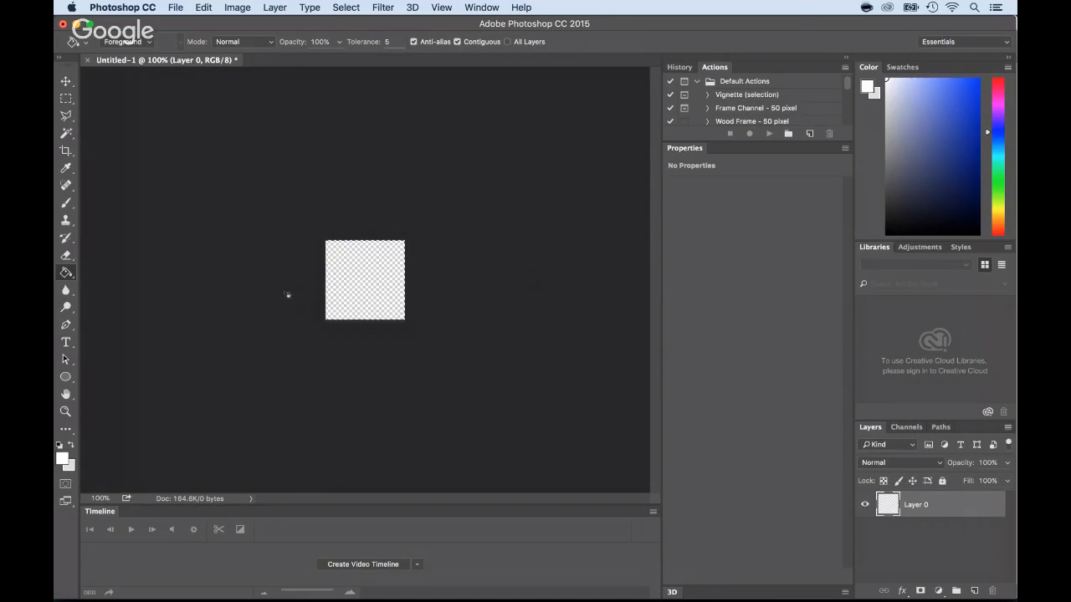
# Draw a white circle about 468 px wide with the Ellipse tool, centred on the canvas's upper-left corner, to form a filled quarter circle
pyautogui.press('super+equal')
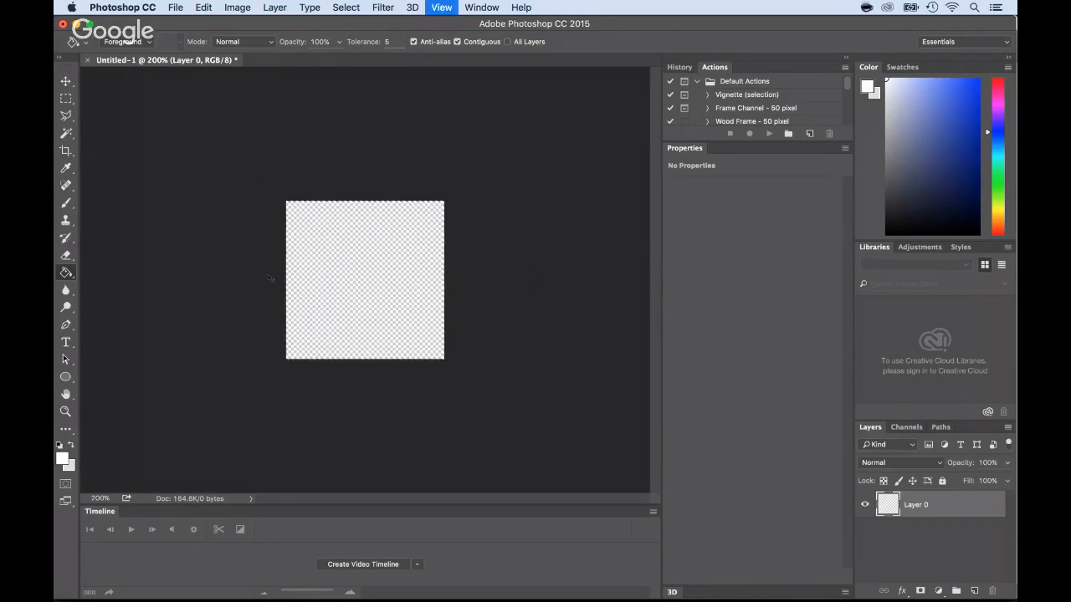
pyautogui.press('super+equal')
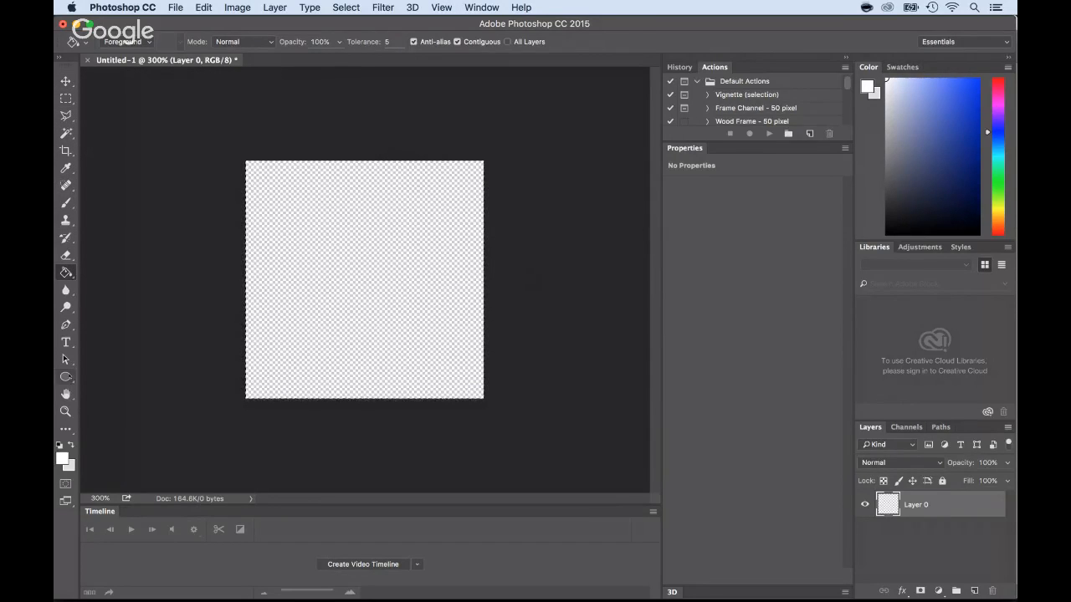
pyautogui.click(68, 377)
pyautogui.click(66, 376)
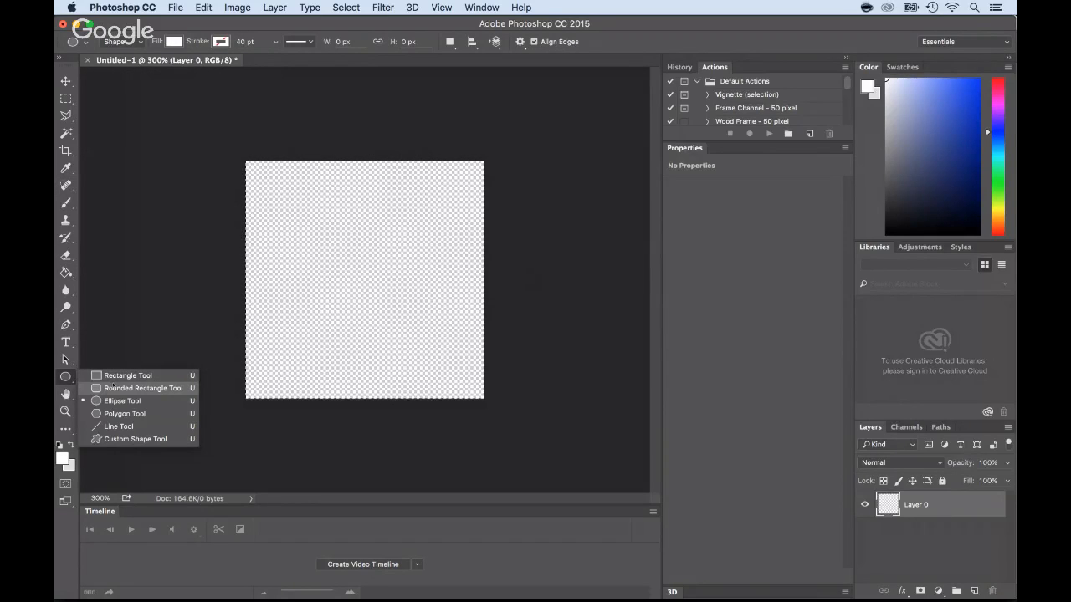
pyautogui.click(113, 401)
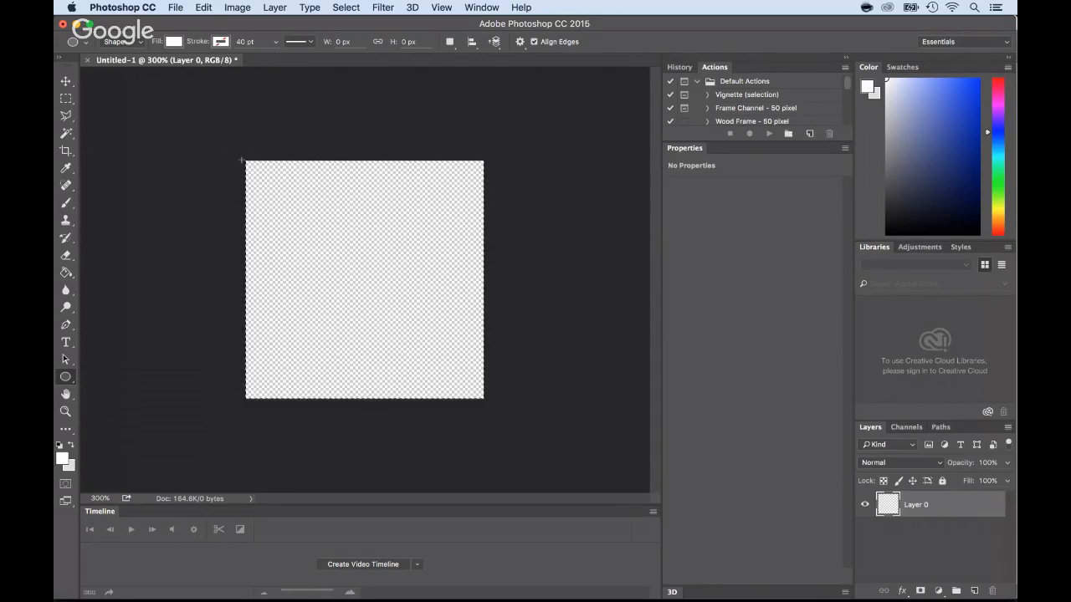
pyautogui.press('super+plus')
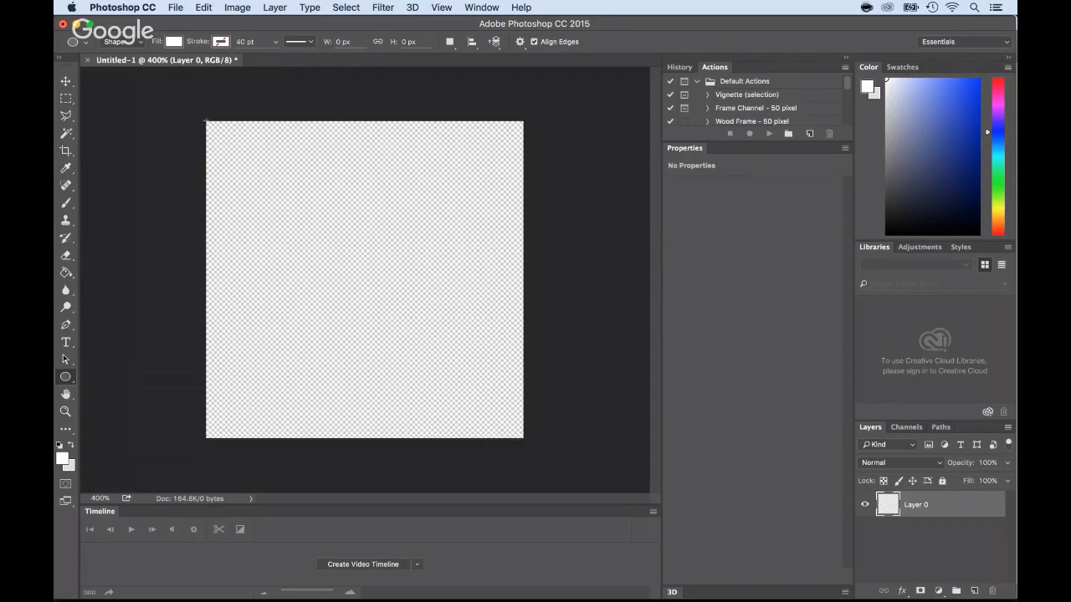
pyautogui.moveTo(205, 120)
pyautogui.keyDown('alt'); pyautogui.mouseDown()
pyautogui.moveTo(365, 269)
pyautogui.moveTo(447, 398)
pyautogui.moveTo(518, 446)
pyautogui.mouseUp(); pyautogui.keyUp('alt')
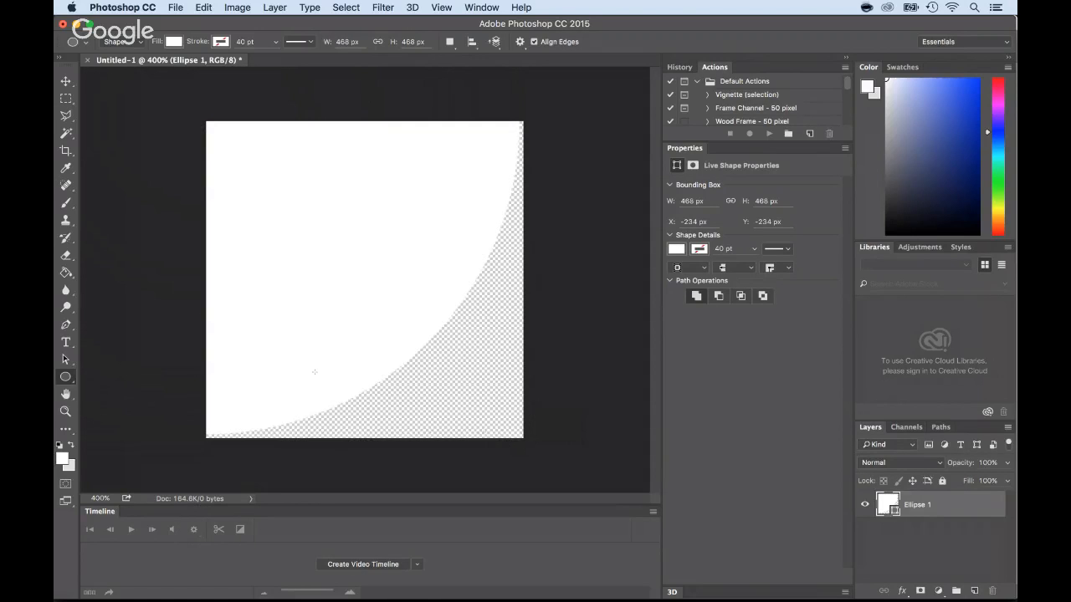
# Export the quarter circle for web as a transparent PNG-24 named quarter-circle-filled in the project's Assets folder
pyautogui.press('super+minus')
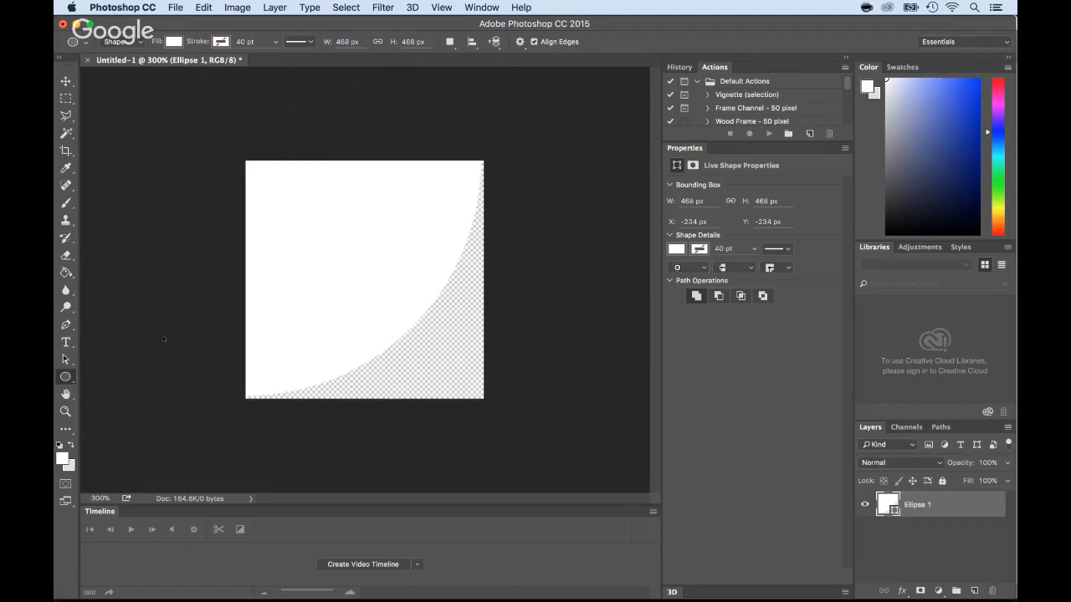
pyautogui.press('super+alt+shift+s')
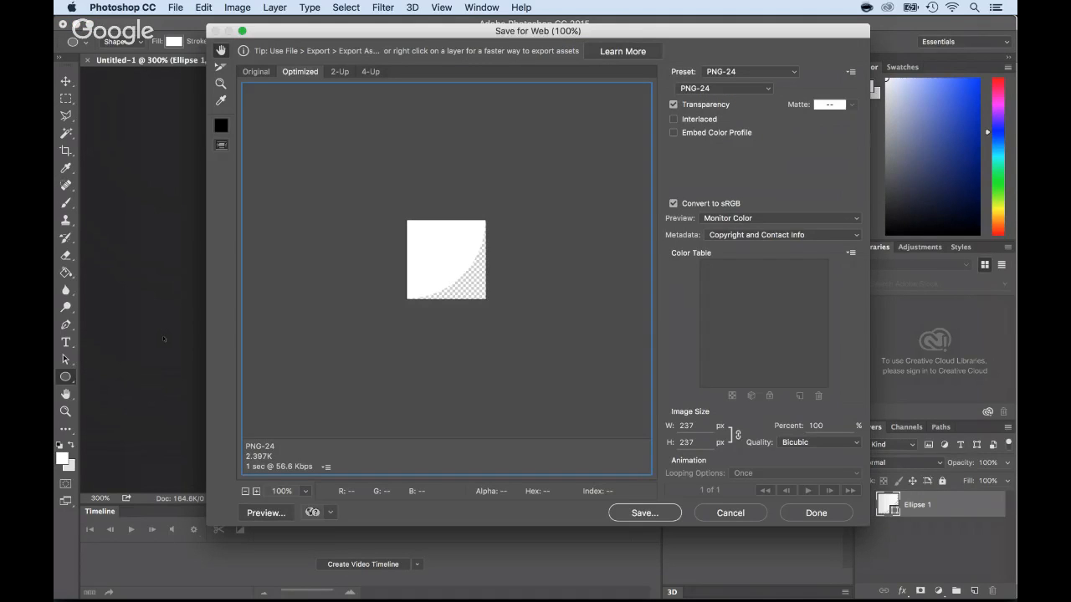
pyautogui.press('Return')
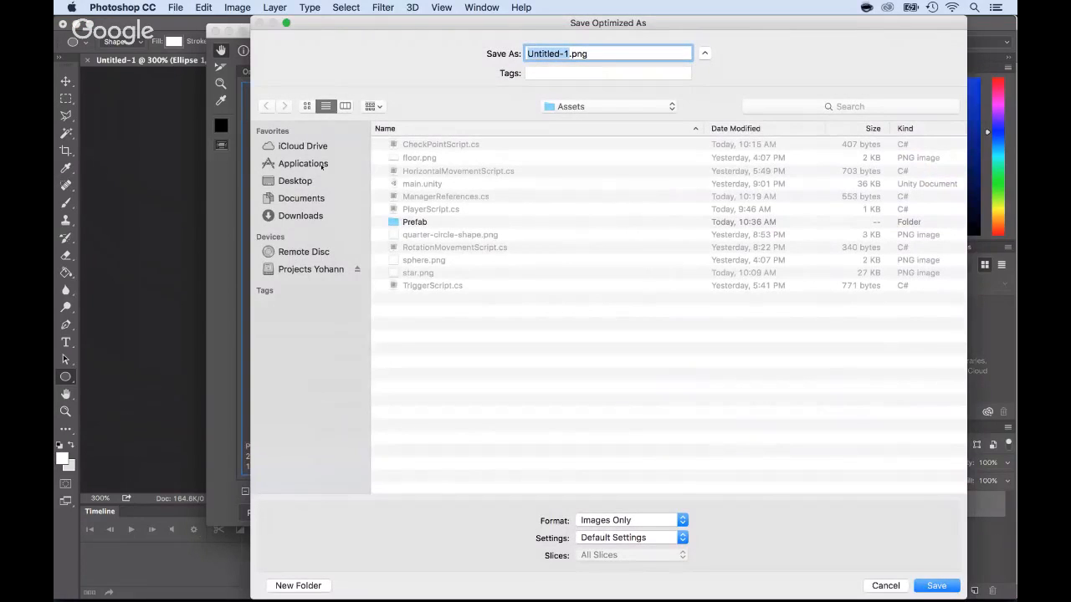
pyautogui.write('quarter')
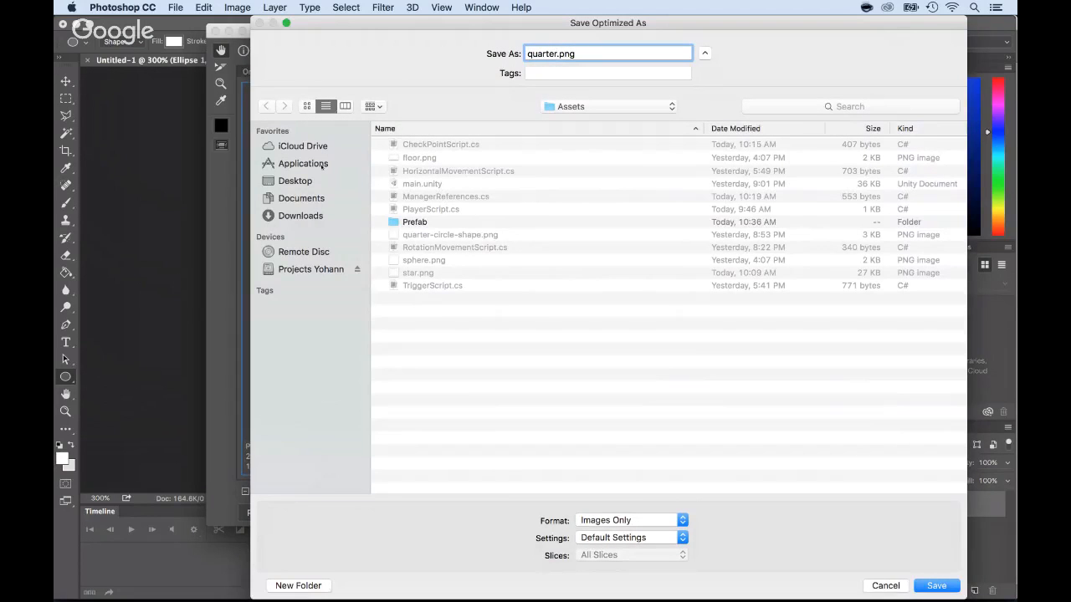
pyautogui.write('-')
pyautogui.write('cicle')
pyautogui.write('-filled')
pyautogui.write('r')
pyautogui.press('Return')
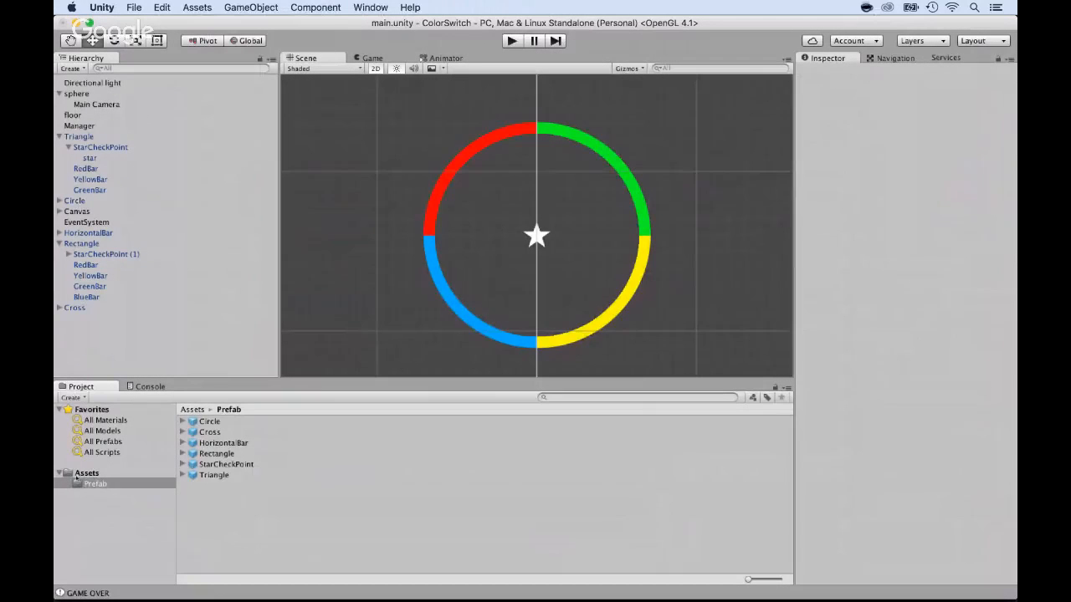
# Switch to Unity, add the quarter-circle-filled sprite to the scene as a separate object, and open the sprite's import settings
pyautogui.click(78, 474)
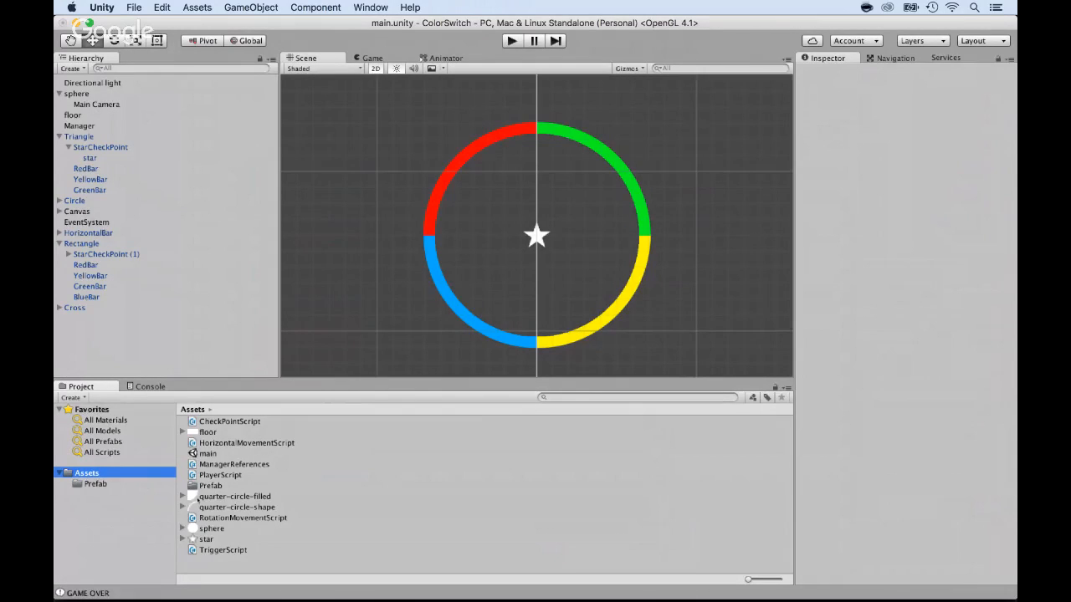
pyautogui.click(200, 496)
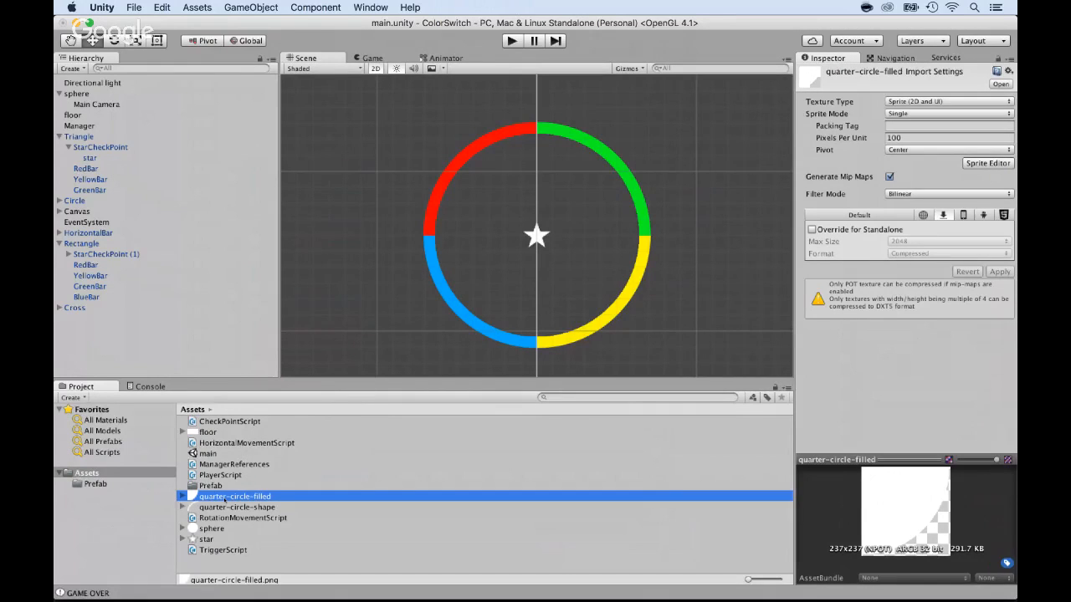
pyautogui.moveTo(224, 500); pyautogui.dragTo(93, 318)
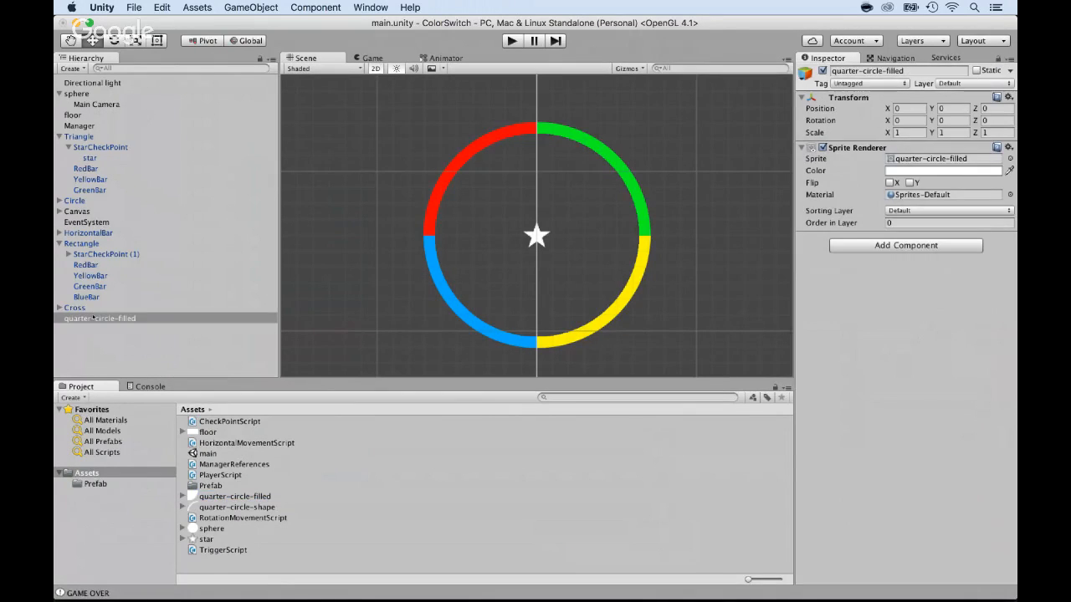
pyautogui.doubleClick(100, 319)
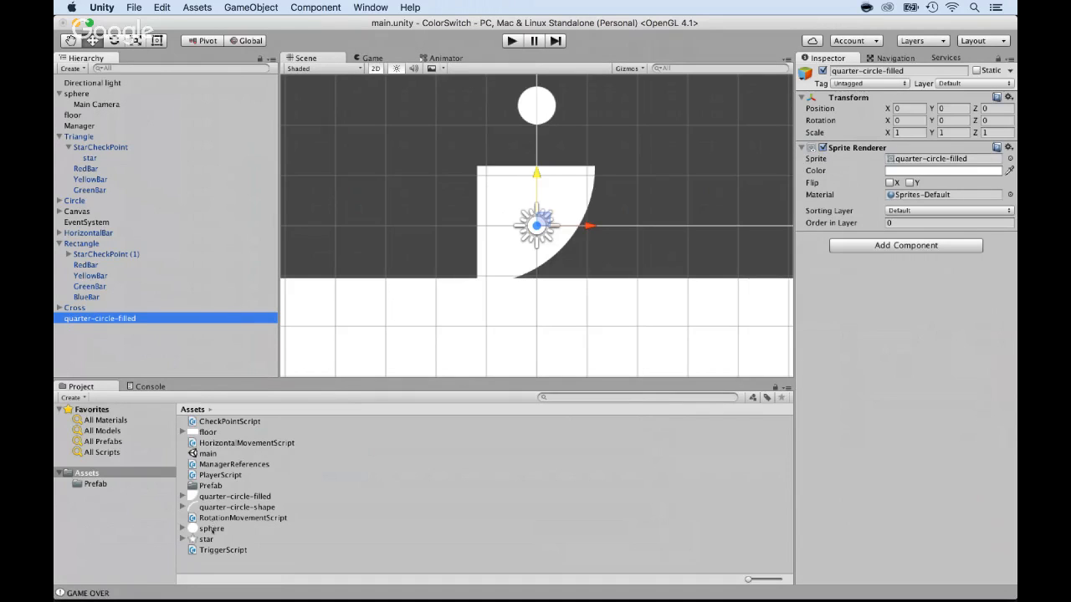
pyautogui.click(235, 496)
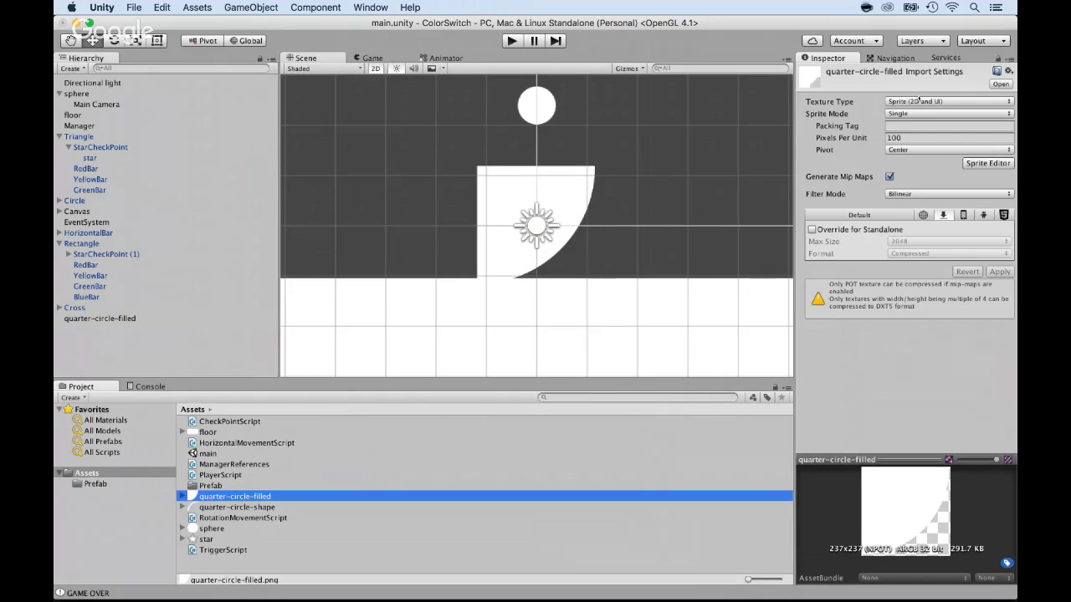
# Raise the quarter-circle-filled object to Y 0.6 and create an empty object at the root level of the hierarchy
pyautogui.click(110, 321)
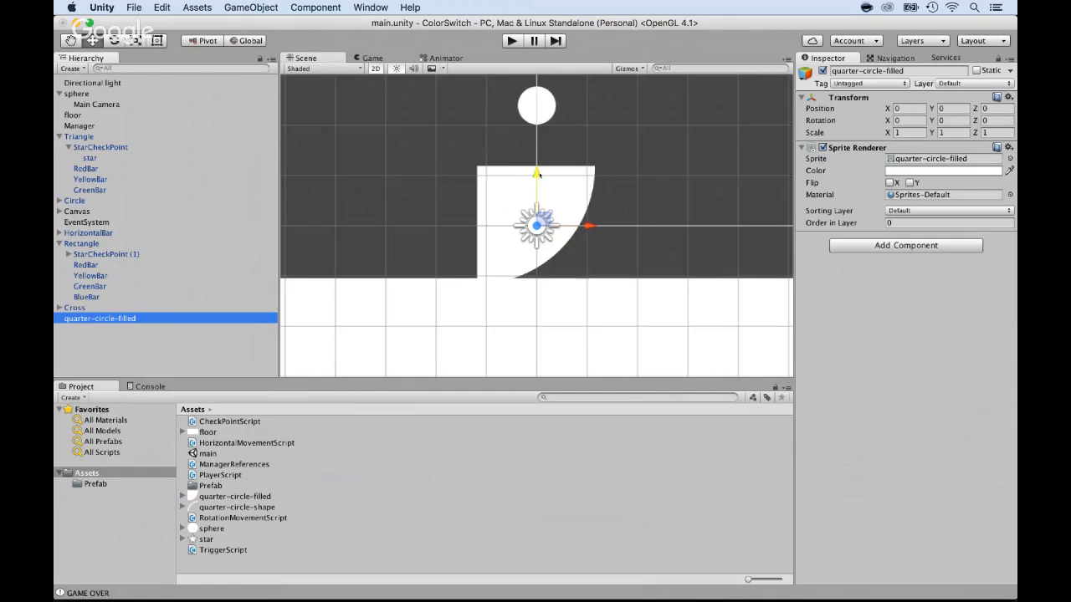
pyautogui.moveTo(537, 172); pyautogui.dragTo(538, 144)
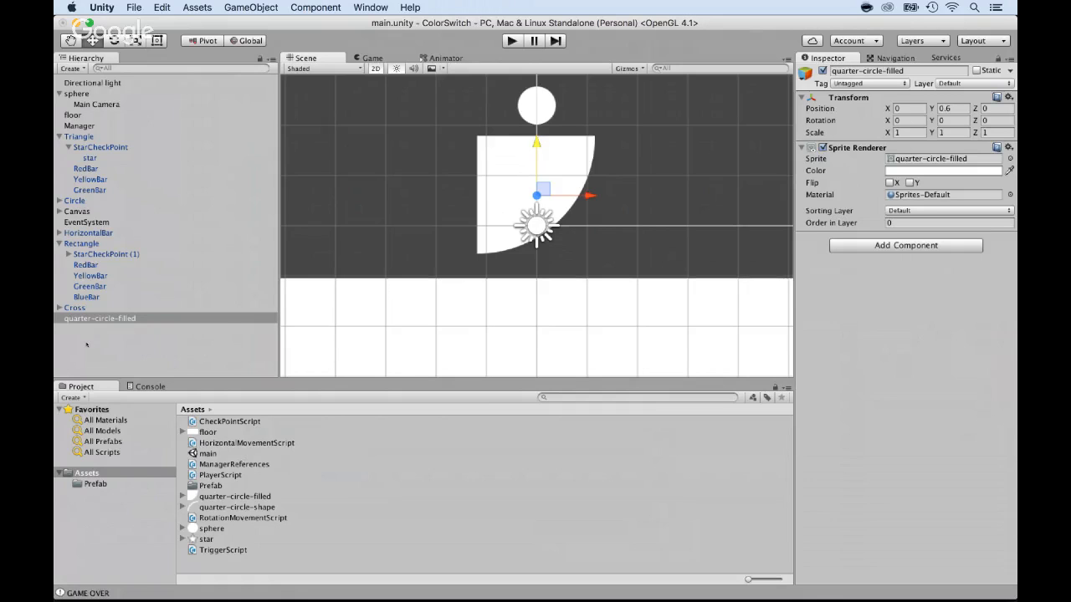
pyautogui.rightClick(88, 343)
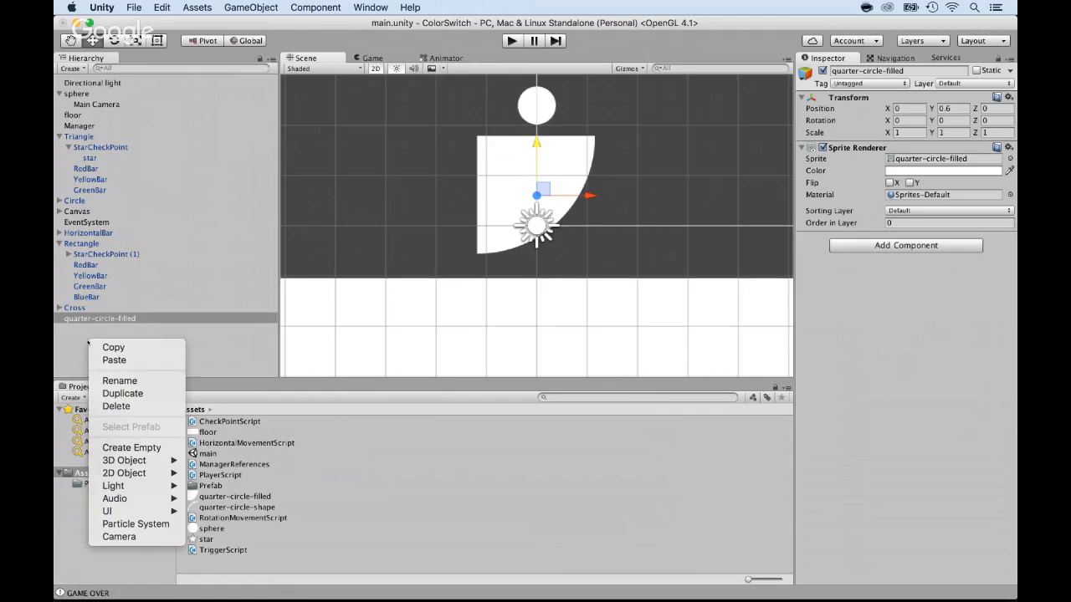
pyautogui.click(127, 449)
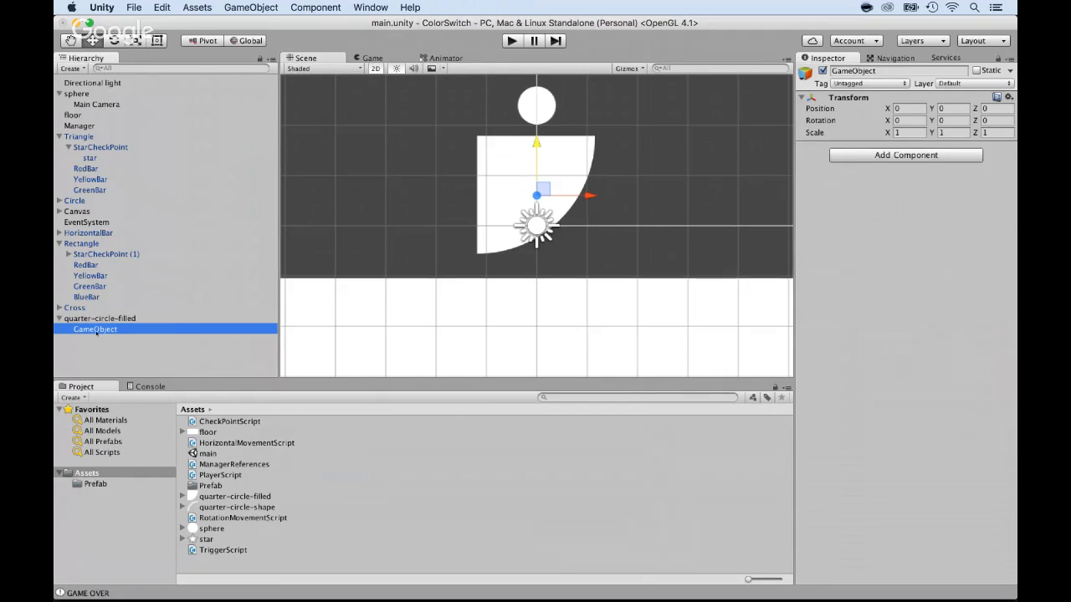
pyautogui.moveTo(96, 330); pyautogui.dragTo(66, 339)
# Rename the new empty object ColorSwitcherObject
pyautogui.press('Return')
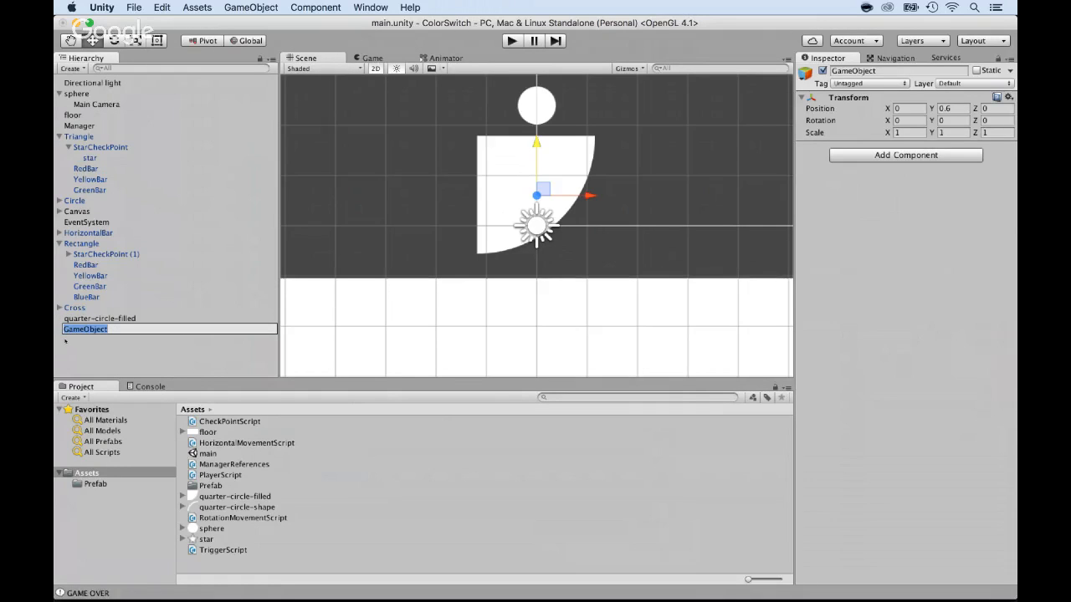
pyautogui.write('ColorS')
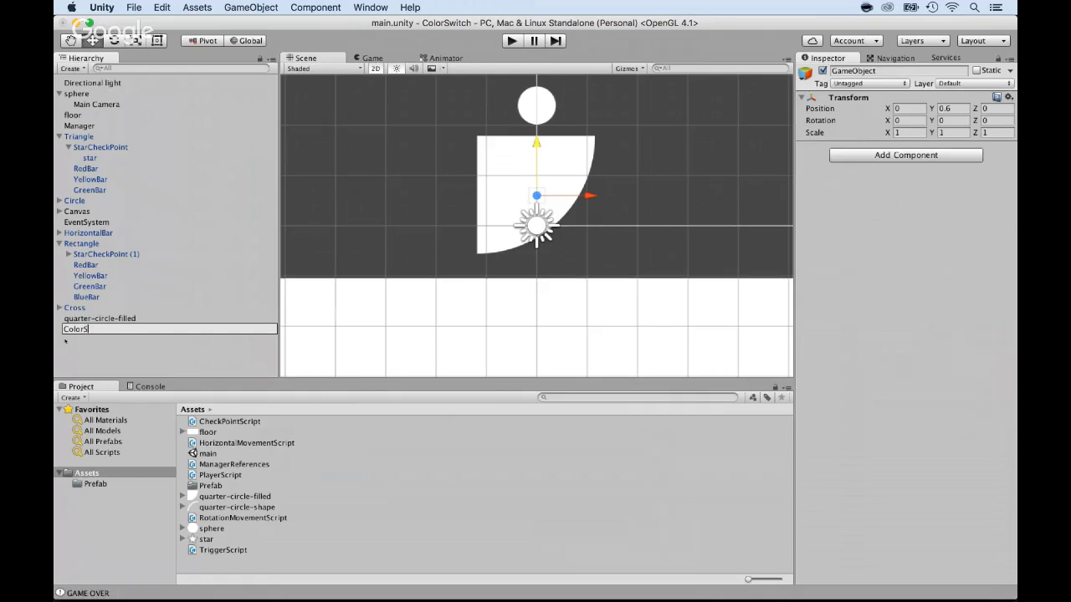
pyautogui.write('witcheObject')
pyautogui.press('Return')
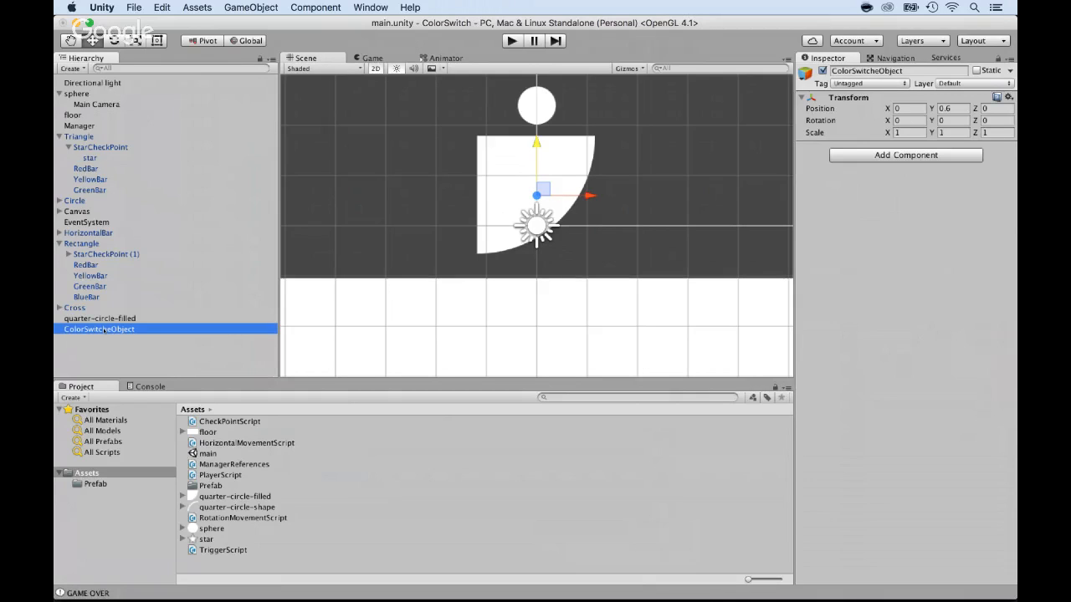
pyautogui.click(103, 331)
pyautogui.click(112, 329)
pyautogui.write('r')
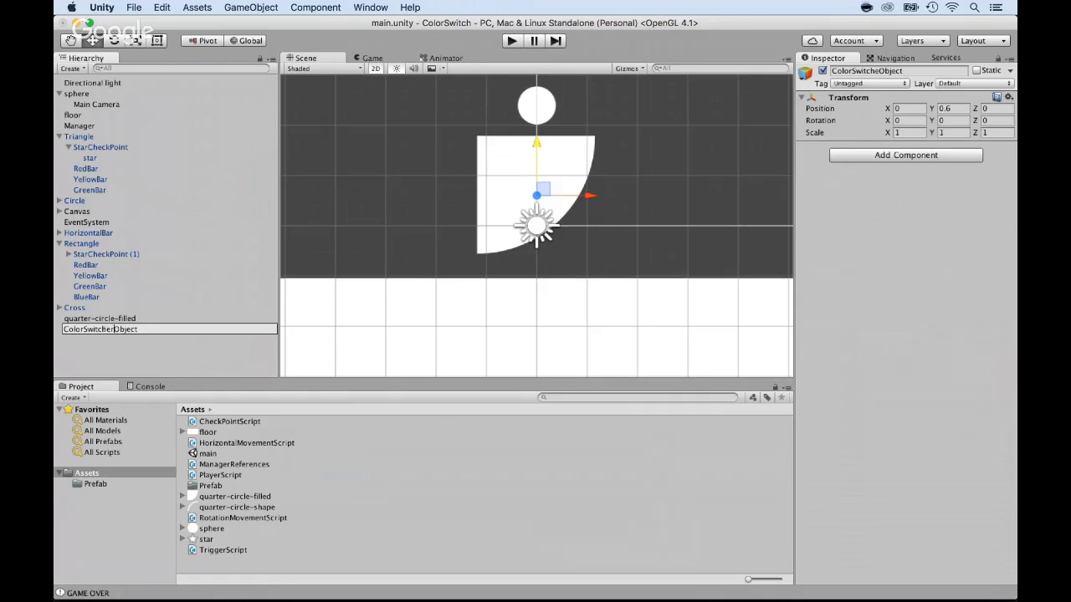
pyautogui.press('Return')
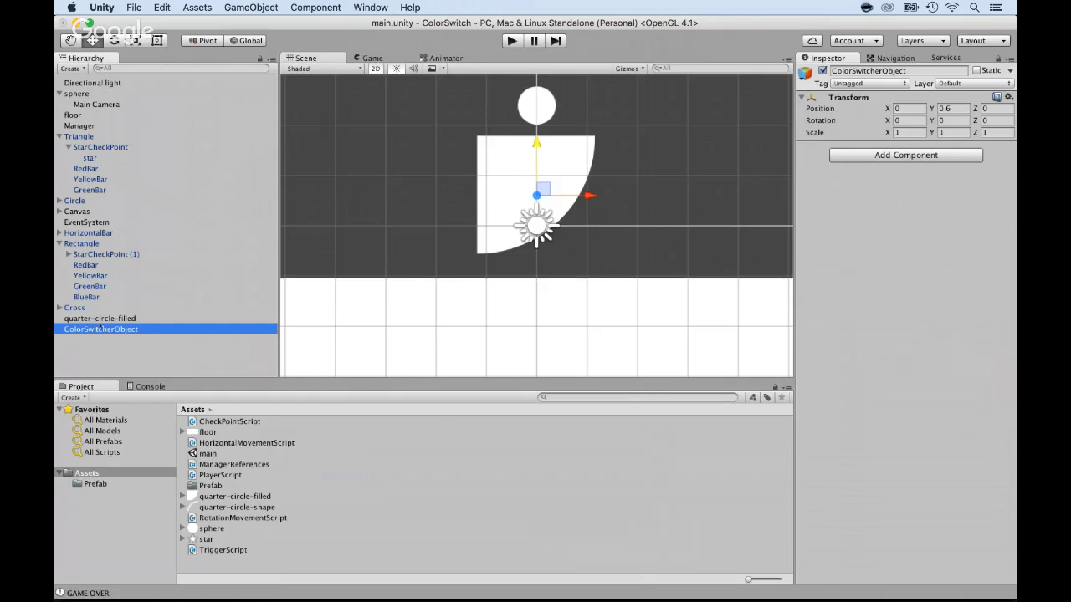
# Make quarter-circle-filled a child of ColorSwitcherObject and set the parent's Y position to 0
pyautogui.click(100, 318)
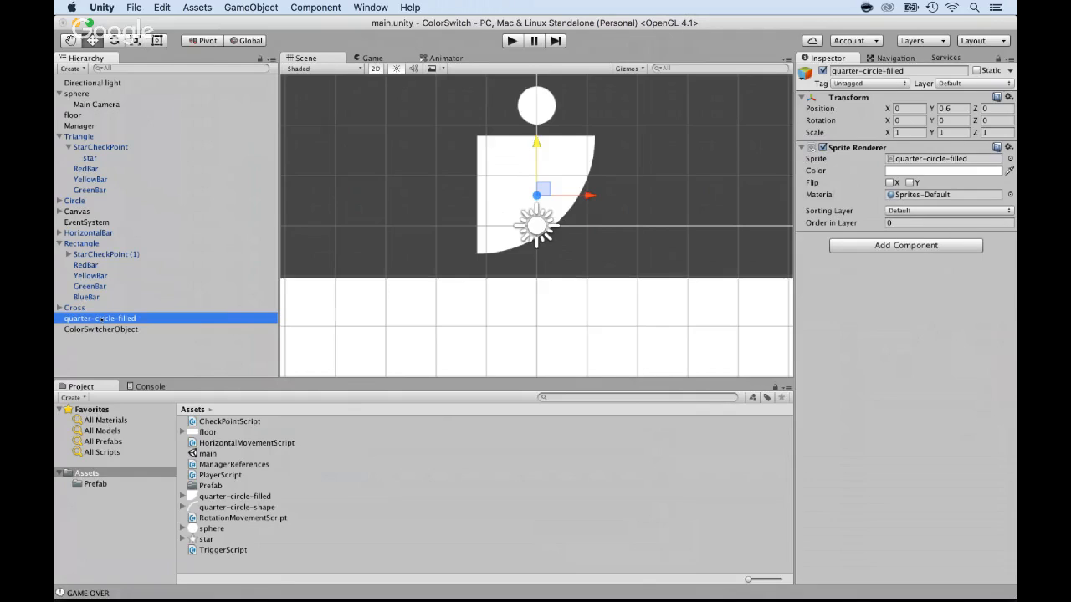
pyautogui.moveTo(100, 318)
pyautogui.mouseDown()
pyautogui.moveTo(118, 331)
pyautogui.moveTo(102, 319)
pyautogui.mouseUp()
pyautogui.click(104, 318)
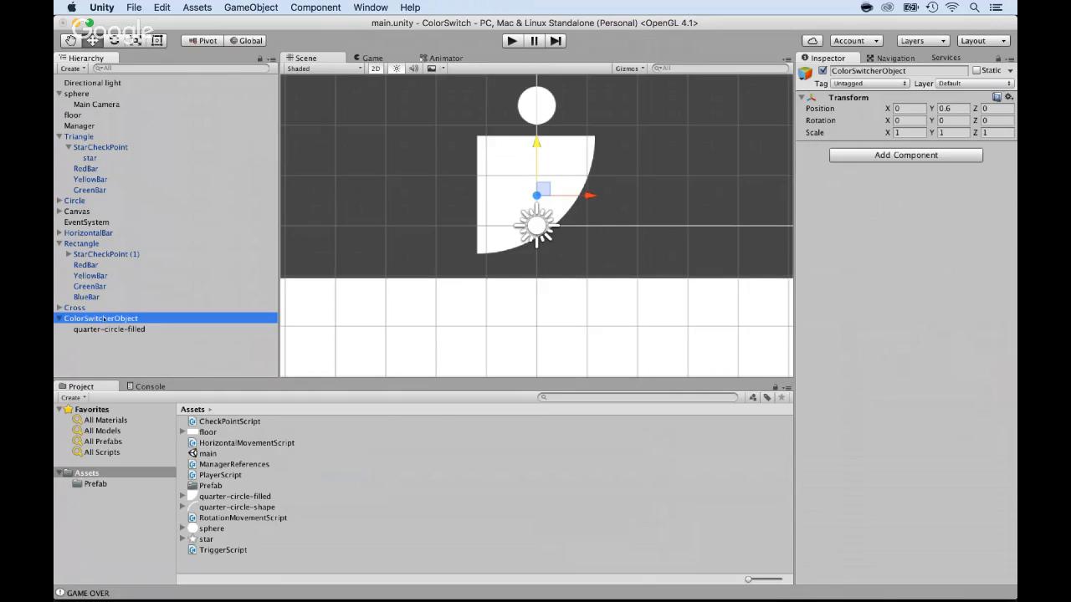
pyautogui.click(953, 108)
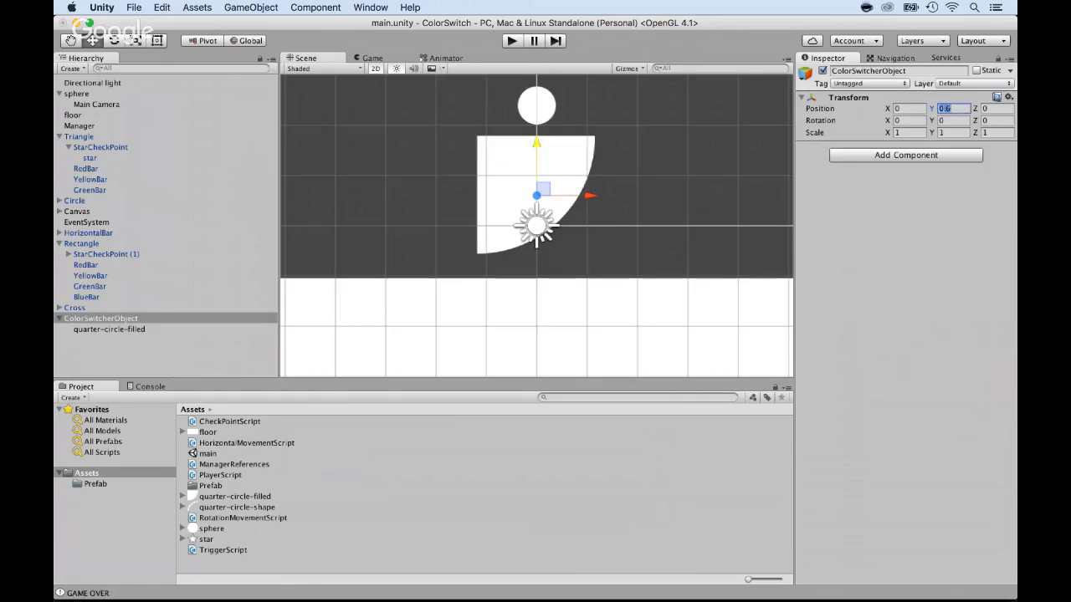
pyautogui.write('0')
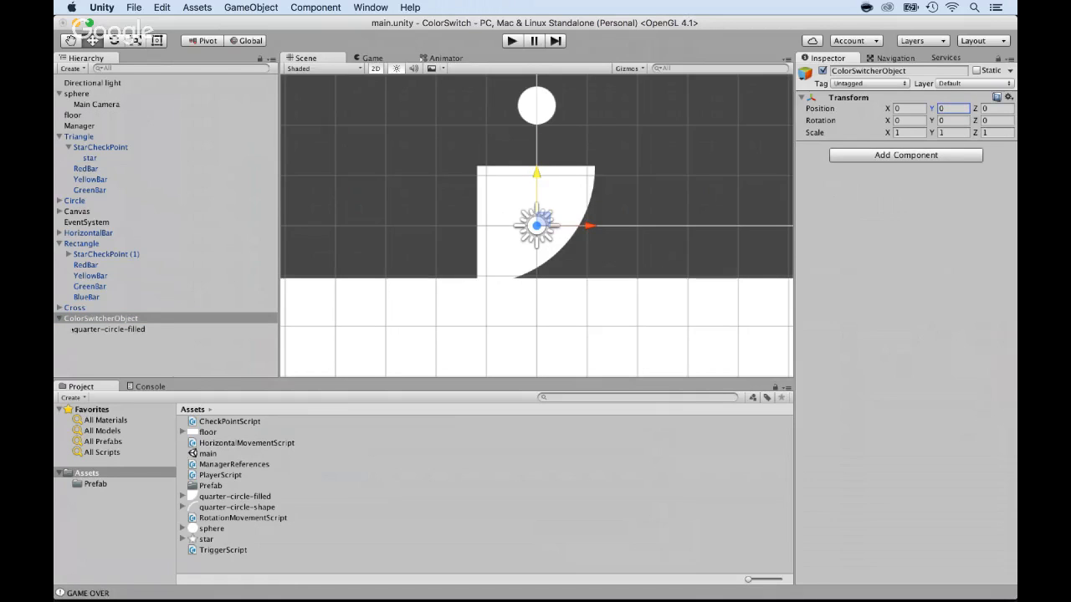
# Move the child quarter circle to X 1.18, Y -1.18 so its square corner sits on the parent's origin
pyautogui.click(84, 330)
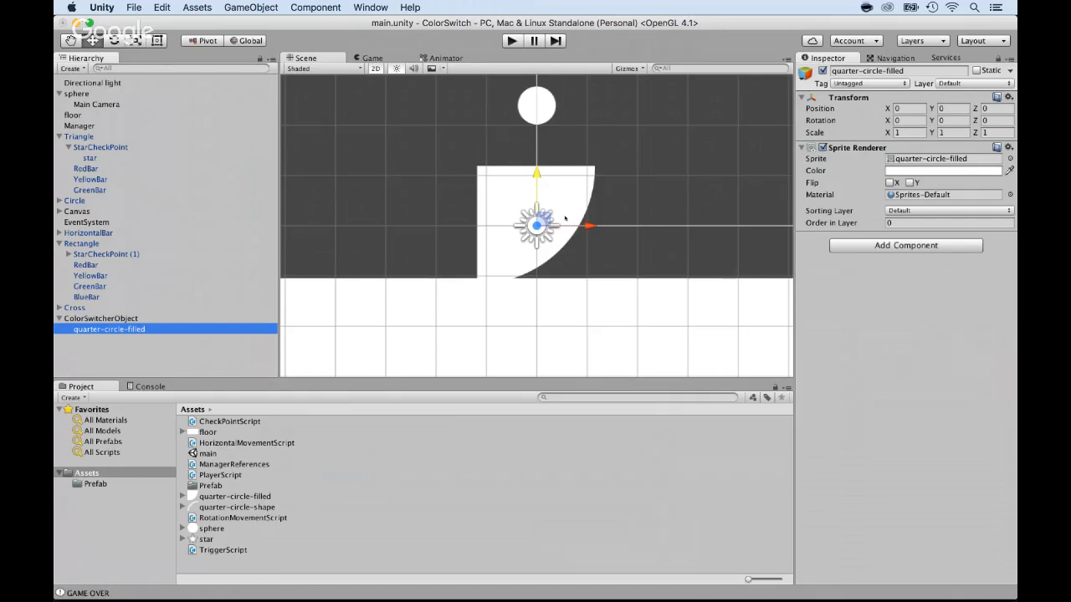
pyautogui.scroll(-2, 564, 217)
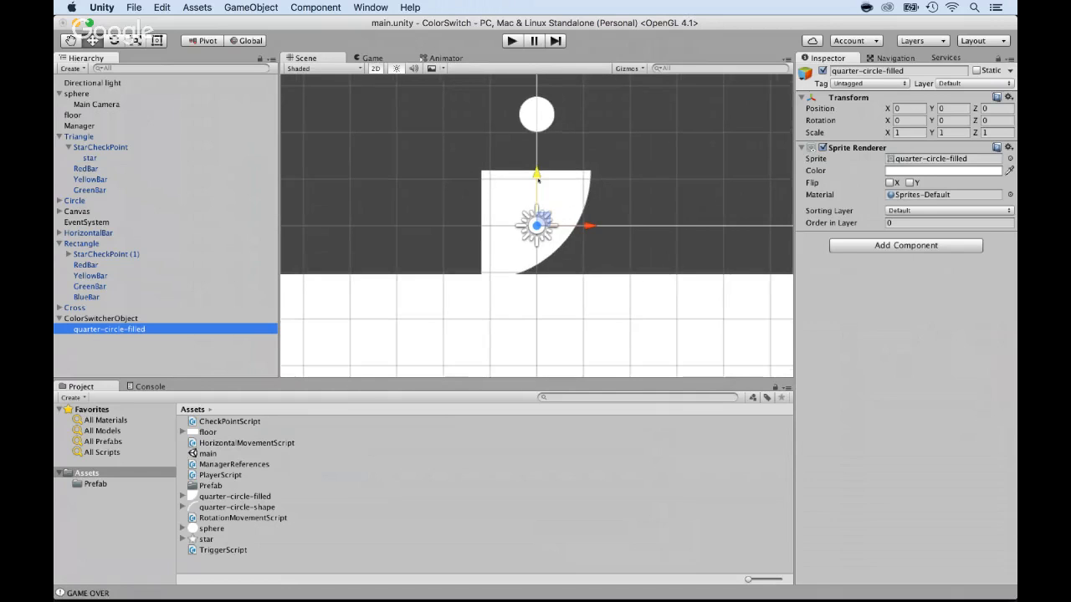
pyautogui.click(587, 225)
pyautogui.moveTo(589, 225); pyautogui.dragTo(648, 220)
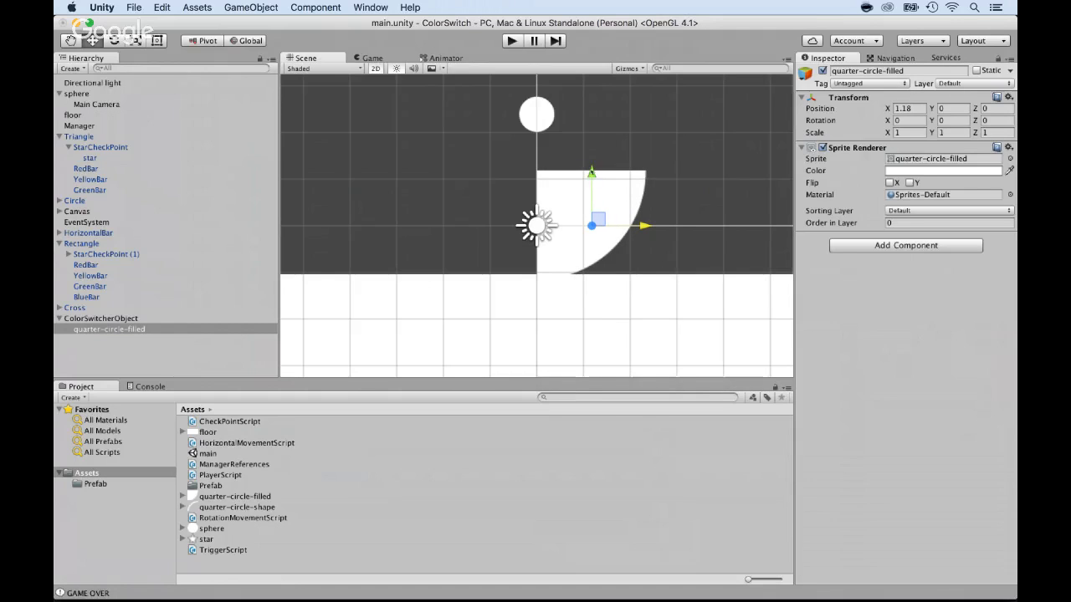
pyautogui.moveTo(592, 177); pyautogui.dragTo(601, 244)
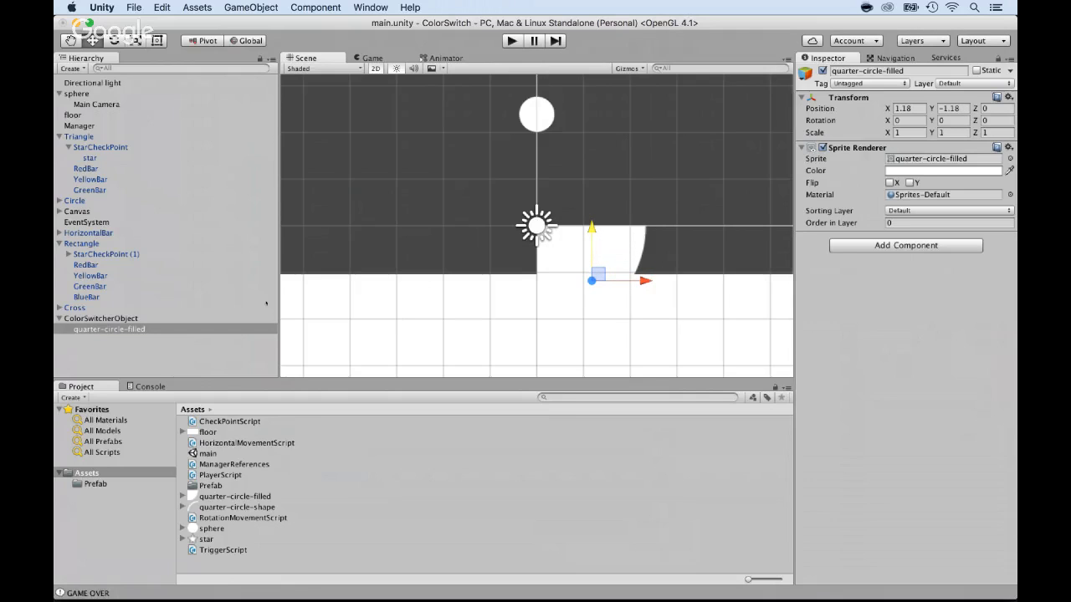
# Duplicate quarter-circle-filled three times inside ColorSwitcherObject
pyautogui.click(117, 331)
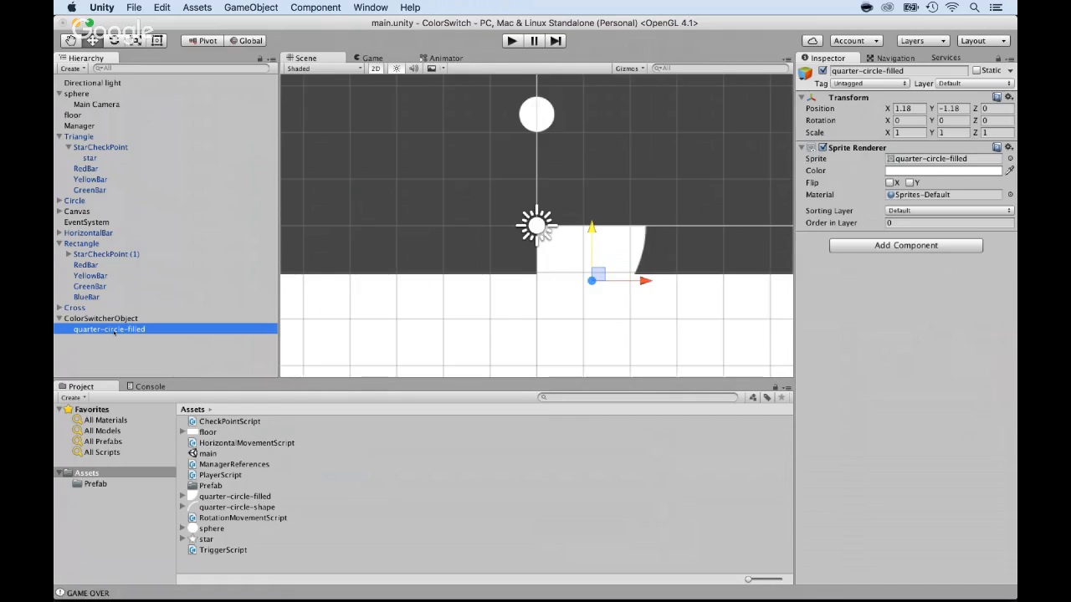
pyautogui.click(114, 330)
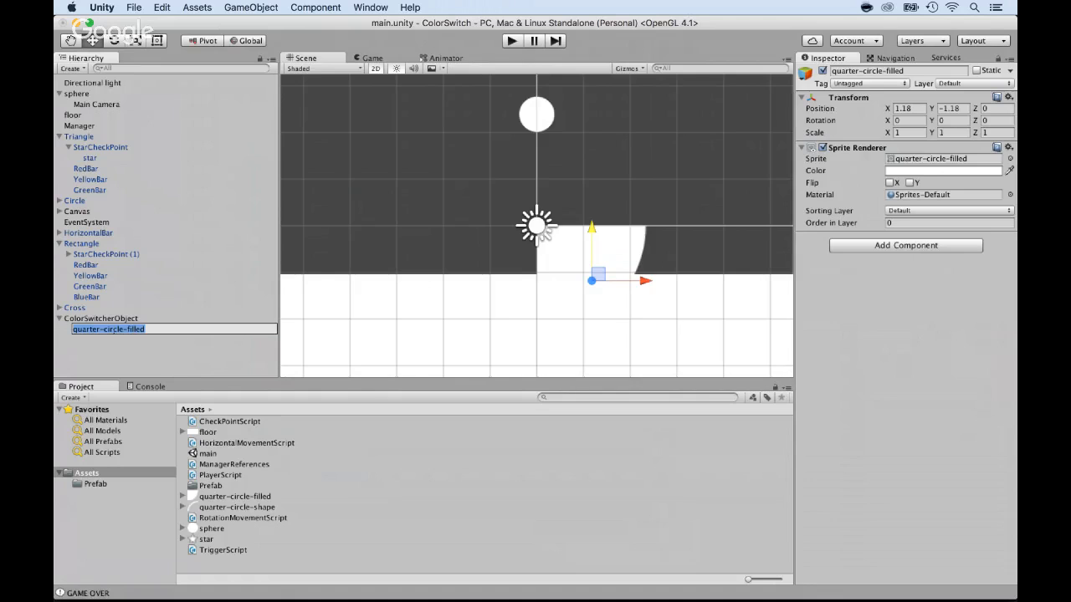
pyautogui.click(101, 319)
pyautogui.click(101, 330)
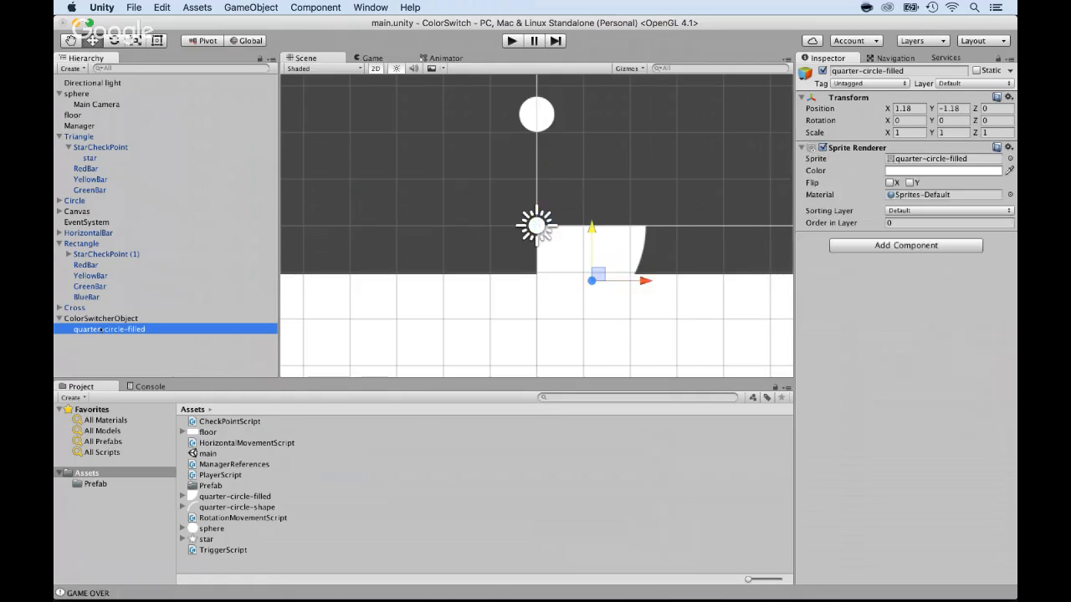
pyautogui.press('super+d')
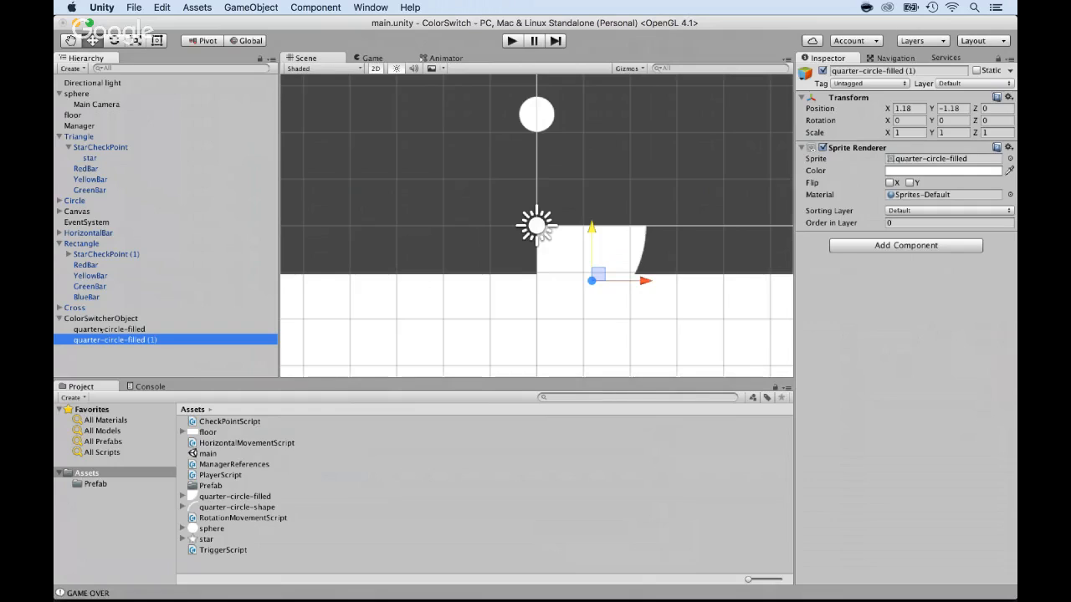
pyautogui.press('super+d')
pyautogui.press('super+d')
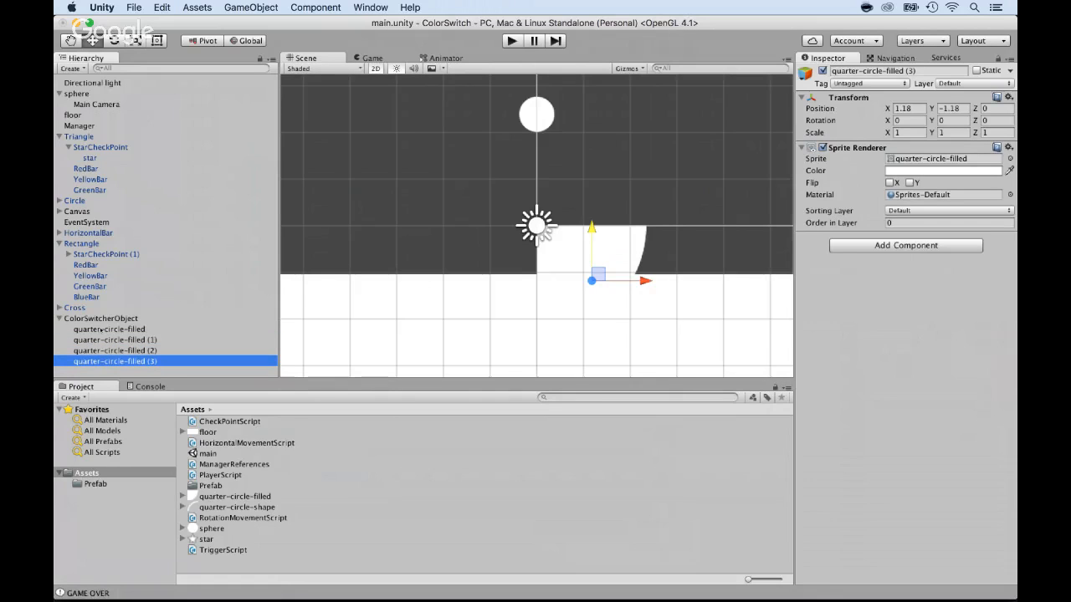
# Rotate quarter-circle-filled (1) to 90 degrees on Z and move it up to Y 1.15, above the original piece
pyautogui.click(101, 330)
pyautogui.click(106, 340)
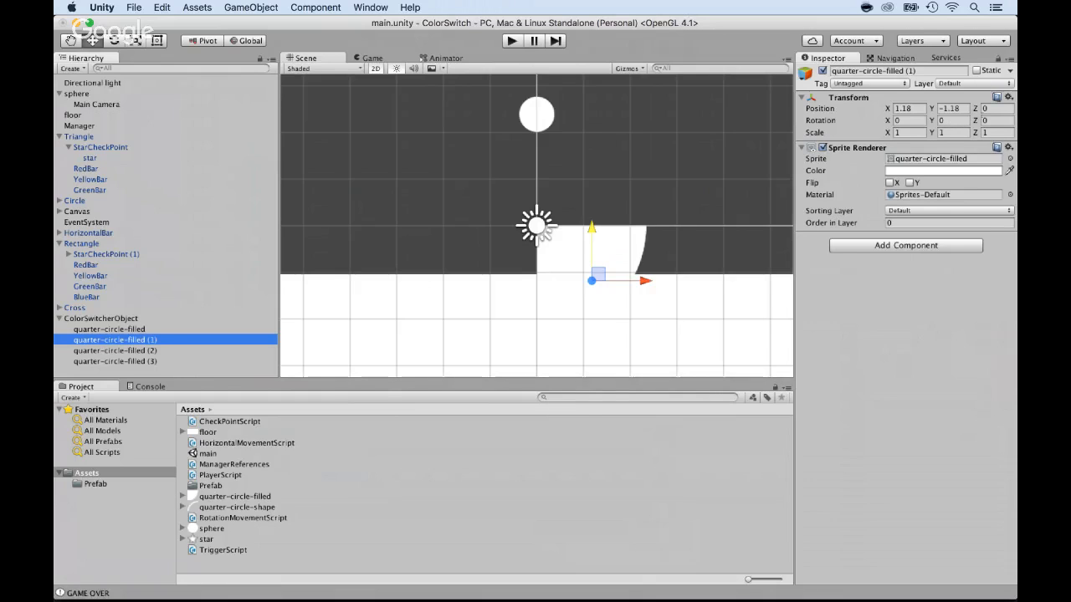
pyautogui.click(995, 119)
pyautogui.write('90')
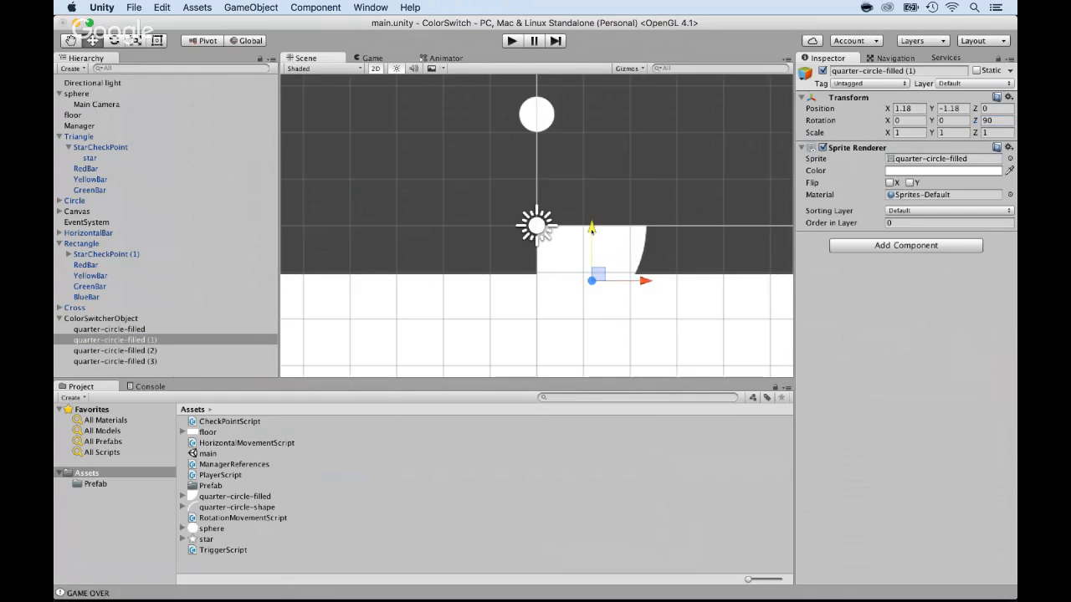
pyautogui.moveTo(583, 231); pyautogui.dragTo(575, 111)
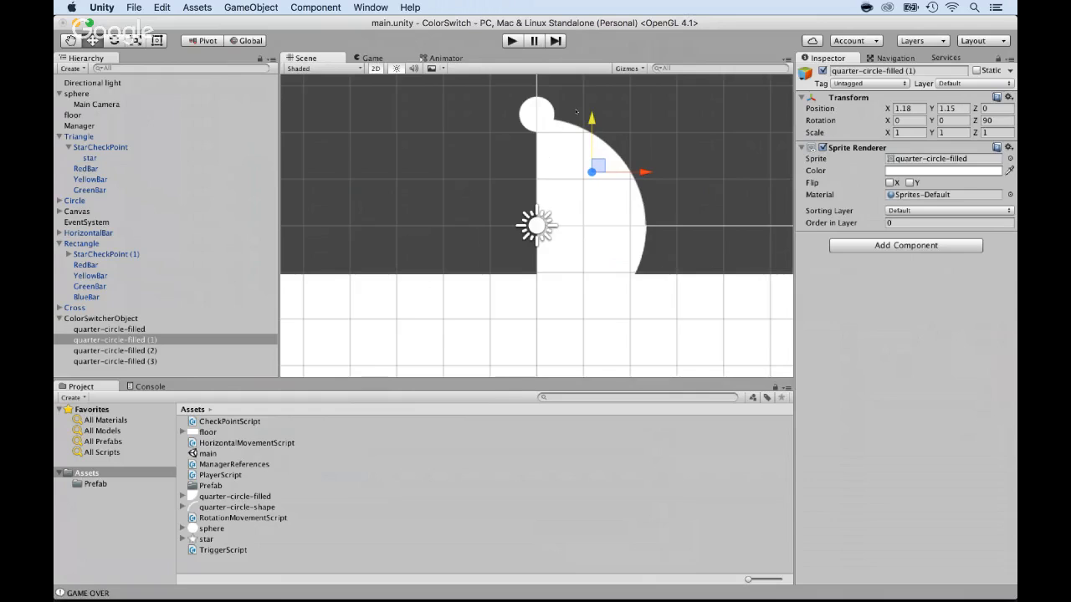
# Rotate quarter-circle-filled (2) to 180 degrees on Z and place it at X -1.15, Y 1.14 as the upper-left quarter
pyautogui.click(115, 350)
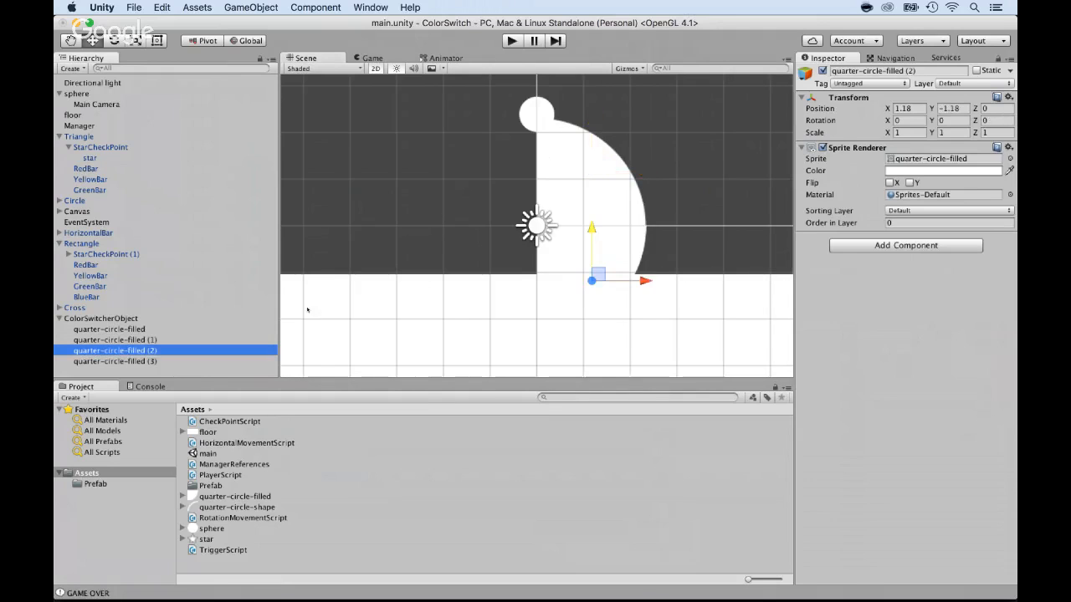
pyautogui.click(994, 121)
pyautogui.write('1')
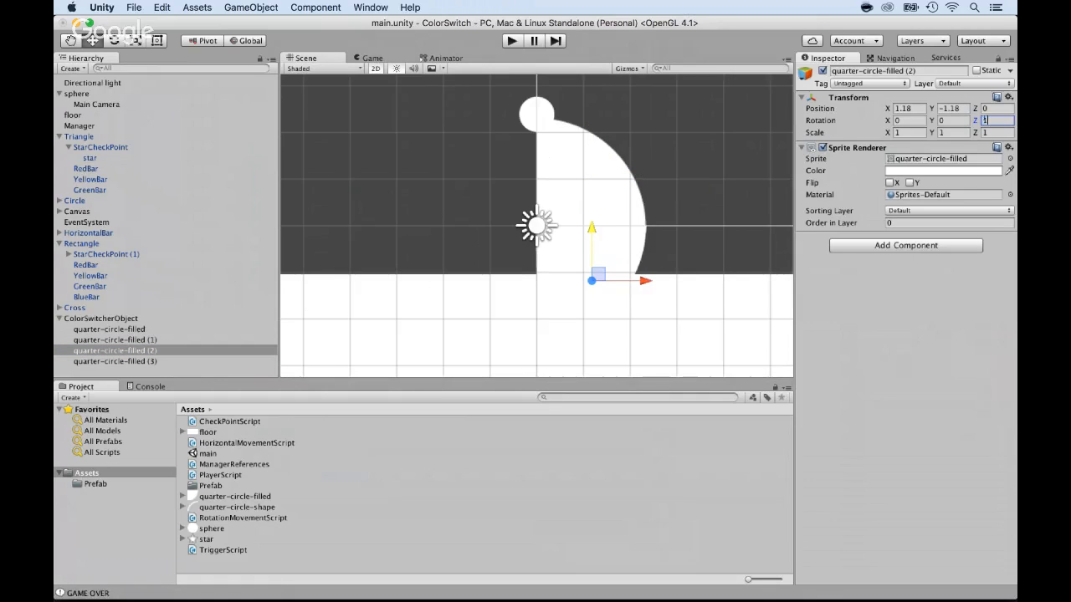
pyautogui.write('80')
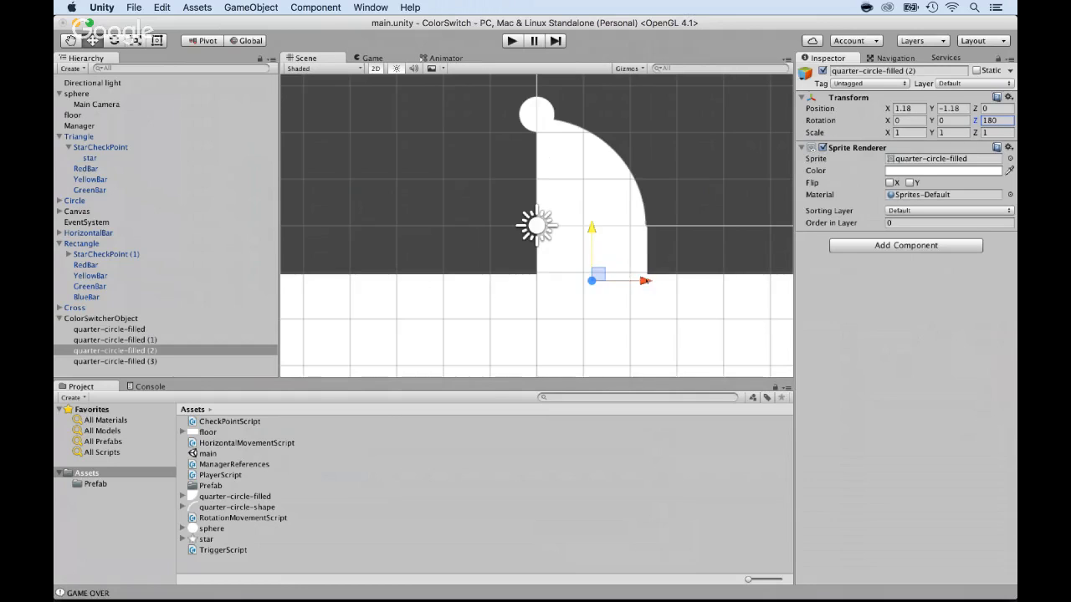
pyautogui.moveTo(591, 267); pyautogui.dragTo(452, 116)
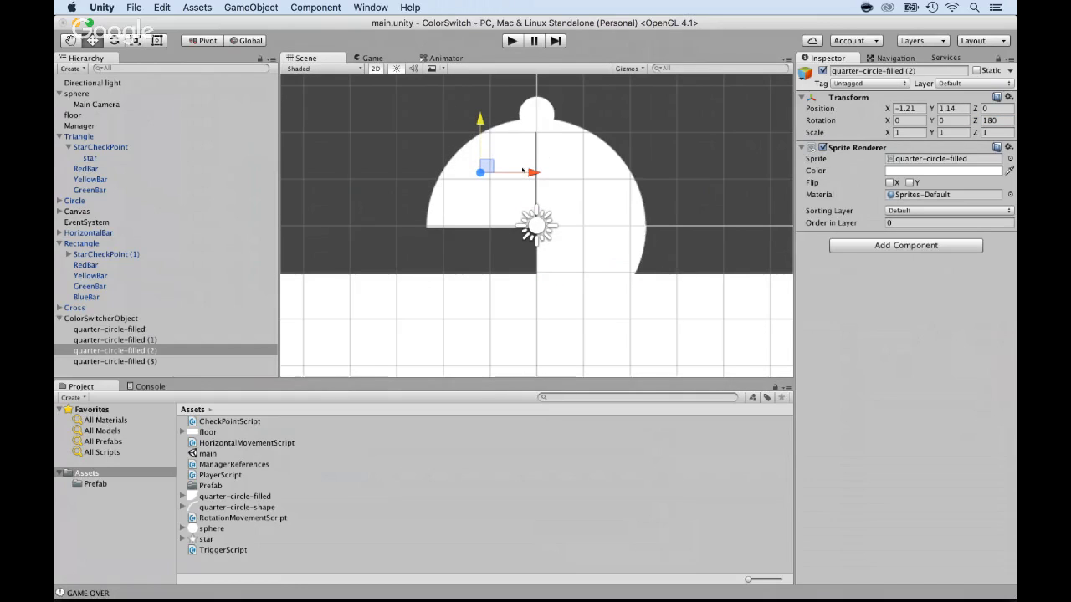
pyautogui.moveTo(533, 172); pyautogui.dragTo(535, 172)
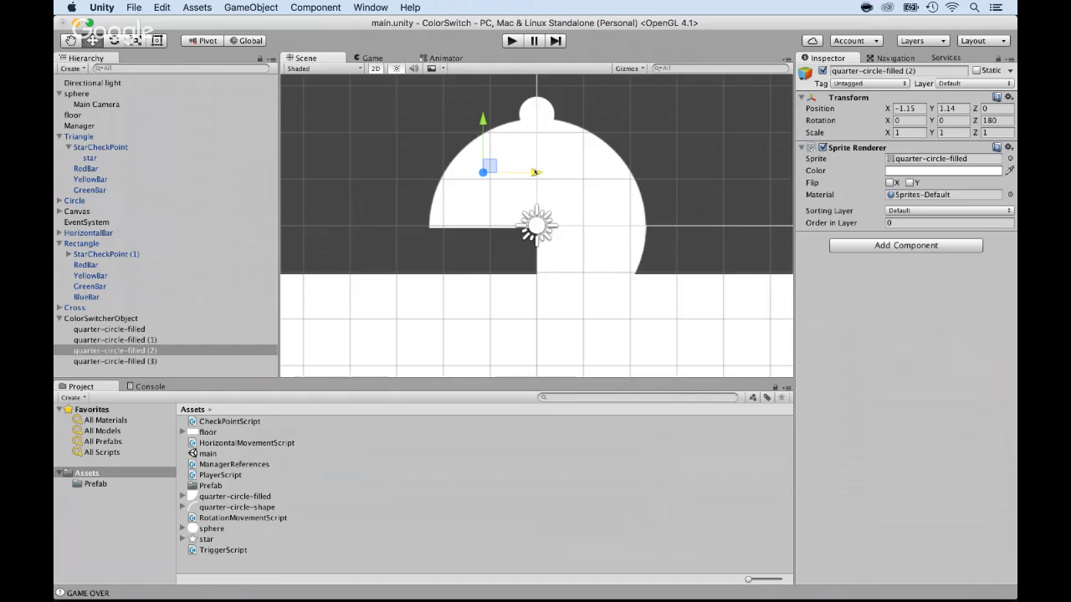
# Rotate quarter-circle-filled (3) to 270 degrees on Z and move it to X -1.16 to complete the circle
pyautogui.click(115, 360)
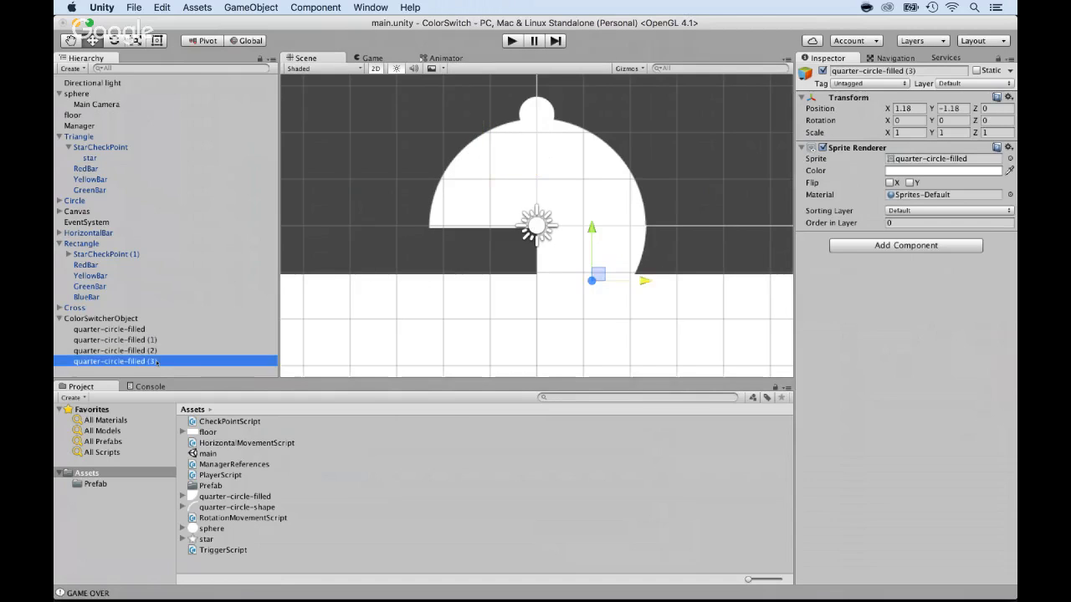
pyautogui.click(991, 119)
pyautogui.write('270')
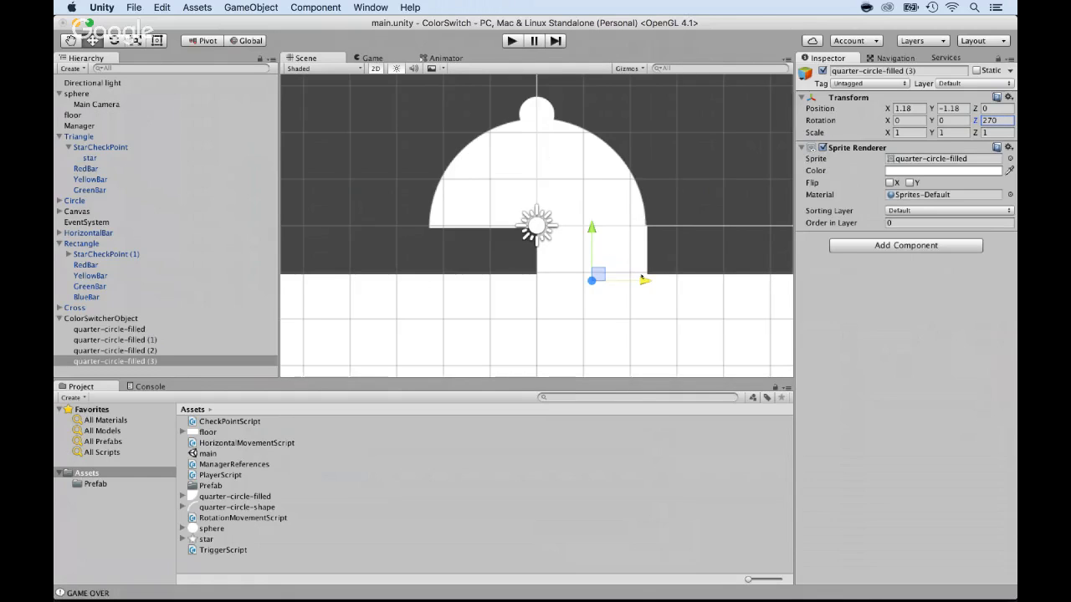
pyautogui.moveTo(643, 279); pyautogui.dragTo(533, 280)
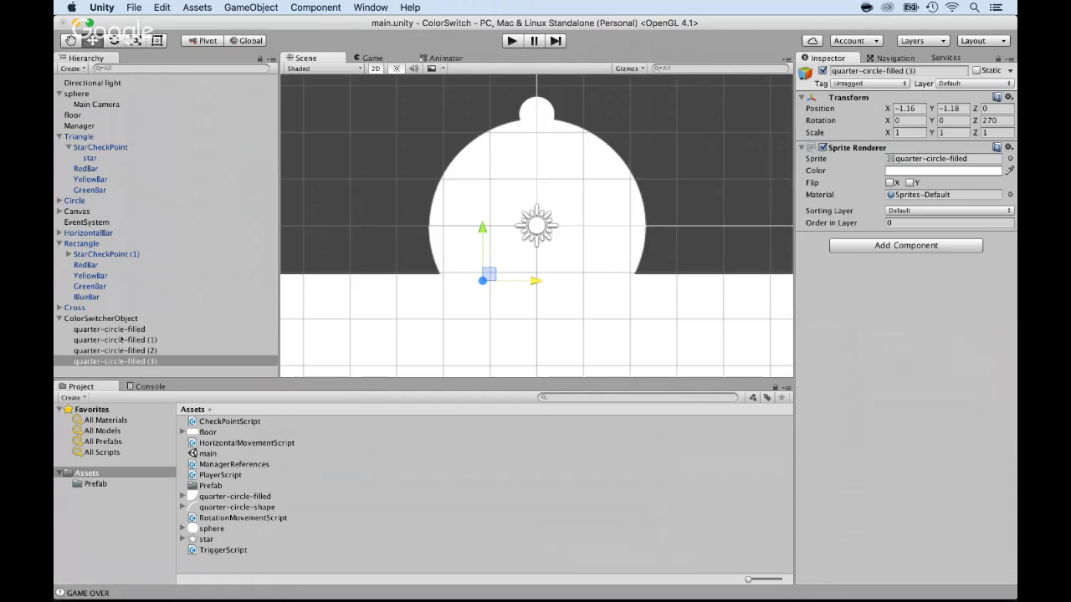
# Color the original quarter-circle-filled sprite pure red (FF0000FF)
pyautogui.click(124, 330)
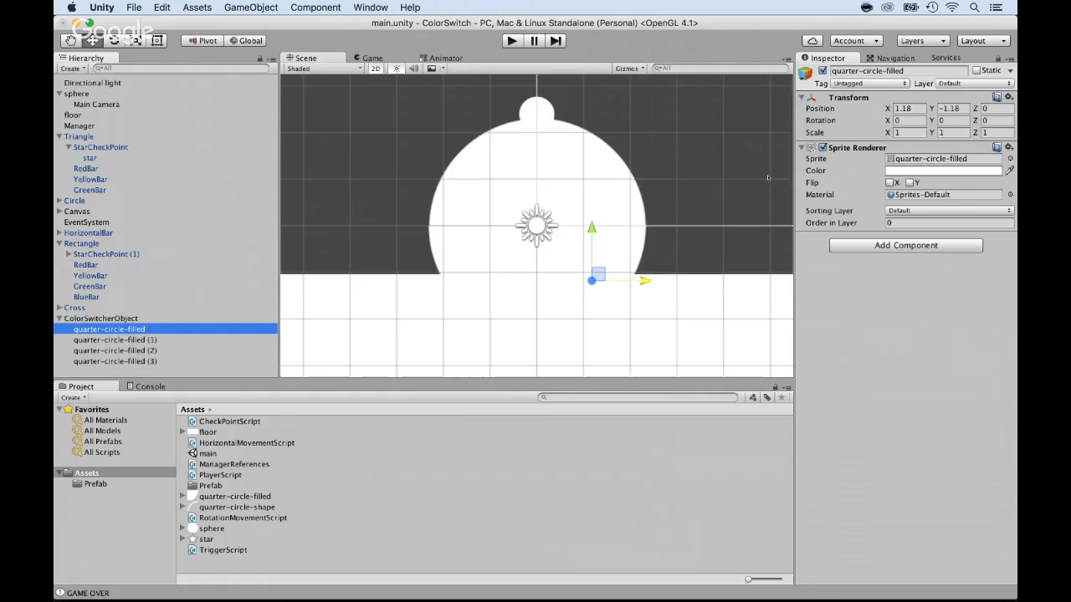
pyautogui.click(919, 170)
pyautogui.moveTo(739, 190); pyautogui.dragTo(753, 179)
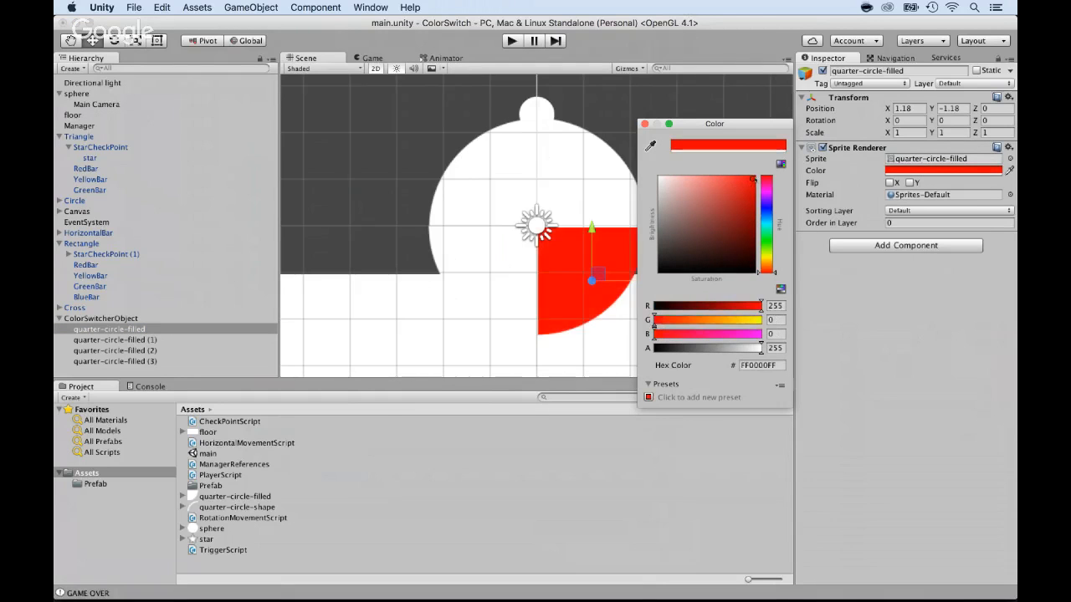
# Color the quarter-circle-filled (1) sprite a bright, fully saturated yellow
pyautogui.click(644, 124)
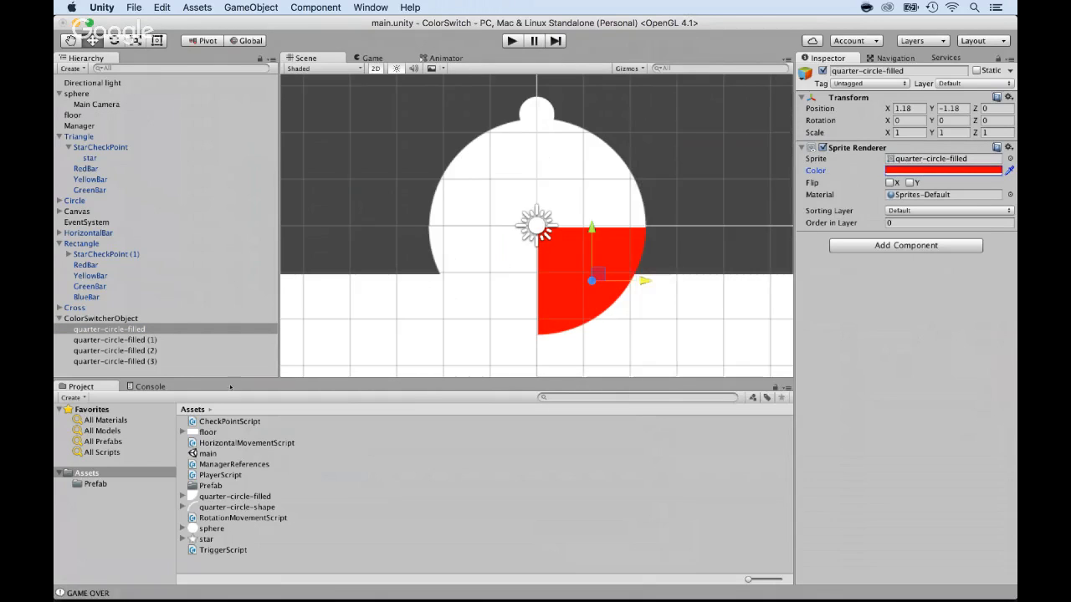
pyautogui.click(125, 340)
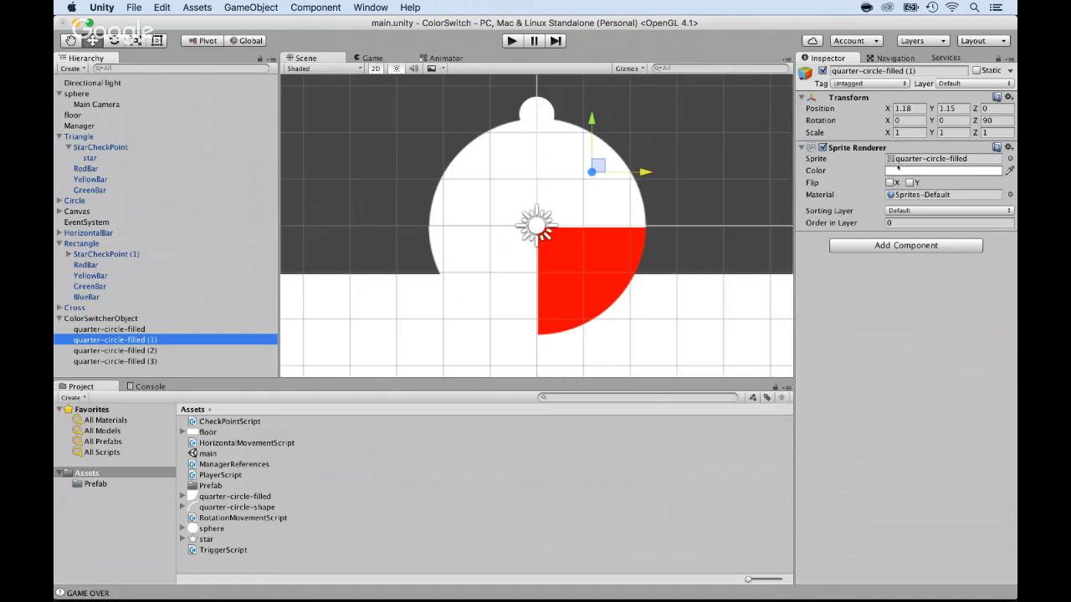
pyautogui.click(898, 170)
pyautogui.click(768, 257)
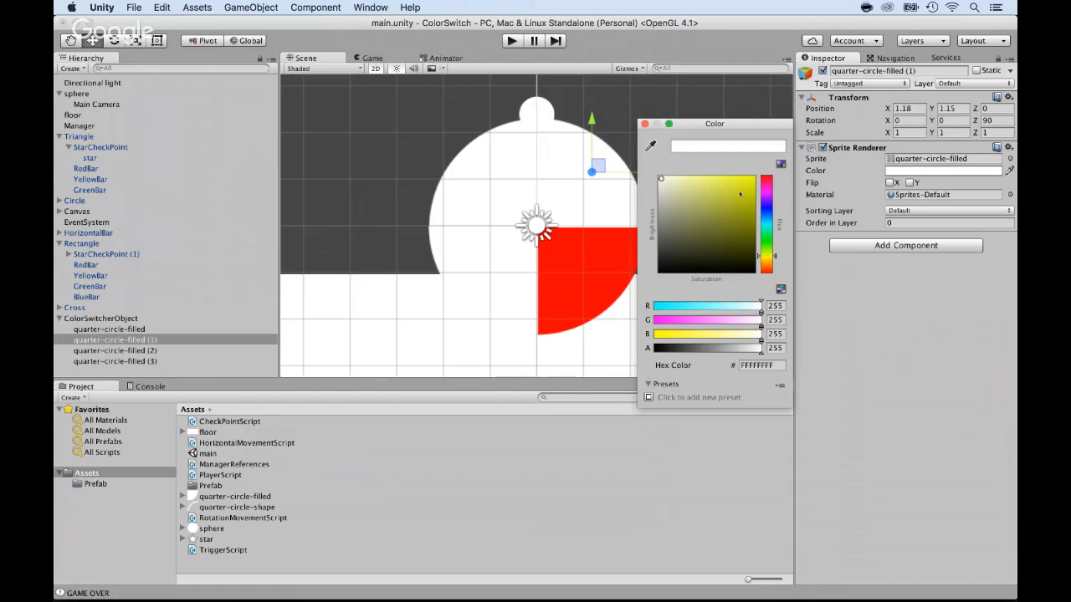
pyautogui.moveTo(741, 194); pyautogui.dragTo(757, 175)
pyautogui.click(644, 124)
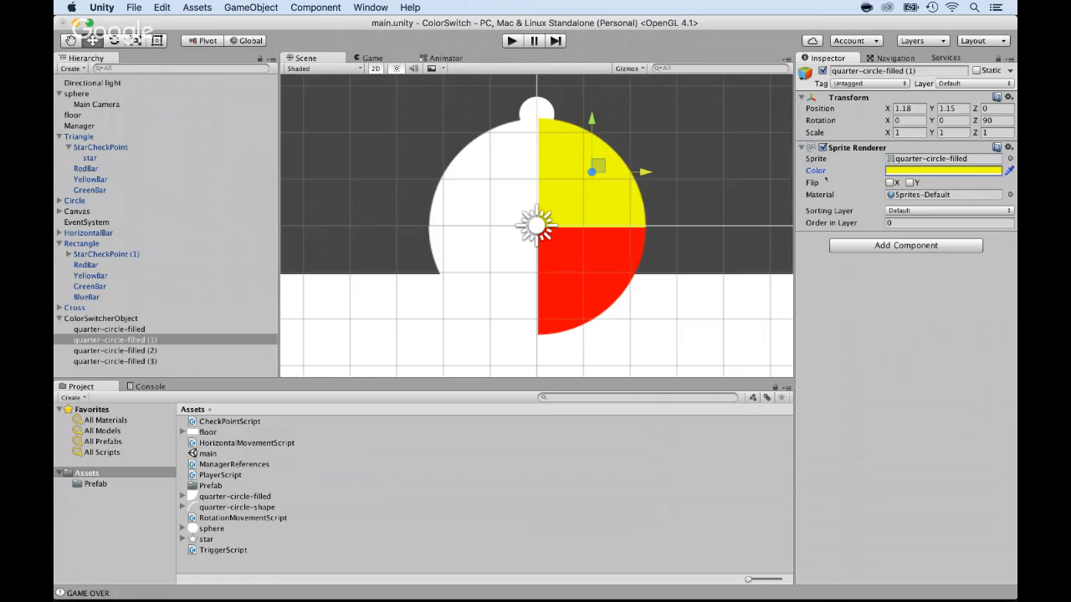
# Color the quarter-circle-filled (2) sprite light blue, with R 0, G 192 and B 255
pyautogui.click(110, 350)
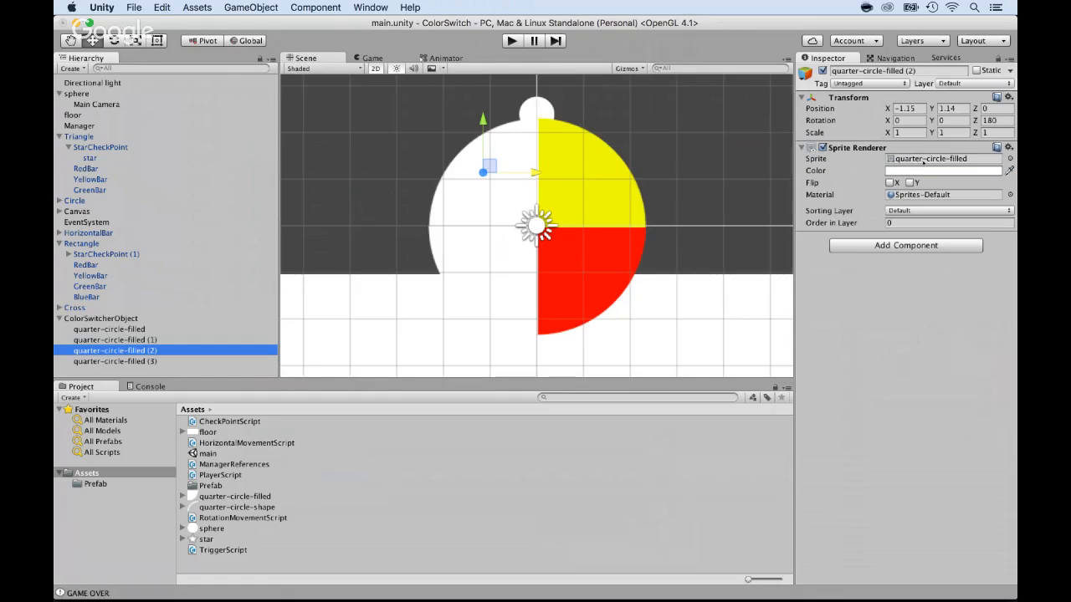
pyautogui.click(921, 170)
pyautogui.click(766, 221)
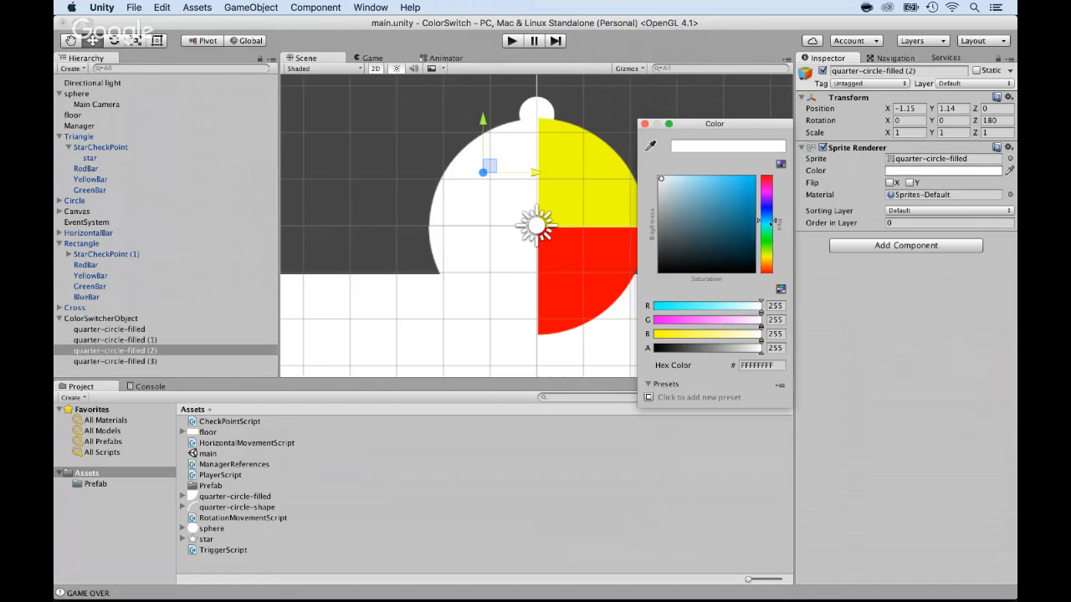
pyautogui.moveTo(754, 204); pyautogui.dragTo(763, 171)
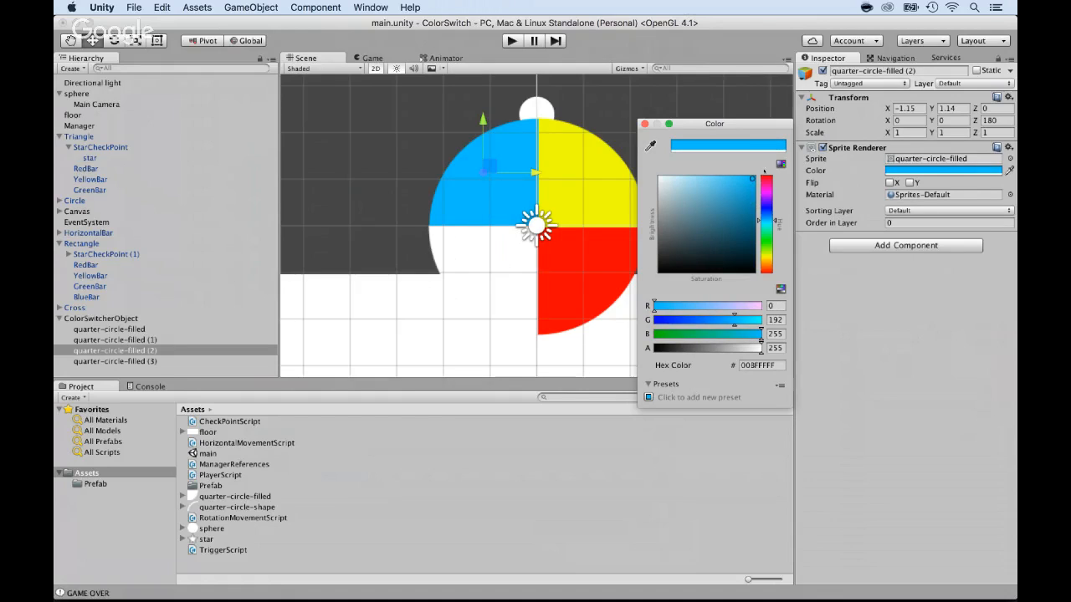
pyautogui.click(644, 124)
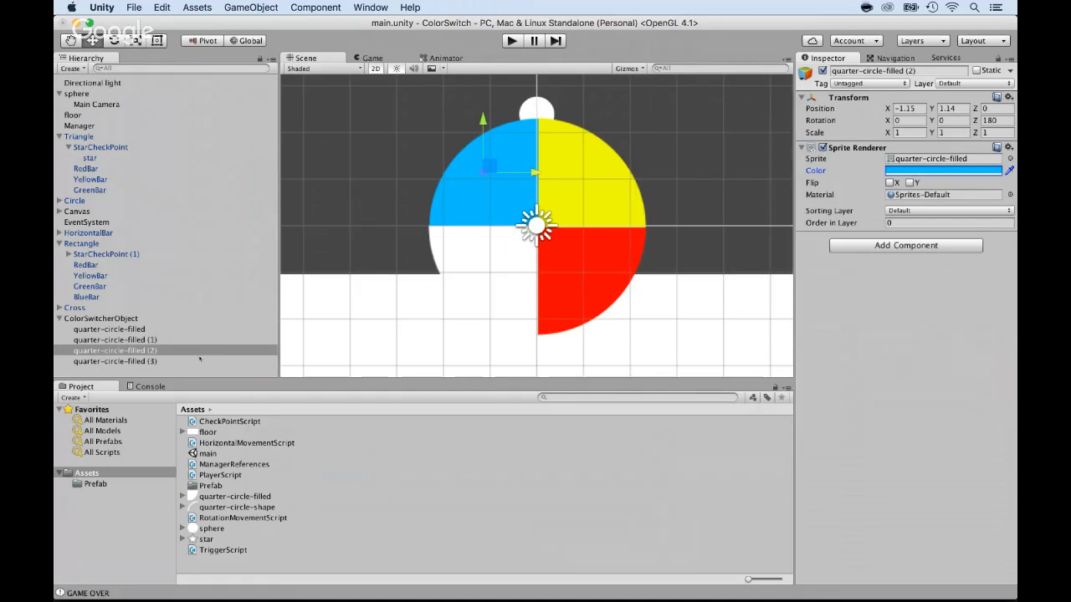
# Color the quarter-circle-filled (3) sprite bright green (00FF21FF)
pyautogui.click(123, 361)
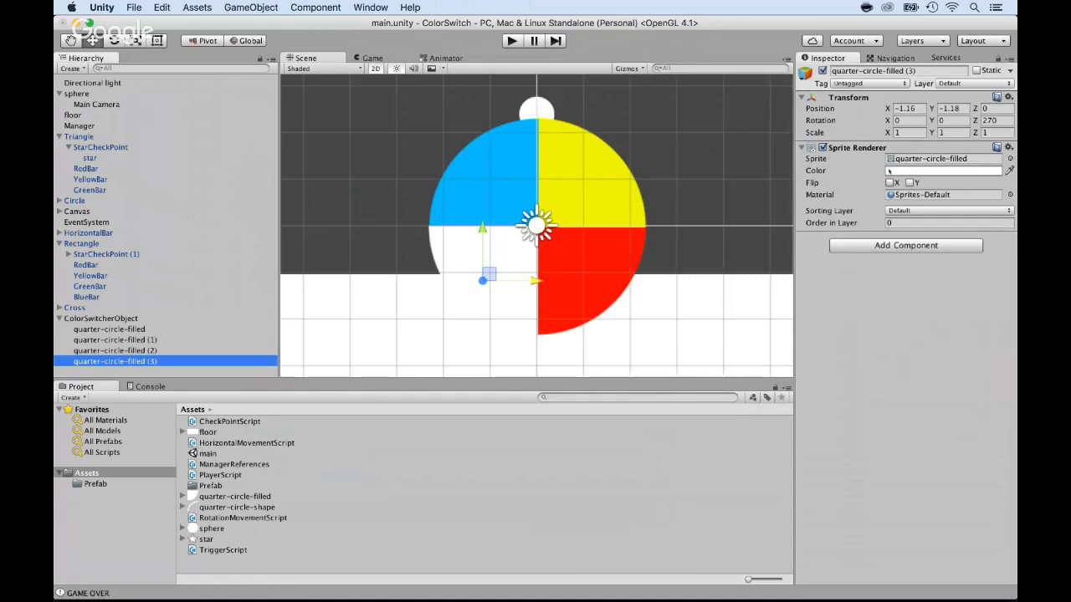
pyautogui.click(943, 170)
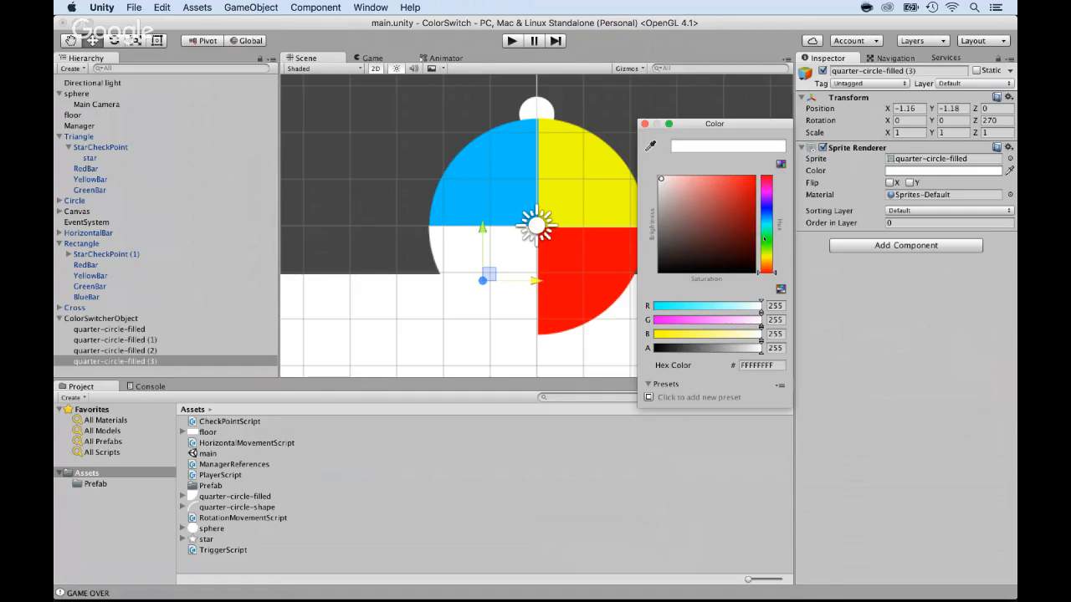
pyautogui.click(764, 239)
pyautogui.moveTo(737, 192); pyautogui.dragTo(784, 143)
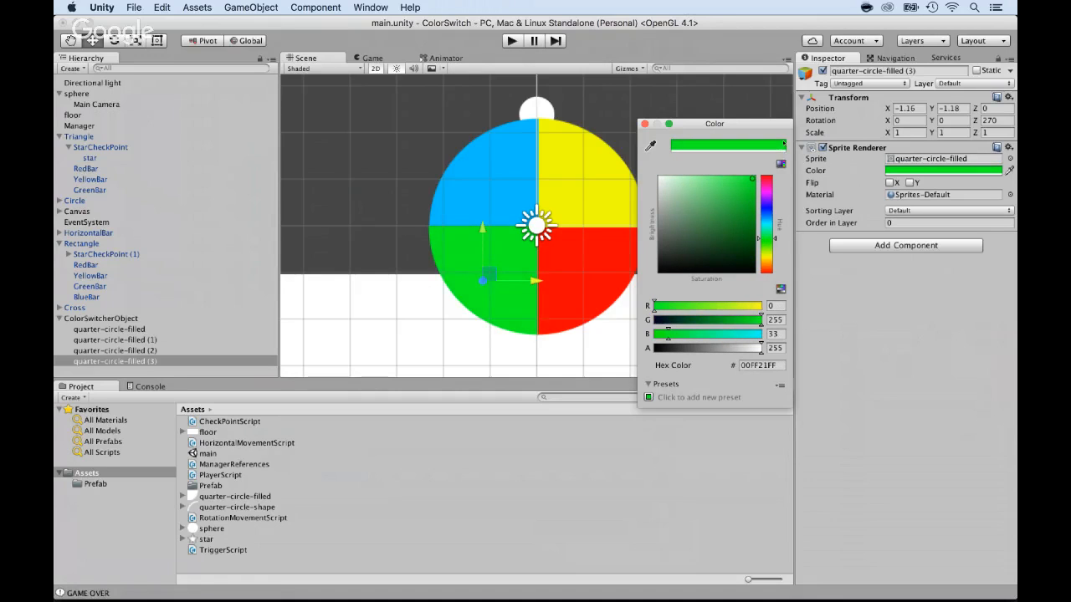
pyautogui.click(644, 124)
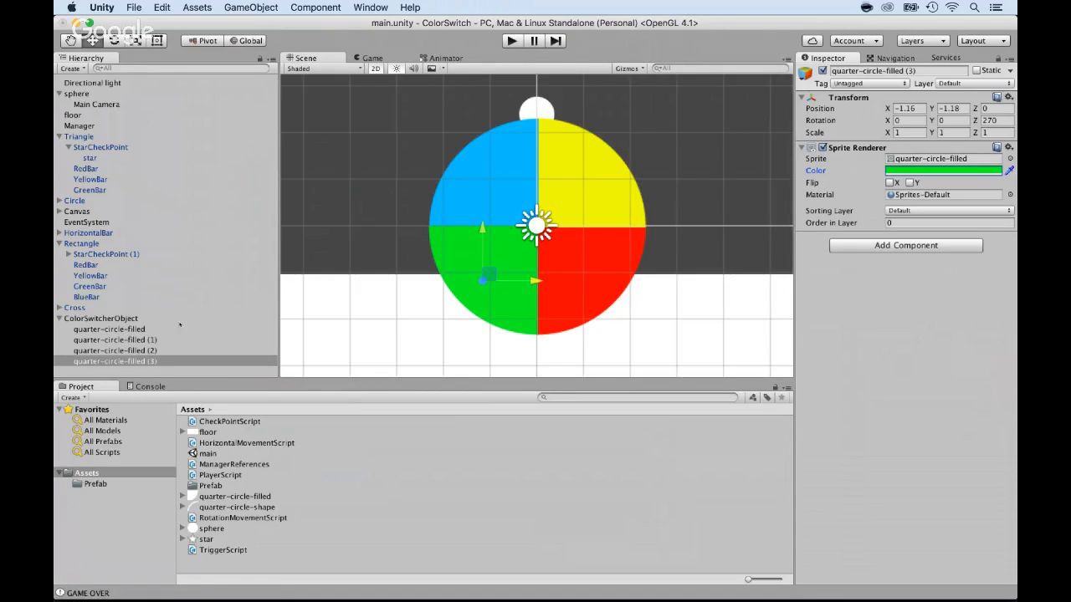
# Add a Box Collider 2D component to the parent ColorSwitcherObject
pyautogui.click(100, 317)
pyautogui.scroll(-5, 497, 212)
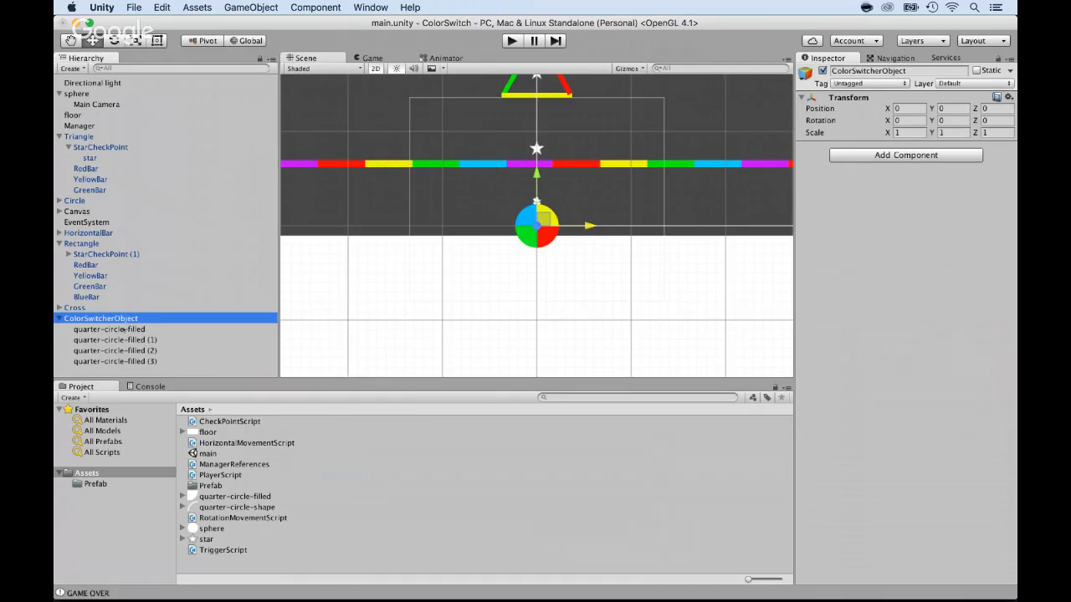
pyautogui.press('Return')
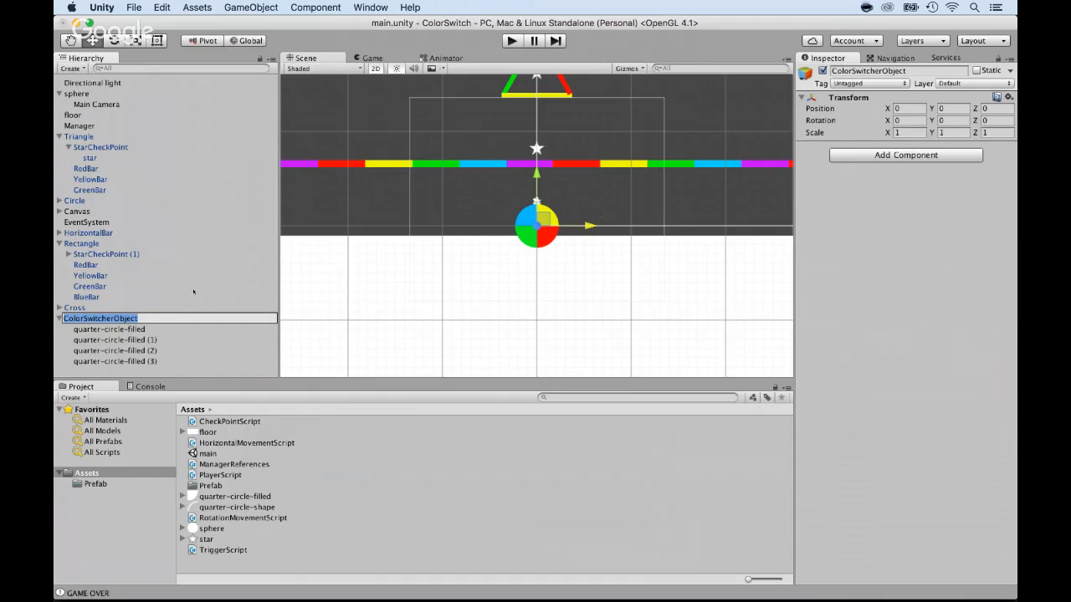
pyautogui.click(59, 319)
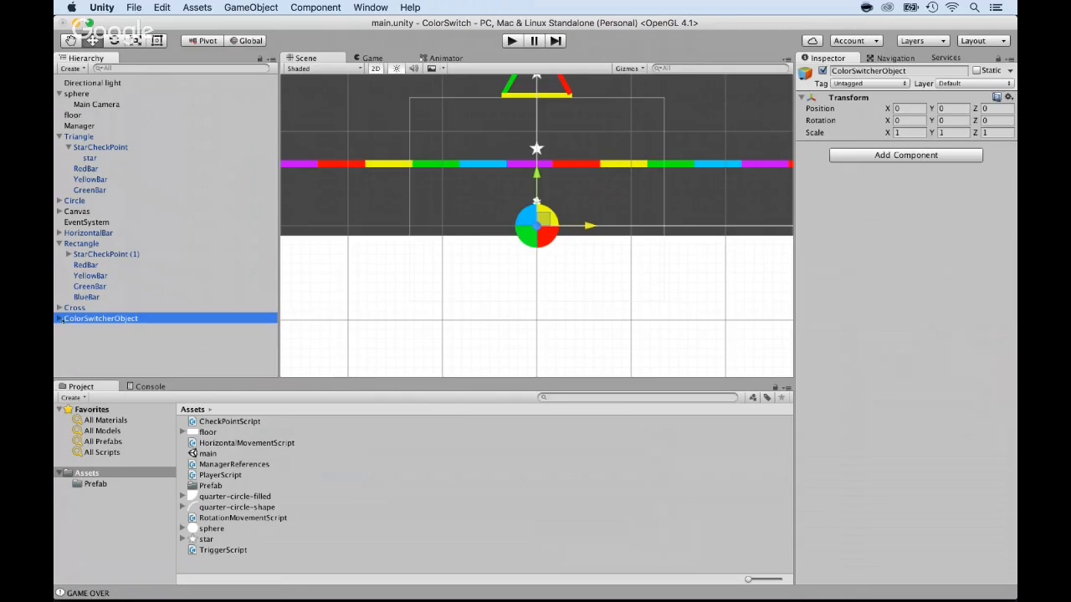
pyautogui.click(59, 319)
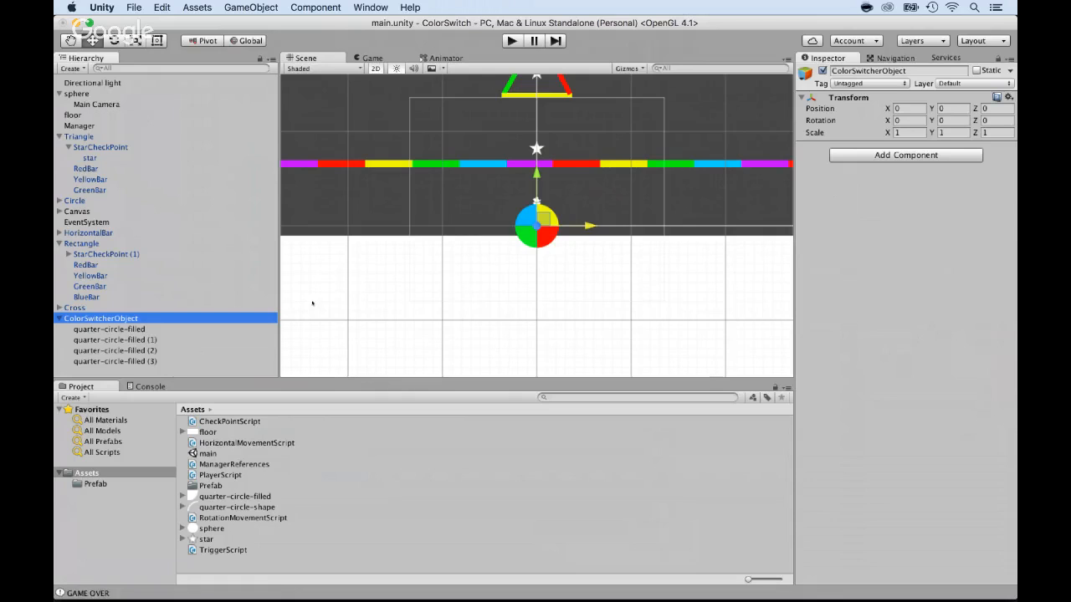
pyautogui.press('super+shift+a')
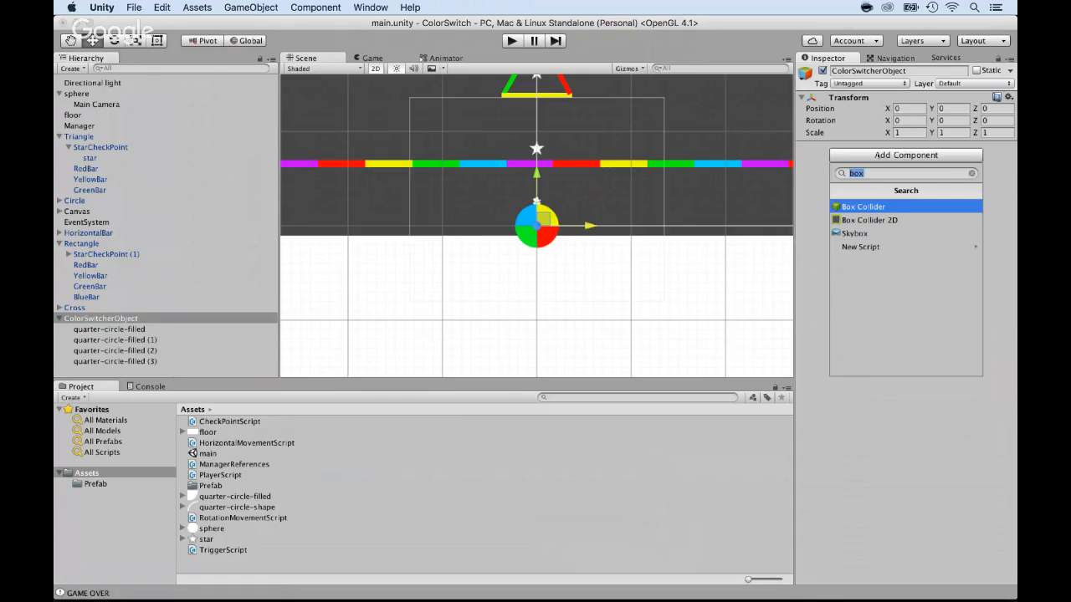
pyautogui.click(876, 219)
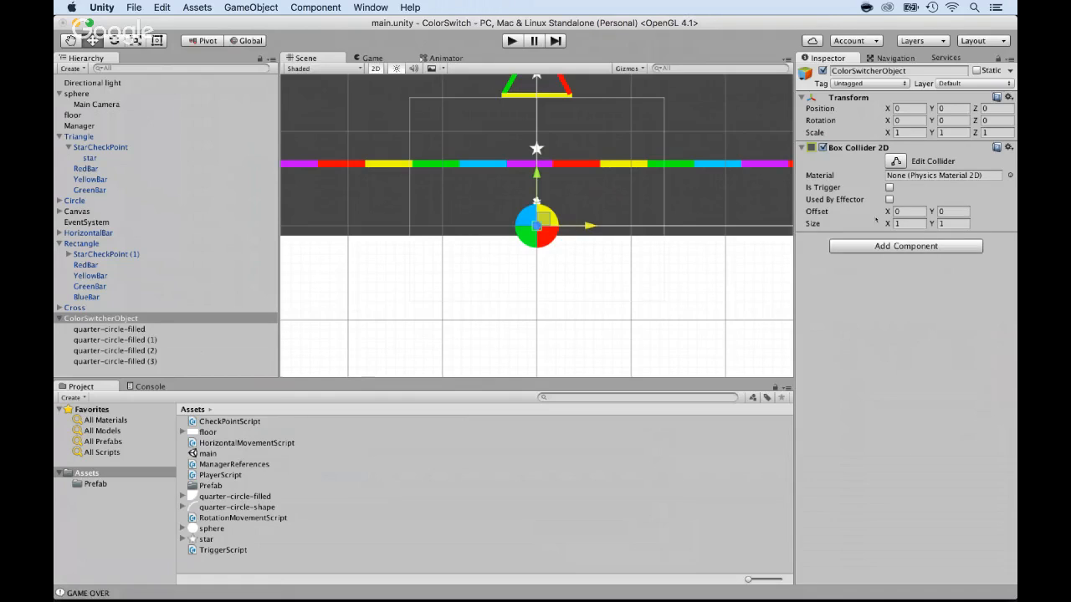
# Enlarge the ColorSwitcherObject's box collider to a size of X 7.44 and Y 4.63 so it encloses the circle
pyautogui.press('f')
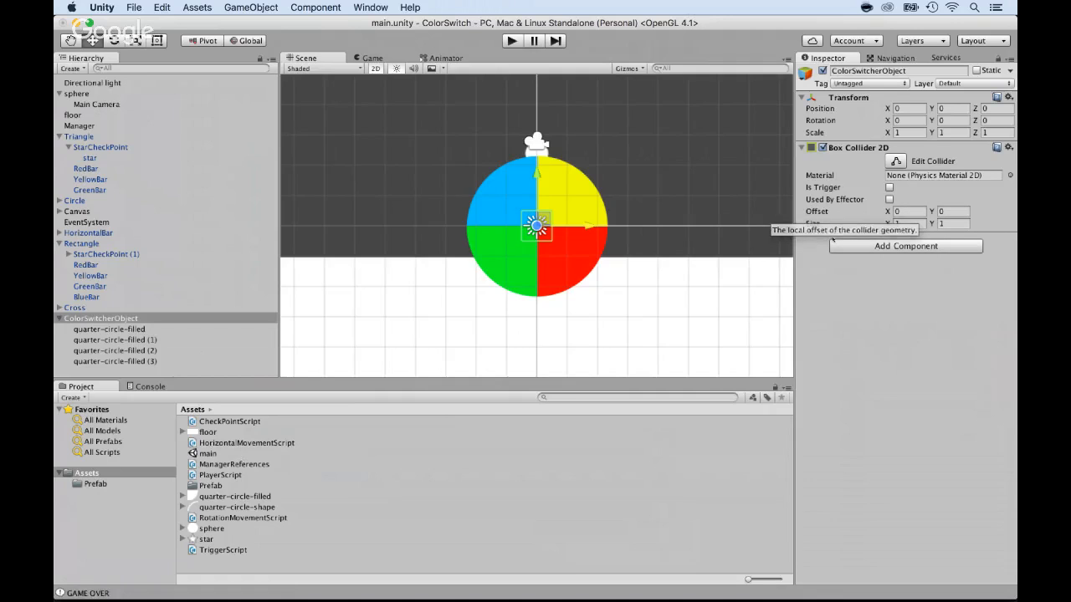
pyautogui.moveTo(884, 224); pyautogui.dragTo(984, 246)
pyautogui.moveTo(931, 224); pyautogui.dragTo(1015, 210)
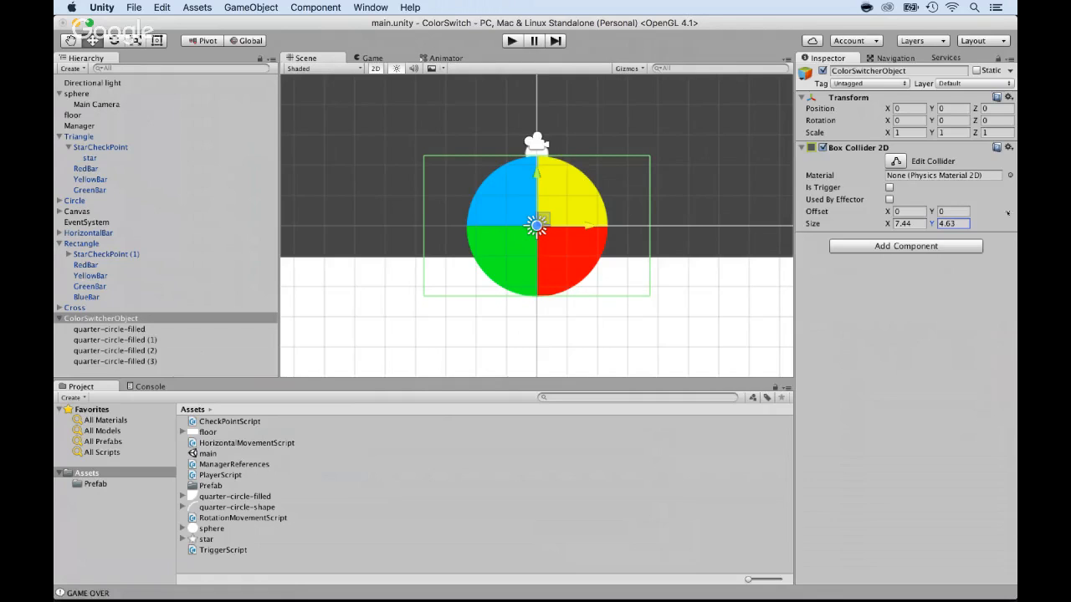
# Scale ColorSwitcherObject to 0.6 on X, Y and Z
pyautogui.click(99, 318)
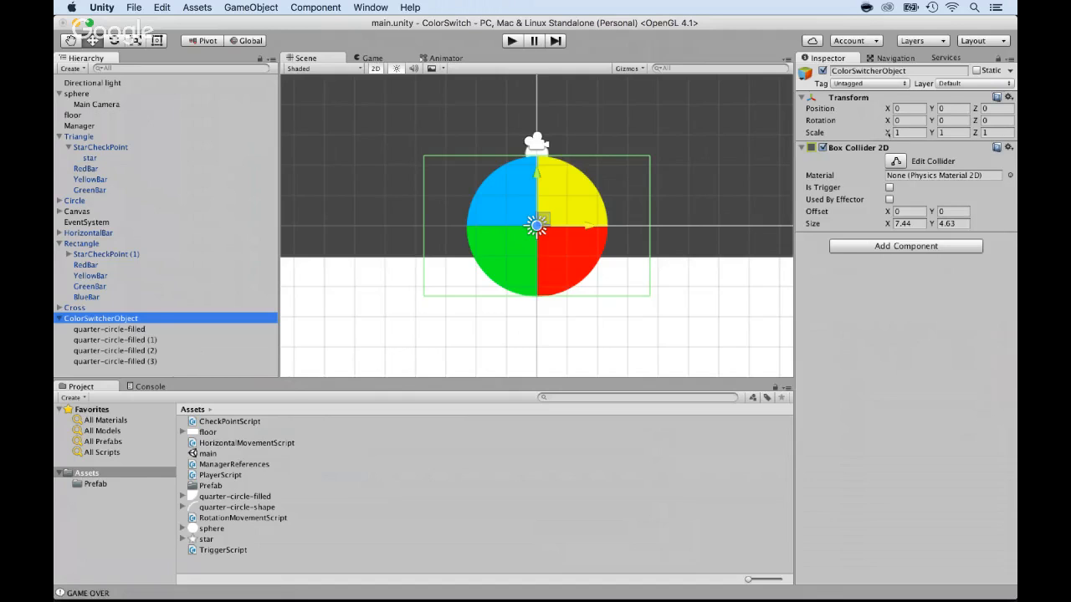
pyautogui.click(905, 133)
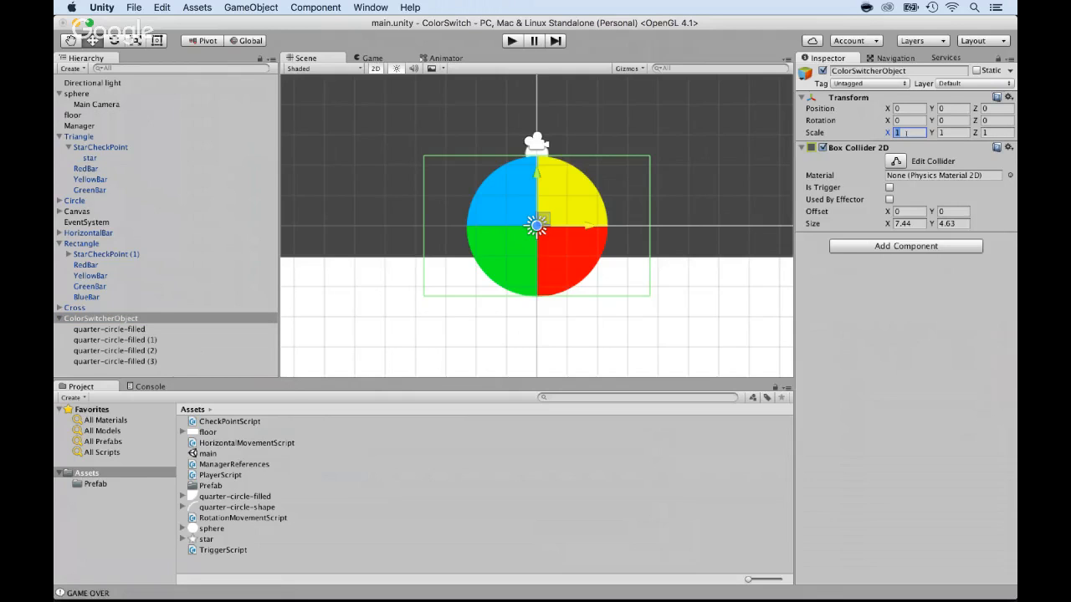
pyautogui.write('0.6')
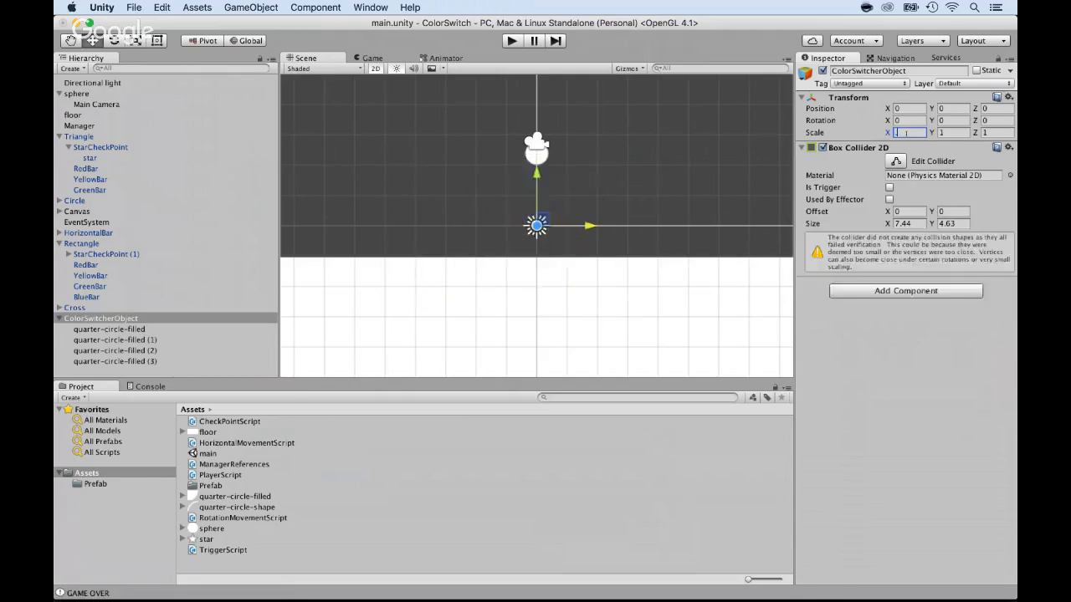
pyautogui.click(940, 133)
pyautogui.write('0.6')
pyautogui.press('Tab')
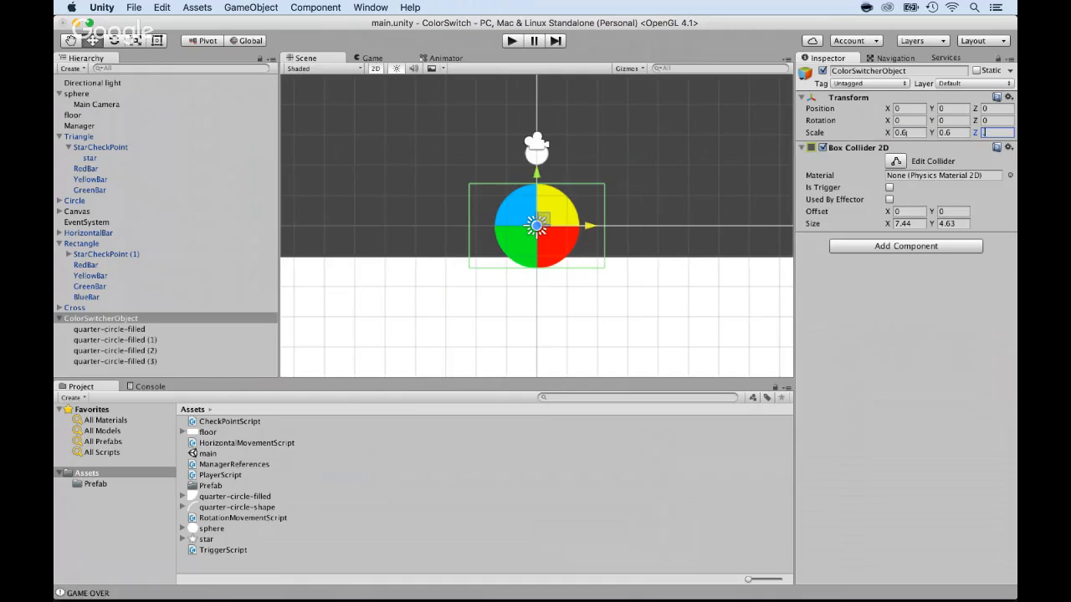
pyautogui.write('0.6')
# Move ColorSwitcherObject up to Y 11.27, between the star above the horizontal bar and the triangle
pyautogui.moveTo(536, 174); pyautogui.dragTo(517, 83)
pyautogui.scroll(-10, 516, 176)
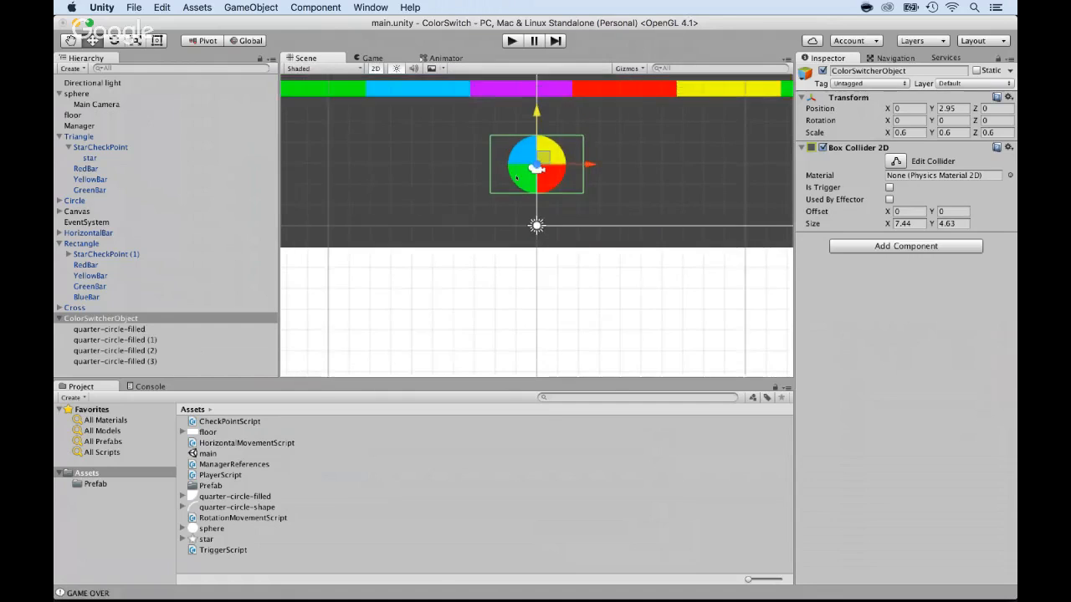
pyautogui.moveTo(536, 149); pyautogui.dragTo(518, 67)
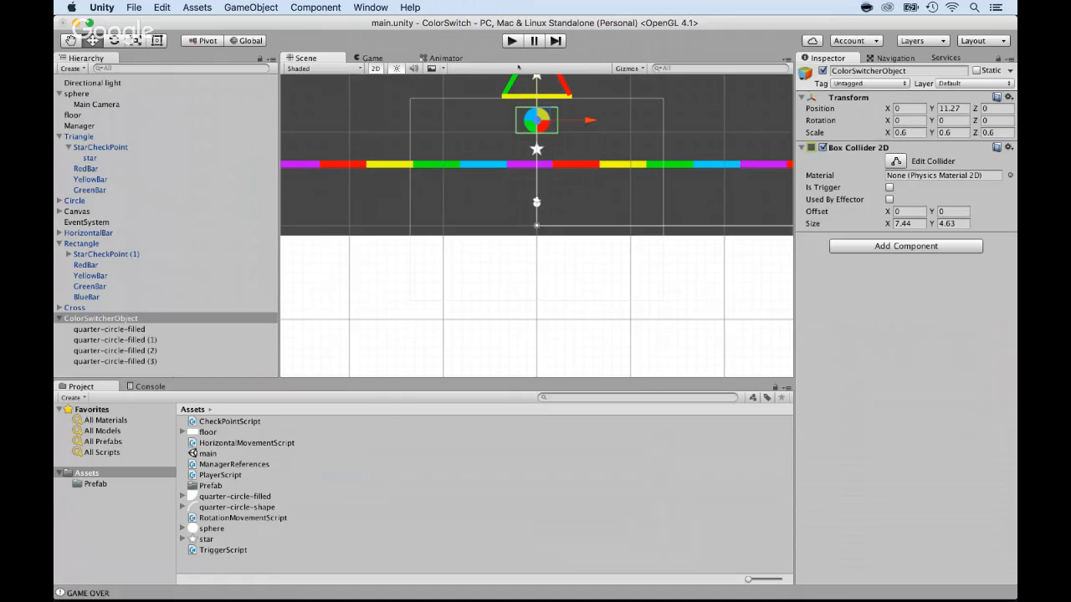
pyautogui.scroll(2, 517, 125)
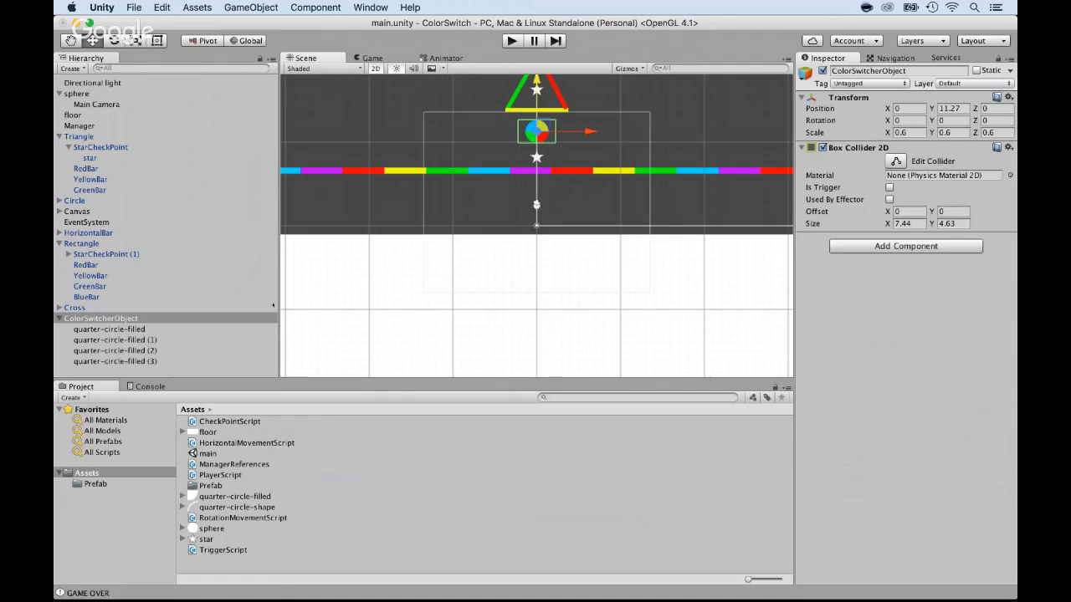
# Add the Rotation Movement Script to ColorSwitcherObject and set its rotation speed to 2
pyautogui.click(60, 320)
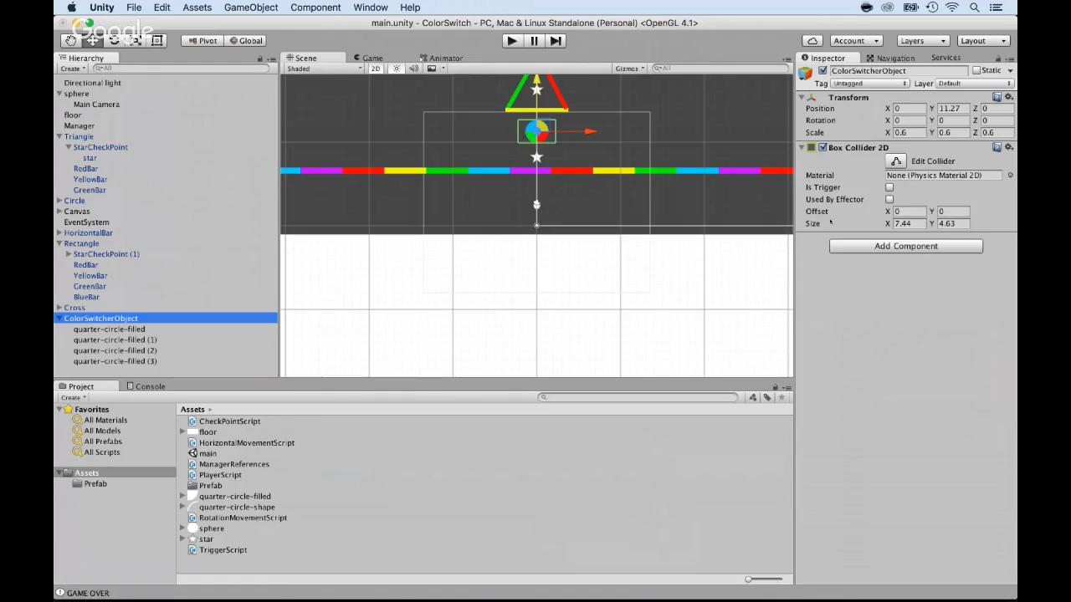
pyautogui.click(874, 248)
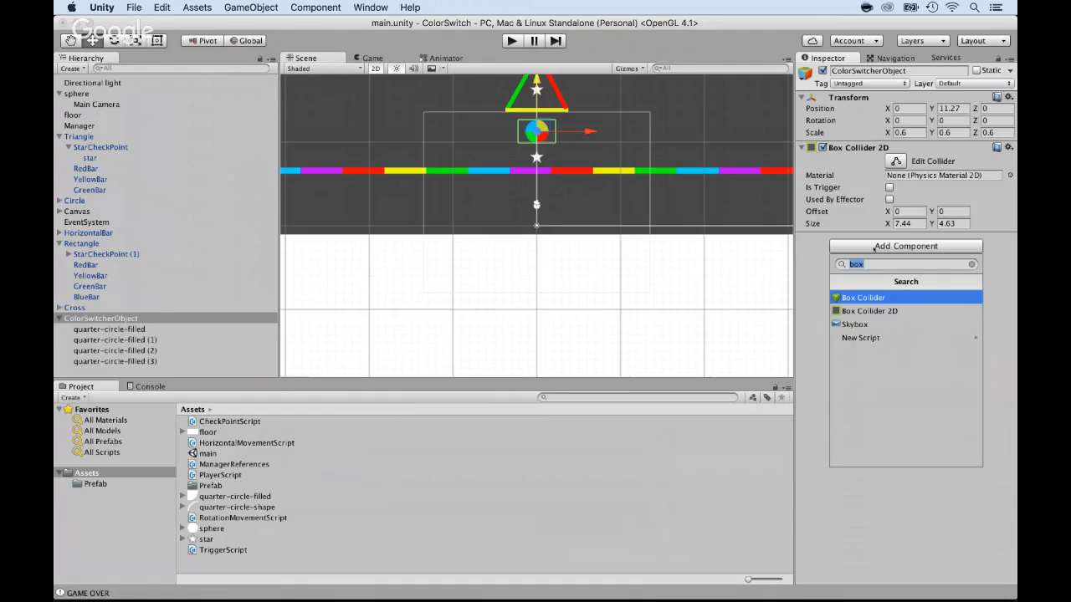
pyautogui.write('rotat')
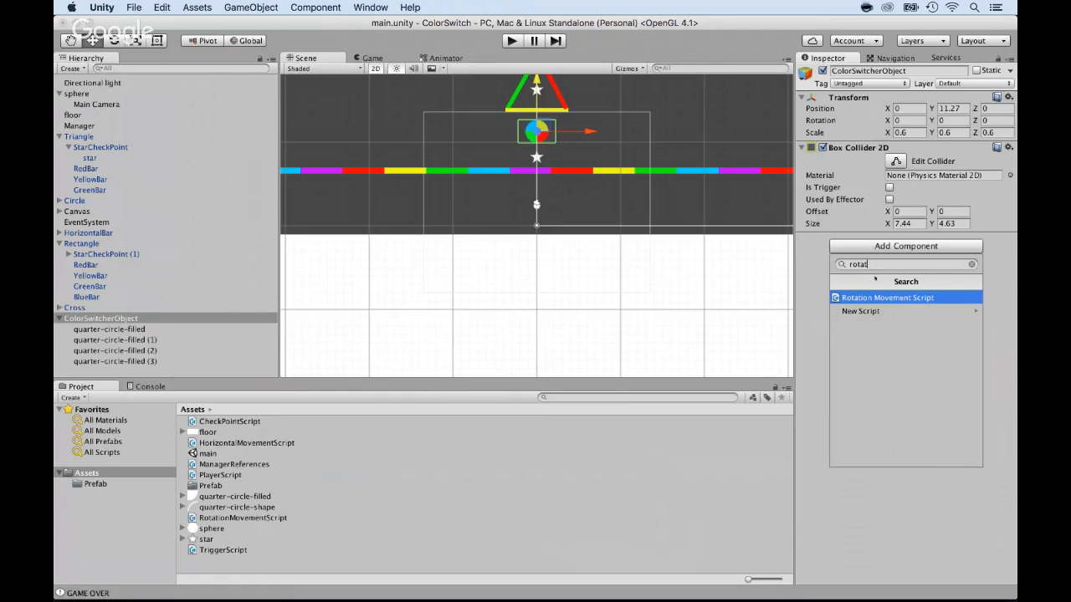
pyautogui.click(880, 298)
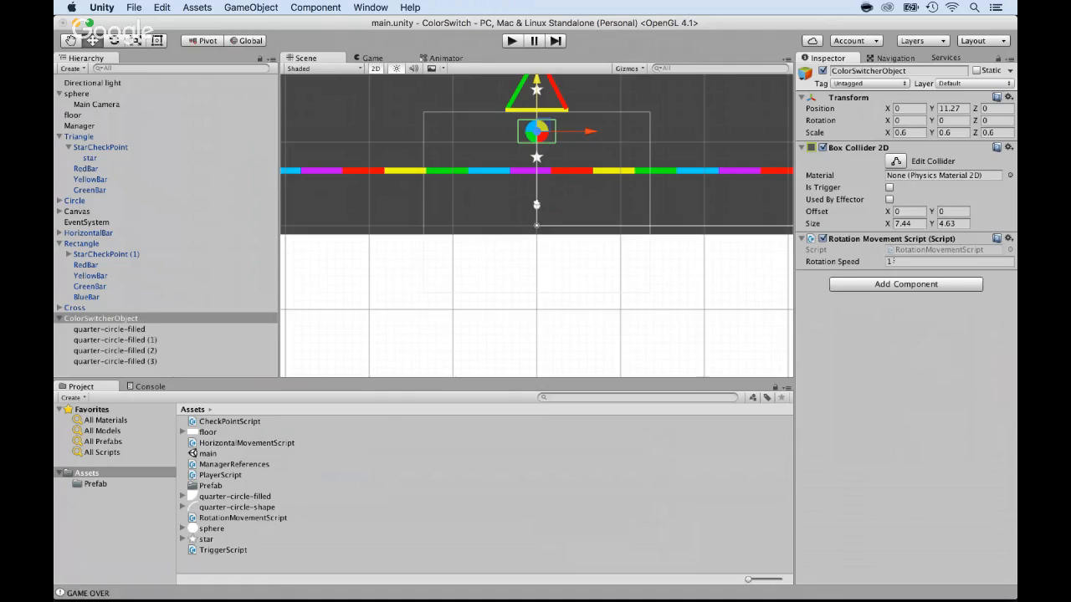
pyautogui.click(892, 261)
pyautogui.write('2')
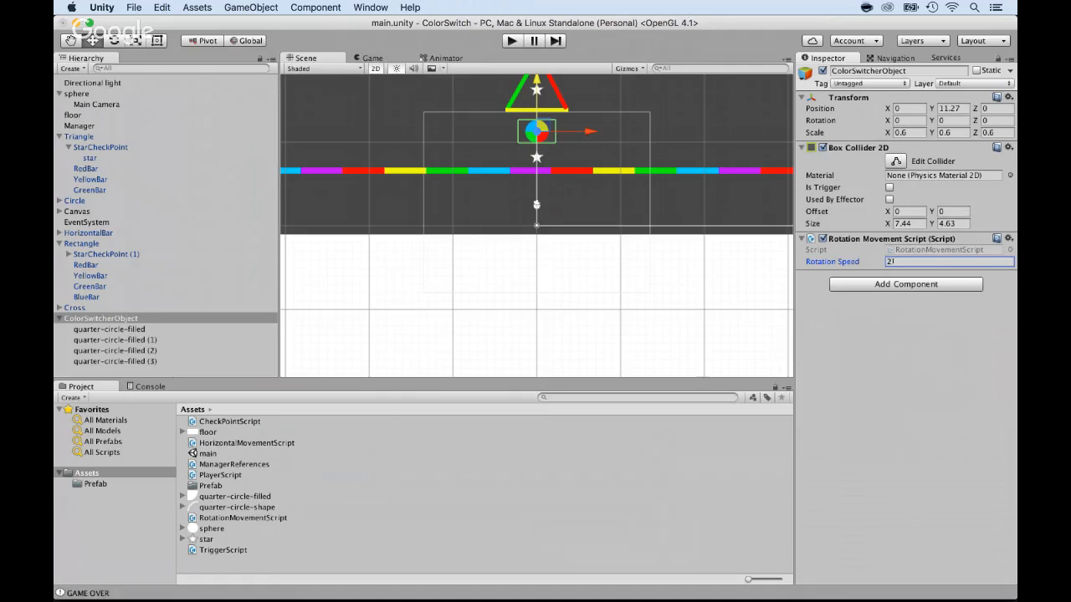
# Play-test the game, jumping the ball past the horizontal bar toward the rotating color switcher, and stop the test
pyautogui.click(510, 40)
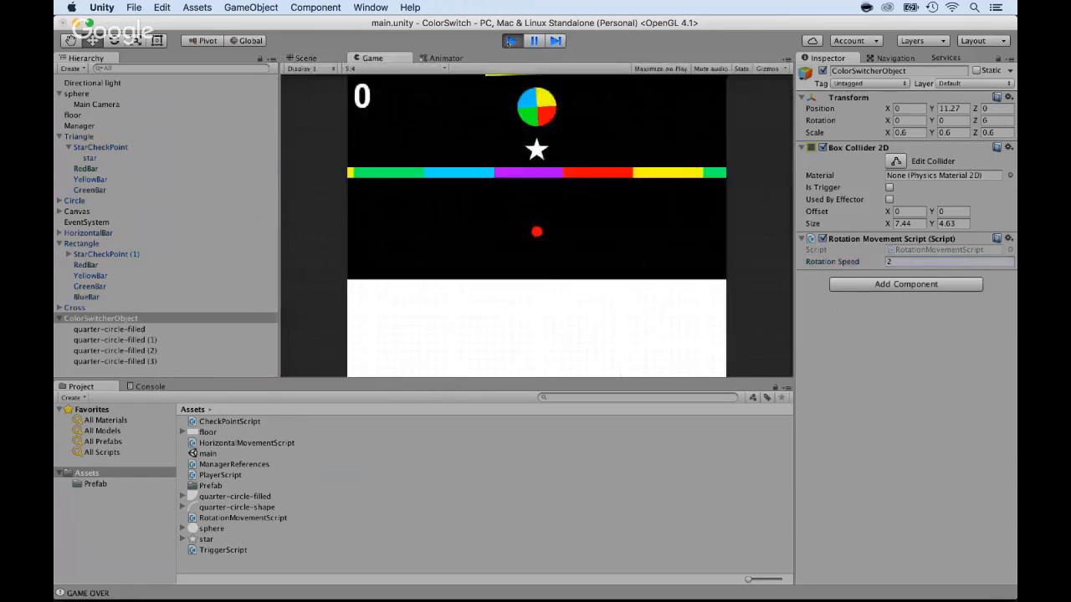
pyautogui.press('space')
pyautogui.press('space')
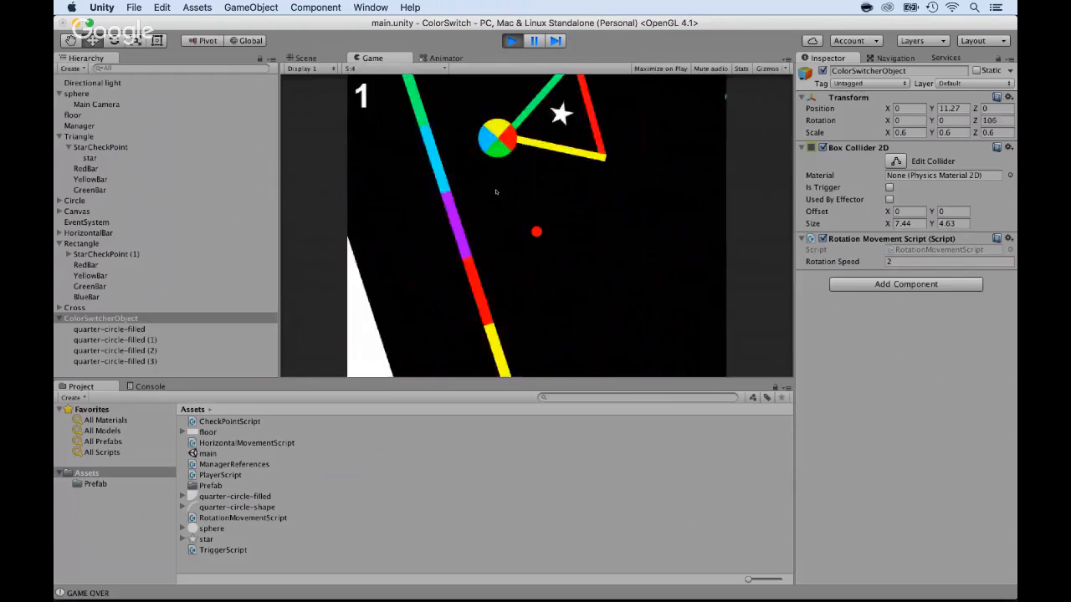
pyautogui.click(510, 41)
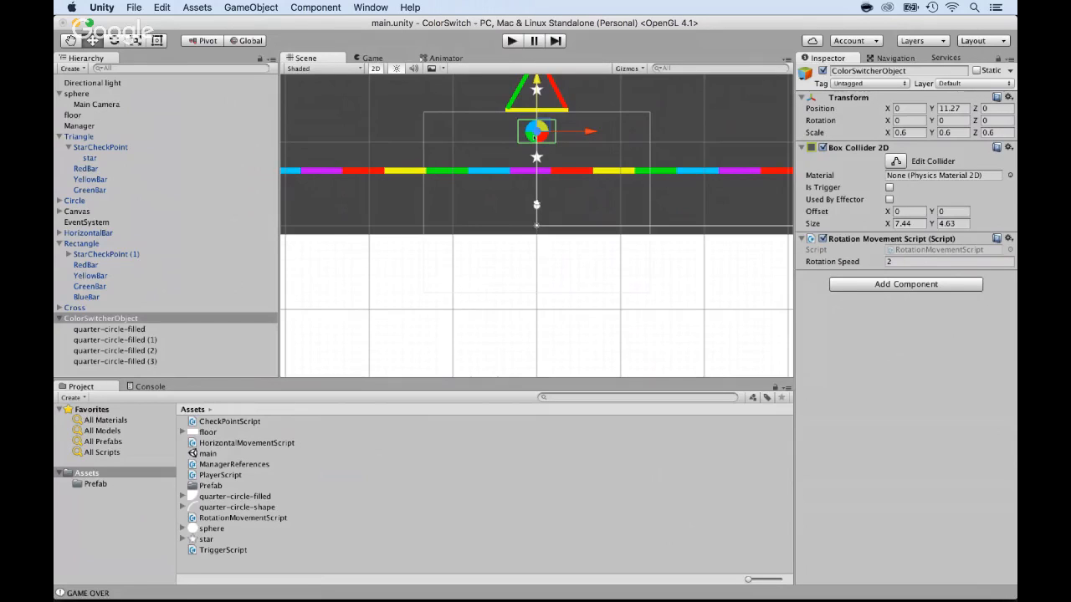
# Make ColorSwitcherObject's Box Collider 2D a trigger, and play-test jumping the ball through the color switcher toward the triangle
pyautogui.click(889, 188)
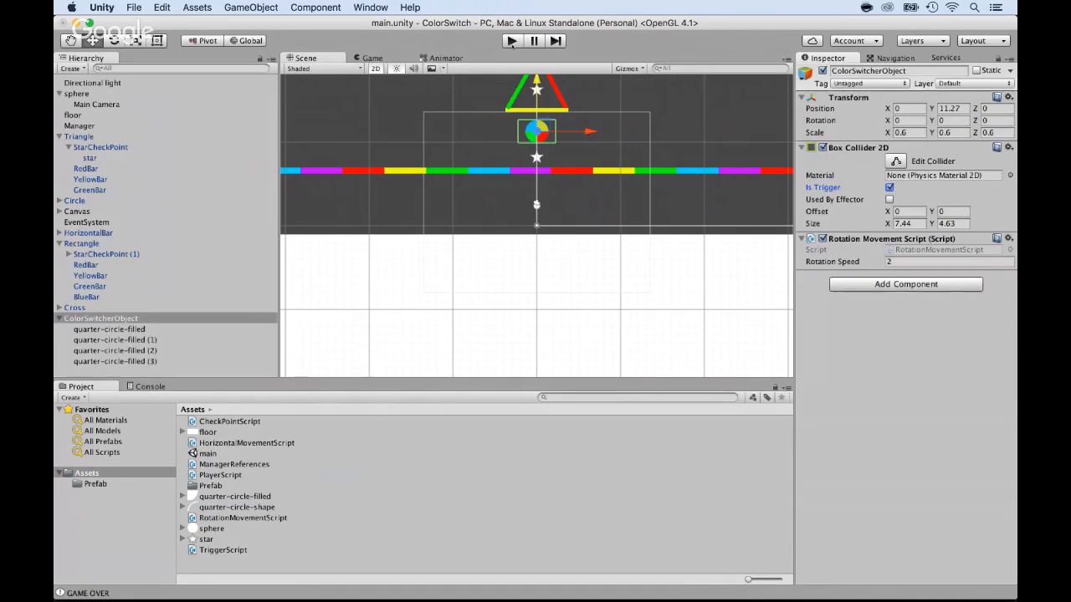
pyautogui.click(512, 41)
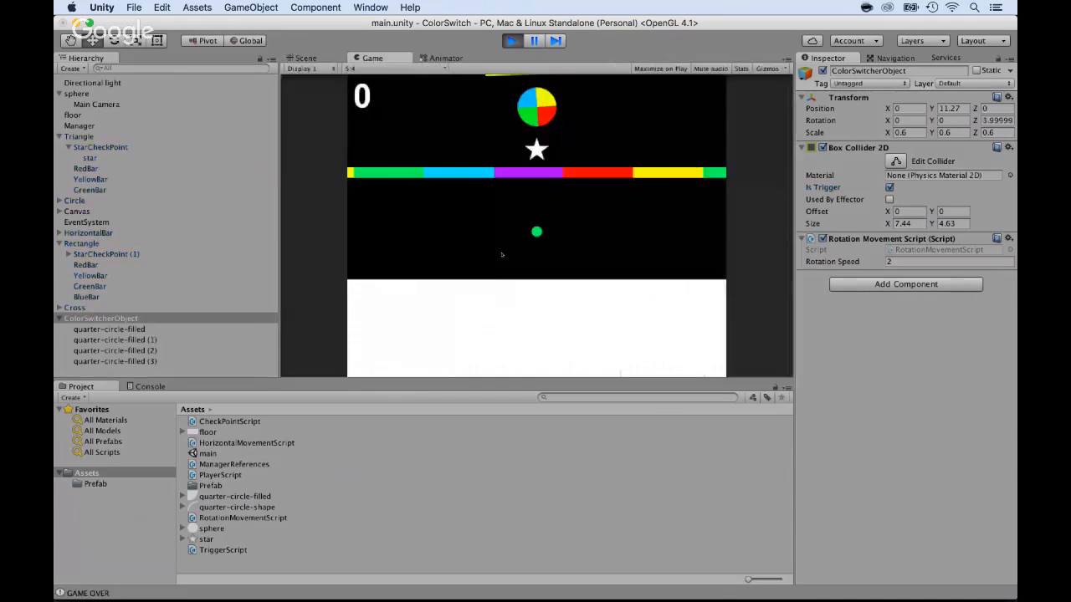
pyautogui.click(501, 255)
pyautogui.click(502, 255)
pyautogui.click(502, 255)
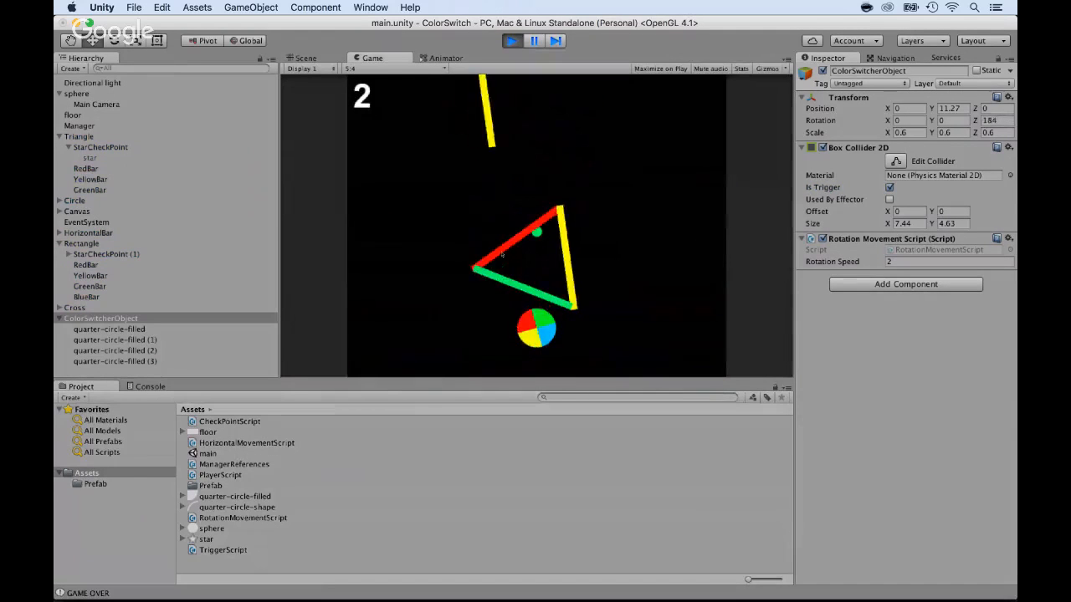
pyautogui.click(504, 226)
pyautogui.click(508, 193)
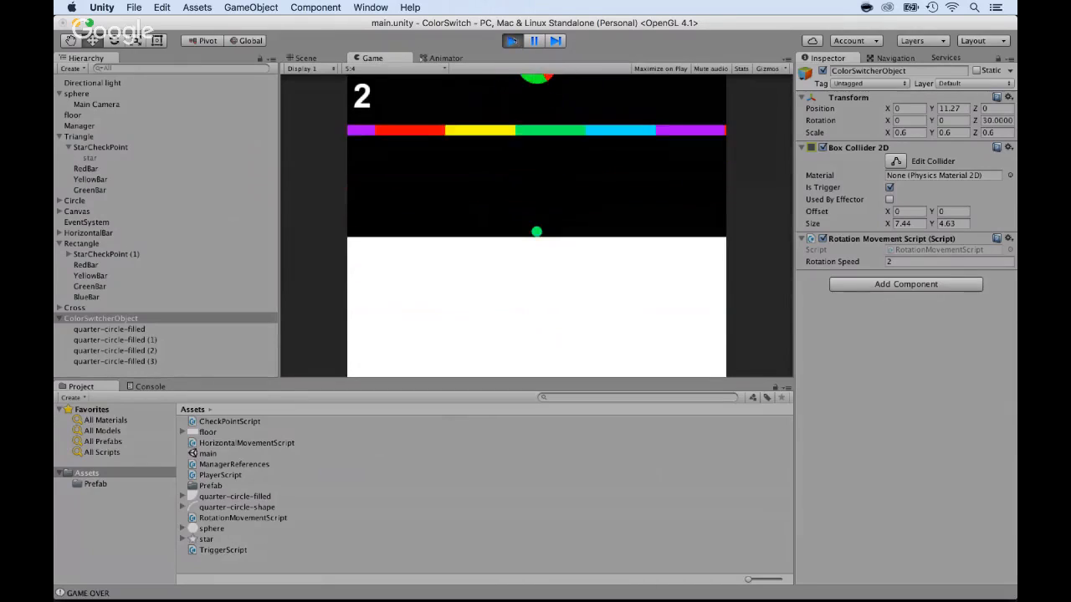
pyautogui.click(512, 41)
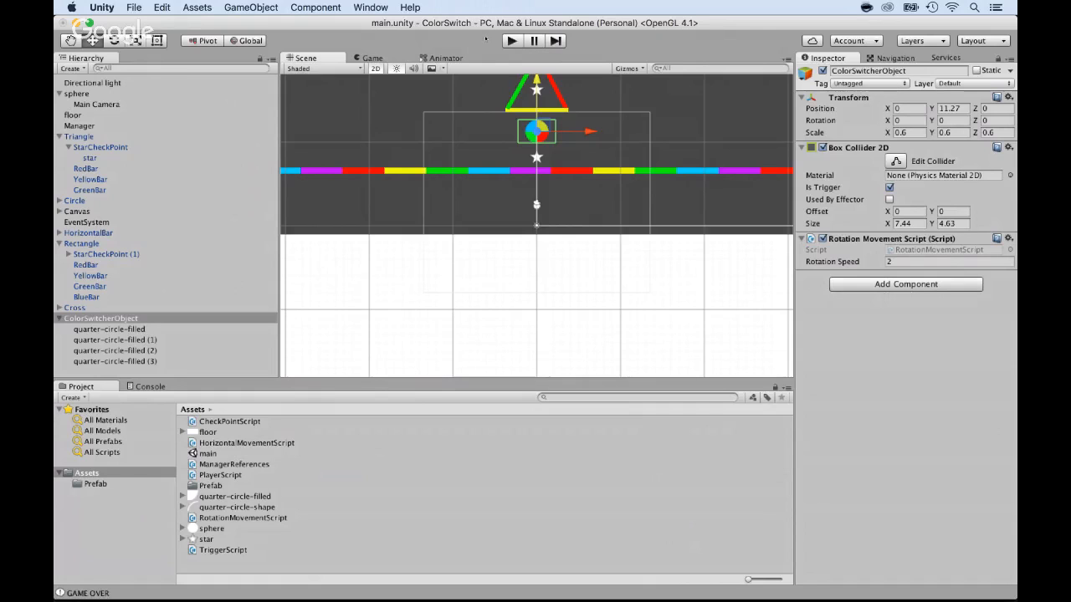
pyautogui.scroll(-3, 542, 116)
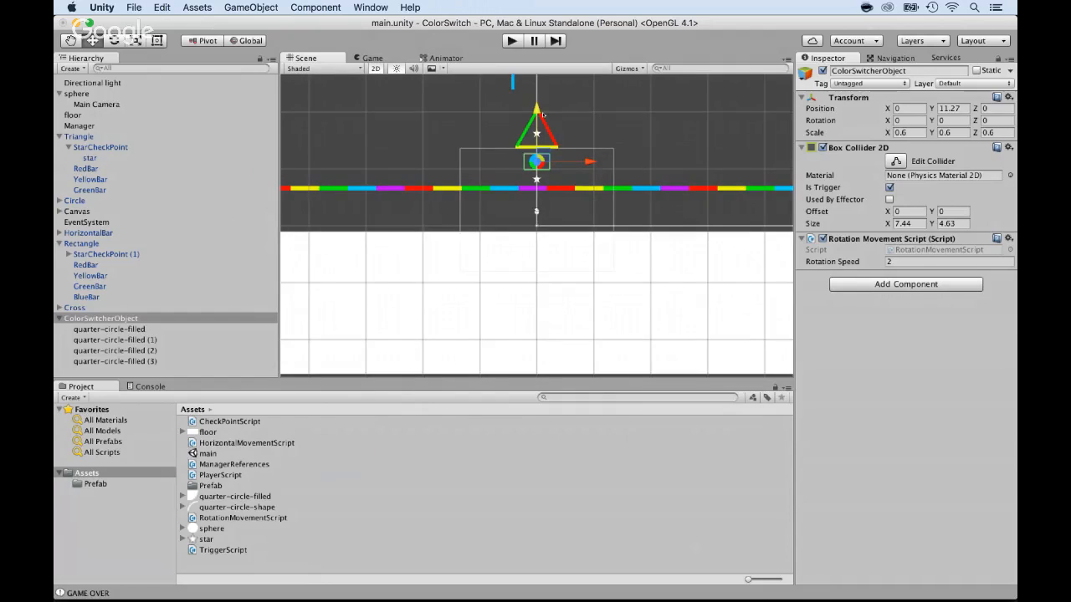
pyautogui.scroll(-3, 542, 114)
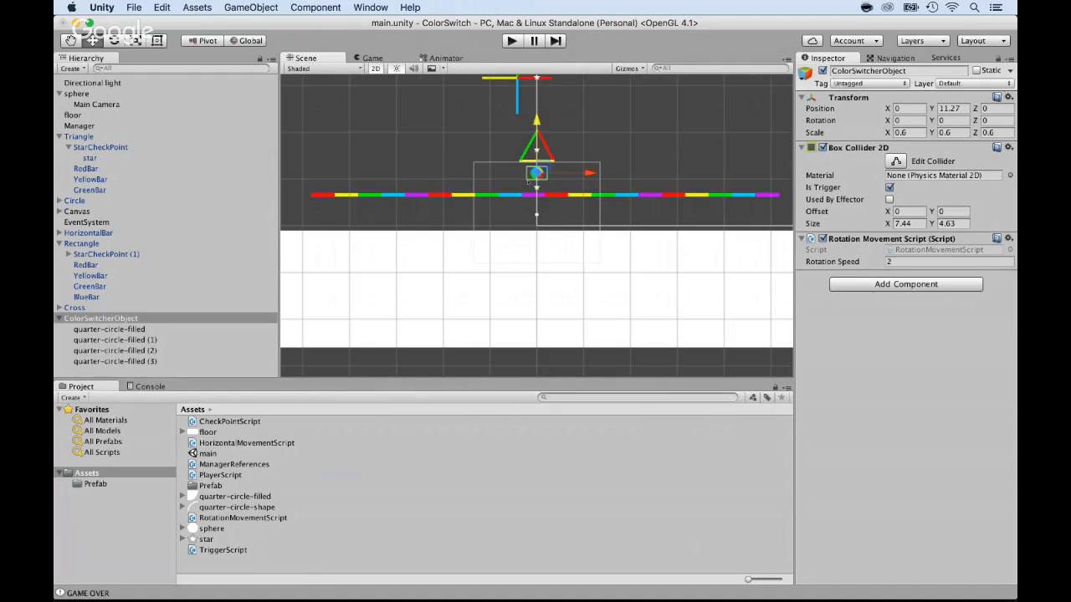
pyautogui.click(81, 243)
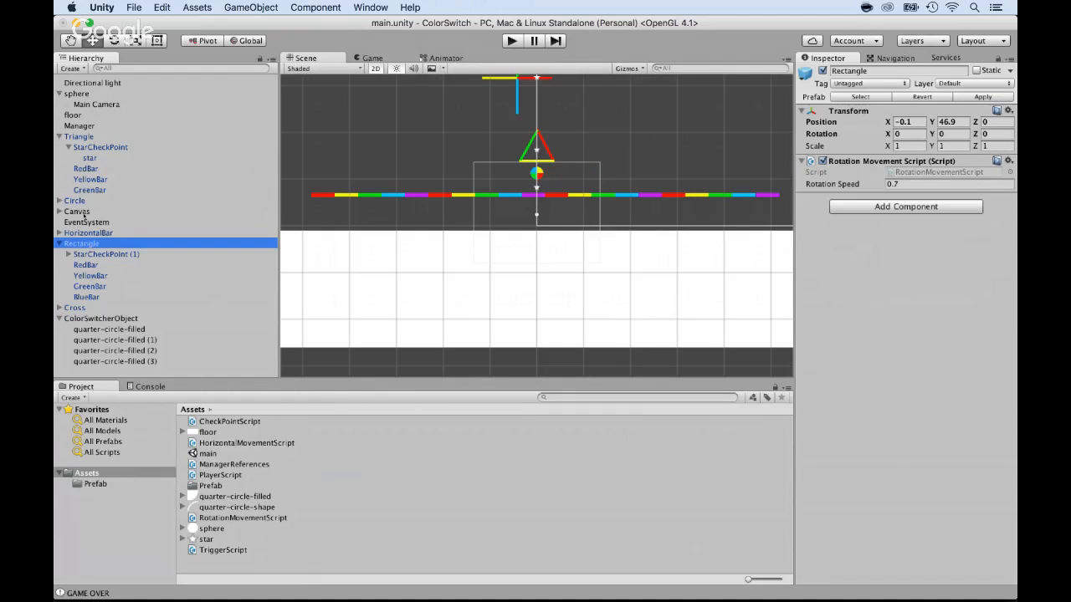
pyautogui.click(81, 202)
pyautogui.click(79, 212)
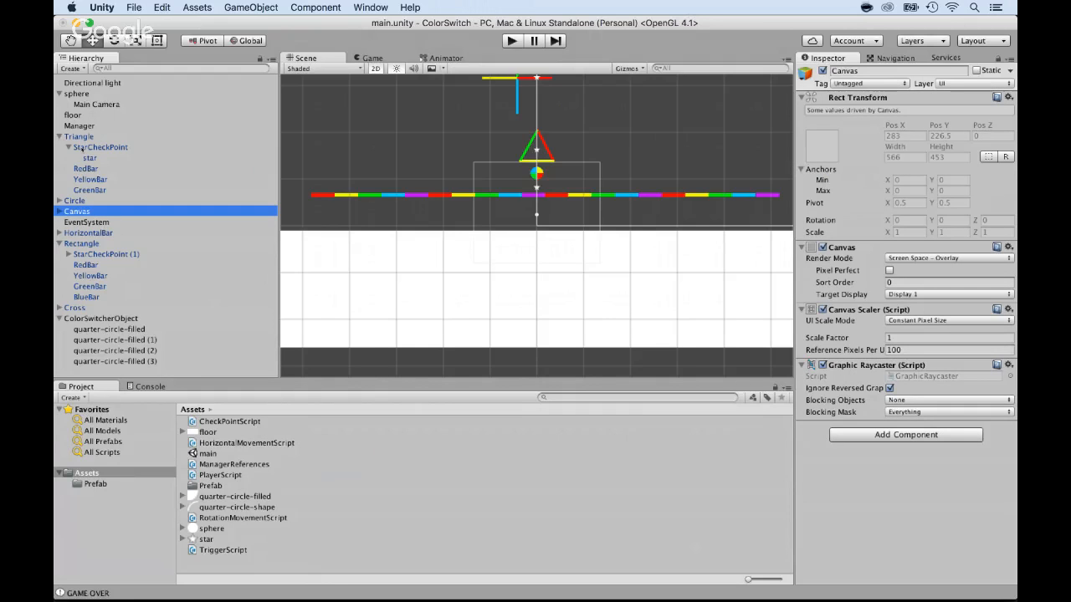
# Switch to MonoDevelop
pyautogui.press('super+Tab')
pyautogui.press('super+Tab')
pyautogui.press('super+Tab')
pyautogui.press('super+Tab')
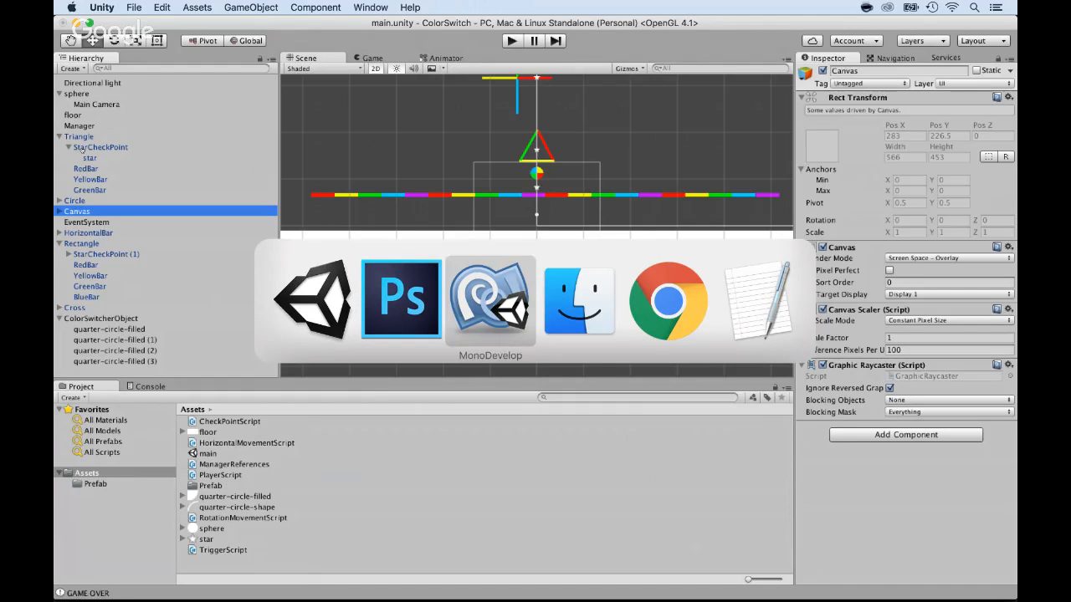